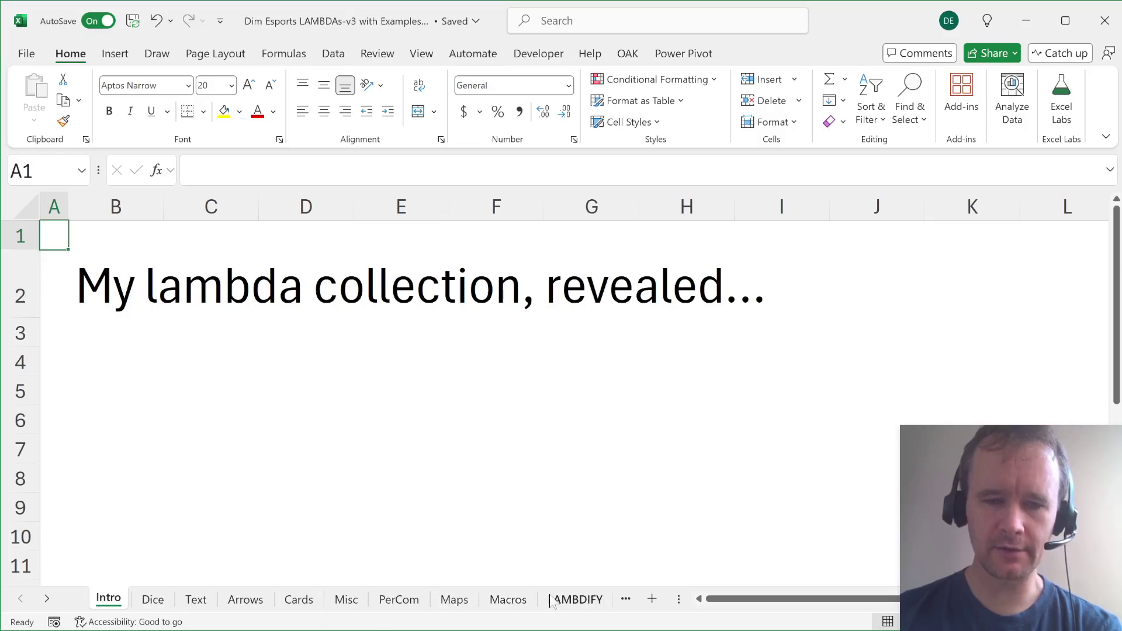
Look through the workbook's defined names to review the collection of LAMBDA functions.
{"action": "key", "text": "ctrl+F3"}
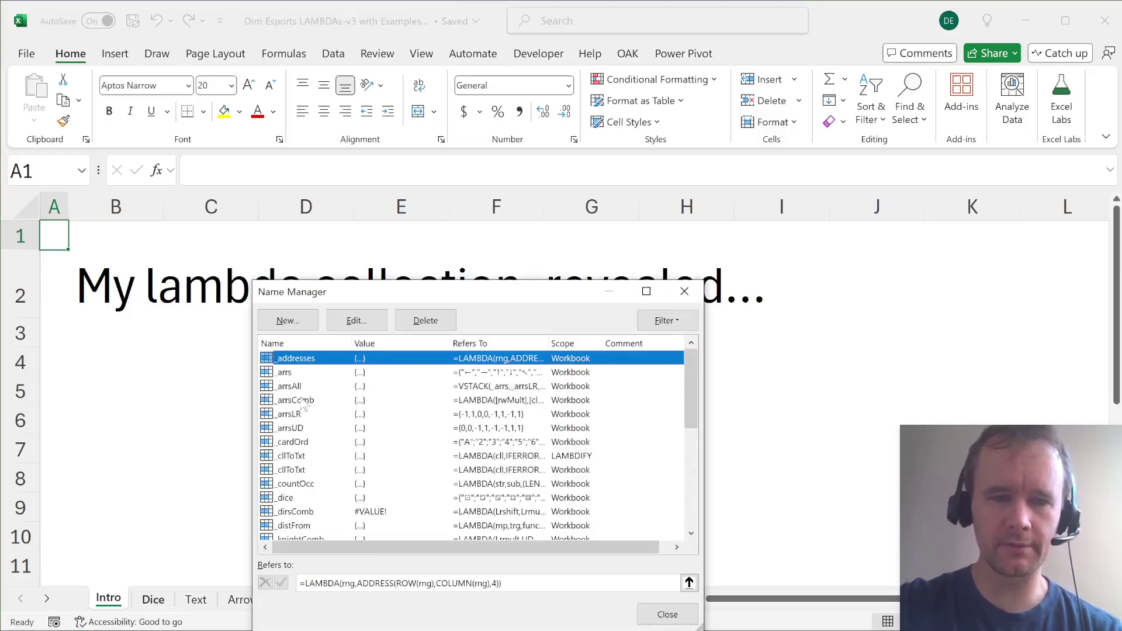
{"action": "scroll", "coordinate": [353, 468], "scroll_direction": "down", "scroll_amount": 5}
{"action": "scroll", "coordinate": [354, 467], "scroll_direction": "up", "scroll_amount": 5}
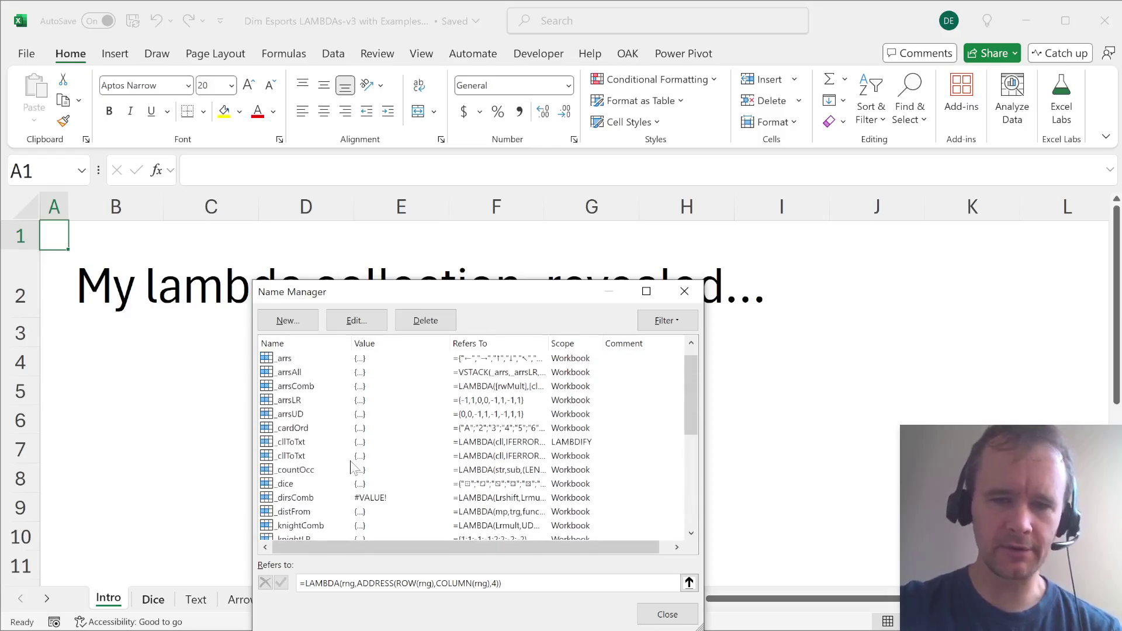
{"action": "scroll", "coordinate": [354, 467], "scroll_direction": "down", "scroll_amount": 5}
{"action": "scroll", "coordinate": [353, 468], "scroll_direction": "up", "scroll_amount": 5}
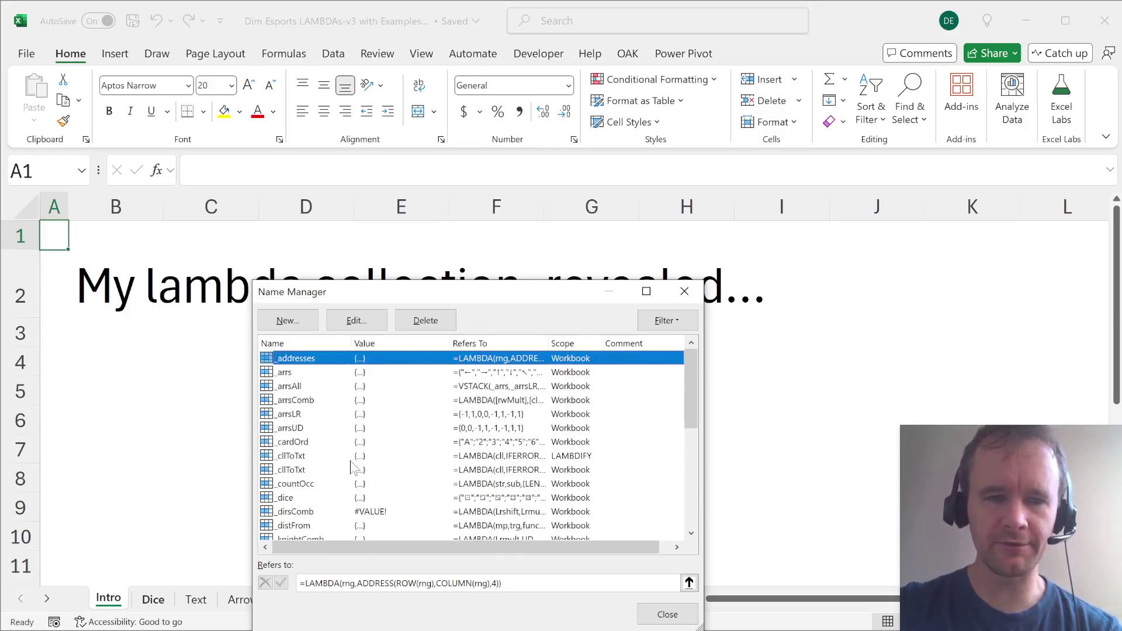
{"action": "key", "text": "Escape"}
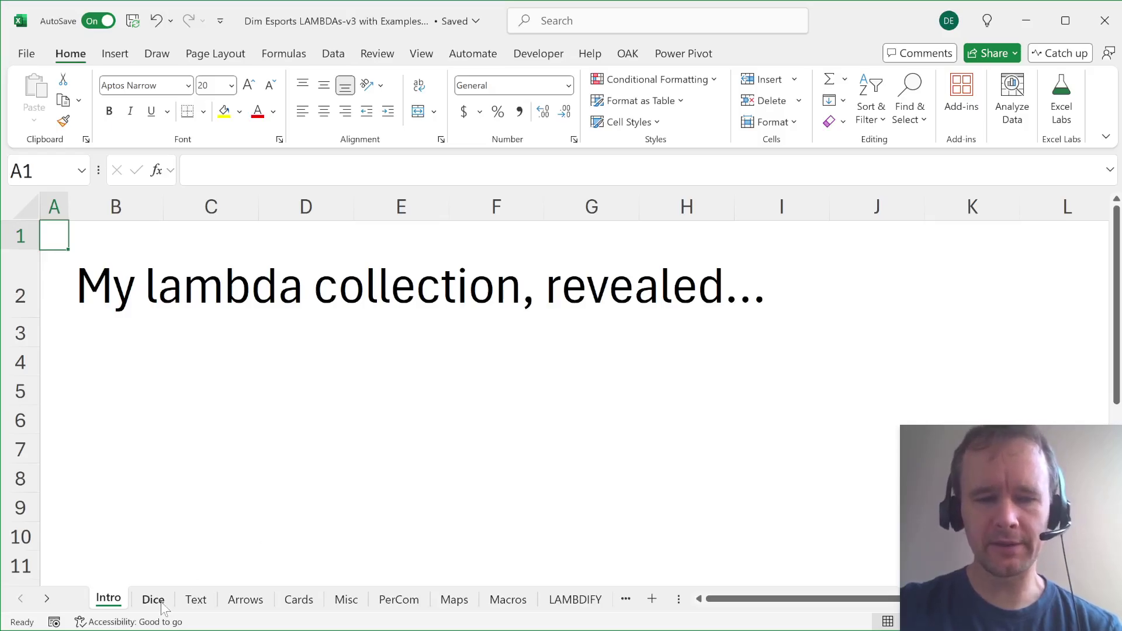
Browse the example sheets from Dice through LAMBDIFY and return to the Intro sheet.
{"action": "key", "text": "ctrl+Page_Down"}
{"action": "key", "text": "ctrl+Page_Down"}
{"action": "key", "text": "ctrl+Page_Down"}
{"action": "key", "text": "ctrl+Page_Down"}
{"action": "key", "text": "ctrl+Page_Down"}
{"action": "key", "text": "ctrl+Page_Down"}
{"action": "key", "text": "ctrl+Page_Down"}
{"action": "key", "text": "ctrl+Page_Down"}
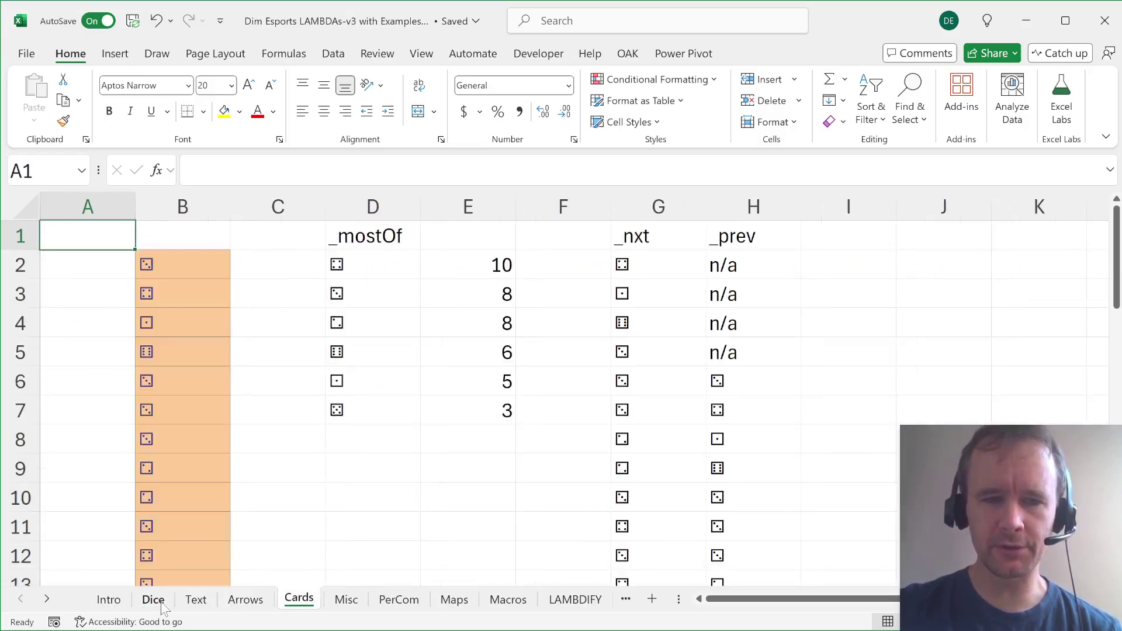
{"action": "key", "text": "ctrl+Page_Down"}
{"action": "key", "text": "ctrl+Page_Up"}
{"action": "key", "text": "ctrl+Page_Up"}
{"action": "key", "text": "ctrl+Page_Up"}
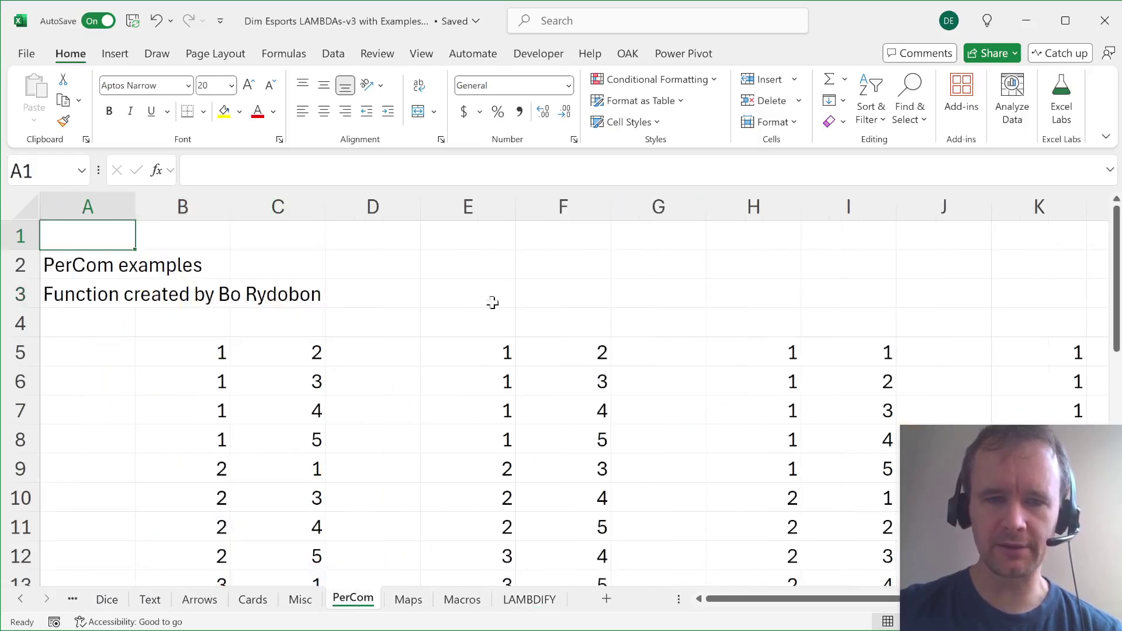
{"action": "key", "text": "ctrl+Page_Up"}
{"action": "key", "text": "ctrl+Page_Up"}
{"action": "key", "text": "ctrl+Page_Up"}
{"action": "key", "text": "ctrl+Page_Up"}
{"action": "key", "text": "ctrl+Page_Up"}
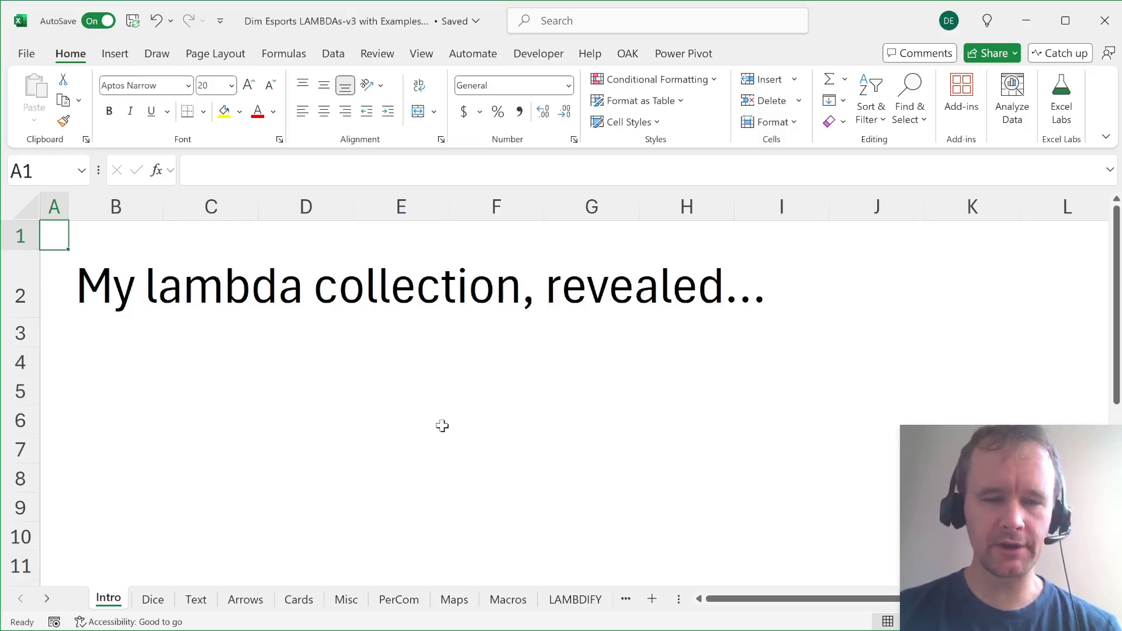
On the Dice sheet, select the _dice formula in B10 and copy the definition of the name _dice.
{"action": "key", "text": "ctrl+Page_Down"}
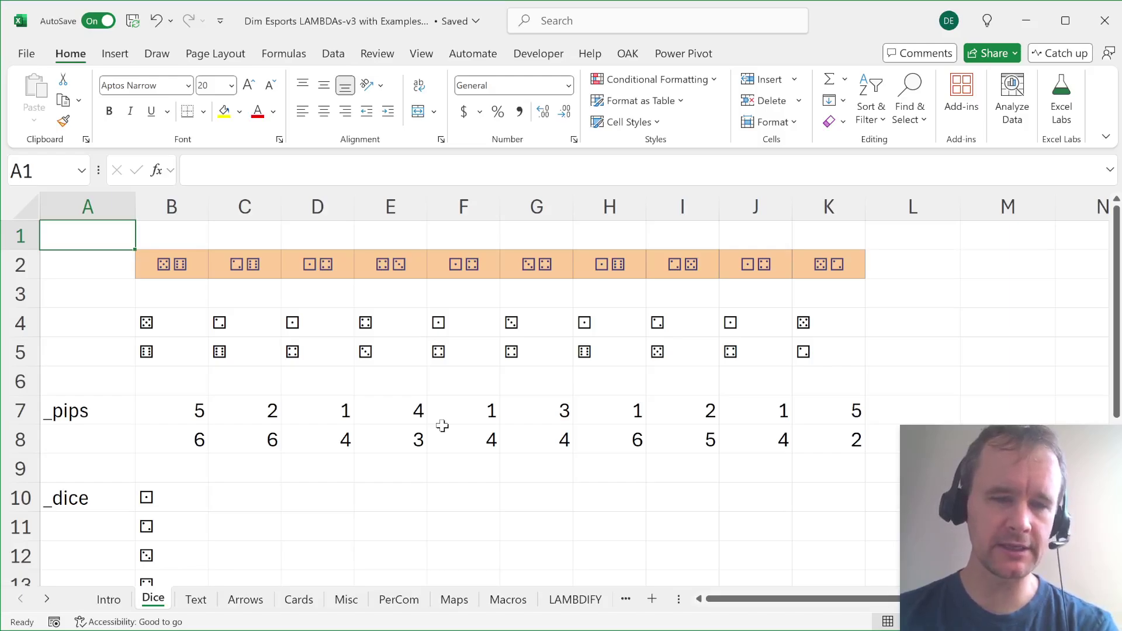
{"action": "scroll", "coordinate": [303, 473], "scroll_direction": "down", "scroll_amount": 2}
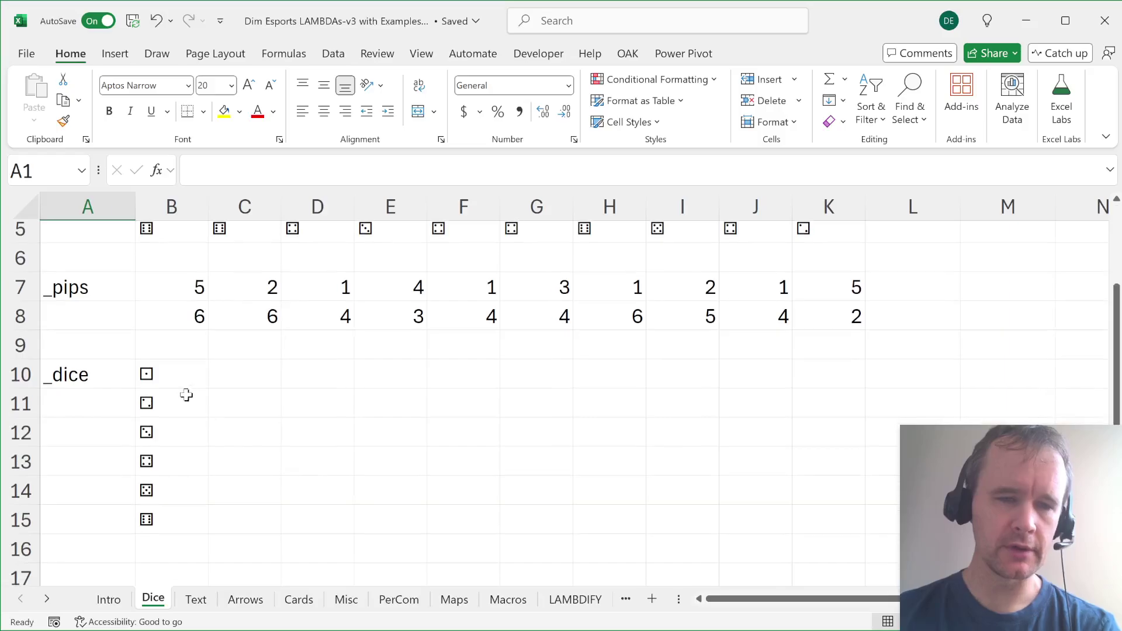
{"action": "left_click", "coordinate": [176, 378]}
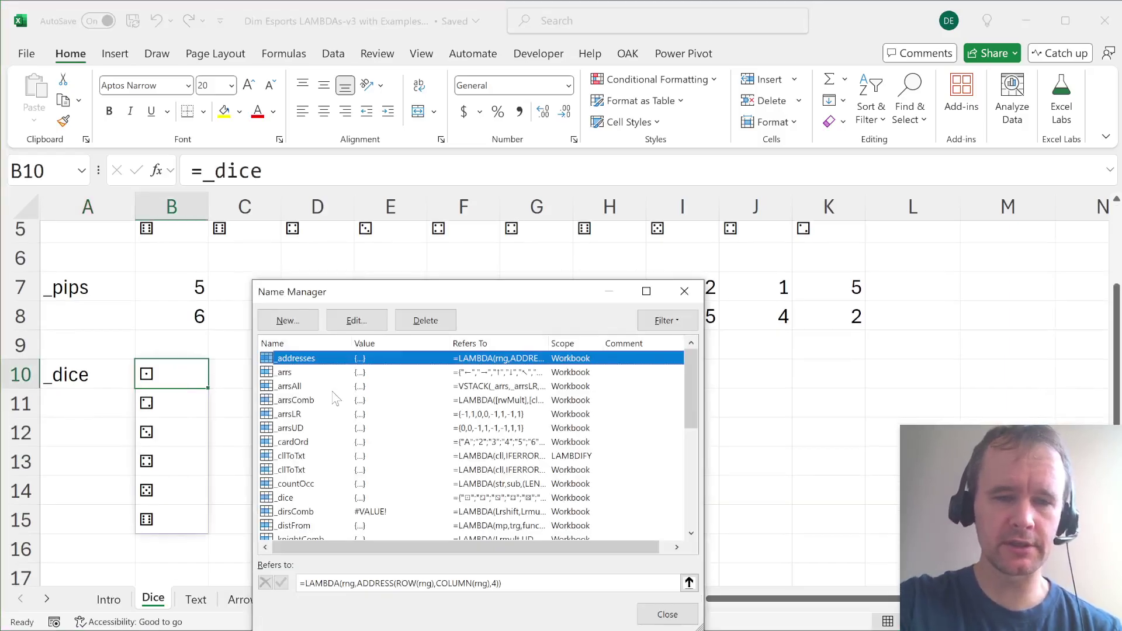
{"action": "key", "text": "ctrl+F3"}
{"action": "left_click", "coordinate": [307, 498]}
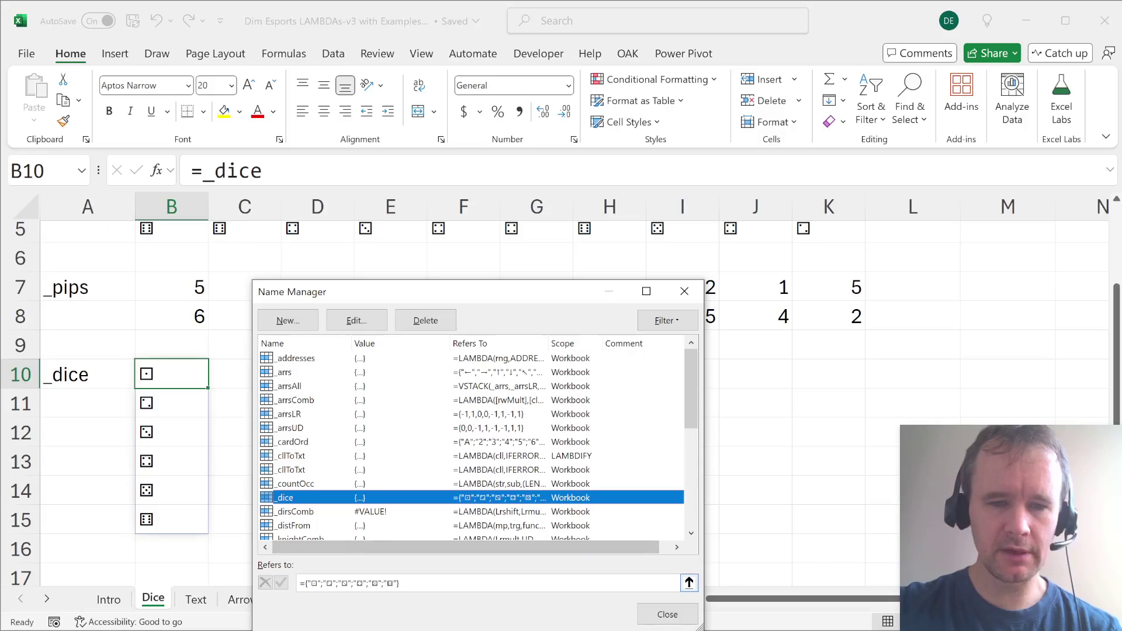
{"action": "left_click", "coordinate": [359, 582]}
{"action": "key", "text": "ctrl+c"}
{"action": "key", "text": "Escape"}
{"action": "key", "text": "Escape"}
Enter the copied array constant of dice faces ⚀ to ⚅ as a formula in C10, beside the _dice output.
{"action": "key", "text": "Right"}
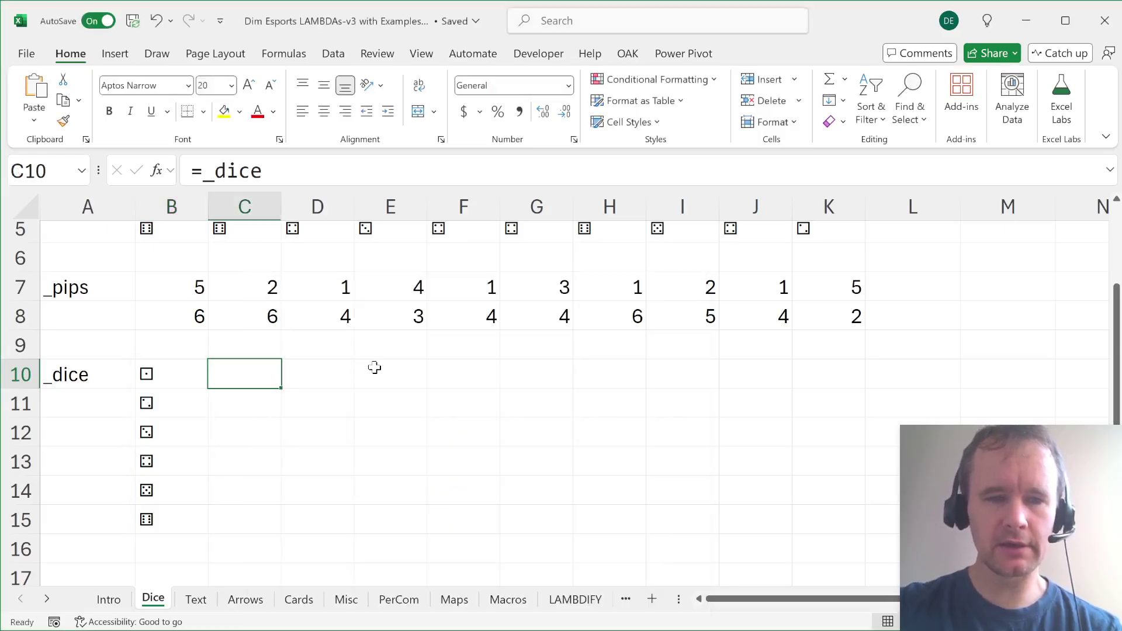
{"action": "type", "text": "="}
{"action": "key", "text": "ctrl+v"}
{"action": "left_click", "coordinate": [201, 170]}
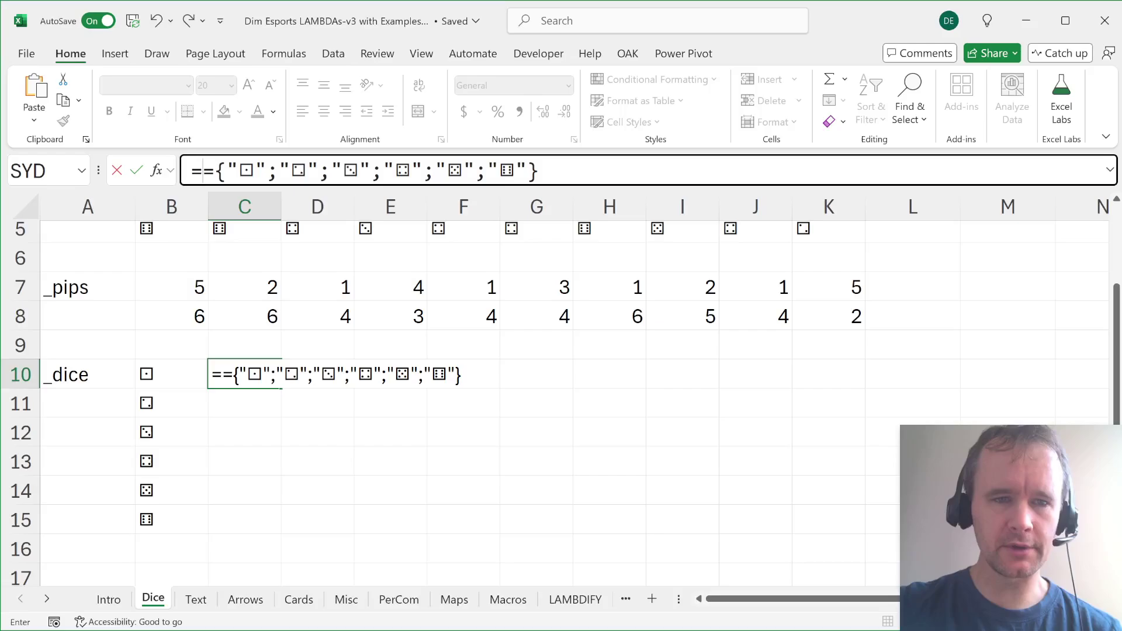
{"action": "key", "text": "BackSpace"}
{"action": "key", "text": "Return"}
{"action": "key", "text": "Up"}
{"action": "key", "text": "ctrl+shift+Down"}
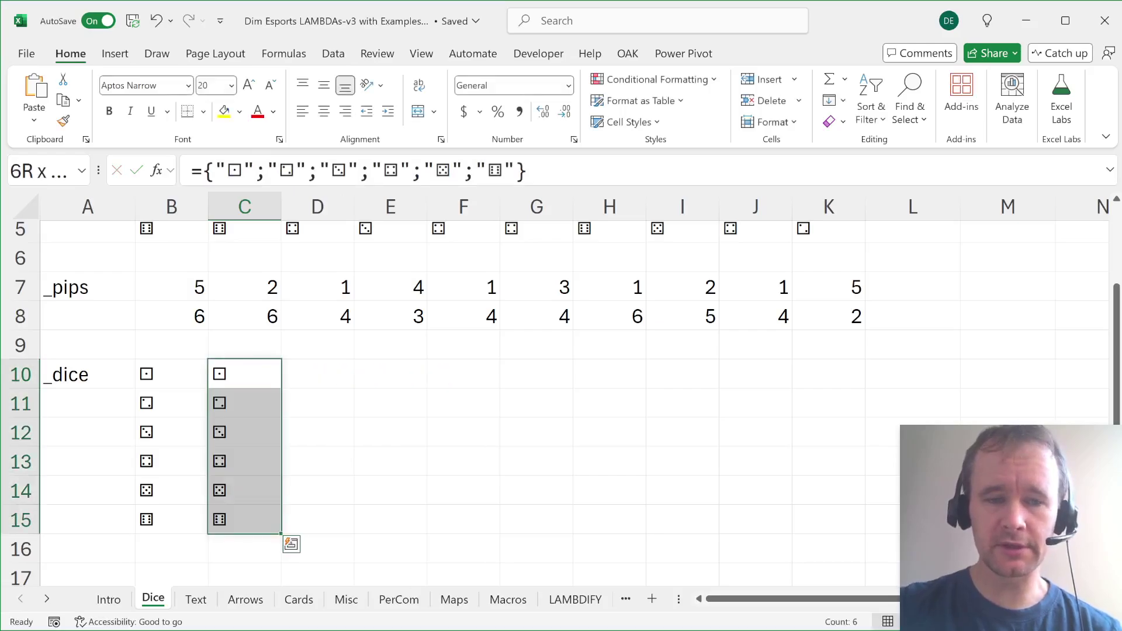
{"action": "key", "text": "Left"}
{"action": "key", "text": "Right"}
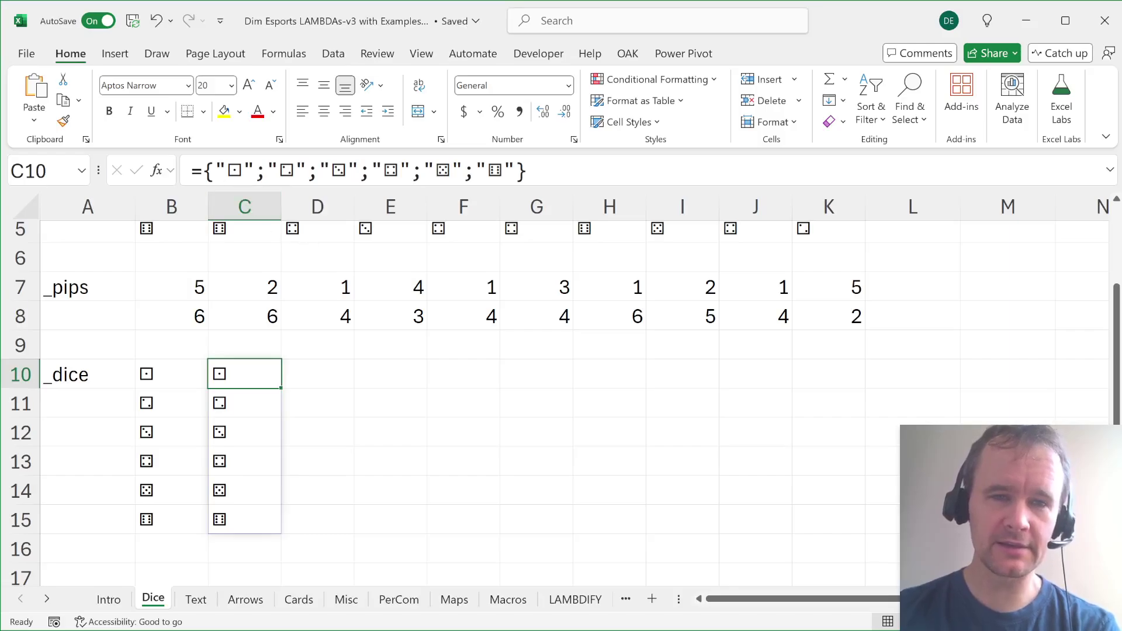
{"action": "key", "text": "F2"}
{"action": "key", "text": "Escape"}
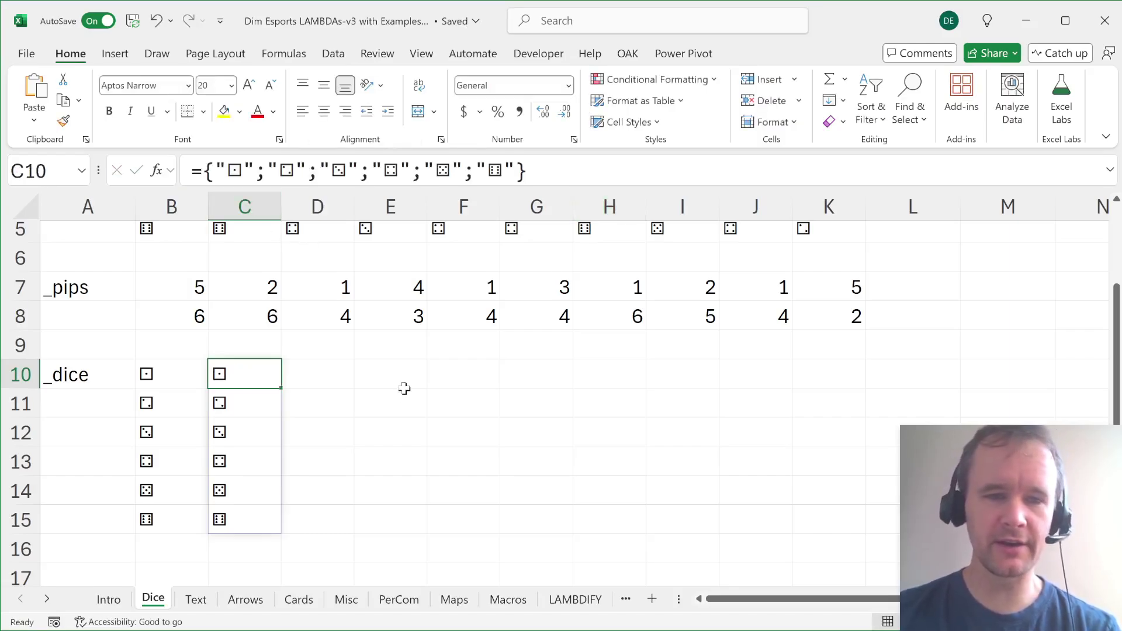
Insert two blank rows above the _pips output, starting at row 7.
{"action": "key", "text": "Right"}
{"action": "scroll", "coordinate": [393, 393], "scroll_direction": "up", "scroll_amount": 2}
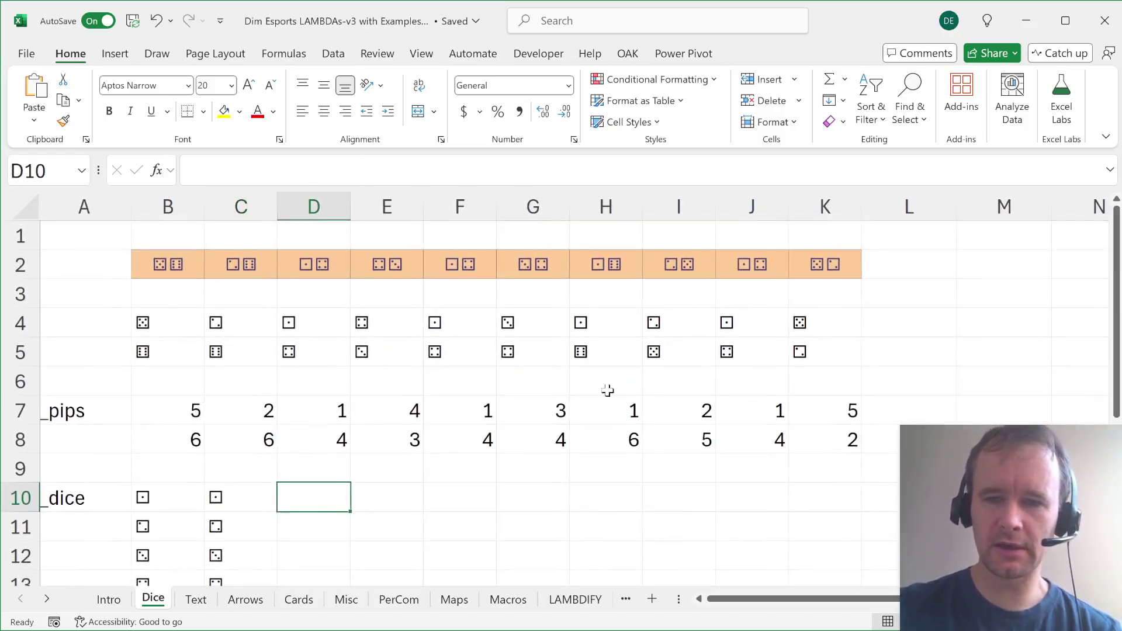
{"action": "left_click", "coordinate": [174, 418]}
{"action": "key", "text": "alt+i"}
{"action": "key", "text": "r"}
{"action": "key", "text": "alt+i"}
{"action": "type", "text": "r"}
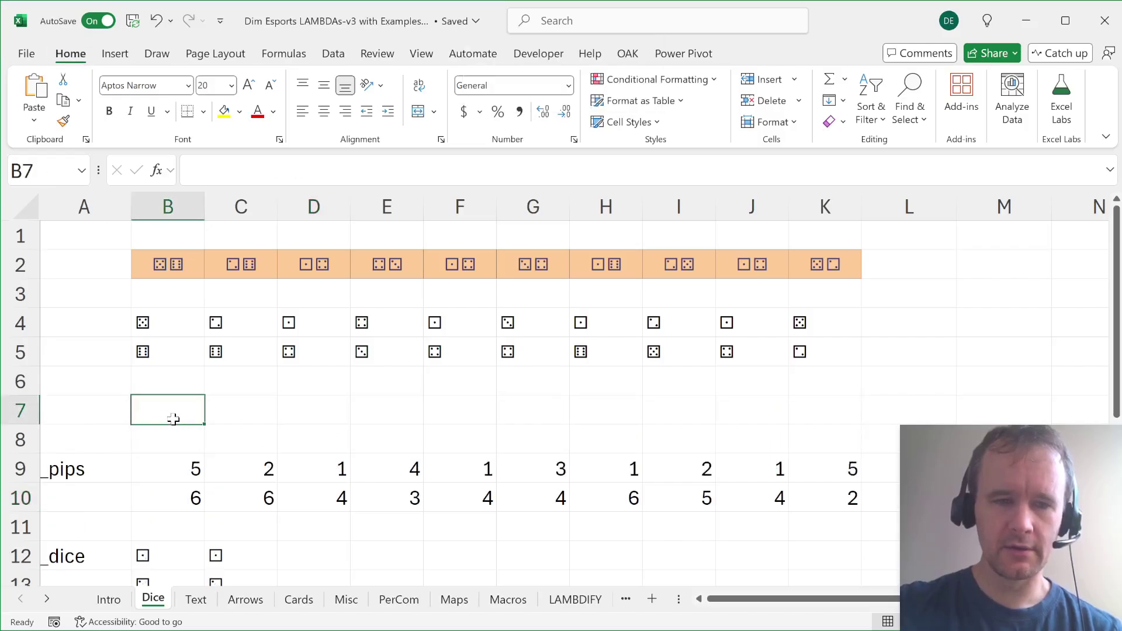
Enter =XMATCH(B4#,_dice) in B7 to convert the split dice faces to numbers.
{"action": "type", "text": "=xm"}
{"action": "key", "text": "Tab"}
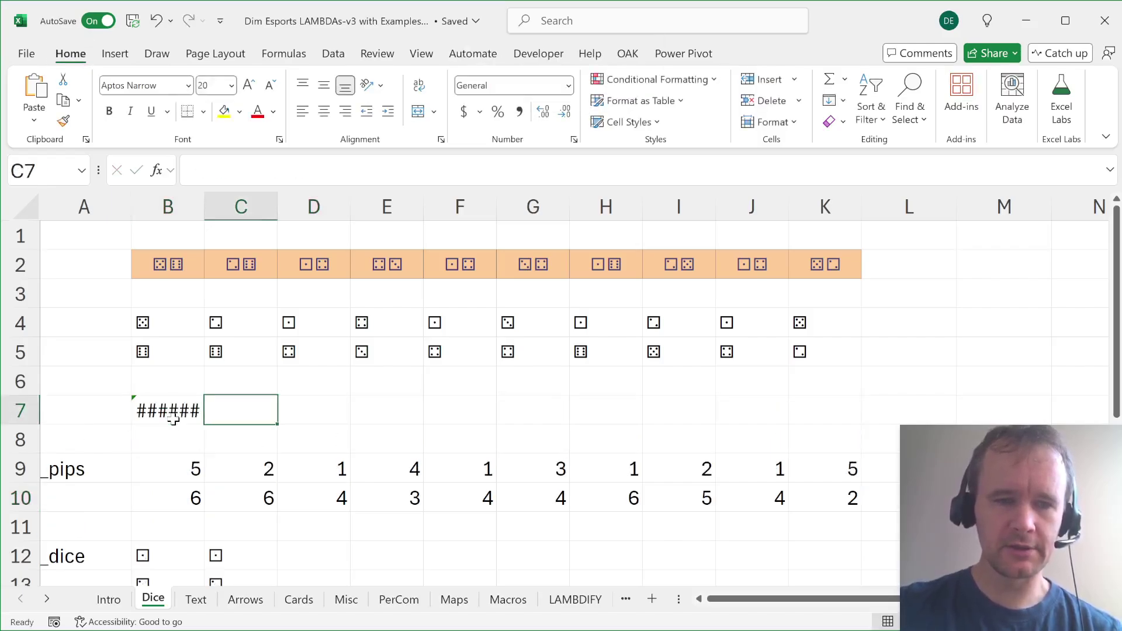
{"action": "key", "text": "shift+Tab"}
{"action": "type", "text": "="}
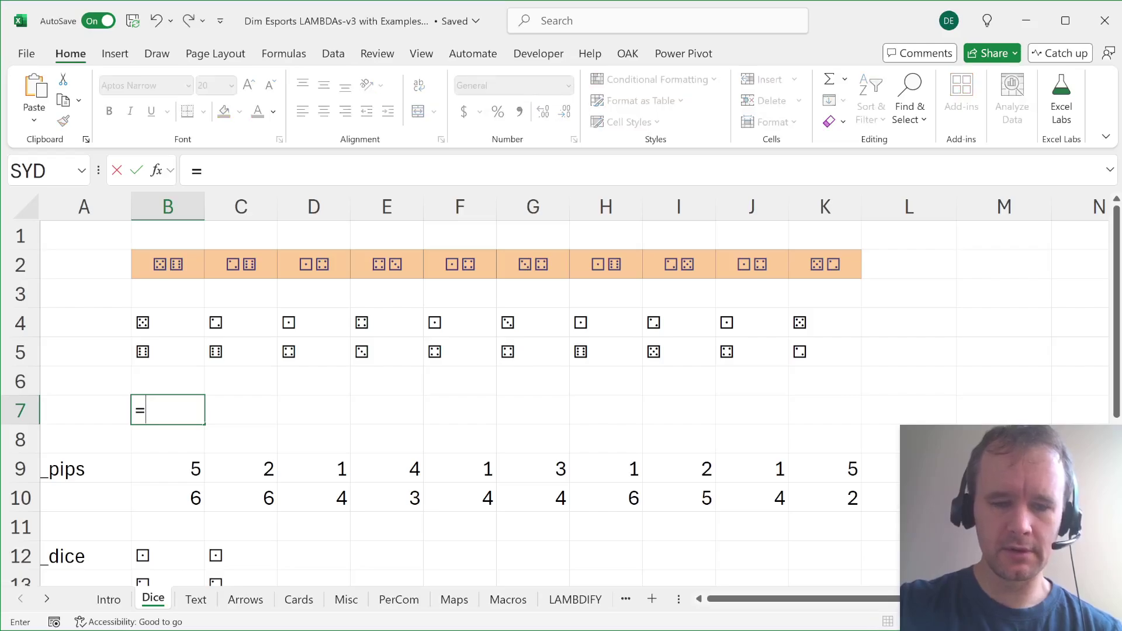
{"action": "type", "text": "xm"}
{"action": "key", "text": "Tab"}
{"action": "left_click", "coordinate": [143, 322]}
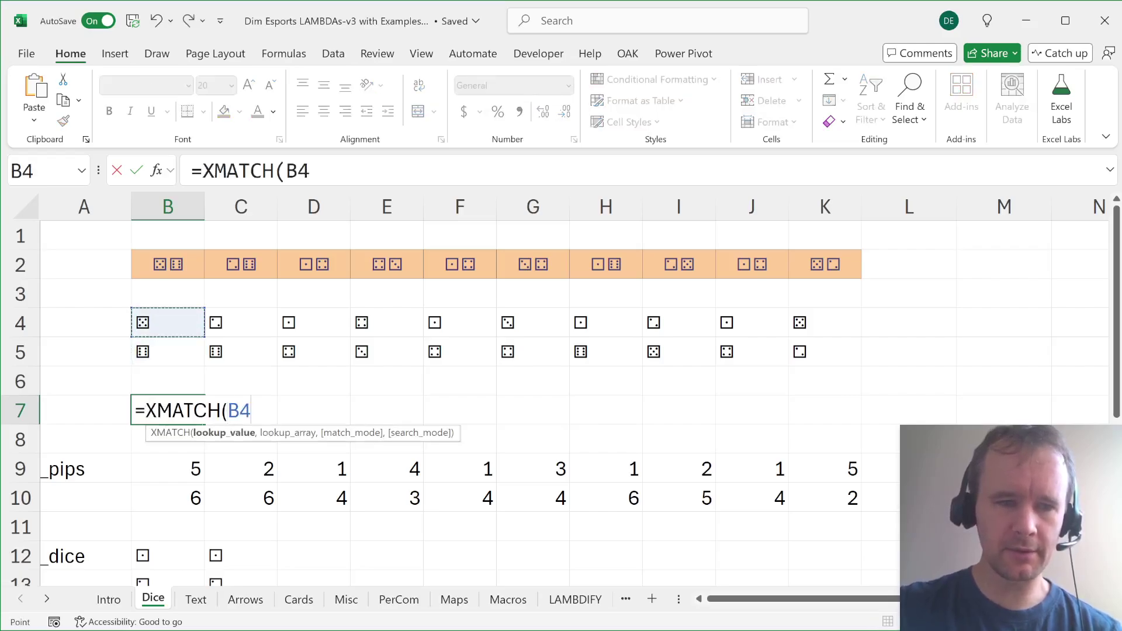
{"action": "type", "text": "#,dic"}
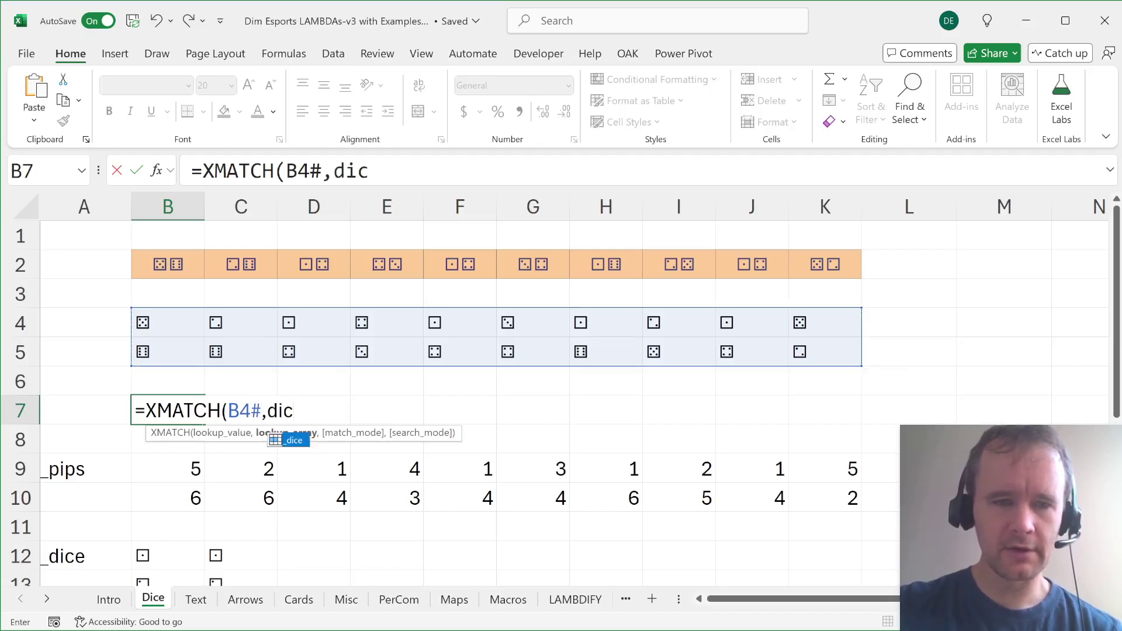
{"action": "key", "text": "Tab"}
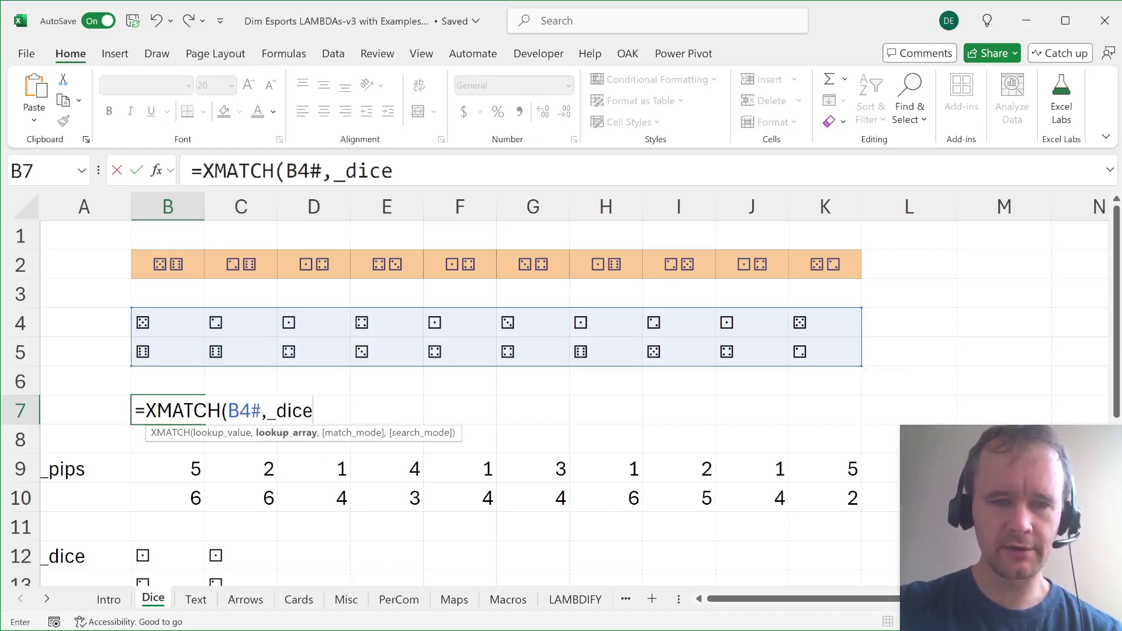
{"action": "type", "text": ")"}
{"action": "key", "text": "Return"}
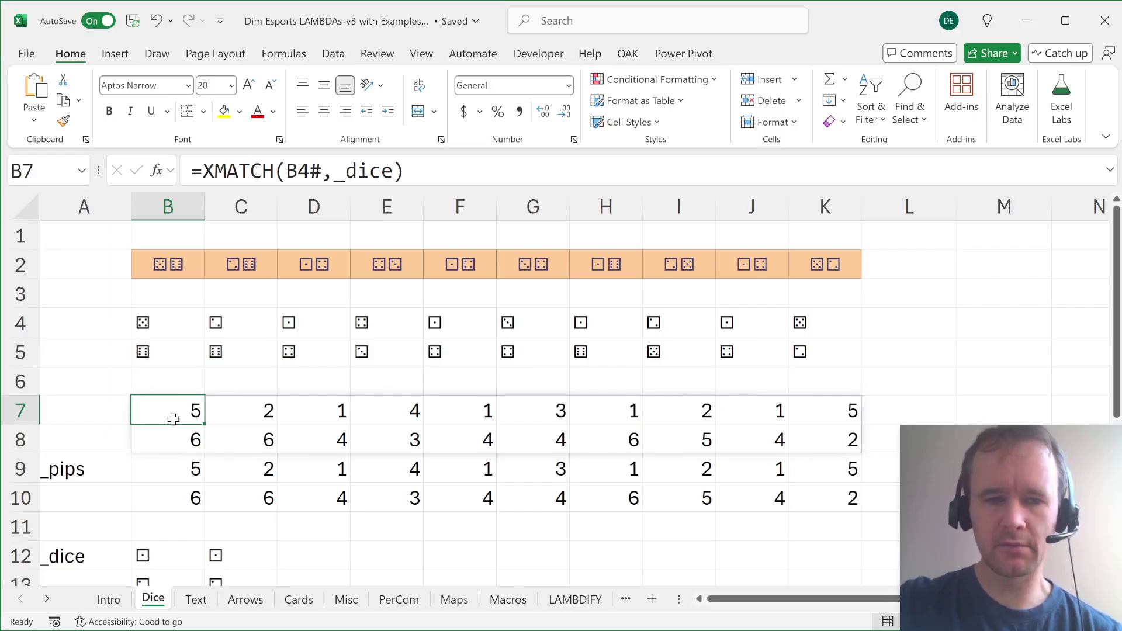
Clear the XMATCH formula from B7 and delete the two inserted rows 7 and 8.
{"action": "key", "text": "Delete"}
{"action": "key", "text": "shift+space"}
{"action": "key", "text": "shift+Down"}
{"action": "key", "text": "ctrl+minus"}
{"action": "key", "text": "Down"}
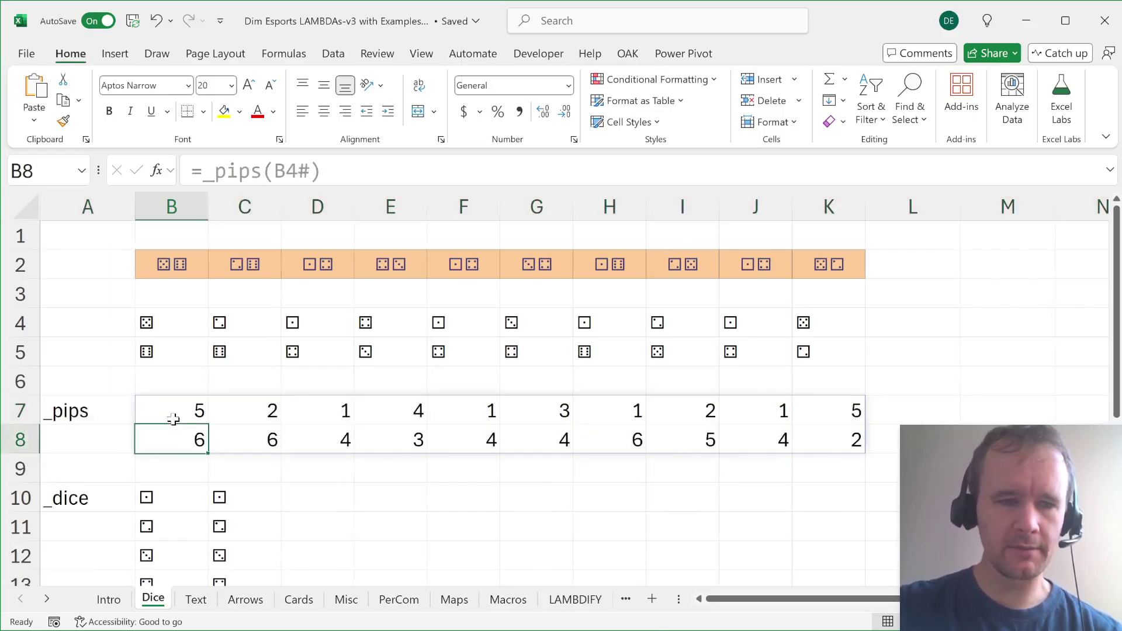
Examine the definition of the name _pips used in B7, focusing on its UNICODE(d)-9855 part.
{"action": "left_click", "coordinate": [173, 419]}
{"action": "key", "text": "ctrl+F3"}
{"action": "key", "text": "Down"}
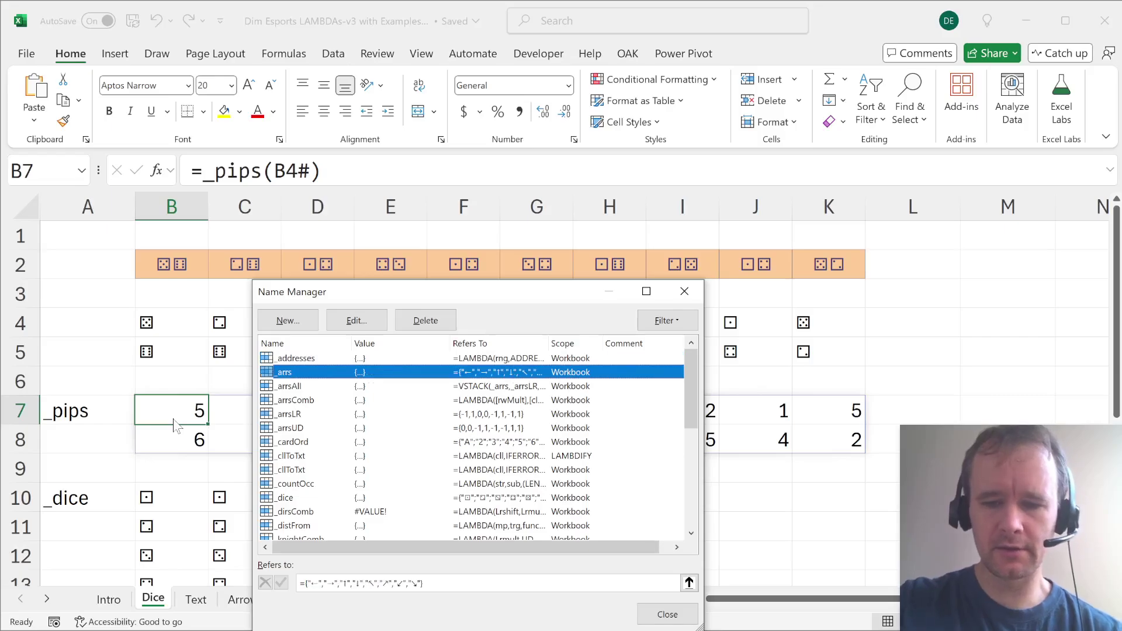
{"action": "type", "text": "_pi"}
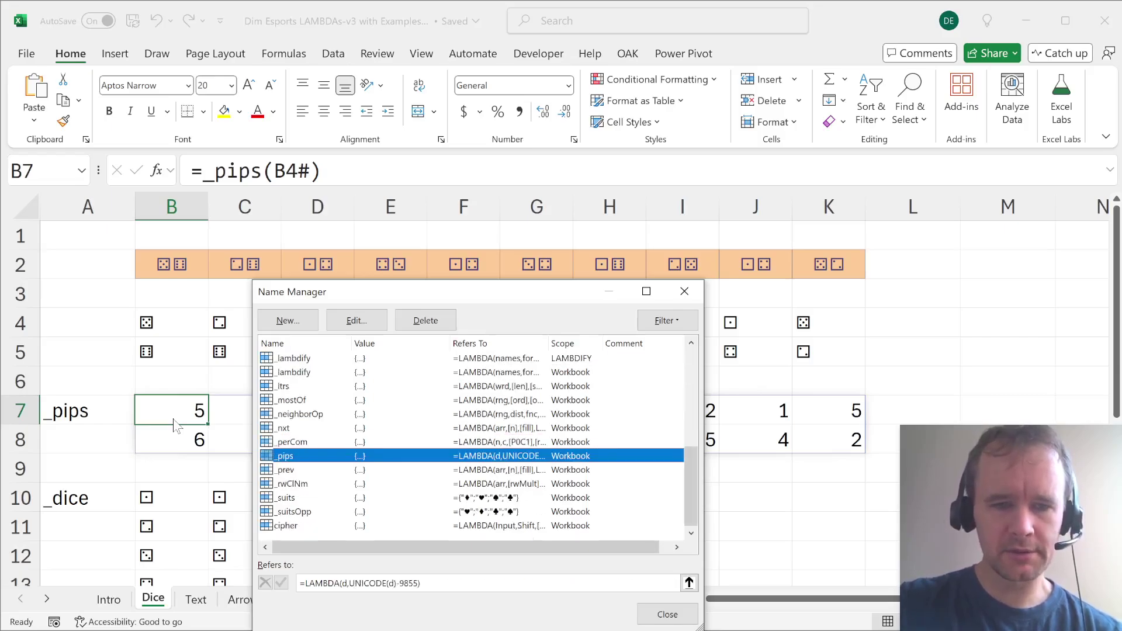
{"action": "left_click_drag", "start_coordinate": [349, 583], "coordinate": [420, 583]}
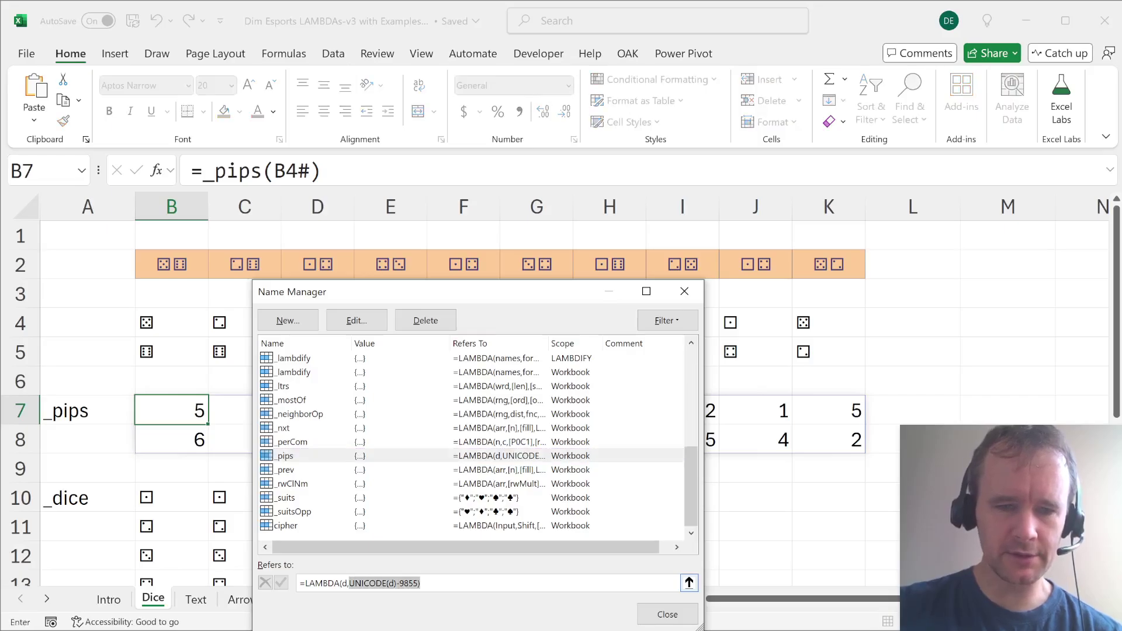
{"action": "double_click", "coordinate": [409, 583]}
{"action": "key", "text": "Escape"}
{"action": "key", "text": "Escape"}
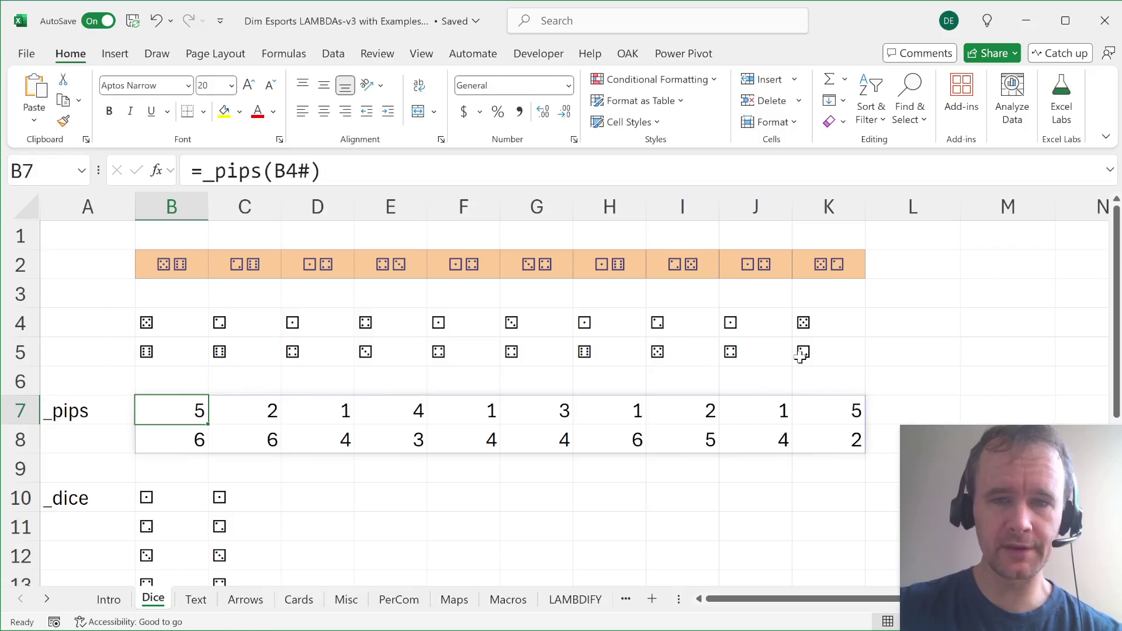
Enter =UNICODE(B10#) in D10 to list the character codes of the dice faces.
{"action": "left_click", "coordinate": [322, 491]}
{"action": "type", "text": "=un"}
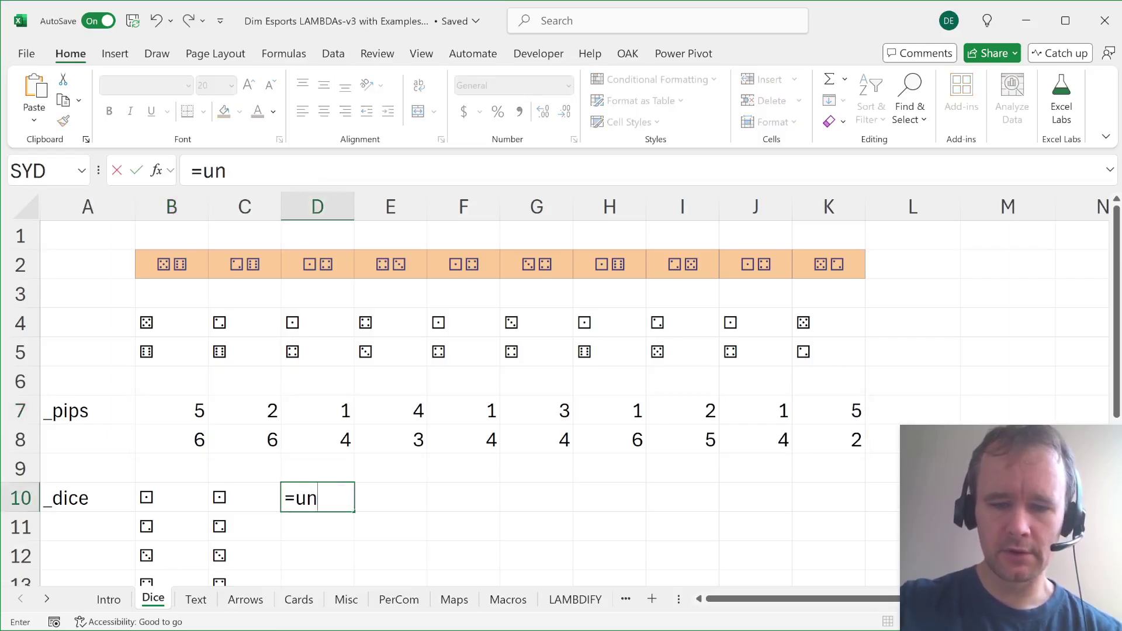
{"action": "type", "text": "i"}
{"action": "key", "text": "Down"}
{"action": "key", "text": "Tab"}
{"action": "key", "text": "Left"}
{"action": "key", "text": "Left"}
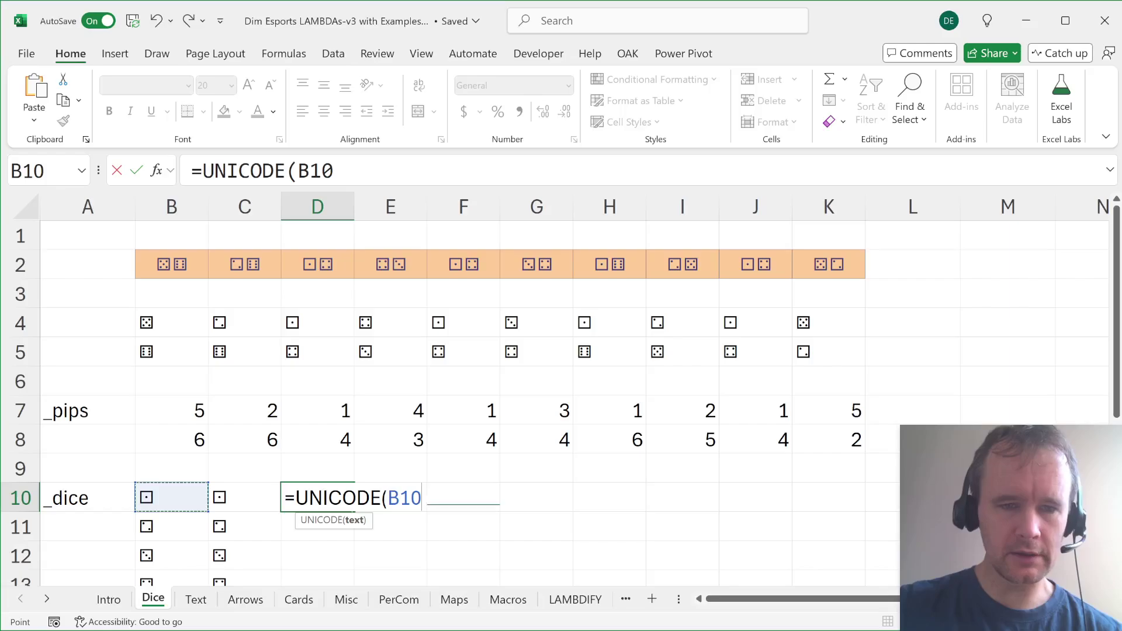
{"action": "type", "text": "#)"}
{"action": "scroll", "coordinate": [328, 488], "scroll_direction": "down", "scroll_amount": 1}
{"action": "key", "text": "Return"}
{"action": "key", "text": "Up"}
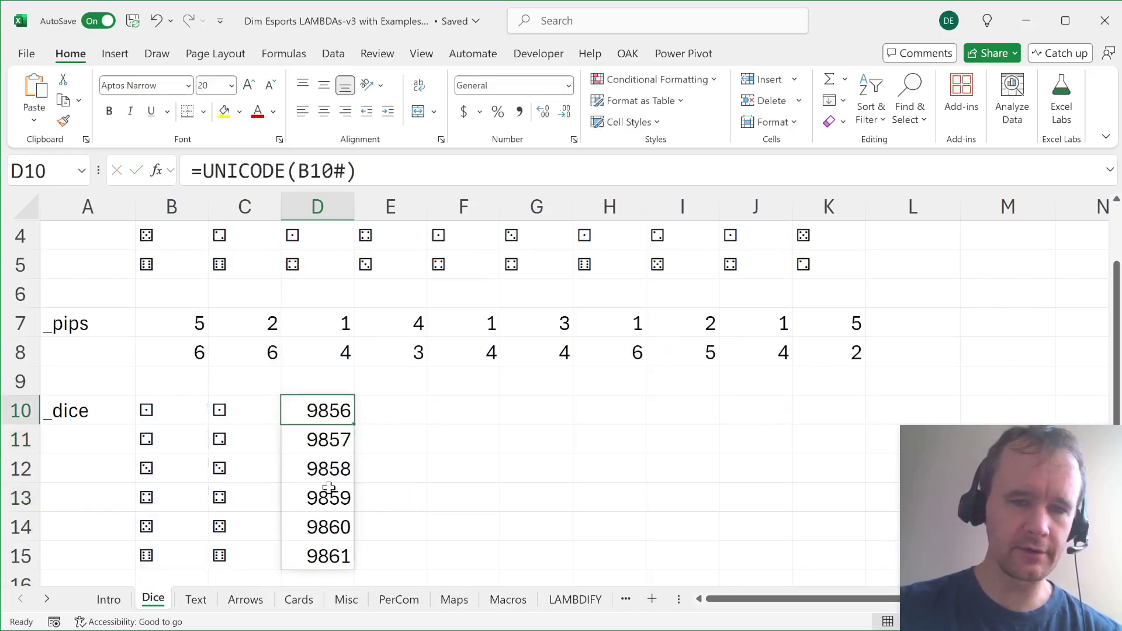
Clear the UNICODE output from D10:D15 and select the _pips formula in B7.
{"action": "key", "text": "ctrl+shift+Down"}
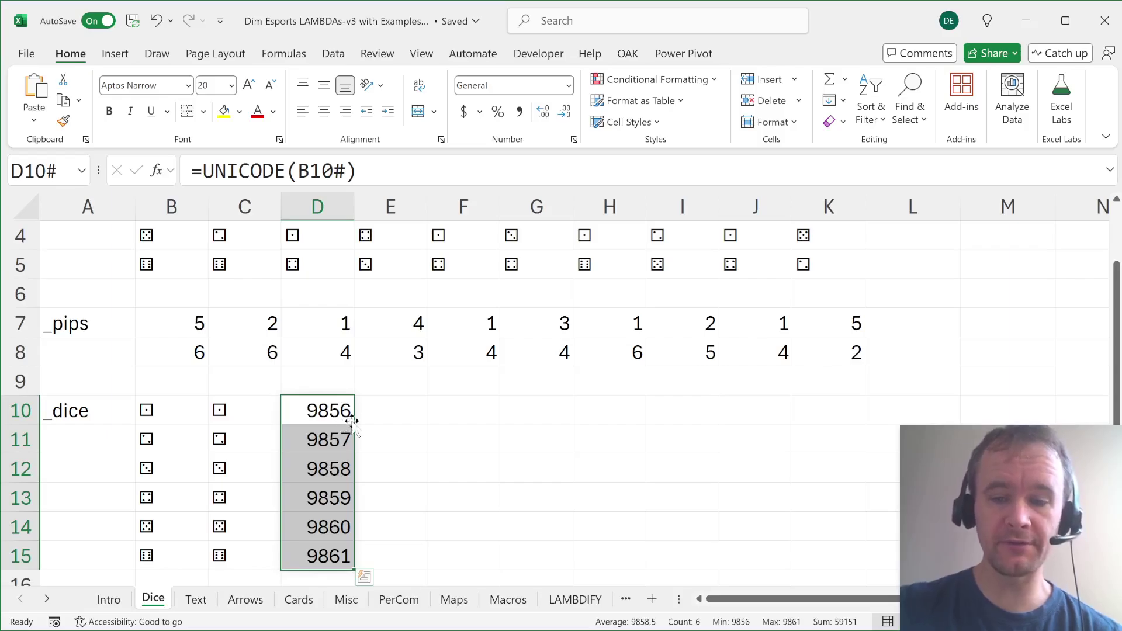
{"action": "key", "text": "Delete"}
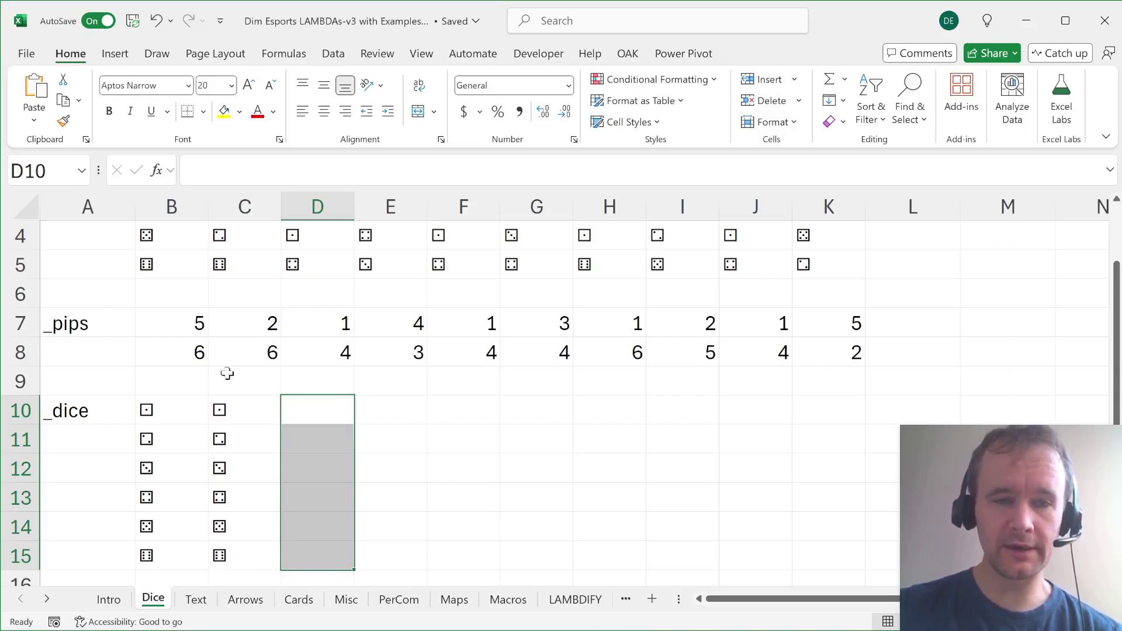
{"action": "left_click", "coordinate": [175, 329]}
{"action": "scroll", "coordinate": [175, 329], "scroll_direction": "up", "scroll_amount": 1}
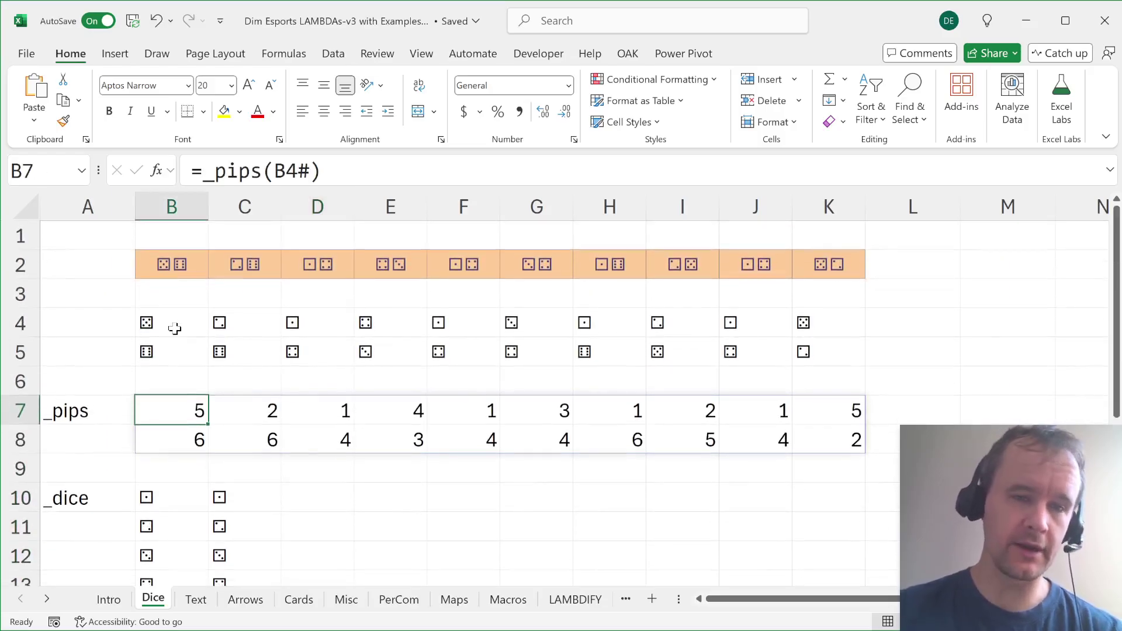
Review the _pips(B4#) formula in B7 and the LAMBDA definition behind the name _pips.
{"action": "left_click_drag", "start_coordinate": [203, 171], "coordinate": [413, 196]}
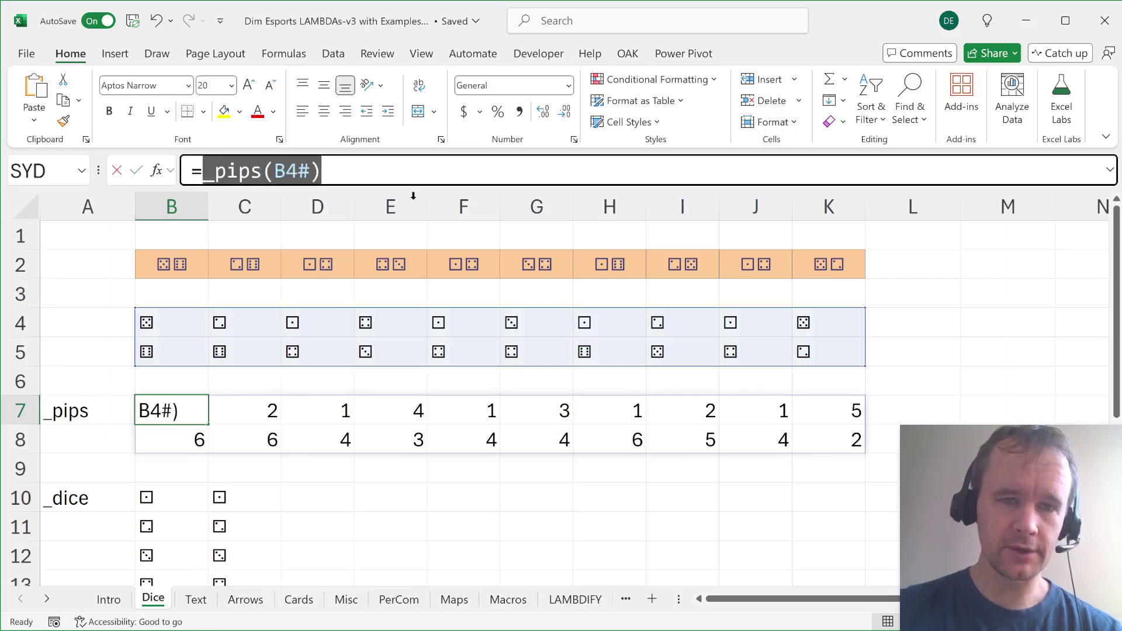
{"action": "key", "text": "Escape"}
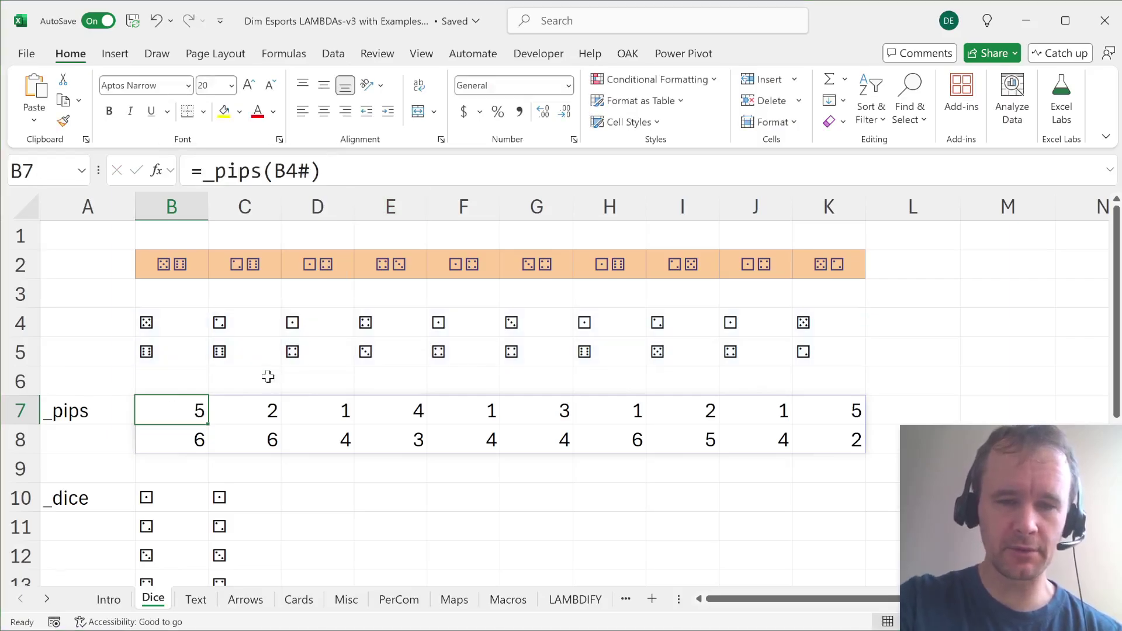
{"action": "key", "text": "ctrl+F3"}
{"action": "key", "text": "underscore"}
{"action": "key", "text": "p"}
{"action": "key", "text": "Up"}
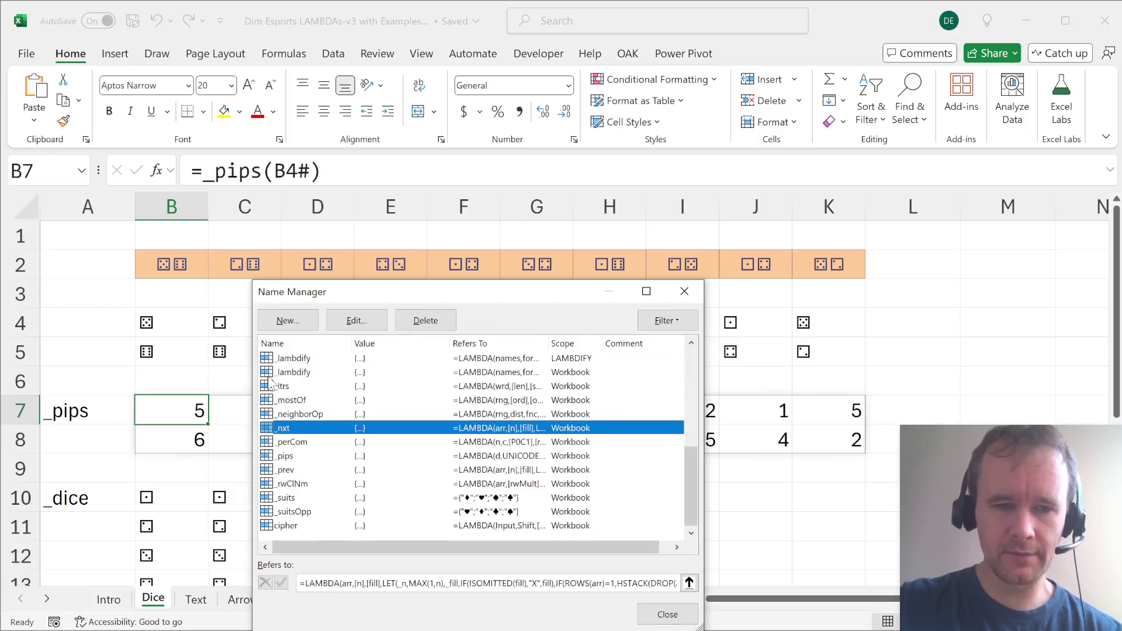
{"action": "key", "text": "Down"}
{"action": "key", "text": "Down"}
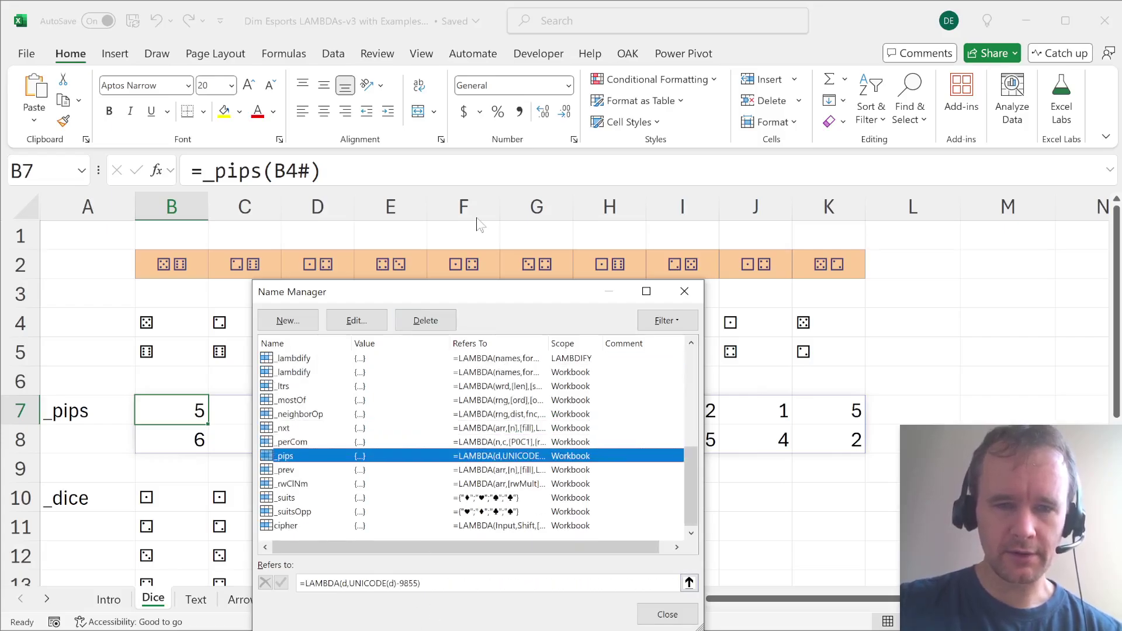
{"action": "left_click_drag", "start_coordinate": [457, 292], "coordinate": [425, 161]}
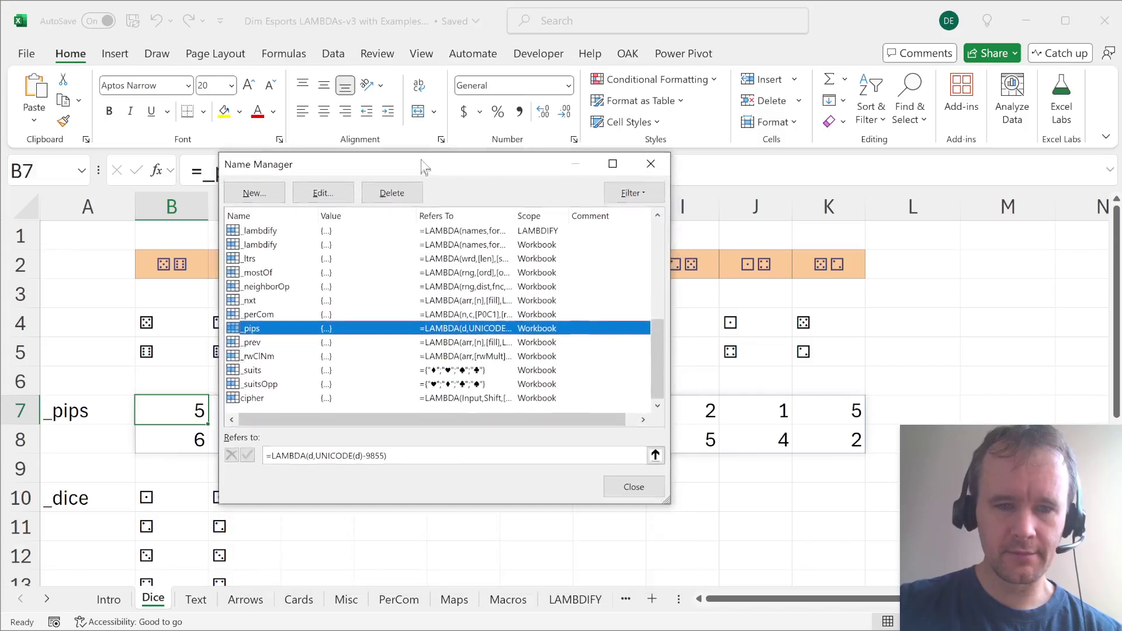
{"action": "left_click", "coordinate": [312, 452]}
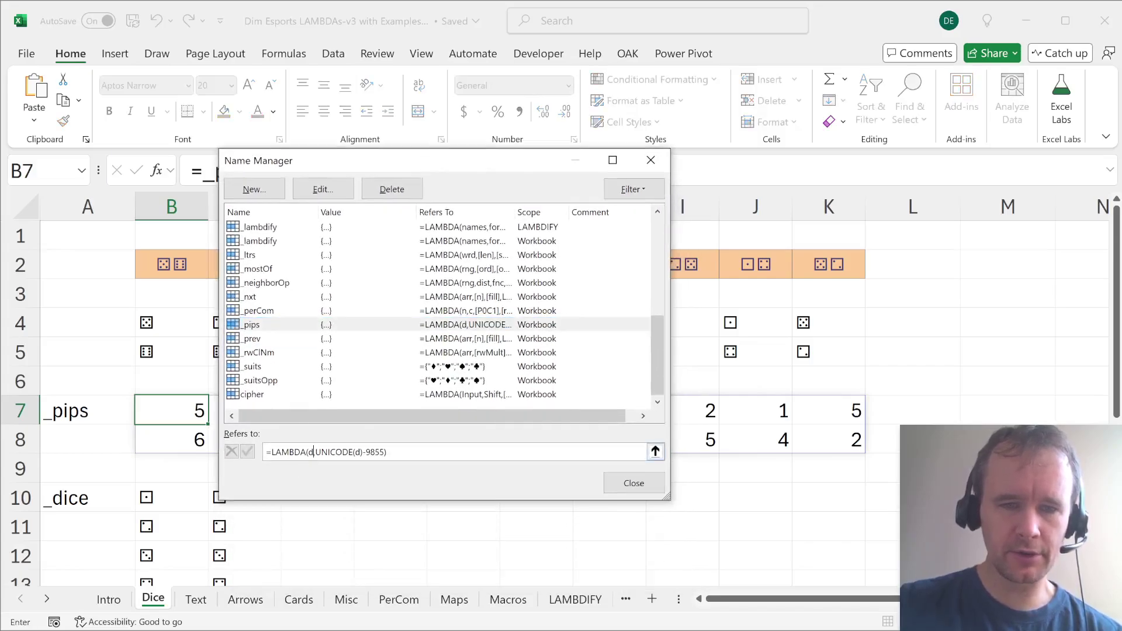
{"action": "key", "text": "Escape"}
{"action": "key", "text": "Escape"}
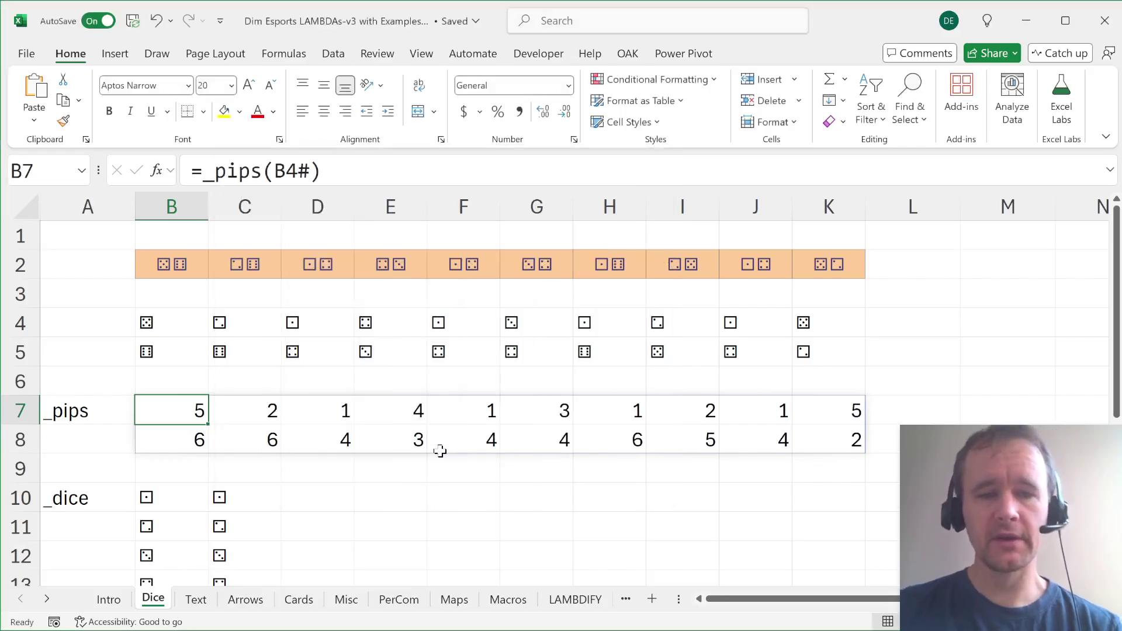
{"action": "key", "text": "ctrl+Home"}
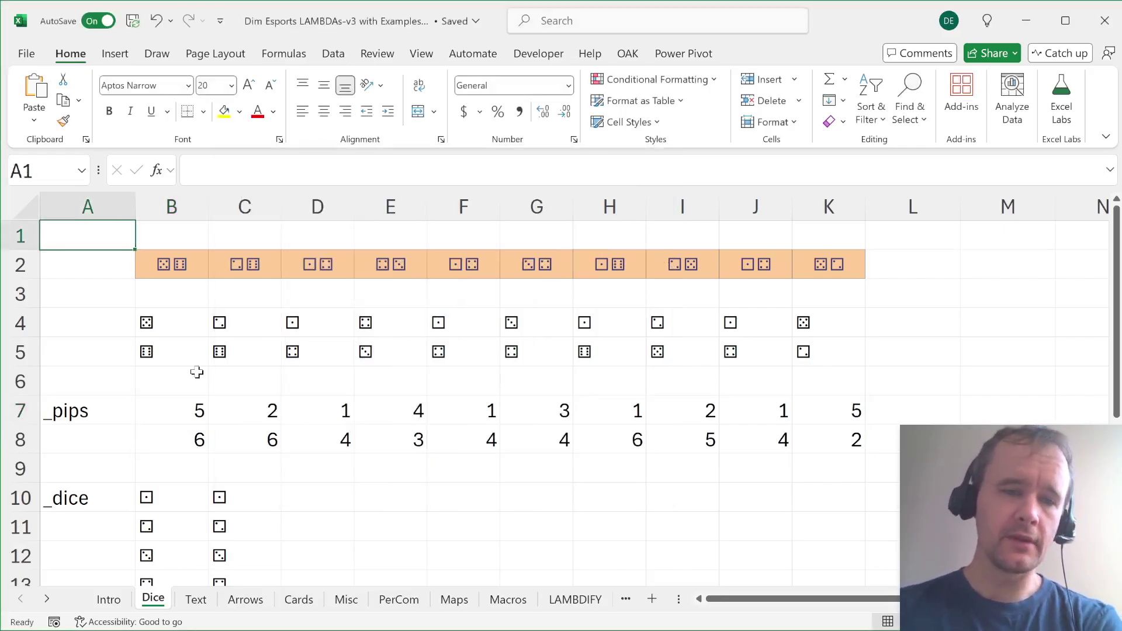
{"action": "left_click", "coordinate": [29, 215]}
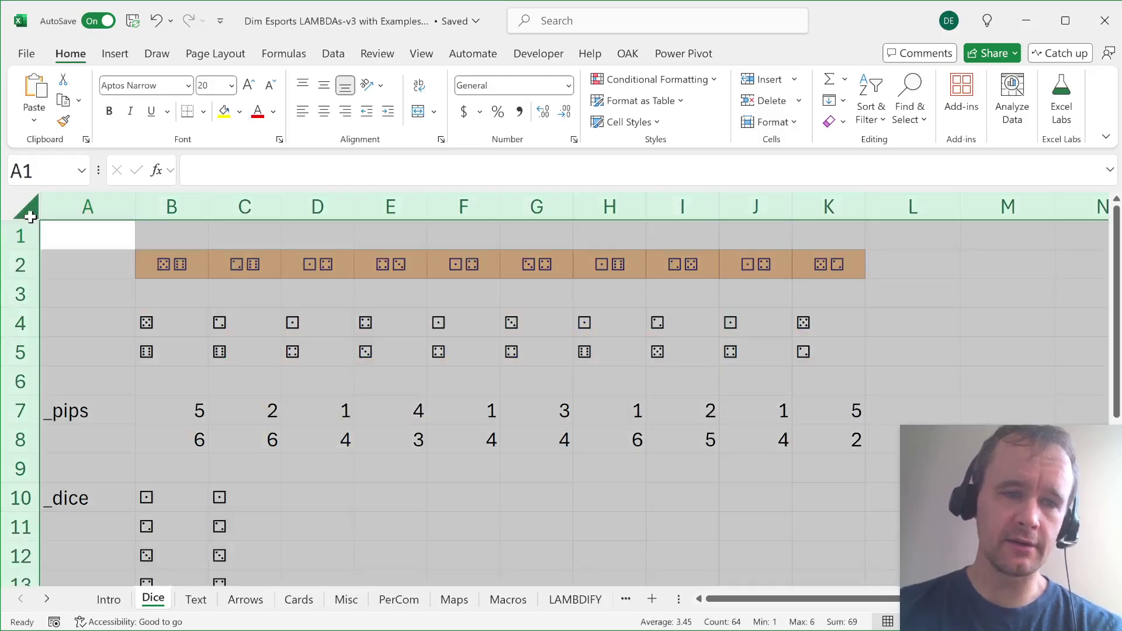
{"action": "left_click", "coordinate": [118, 419]}
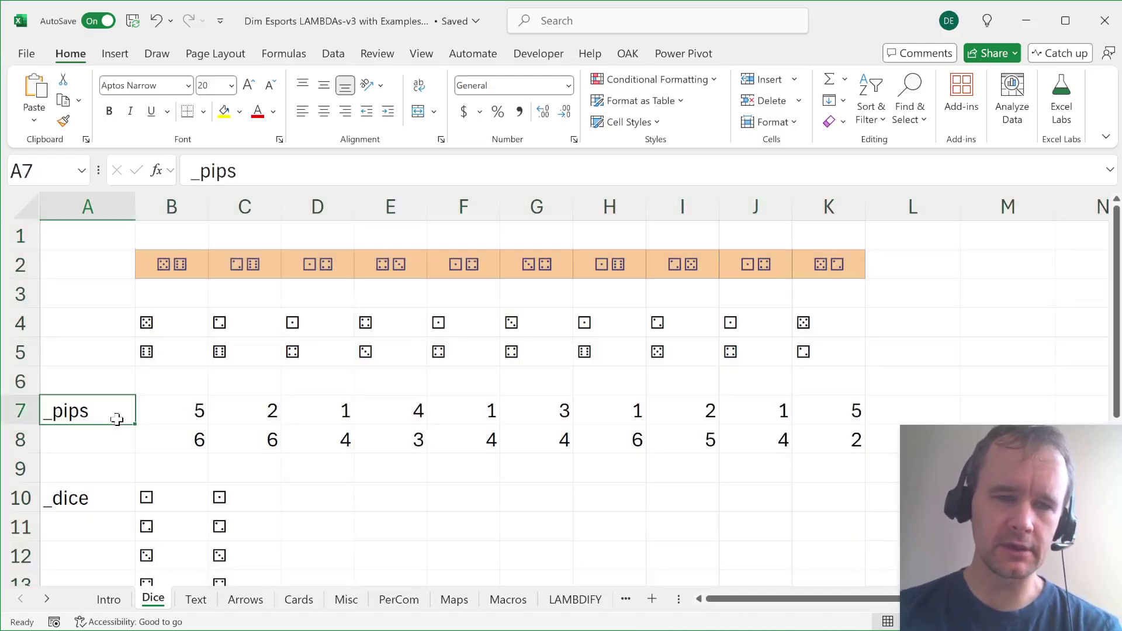
Clear the hard-coded dice array from C10 on the Dice sheet.
{"action": "scroll", "coordinate": [234, 429], "scroll_direction": "down", "scroll_amount": 1}
{"action": "left_click", "coordinate": [234, 428]}
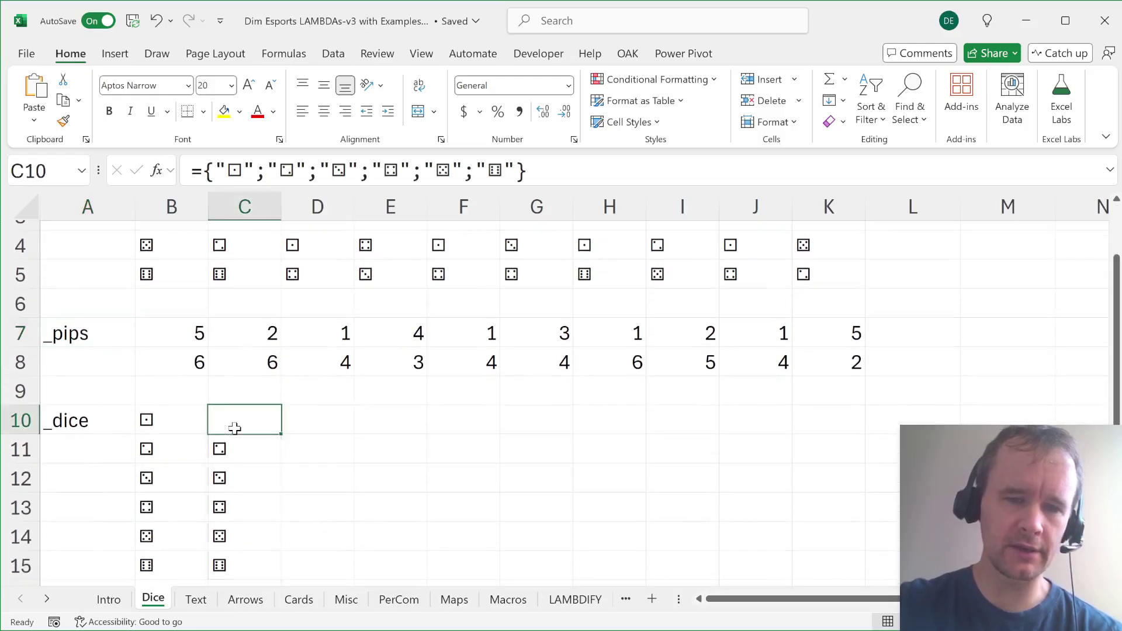
{"action": "key", "text": "Delete"}
{"action": "scroll", "coordinate": [234, 428], "scroll_direction": "up", "scroll_amount": 1}
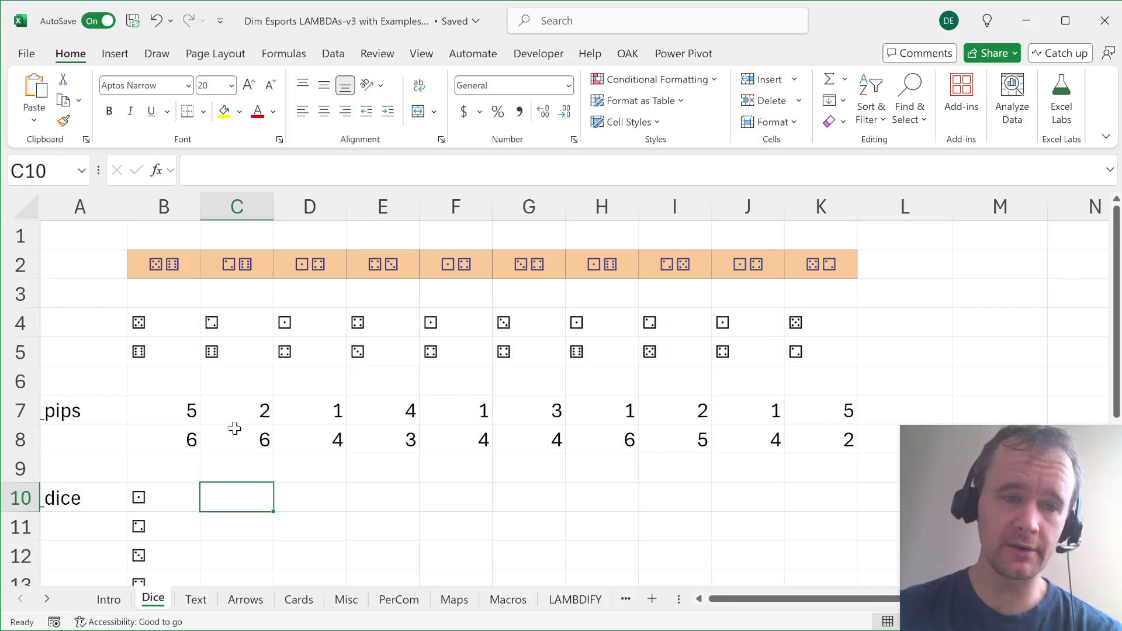
Return to cell A1 of the Dice sheet and switch to the Text sheet.
{"action": "key", "text": "Left"}
{"action": "key", "text": "Left"}
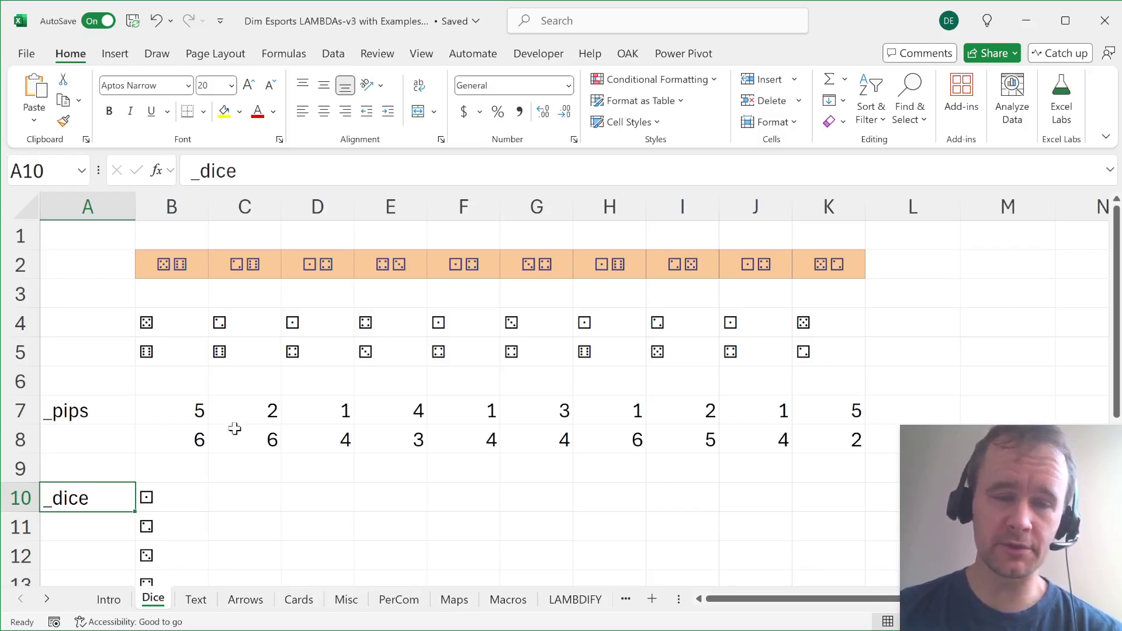
{"action": "key", "text": "ctrl+Up"}
{"action": "key", "text": "ctrl+Up"}
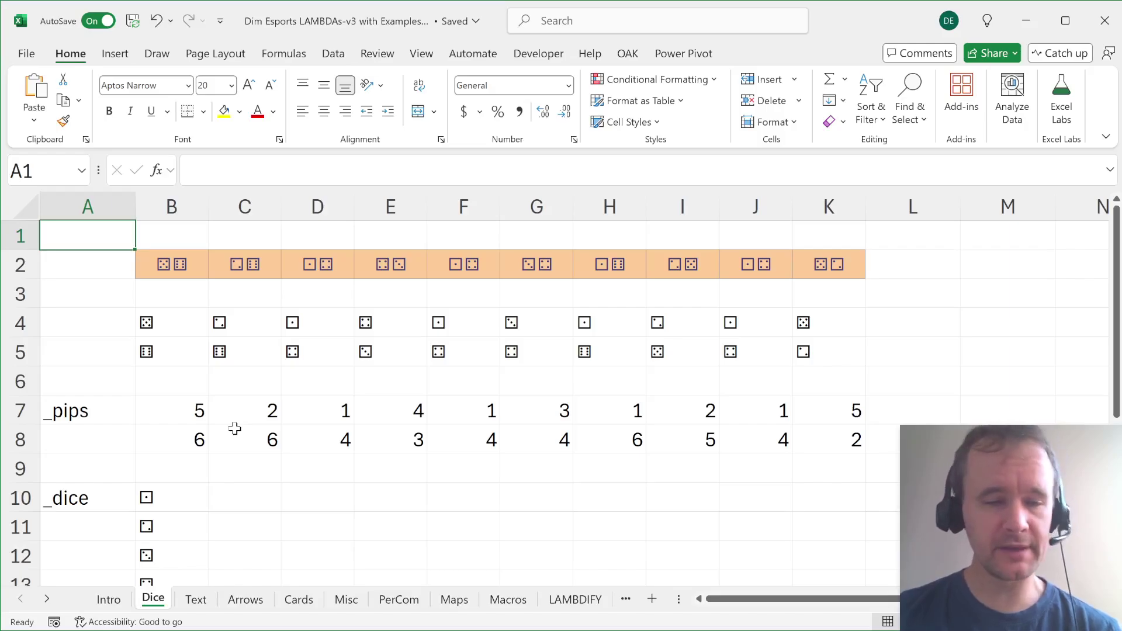
{"action": "key", "text": "ctrl+Page_Down"}
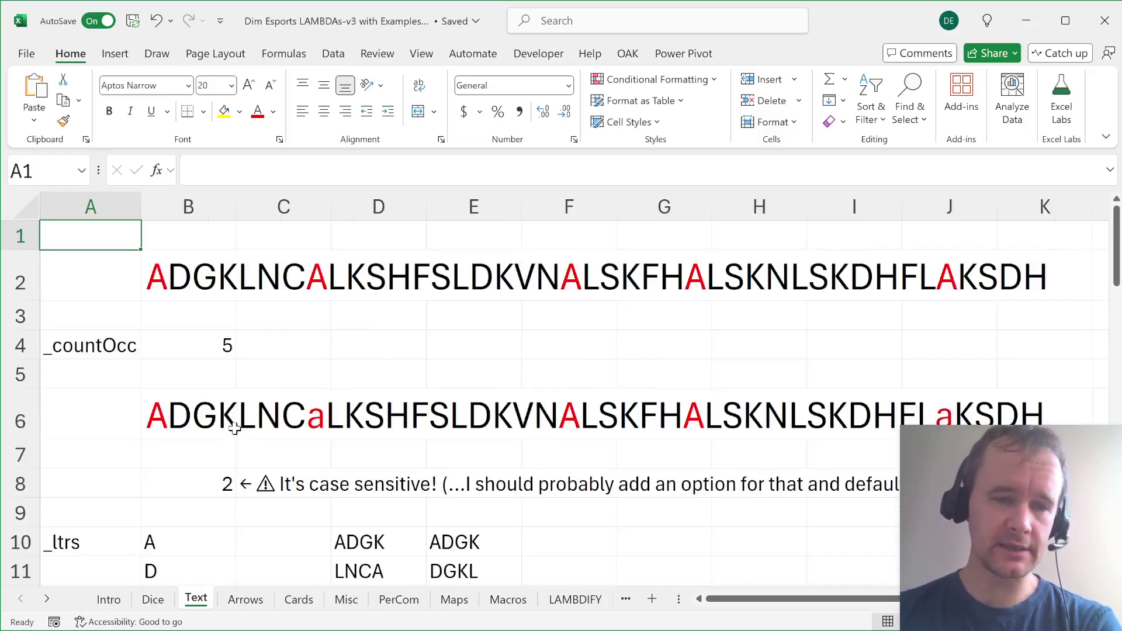
Copy the definition of the name _countOcc into C4 as =LAMBDA(str,sub,(LEN(str)-LEN(SUBSTITUTE(str,sub,)))/LEN(sub)).
{"action": "left_click", "coordinate": [95, 346]}
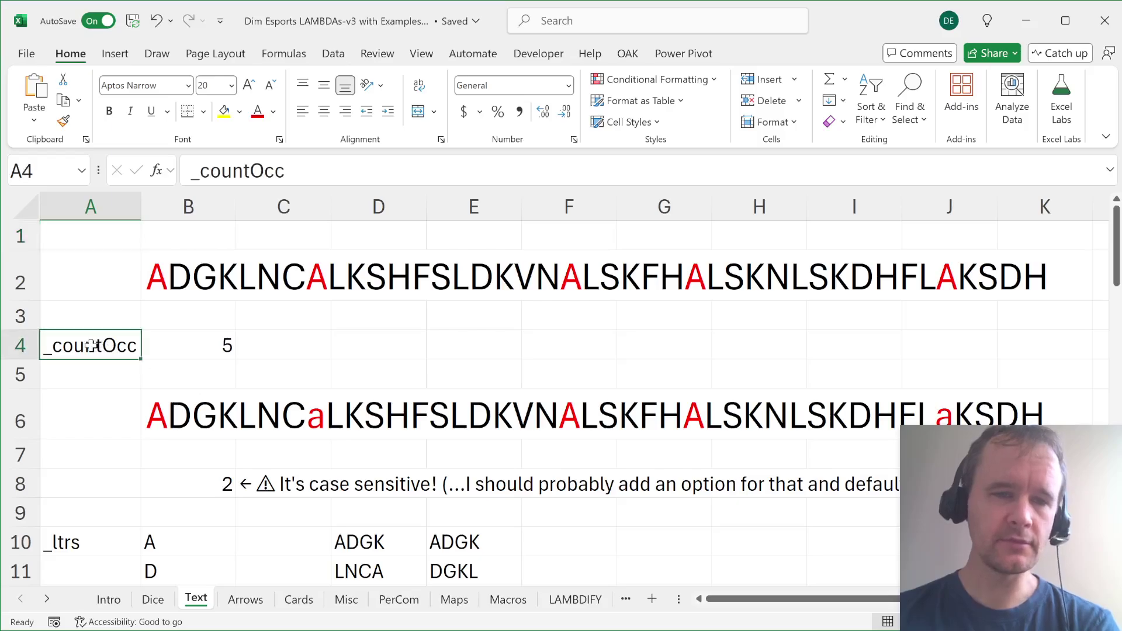
{"action": "left_click", "coordinate": [186, 350]}
{"action": "left_click", "coordinate": [268, 352]}
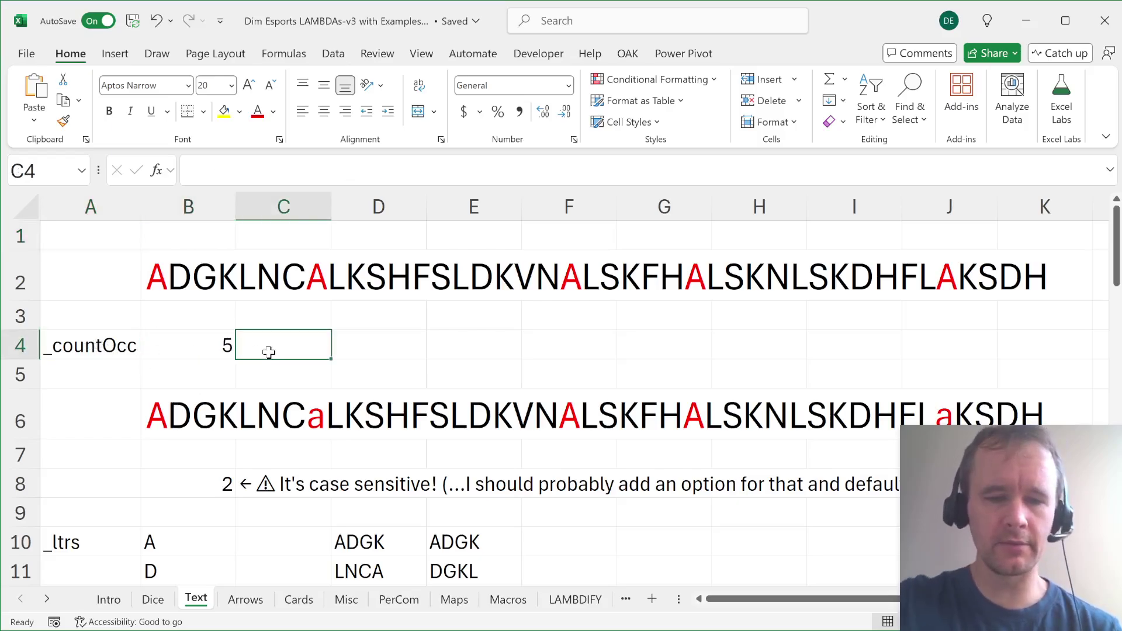
{"action": "key", "text": "ctrl+F3"}
{"action": "left_click", "coordinate": [270, 354]}
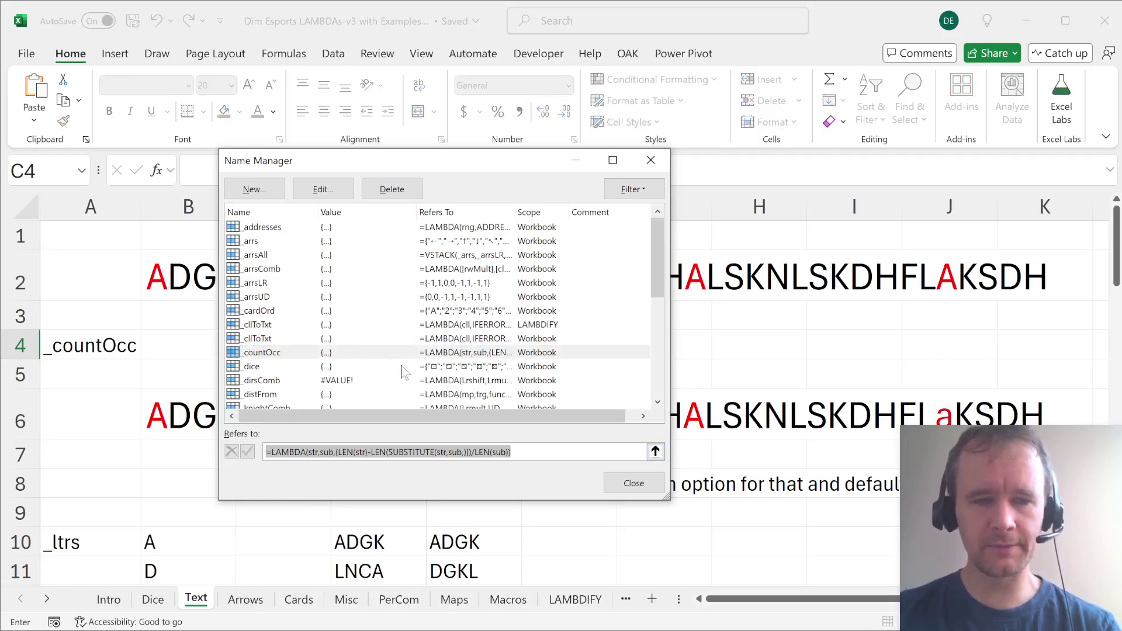
{"action": "key", "text": "Escape"}
{"action": "left_click", "coordinate": [371, 171]}
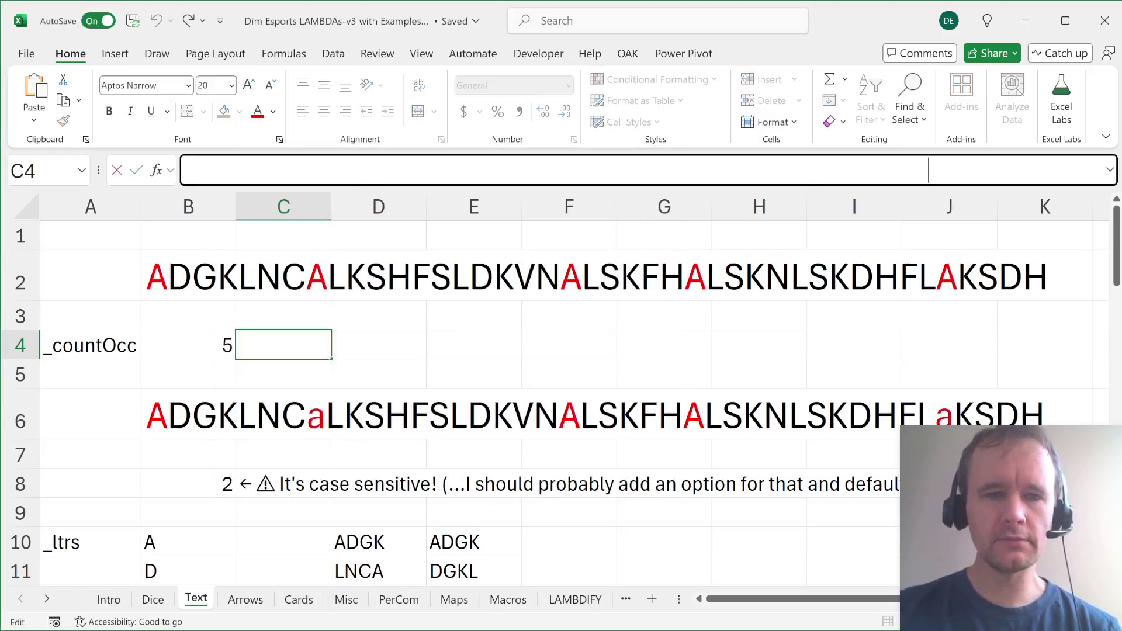
{"action": "type", "text": "=LAMBDA(str,sub,(LEN(str)-LEN(SUBSTITUTE(str,sub,)))/LEN(sub))"}
Examine how the LAMBDA in C4 uses str and sub, its length difference and division by LEN(sub), and discard the entry.
{"action": "double_click", "coordinate": [303, 171]}
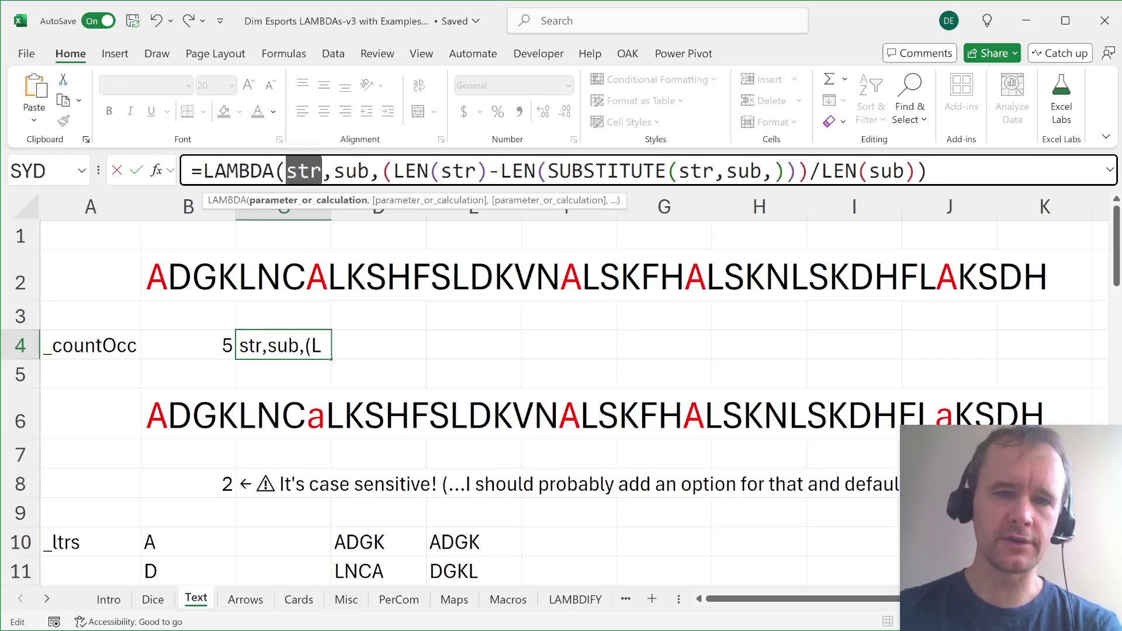
{"action": "double_click", "coordinate": [351, 171]}
{"action": "double_click", "coordinate": [458, 171]}
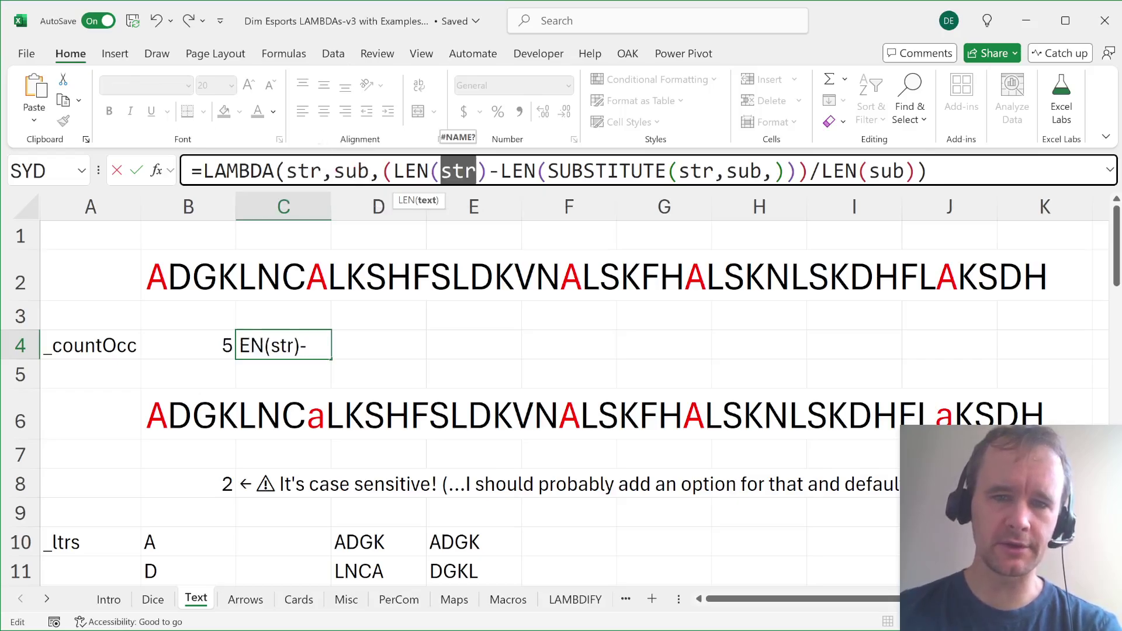
{"action": "double_click", "coordinate": [696, 170]}
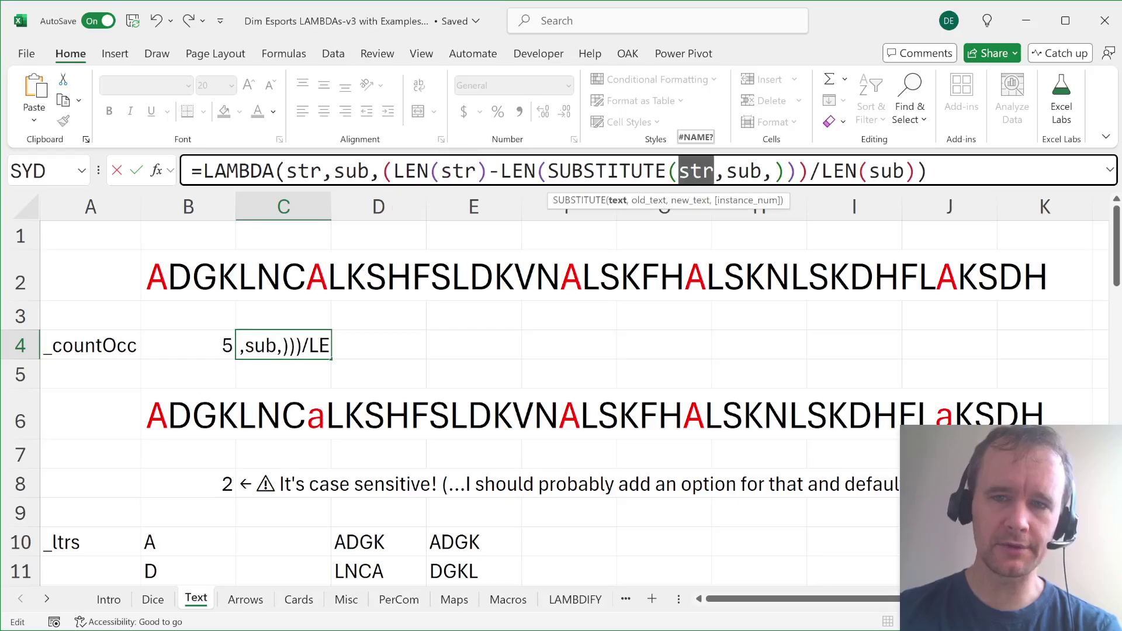
{"action": "double_click", "coordinate": [744, 171]}
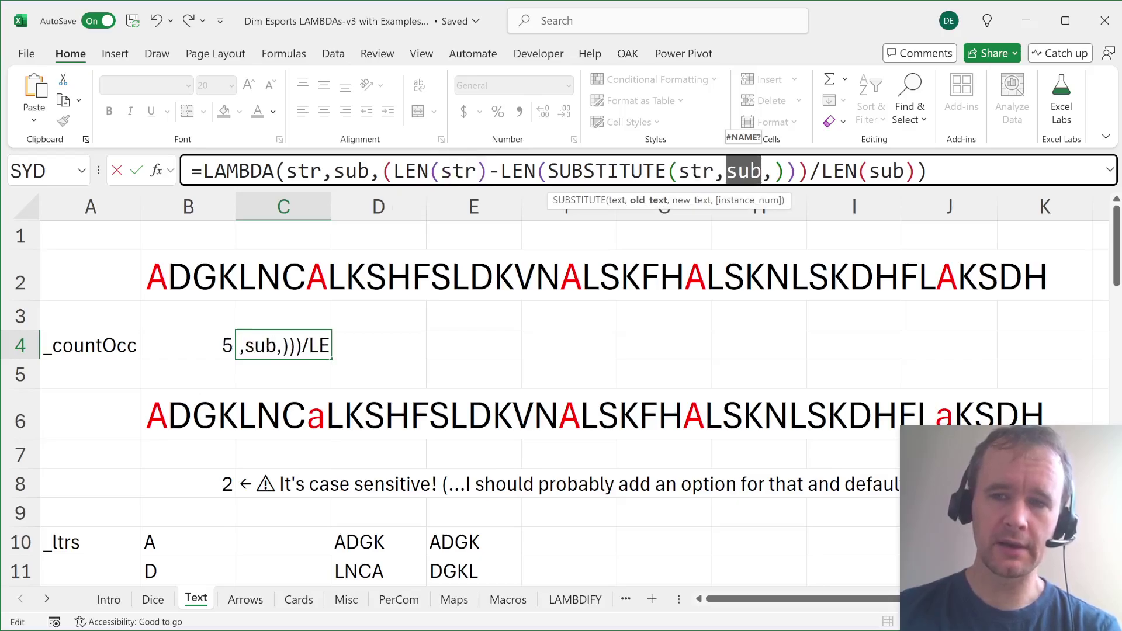
{"action": "double_click", "coordinate": [886, 170]}
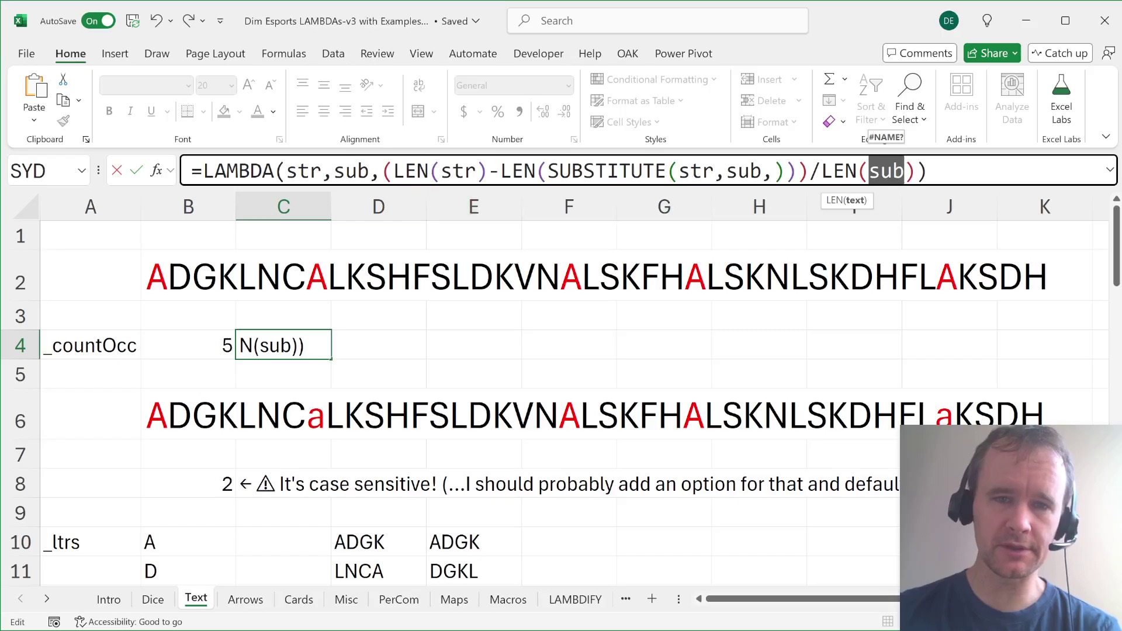
{"action": "left_click_drag", "start_coordinate": [393, 171], "coordinate": [798, 170]}
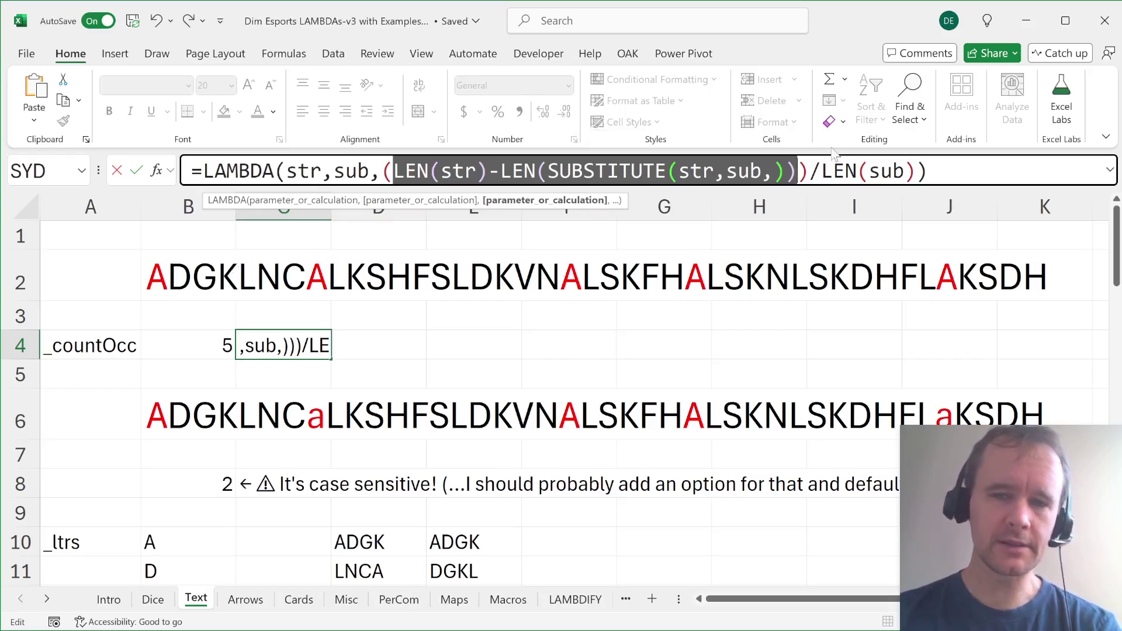
{"action": "double_click", "coordinate": [743, 171]}
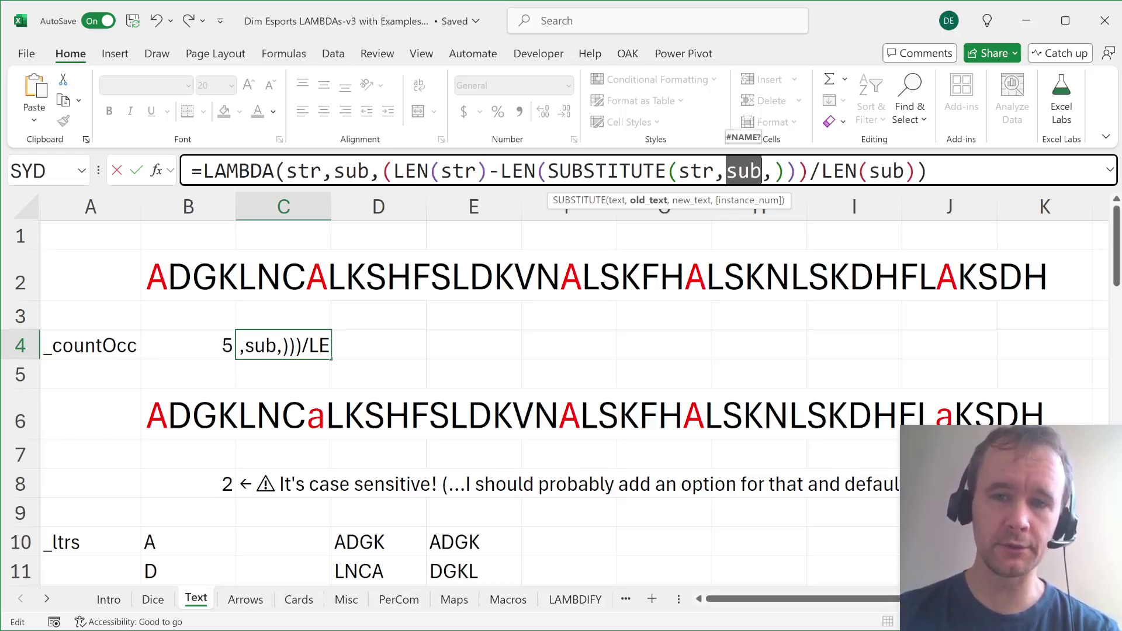
{"action": "left_click_drag", "start_coordinate": [822, 171], "coordinate": [915, 170]}
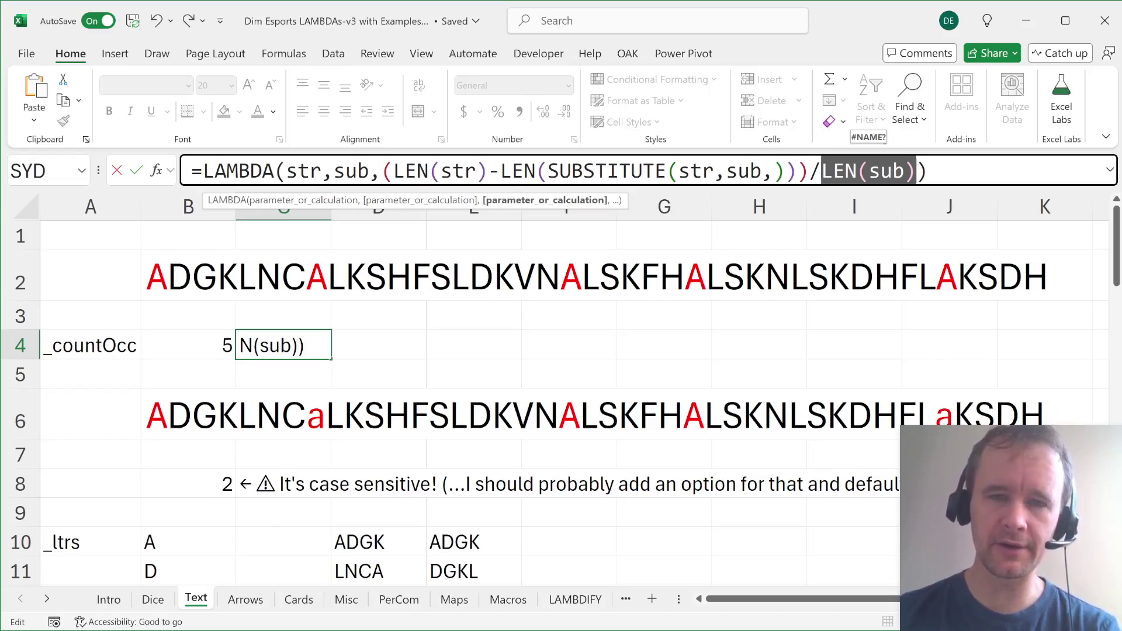
{"action": "left_click_drag", "start_coordinate": [392, 171], "coordinate": [916, 170]}
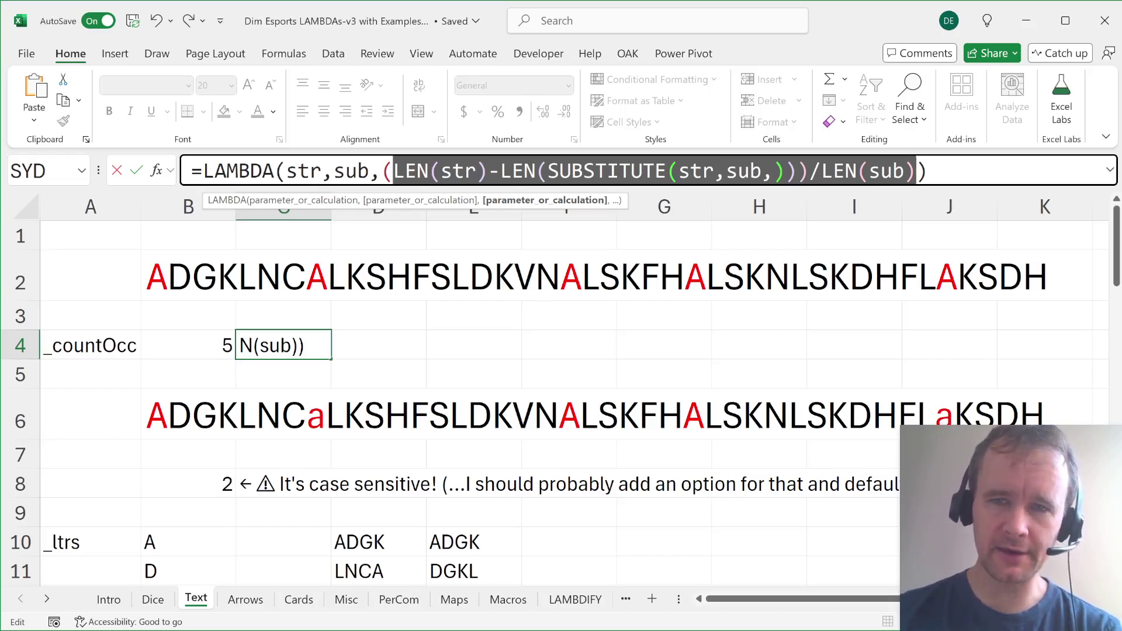
{"action": "key", "text": "End"}
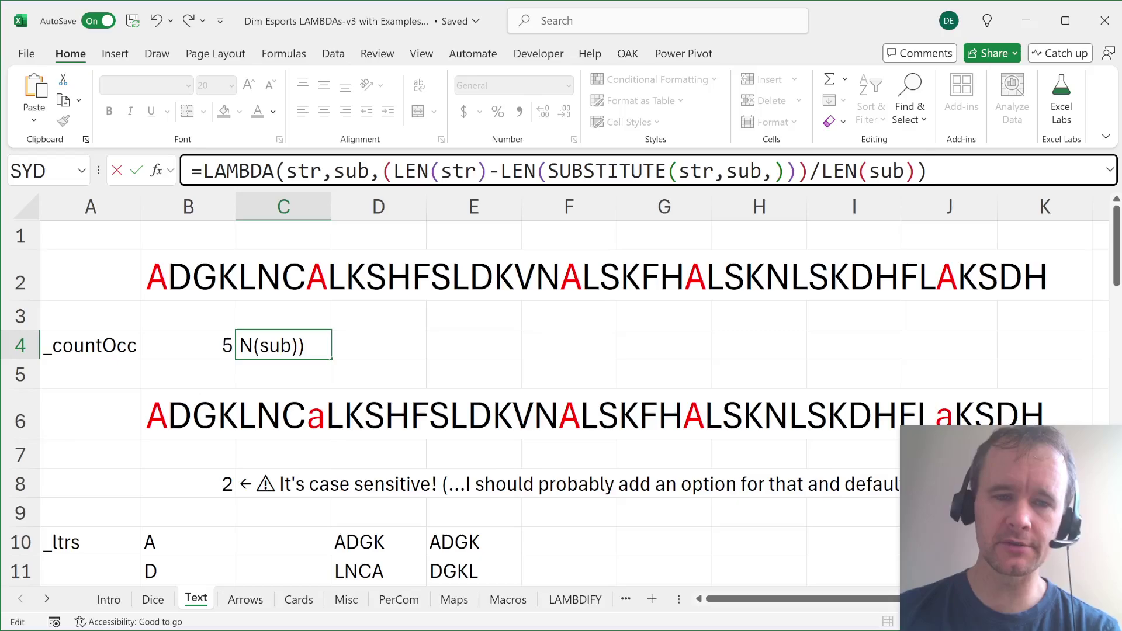
{"action": "key", "text": "Escape"}
Inspect the _countOcc formulas in B4 and B8, including the reference to the text in B2.
{"action": "left_click", "coordinate": [188, 344]}
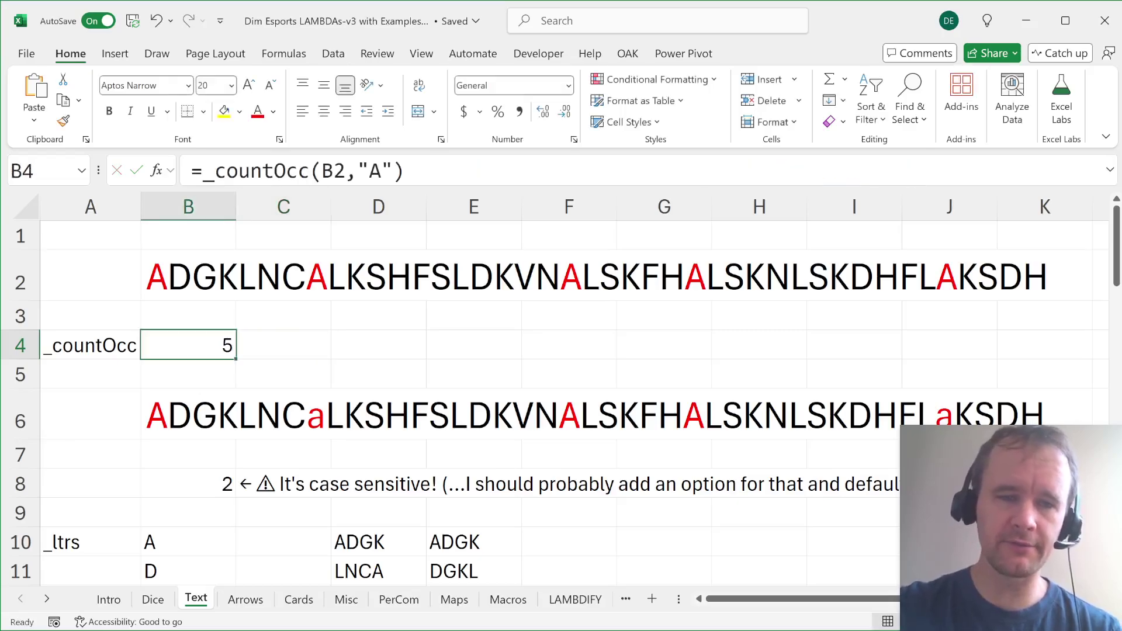
{"action": "left_click", "coordinate": [334, 170]}
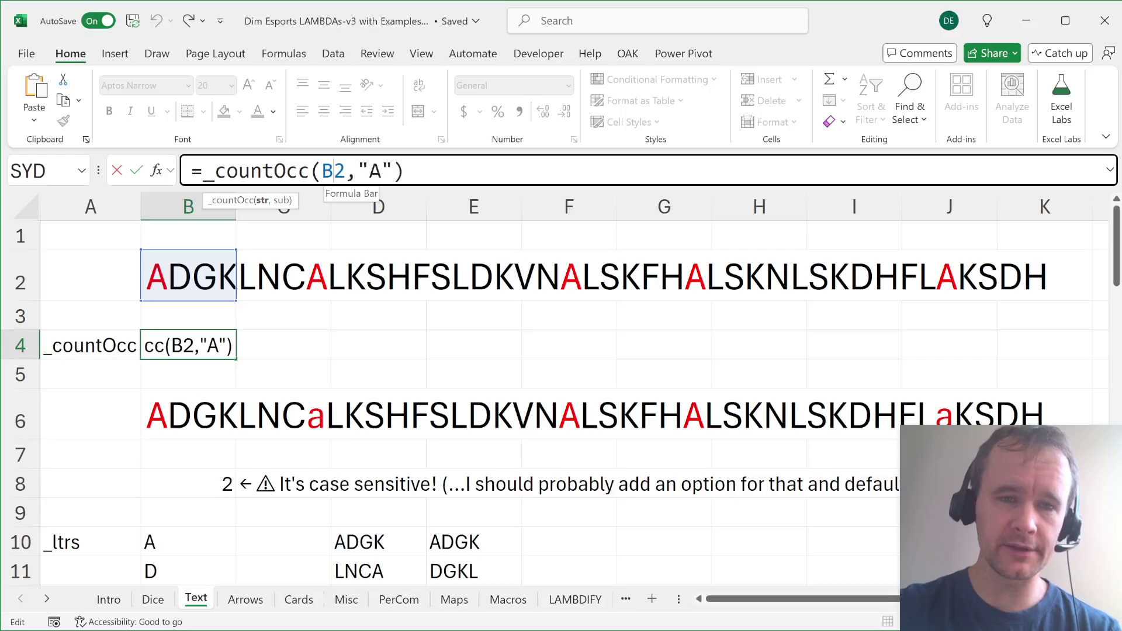
{"action": "key", "text": "Escape"}
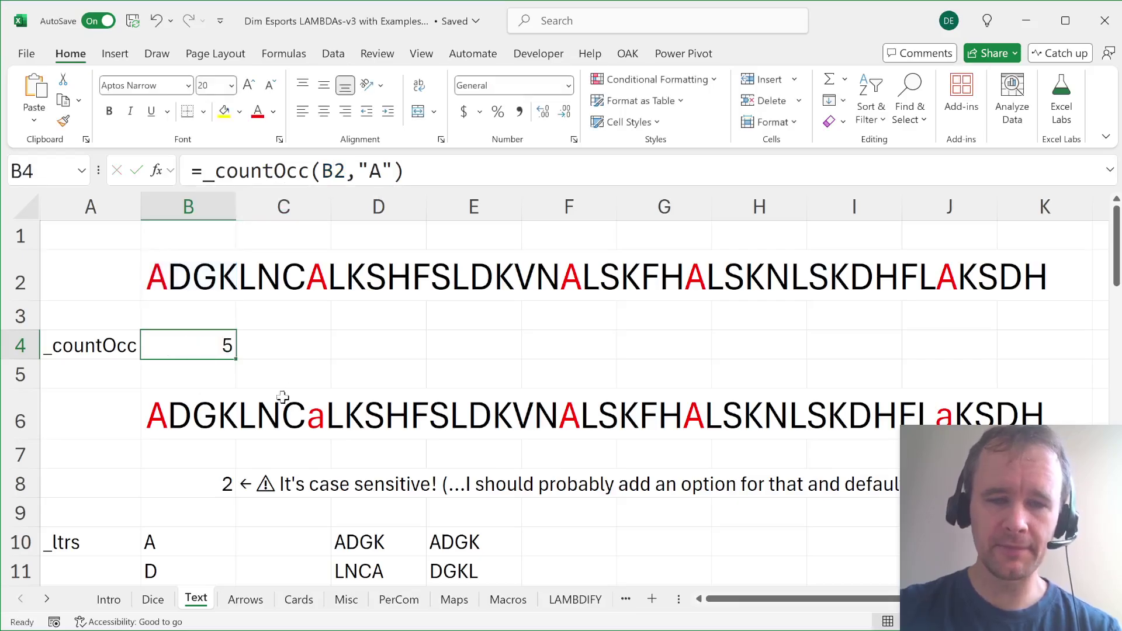
{"action": "left_click", "coordinate": [202, 480]}
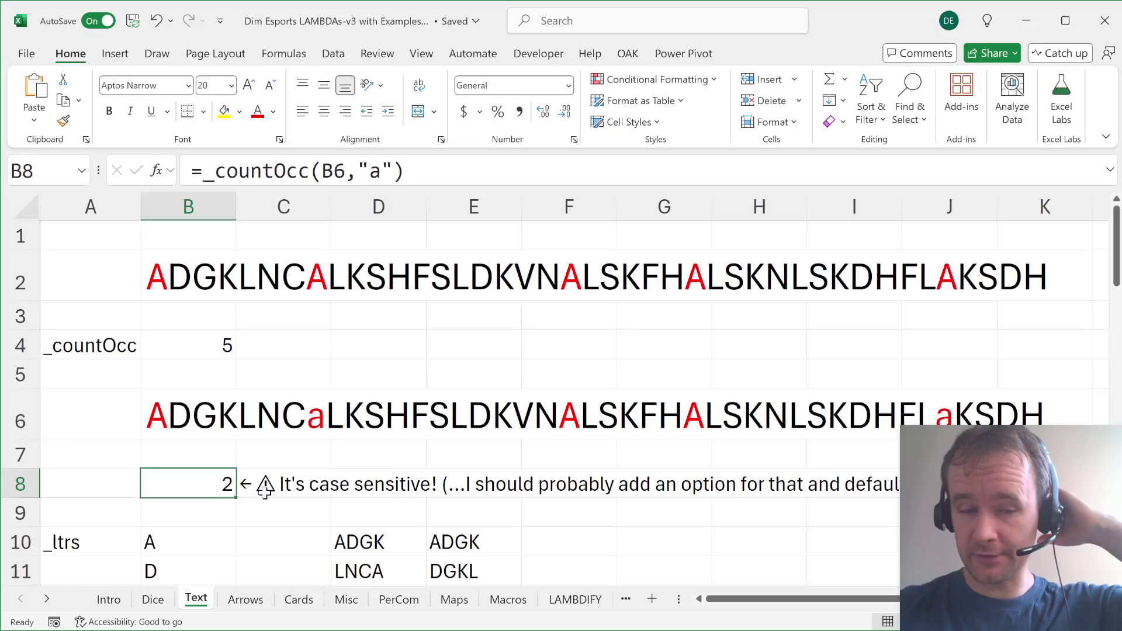
Test =SUBSTITUTE(B6,"A","") in B5 on the mixed-case text, and clear the cell again.
{"action": "left_click", "coordinate": [195, 383]}
{"action": "type", "text": "=s"}
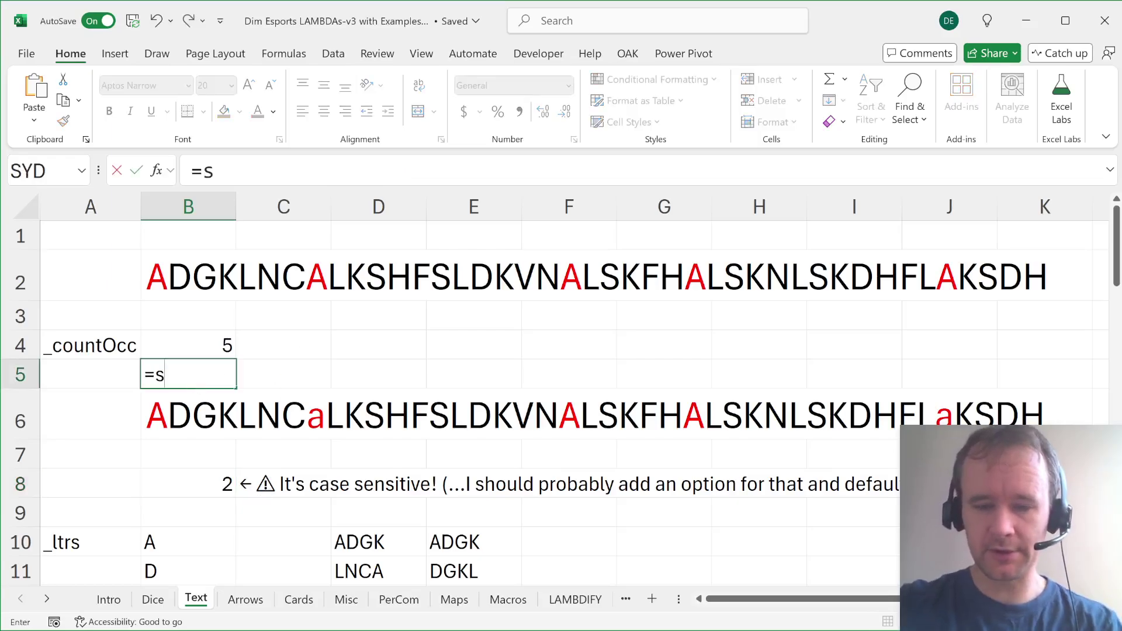
{"action": "type", "text": "ub"}
{"action": "key", "text": "Tab"}
{"action": "key", "text": "Down"}
{"action": "type", "text": ","}
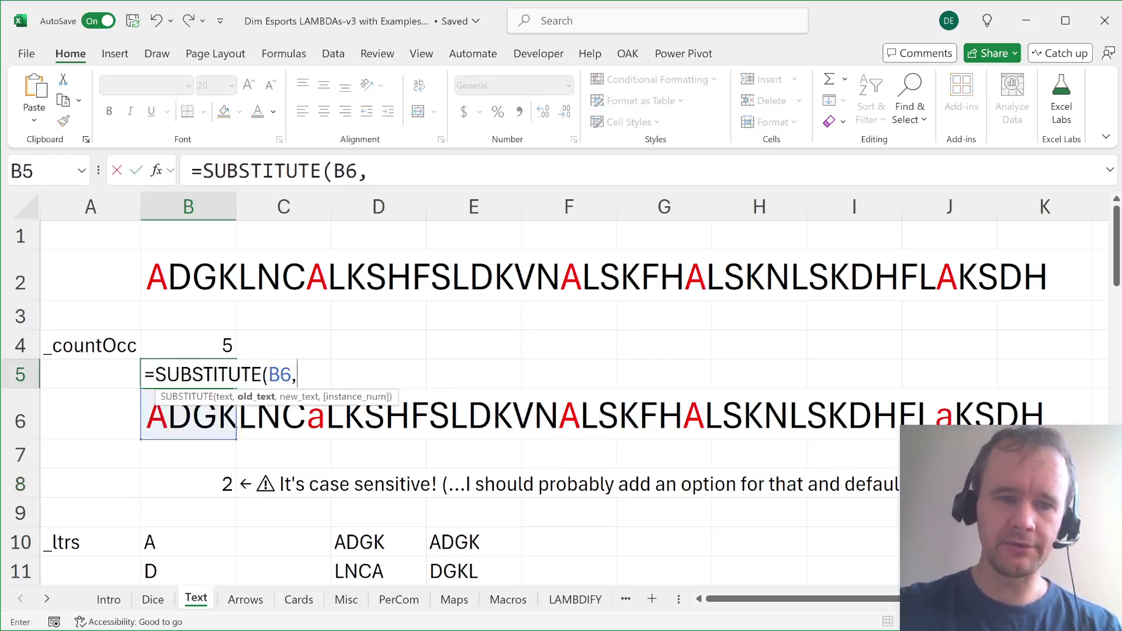
{"action": "type", "text": "\"A\",\"\")"}
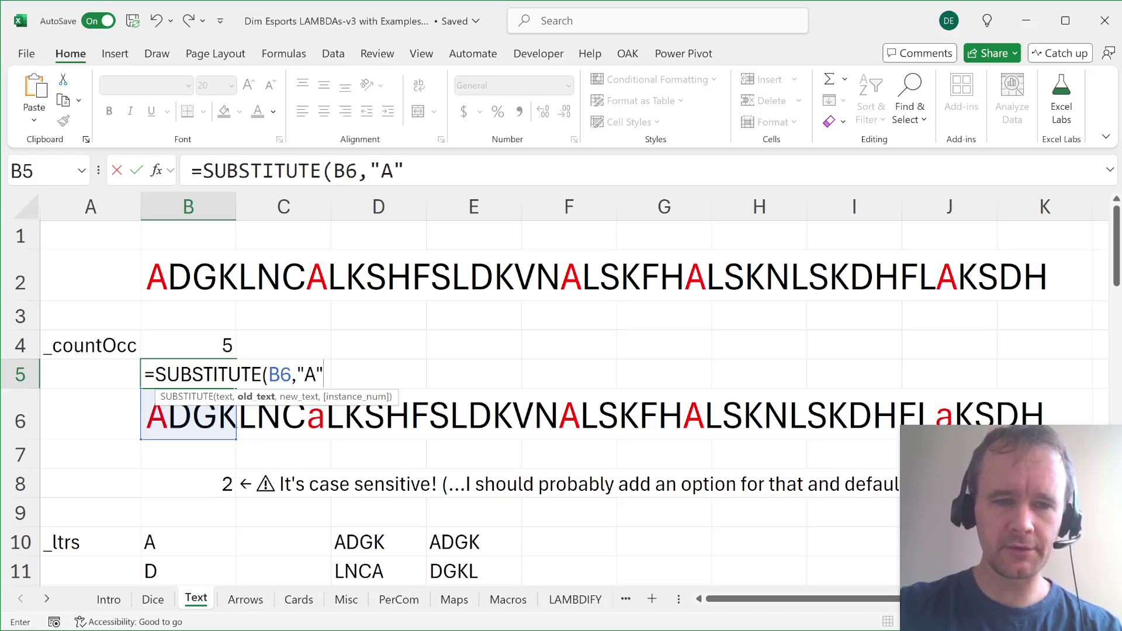
{"action": "key", "text": "Return"}
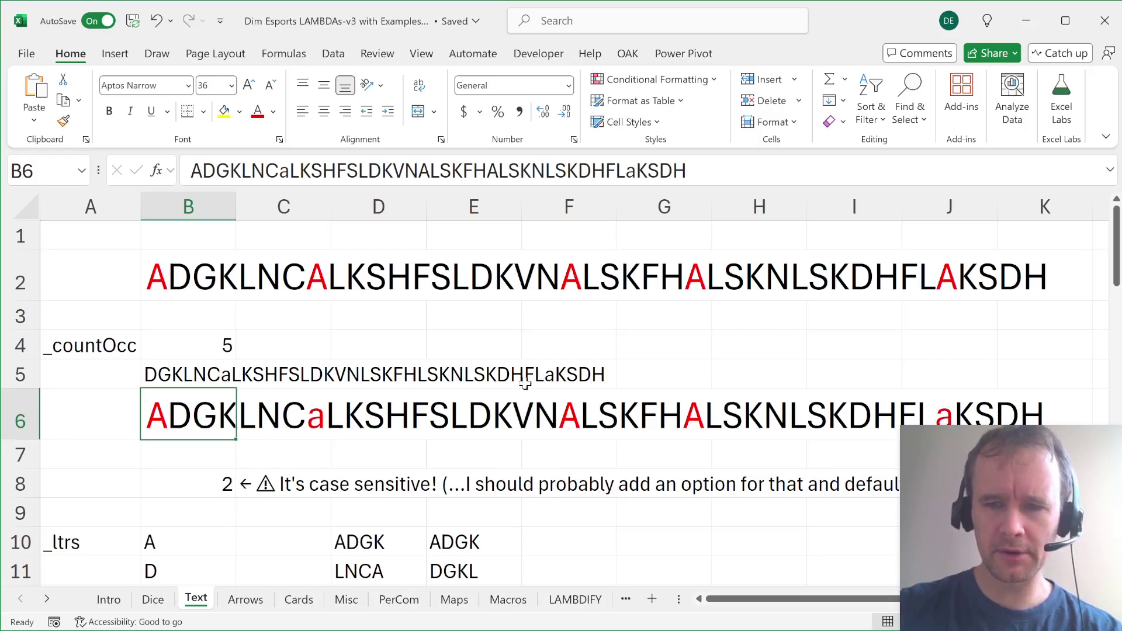
{"action": "key", "text": "Up"}
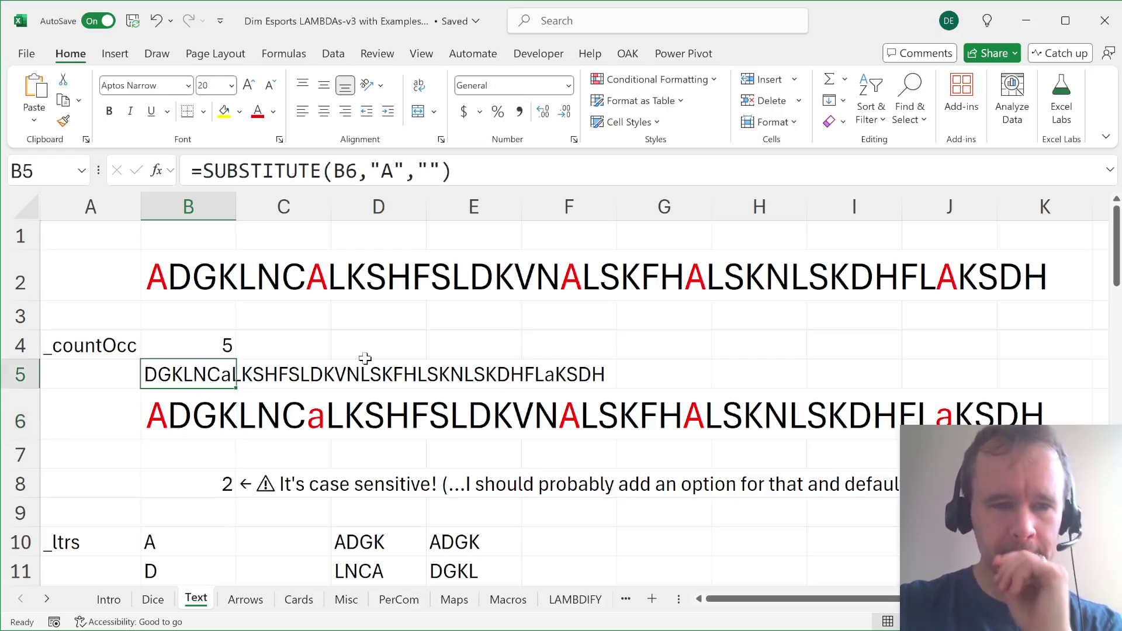
{"action": "key", "text": "Delete"}
Review the case-sensitivity note in row 8 together with the mixed-case text in B6.
{"action": "scroll", "coordinate": [414, 481], "scroll_direction": "down", "scroll_amount": 1}
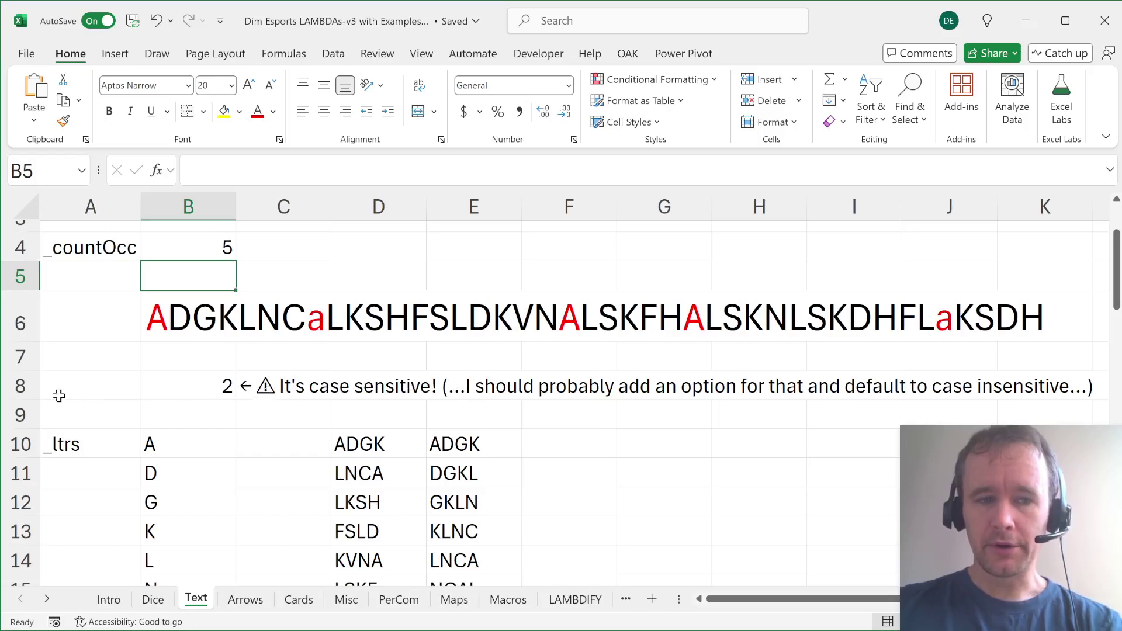
{"action": "left_click", "coordinate": [34, 386]}
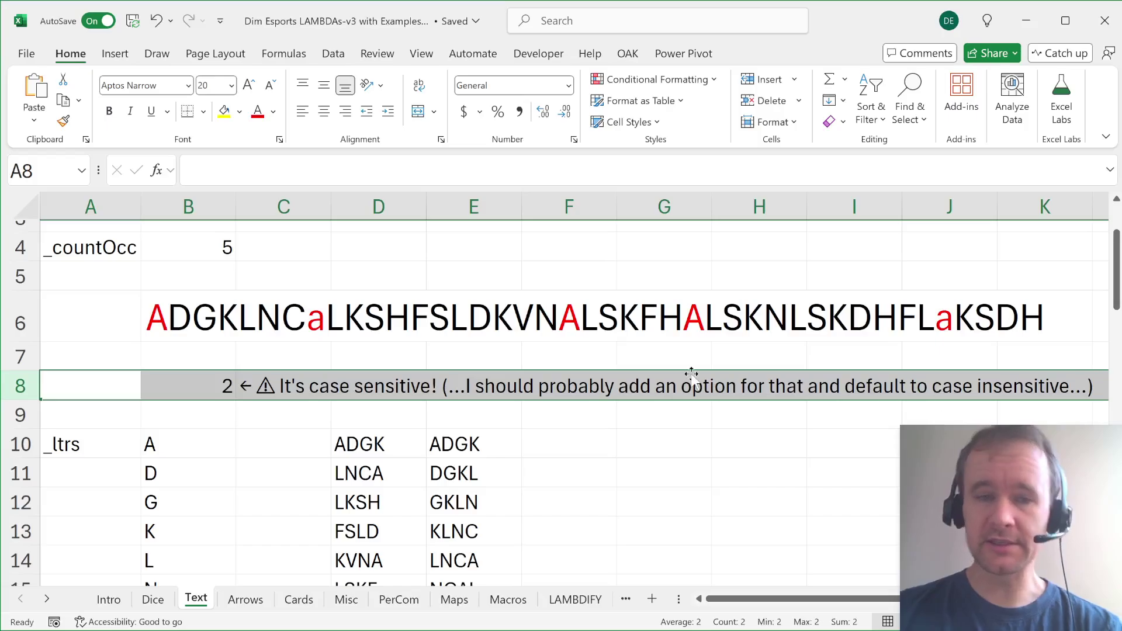
{"action": "scroll", "coordinate": [691, 374], "scroll_direction": "up", "scroll_amount": 2}
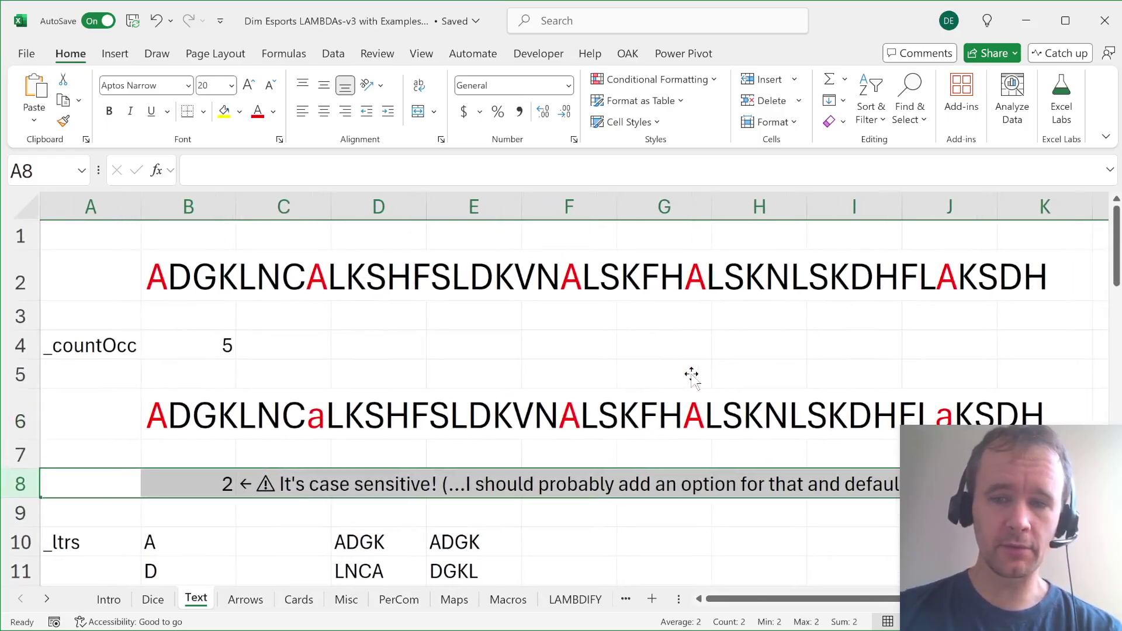
{"action": "left_click", "coordinate": [185, 426]}
Try adding a third argument after "a" in B8's _countOcc formula, and discard the edit.
{"action": "left_click", "coordinate": [205, 491]}
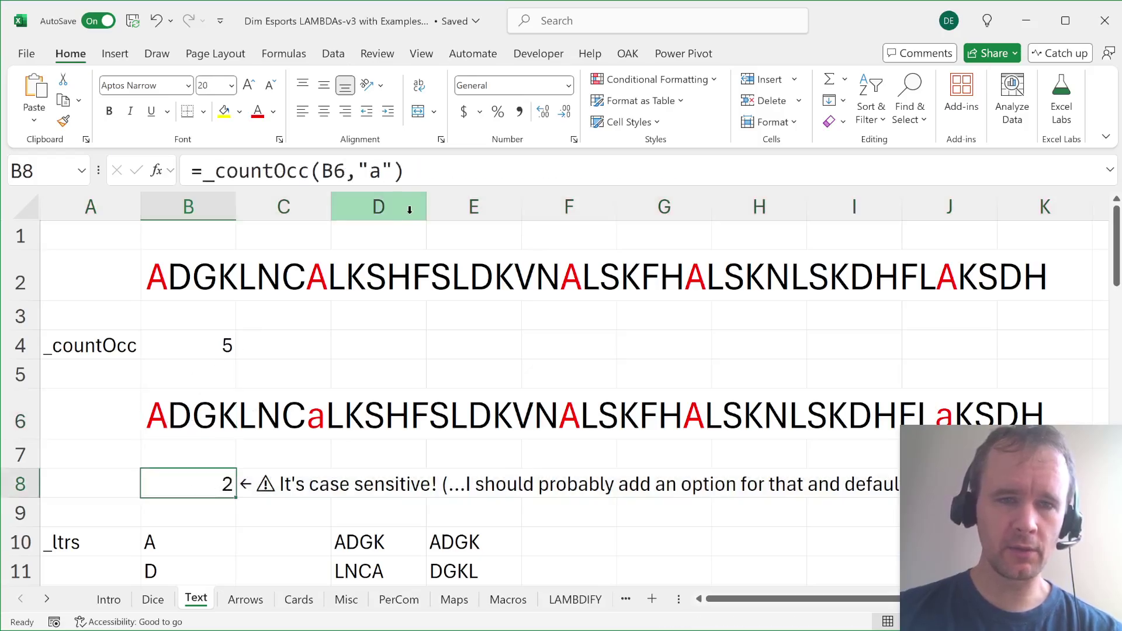
{"action": "left_click", "coordinate": [392, 171]}
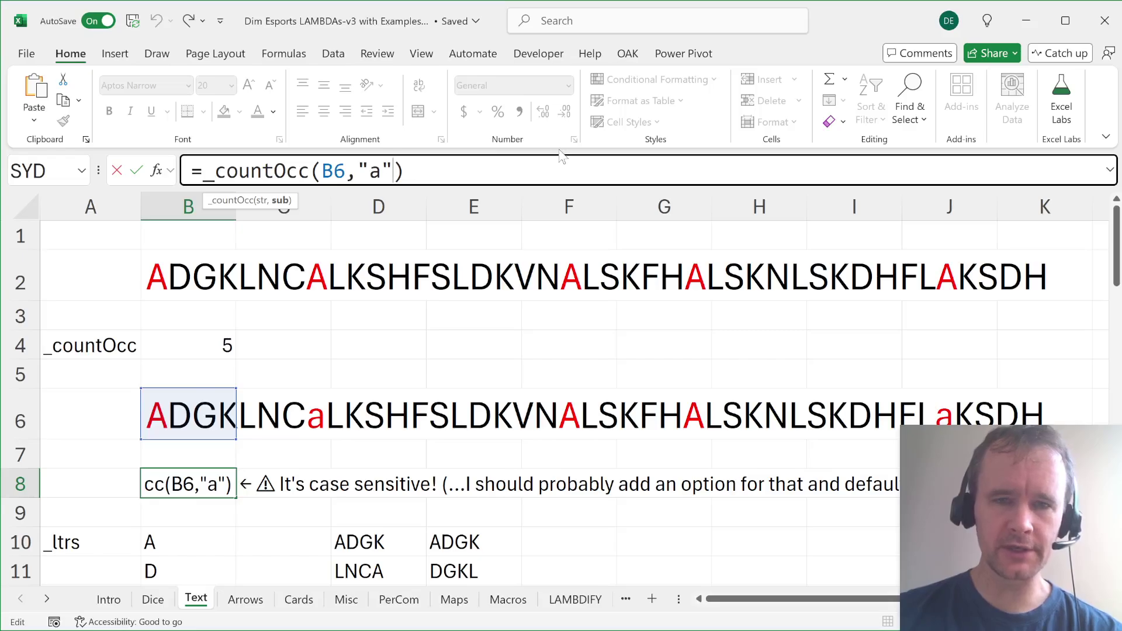
{"action": "type", "text": ","}
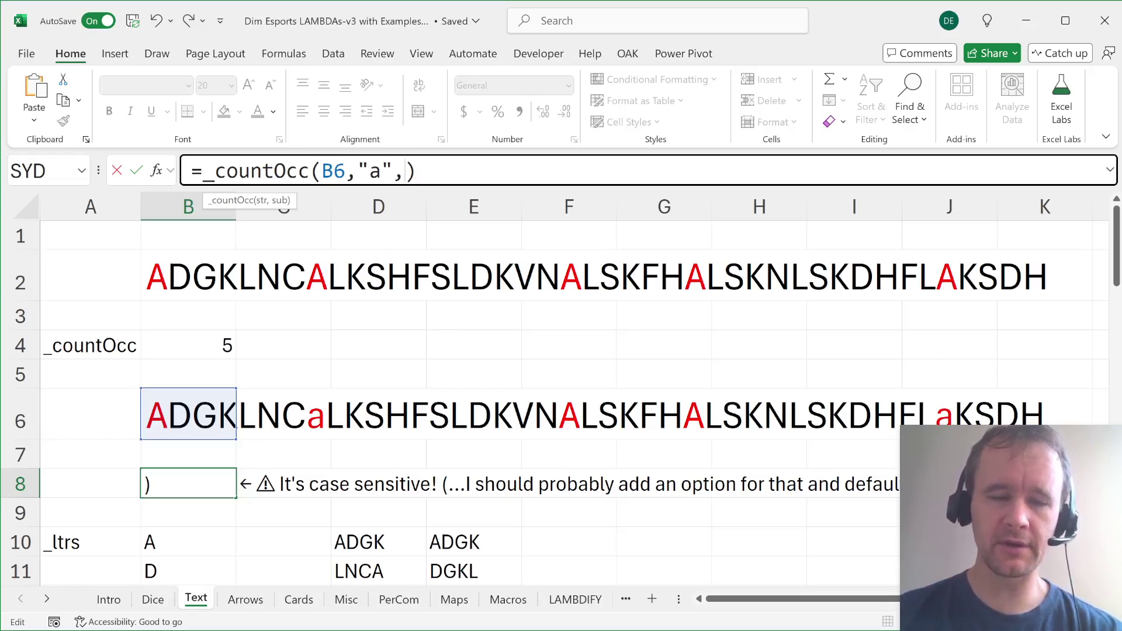
{"action": "key", "text": "BackSpace"}
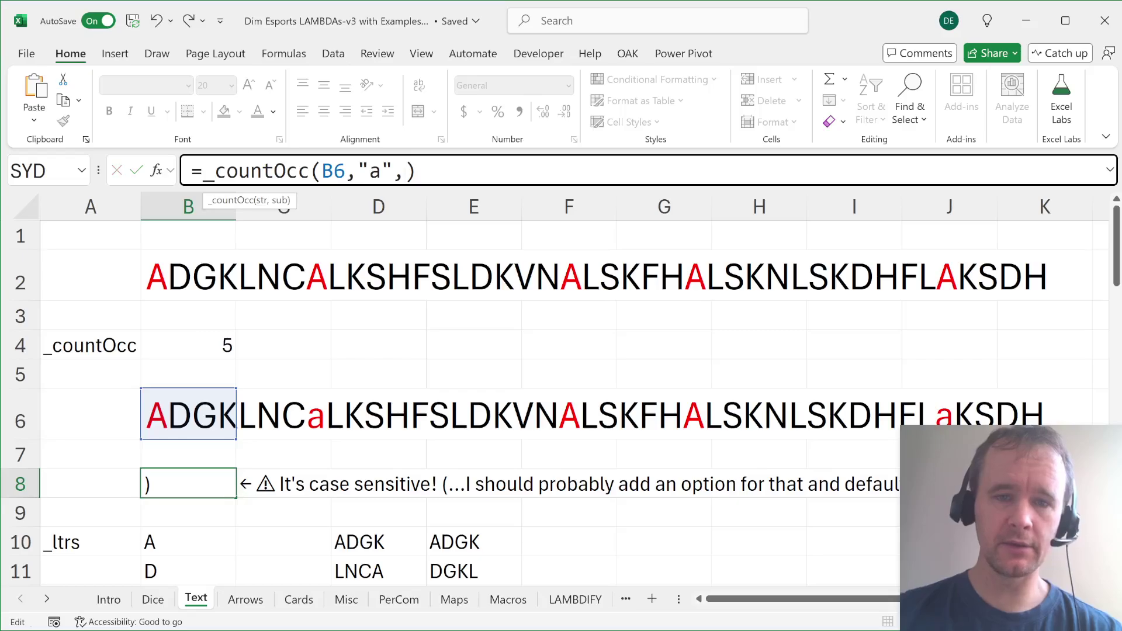
{"action": "key", "text": "Return"}
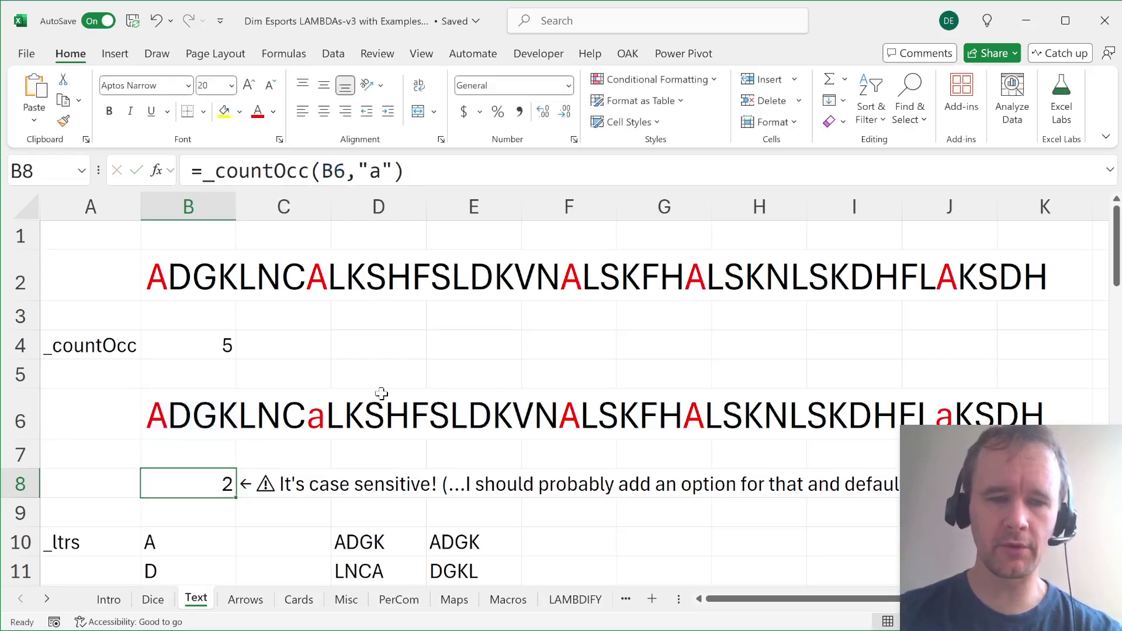
Move on from _countOcc to the _ltrs example and inspect its formula in B10.
{"action": "left_click", "coordinate": [125, 347]}
{"action": "scroll", "coordinate": [194, 416], "scroll_direction": "down", "scroll_amount": 3}
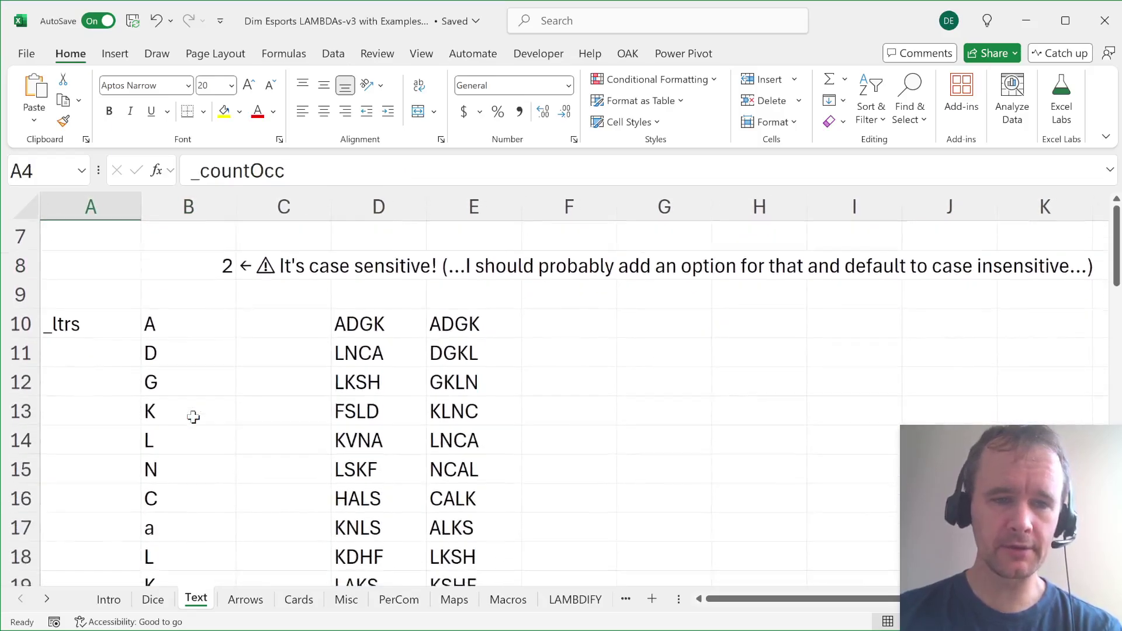
{"action": "scroll", "coordinate": [194, 417], "scroll_direction": "up", "scroll_amount": 1}
{"action": "left_click", "coordinate": [157, 356]}
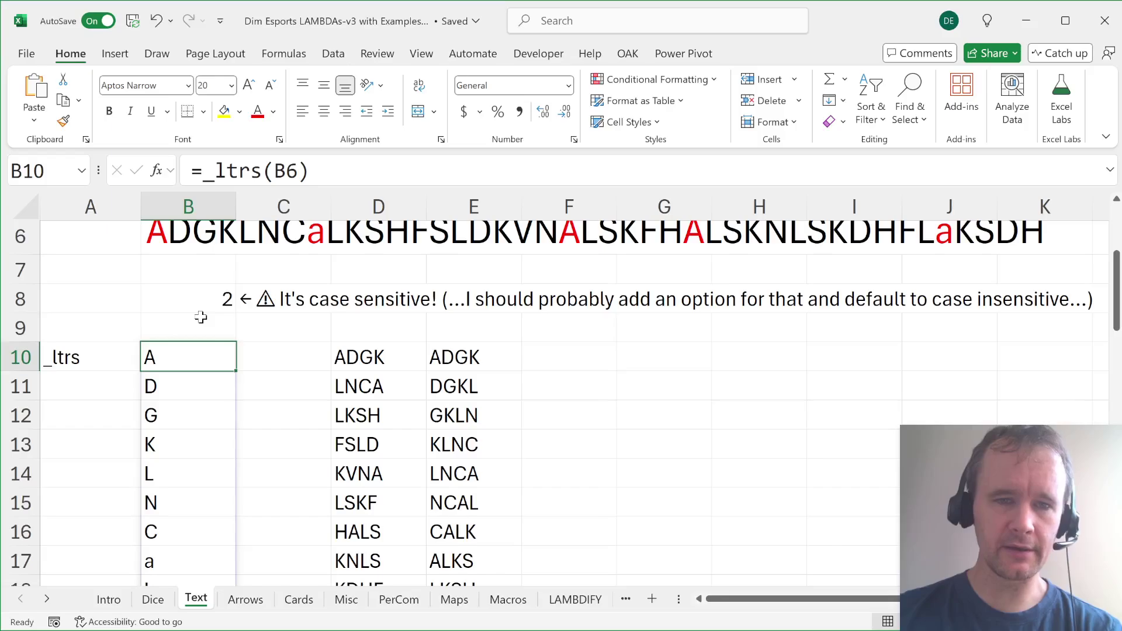
Enter =MID(B2,SEQUENCE(LEN(B2)),1) in G10 to split the text in B2 into single letters.
{"action": "scroll", "coordinate": [201, 318], "scroll_direction": "up", "scroll_amount": 2}
{"action": "left_click", "coordinate": [651, 536]}
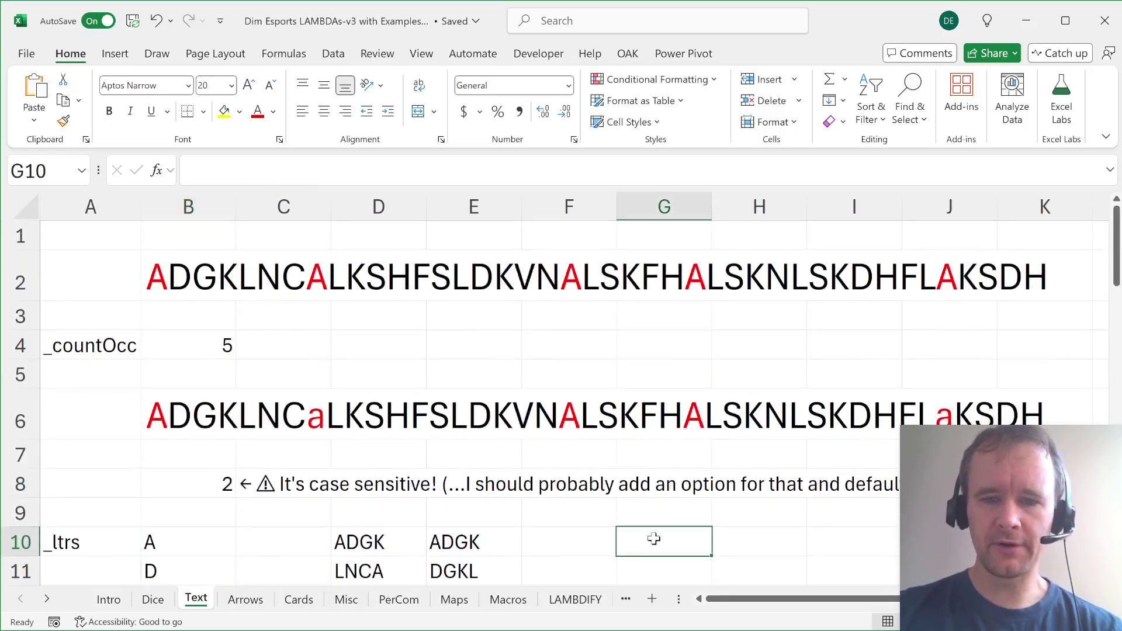
{"action": "type", "text": "=mid"}
{"action": "key", "text": "Tab"}
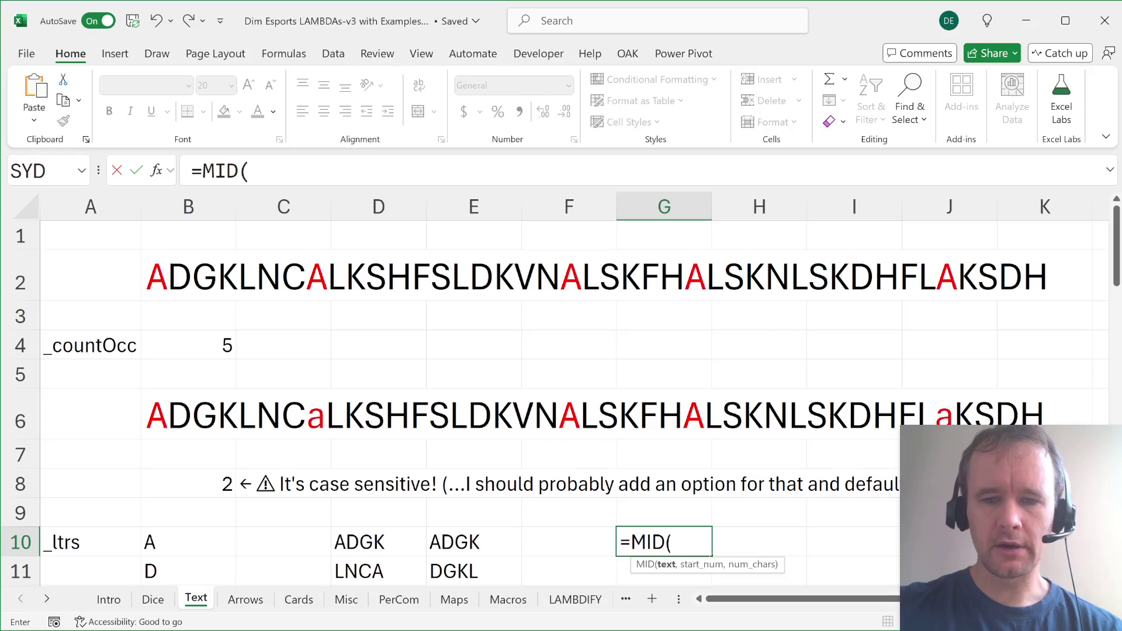
{"action": "left_click", "coordinate": [202, 295]}
{"action": "type", "text": ",seq"}
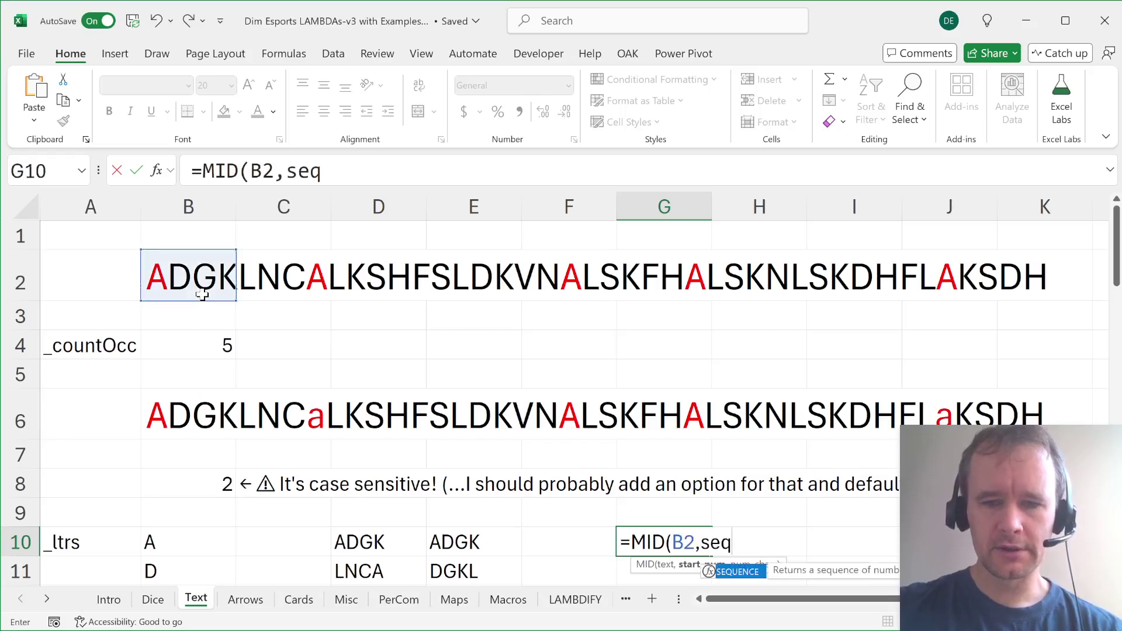
{"action": "key", "text": "Tab"}
{"action": "type", "text": "len"}
{"action": "key", "text": "Tab"}
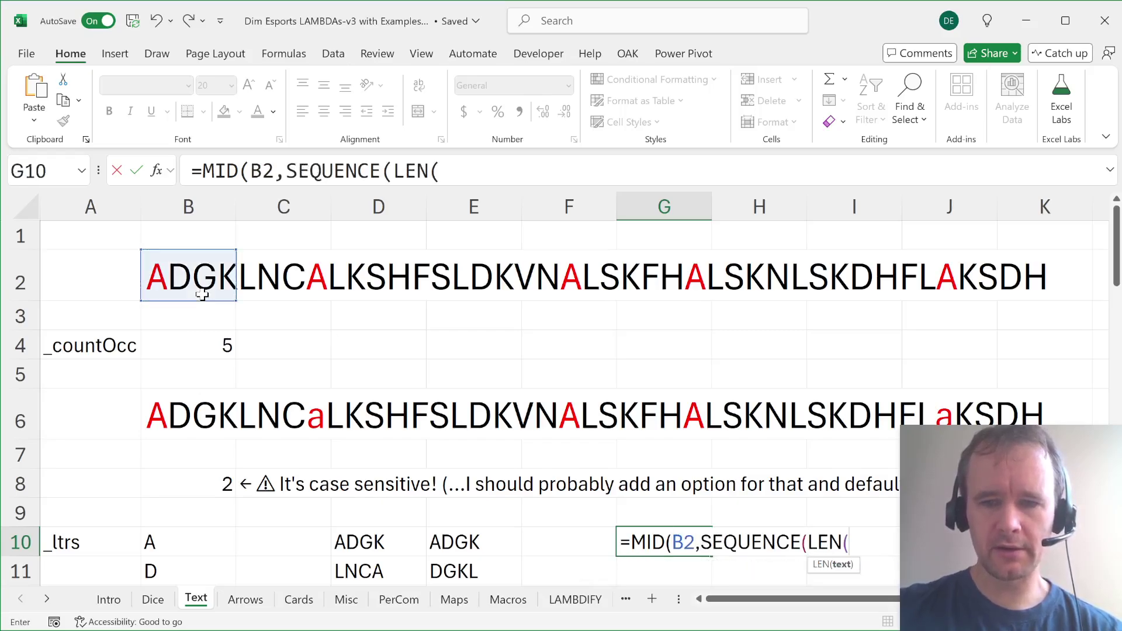
{"action": "left_click", "coordinate": [201, 296]}
{"action": "type", "text": ")),"}
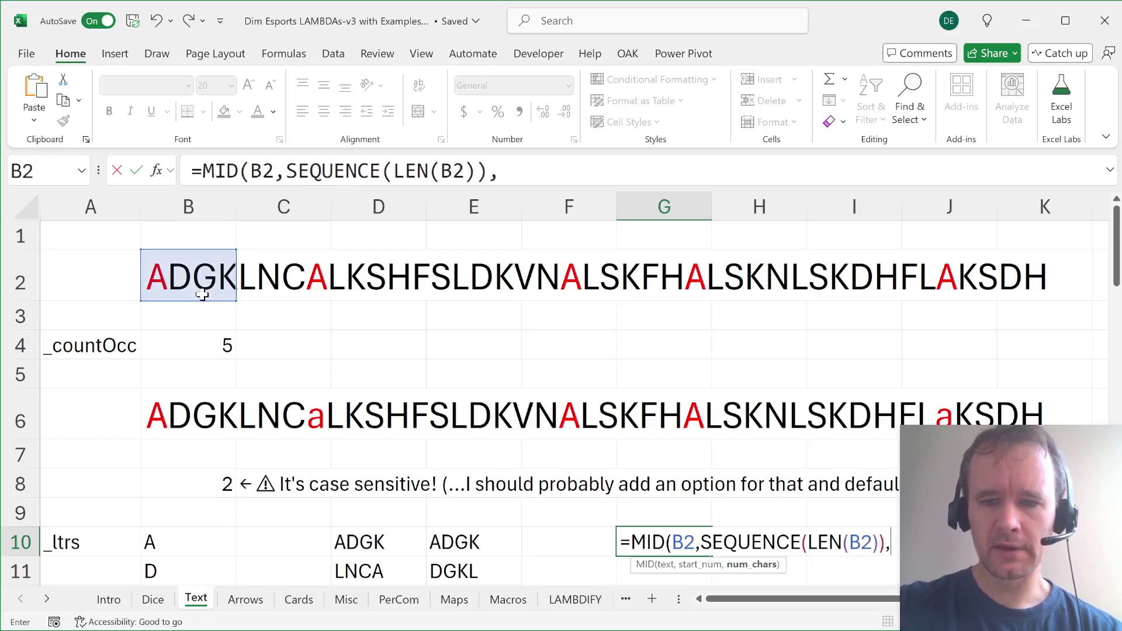
{"action": "type", "text": "1"}
{"action": "key", "text": "Return"}
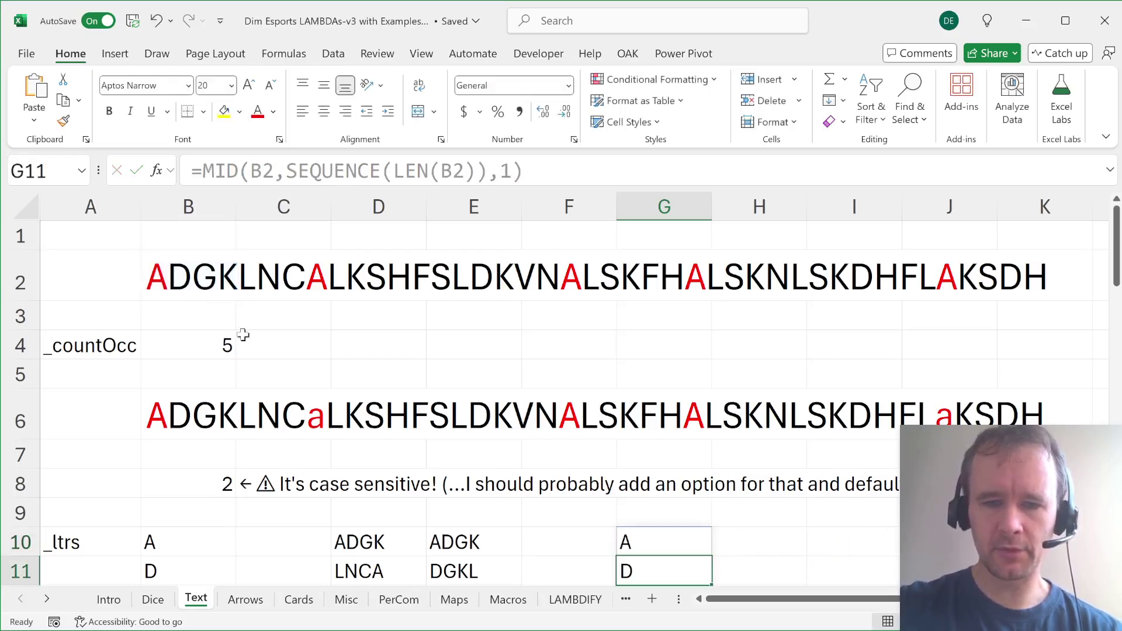
Compare the letters spilled down column G with the _ltrs output in column B, and return to G10.
{"action": "scroll", "coordinate": [512, 426], "scroll_direction": "down", "scroll_amount": 9}
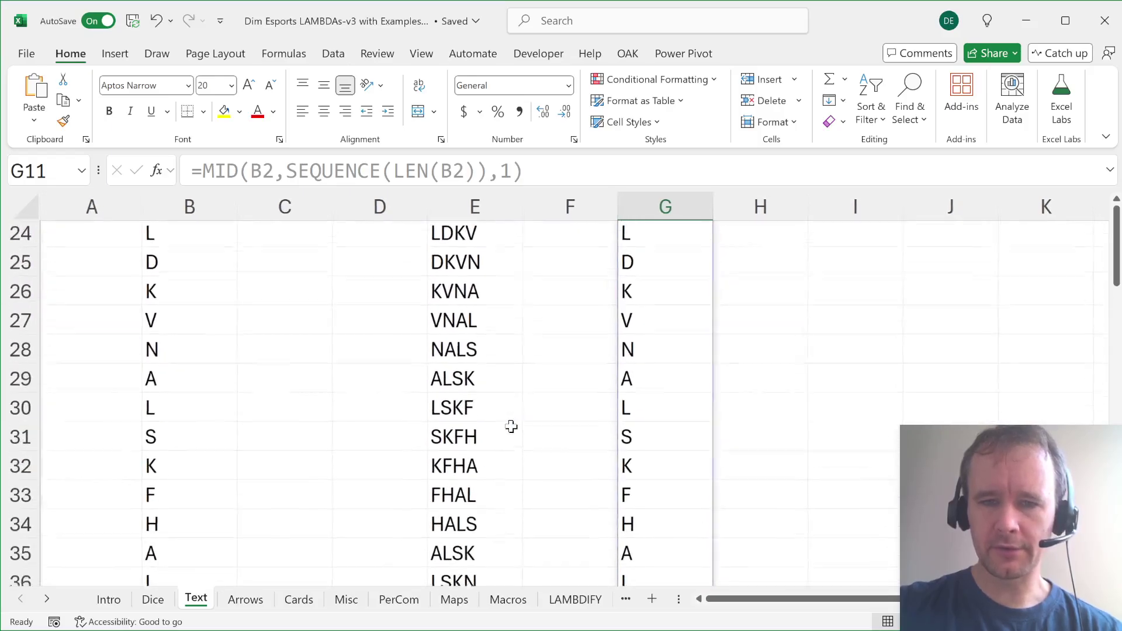
{"action": "scroll", "coordinate": [512, 427], "scroll_direction": "down", "scroll_amount": 5}
{"action": "scroll", "coordinate": [512, 427], "scroll_direction": "up", "scroll_amount": 14}
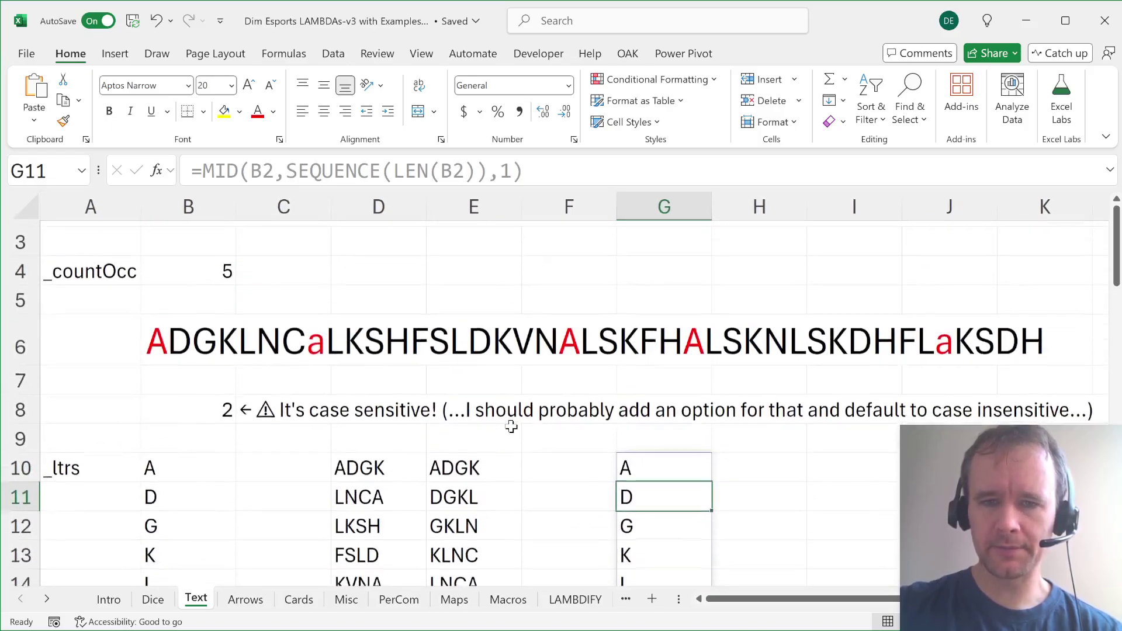
{"action": "key", "text": "Up"}
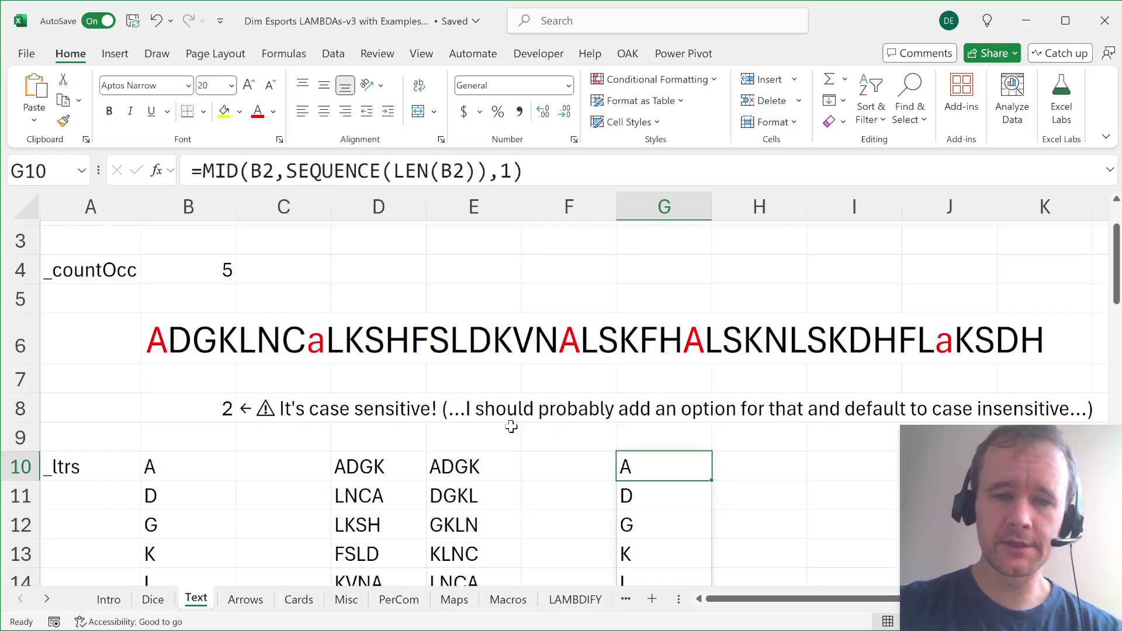
{"action": "key", "text": "ctrl+shift+Up"}
{"action": "key", "text": "ctrl+shift+Left"}
{"action": "key", "text": "ctrl+shift+Left"}
{"action": "key", "text": "ctrl+shift+Left"}
{"action": "key", "text": "ctrl+shift+Left"}
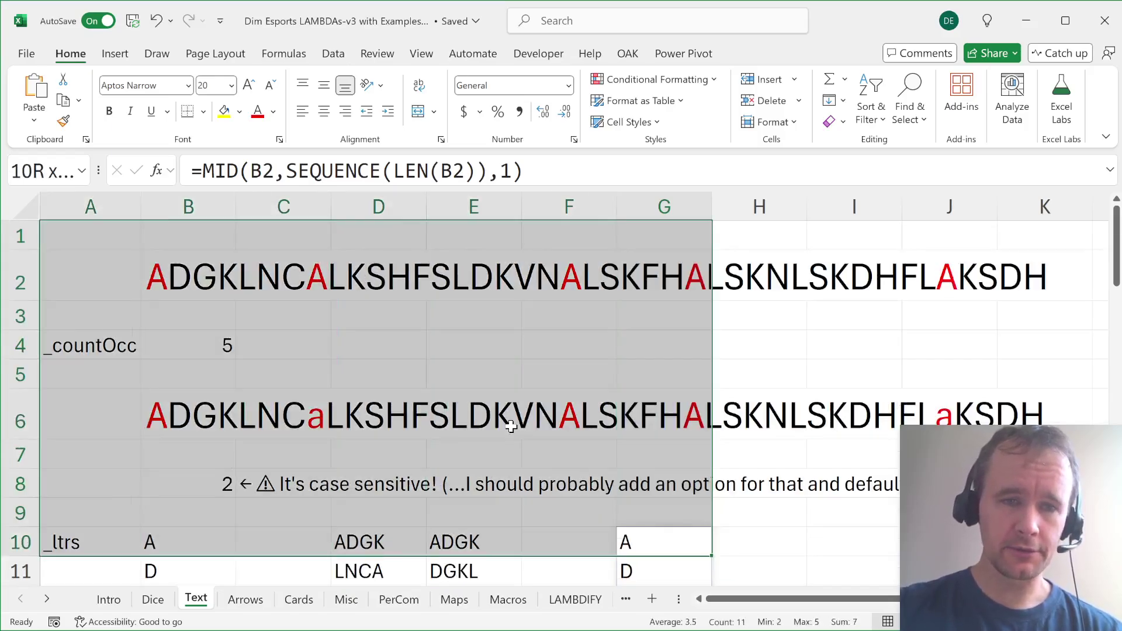
{"action": "key", "text": "Left"}
{"action": "key", "text": "Right"}
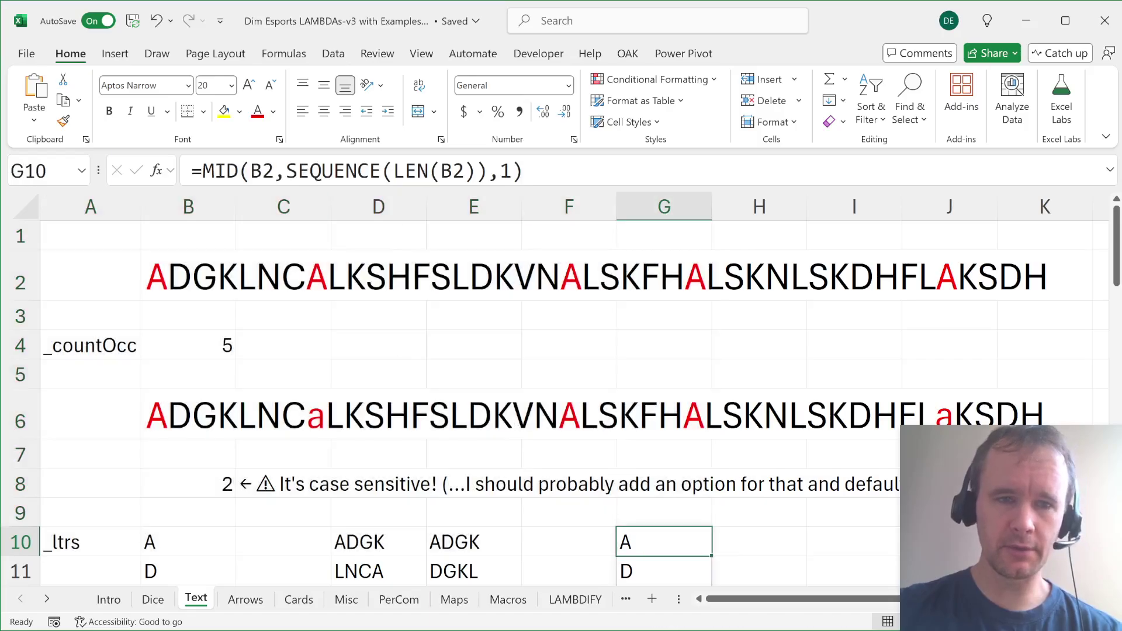
Replace the G10 formula with =REGEXEXTRACT(B2,".",1) to extract every character of B2.
{"action": "type", "text": "=rege"}
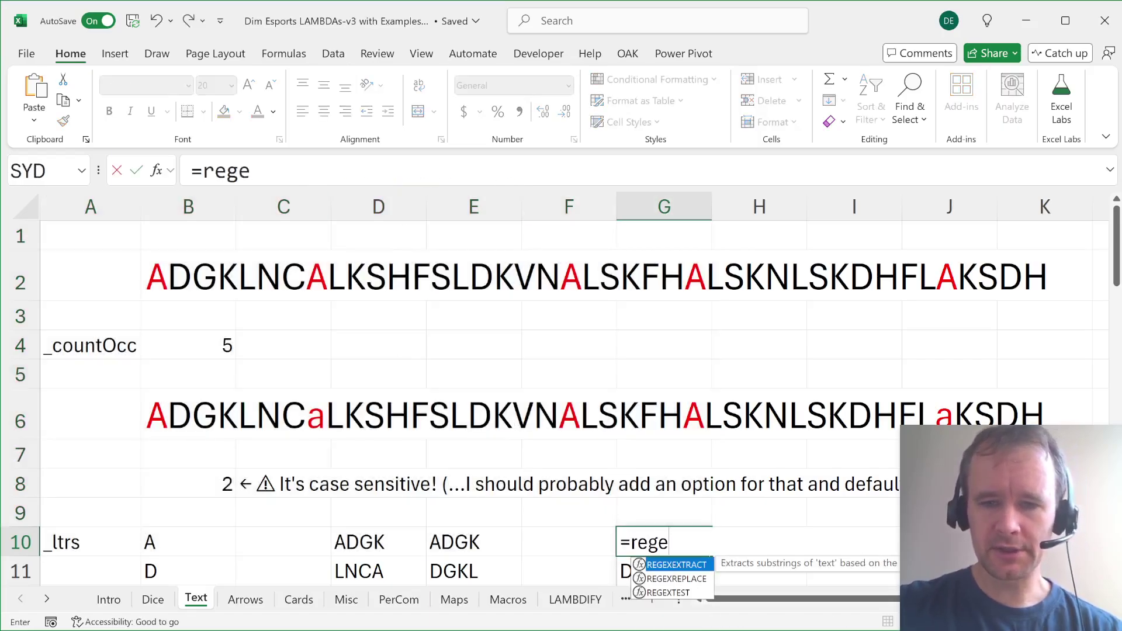
{"action": "key", "text": "Tab"}
{"action": "left_click", "coordinate": [197, 271]}
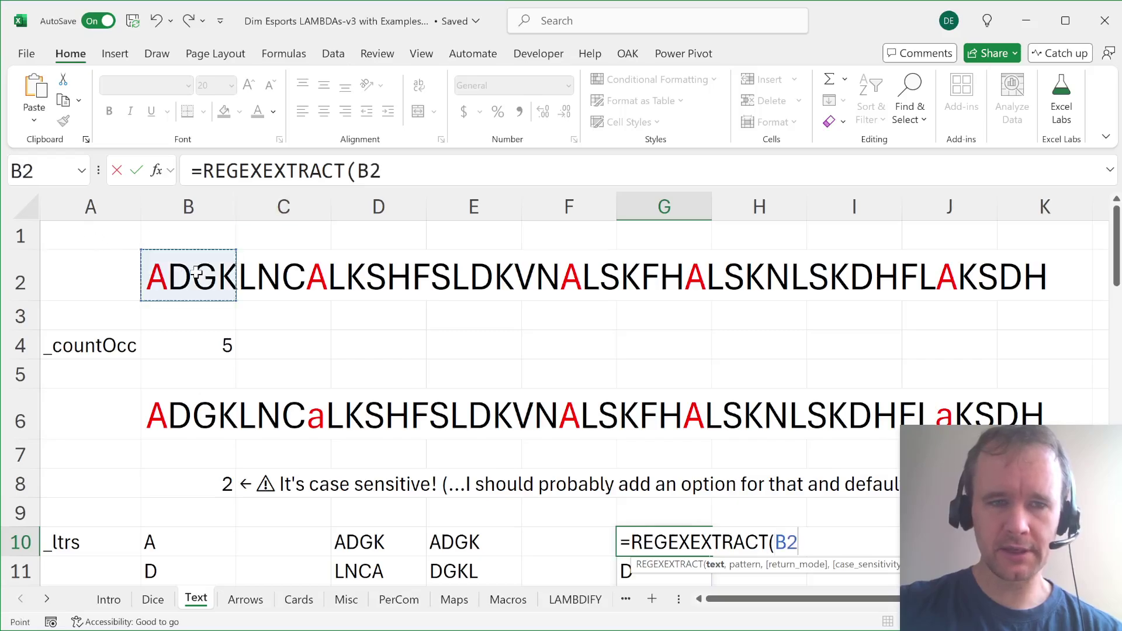
{"action": "type", "text": ",\".\""}
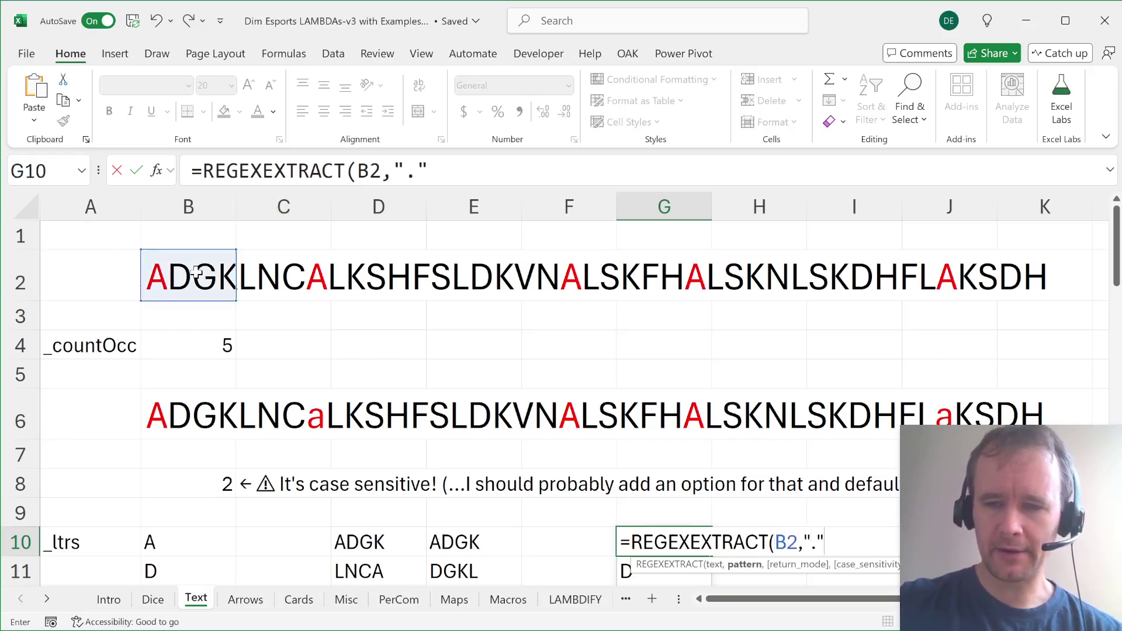
{"action": "type", "text": ","}
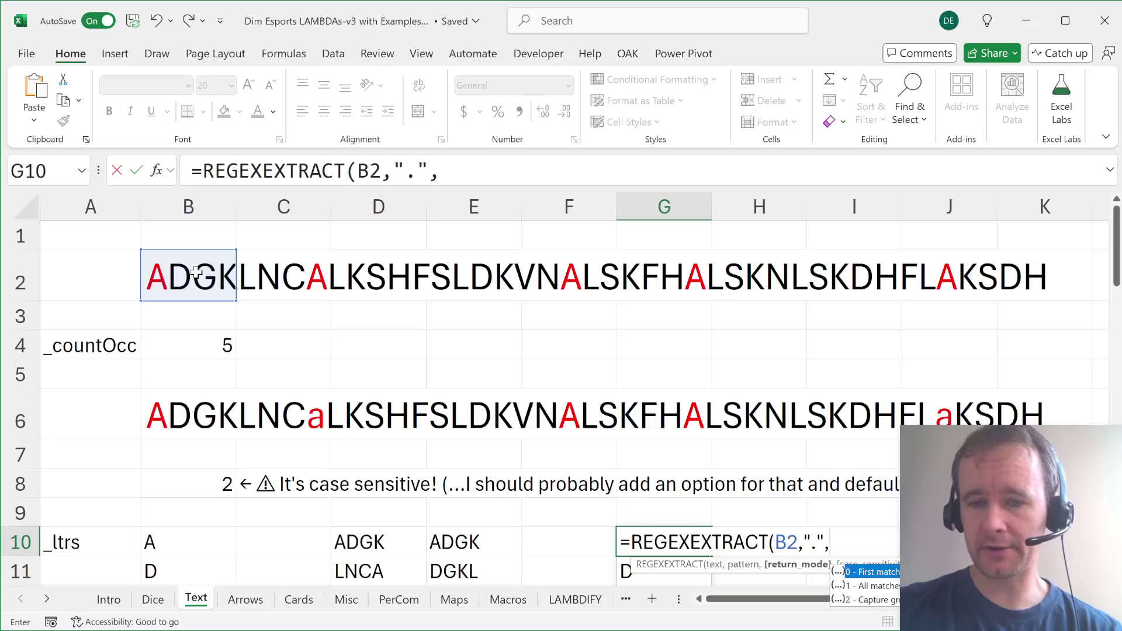
{"action": "type", "text": "1"}
{"action": "key", "text": "Return"}
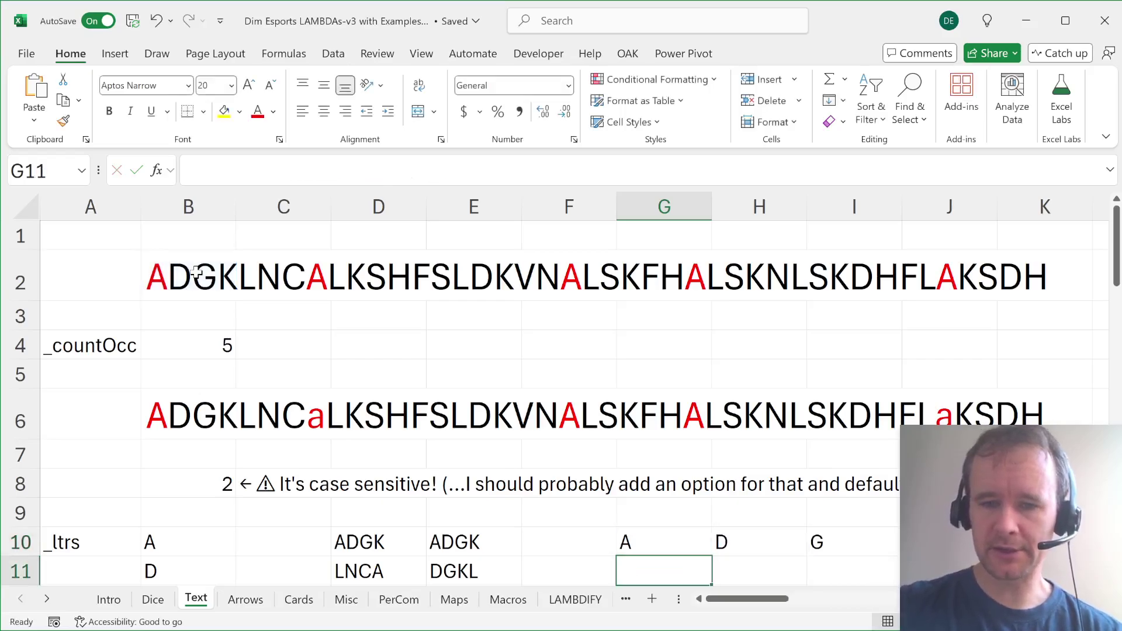
Wrap the REGEXEXTRACT formula in G10 in TOCOL so that it reads =TOCOL(REGEXEXTRACT(B2,".",1)).
{"action": "key", "text": "Up"}
{"action": "left_click", "coordinate": [200, 170]}
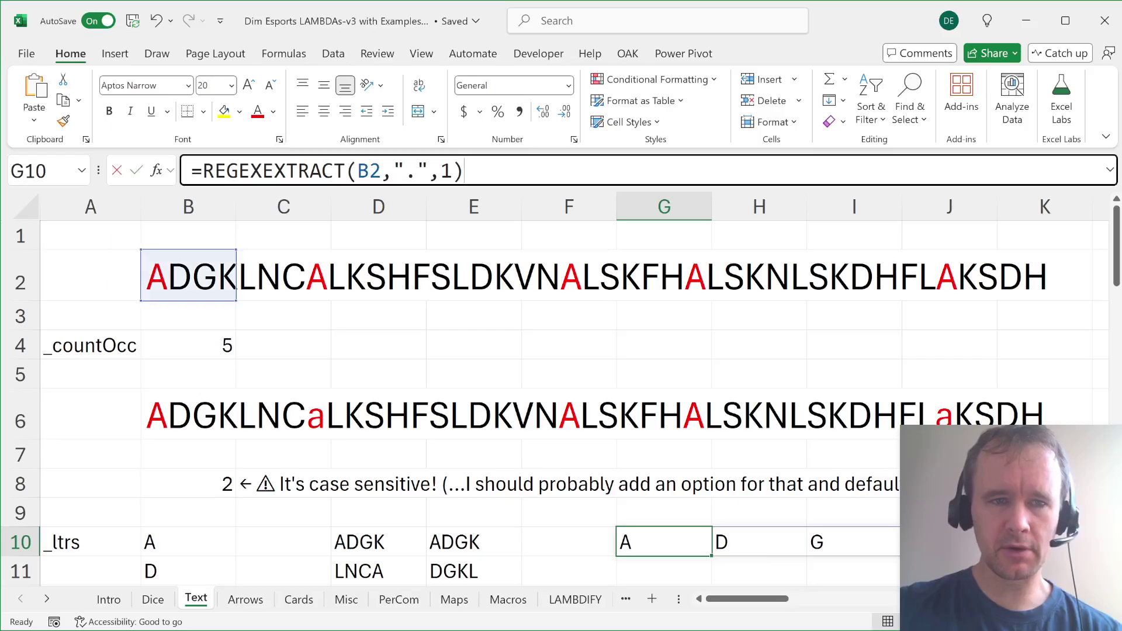
{"action": "type", "text": "toc"}
{"action": "key", "text": "Tab"}
{"action": "key", "text": "End"}
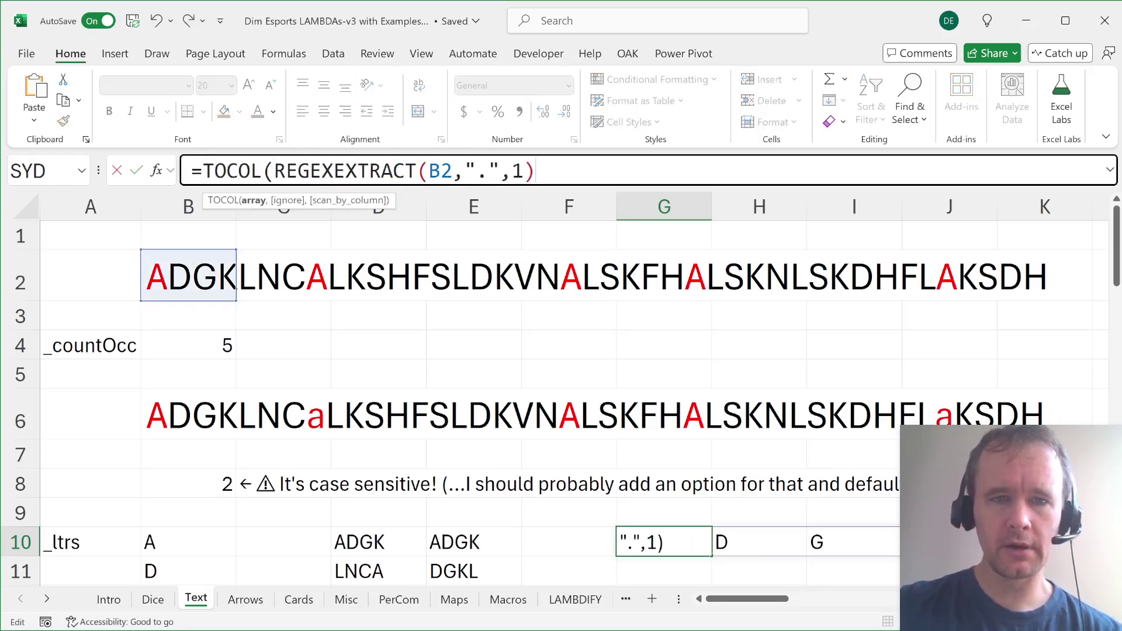
{"action": "type", "text": ")"}
{"action": "key", "text": "Return"}
Check the letters spilled down column G and return to the source text in B2.
{"action": "key", "text": "ctrl+shift+Down"}
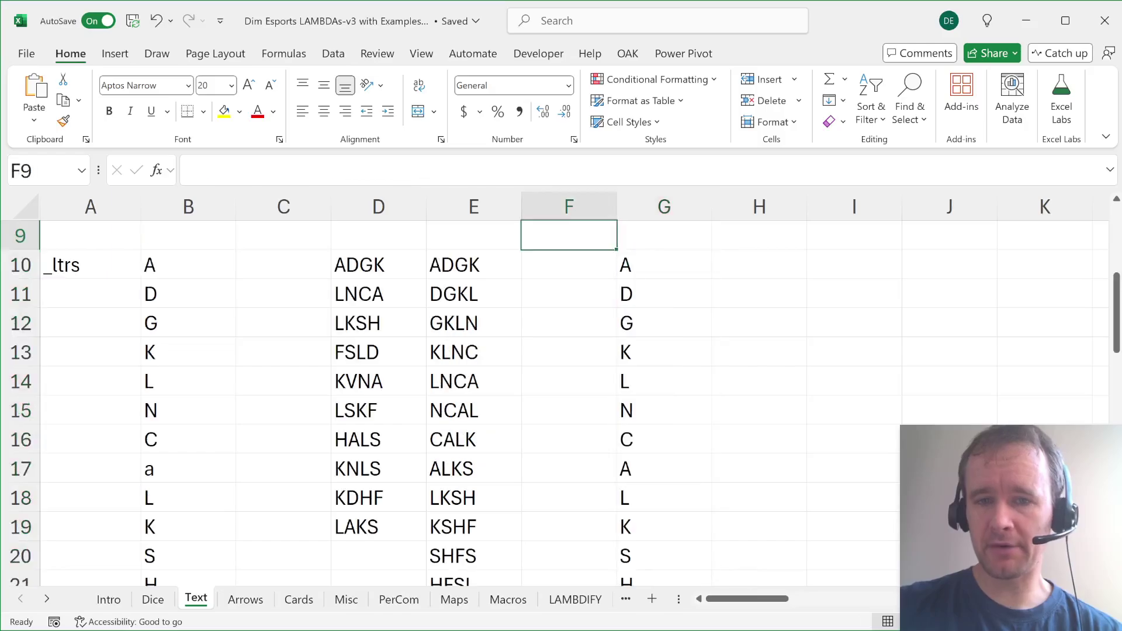
{"action": "key", "text": "ctrl+Home"}
{"action": "key", "text": "Down"}
{"action": "left_click", "coordinate": [188, 275]}
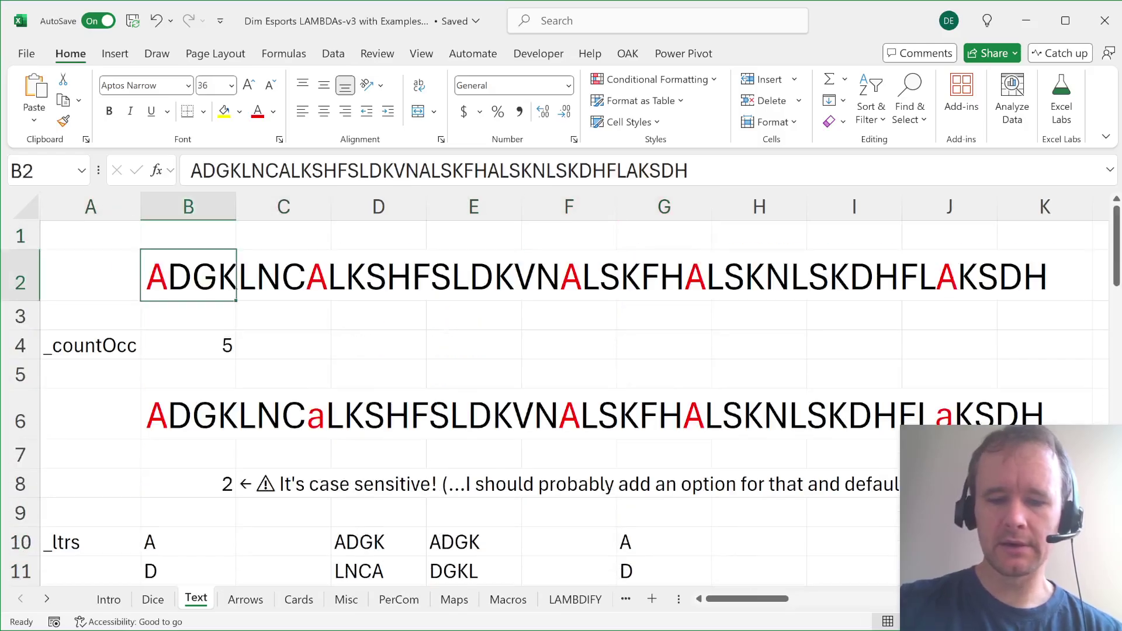
Append a grimacing face emoji to the end of the text in B2.
{"action": "key", "text": "F2"}
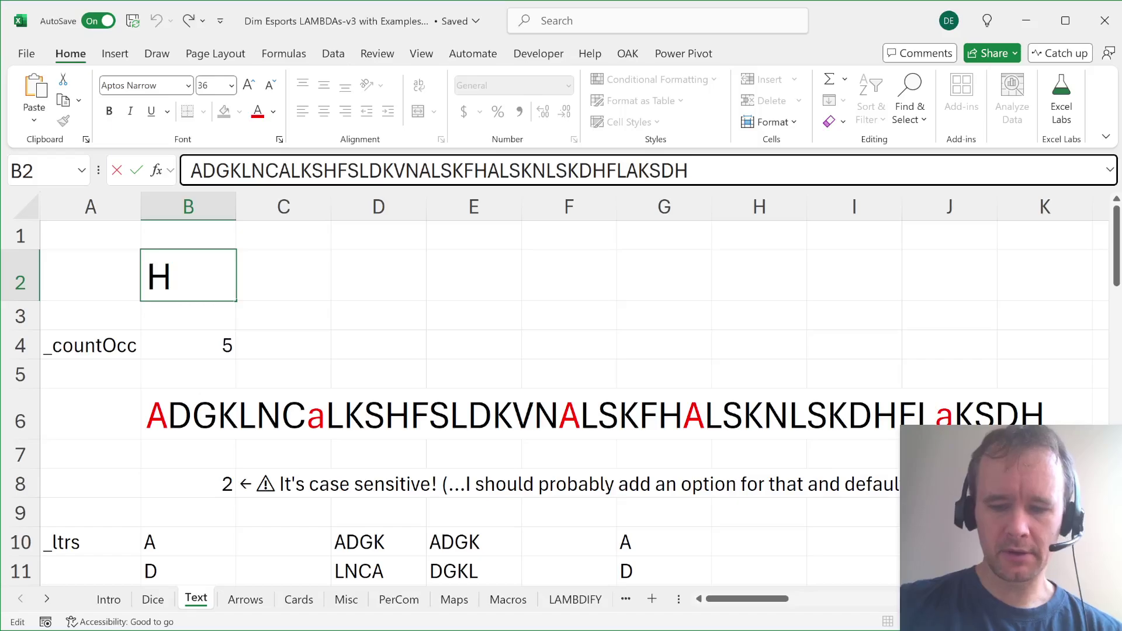
{"action": "key", "text": "super+period"}
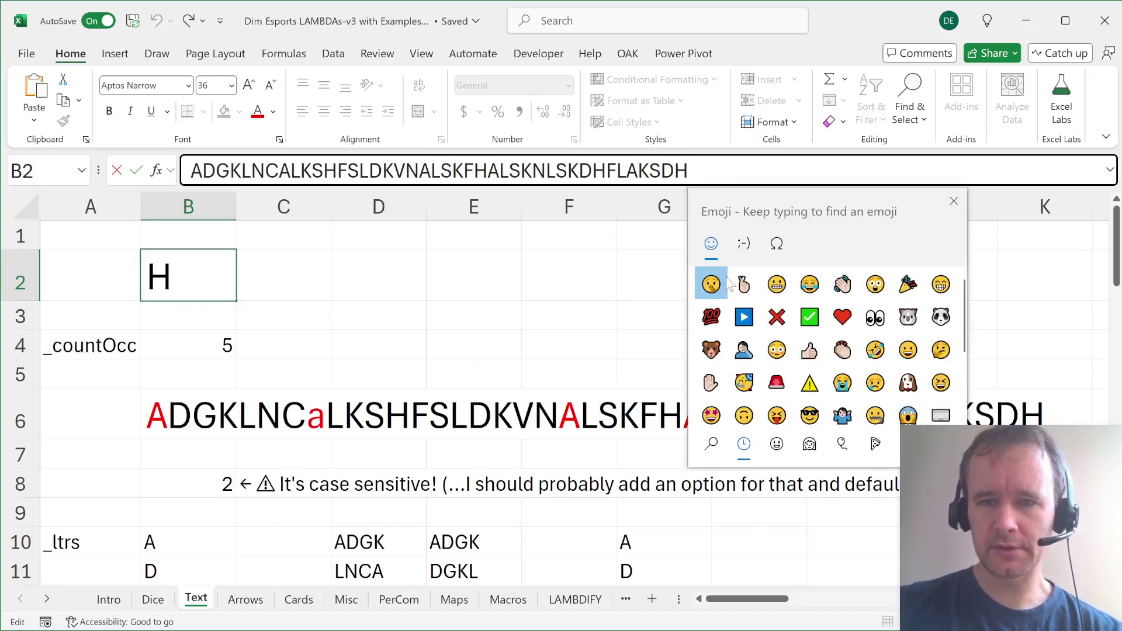
{"action": "left_click", "coordinate": [766, 280]}
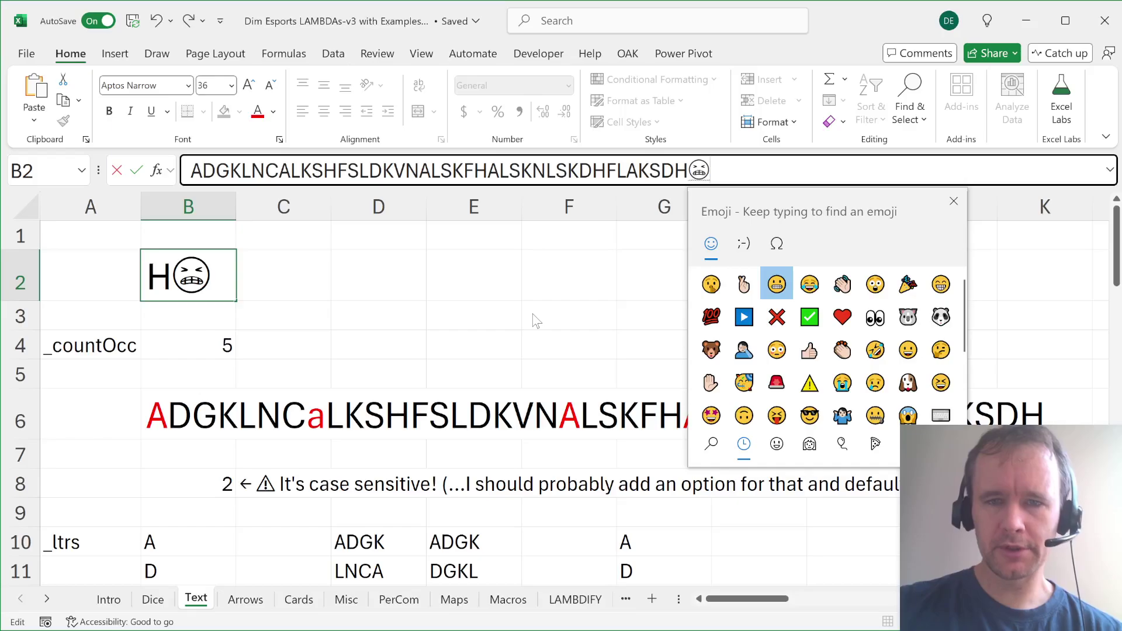
{"action": "key", "text": "Return"}
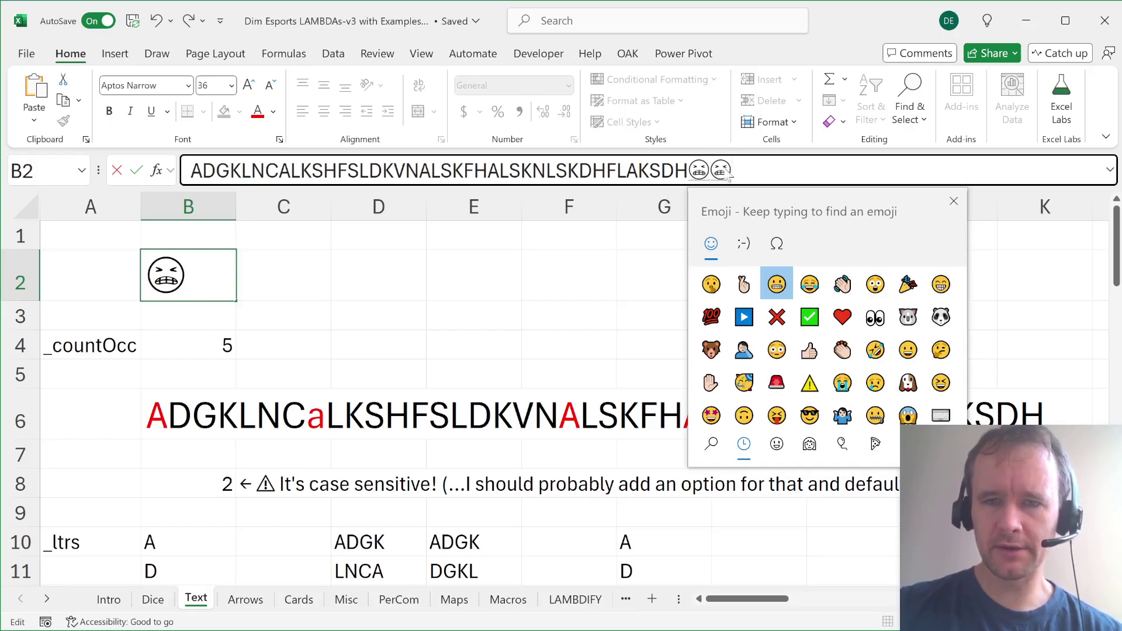
{"action": "key", "text": "BackSpace"}
{"action": "key", "text": "Escape"}
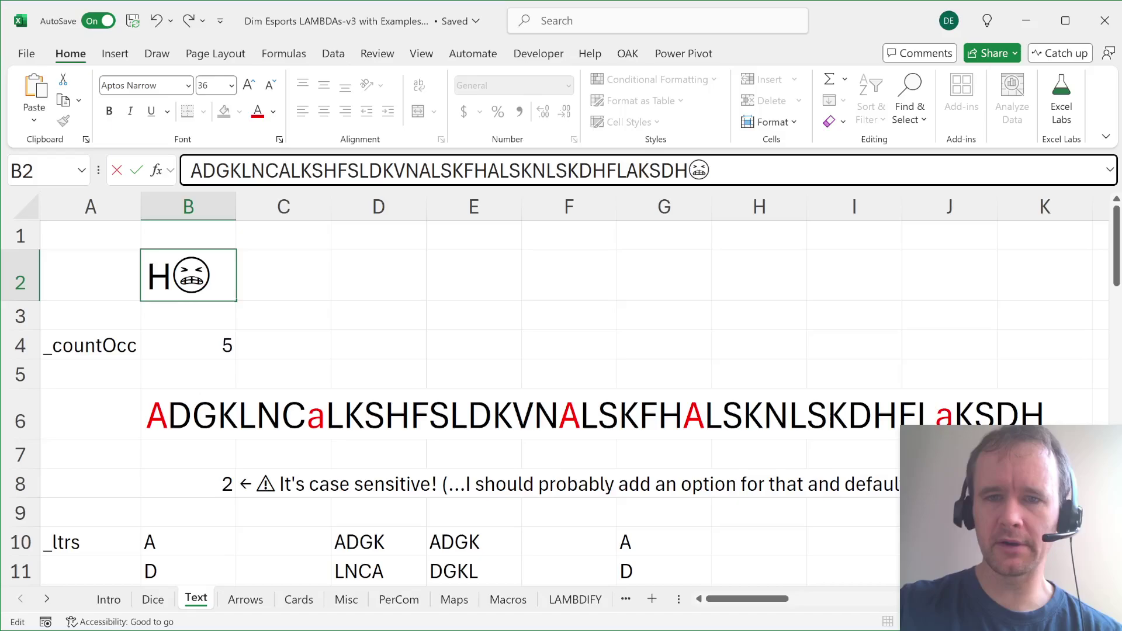
{"action": "key", "text": "Return"}
Compare the final characters spilled by the TOCOL formula in column G with the end of the _ltrs output in column B.
{"action": "scroll", "coordinate": [764, 326], "scroll_direction": "down", "scroll_amount": 12}
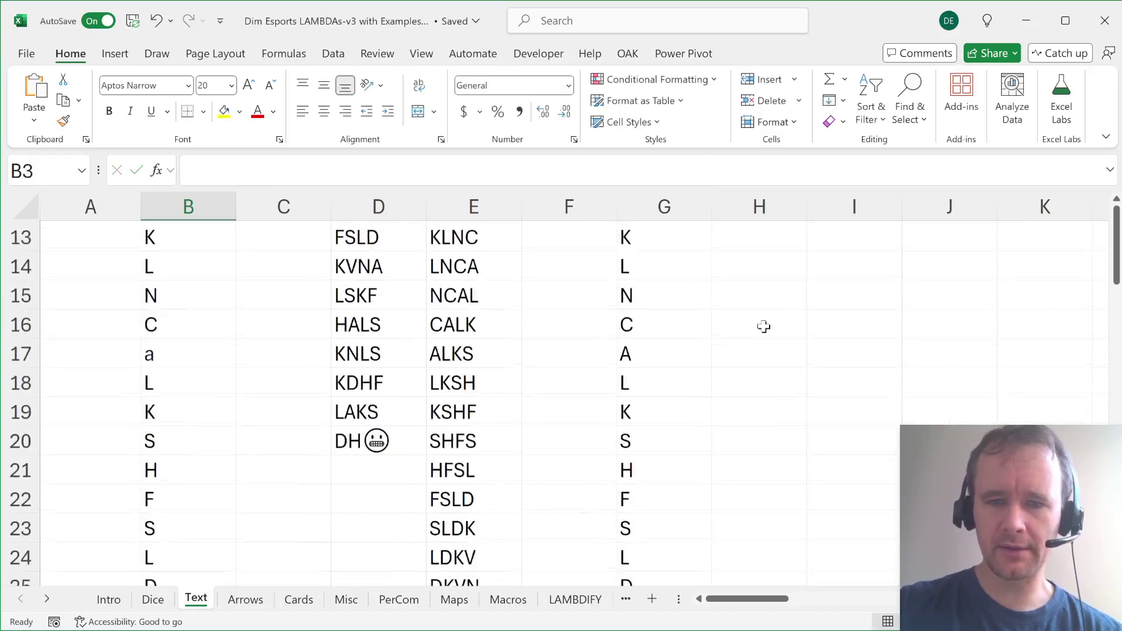
{"action": "scroll", "coordinate": [764, 326], "scroll_direction": "down", "scroll_amount": 5}
{"action": "scroll", "coordinate": [764, 326], "scroll_direction": "up", "scroll_amount": 1}
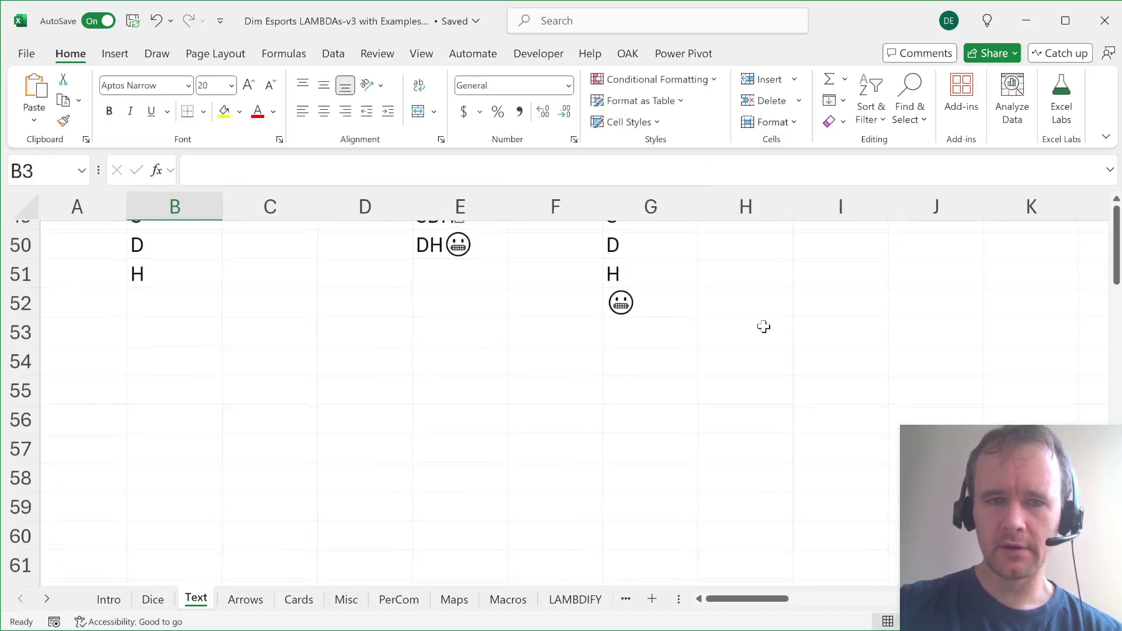
{"action": "left_click", "coordinate": [637, 304]}
{"action": "scroll", "coordinate": [222, 398], "scroll_direction": "up", "scroll_amount": 2}
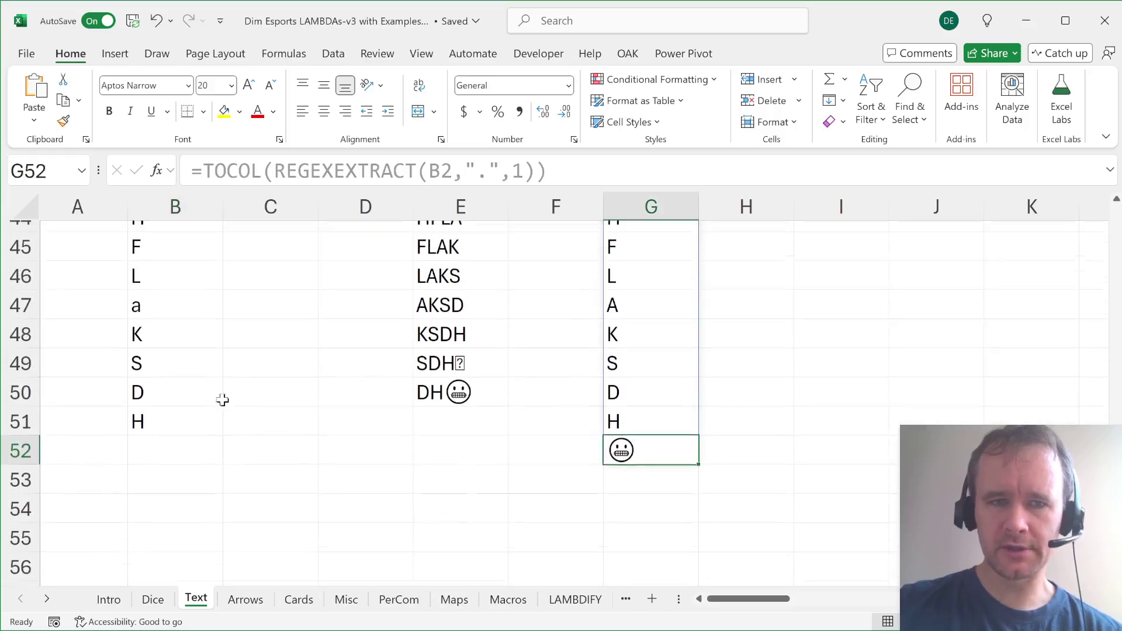
{"action": "left_click", "coordinate": [149, 457]}
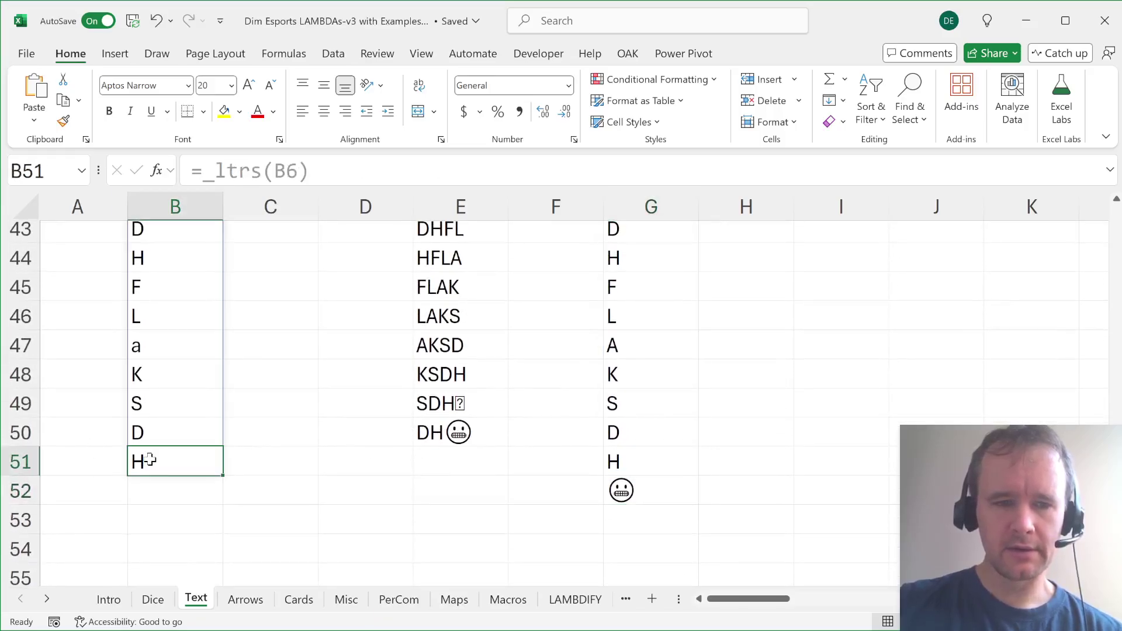
Point the _ltrs formula in B10 at B2 so that it reads =_ltrs(B2).
{"action": "scroll", "coordinate": [152, 439], "scroll_direction": "up", "scroll_amount": 2}
{"action": "key", "text": "ctrl+Up"}
{"action": "scroll", "coordinate": [152, 439], "scroll_direction": "up", "scroll_amount": 3}
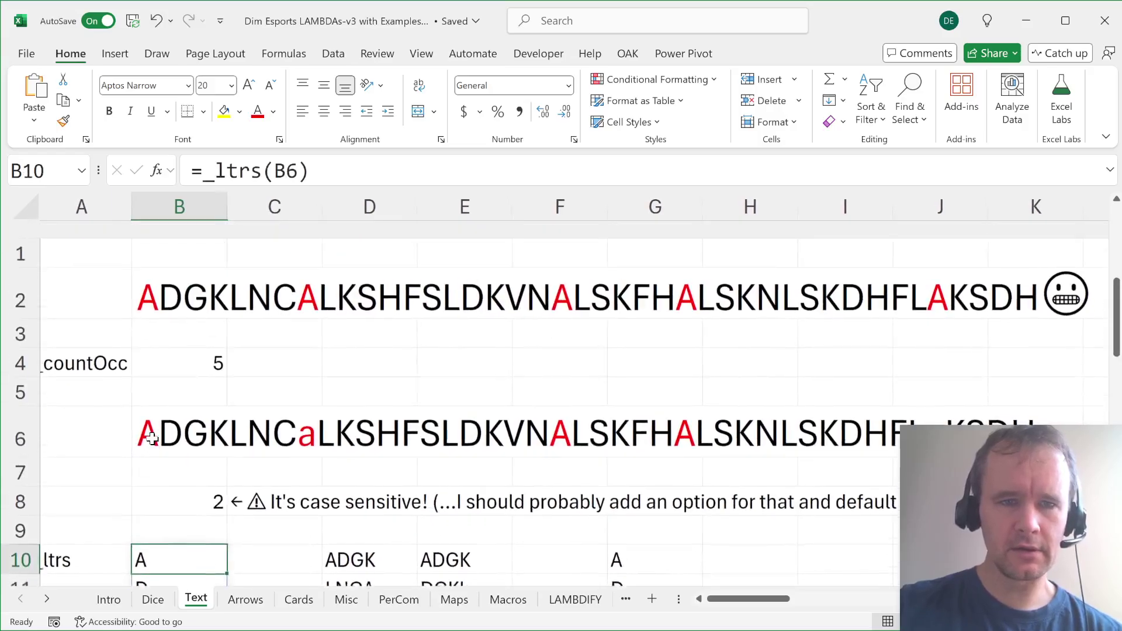
{"action": "left_click", "coordinate": [239, 170]}
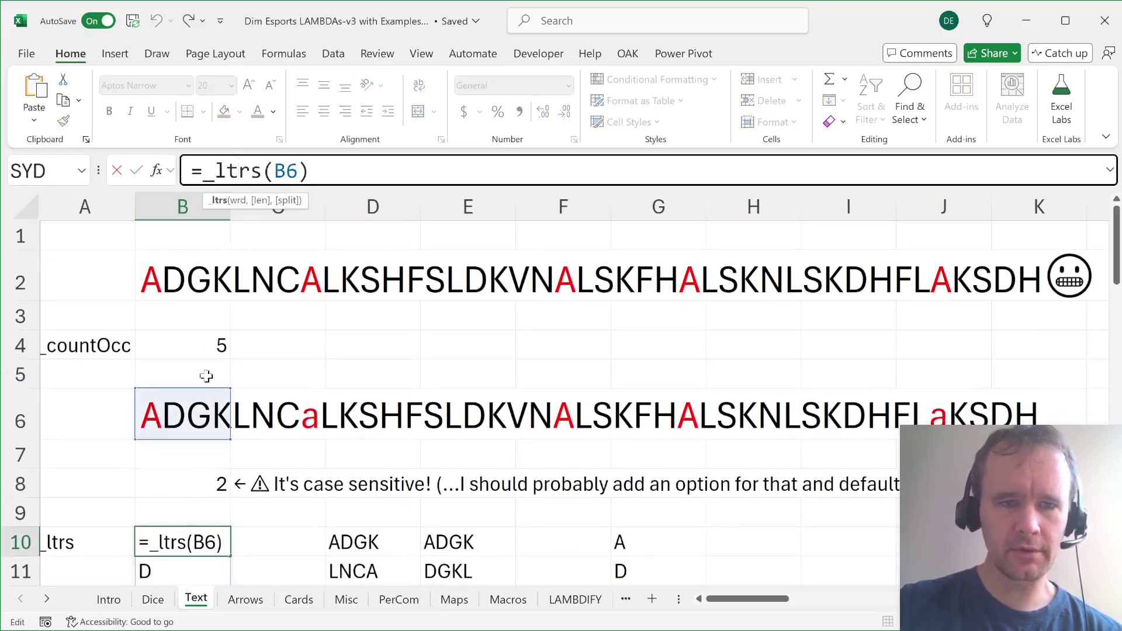
{"action": "left_click_drag", "start_coordinate": [193, 394], "coordinate": [184, 280]}
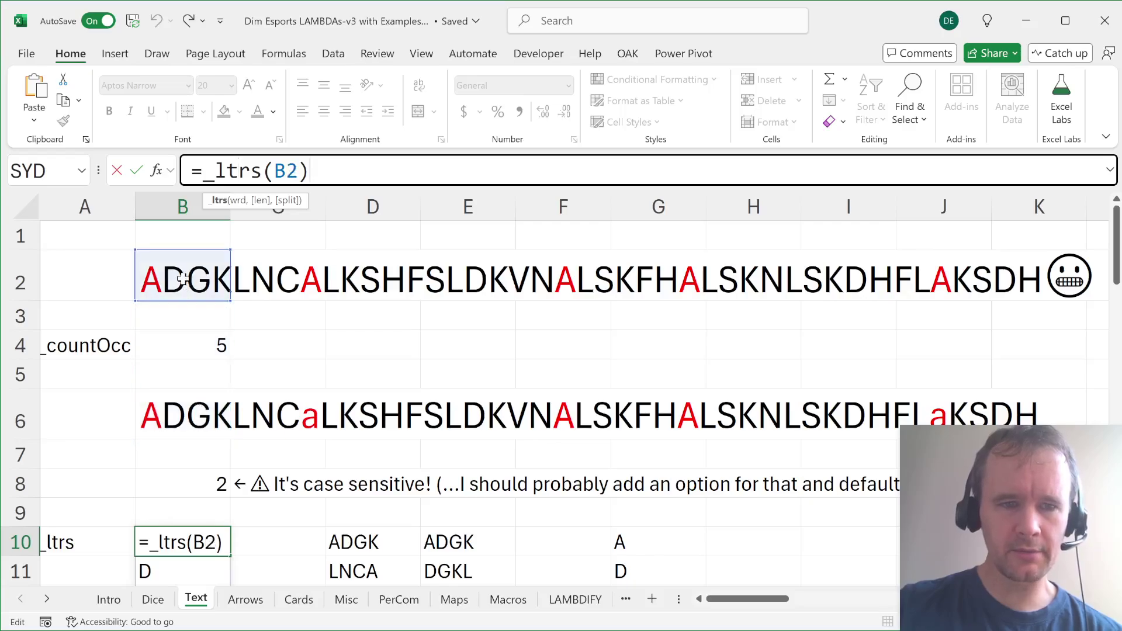
{"action": "key", "text": "Return"}
Examine how _ltrs splits the emoji in B52:B53 and compare it with the REGEXEXTRACT result in G52.
{"action": "key", "text": "Up"}
{"action": "key", "text": "ctrl+Down"}
{"action": "key", "text": "Up"}
{"action": "key", "text": "Up"}
{"action": "key", "text": "Up"}
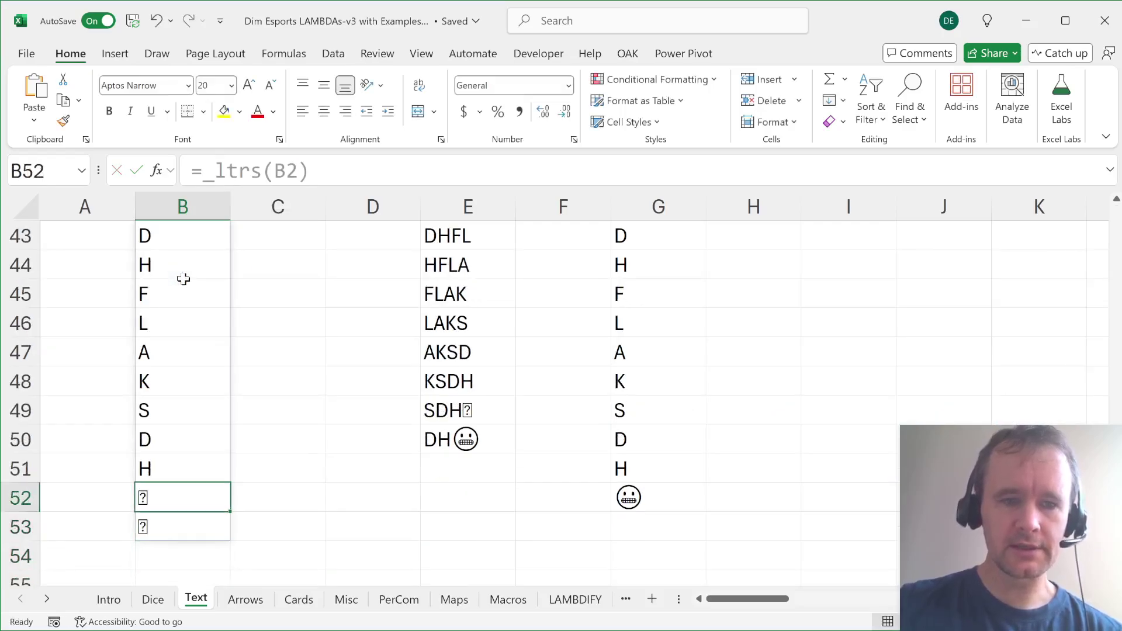
{"action": "key", "text": "Down"}
{"action": "key", "text": "shift+Down"}
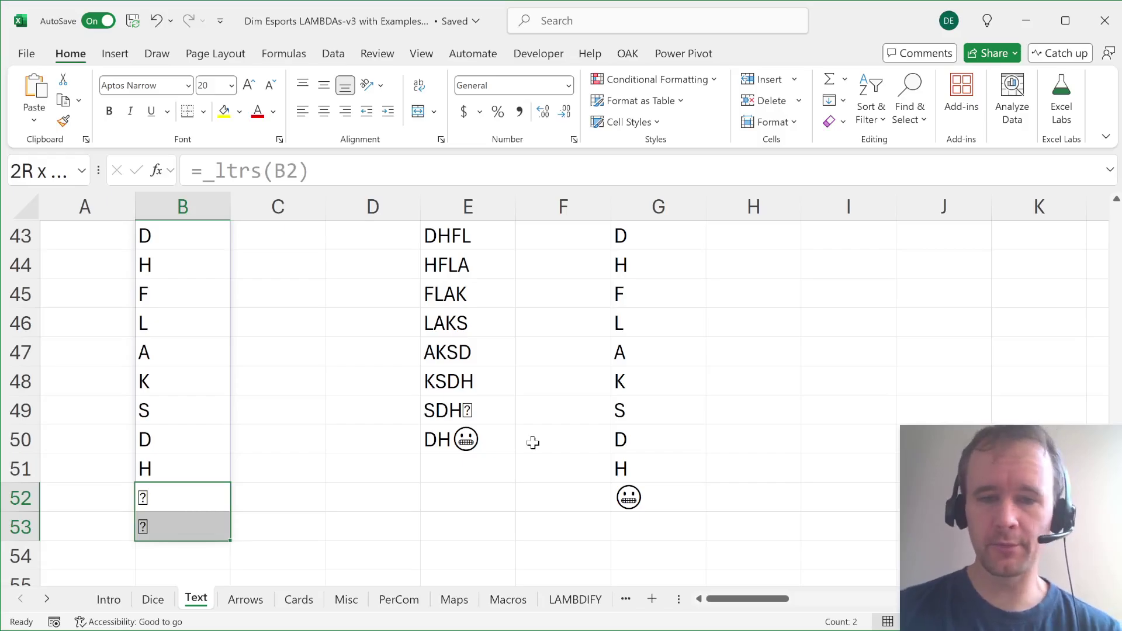
{"action": "left_click", "coordinate": [628, 498]}
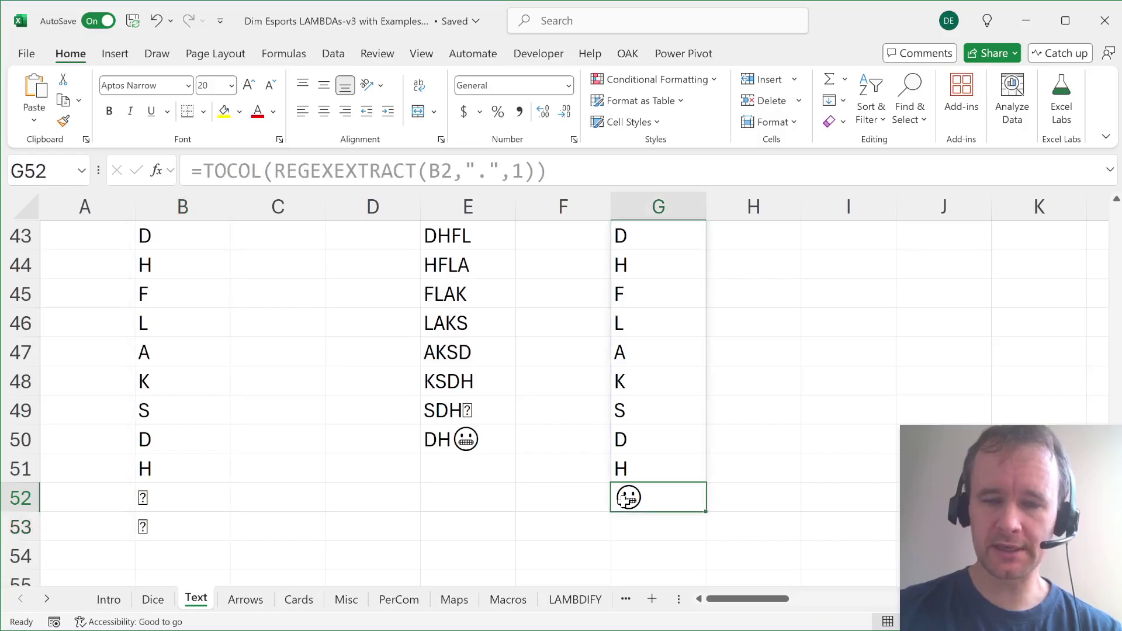
{"action": "left_click", "coordinate": [168, 504]}
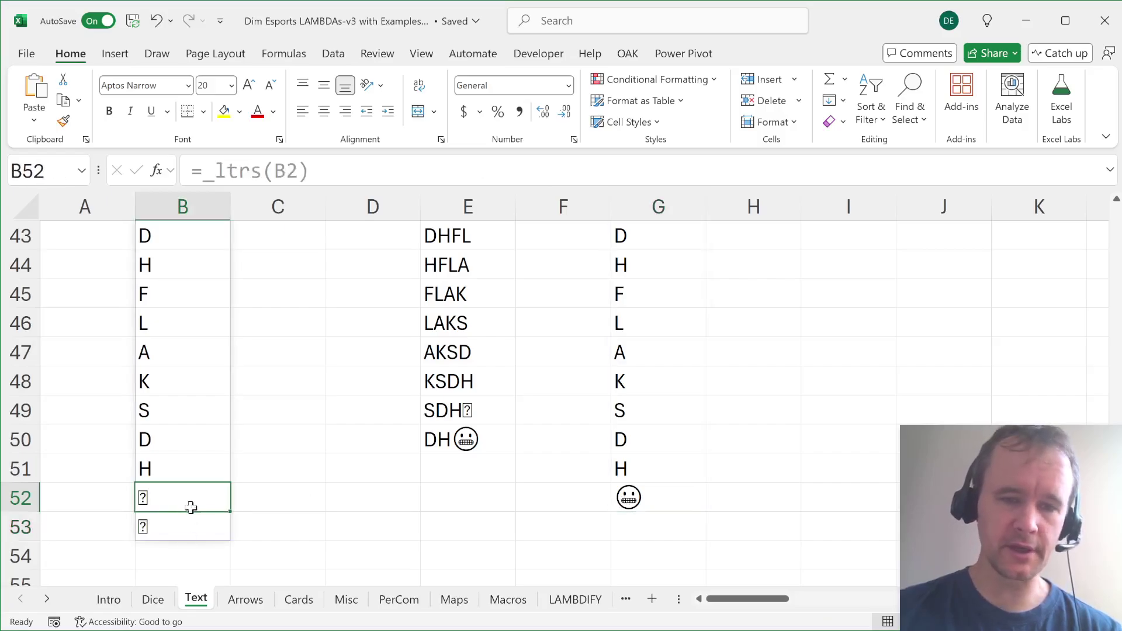
Highlight the REGEXEXTRACT function name within the G10 formula, then leave the formula without editing it.
{"action": "scroll", "coordinate": [616, 423], "scroll_direction": "up", "scroll_amount": 13}
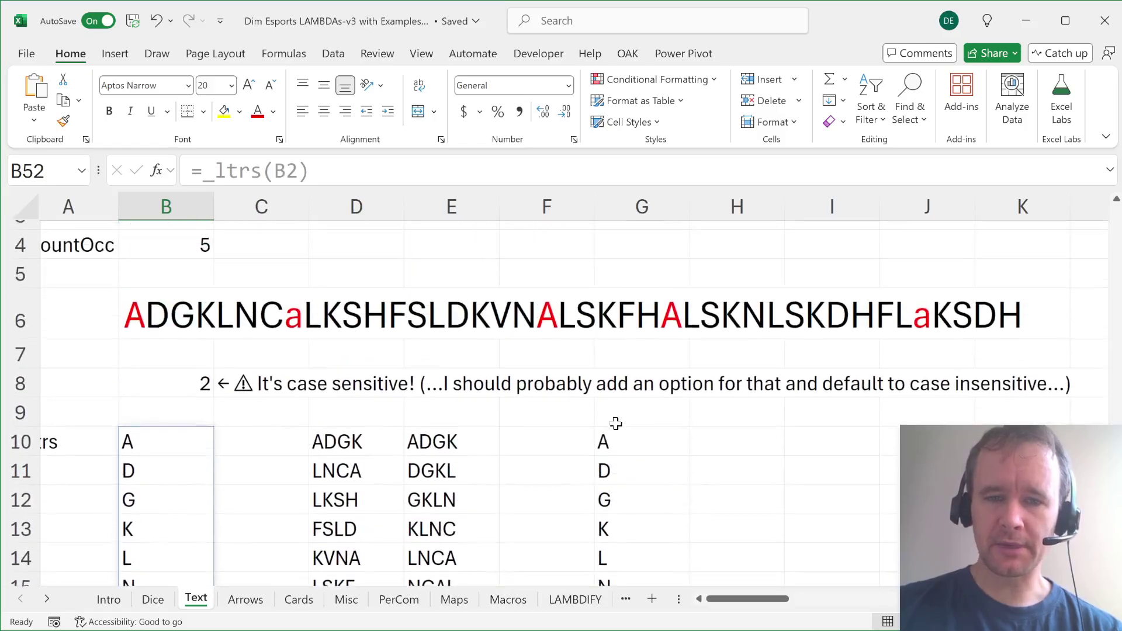
{"action": "left_click", "coordinate": [616, 422]}
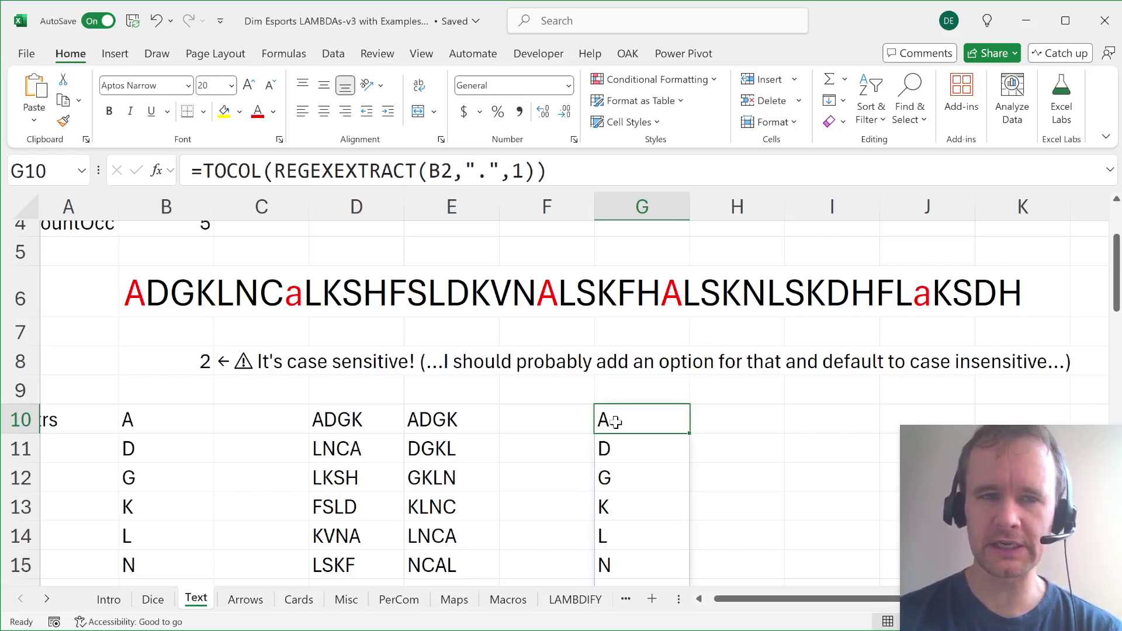
{"action": "double_click", "coordinate": [345, 171]}
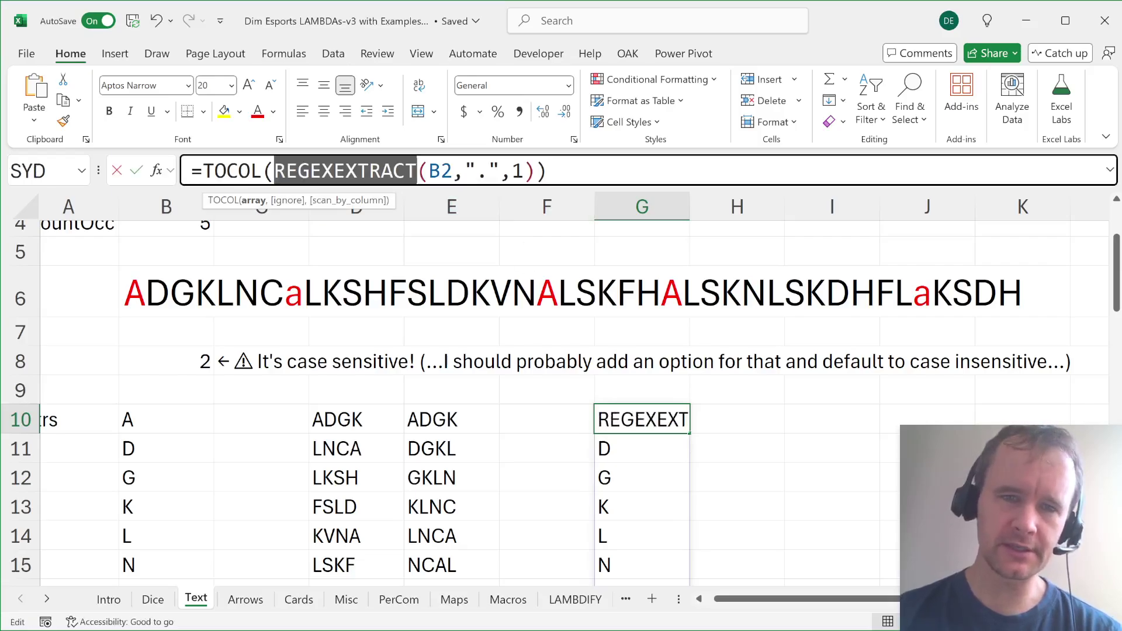
{"action": "key", "text": "Escape"}
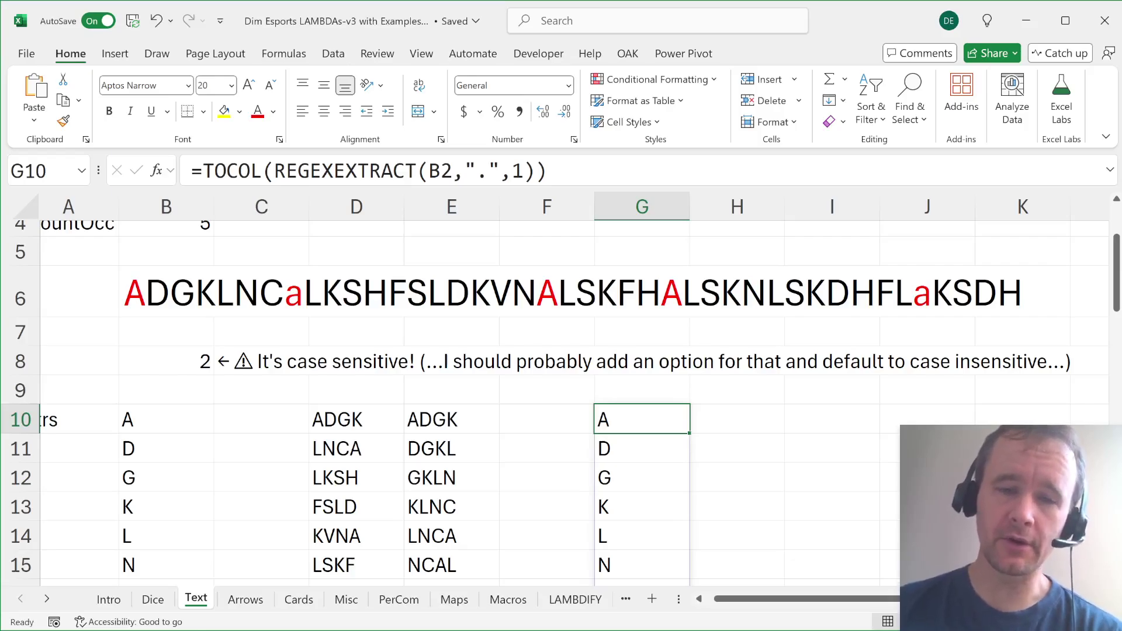
{"action": "key", "text": "shift+Left"}
{"action": "key", "text": "shift+Left"}
{"action": "key", "text": "shift+Left"}
{"action": "key", "text": "shift+Left"}
{"action": "key", "text": "shift+Left"}
{"action": "key", "text": "shift+Left"}
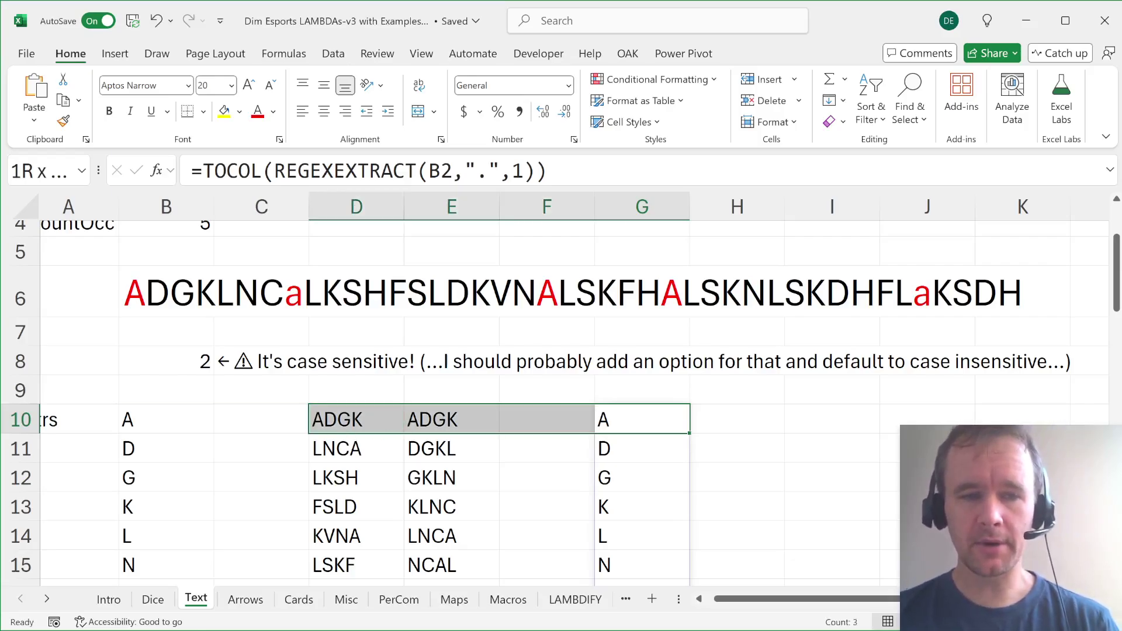
{"action": "key", "text": "shift+BackSpace"}
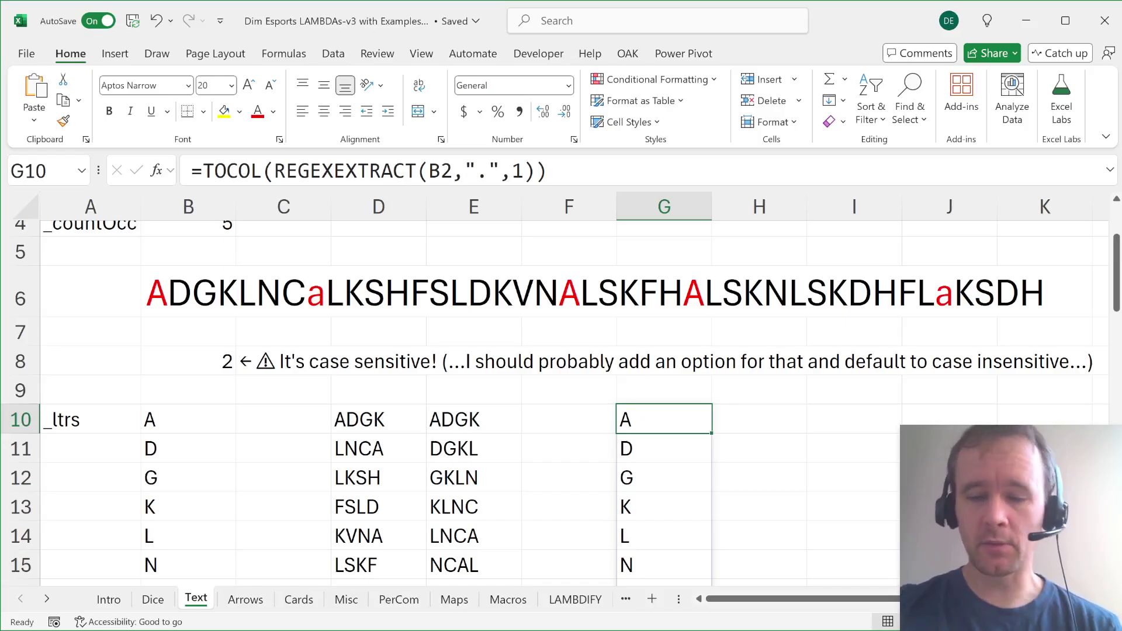
Clear the TOCOL and REGEXEXTRACT formula from G10 and go to the _ltrs formula in B10.
{"action": "key", "text": "Left"}
{"action": "key", "text": "Left"}
{"action": "key", "text": "Left"}
{"action": "key", "text": "Left"}
{"action": "key", "text": "Left"}
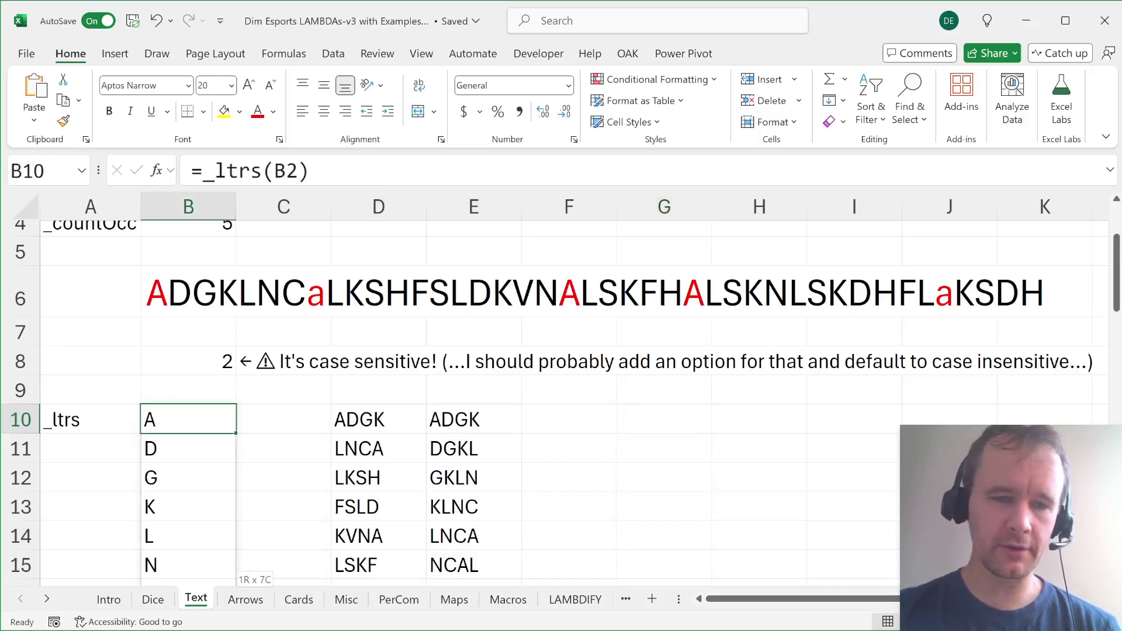
Remove the emoji from the end of the text in B2.
{"action": "key", "text": "ctrl+shift+Down"}
{"action": "key", "text": "Up"}
{"action": "key", "text": "Up"}
{"action": "key", "text": "Up"}
{"action": "key", "text": "Up"}
{"action": "key", "text": "Up"}
{"action": "key", "text": "Up"}
{"action": "key", "text": "Up"}
{"action": "key", "text": "Up"}
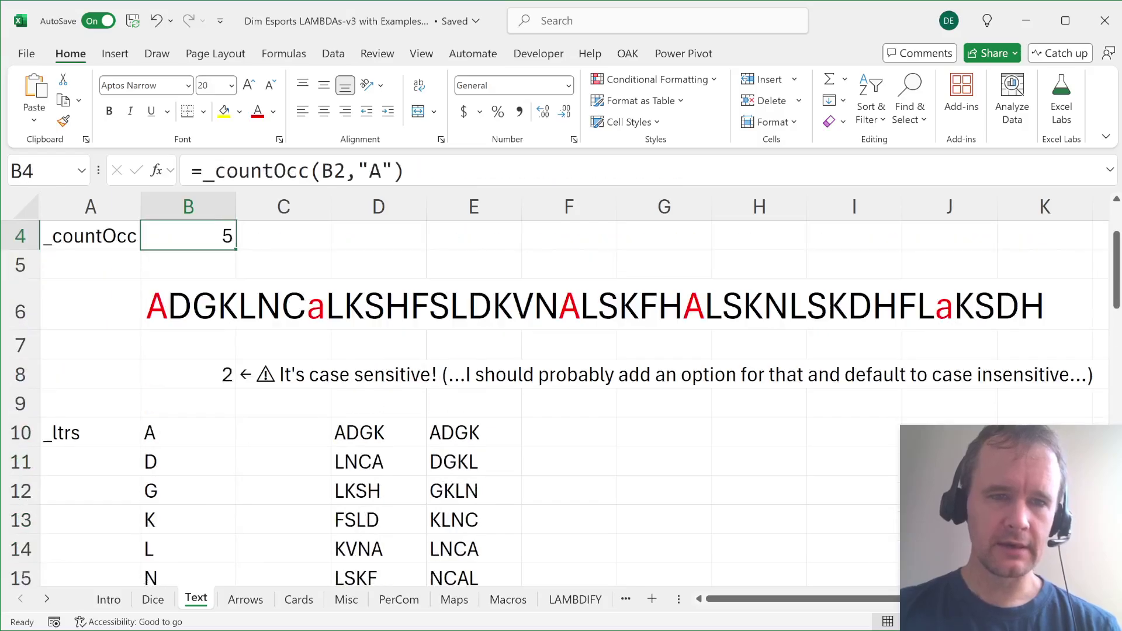
{"action": "key", "text": "Down"}
{"action": "key", "text": "Down"}
{"action": "key", "text": "Down"}
{"action": "key", "text": "Down"}
{"action": "key", "text": "Down"}
{"action": "key", "text": "Down"}
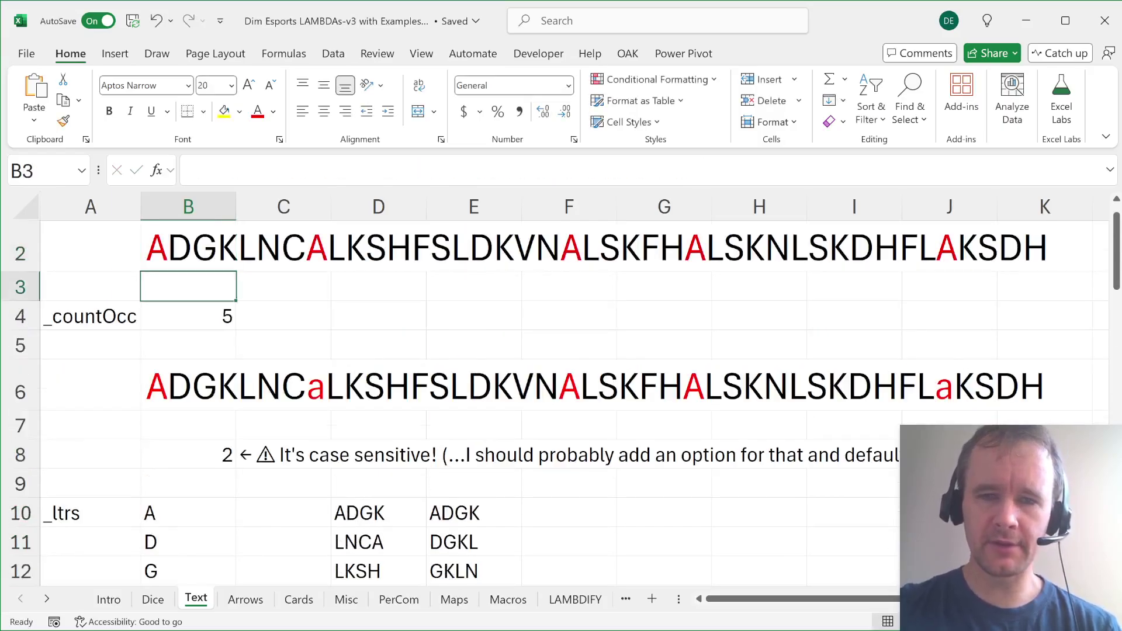
Check the _ltrs output down column B and return to its formula in B10.
{"action": "key", "text": "ctrl+Down"}
{"action": "key", "text": "ctrl+shift+Down"}
{"action": "key", "text": "ctrl+Up"}
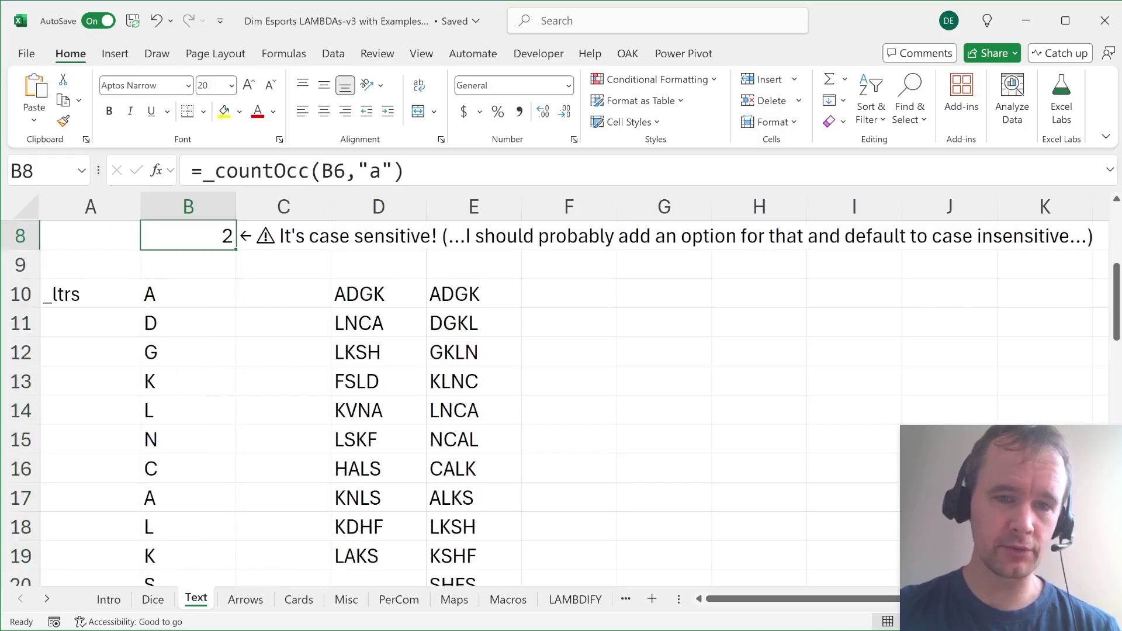
{"action": "key", "text": "Down"}
{"action": "key", "text": "Down"}
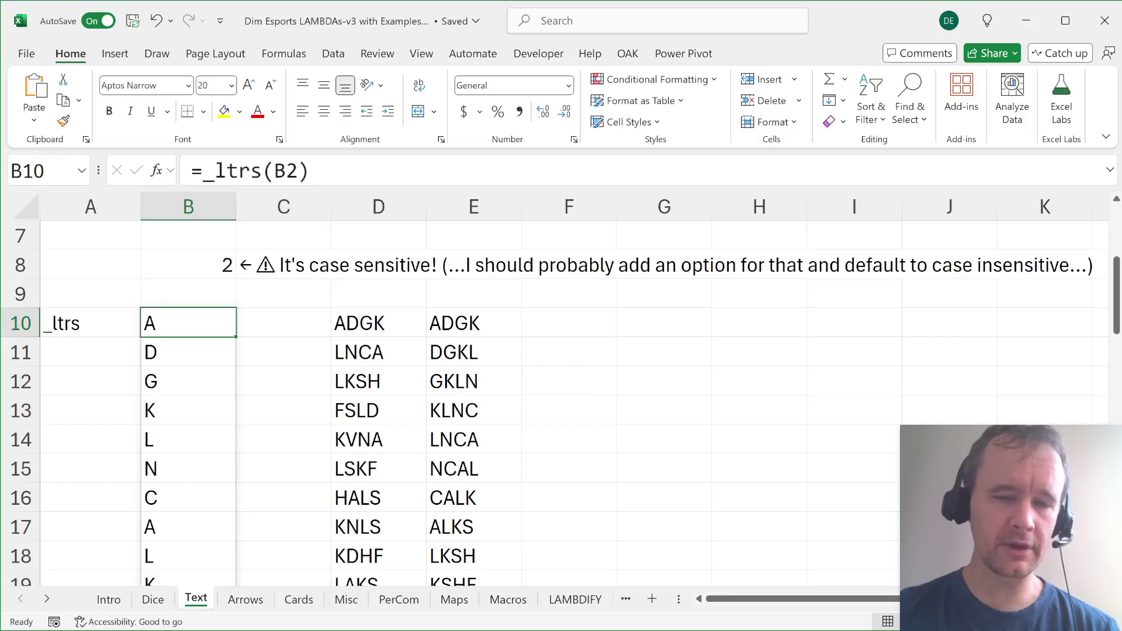
Enter =_ltrs(B6,4) in F10, leaving the optional split argument out.
{"action": "key", "text": "Right"}
{"action": "scroll", "coordinate": [523, 514], "scroll_direction": "up", "scroll_amount": 2}
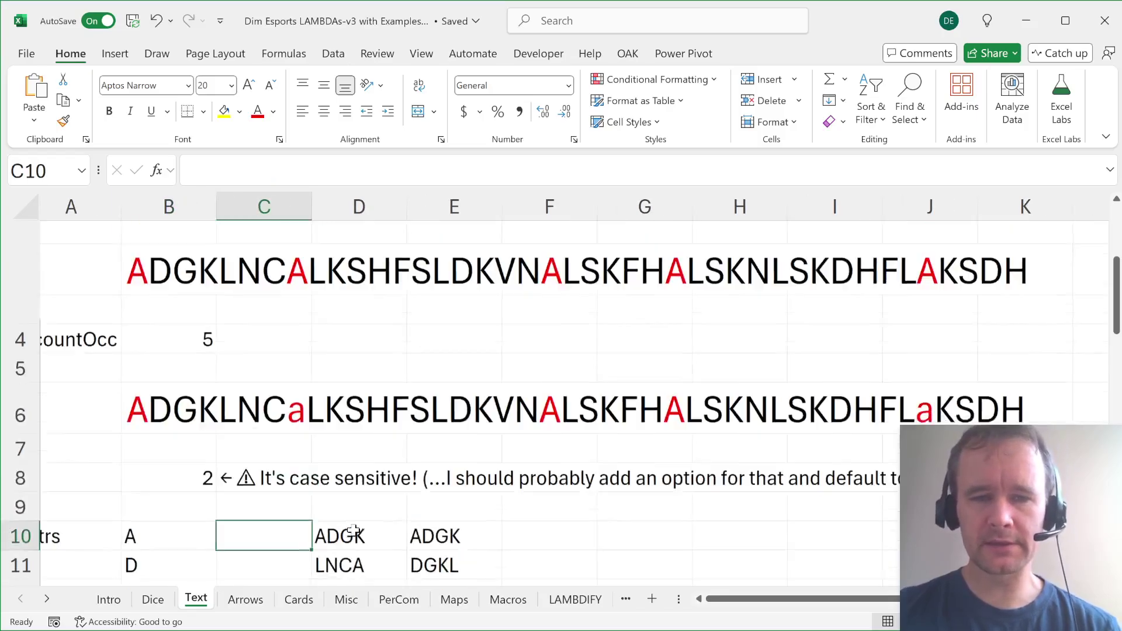
{"action": "left_click", "coordinate": [533, 538]}
{"action": "scroll", "coordinate": [533, 540], "scroll_direction": "left", "scroll_amount": 1}
{"action": "scroll", "coordinate": [534, 540], "scroll_direction": "down", "scroll_amount": 1}
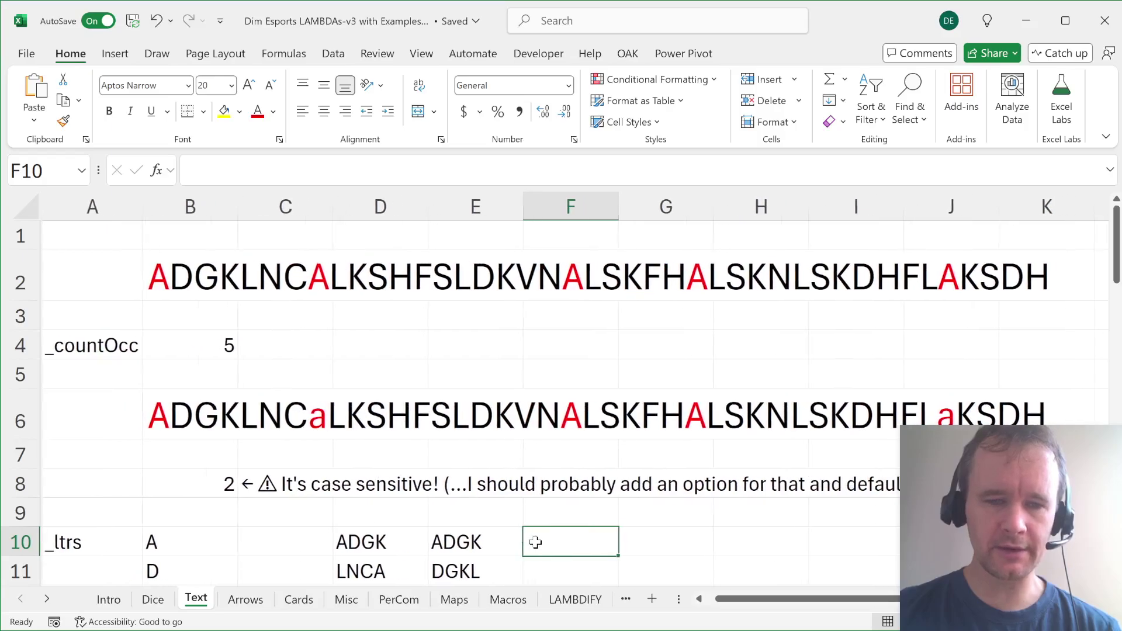
{"action": "scroll", "coordinate": [535, 542], "scroll_direction": "down", "scroll_amount": 1}
{"action": "type", "text": "=_lt"}
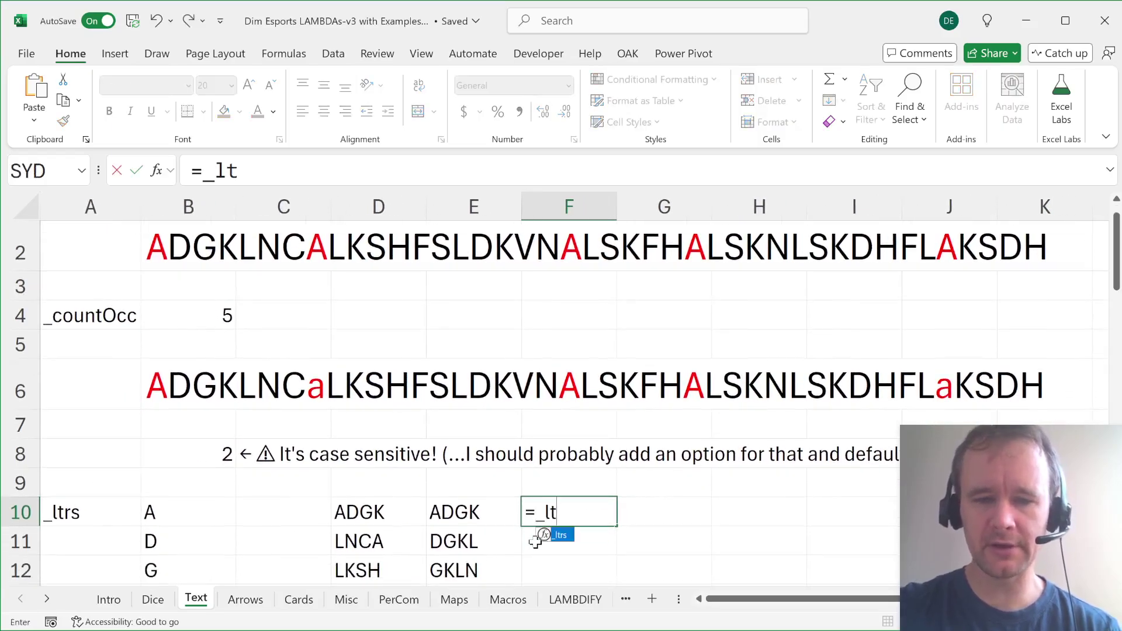
{"action": "key", "text": "Tab"}
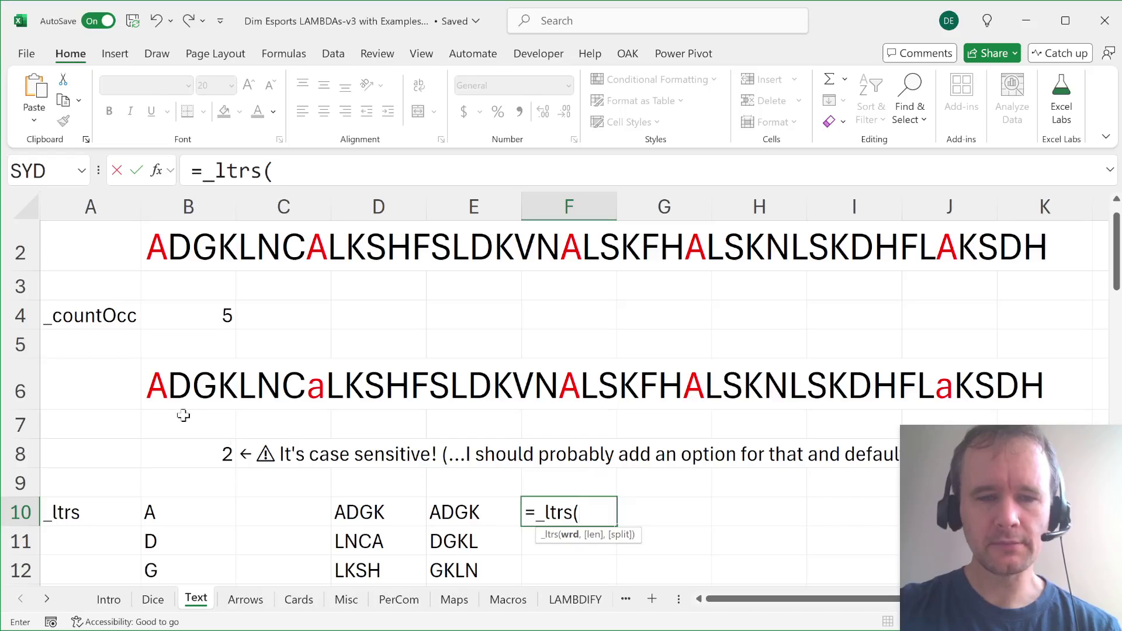
{"action": "left_click", "coordinate": [170, 395]}
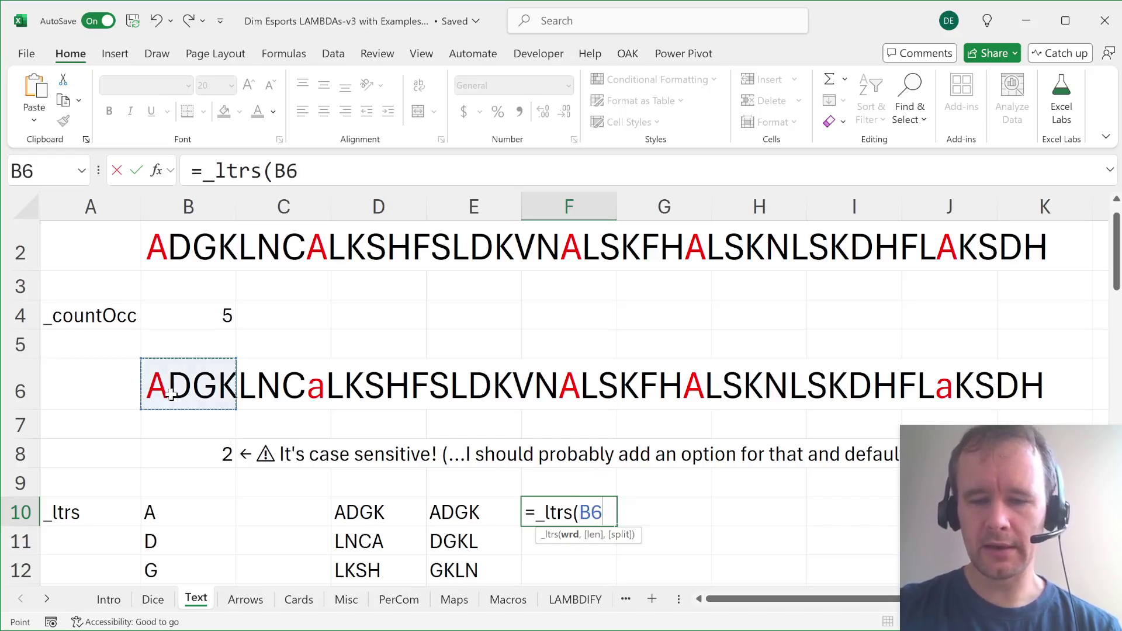
{"action": "type", "text": ","}
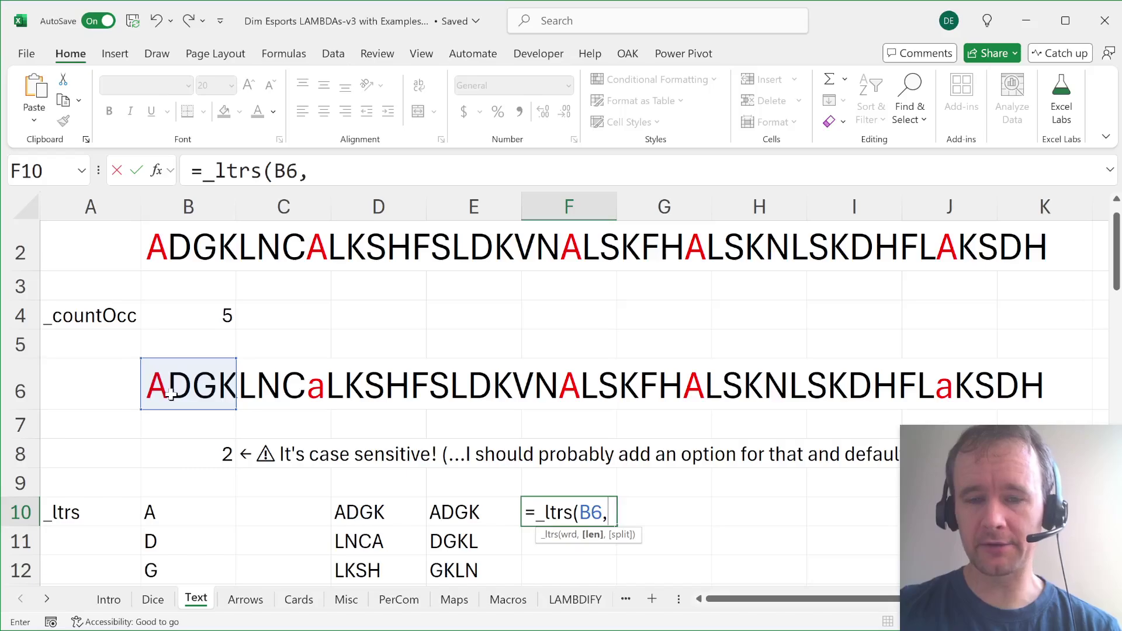
{"action": "type", "text": ","}
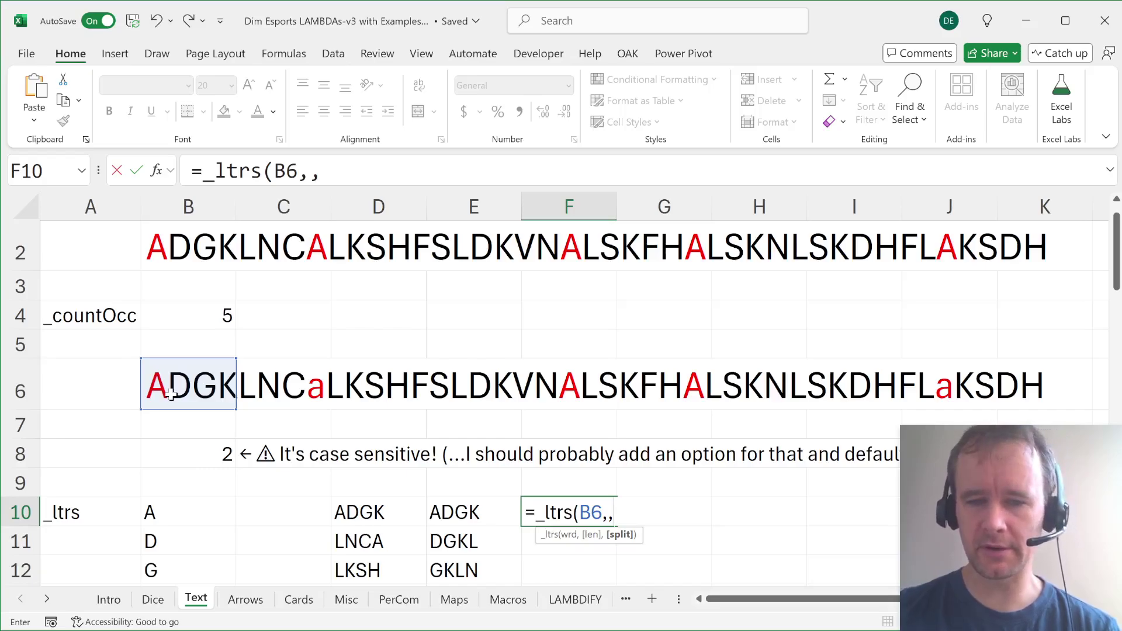
{"action": "key", "text": "BackSpace"}
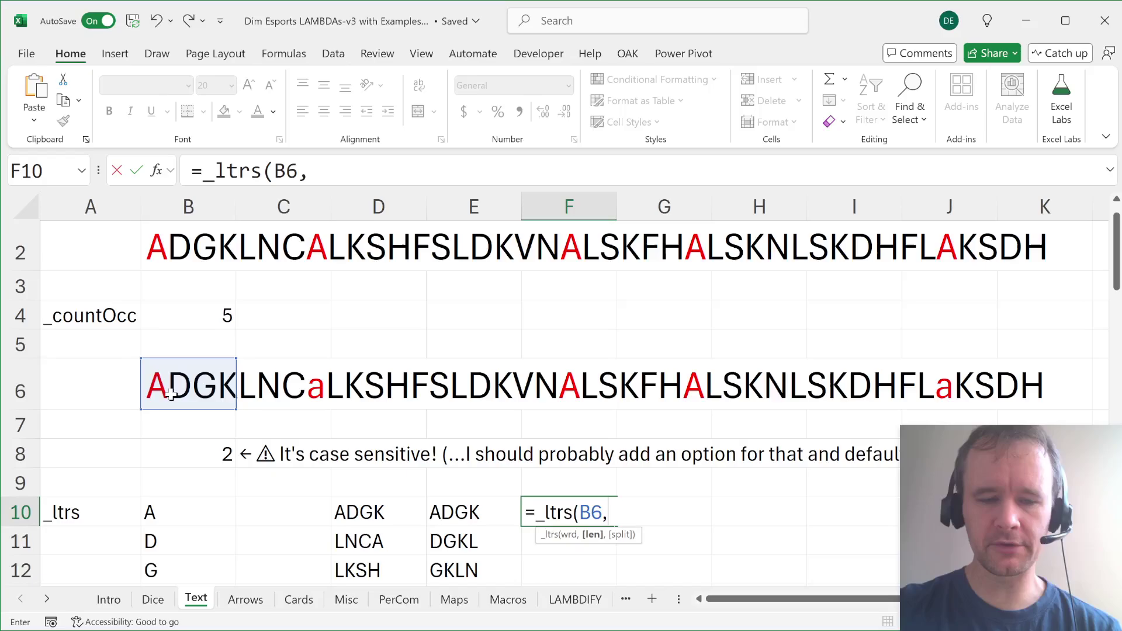
{"action": "type", "text": "4"}
{"action": "key", "text": "Return"}
{"action": "key", "text": "Up"}
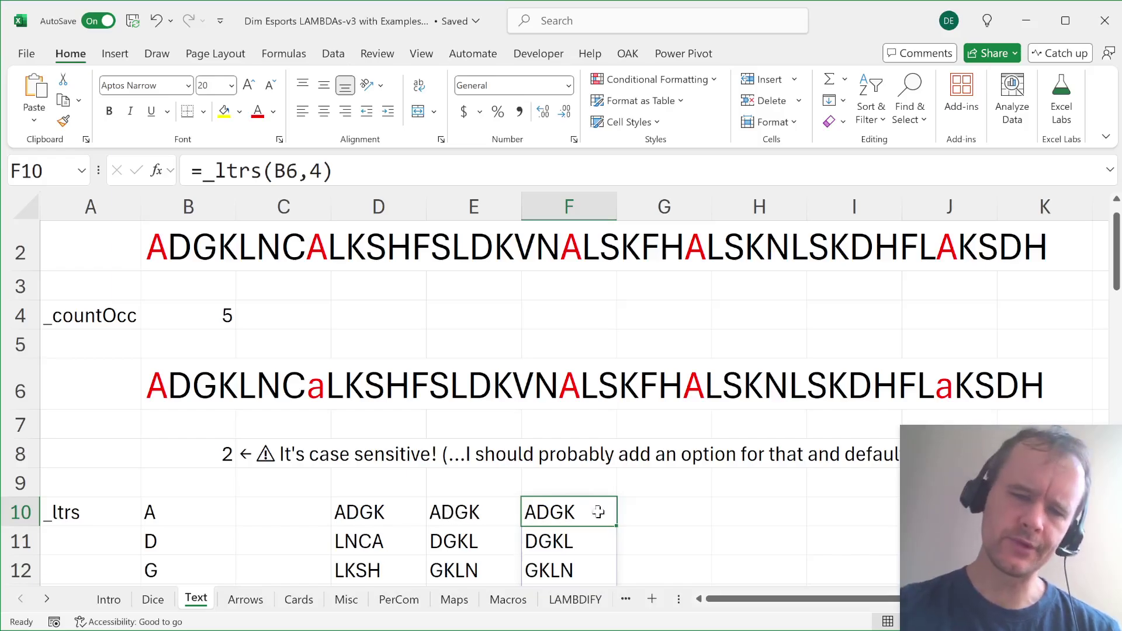
Add 1 as the split argument of the F10 _ltrs formula, then clear the formula from the cell.
{"action": "scroll", "coordinate": [597, 506], "scroll_direction": "down", "scroll_amount": 2}
{"action": "scroll", "coordinate": [598, 501], "scroll_direction": "down", "scroll_amount": 2}
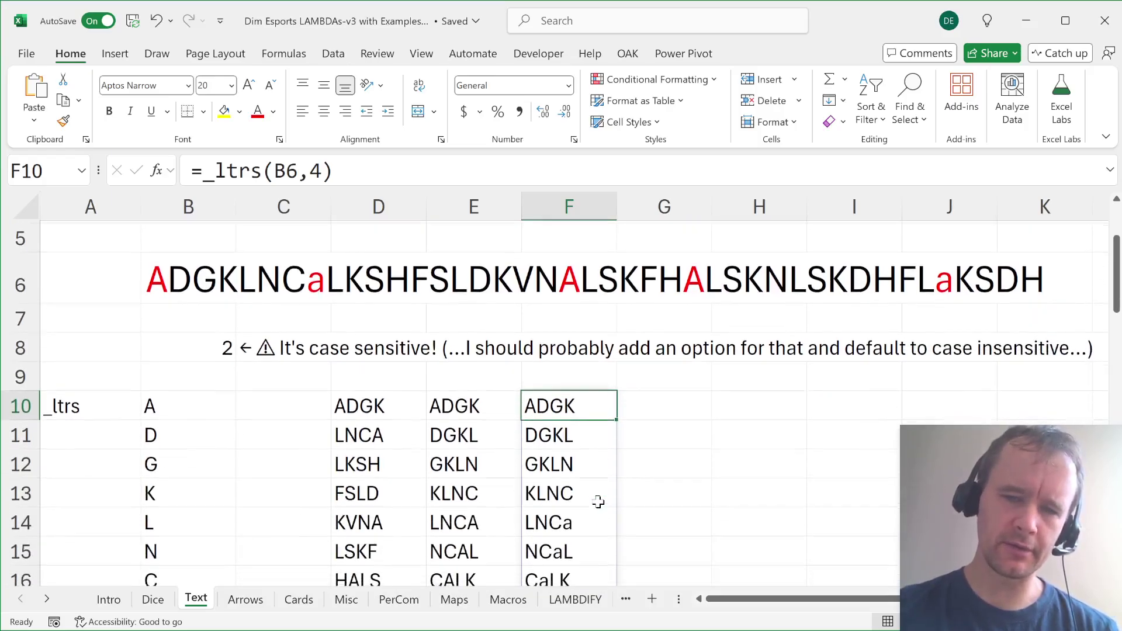
{"action": "scroll", "coordinate": [598, 502], "scroll_direction": "up", "scroll_amount": 2}
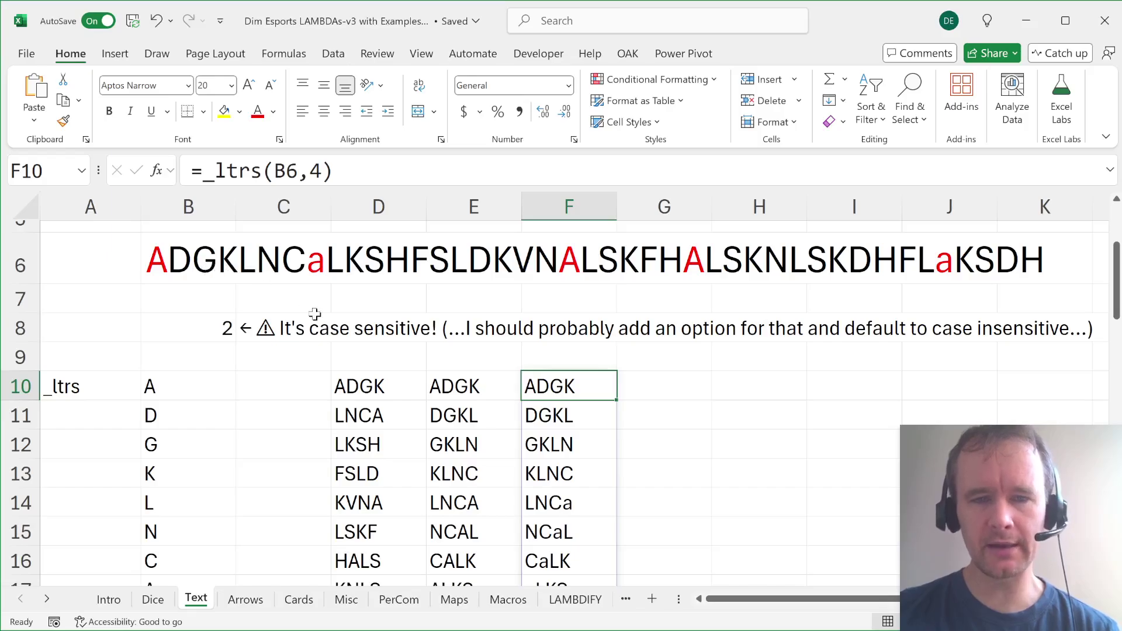
{"action": "left_click", "coordinate": [321, 171]}
{"action": "type", "text": ",1"}
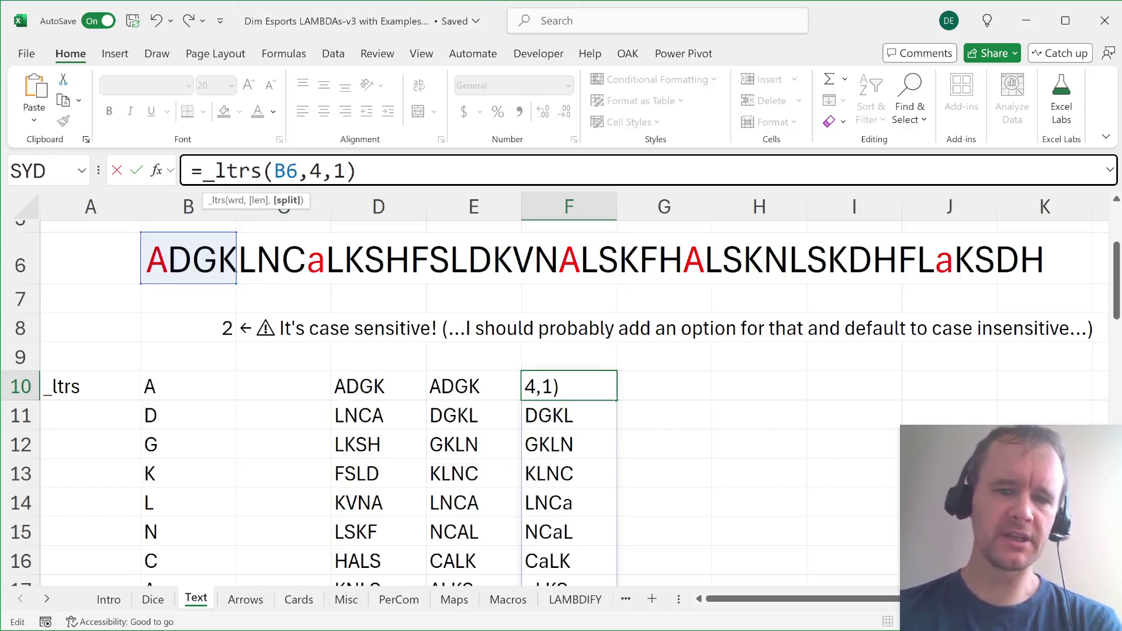
{"action": "key", "text": "Return"}
{"action": "key", "text": "Up"}
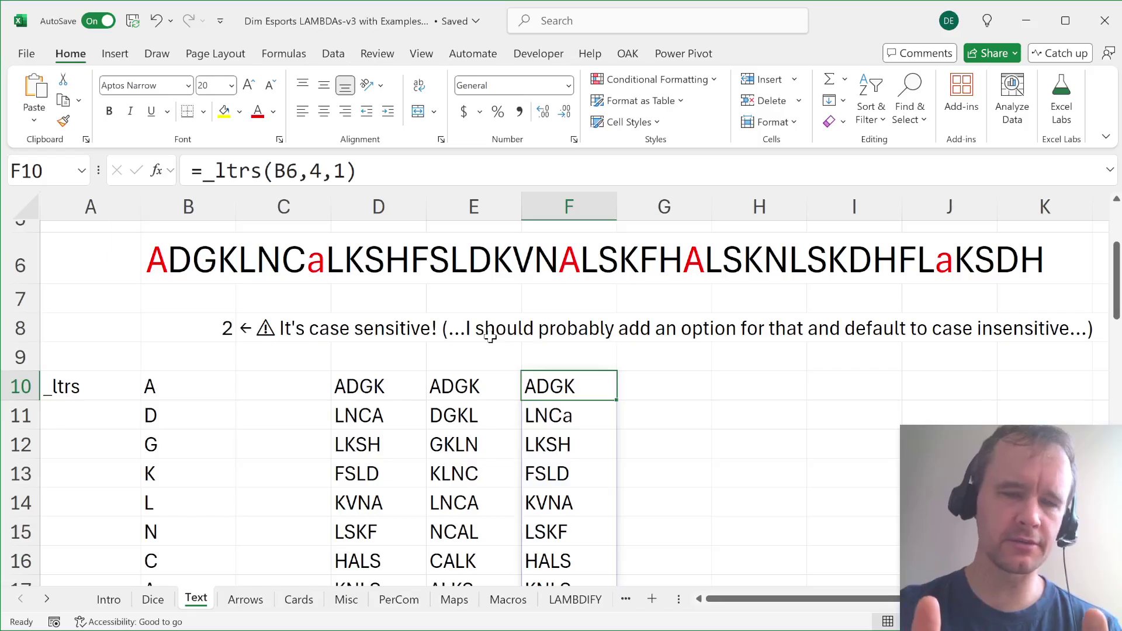
{"action": "key", "text": "Delete"}
Compare the _ltrs formulas in D10 and E10, checking the len and split arguments without editing them.
{"action": "key", "text": "Left"}
{"action": "key", "text": "Left"}
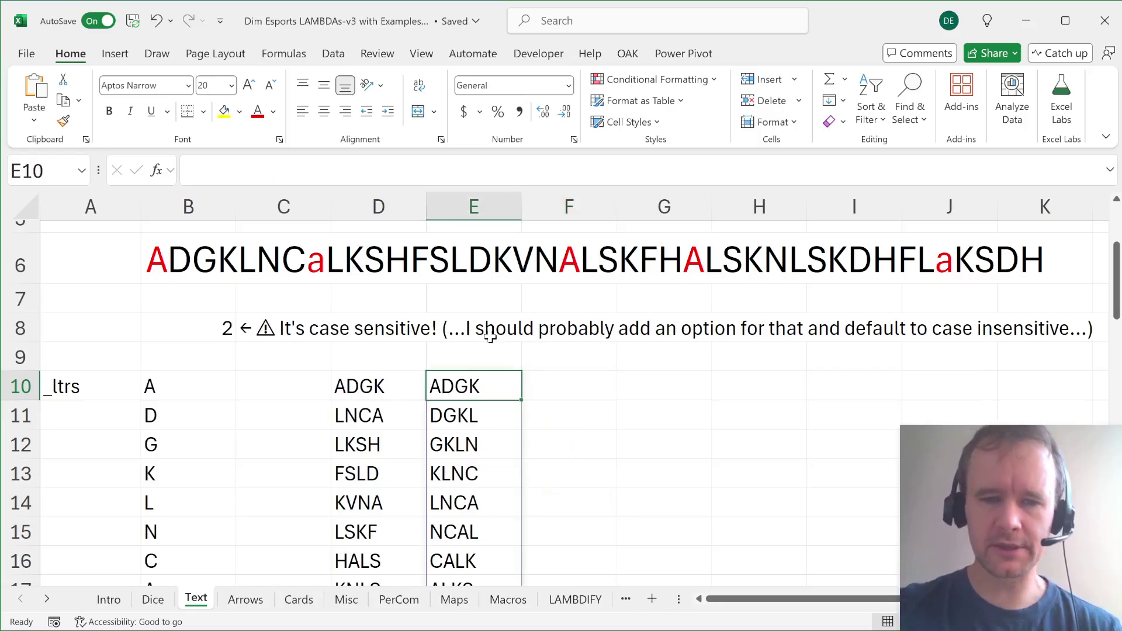
{"action": "left_click", "coordinate": [310, 170]}
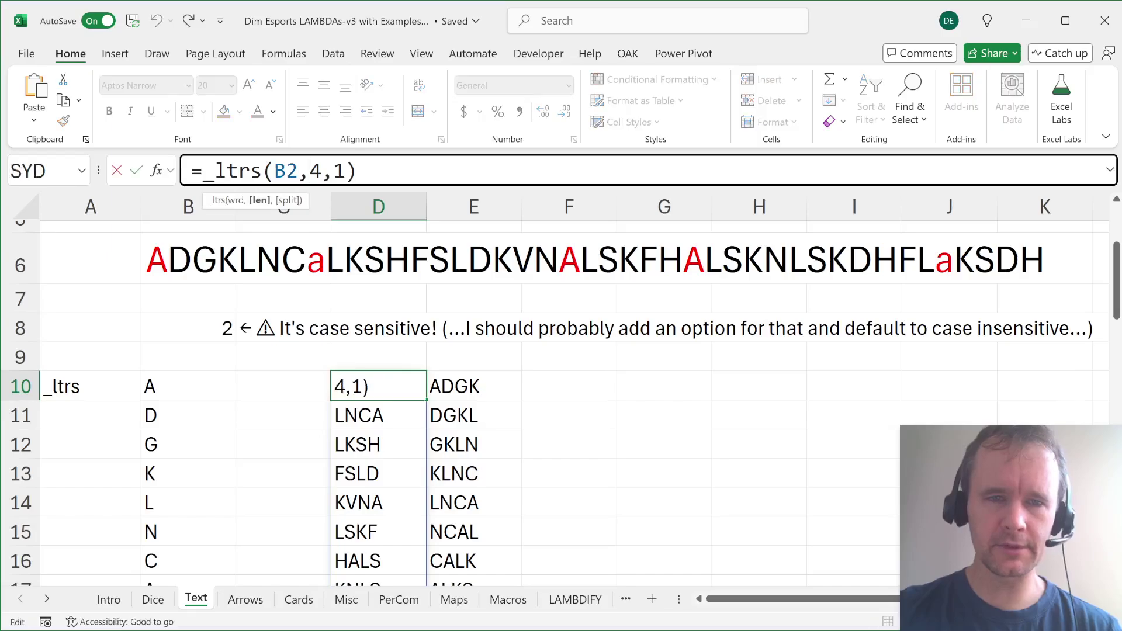
{"action": "left_click", "coordinate": [332, 170]}
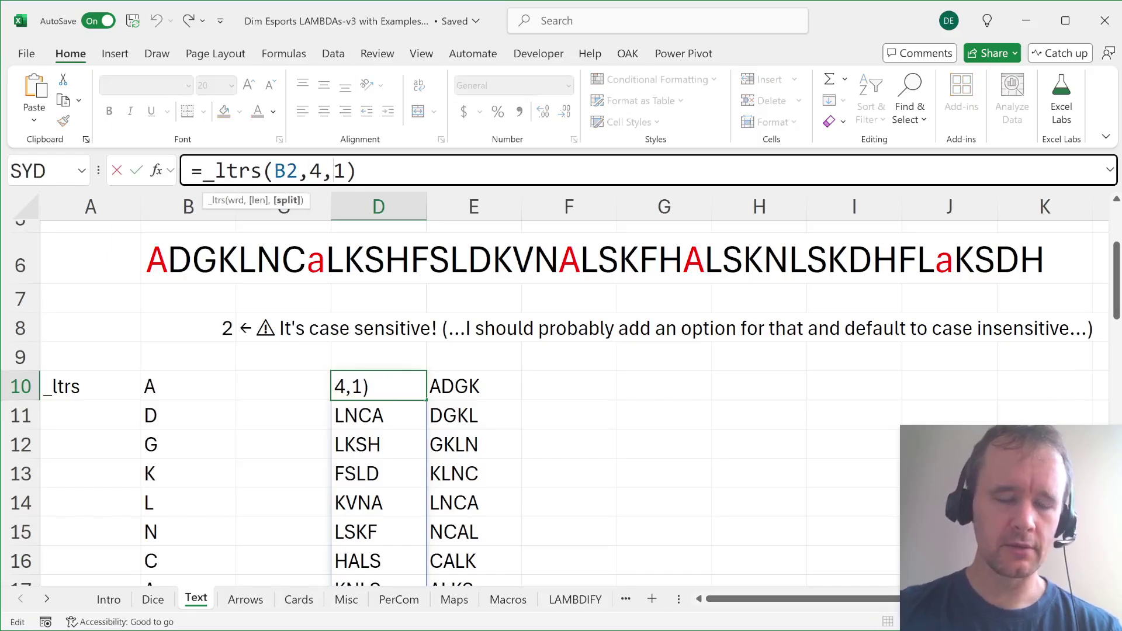
{"action": "key", "text": "Escape"}
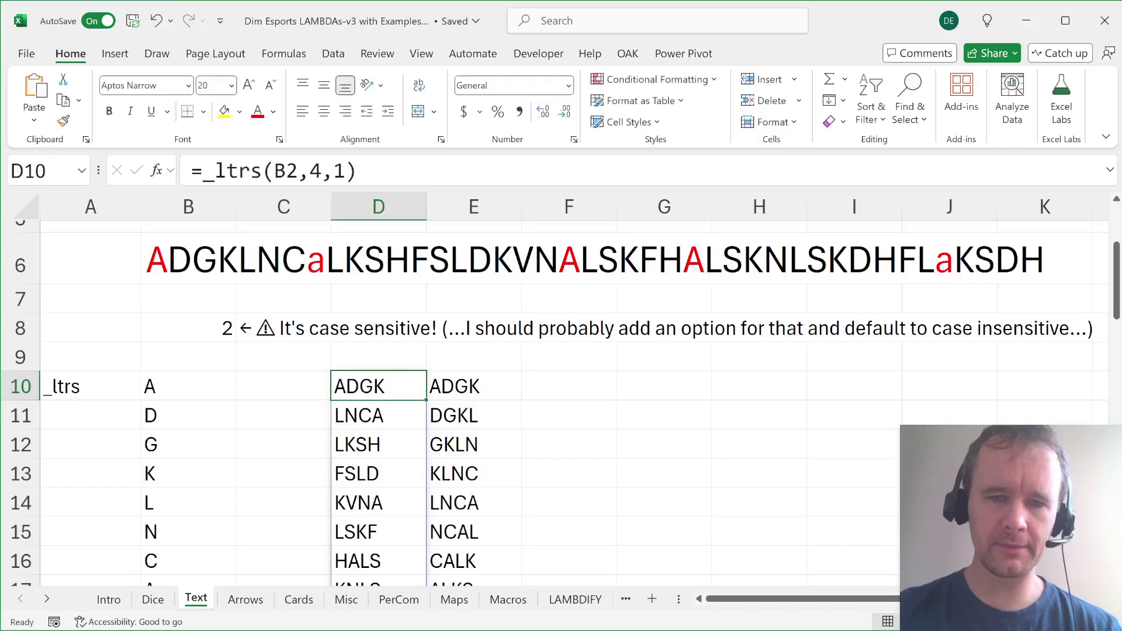
{"action": "left_click", "coordinate": [507, 381]}
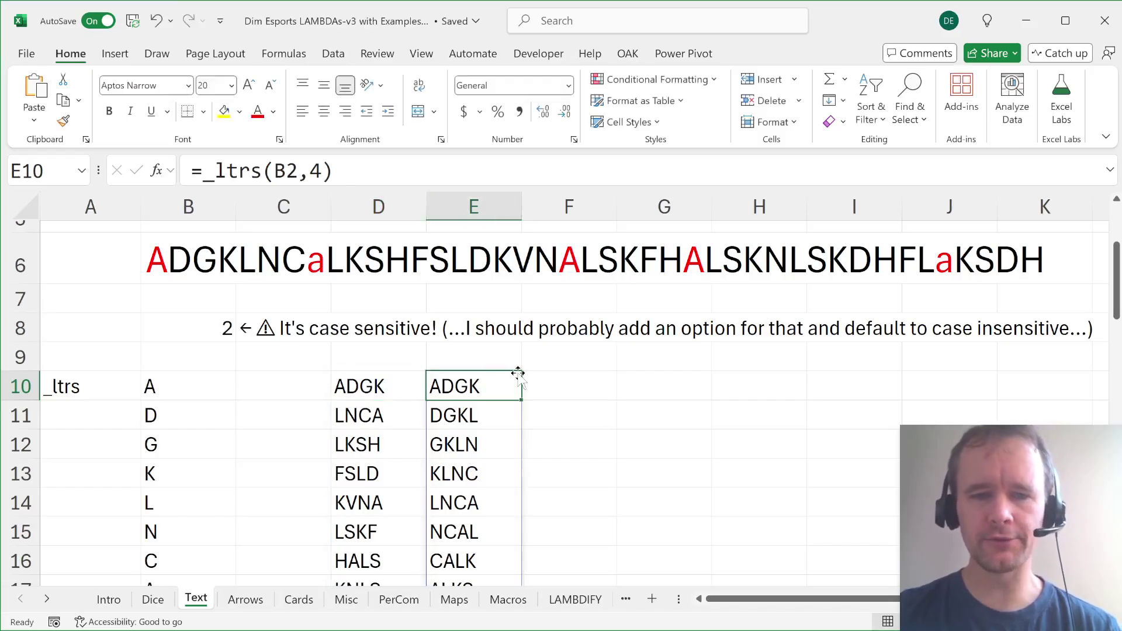
Review the _countOcc formula in B8 and return to cell A1.
{"action": "key", "text": "ctrl+Home"}
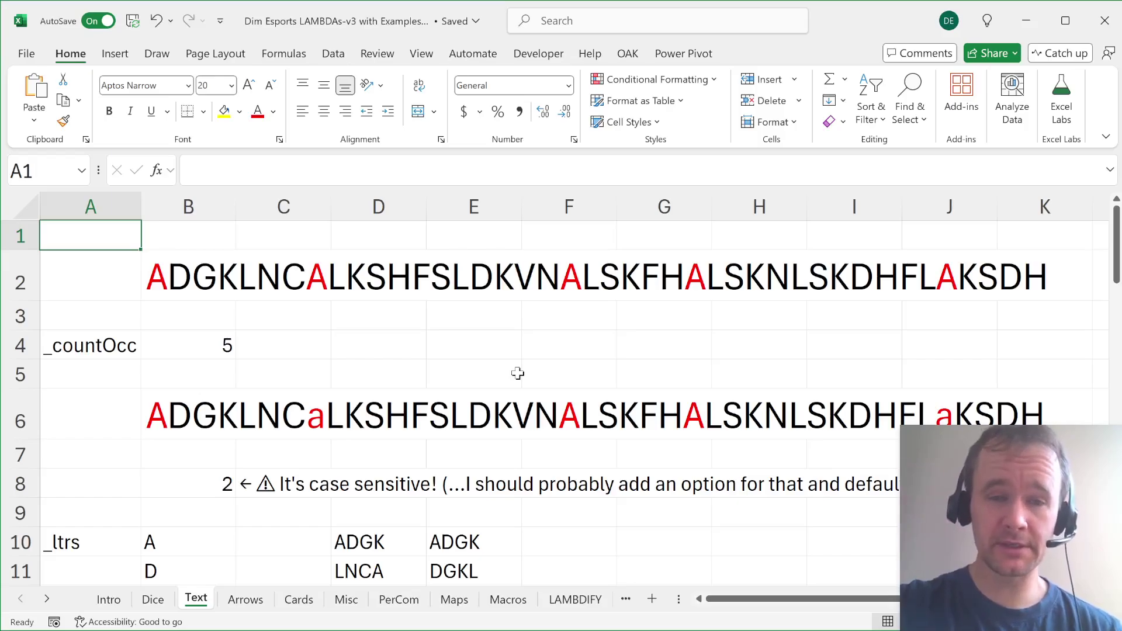
{"action": "left_click", "coordinate": [194, 485]}
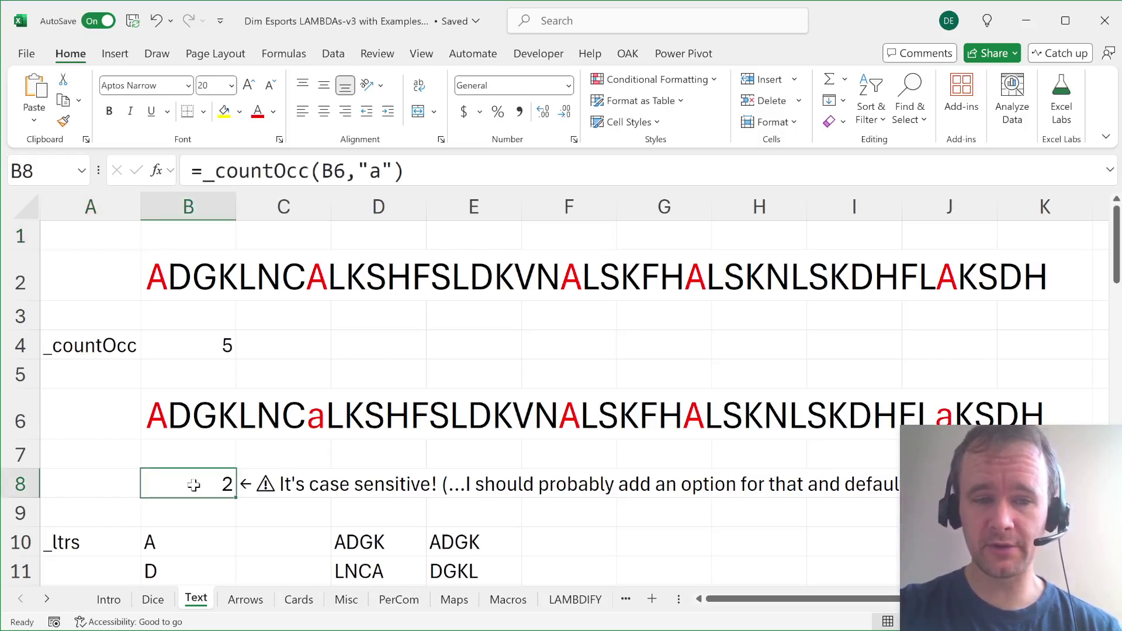
{"action": "key", "text": "ctrl+Home"}
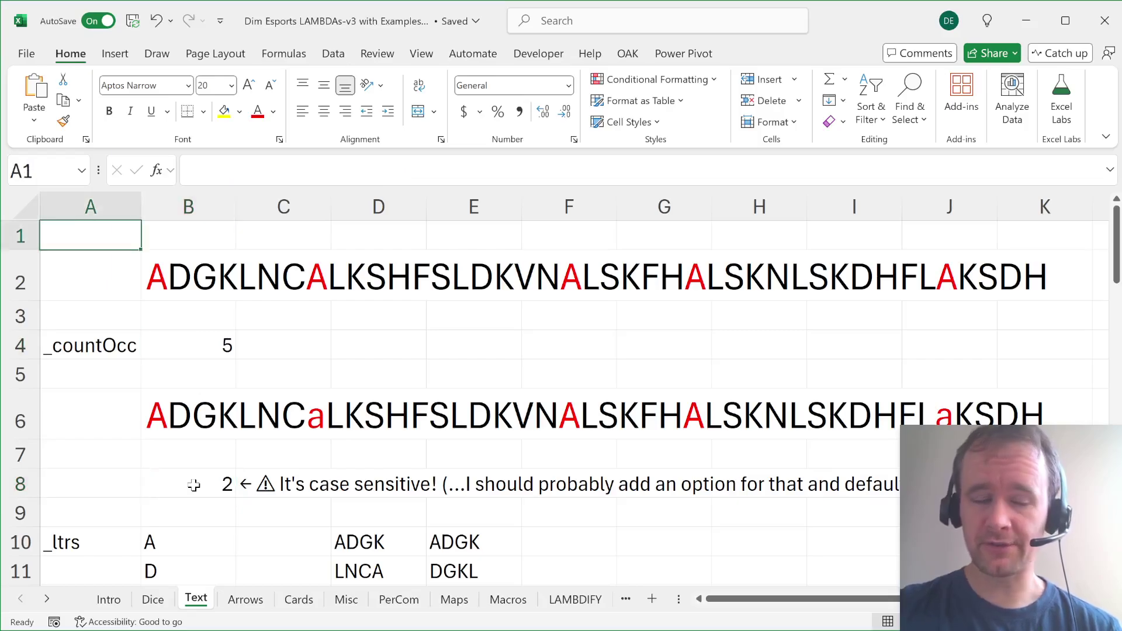
{"action": "type", "text": "=mi"}
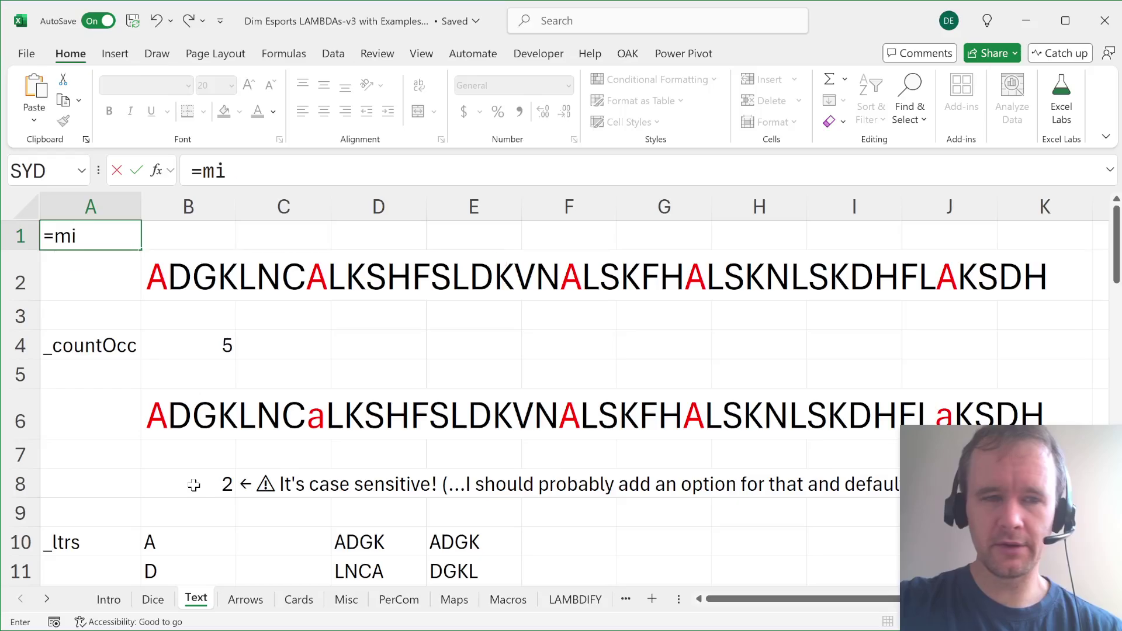
{"action": "key", "text": "Tab"}
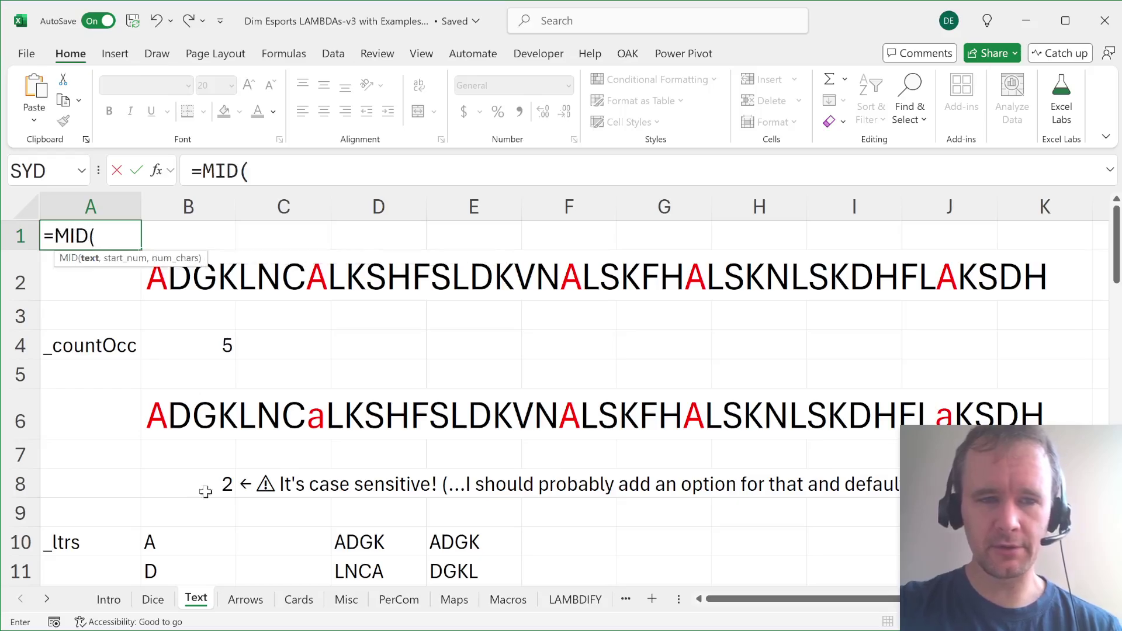
{"action": "left_click", "coordinate": [178, 283]}
{"action": "type", "text": ",seq"}
{"action": "key", "text": "Return"}
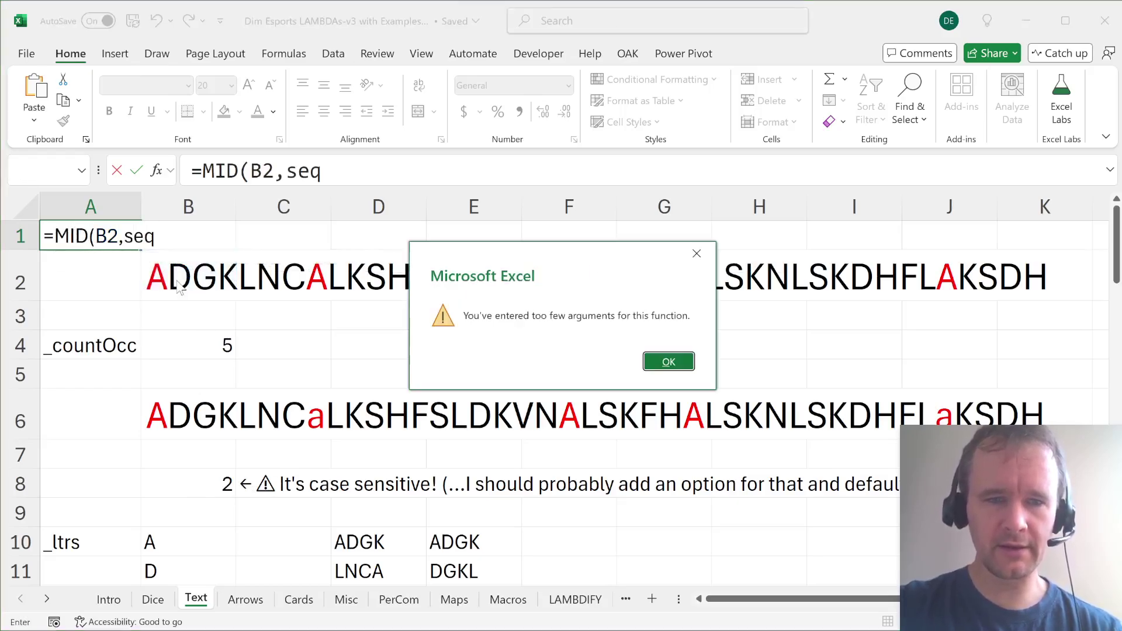
{"action": "key", "text": "Escape"}
{"action": "key", "text": "Escape"}
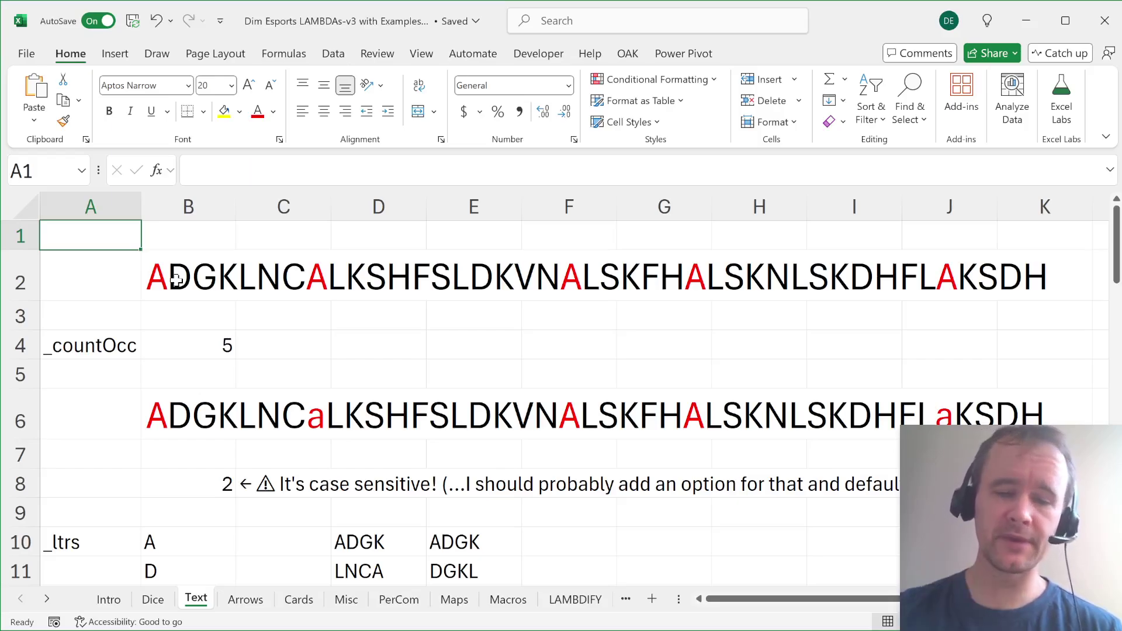
Go to the Arrows sheet and examine the _arrs formula in B2 together with its whole spilled range.
{"action": "key", "text": "ctrl+Page_Down"}
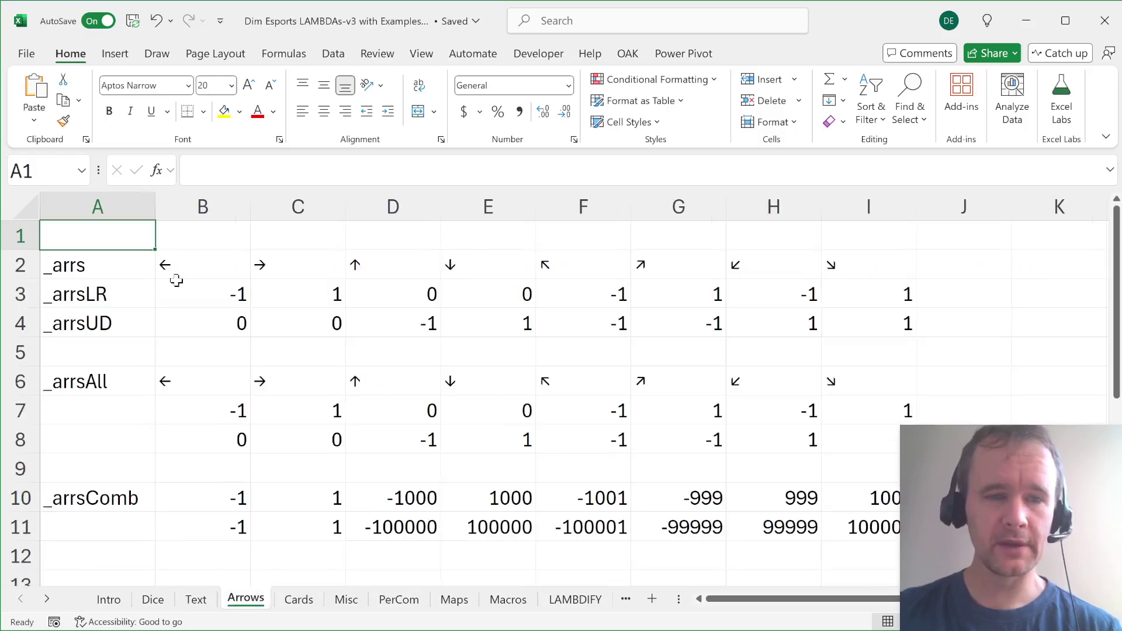
{"action": "left_click", "coordinate": [181, 266]}
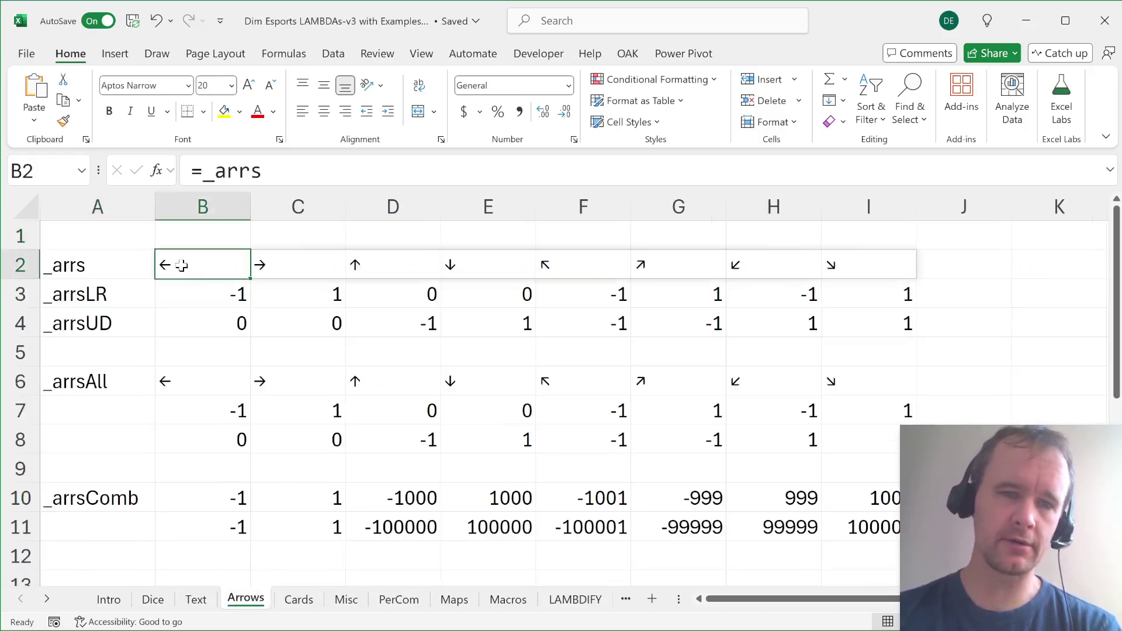
{"action": "key", "text": "ctrl+a"}
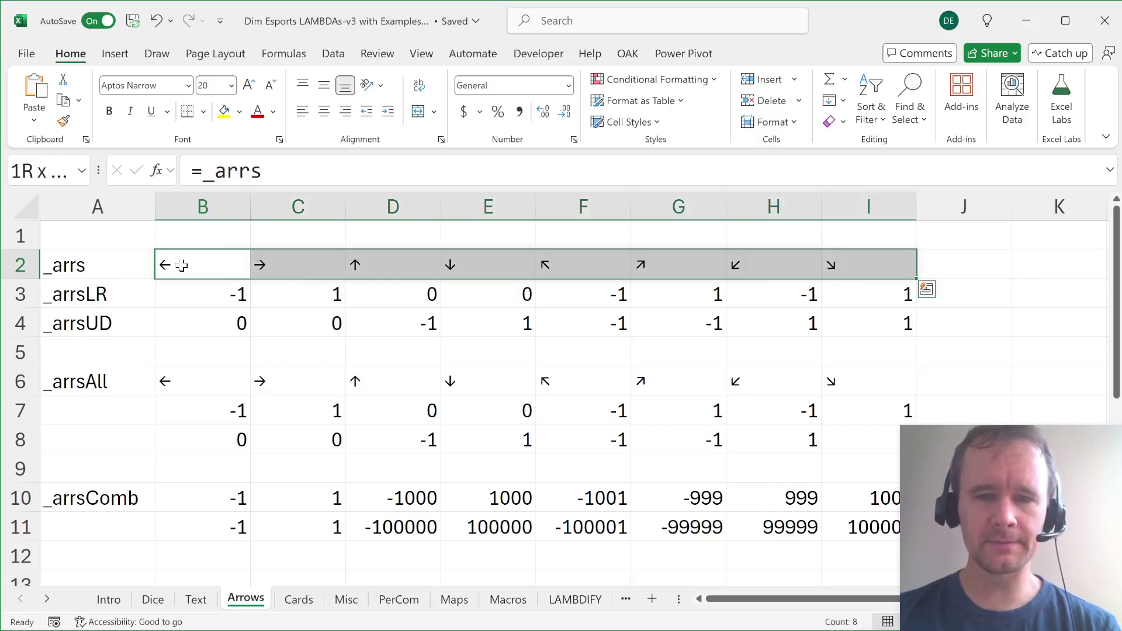
{"action": "left_click", "coordinate": [182, 266]}
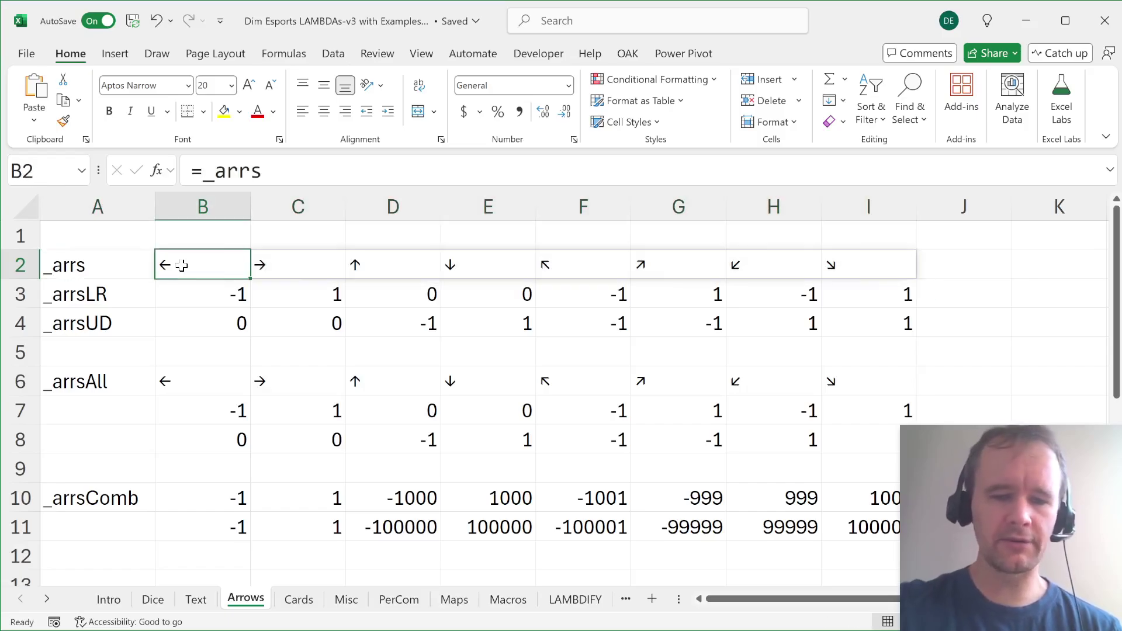
Look up the definition of _arrs in the Name Manager, then close it.
{"action": "key", "text": "ctrl+F3"}
{"action": "key", "text": "Down"}
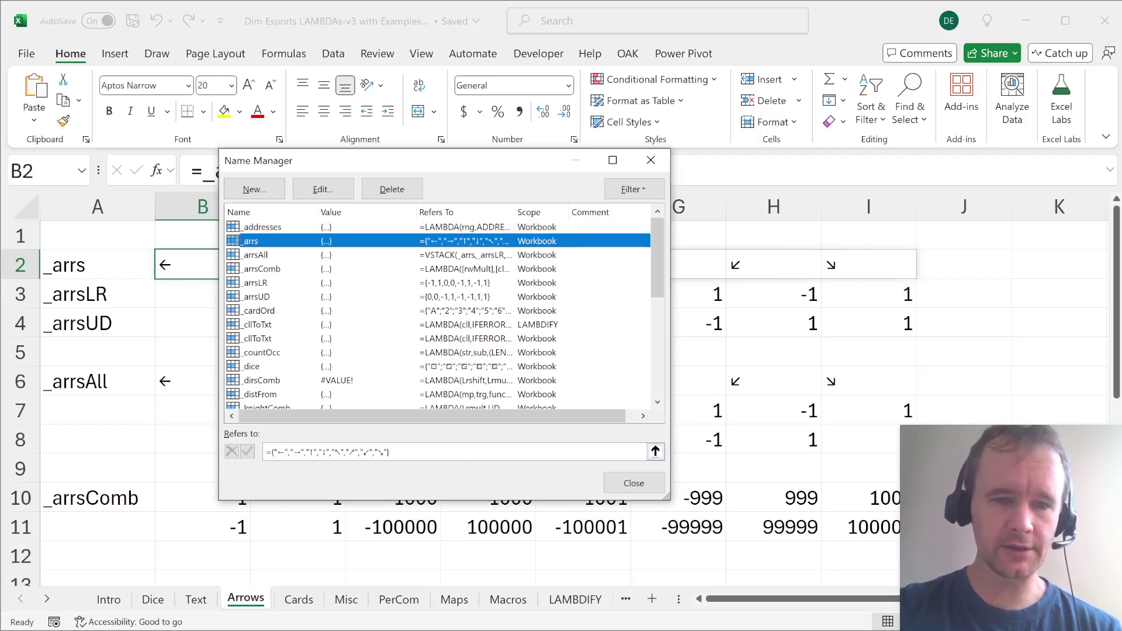
{"action": "left_click", "coordinate": [633, 483]}
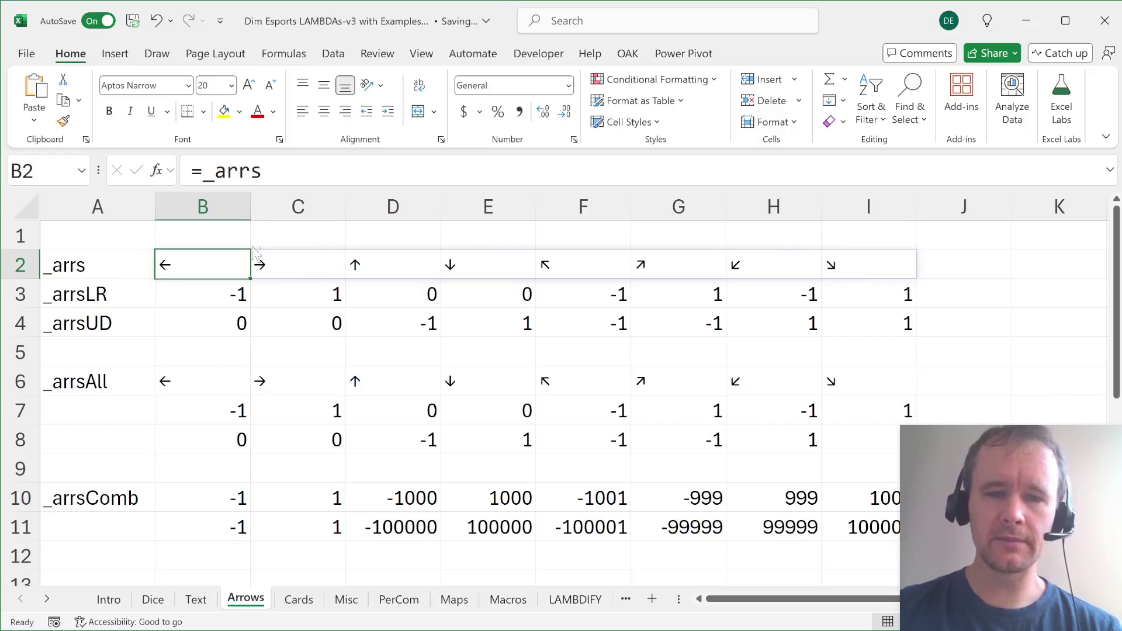
Highlight the straight arrows in B2:E2, then the diagonal arrows in F2:I2, and finally the straight arrows again.
{"action": "key", "text": "ctrl+shift+Right"}
{"action": "key", "text": "shift+Left"}
{"action": "key", "text": "shift+Left"}
{"action": "key", "text": "shift+Left"}
{"action": "key", "text": "shift+Left"}
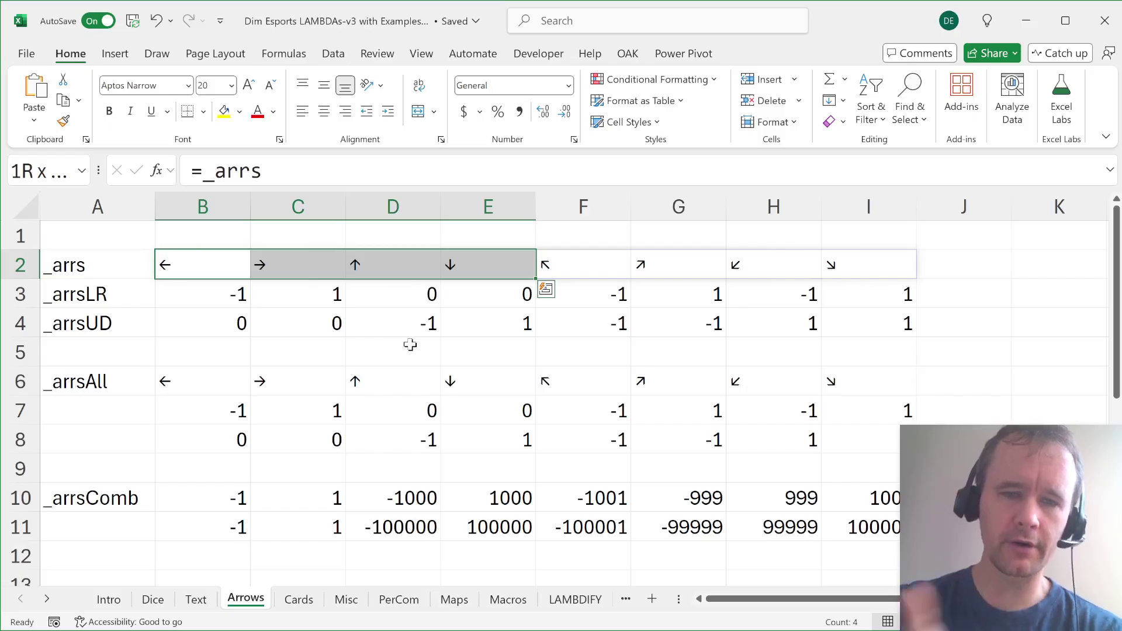
{"action": "left_click_drag", "start_coordinate": [610, 266], "coordinate": [850, 271]}
{"action": "left_click_drag", "start_coordinate": [463, 268], "coordinate": [210, 271]}
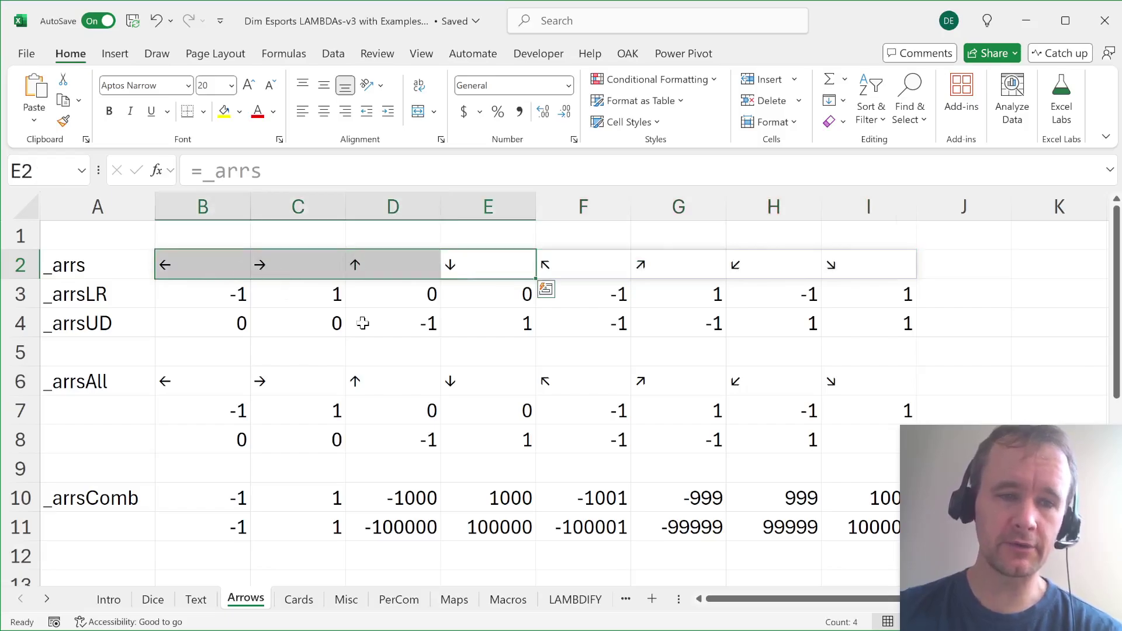
Check the _arrsLR formula in B3 and highlight the entire row 3.
{"action": "left_click", "coordinate": [187, 302]}
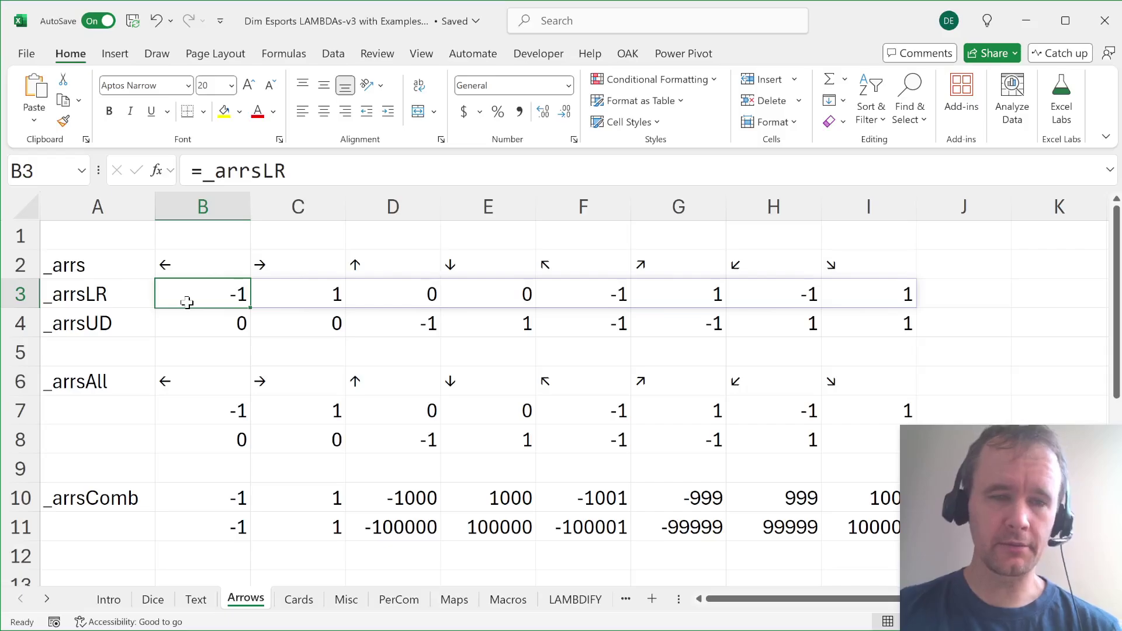
{"action": "key", "text": "shift+space"}
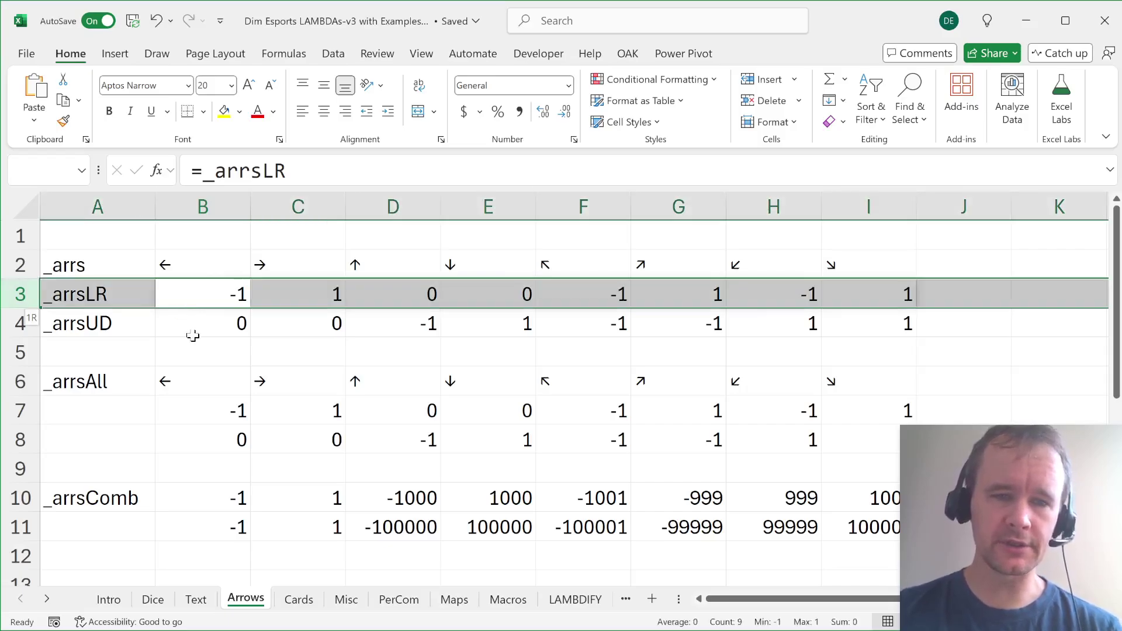
Point out the _arrsLR and _arrsUD labels in A3 and A4, then return to the _arrsLR formula in B3.
{"action": "key", "text": "shift+BackSpace"}
{"action": "left_click_drag", "start_coordinate": [186, 264], "coordinate": [186, 291]}
{"action": "left_click", "coordinate": [86, 294]}
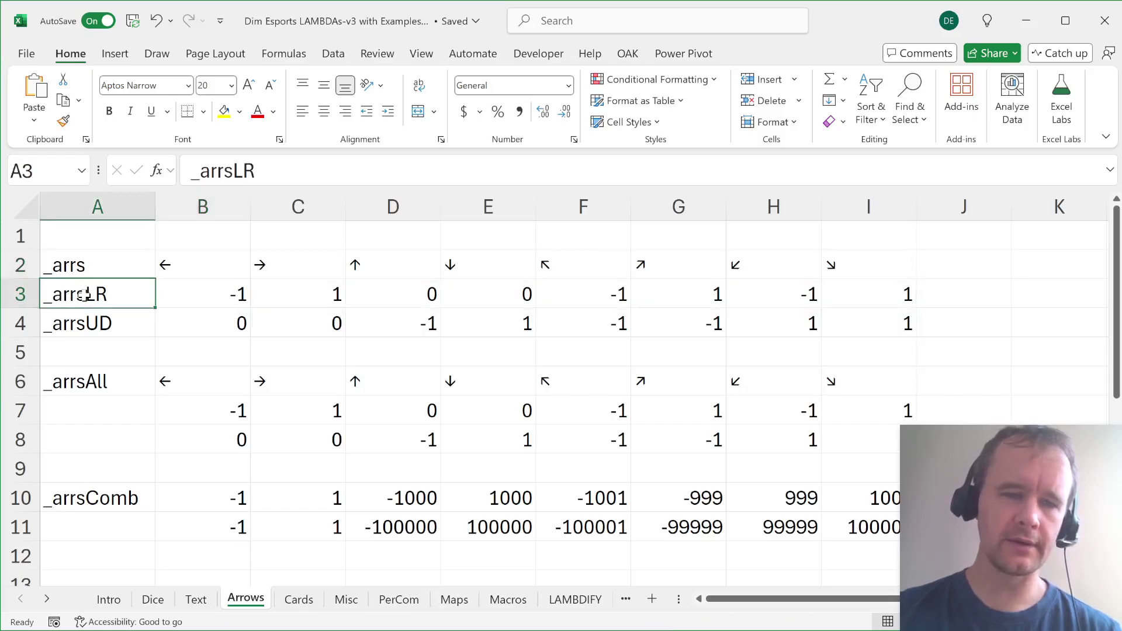
{"action": "key", "text": "Down"}
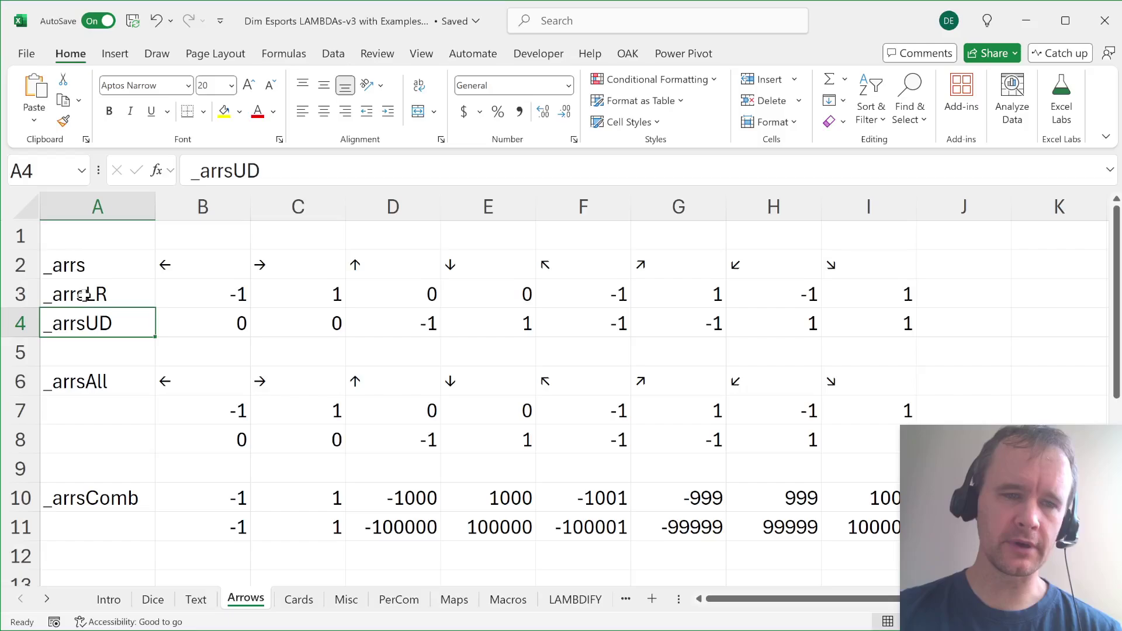
{"action": "key", "text": "Up"}
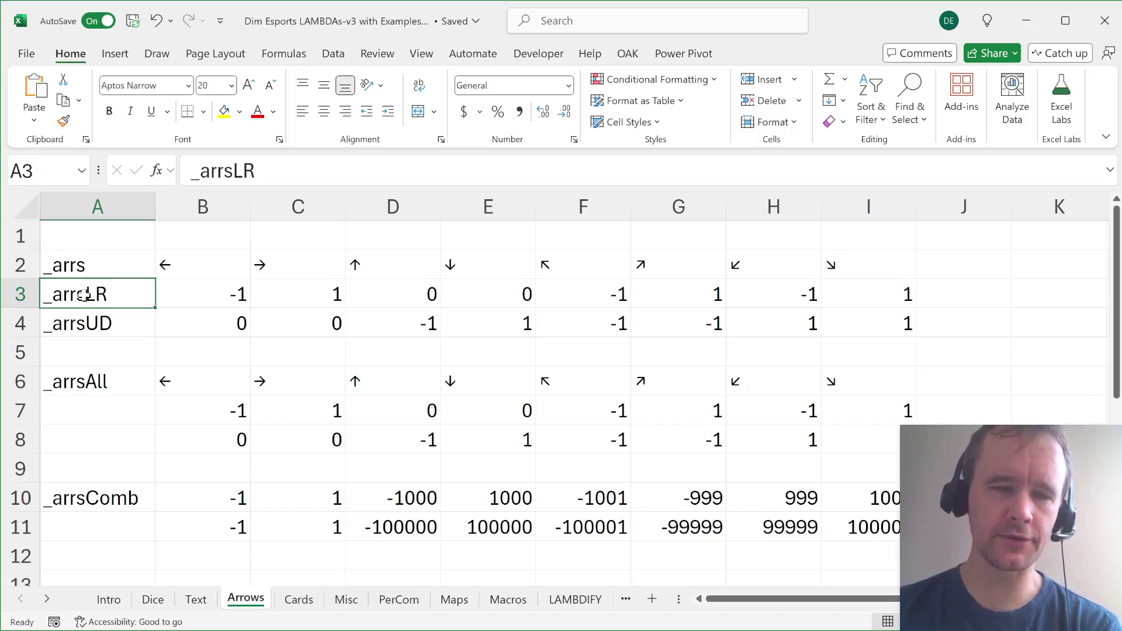
{"action": "key", "text": "Right"}
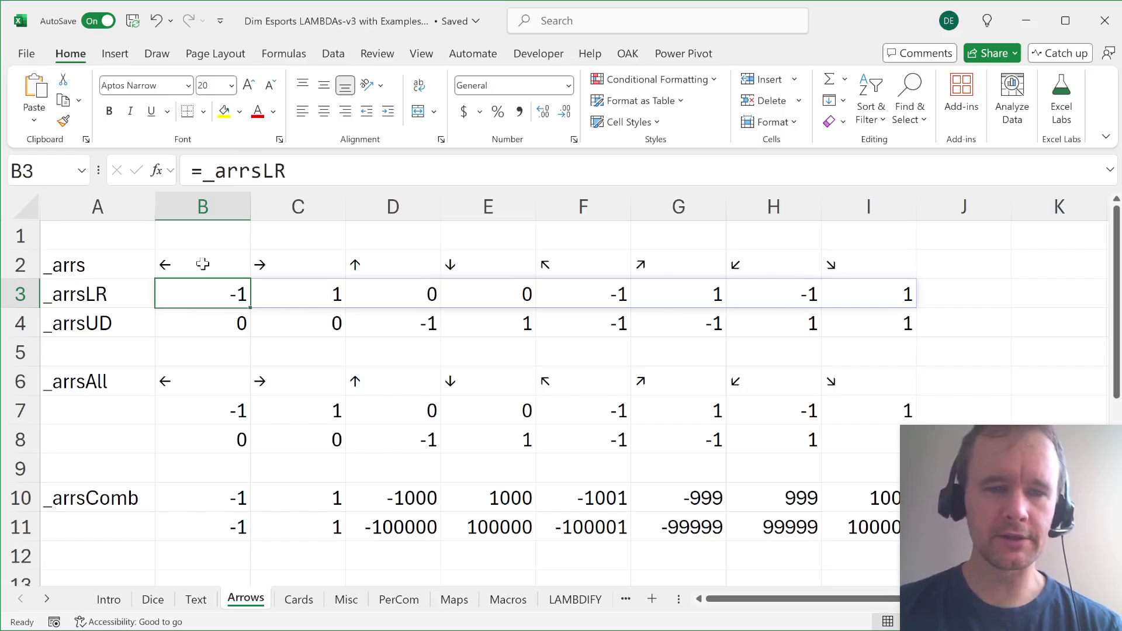
Go through the _arrsLR values in row 3 from B3 to I3, comparing them with the arrows above.
{"action": "left_click_drag", "start_coordinate": [202, 264], "coordinate": [201, 294]}
{"action": "left_click", "coordinate": [202, 295]}
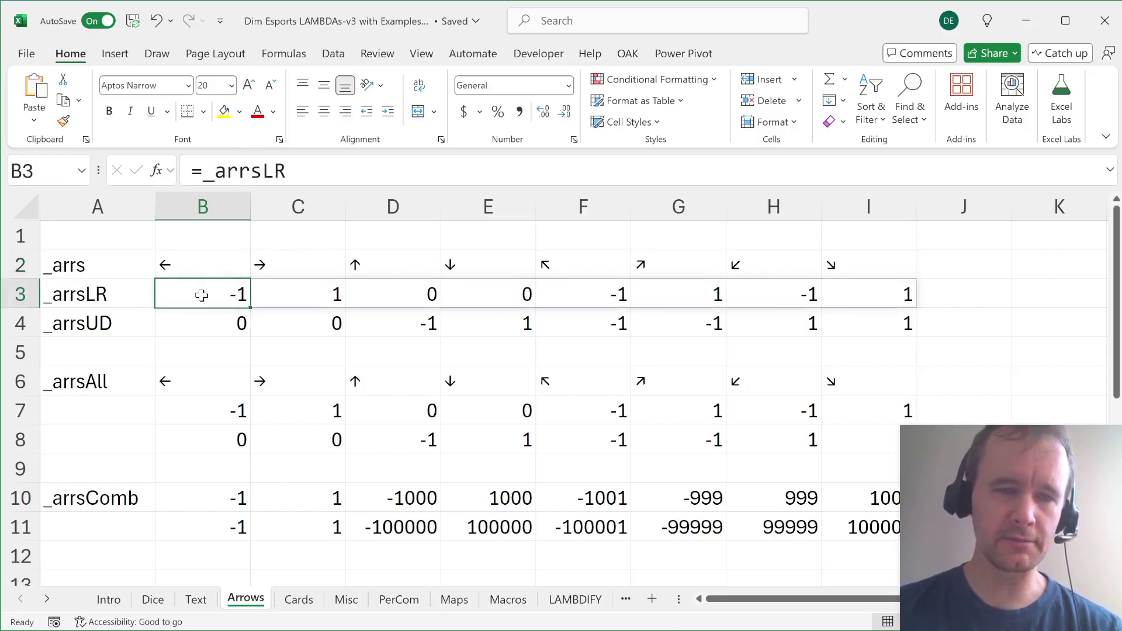
{"action": "left_click", "coordinate": [296, 295]}
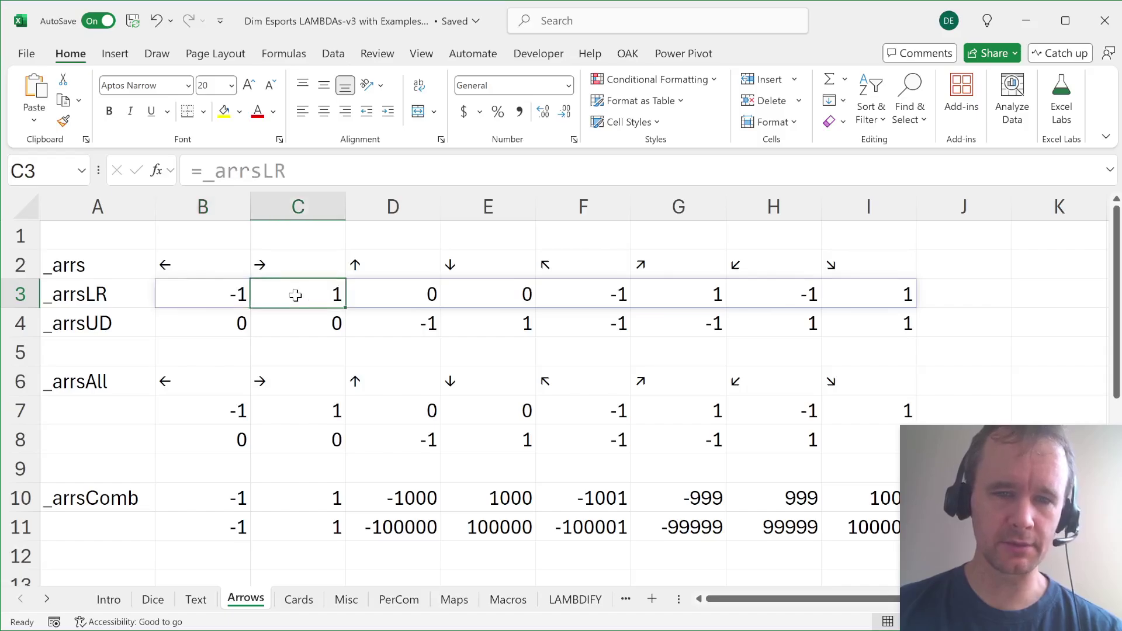
{"action": "left_click_drag", "start_coordinate": [402, 296], "coordinate": [496, 292]}
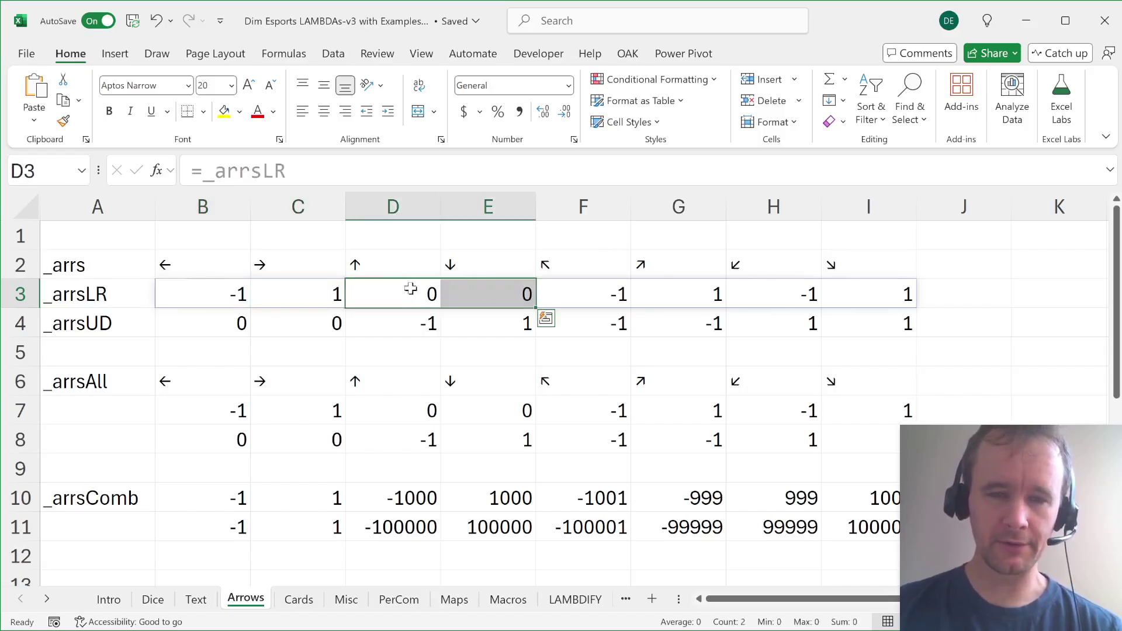
{"action": "left_click", "coordinate": [598, 295]}
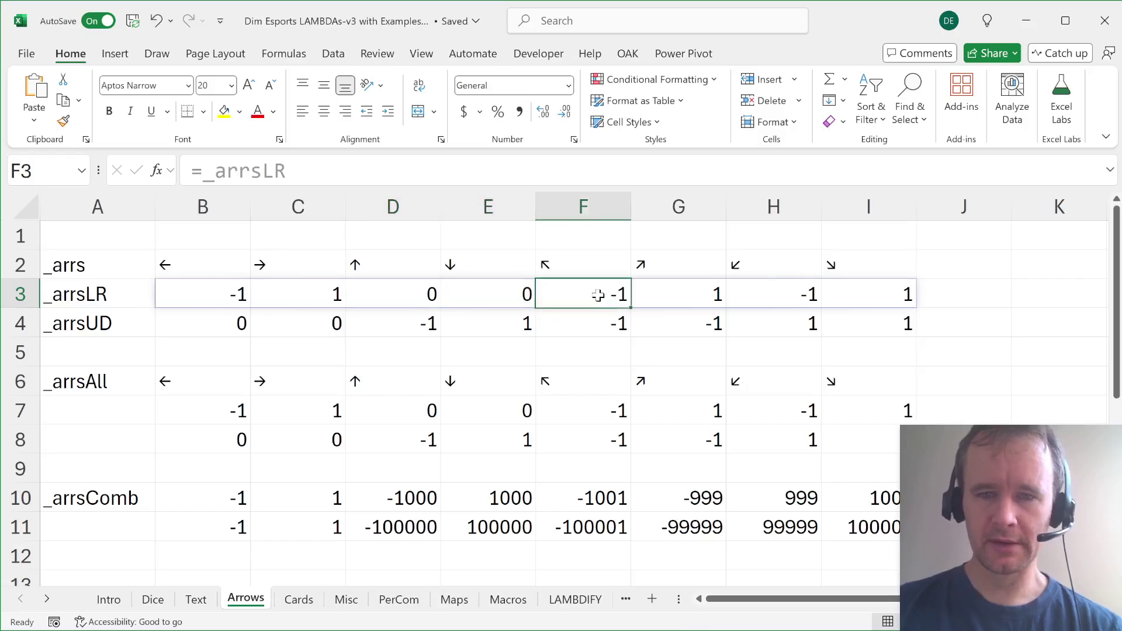
{"action": "left_click", "coordinate": [695, 299]}
{"action": "left_click", "coordinate": [790, 304]}
{"action": "left_click", "coordinate": [868, 299]}
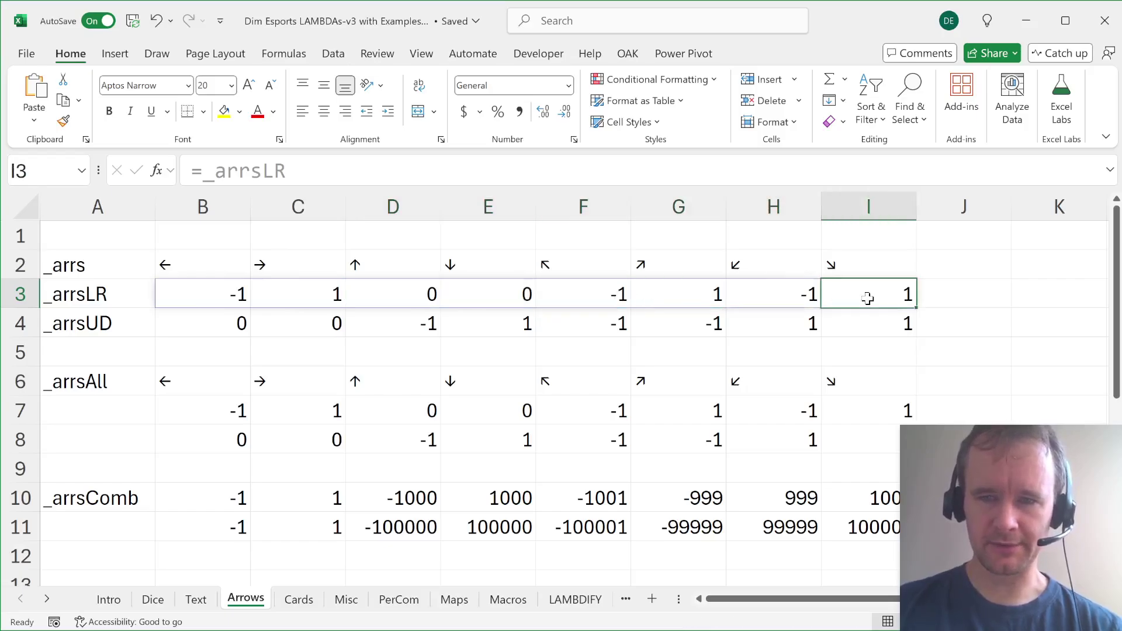
Highlight the _arrsUD values for the horizontal arrows in B4:C4, then check those for the vertical arrows in D4 and E4.
{"action": "left_click_drag", "start_coordinate": [213, 325], "coordinate": [293, 321]}
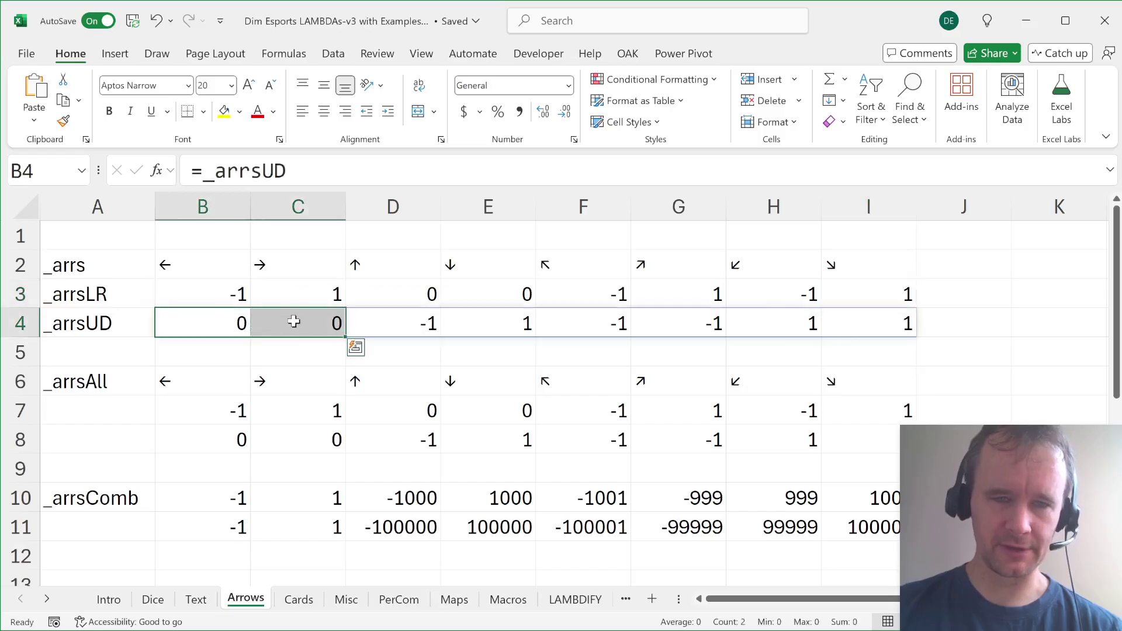
{"action": "left_click", "coordinate": [402, 326]}
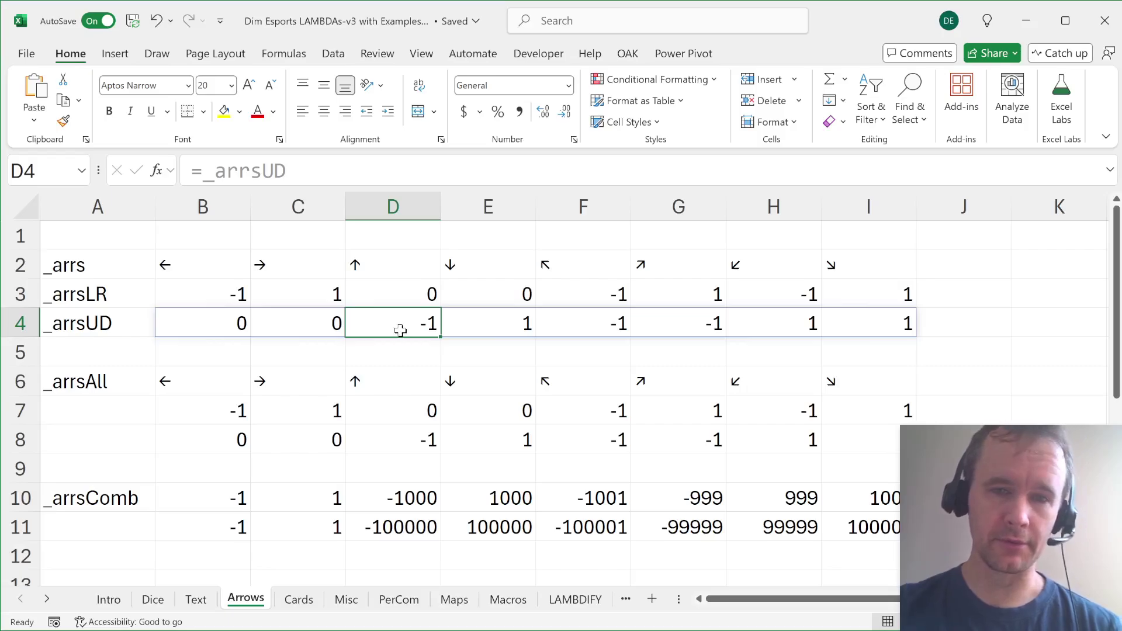
{"action": "left_click", "coordinate": [467, 332]}
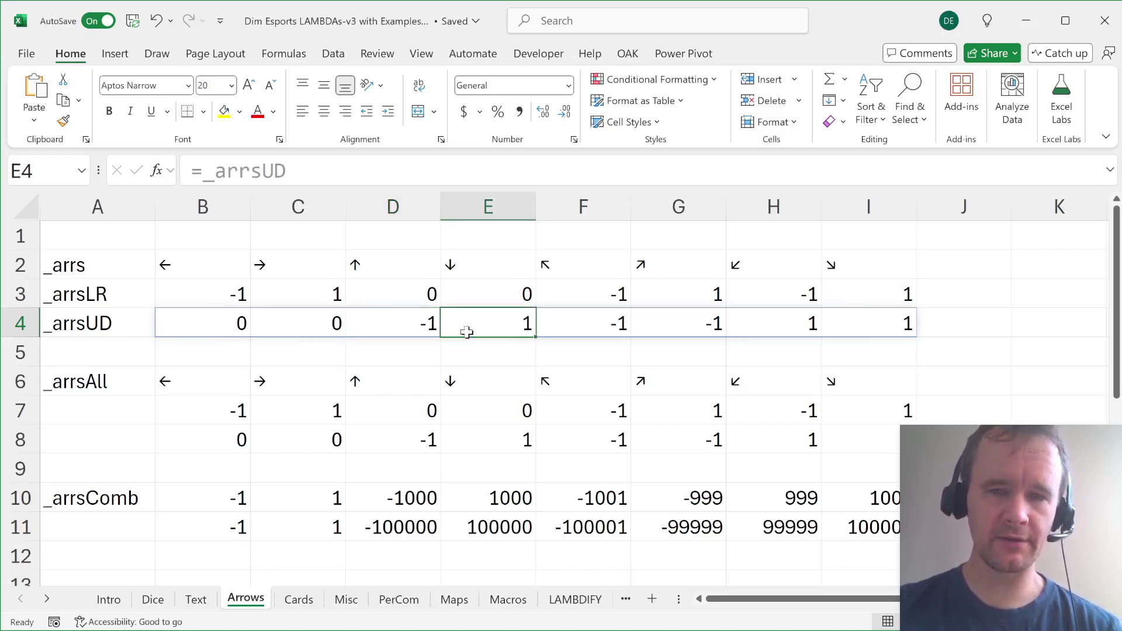
Check the _arrsAll formula in B6 and highlight each of its three spilled rows in turn.
{"action": "left_click", "coordinate": [178, 383]}
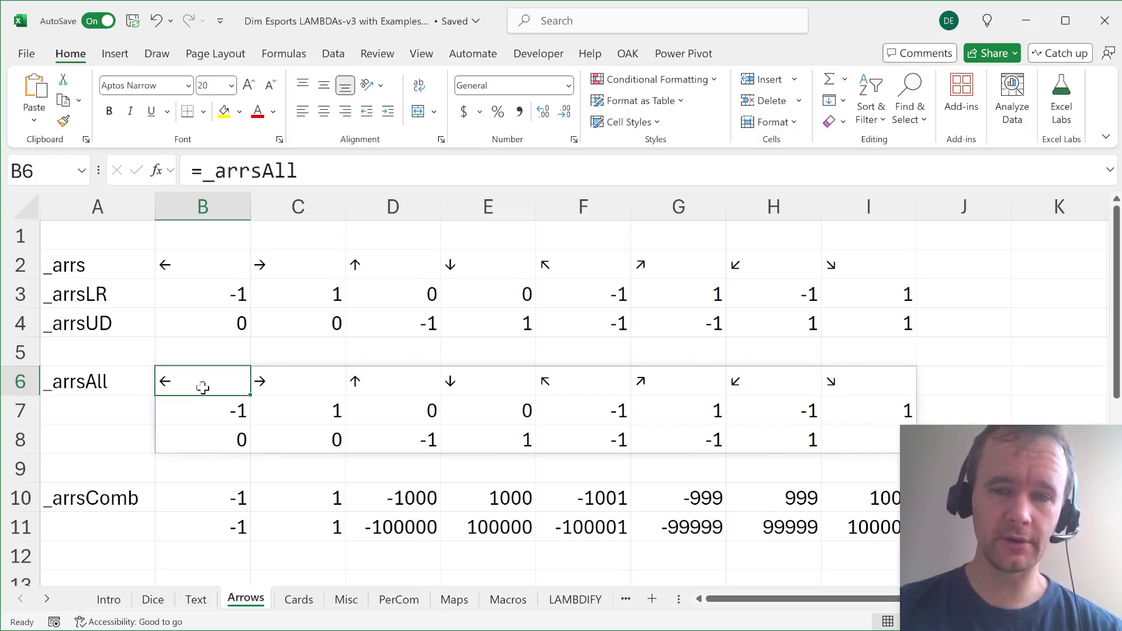
{"action": "key", "text": "ctrl+shift+Right"}
{"action": "key", "text": "Down"}
{"action": "key", "text": "ctrl+shift+Right"}
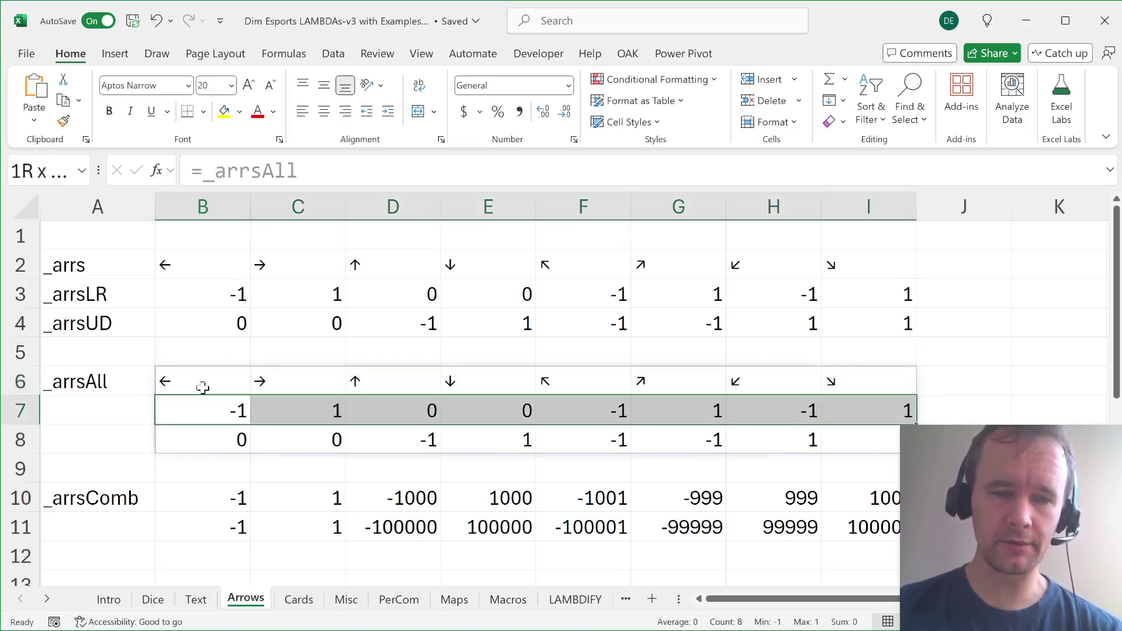
{"action": "key", "text": "Down"}
{"action": "key", "text": "ctrl+shift+Right"}
{"action": "left_click", "coordinate": [202, 388]}
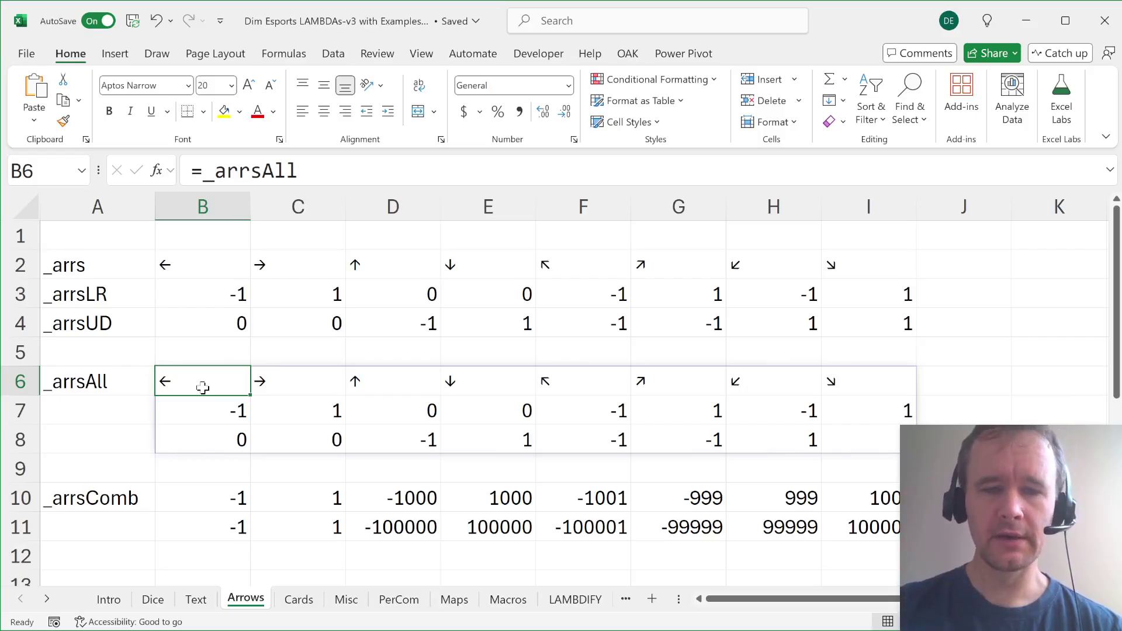
Select the _arrsComb formula in B10 and look up the definition of _arrsComb in the Name Manager, then close it.
{"action": "scroll", "coordinate": [202, 388], "scroll_direction": "down", "scroll_amount": 2}
{"action": "scroll", "coordinate": [202, 388], "scroll_direction": "up", "scroll_amount": 2}
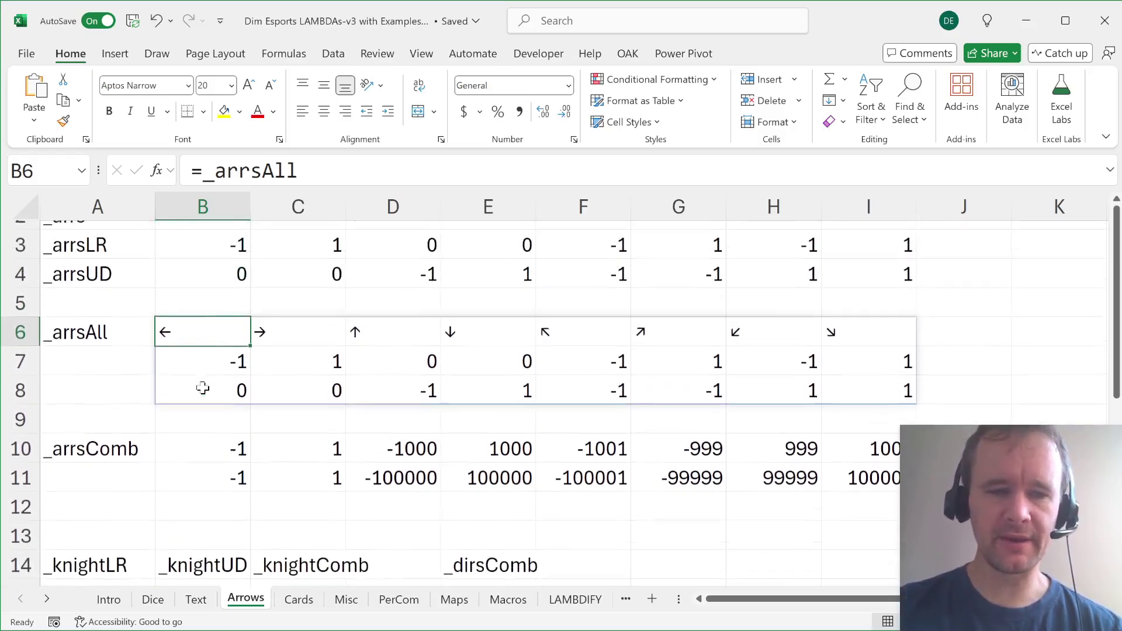
{"action": "scroll", "coordinate": [202, 388], "scroll_direction": "up", "scroll_amount": 1}
{"action": "left_click", "coordinate": [210, 468]}
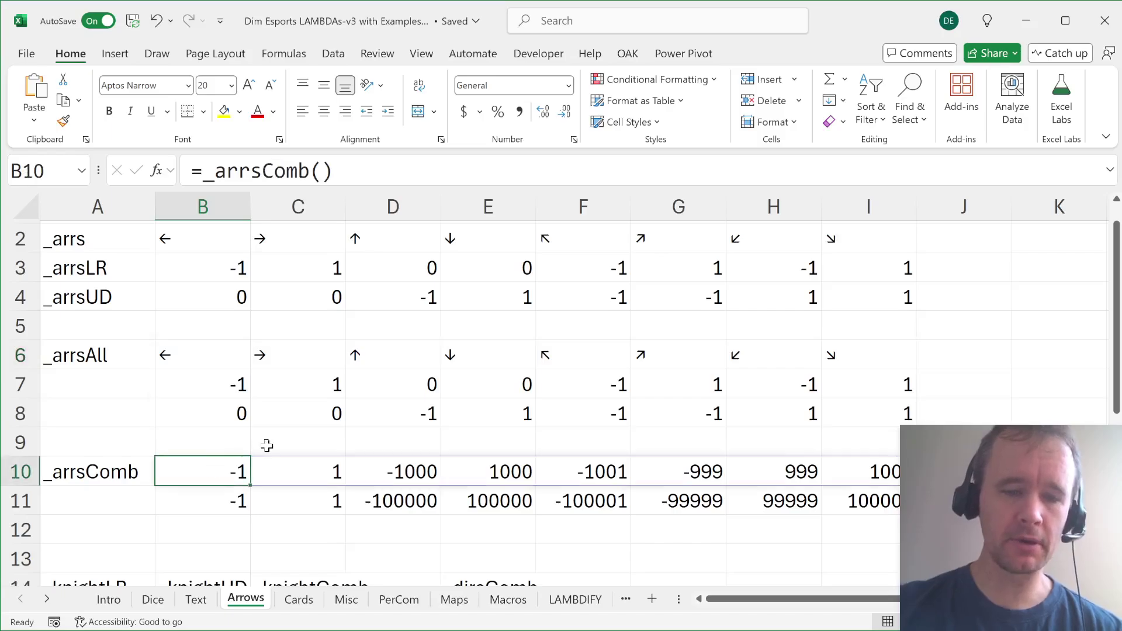
{"action": "key", "text": "ctrl+F3"}
{"action": "key", "text": "Down"}
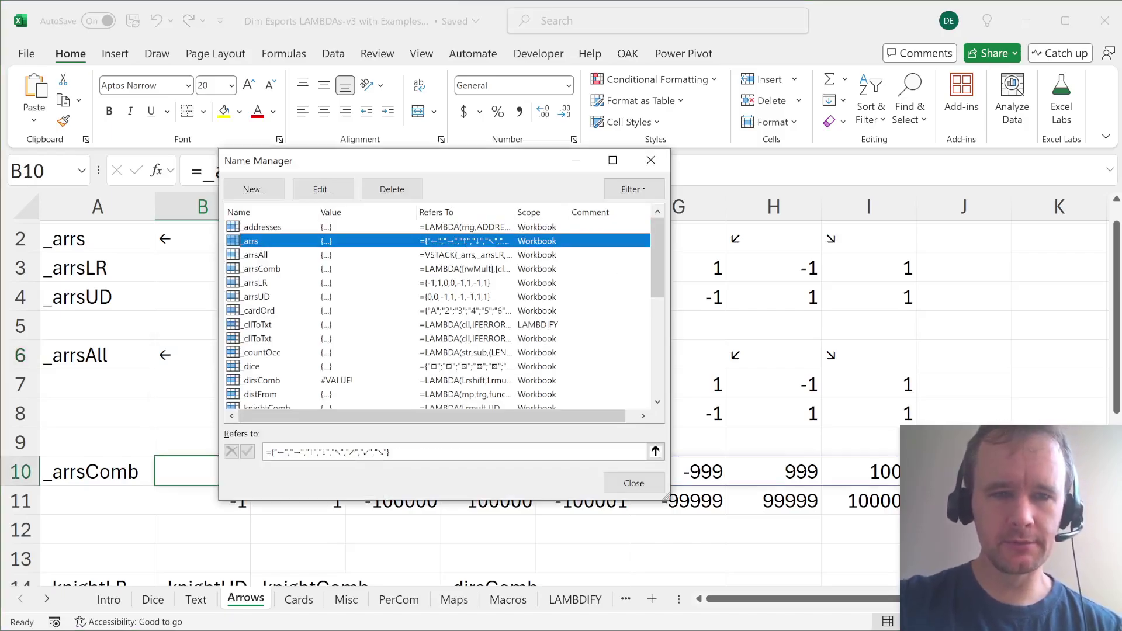
{"action": "key", "text": "Down"}
{"action": "key", "text": "Down"}
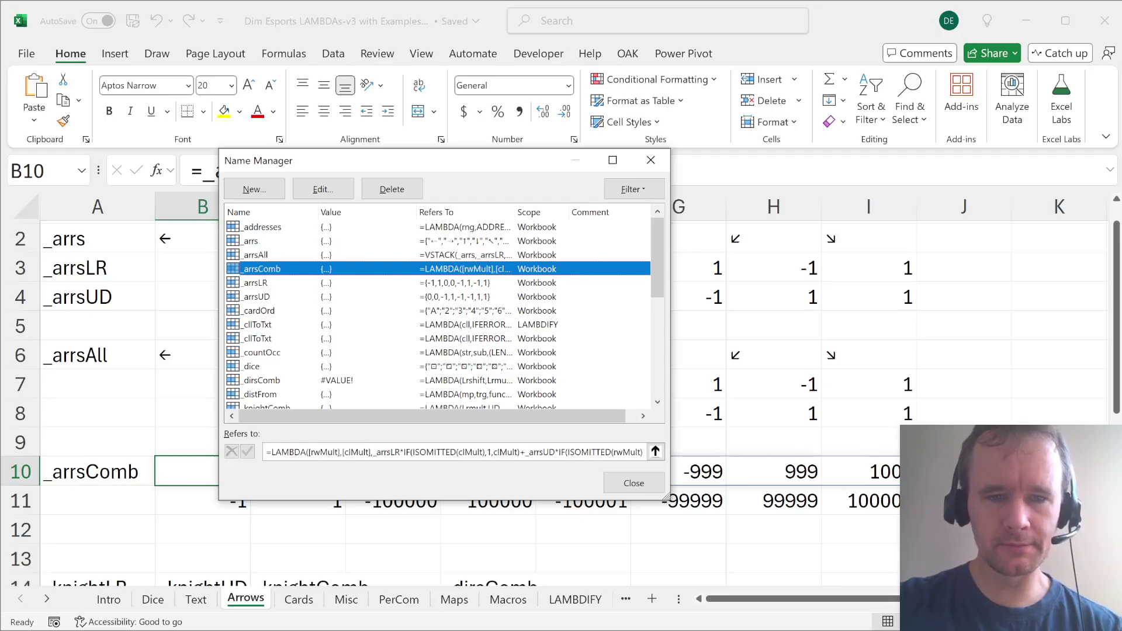
{"action": "key", "text": "Tab"}
{"action": "key", "text": "Escape"}
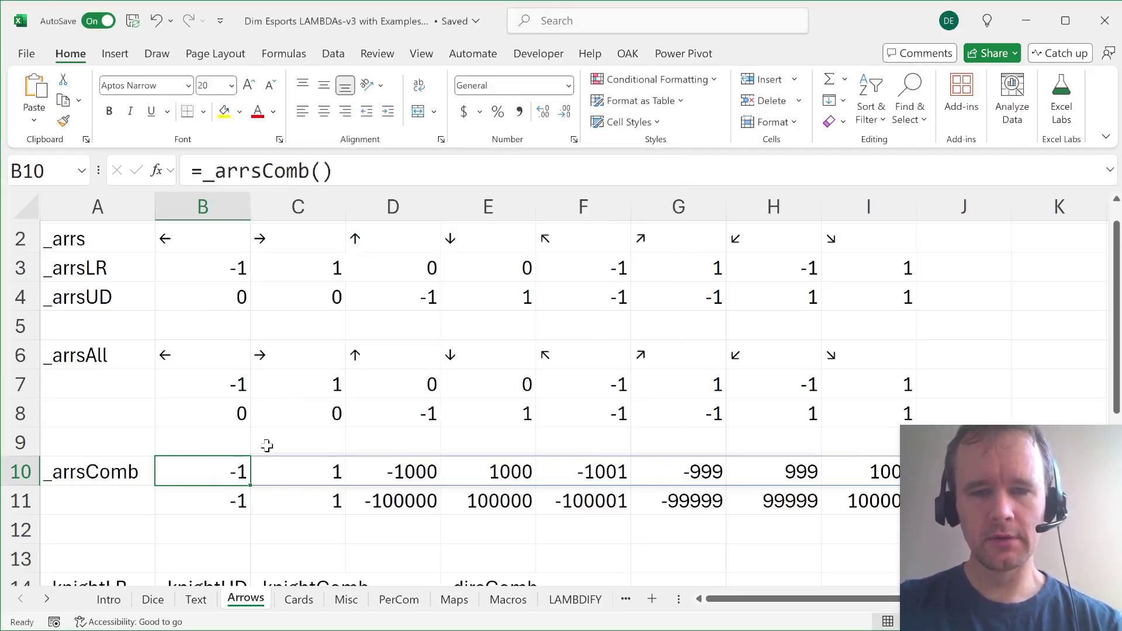
Open the Excel Labs add-in and display its list of the workbook's named functions.
{"action": "key", "text": "Down"}
{"action": "key", "text": "Down"}
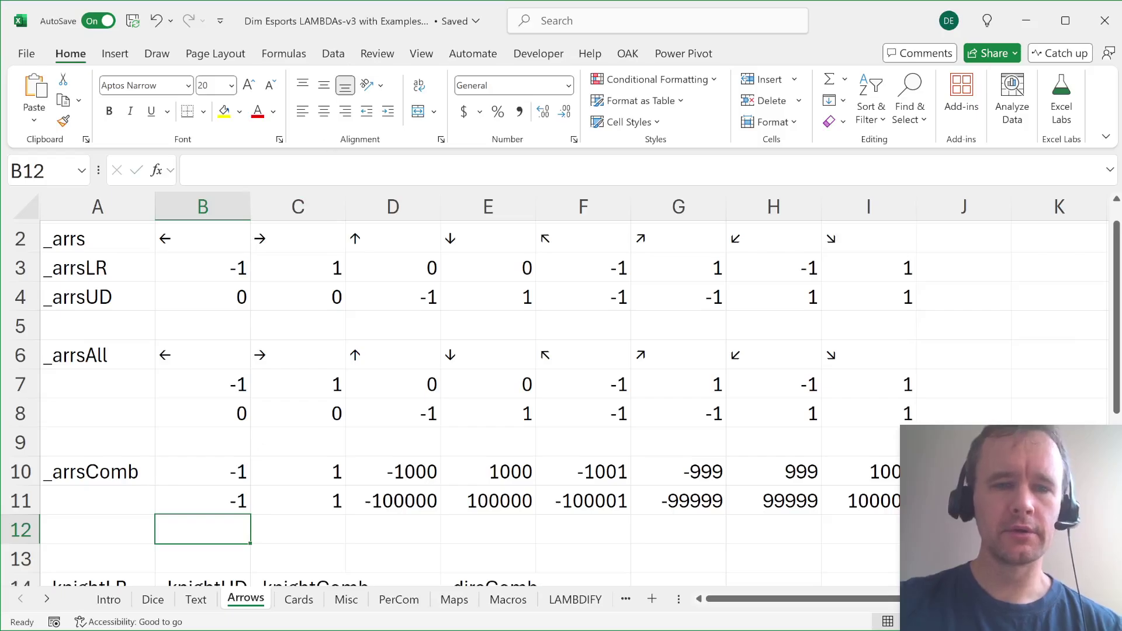
{"action": "left_click", "coordinate": [1061, 97]}
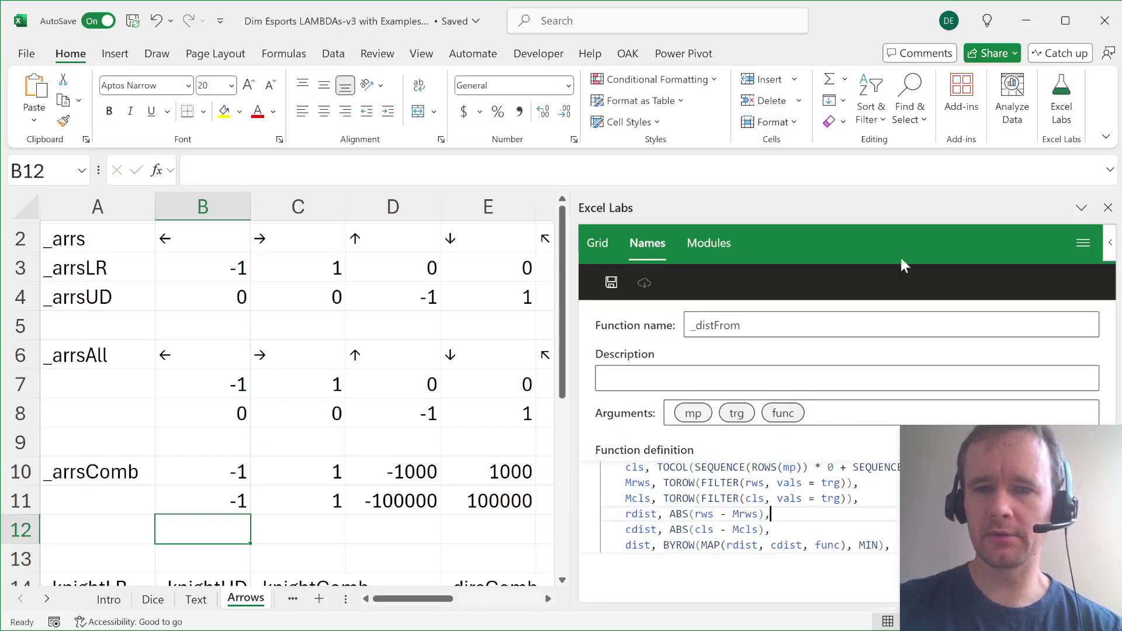
{"action": "left_click", "coordinate": [1108, 208]}
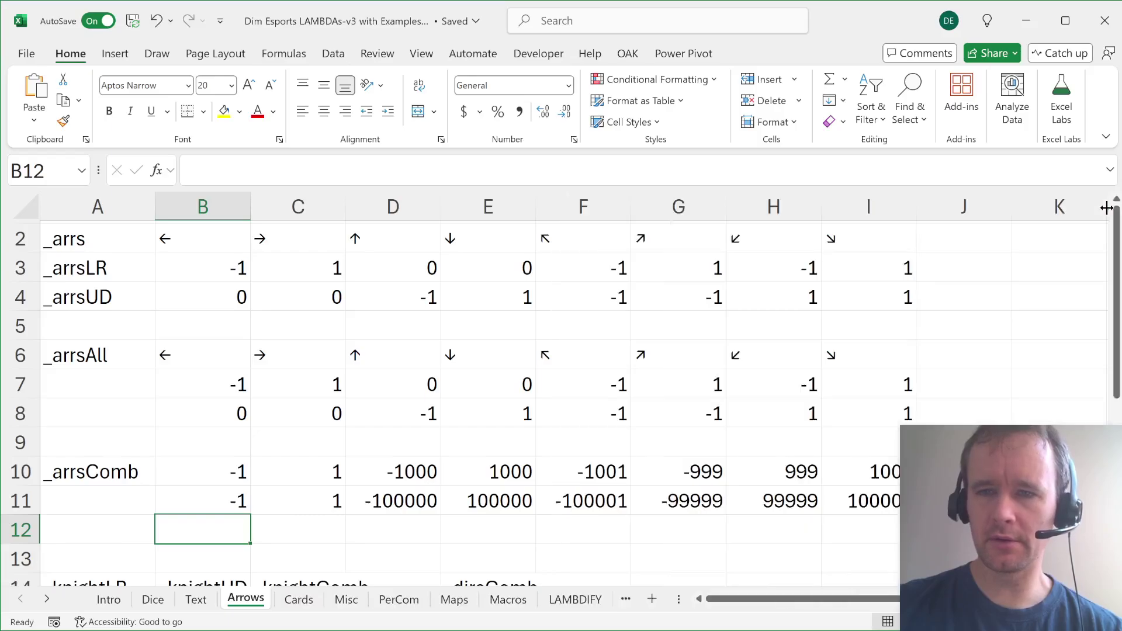
{"action": "left_click", "coordinate": [1061, 96]}
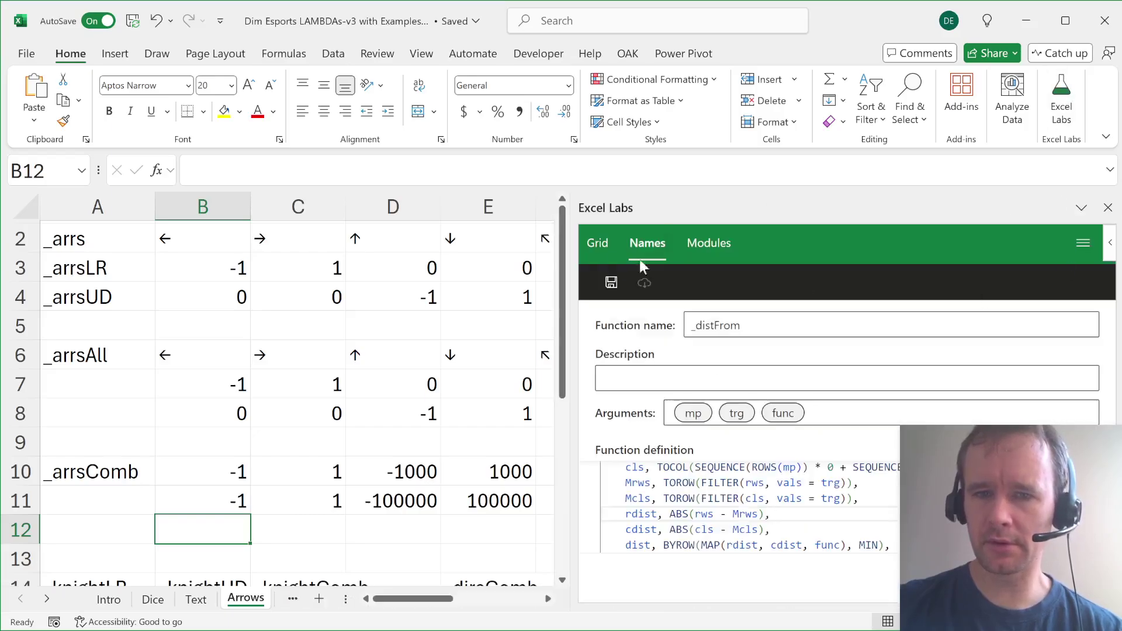
{"action": "left_click", "coordinate": [1083, 247]}
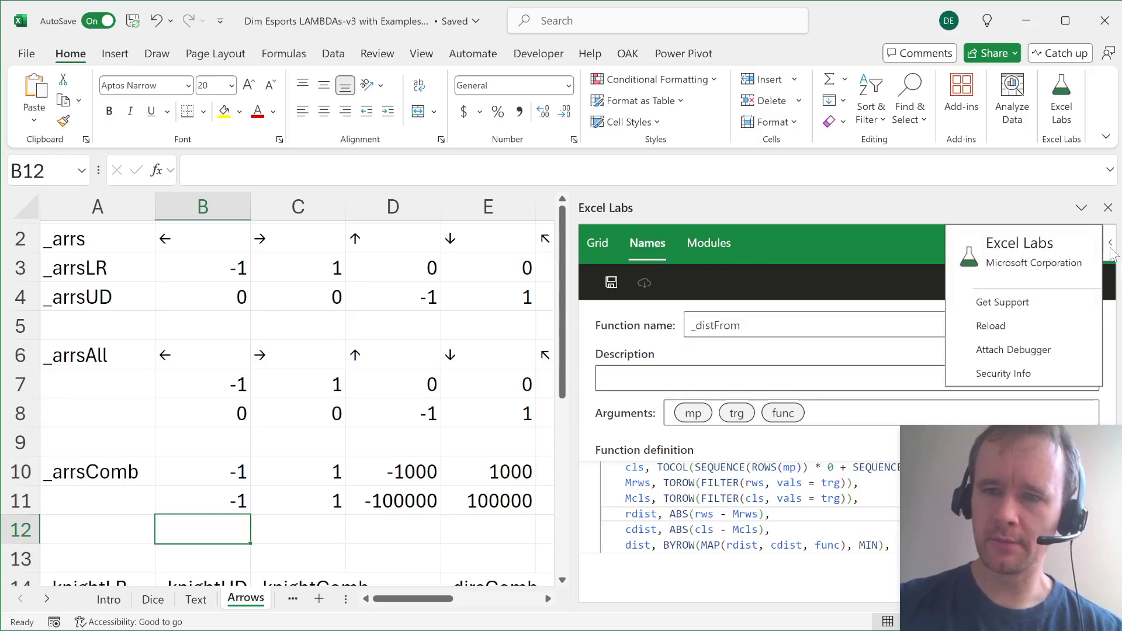
{"action": "left_click", "coordinate": [599, 246]}
{"action": "left_click", "coordinate": [640, 256]}
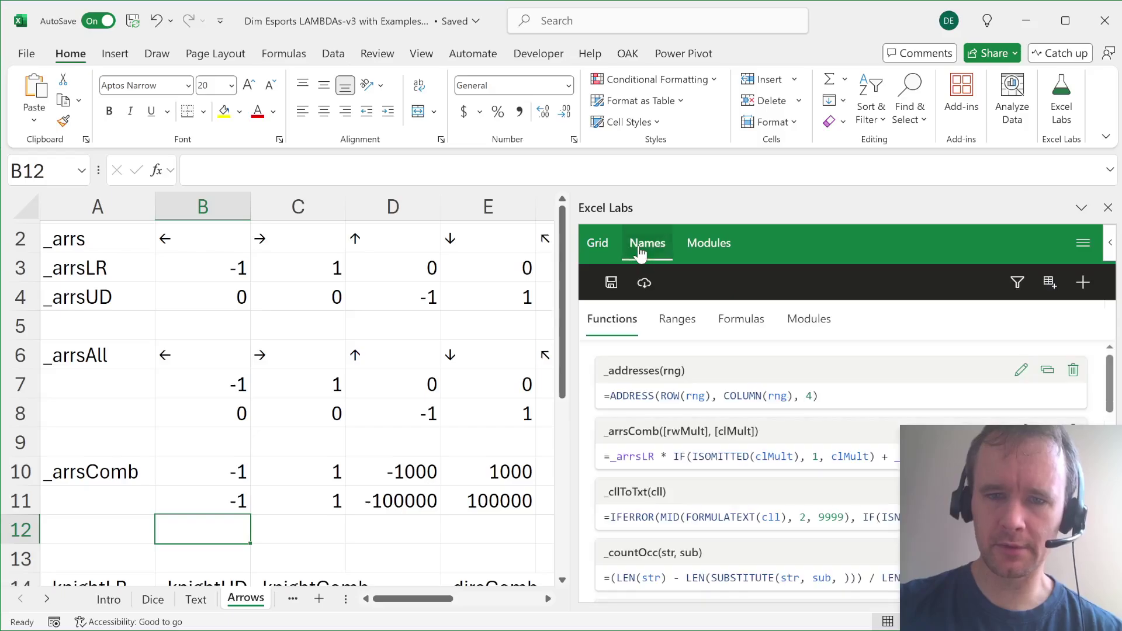
Find _arrsComb in the Excel Labs function list and open its definition in the editor.
{"action": "scroll", "coordinate": [704, 437], "scroll_direction": "down", "scroll_amount": 3}
{"action": "scroll", "coordinate": [704, 437], "scroll_direction": "up", "scroll_amount": 3}
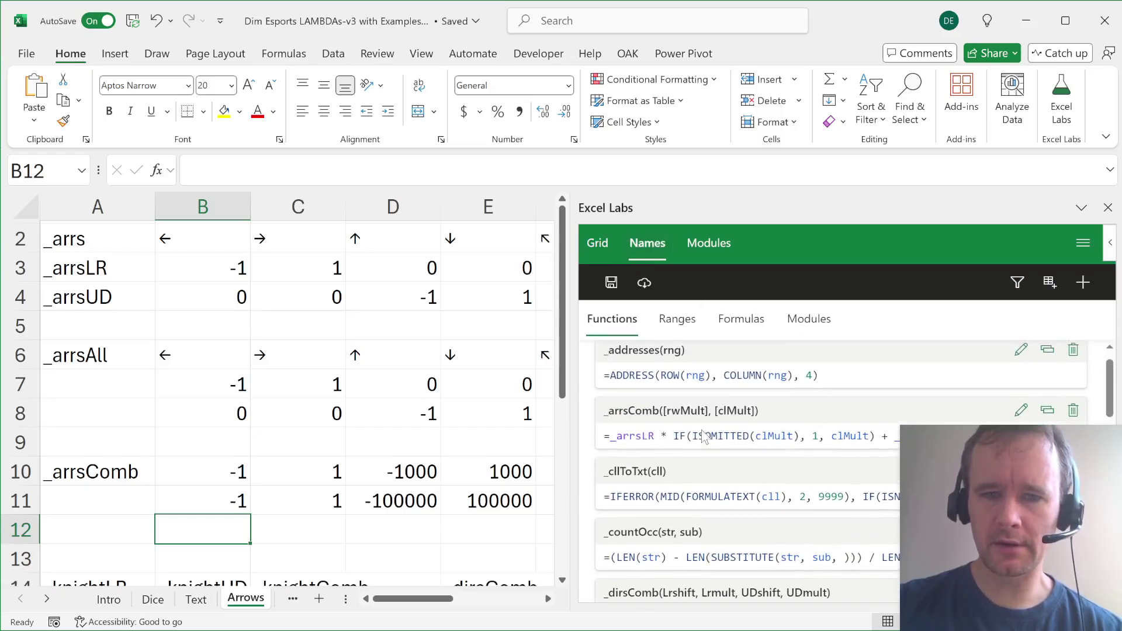
{"action": "scroll", "coordinate": [704, 437], "scroll_direction": "down", "scroll_amount": 1}
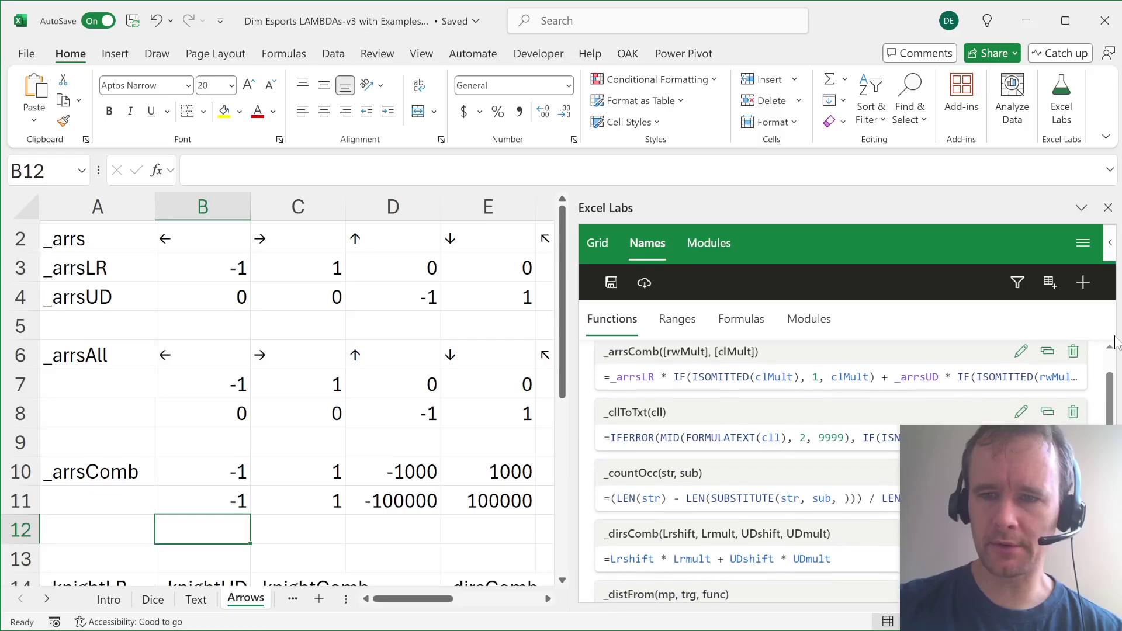
{"action": "left_click", "coordinate": [1021, 352]}
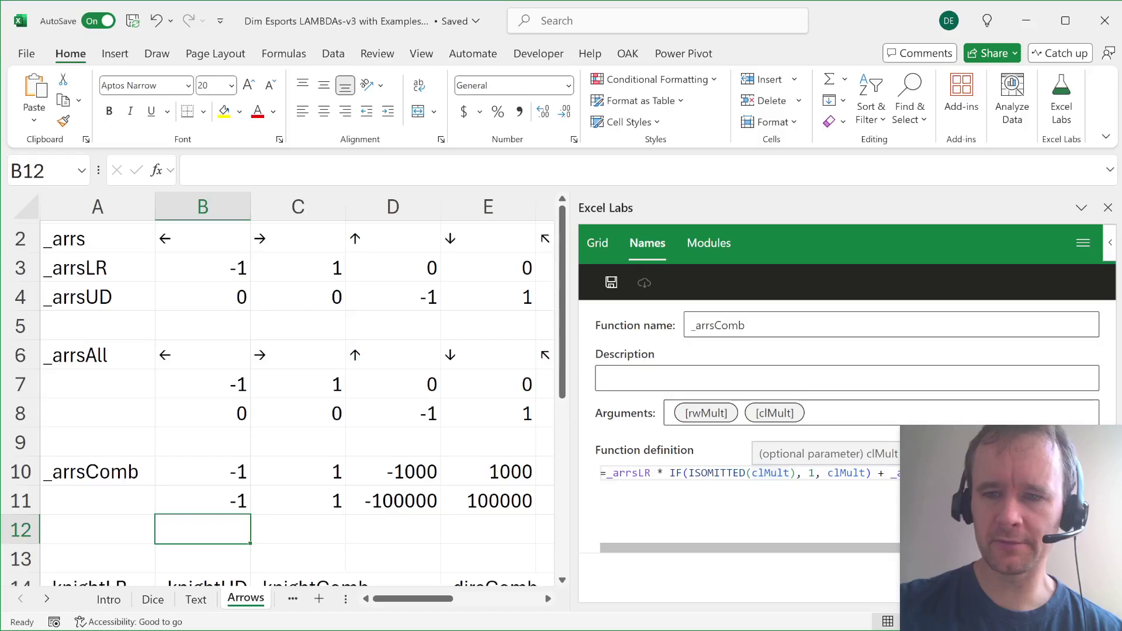
{"action": "left_click", "coordinate": [688, 473]}
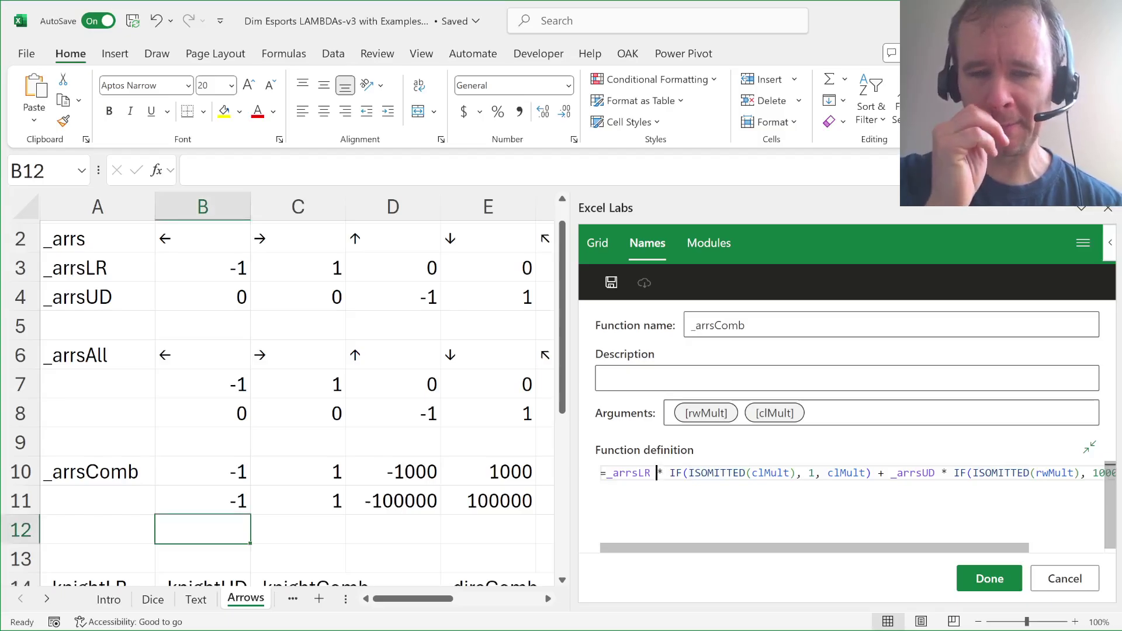
Select B10 and examine the _arrsComb definition, highlighting _arrsLR, clMult with its default 1, and rwMult with its default 1000.
{"action": "left_click", "coordinate": [226, 470]}
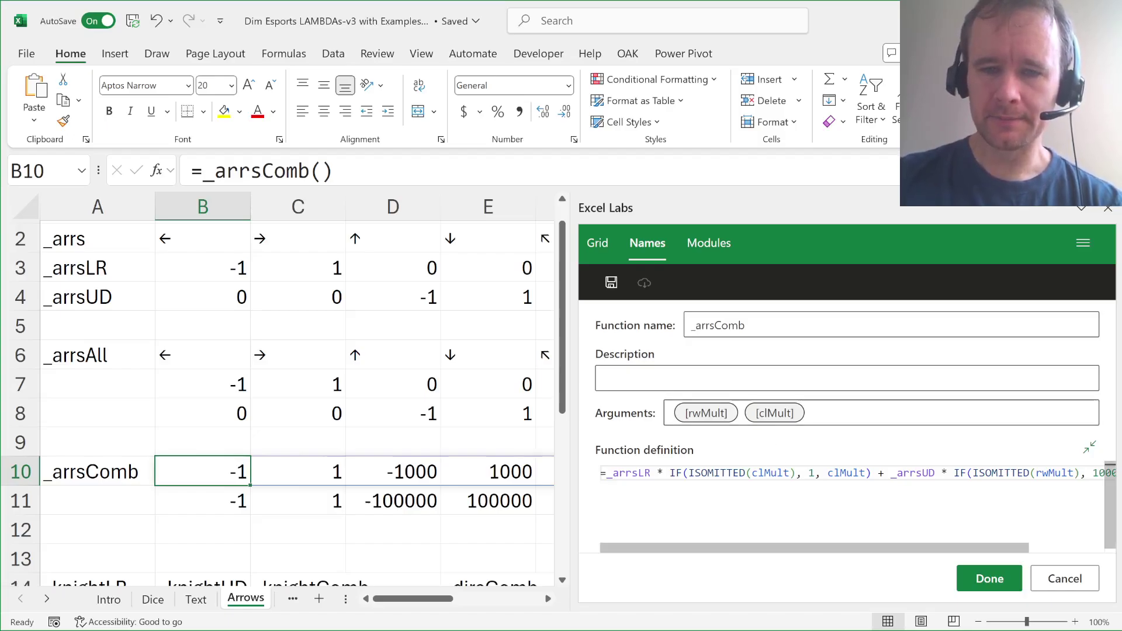
{"action": "double_click", "coordinate": [630, 473]}
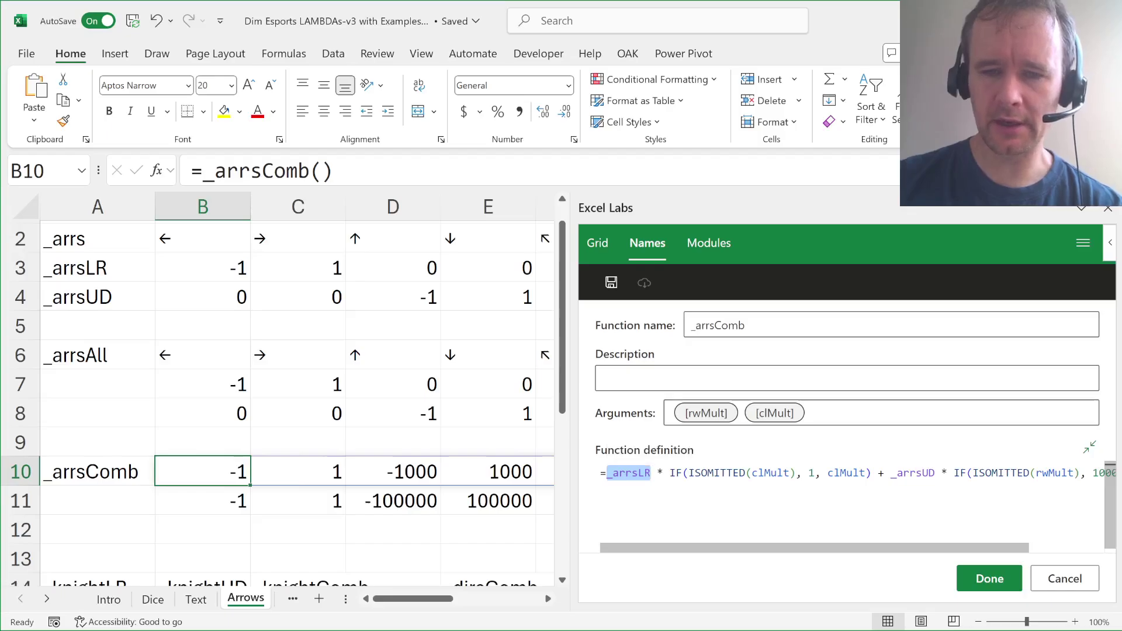
{"action": "double_click", "coordinate": [863, 473]}
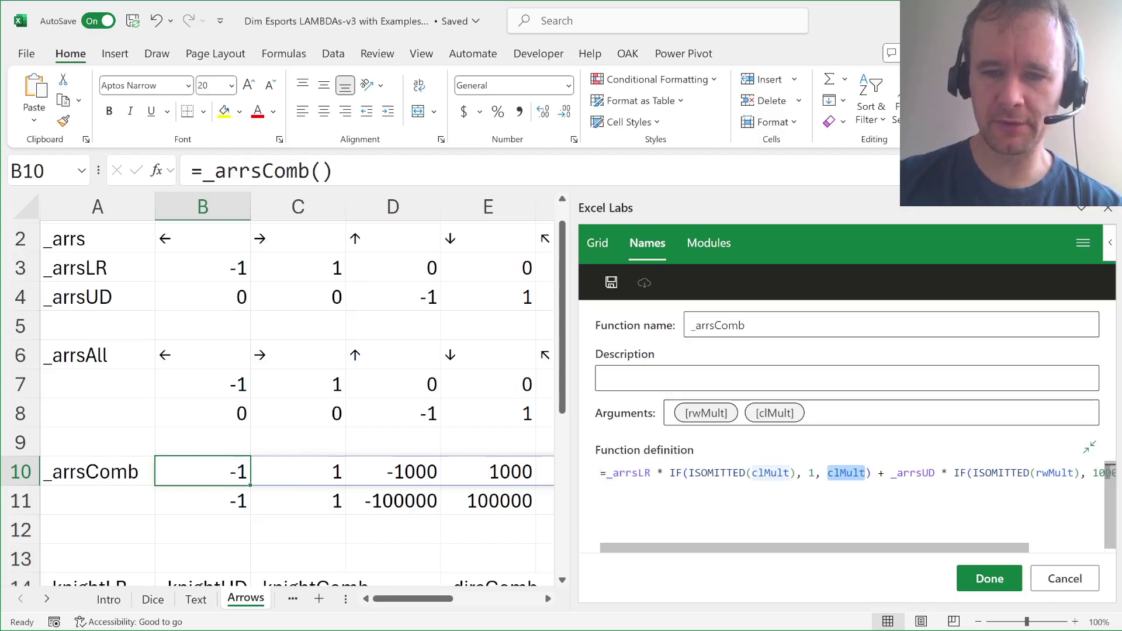
{"action": "double_click", "coordinate": [811, 473]}
{"action": "scroll", "coordinate": [847, 473], "scroll_direction": "right", "scroll_amount": 5}
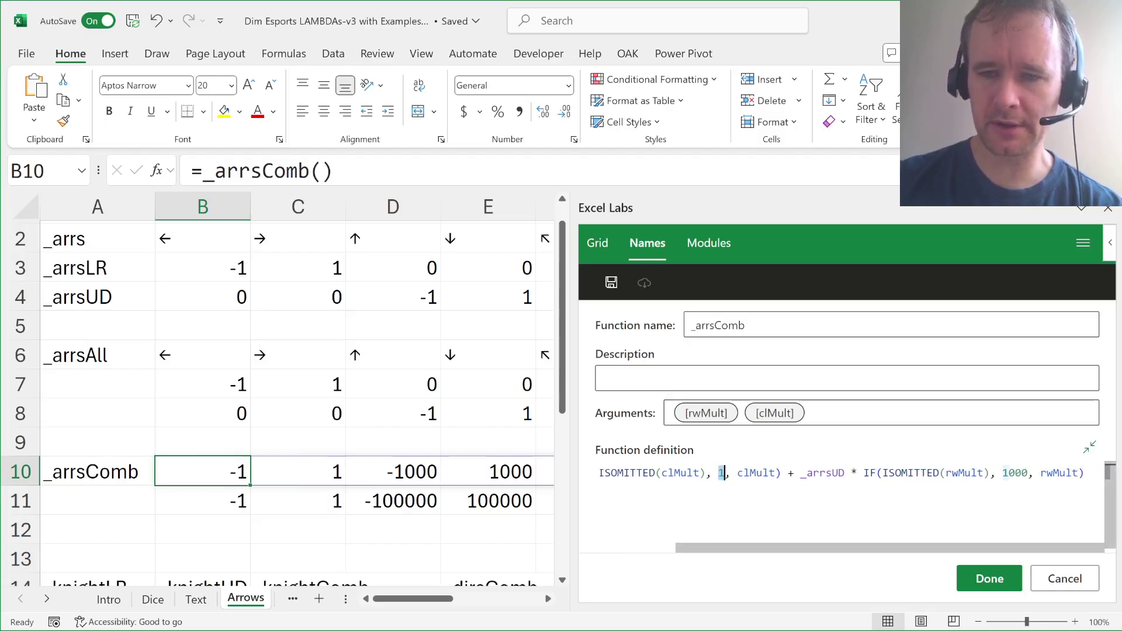
{"action": "double_click", "coordinate": [1059, 472]}
{"action": "double_click", "coordinate": [1016, 472]}
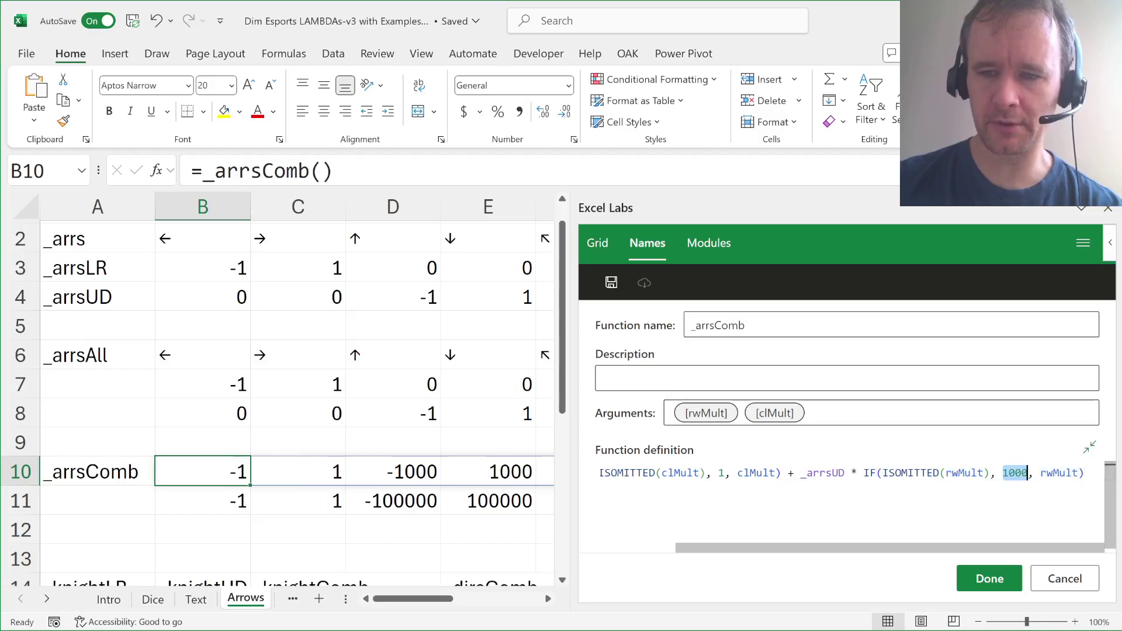
Close the Excel Labs pane and examine the _rwClNm formula in G10 on the Maps sheet.
{"action": "left_click", "coordinate": [1107, 210]}
{"action": "left_click", "coordinate": [454, 599]}
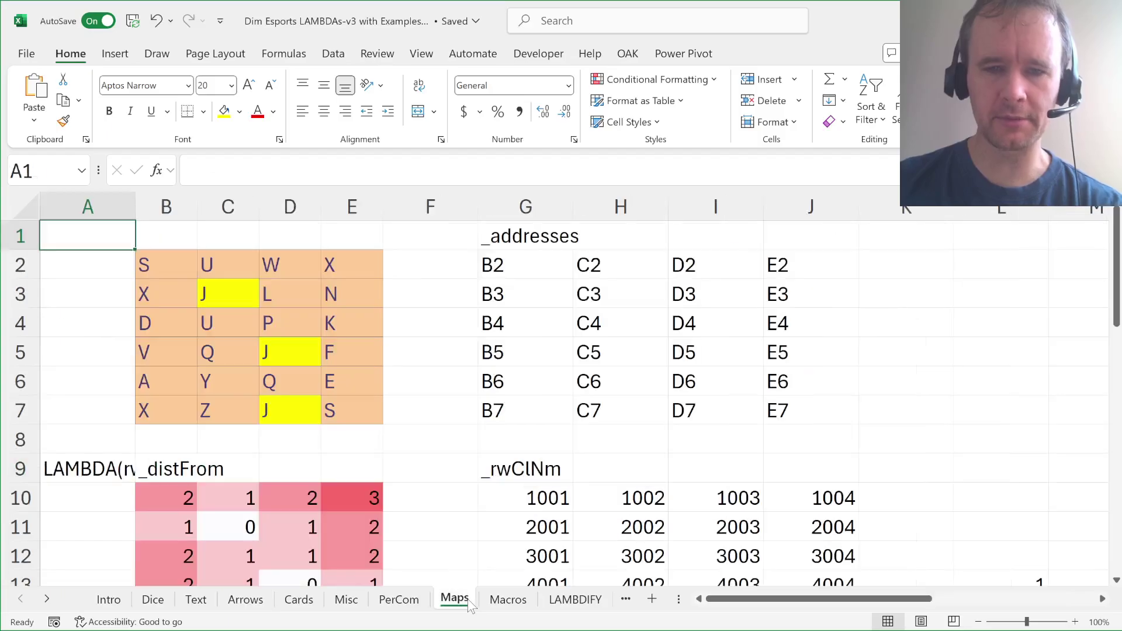
{"action": "left_click", "coordinate": [535, 489]}
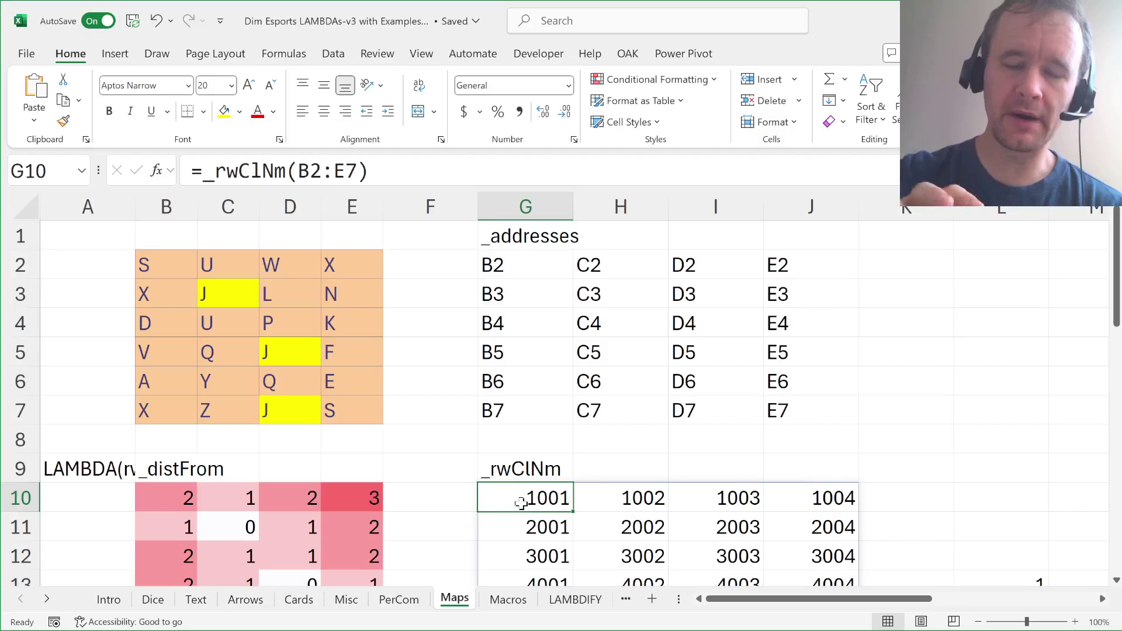
Return to the Arrows sheet and examine the _knightLR, _knightUD and _knightComb arrays in A15:C22.
{"action": "left_click", "coordinate": [250, 606]}
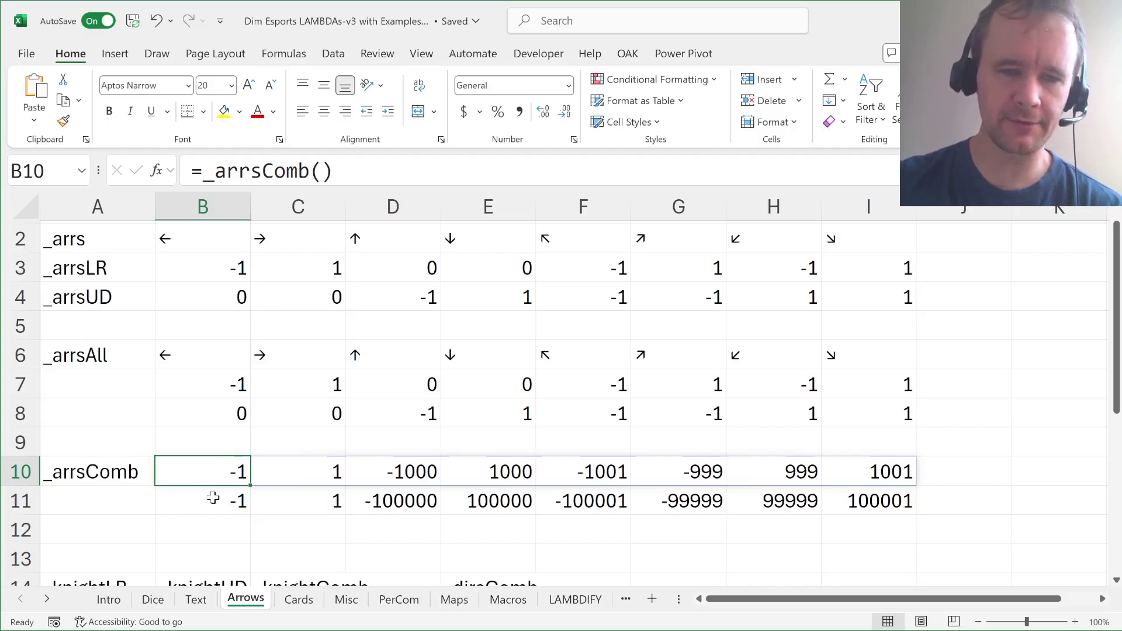
{"action": "scroll", "coordinate": [239, 485], "scroll_direction": "down", "scroll_amount": 3}
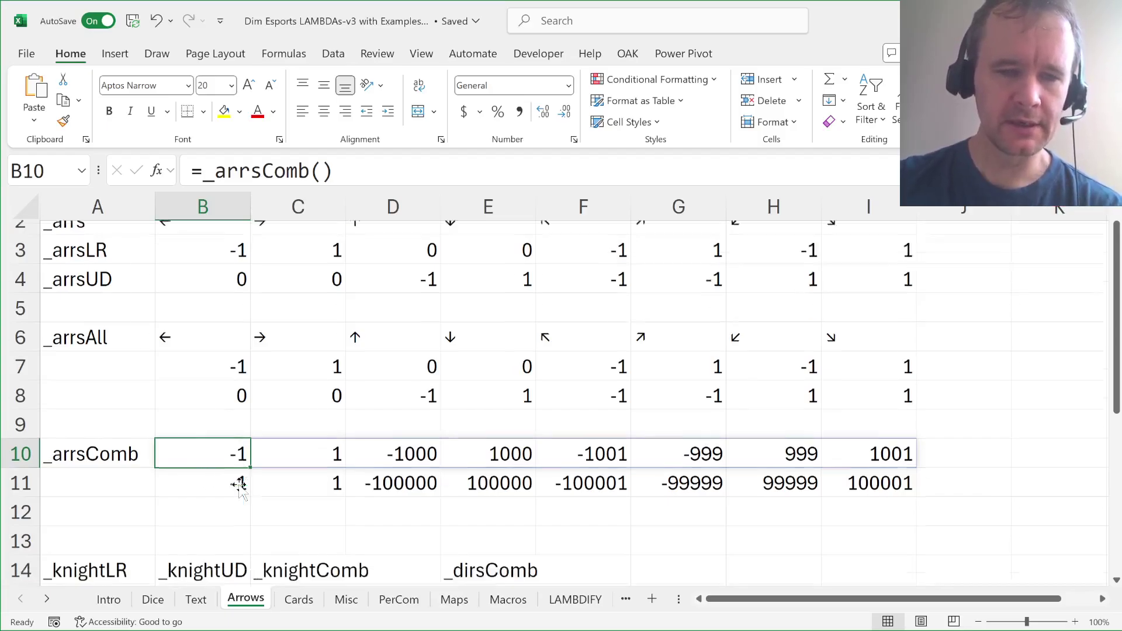
{"action": "left_click", "coordinate": [118, 350]}
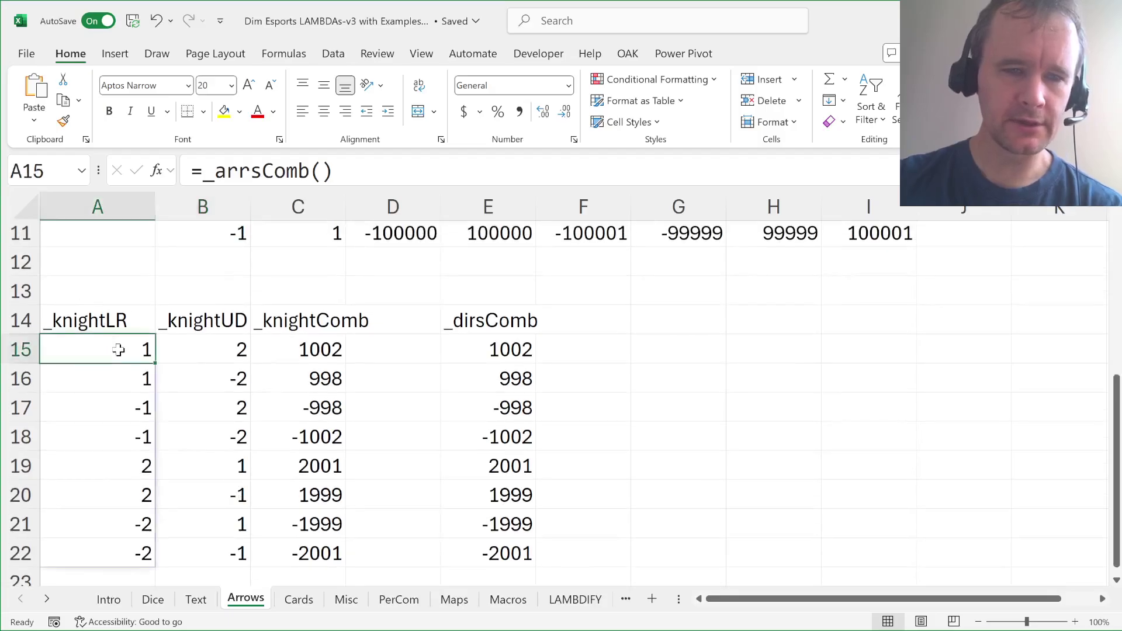
{"action": "scroll", "coordinate": [118, 350], "scroll_direction": "up", "scroll_amount": 4}
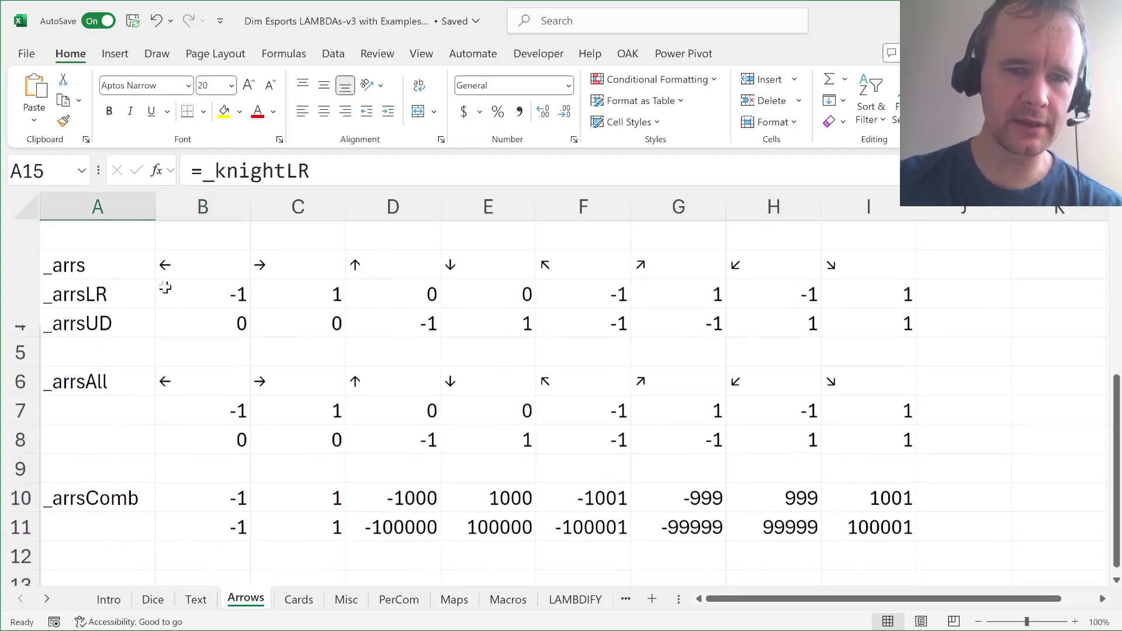
{"action": "scroll", "coordinate": [348, 329], "scroll_direction": "down", "scroll_amount": 4}
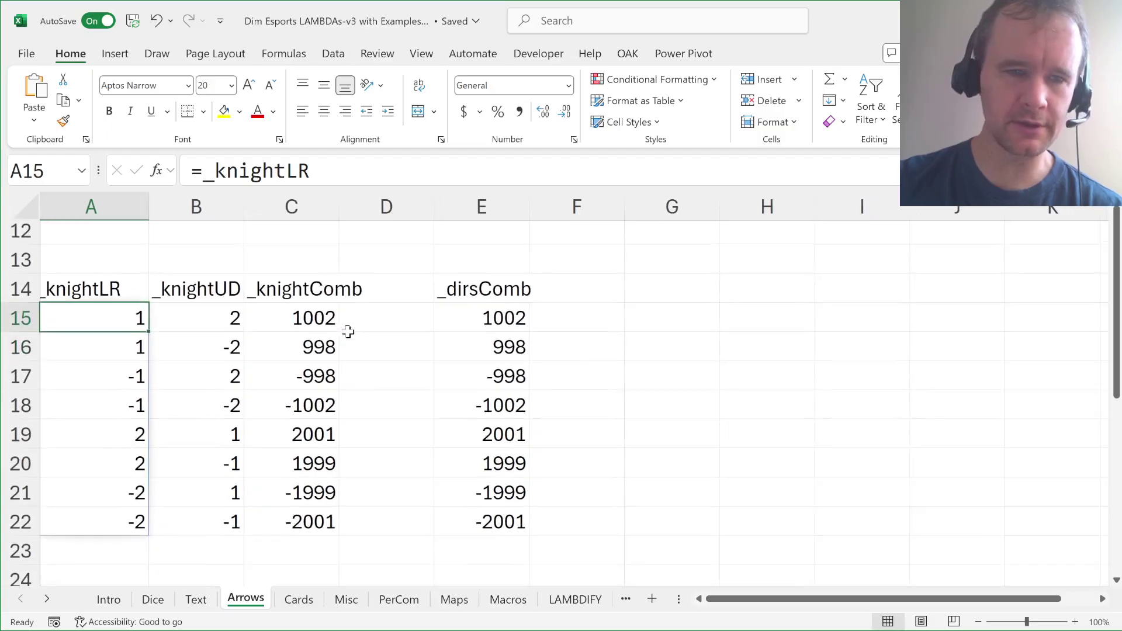
{"action": "left_click_drag", "start_coordinate": [130, 325], "coordinate": [132, 531]}
{"action": "left_click_drag", "start_coordinate": [218, 326], "coordinate": [209, 532]}
{"action": "left_click_drag", "start_coordinate": [313, 324], "coordinate": [301, 542]}
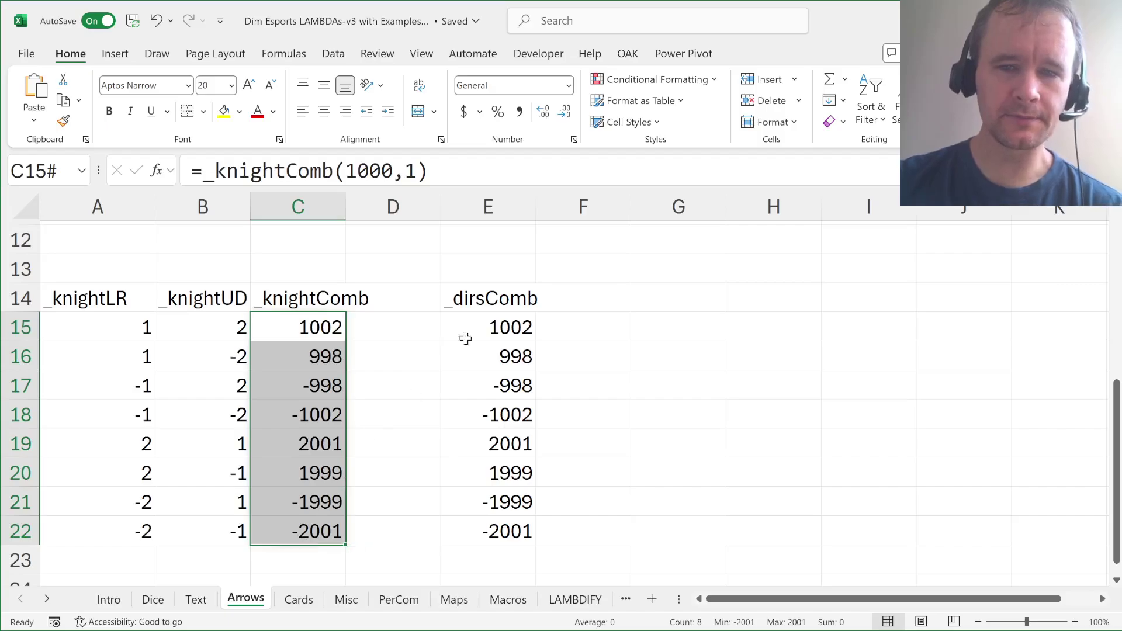
Examine the _dirsComb formula in E15 and its argument hints, leaving the formula unedited.
{"action": "left_click", "coordinate": [516, 331]}
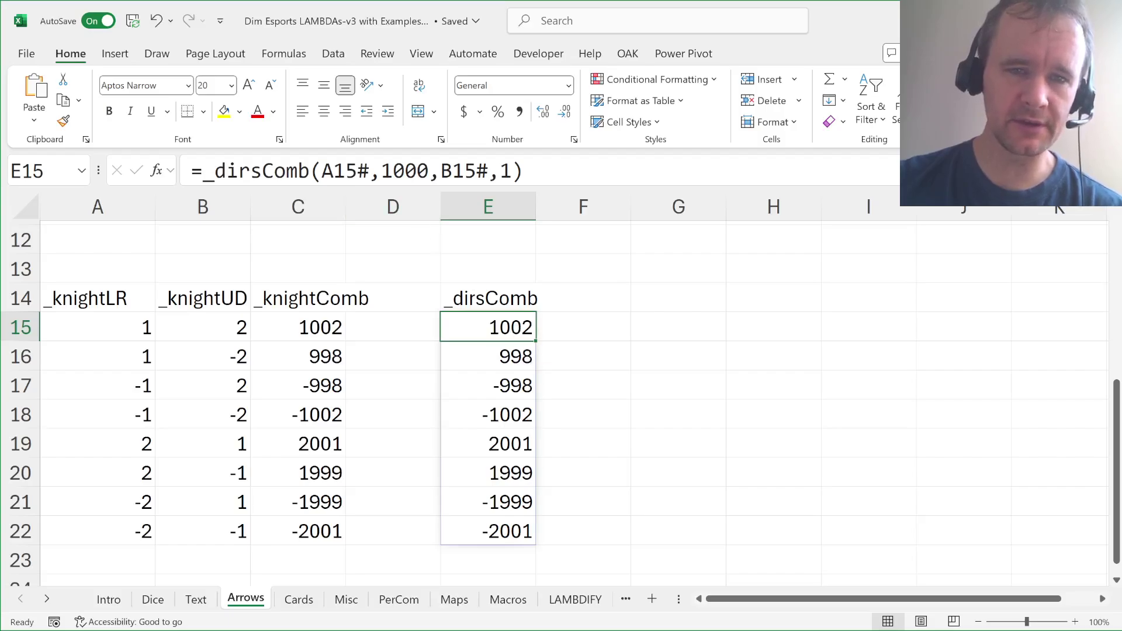
{"action": "left_click", "coordinate": [345, 170]}
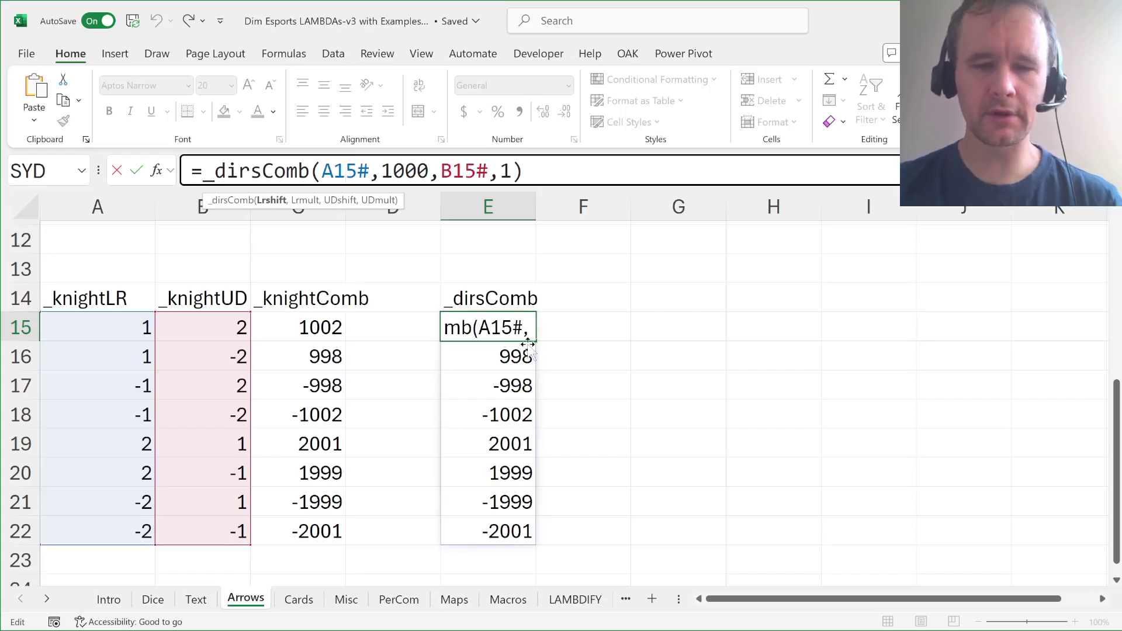
{"action": "key", "text": "Escape"}
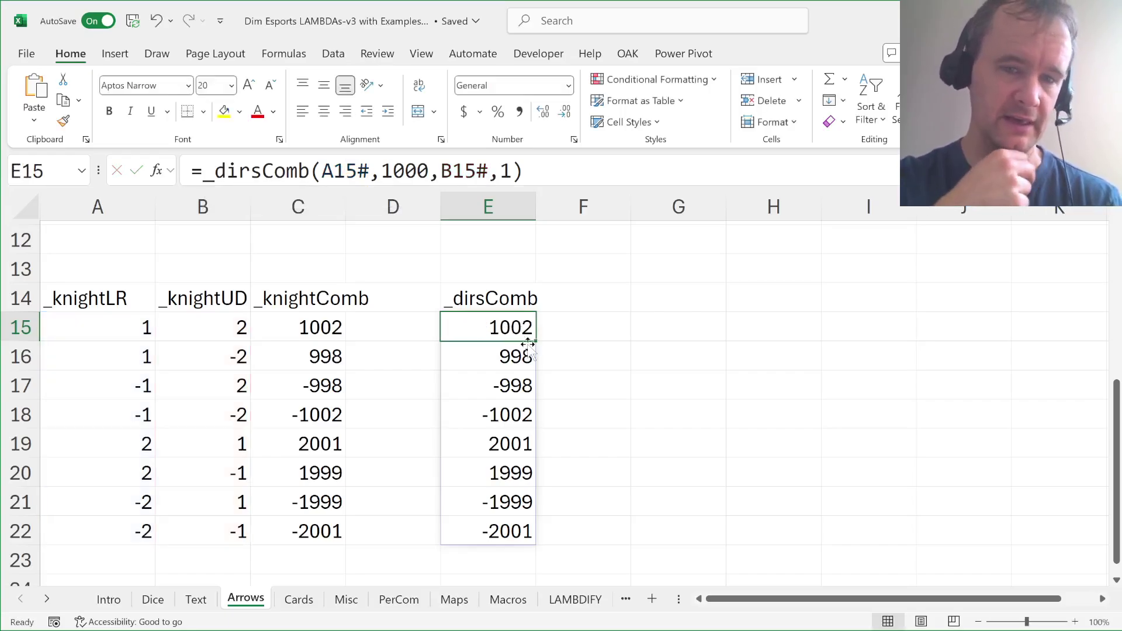
Inspect the knight shift formulas in A15 and B15, and highlight the empty ranges G15:G22 and H15:H22 as example shift columns.
{"action": "left_click", "coordinate": [650, 329]}
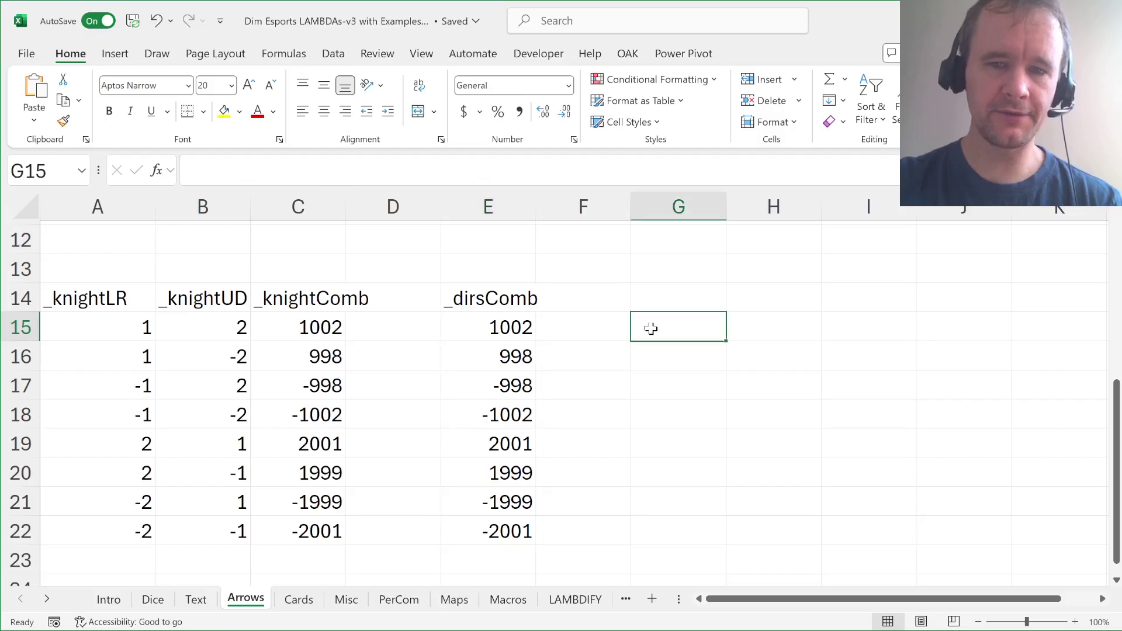
{"action": "left_click", "coordinate": [122, 330]}
{"action": "left_click", "coordinate": [187, 330]}
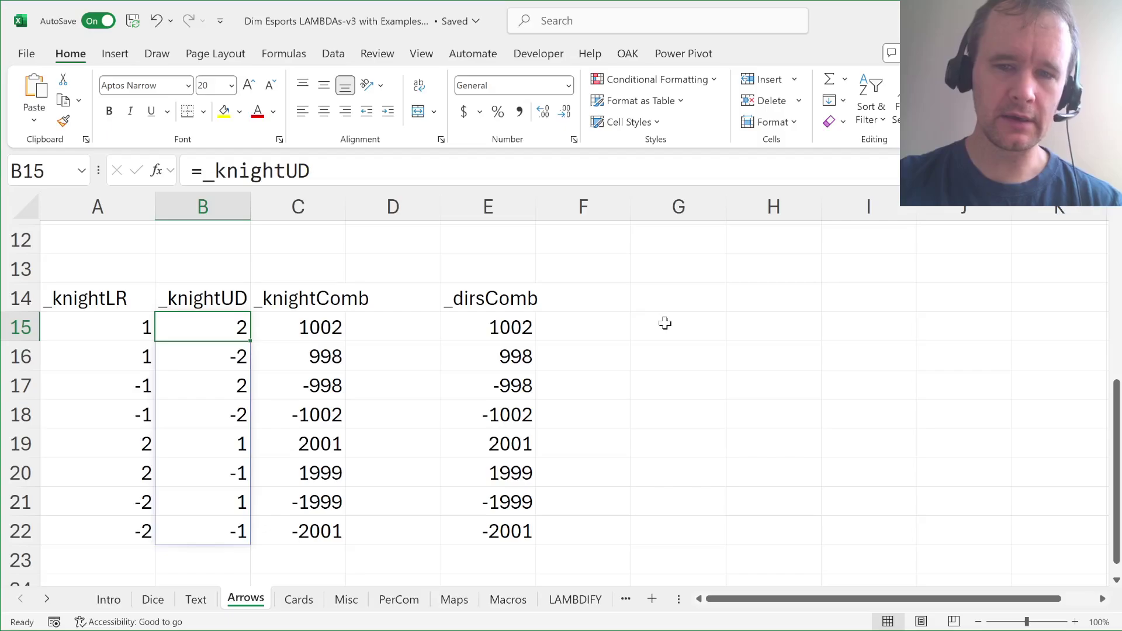
{"action": "left_click_drag", "start_coordinate": [664, 323], "coordinate": [659, 544]}
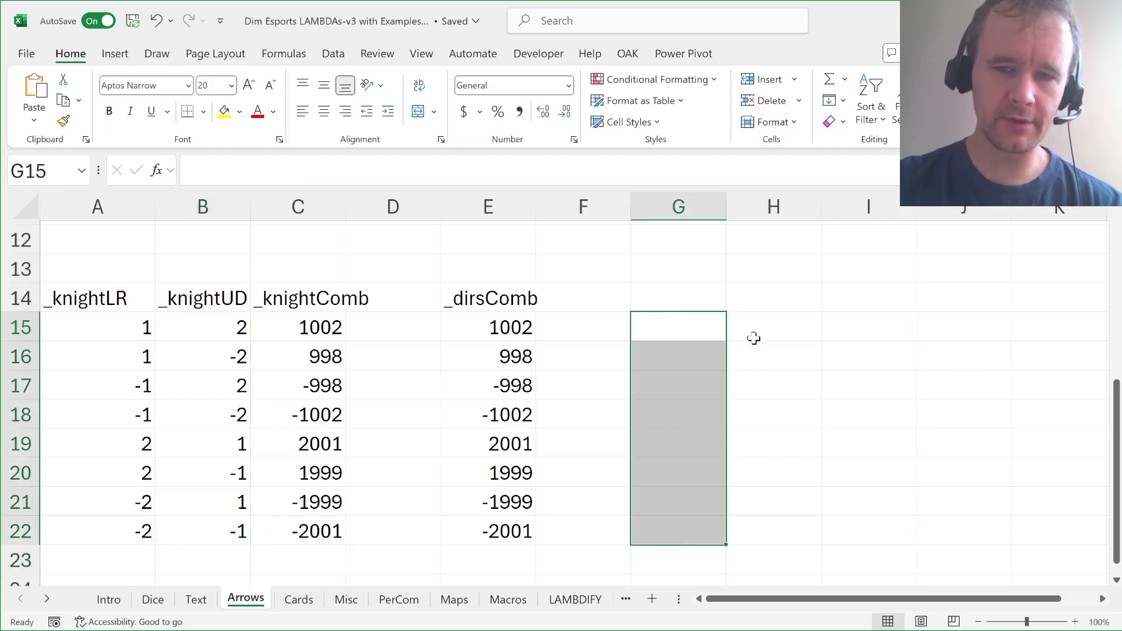
{"action": "left_click_drag", "start_coordinate": [751, 330], "coordinate": [743, 545]}
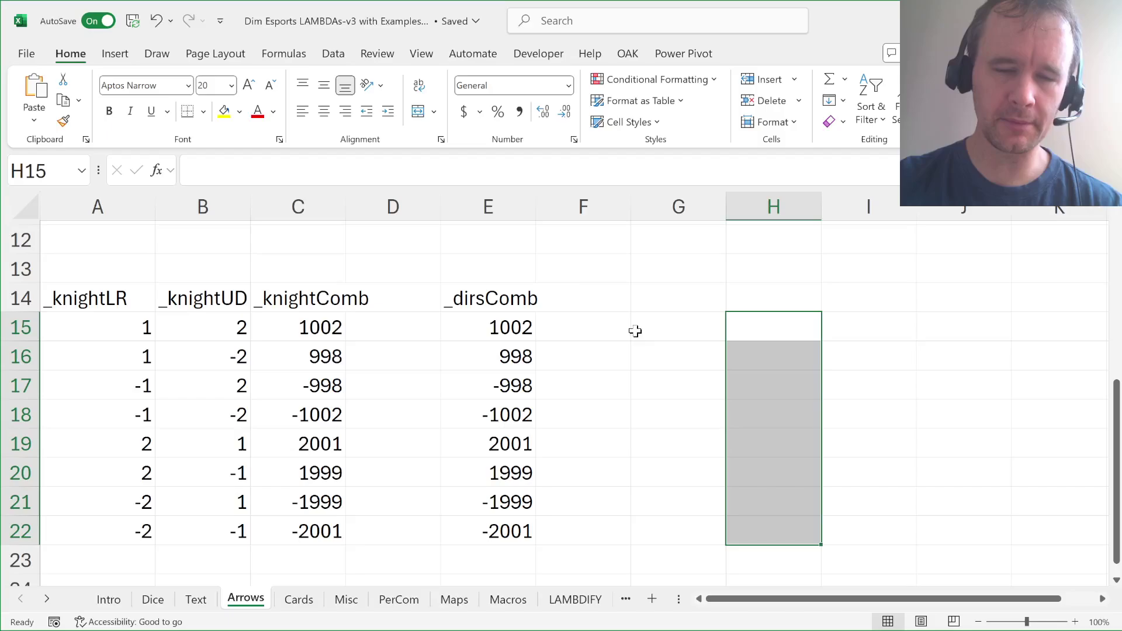
Review the _dirsComb column from E15 against the _knightLR and _knightUD columns, then return to cell A1.
{"action": "left_click", "coordinate": [510, 328]}
{"action": "scroll", "coordinate": [584, 381], "scroll_direction": "up", "scroll_amount": 1}
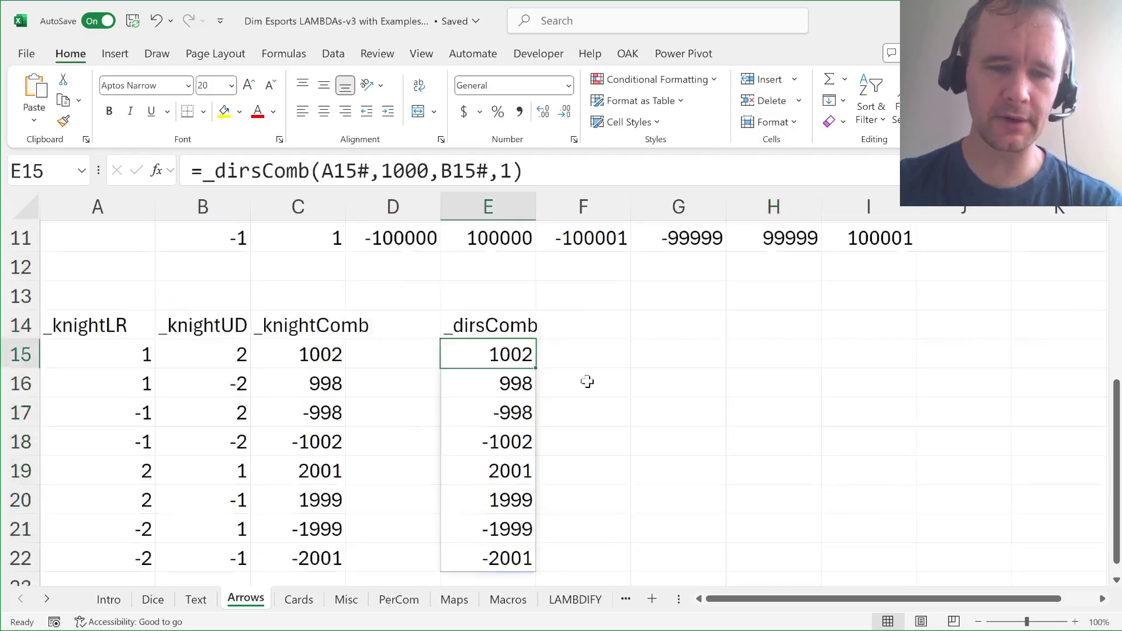
{"action": "left_click_drag", "start_coordinate": [476, 368], "coordinate": [476, 458]}
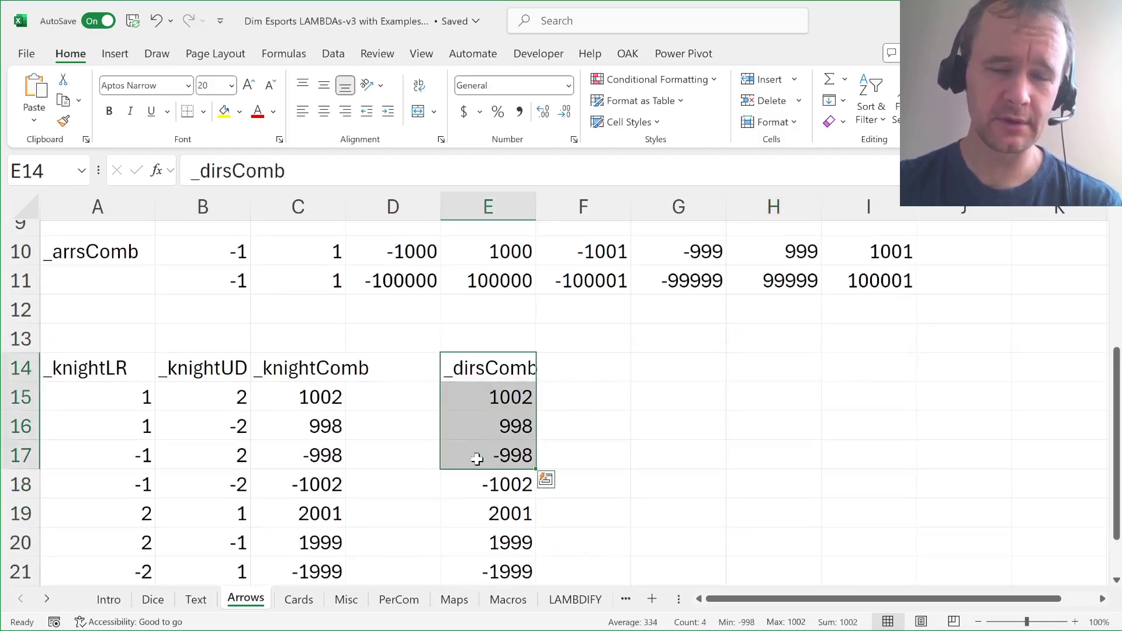
{"action": "left_click_drag", "start_coordinate": [111, 367], "coordinate": [230, 409]}
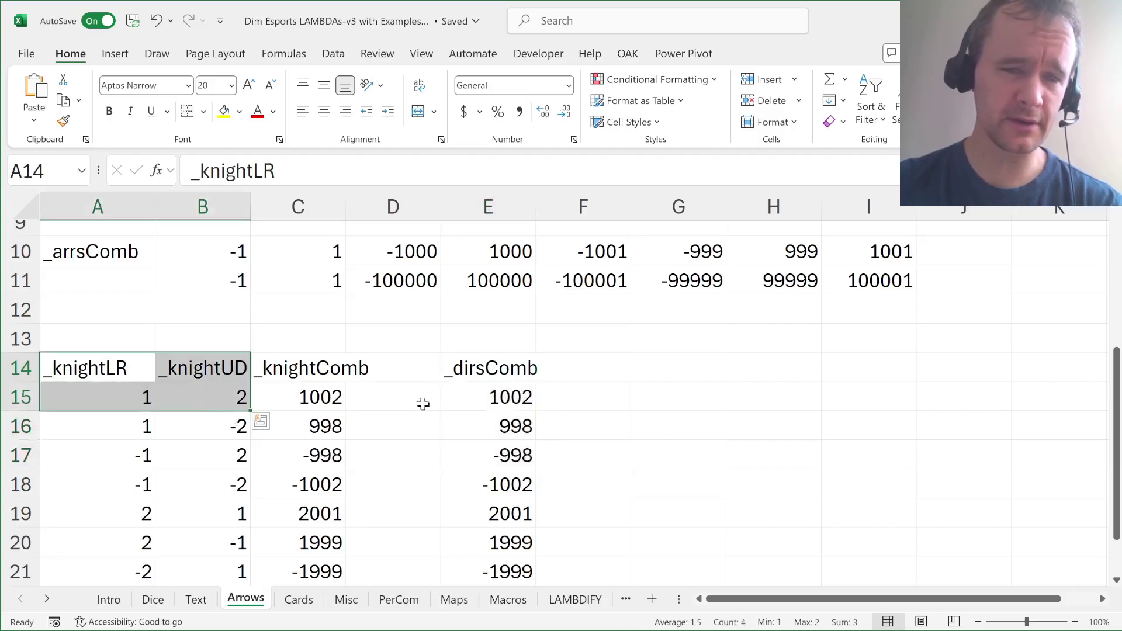
{"action": "scroll", "coordinate": [438, 394], "scroll_direction": "up", "scroll_amount": 3}
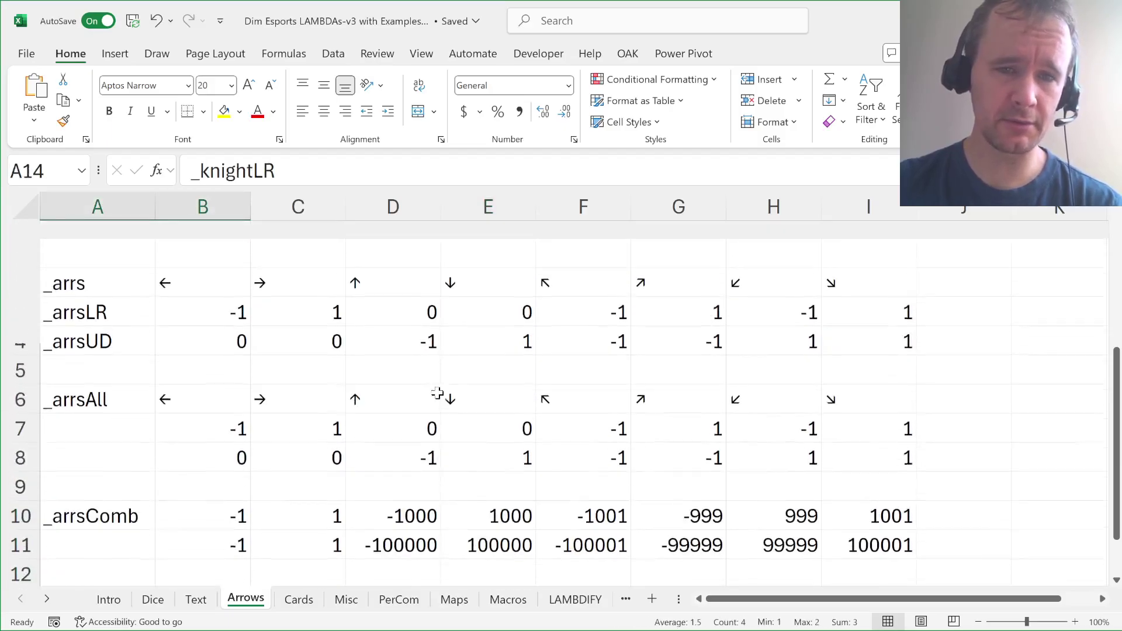
{"action": "key", "text": "ctrl+Home"}
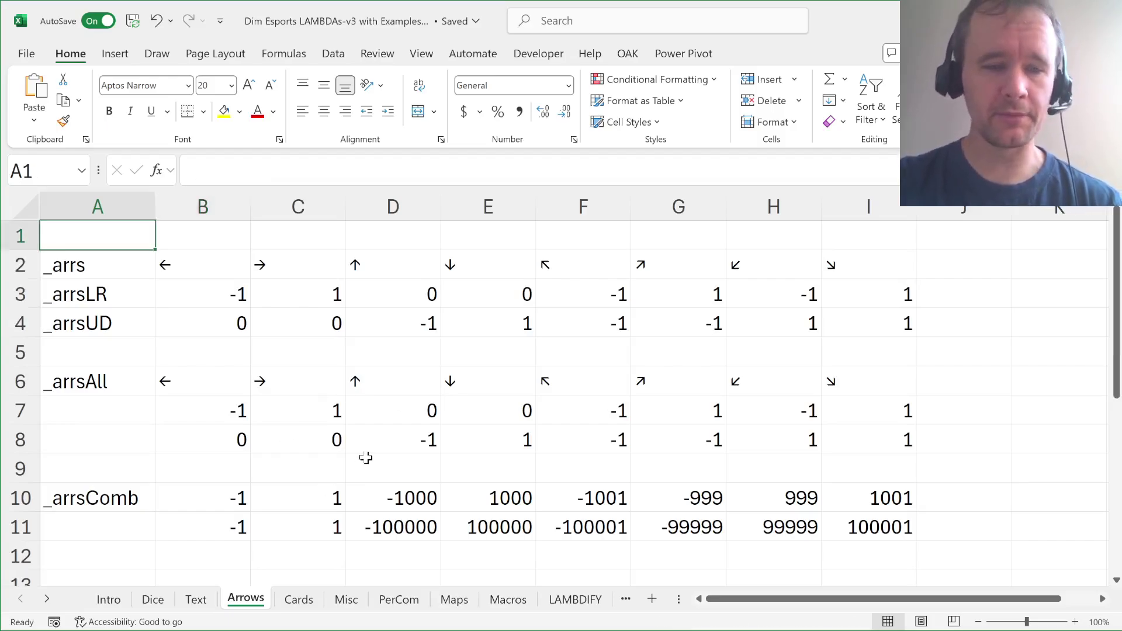
Open the Cards sheet and compare the _suits array in B2 with the _suitsOpp array in C2.
{"action": "key", "text": "ctrl+Page_Down"}
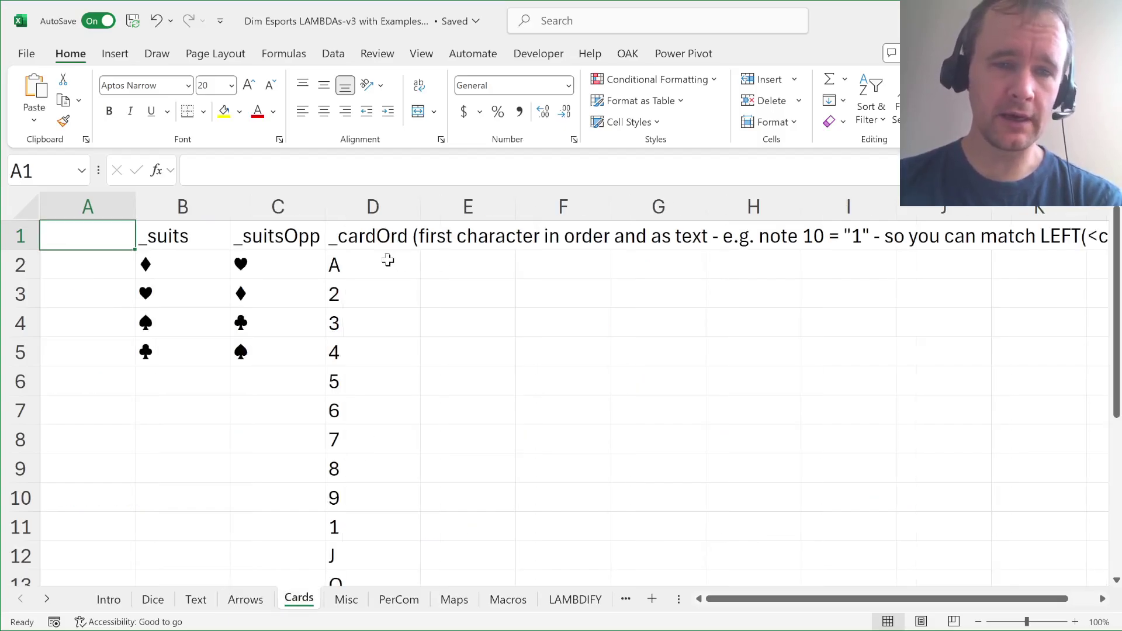
{"action": "left_click", "coordinate": [167, 265]}
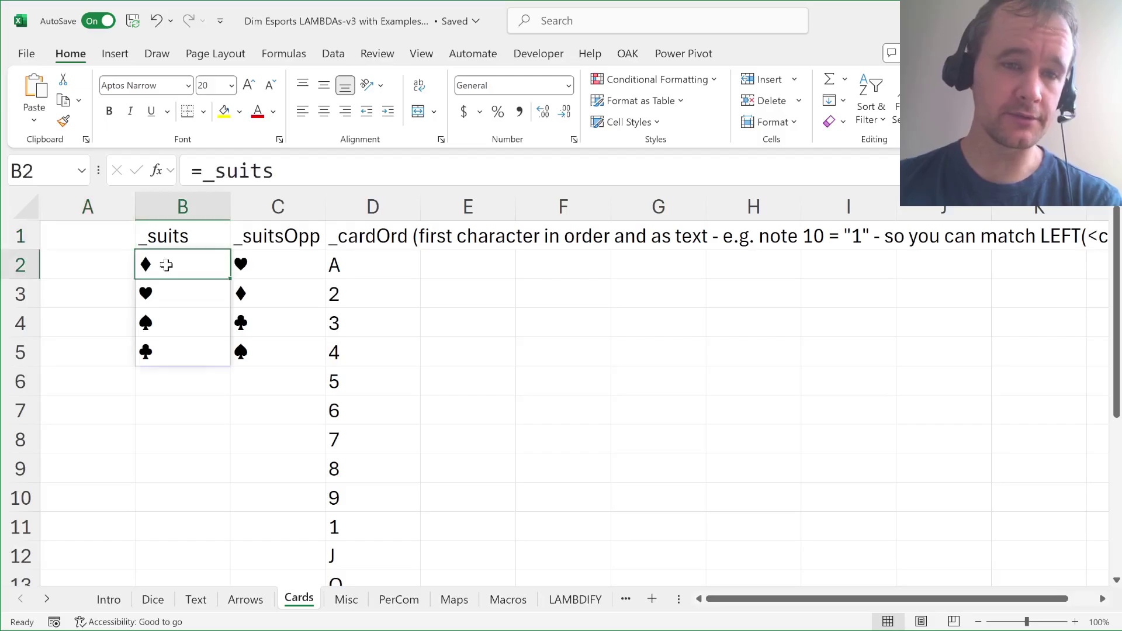
{"action": "left_click", "coordinate": [273, 270]}
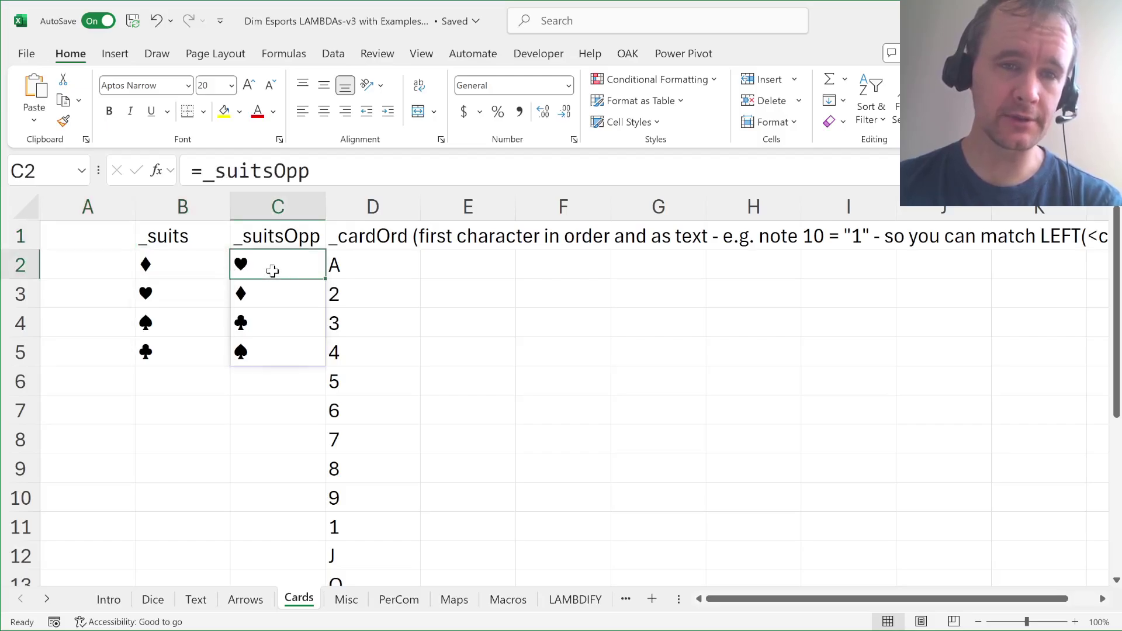
{"action": "left_click_drag", "start_coordinate": [190, 266], "coordinate": [248, 273]}
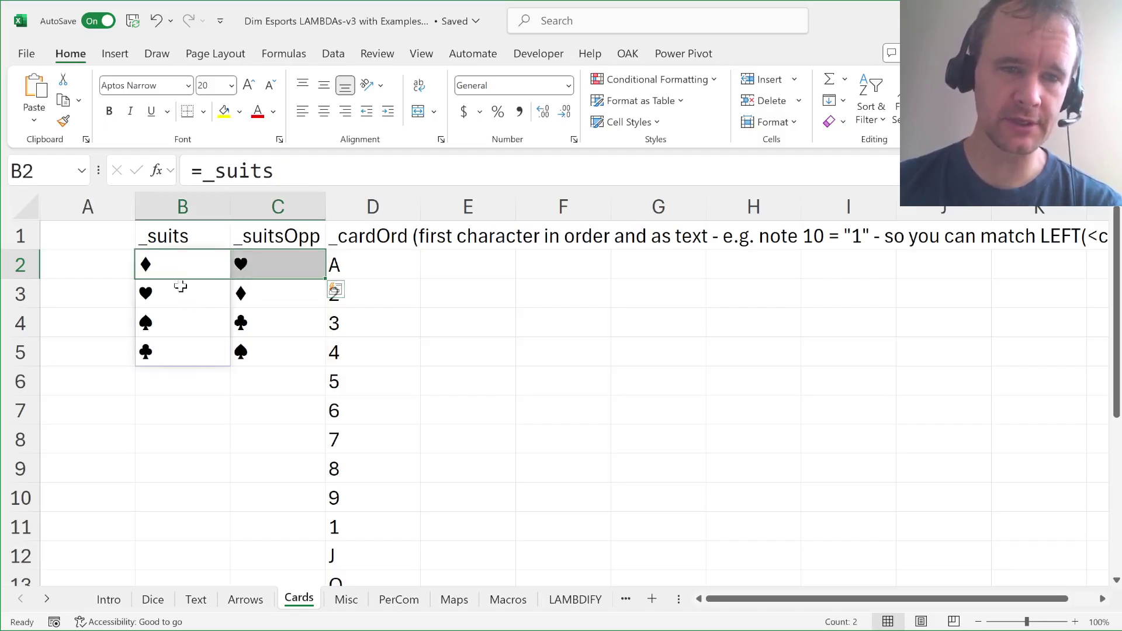
{"action": "left_click", "coordinate": [175, 265]}
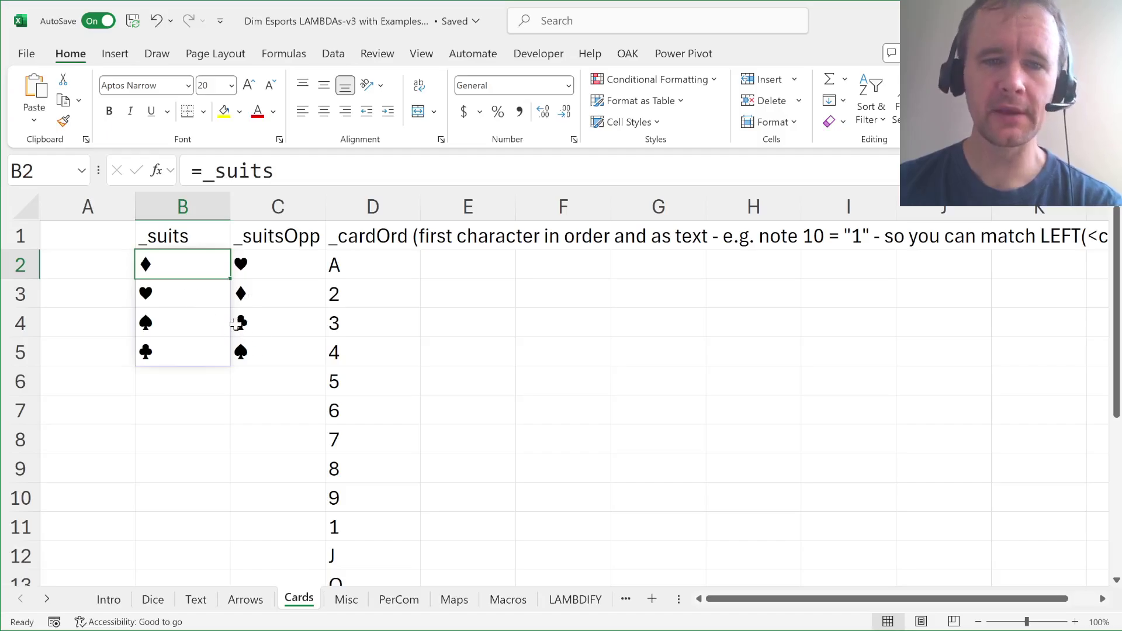
Examine the _cardOrd formula in D2 and the extent of its spilled card values.
{"action": "left_click", "coordinate": [357, 265]}
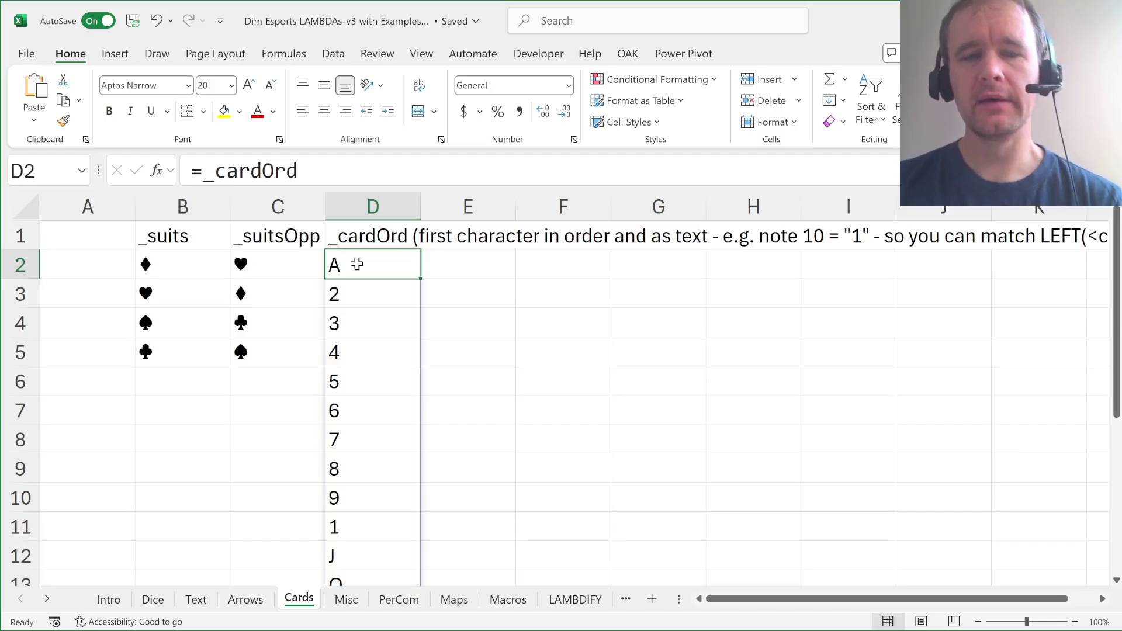
{"action": "key", "text": "ctrl+shift+Down"}
{"action": "key", "text": "ctrl+Up"}
{"action": "left_click", "coordinate": [356, 264]}
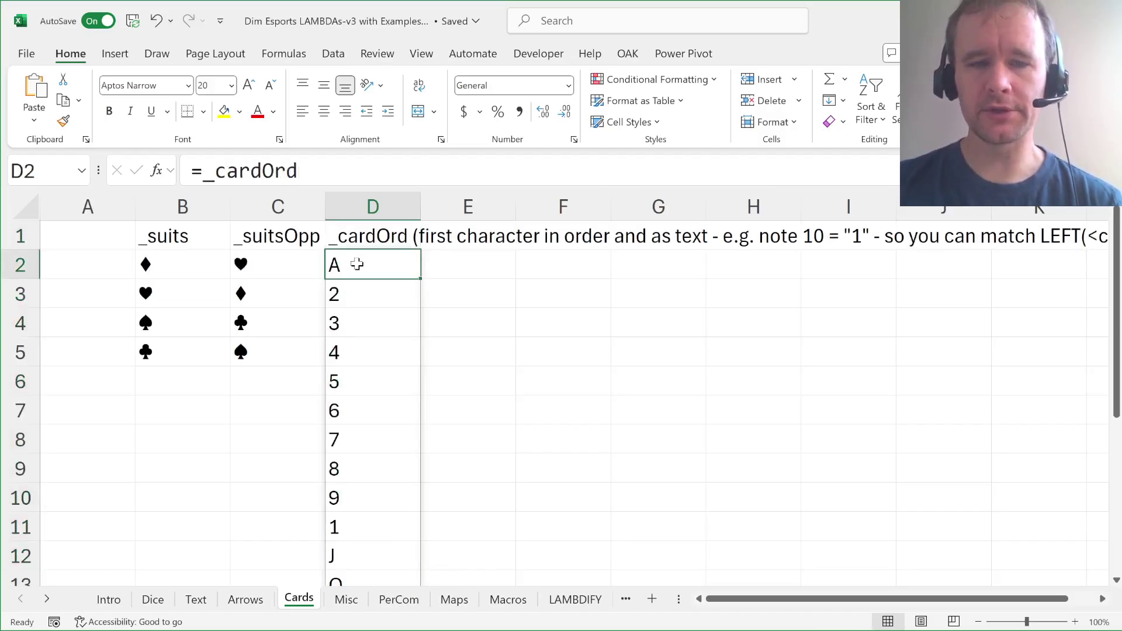
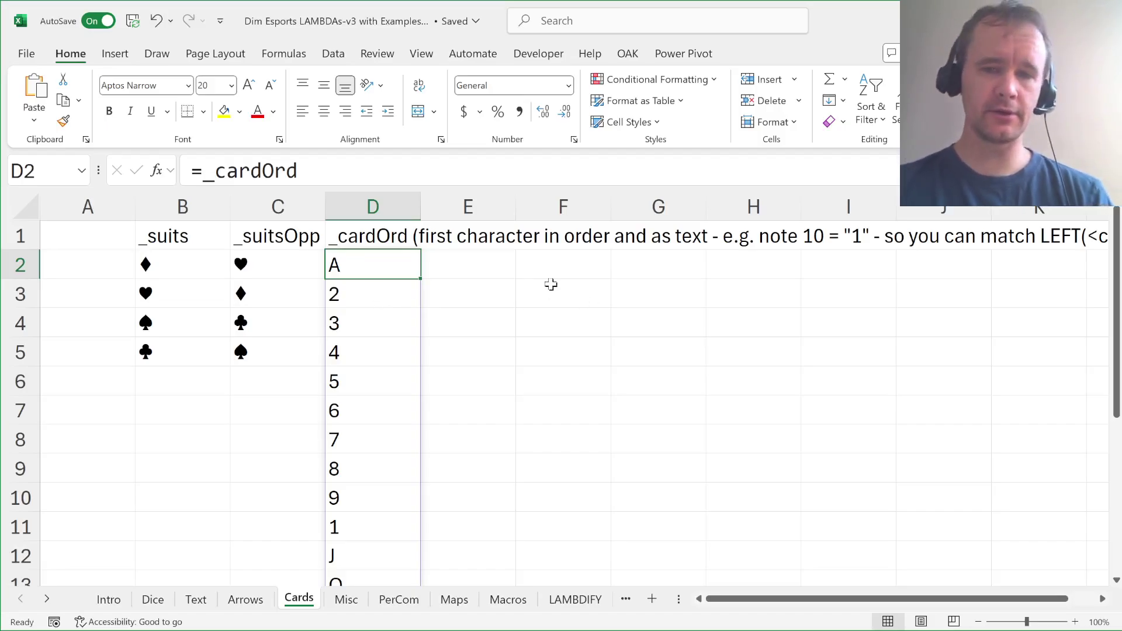
Enter the formula =D2#&TOROW(_suits) in F3 to combine every card value with every suit.
{"action": "left_click", "coordinate": [554, 301]}
{"action": "type", "text": "="}
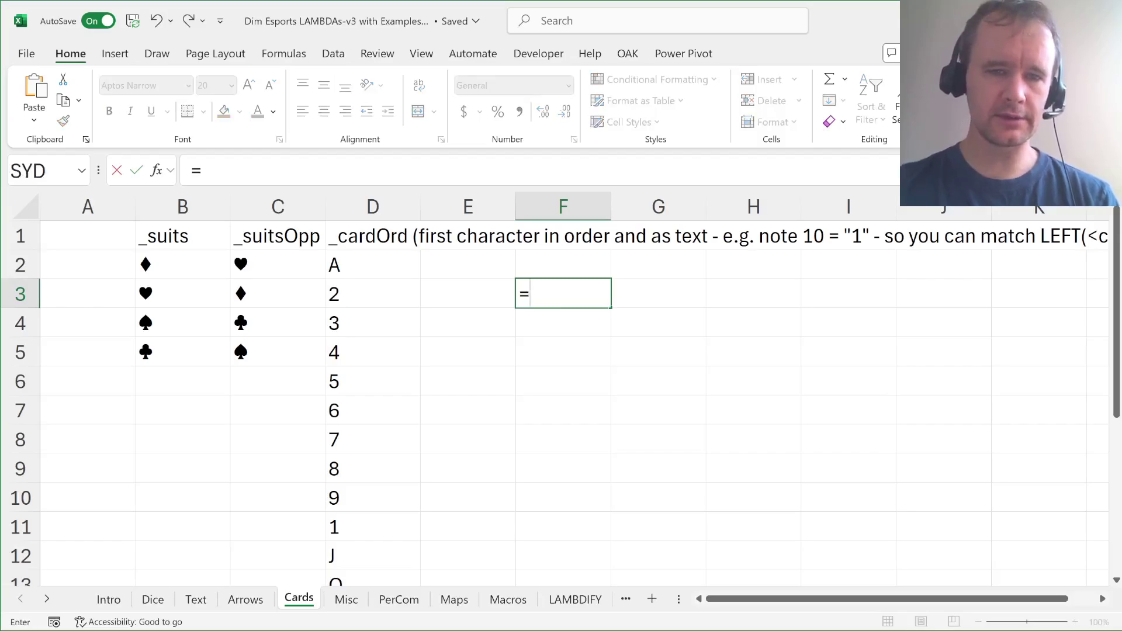
{"action": "key", "text": "Left"}
{"action": "key", "text": "Left"}
{"action": "key", "text": "Up"}
{"action": "key", "text": "Up"}
{"action": "key", "text": "Down"}
{"action": "type", "text": "#"}
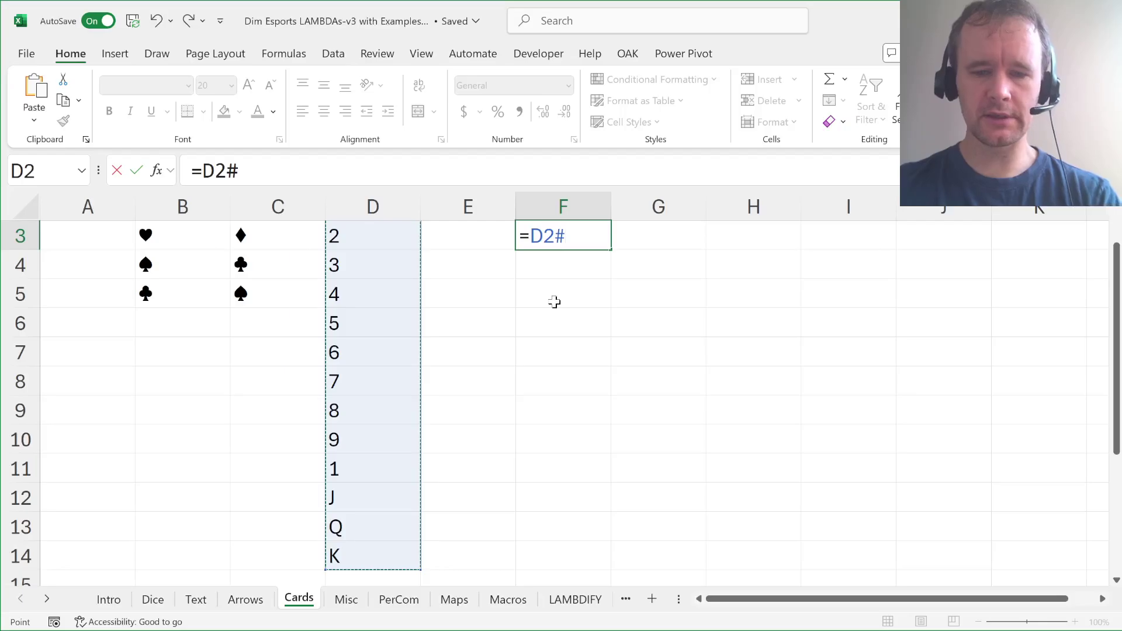
{"action": "type", "text": "&toro"}
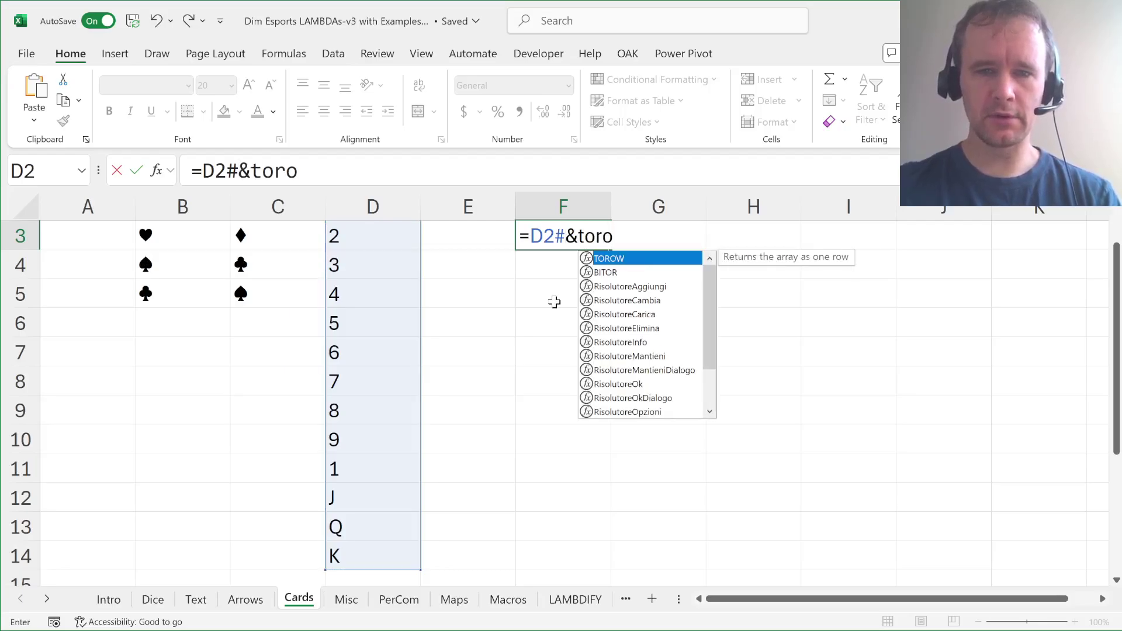
{"action": "key", "text": "Tab"}
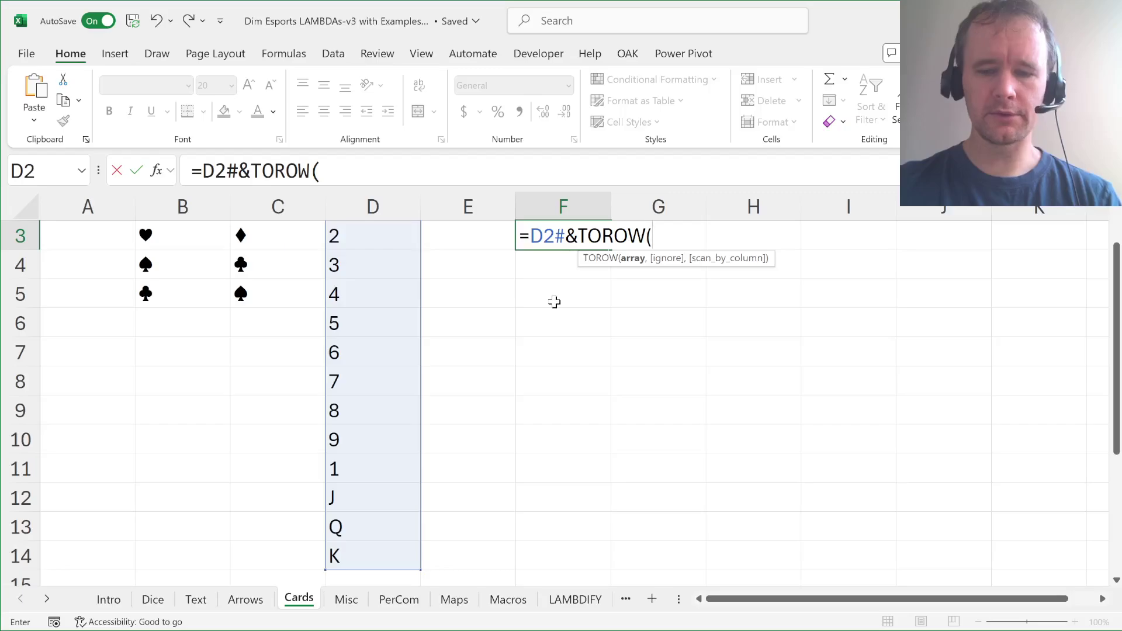
{"action": "type", "text": "_sui"}
{"action": "key", "text": "Tab"}
{"action": "key", "text": "Return"}
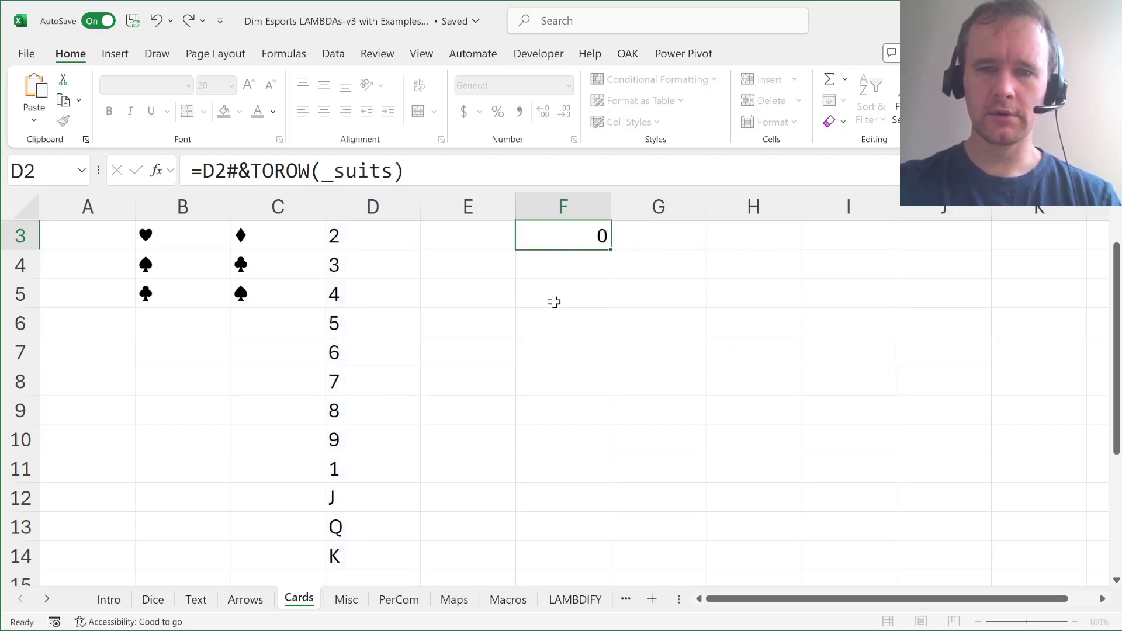
Select the full spilled card grid starting at F3 to check its extent, and return to F3.
{"action": "key", "text": "ctrl+Up"}
{"action": "key", "text": "ctrl+Down"}
{"action": "key", "text": "ctrl+shift+Down"}
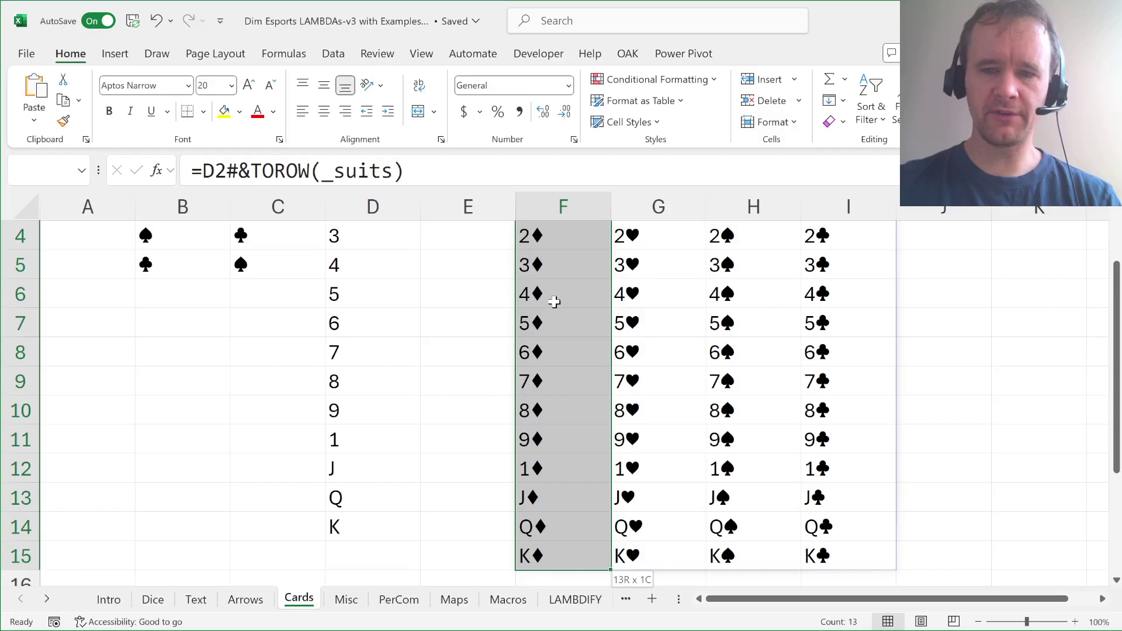
{"action": "key", "text": "ctrl+shift+Right"}
{"action": "key", "text": "Up"}
{"action": "key", "text": "Down"}
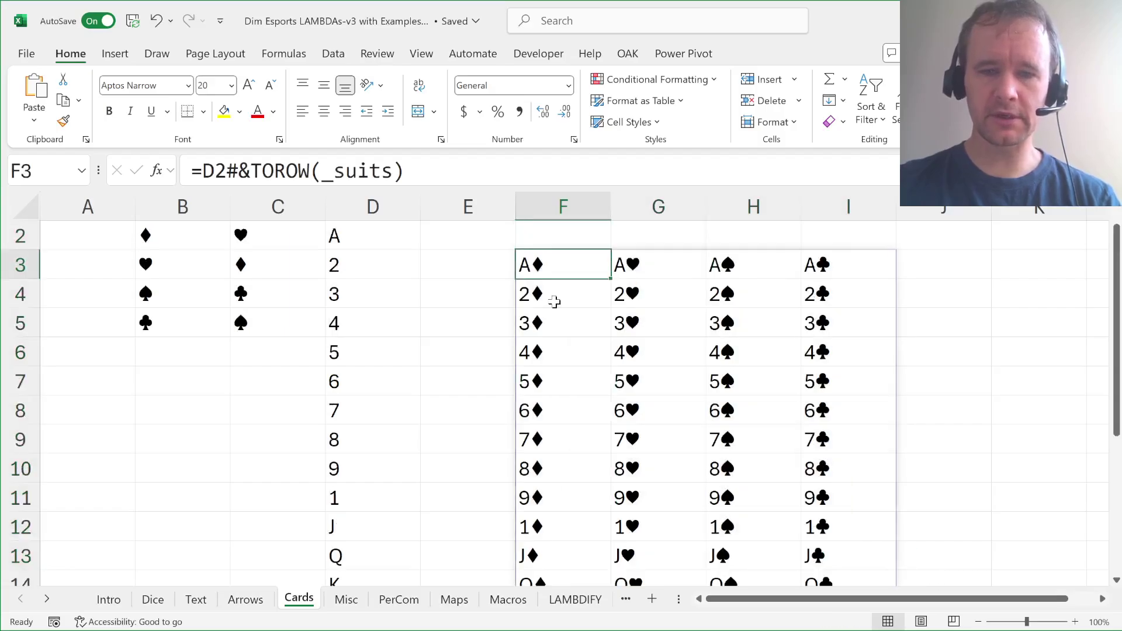
Convert the full spilled card grid starting at F3 to static values in place.
{"action": "key", "text": "ctrl+shift+Down"}
{"action": "key", "text": "ctrl+shift+Right"}
{"action": "key", "text": "ctrl+c"}
{"action": "key", "text": "alt+h"}
{"action": "key", "text": "v"}
{"action": "key", "text": "v"}
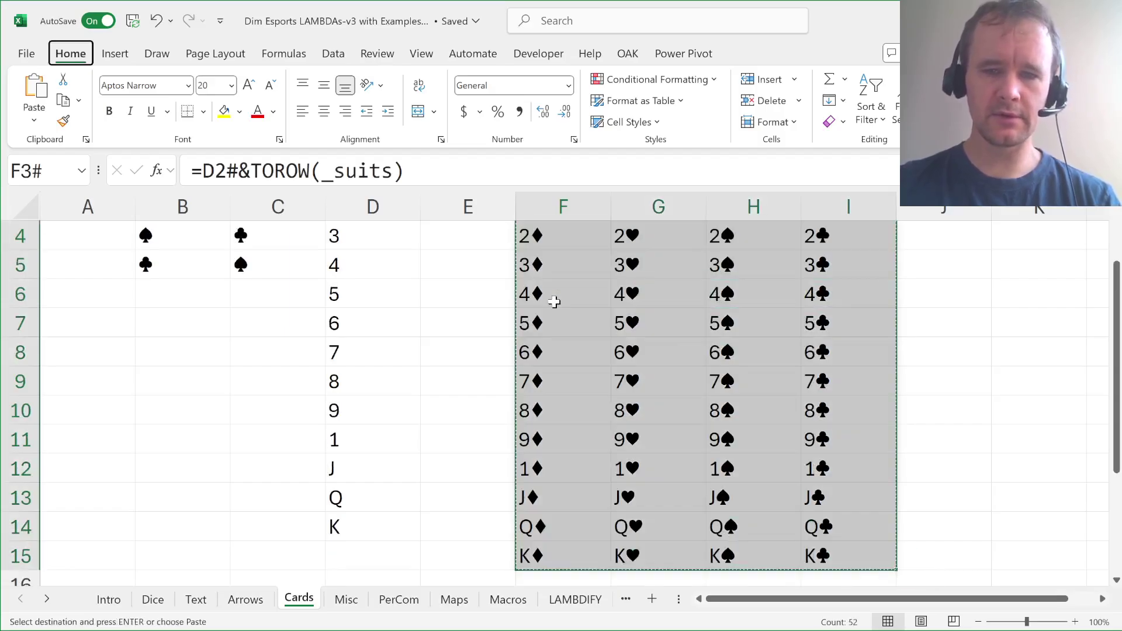
Replace every 1 with 10 in the cards of row 12, F12 to I12, and return to F3.
{"action": "scroll", "coordinate": [558, 362], "scroll_direction": "down", "scroll_amount": 2}
{"action": "left_click", "coordinate": [549, 450]}
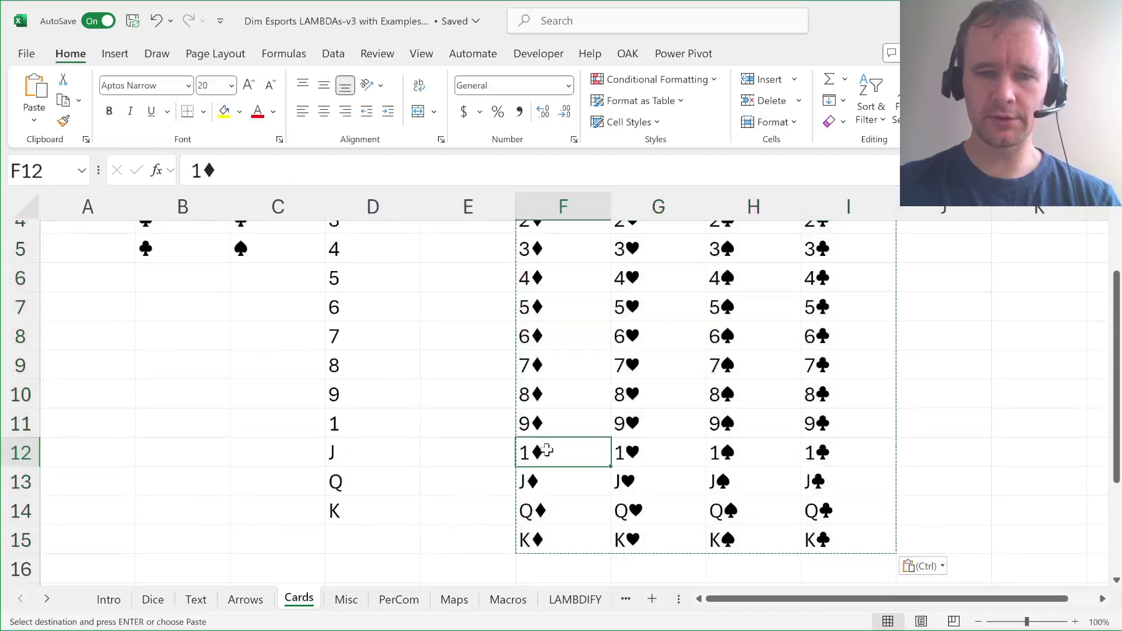
{"action": "key", "text": "ctrl+shift+Right"}
{"action": "key", "text": "ctrl+f"}
{"action": "type", "text": "1"}
{"action": "key", "text": "alt+p"}
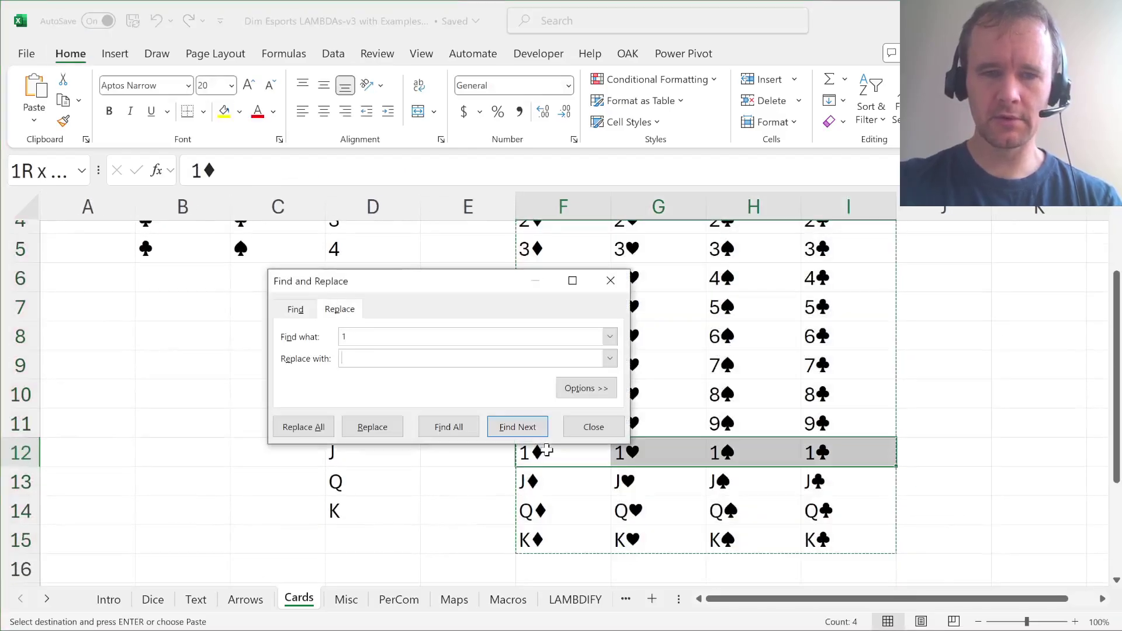
{"action": "type", "text": "10"}
{"action": "key", "text": "alt+a"}
{"action": "key", "text": "Return"}
{"action": "key", "text": "Escape"}
{"action": "key", "text": "ctrl+Up"}
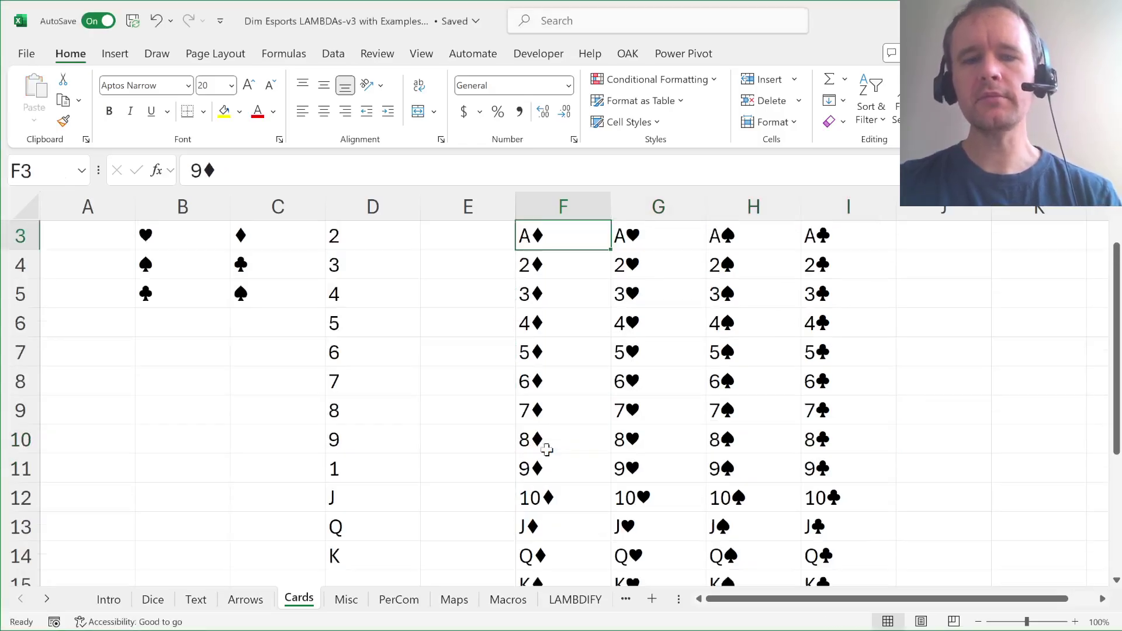
Begin an XMATCH formula in K3 whose lookup value is LEFT of the card range F3:I15.
{"action": "key", "text": "Right"}
{"action": "key", "text": "Right"}
{"action": "key", "text": "Right"}
{"action": "key", "text": "Right"}
{"action": "key", "text": "Right"}
{"action": "key", "text": "Right"}
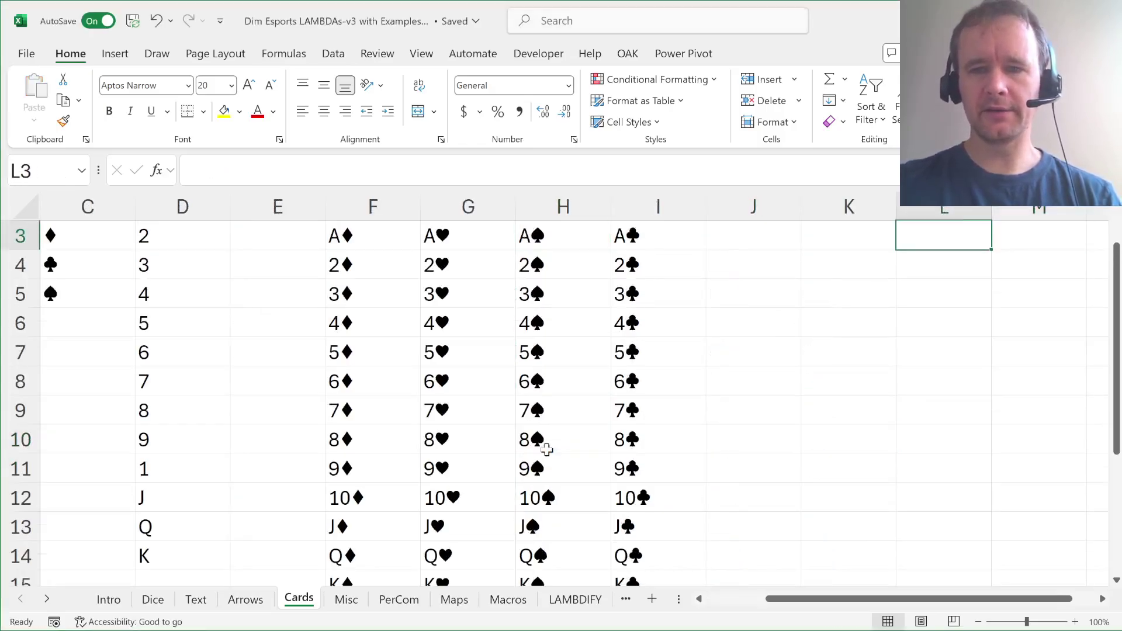
{"action": "key", "text": "Left"}
{"action": "type", "text": "=xm"}
{"action": "key", "text": "Tab"}
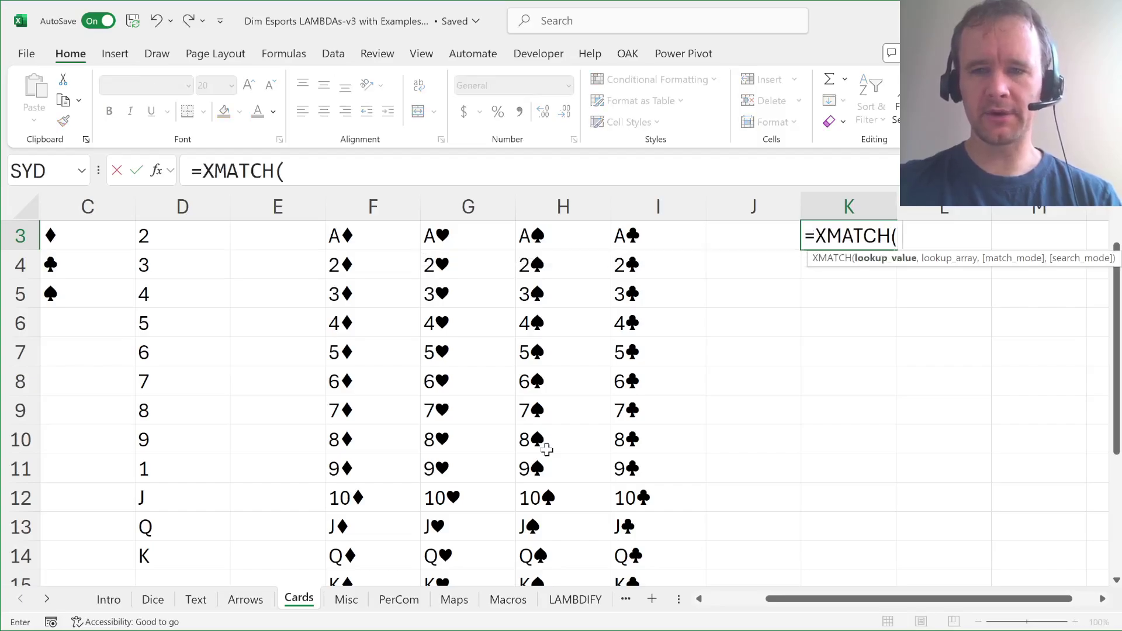
{"action": "type", "text": "lef"}
{"action": "key", "text": "Tab"}
{"action": "key", "text": "Left"}
{"action": "key", "text": "Left"}
{"action": "key", "text": "Left"}
{"action": "key", "text": "Left"}
{"action": "key", "text": "Left"}
{"action": "key", "text": "ctrl+shift+Right"}
{"action": "key", "text": "ctrl+shift+Down"}
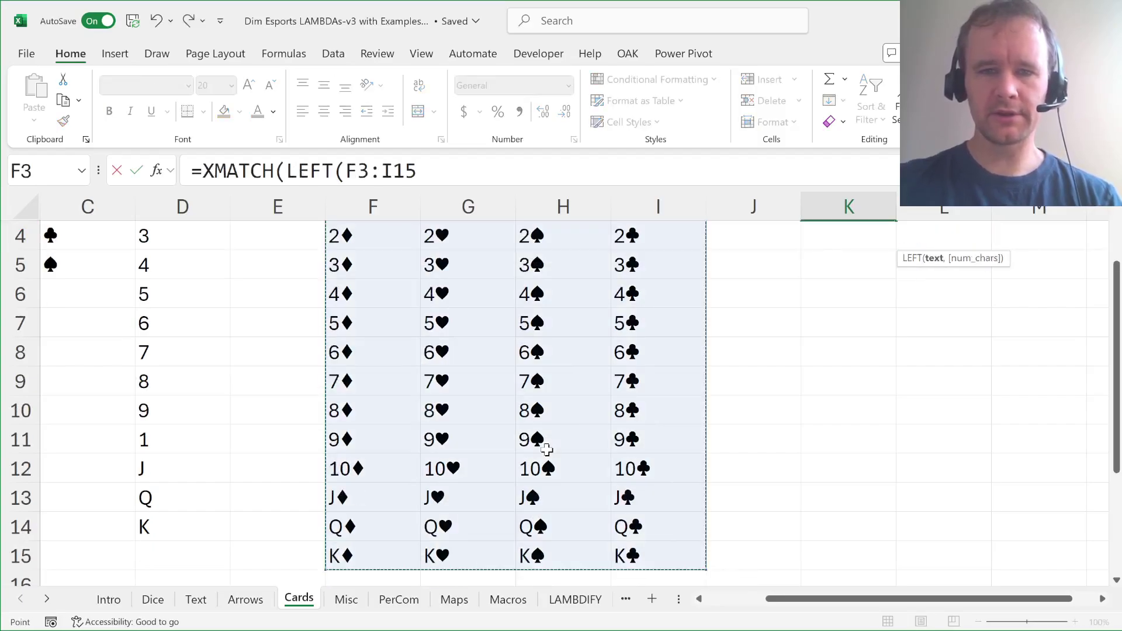
Complete the K3 formula as =XMATCH(LEFT(F3:I15),_cardOrd) and enter it.
{"action": "type", "text": ",cardo"}
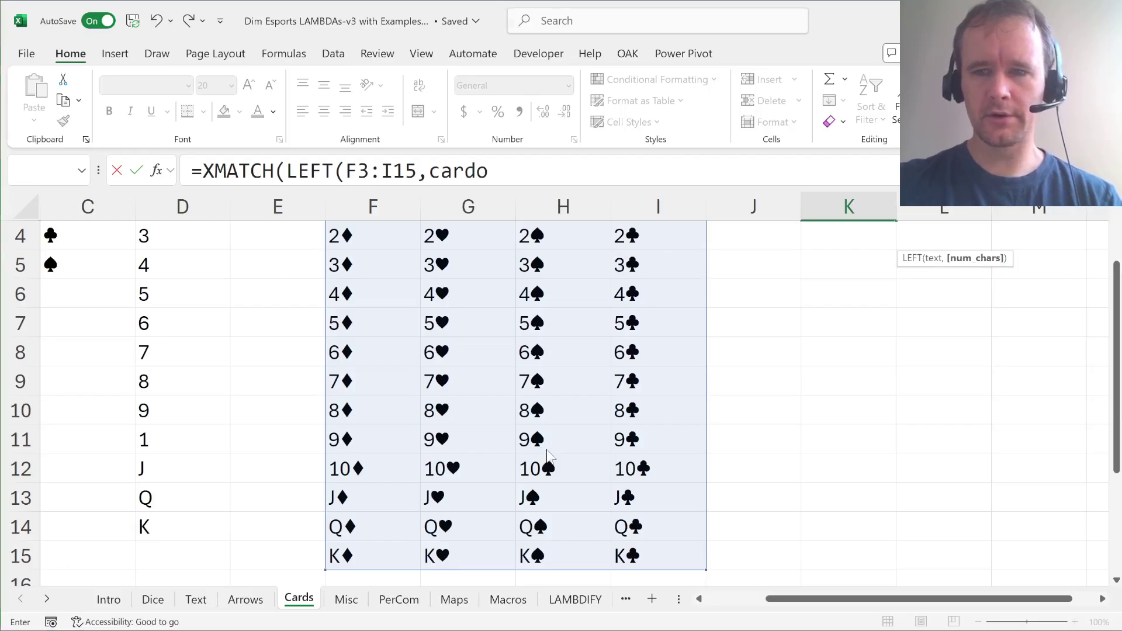
{"action": "key", "text": "Return"}
{"action": "key", "text": "Return"}
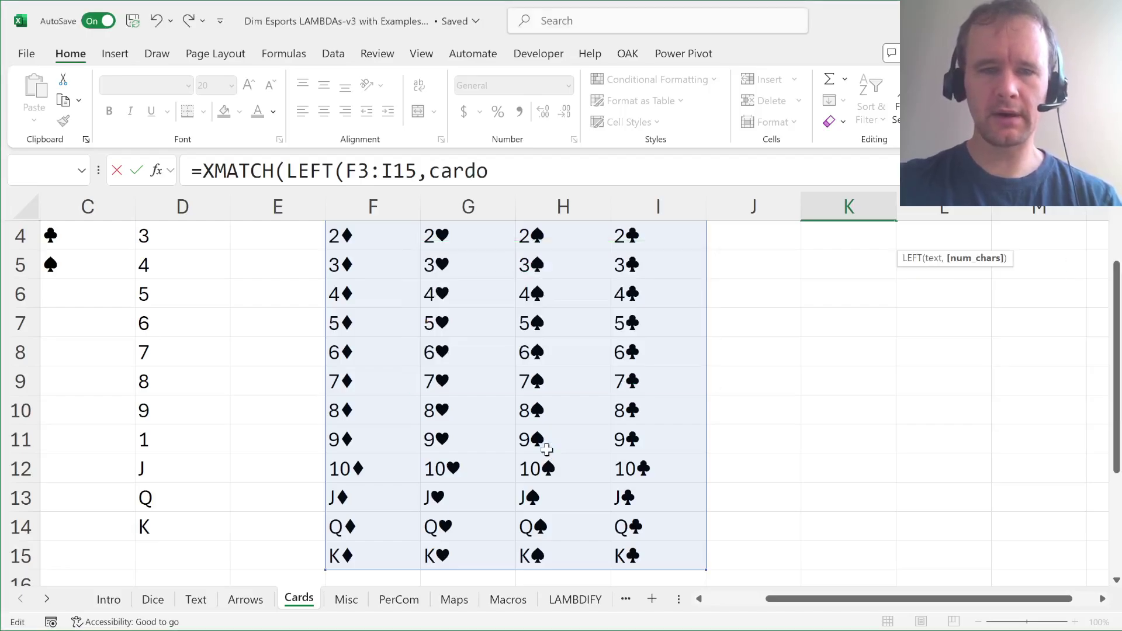
{"action": "key", "text": "BackSpace"}
{"action": "key", "text": "BackSpace"}
{"action": "key", "text": "BackSpace"}
{"action": "key", "text": "BackSpace"}
{"action": "key", "text": "BackSpace"}
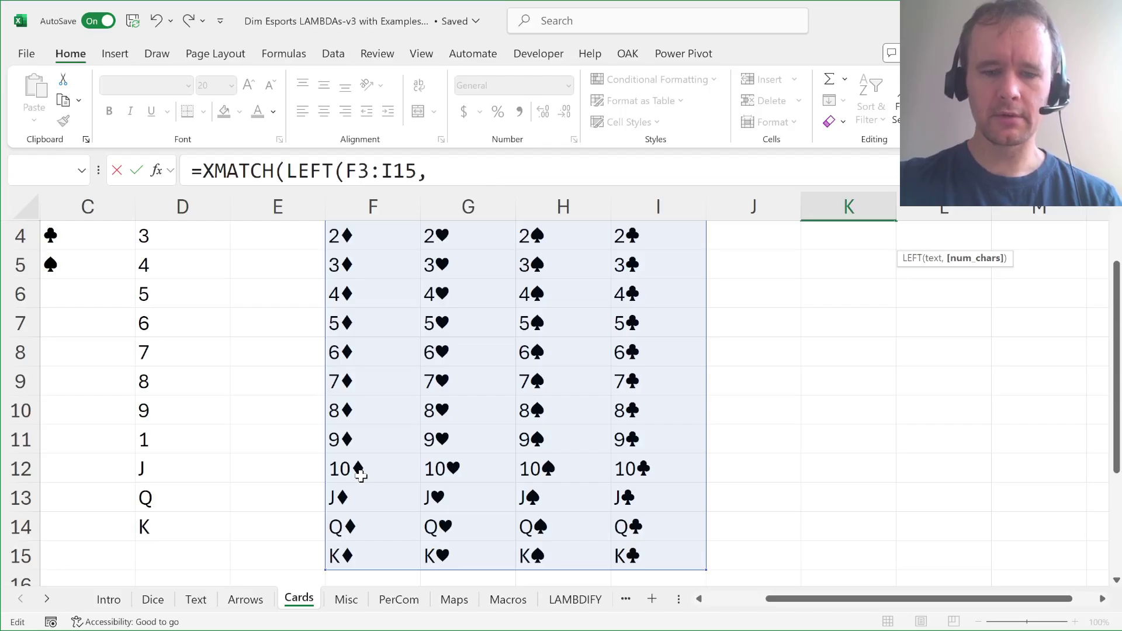
{"action": "type", "text": "car"}
{"action": "key", "text": "Tab"}
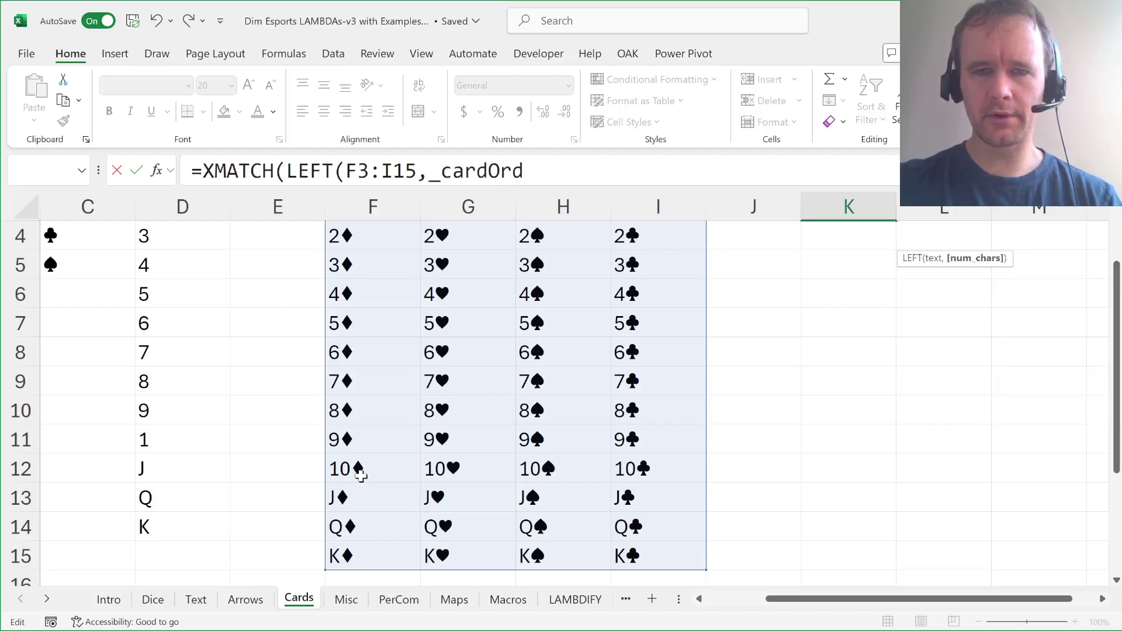
{"action": "type", "text": "))"}
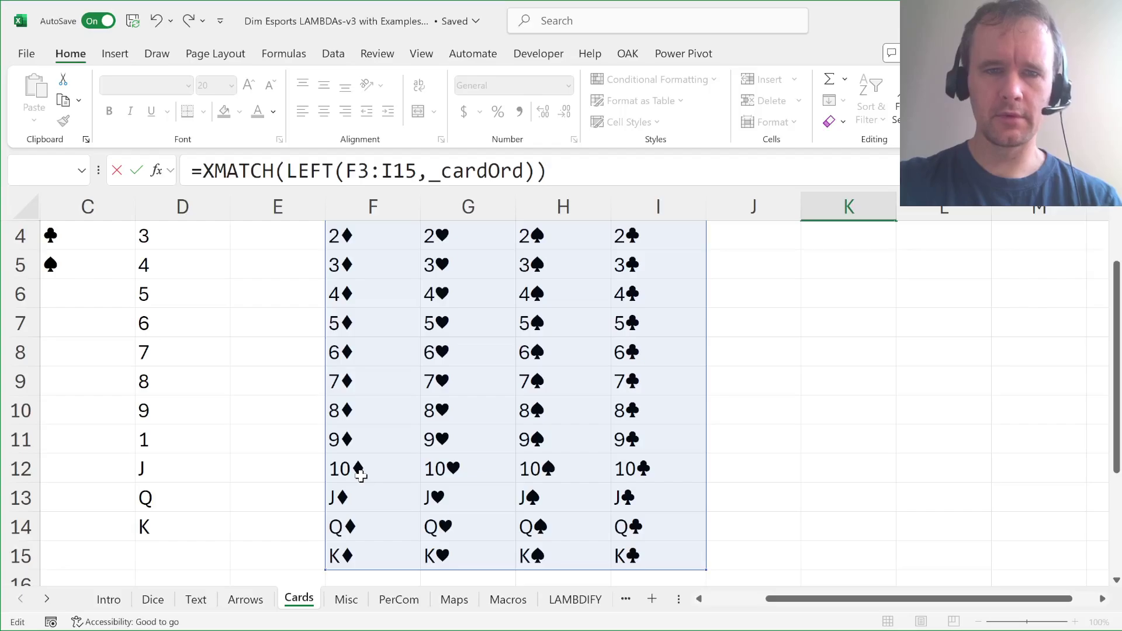
{"action": "key", "text": "BackSpace"}
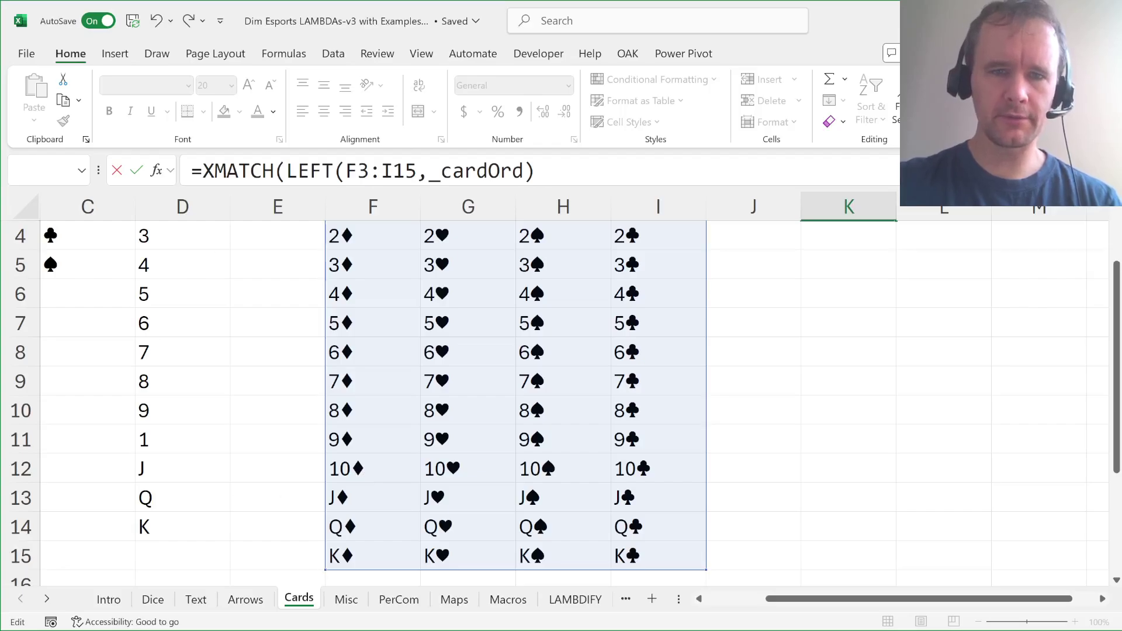
{"action": "left_click", "coordinate": [416, 171]}
{"action": "type", "text": ")"}
{"action": "key", "text": "ctrl+Return"}
Select the full spilled range of card ranks starting at K3 to check its extent.
{"action": "key", "text": "Up"}
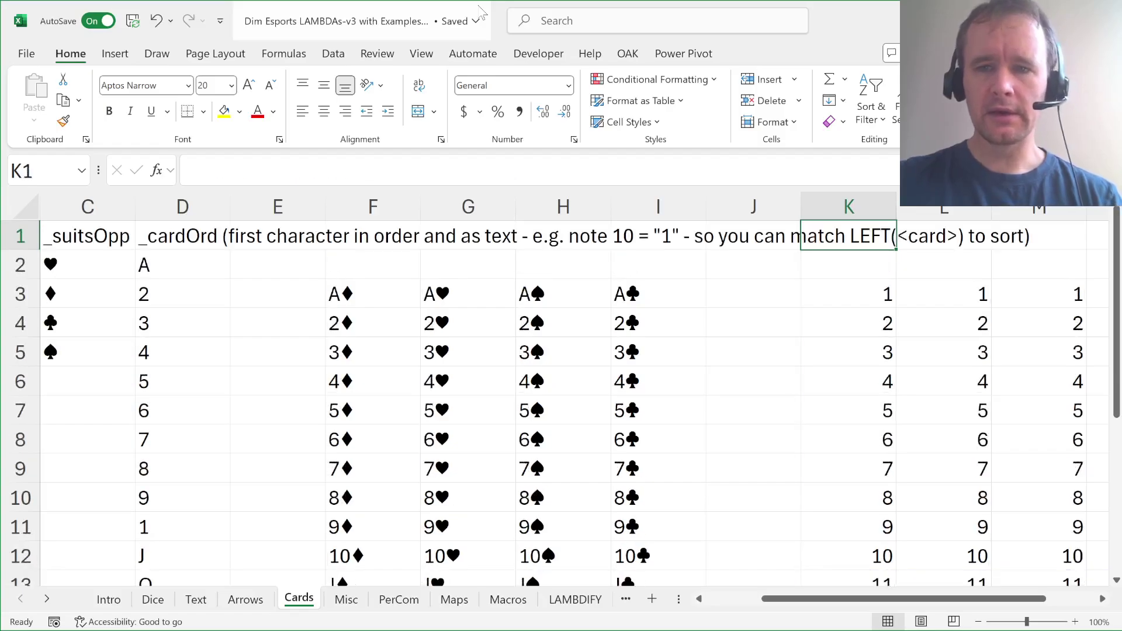
{"action": "key", "text": "ctrl+shift+Right"}
{"action": "key", "text": "ctrl+shift+Down"}
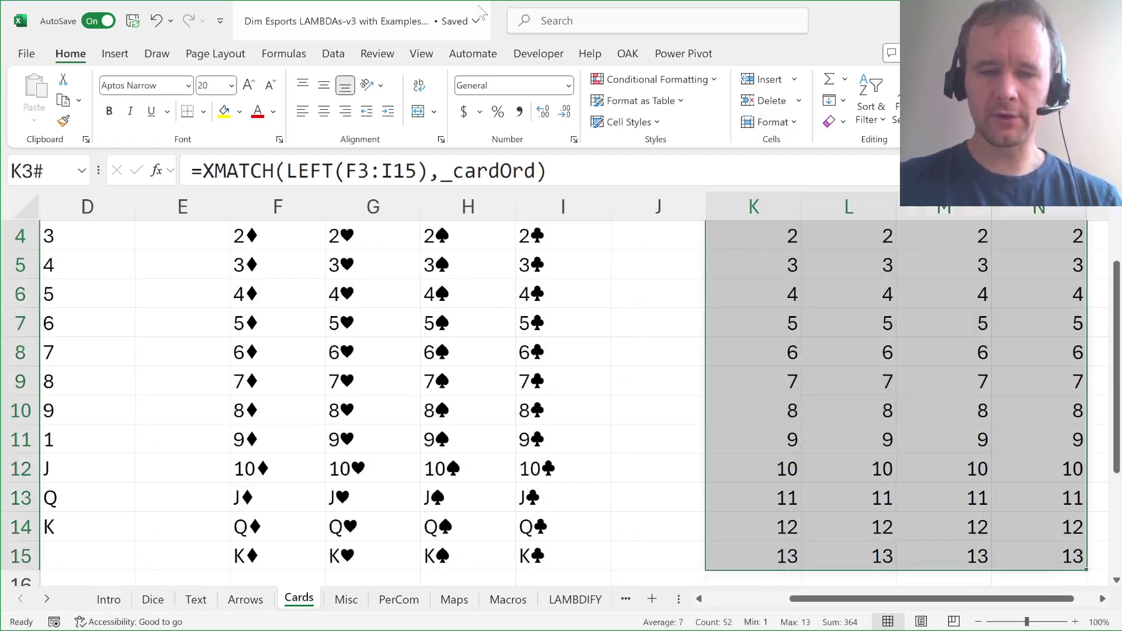
Review the diamond cards in column F, including the 10 of diamonds in F12, and return to F3.
{"action": "key", "text": "Left"}
{"action": "key", "text": "Left"}
{"action": "key", "text": "Left"}
{"action": "key", "text": "Left"}
{"action": "key", "text": "Left"}
{"action": "key", "text": "ctrl+shift+Down"}
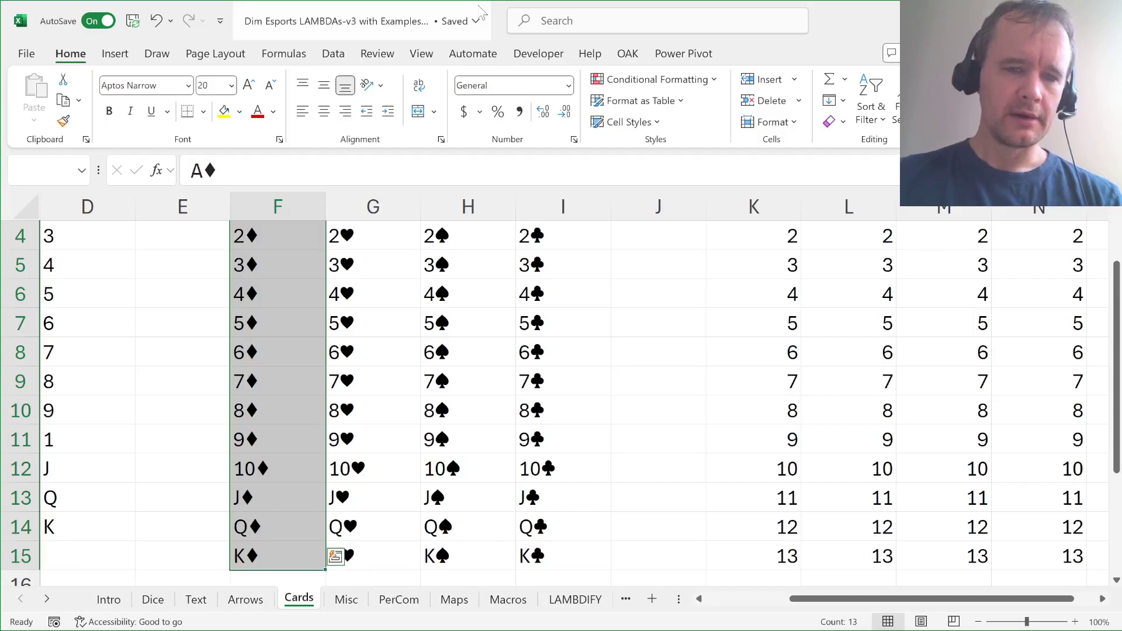
{"action": "key", "text": "ctrl+Down"}
{"action": "key", "text": "Up"}
{"action": "key", "text": "Up"}
{"action": "key", "text": "Up"}
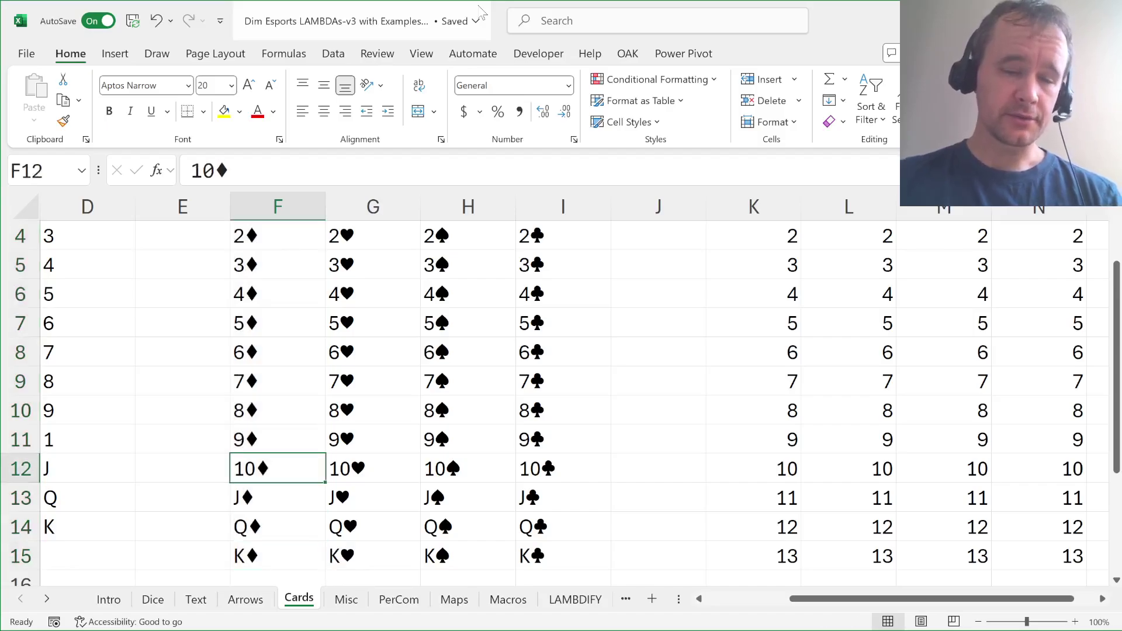
{"action": "key", "text": "ctrl+Up"}
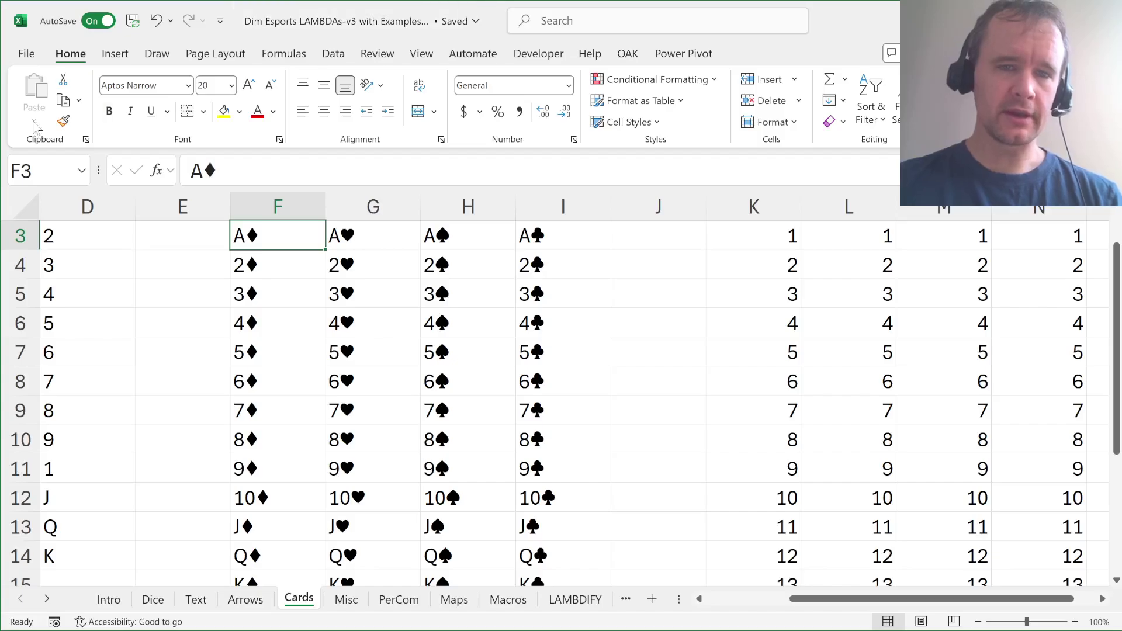
Compare the 10 of diamonds in F12 with the single-digit cards in F3 to F11.
{"action": "scroll", "coordinate": [281, 406], "scroll_direction": "down", "scroll_amount": 1}
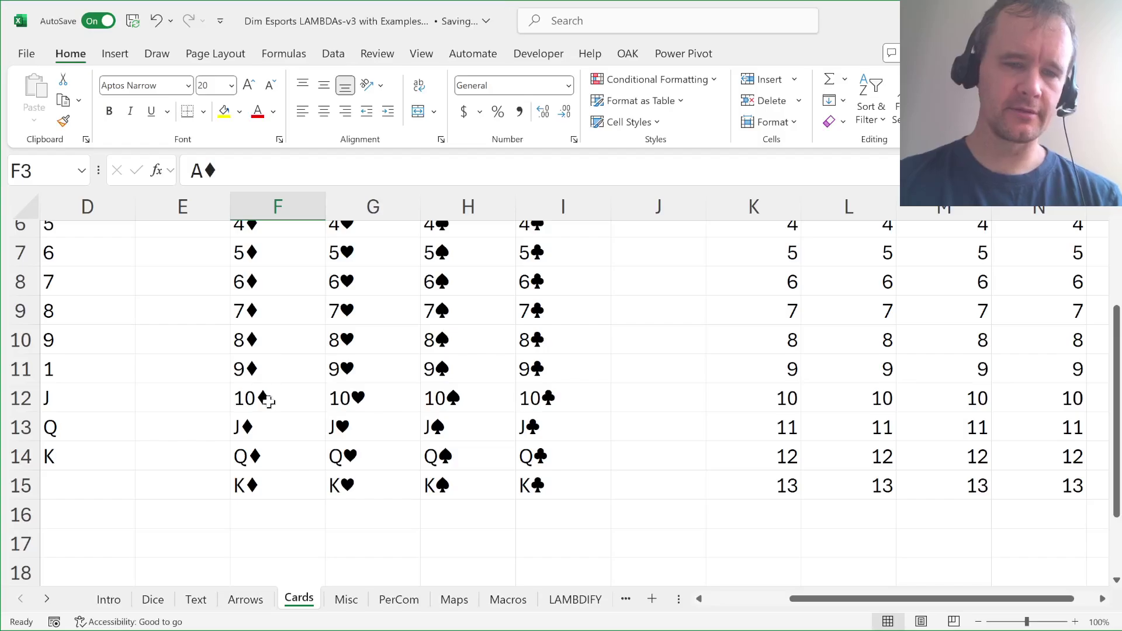
{"action": "left_click", "coordinate": [269, 409]}
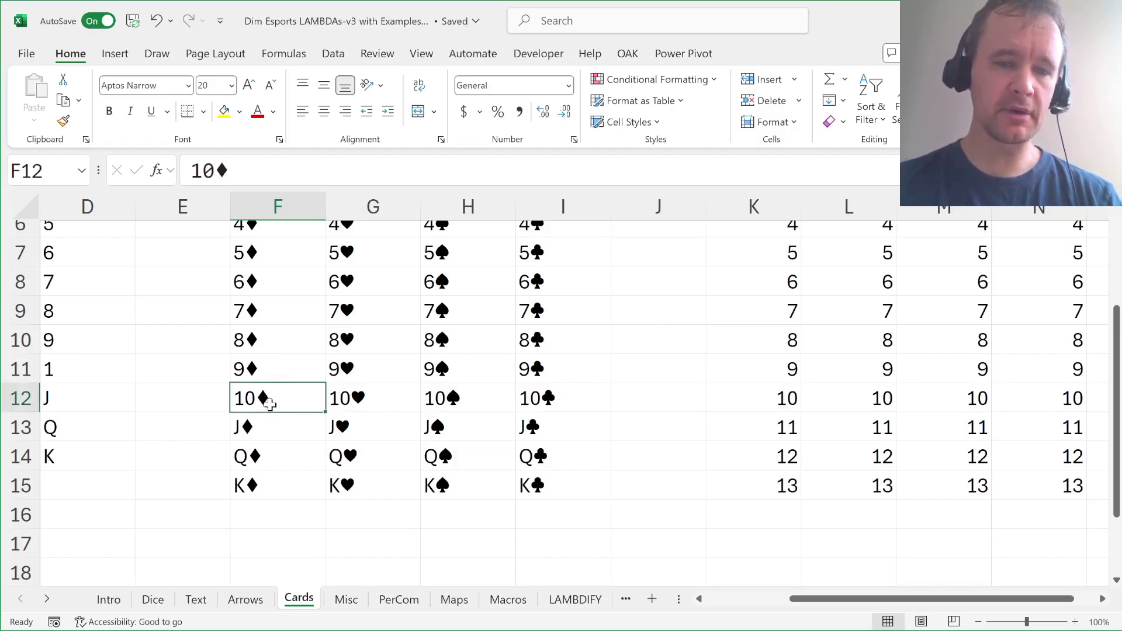
{"action": "scroll", "coordinate": [285, 343], "scroll_direction": "up", "scroll_amount": 2}
{"action": "left_click_drag", "start_coordinate": [246, 292], "coordinate": [244, 517]}
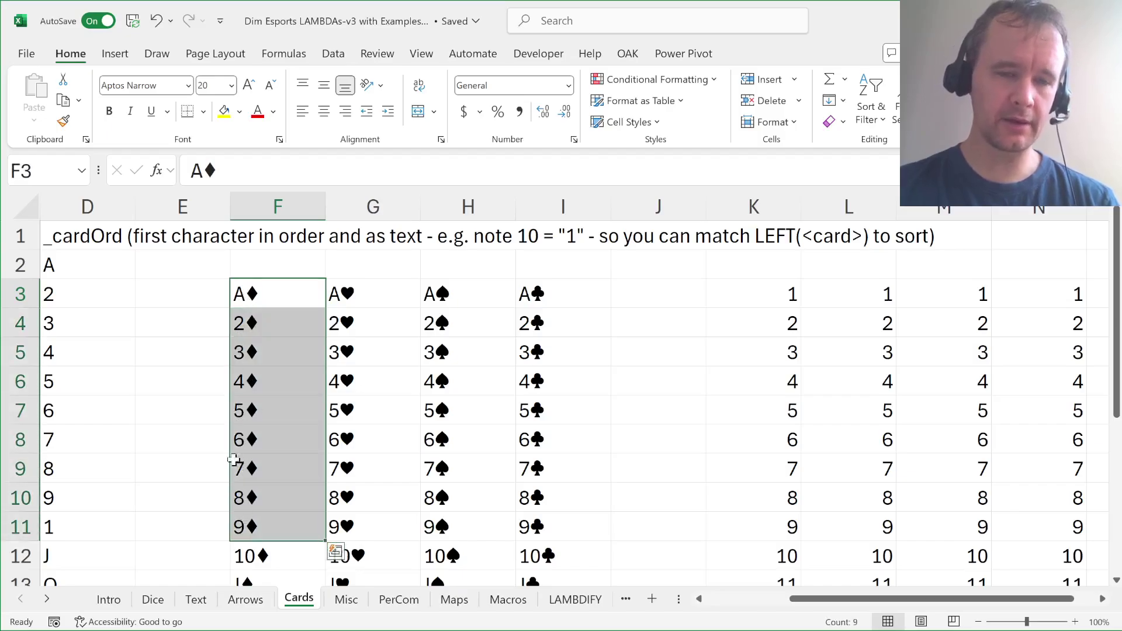
{"action": "left_click", "coordinate": [253, 554]}
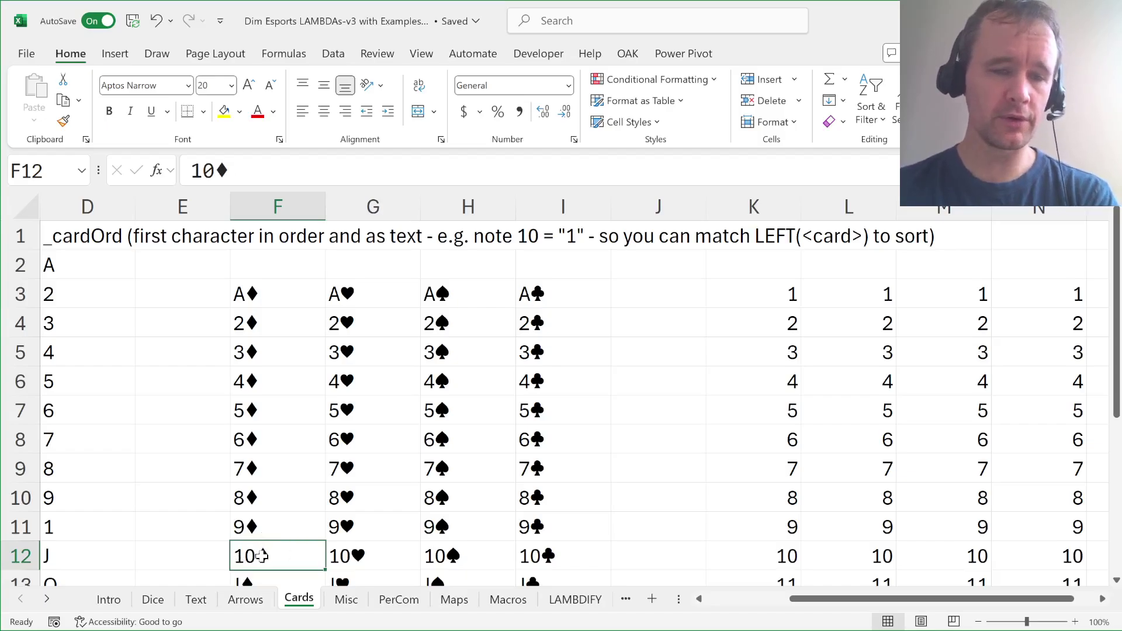
{"action": "scroll", "coordinate": [445, 421], "scroll_direction": "down", "scroll_amount": 2}
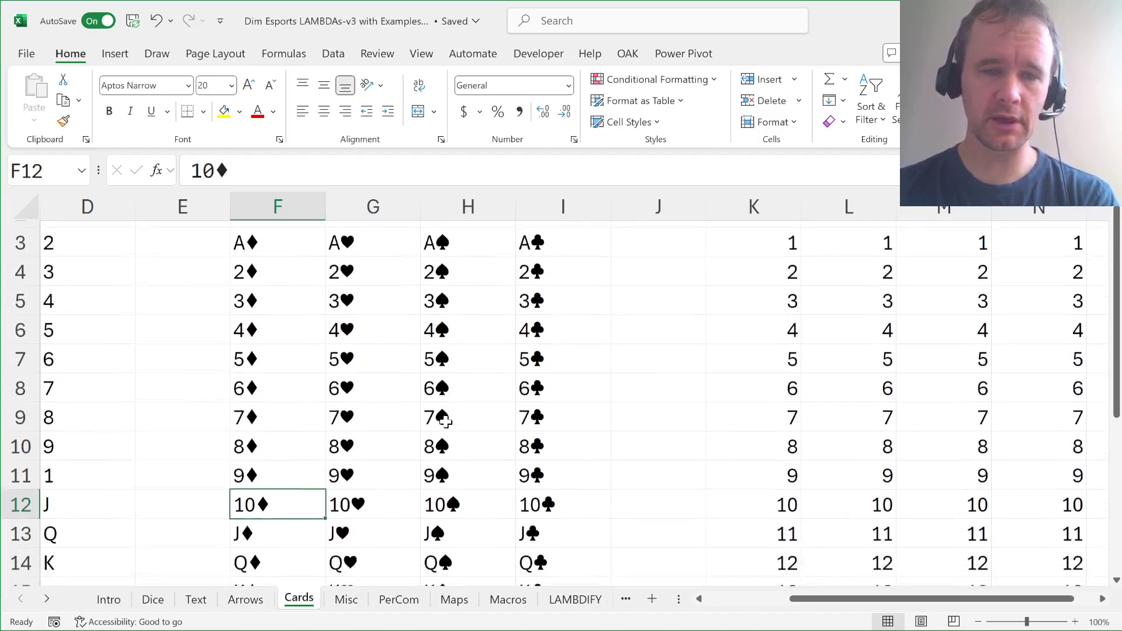
{"action": "scroll", "coordinate": [272, 491], "scroll_direction": "up", "scroll_amount": 1}
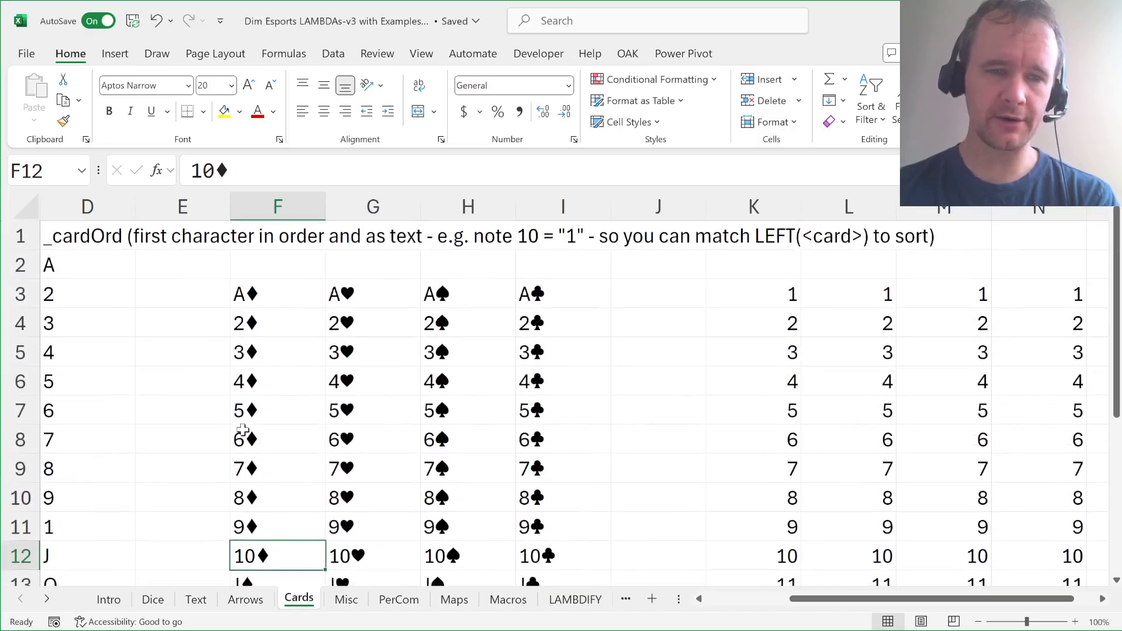
Copy the spilled _cardOrd list from D2 and paste it as static values starting at D19.
{"action": "scroll", "coordinate": [240, 426], "scroll_direction": "left", "scroll_amount": 1}
{"action": "left_click", "coordinate": [137, 266]}
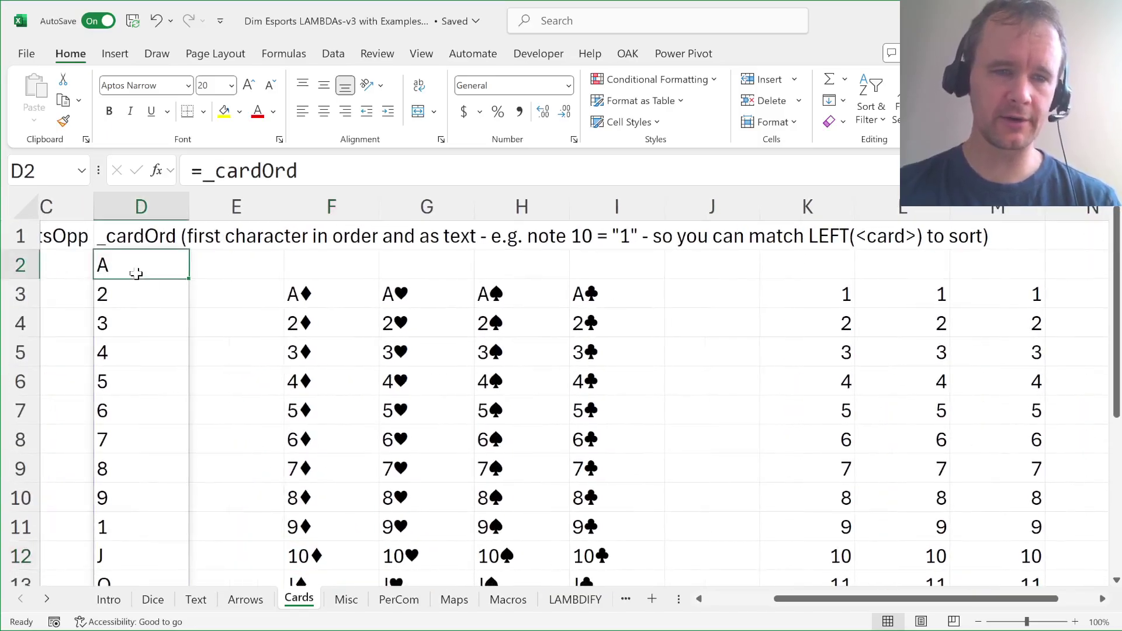
{"action": "key", "text": "ctrl+shift+Down"}
{"action": "key", "text": "ctrl+c"}
{"action": "key", "text": "ctrl+Down"}
{"action": "key", "text": "ctrl+Down"}
{"action": "key", "text": "ctrl+Up"}
{"action": "key", "text": "Down"}
{"action": "key", "text": "Down"}
{"action": "key", "text": "Down"}
{"action": "key", "text": "Down"}
{"action": "key", "text": "Down"}
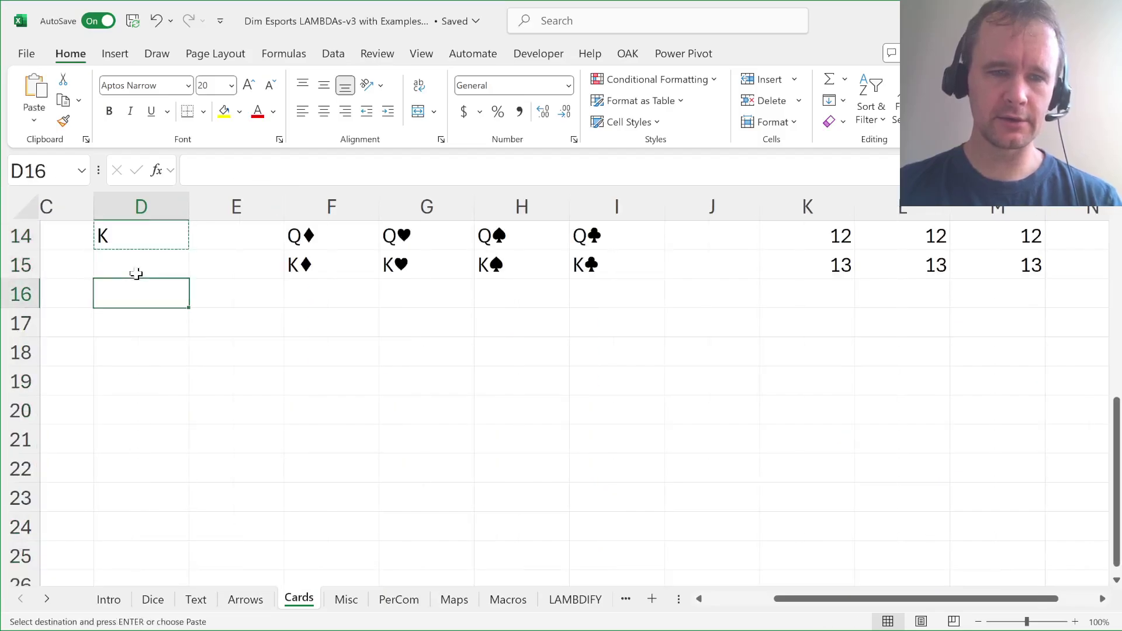
{"action": "key", "text": "alt"}
{"action": "key", "text": "h"}
{"action": "key", "text": "v"}
{"action": "key", "text": "v"}
Sort the pasted card list starting at D19 in ascending order.
{"action": "key", "text": "alt"}
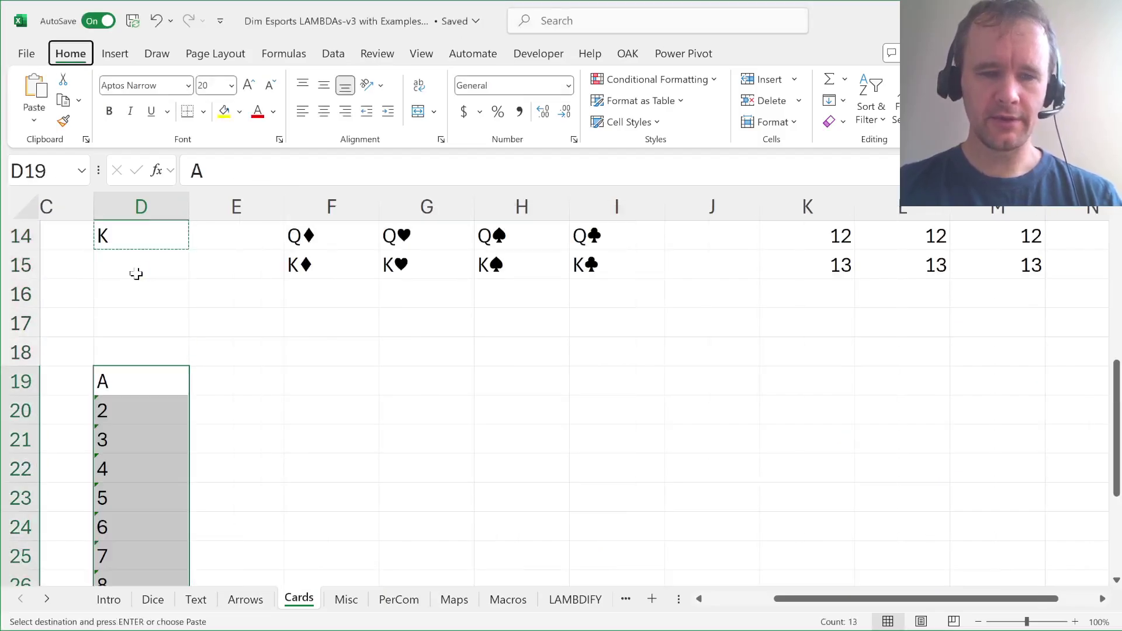
{"action": "key", "text": "a"}
{"action": "scroll", "coordinate": [200, 408], "scroll_direction": "down", "scroll_amount": 1}
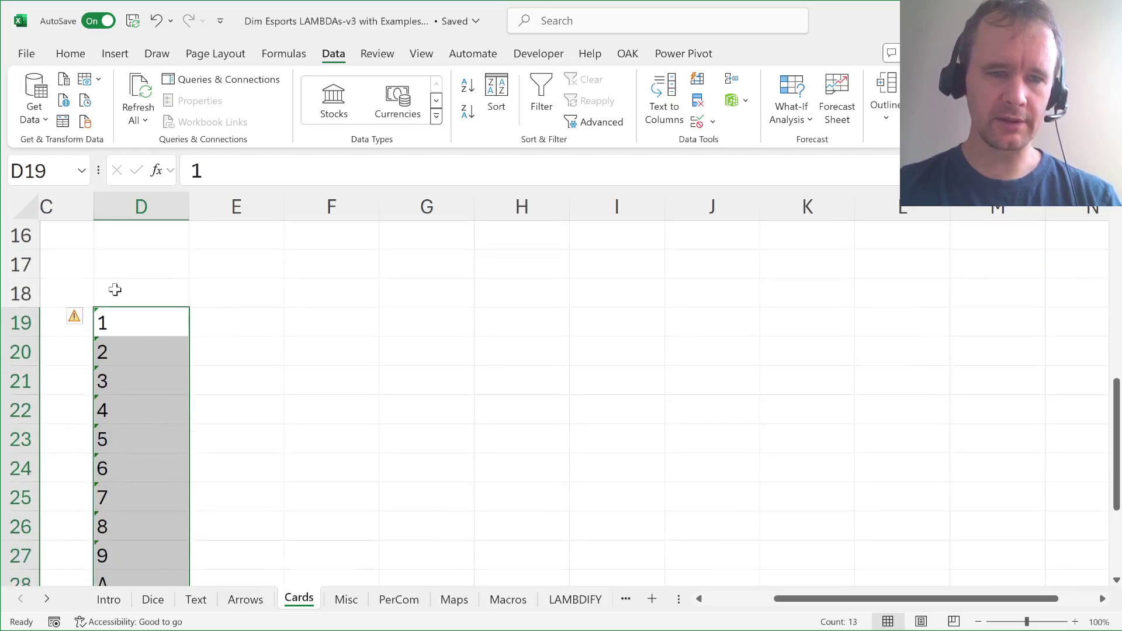
Examine the order of the sorted card list from D19 to D31, especially the letter cards at its end.
{"action": "left_click", "coordinate": [136, 327]}
{"action": "scroll", "coordinate": [149, 548], "scroll_direction": "down", "scroll_amount": 2}
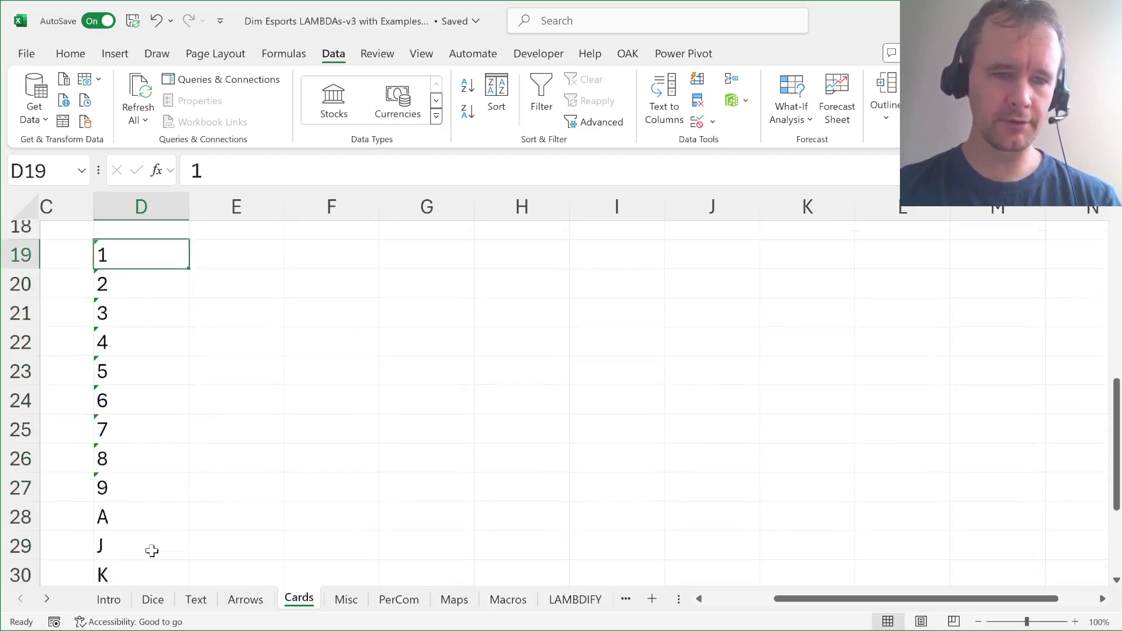
{"action": "left_click_drag", "start_coordinate": [125, 464], "coordinate": [134, 565]}
{"action": "key", "text": "ctrl+Up"}
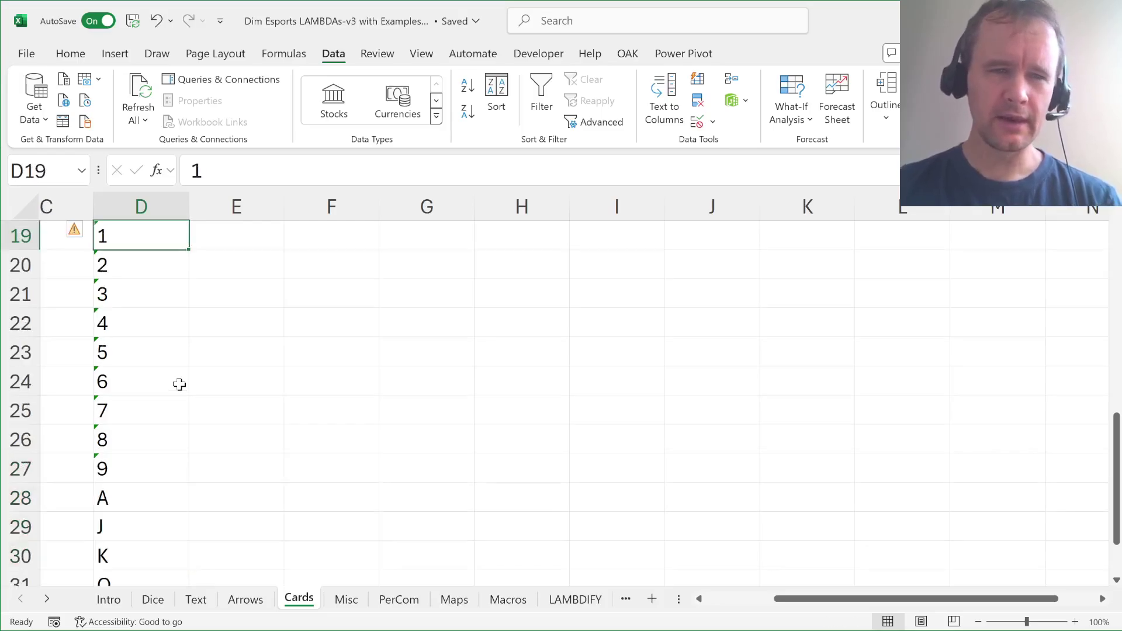
{"action": "key", "text": "ctrl+shift+Down"}
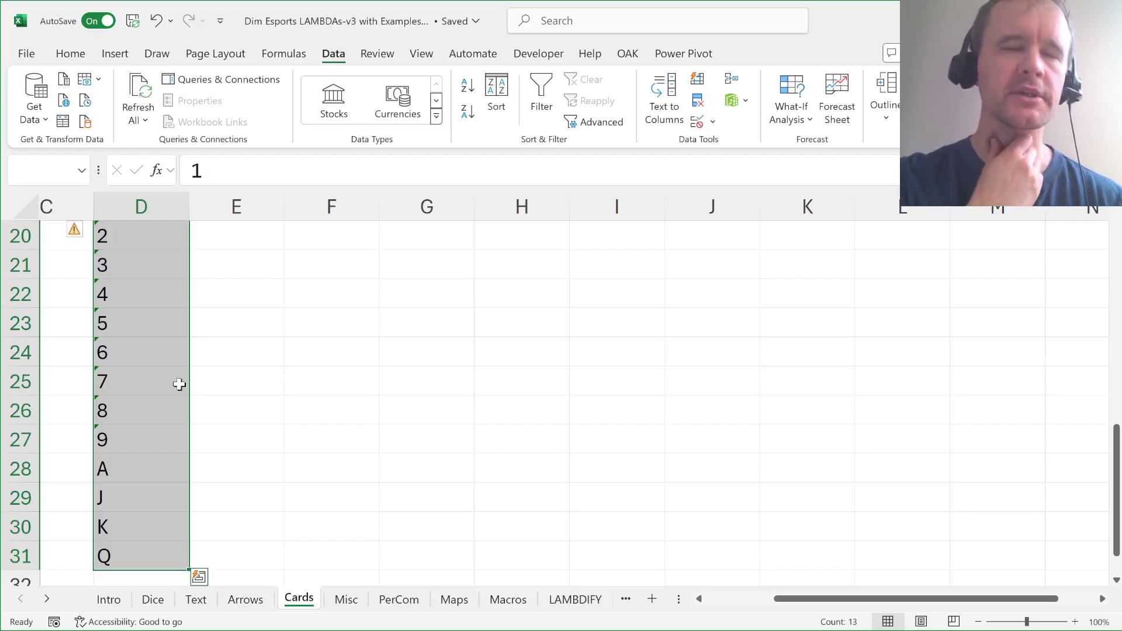
{"action": "key", "text": "ctrl+shift+Up"}
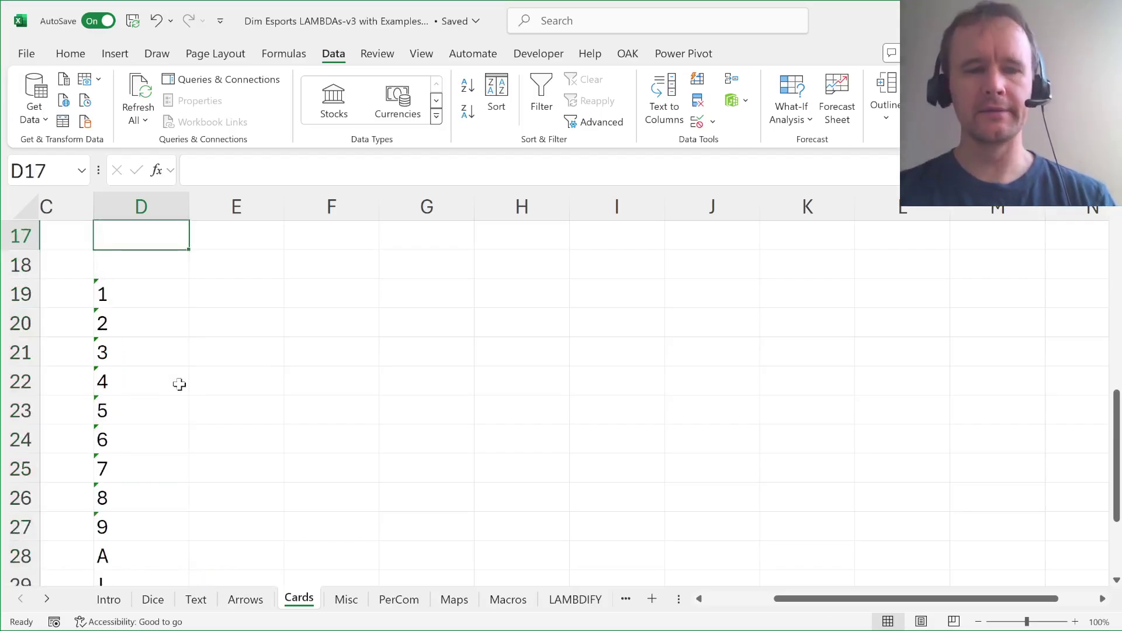
{"action": "key", "text": "ctrl+shift+Down"}
{"action": "key", "text": "Up"}
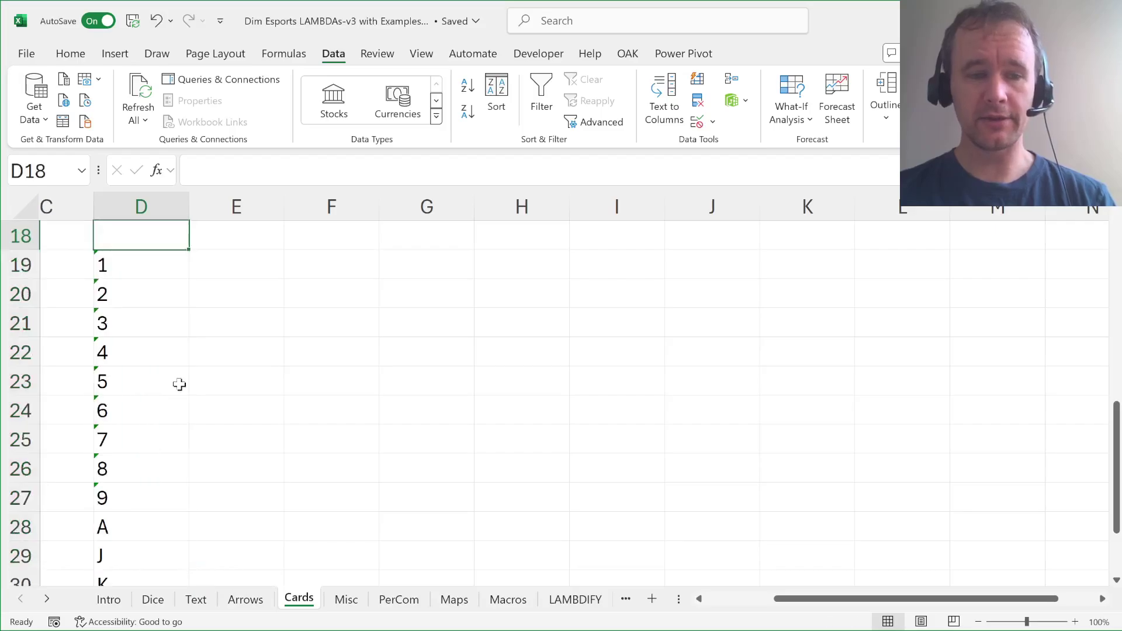
{"action": "key", "text": "Down"}
{"action": "key", "text": "ctrl+Down"}
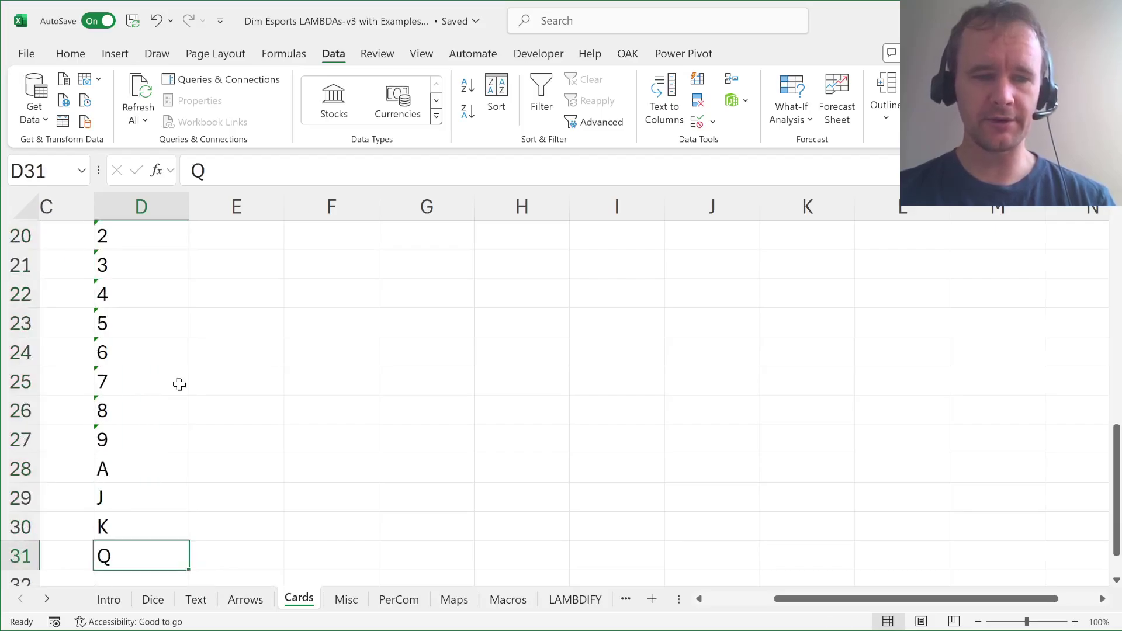
Move the A card from D28 to the empty cell D32 below the Q.
{"action": "key", "text": "Up"}
{"action": "key", "text": "Up"}
{"action": "key", "text": "Up"}
{"action": "key", "text": "Down"}
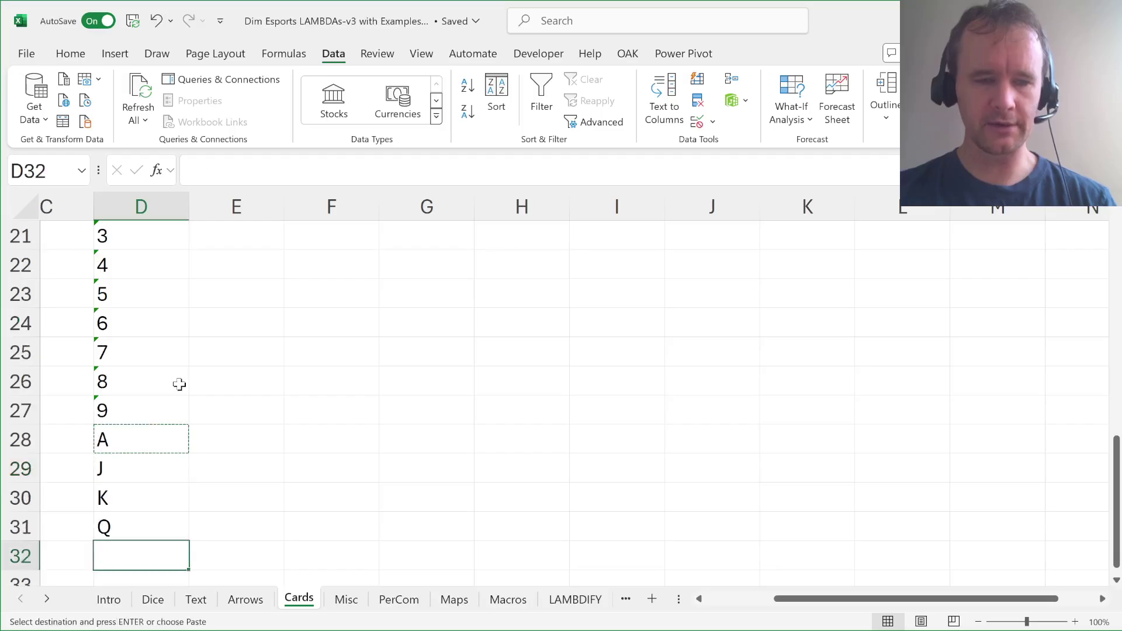
{"action": "key", "text": "Return"}
Rearrange the face cards by moving J to D28 and Q to D29, above the K.
{"action": "key", "text": "Up"}
{"action": "key", "text": "Up"}
{"action": "key", "text": "Up"}
{"action": "key", "text": "ctrl+x"}
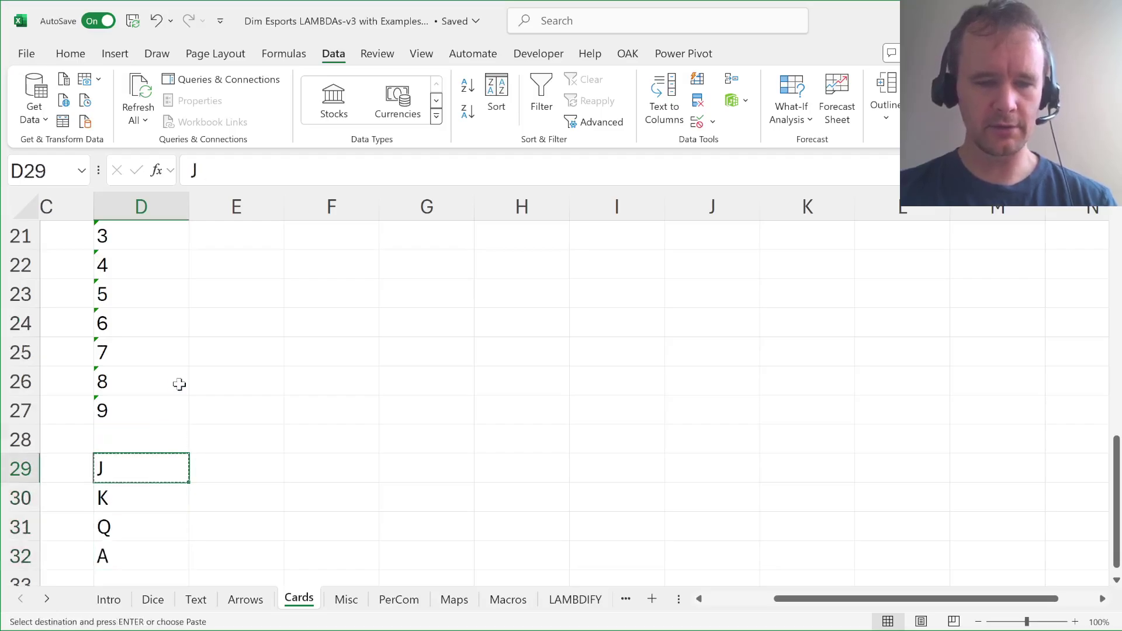
{"action": "key", "text": "Up"}
{"action": "key", "text": "Return"}
{"action": "key", "text": "Down"}
{"action": "key", "text": "Down"}
{"action": "key", "text": "ctrl+x"}
{"action": "key", "text": "Up"}
{"action": "key", "text": "Up"}
{"action": "key", "text": "Return"}
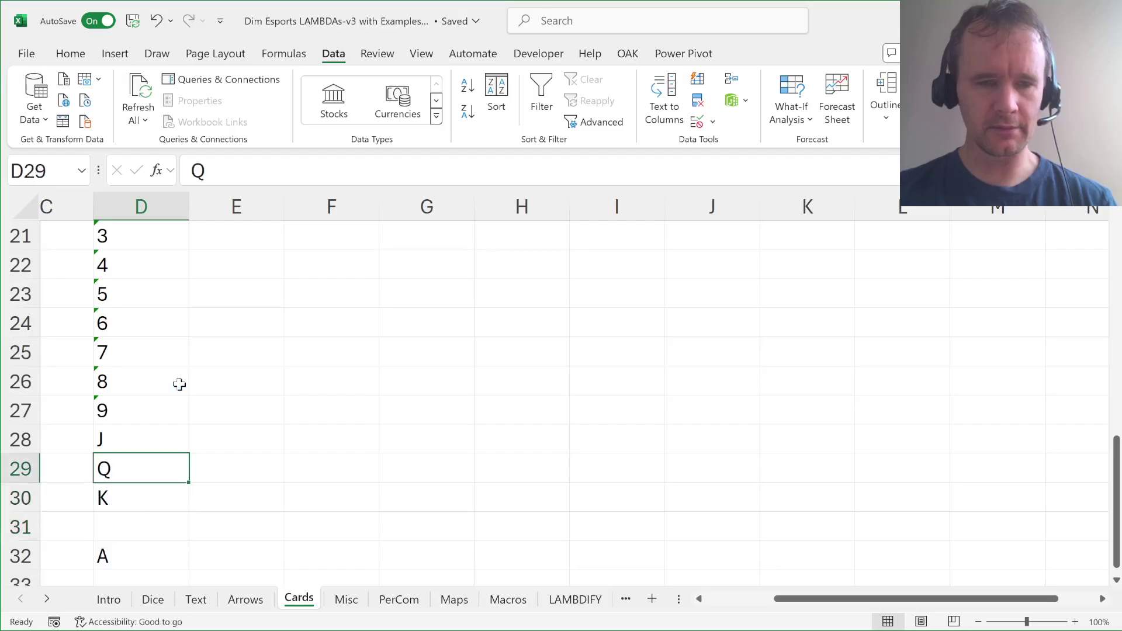
{"action": "key", "text": "Down"}
{"action": "key", "text": "Down"}
{"action": "key", "text": "Down"}
{"action": "key", "text": "ctrl+c"}
{"action": "left_click", "coordinate": [179, 384]}
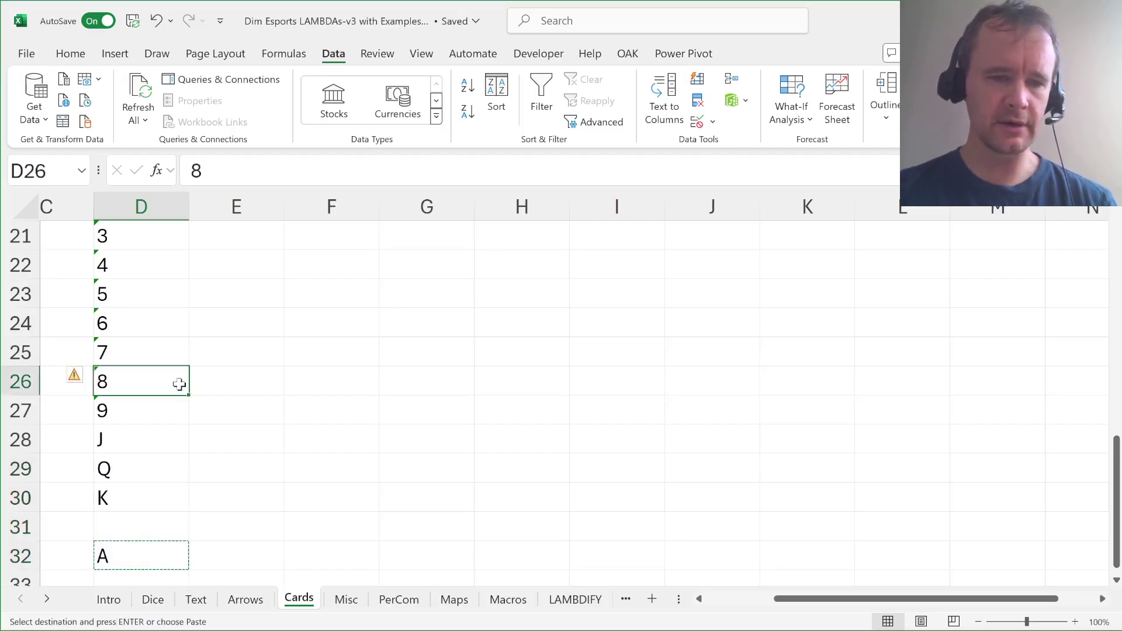
{"action": "key", "text": "ctrl+z"}
Delete the static card list starting at D19.
{"action": "key", "text": "ctrl+Up"}
{"action": "key", "text": "ctrl+Up"}
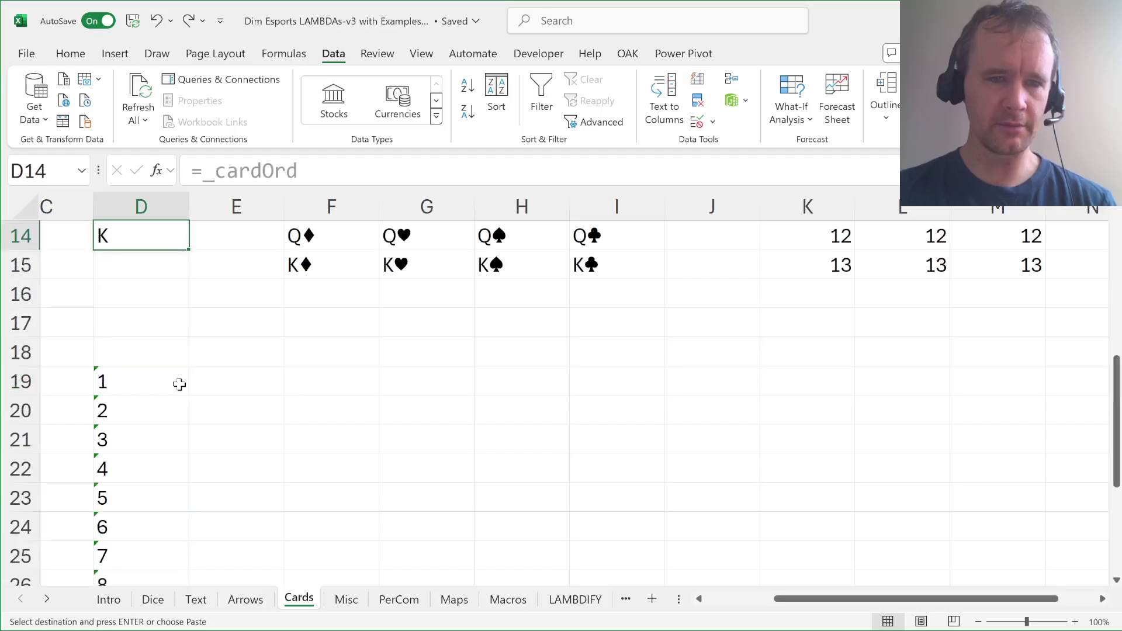
{"action": "key", "text": "ctrl+Down"}
{"action": "key", "text": "ctrl+shift+Down"}
{"action": "key", "text": "ctrl+shift+Down"}
{"action": "key", "text": "ctrl+shift+Down"}
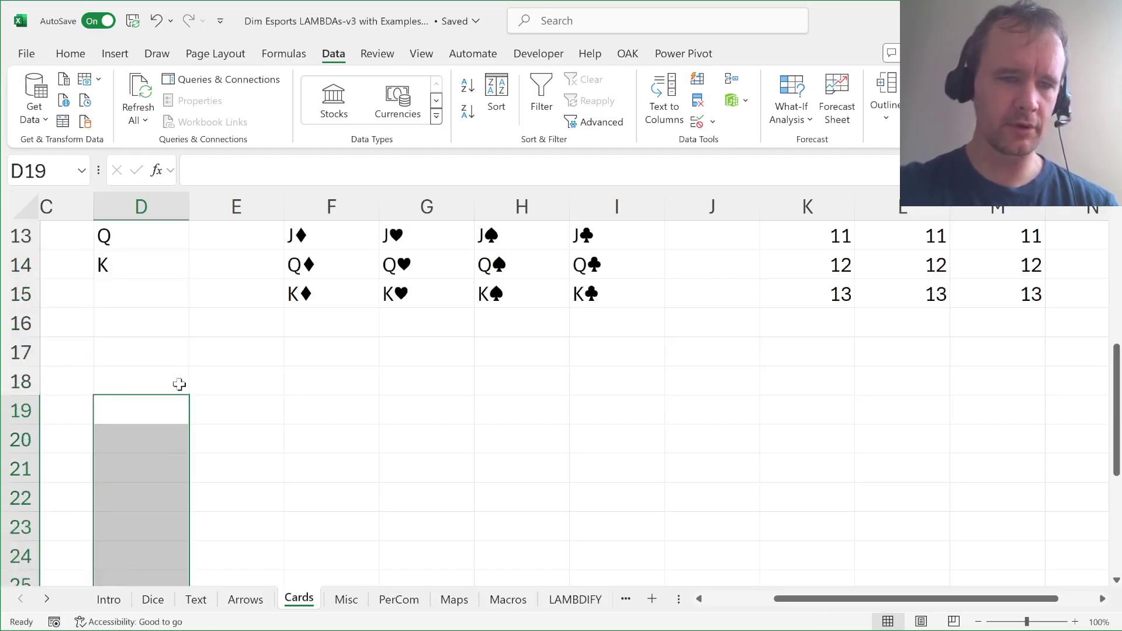
Highlight the whole spilled _cardOrd list from D2 to review the card order.
{"action": "key", "text": "ctrl+Up"}
{"action": "key", "text": "ctrl+Up"}
{"action": "key", "text": "Down"}
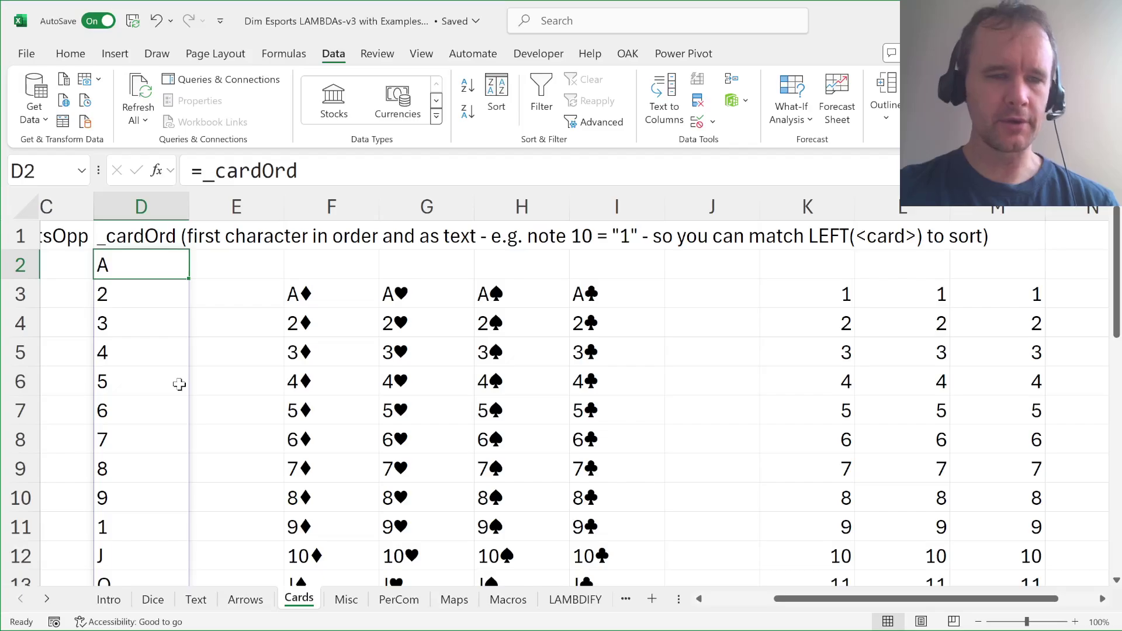
{"action": "key", "text": "ctrl+shift+Down"}
{"action": "scroll", "coordinate": [175, 321], "scroll_direction": "up", "scroll_amount": 1}
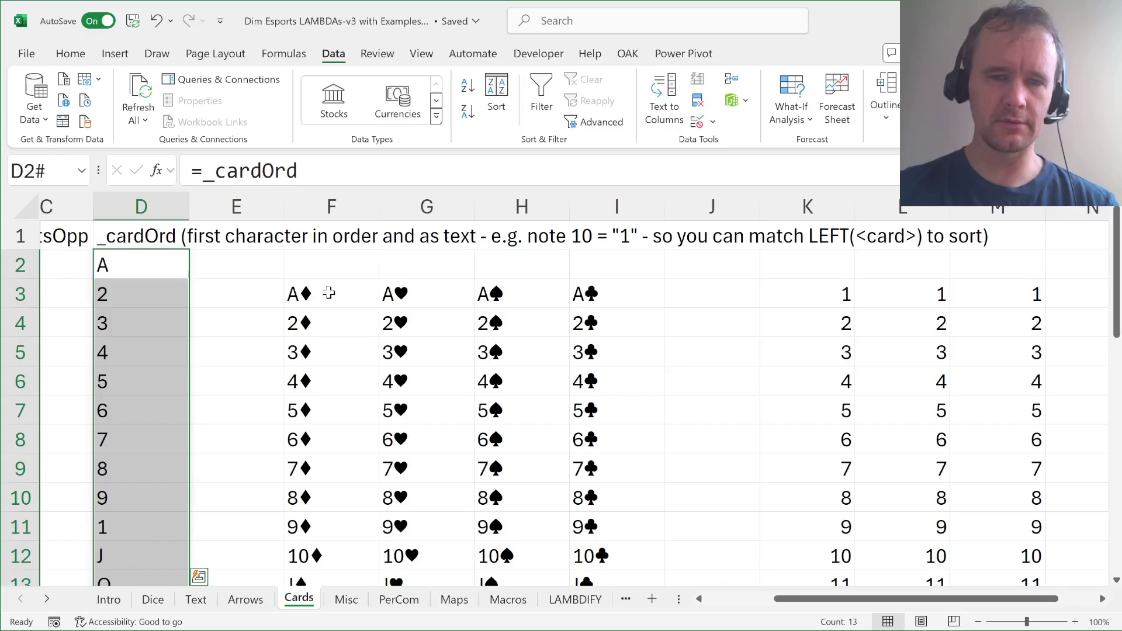
Highlight the card grid starting at F3, and clear its XMATCH rank formula in K3.
{"action": "left_click", "coordinate": [329, 293]}
{"action": "key", "text": "ctrl+shift+Down"}
{"action": "key", "text": "ctrl+shift+Right"}
{"action": "key", "text": "ctrl+Right"}
{"action": "key", "text": "ctrl+Right"}
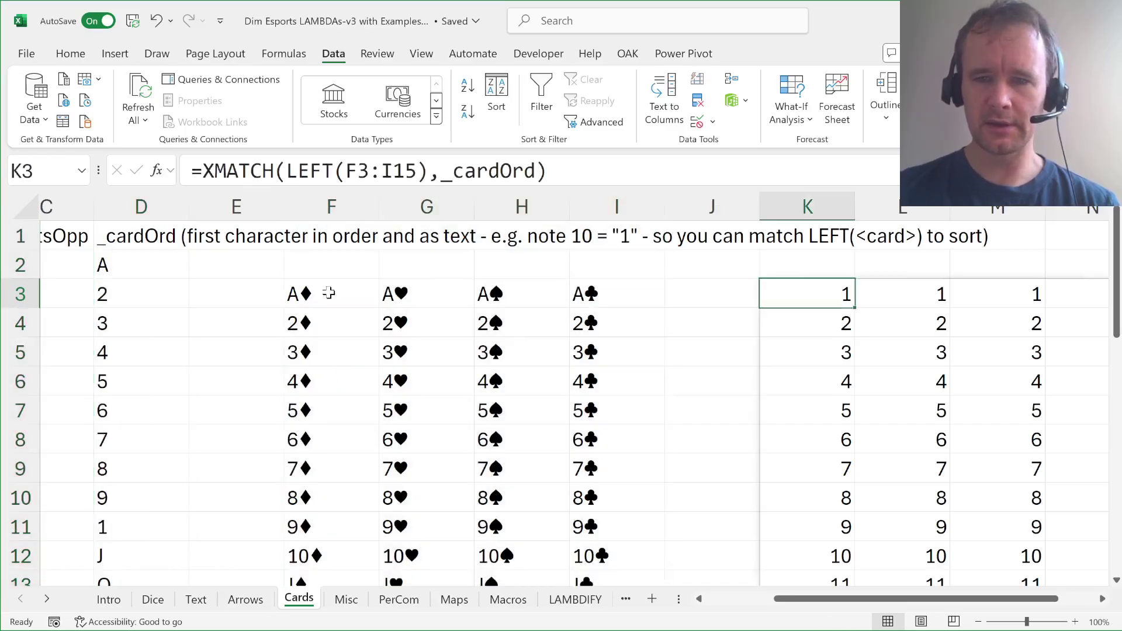
{"action": "key", "text": "ctrl+shift+Down"}
{"action": "key", "text": "Delete"}
Read the _cardOrd note in D1 about matching LEFT(<card>) to sort.
{"action": "key", "text": "ctrl+Left"}
{"action": "key", "text": "ctrl+Left"}
{"action": "key", "text": "ctrl+Left"}
{"action": "key", "text": "ctrl+Left"}
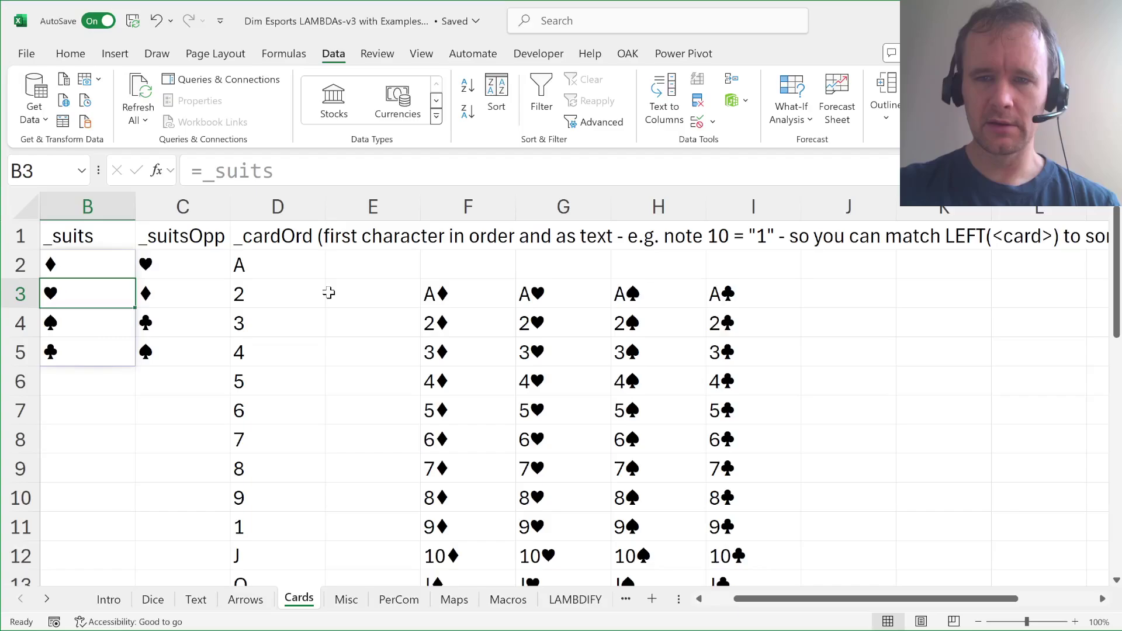
{"action": "key", "text": "ctrl+Left"}
{"action": "key", "text": "ctrl+Up"}
{"action": "key", "text": "Right"}
{"action": "key", "text": "Right"}
{"action": "key", "text": "Right"}
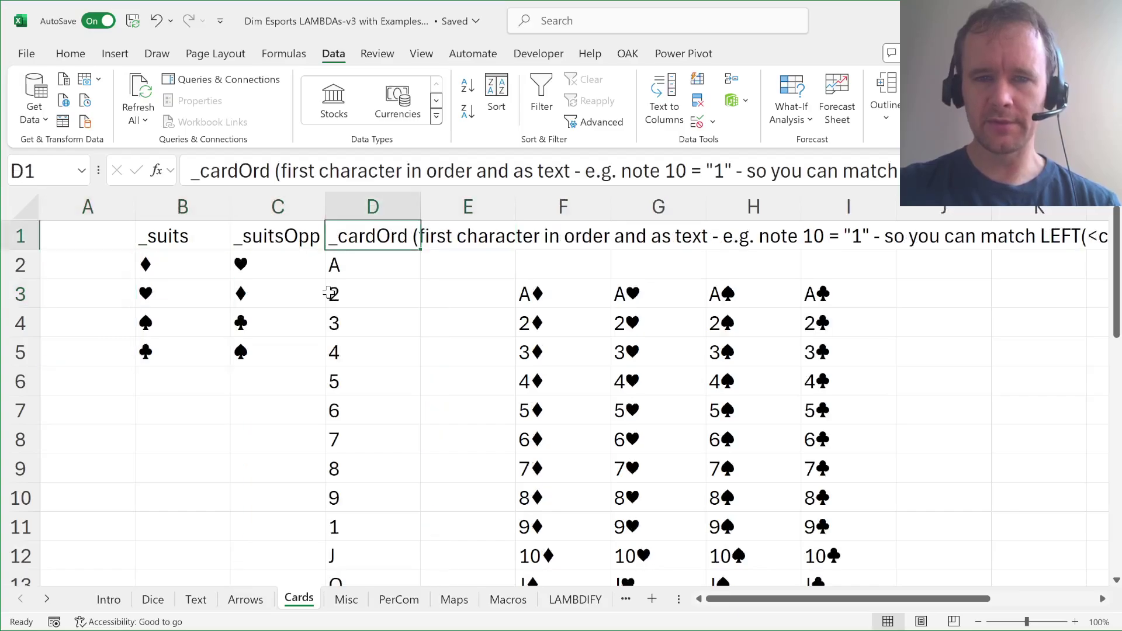
{"action": "scroll", "coordinate": [815, 287], "scroll_direction": "right", "scroll_amount": 3}
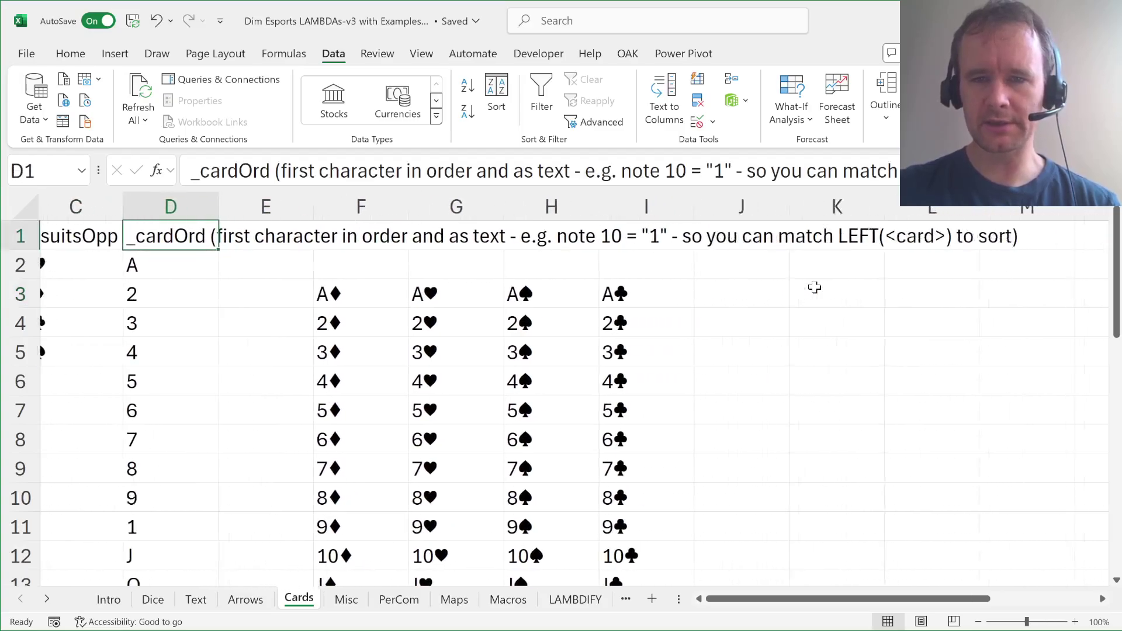
{"action": "scroll", "coordinate": [833, 266], "scroll_direction": "right", "scroll_amount": 1}
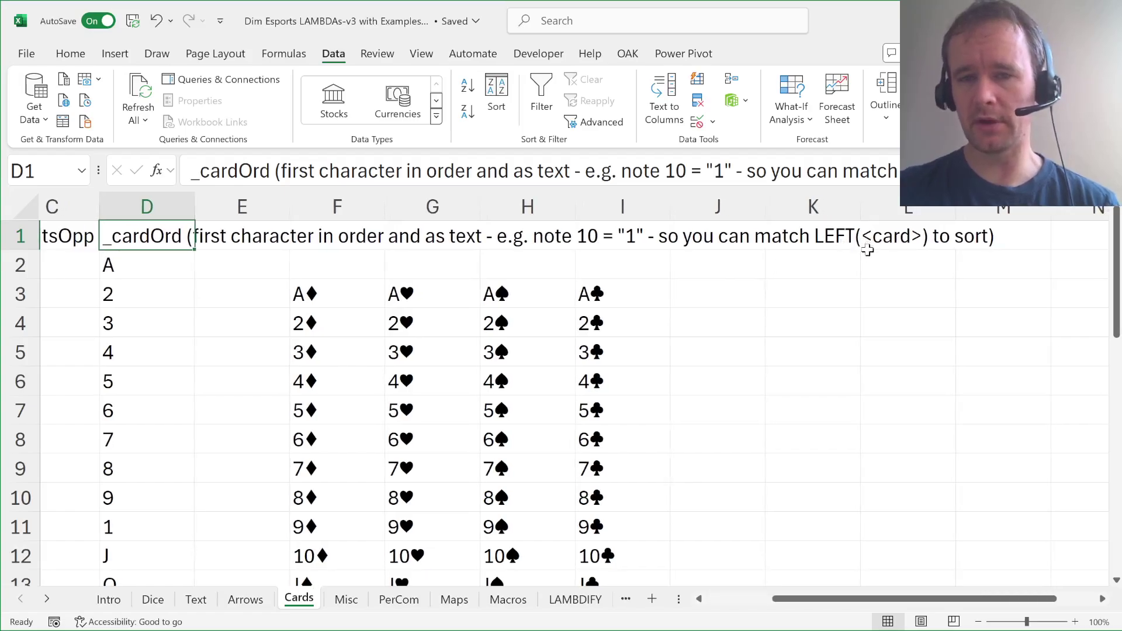
{"action": "scroll", "coordinate": [818, 287], "scroll_direction": "left", "scroll_amount": 4}
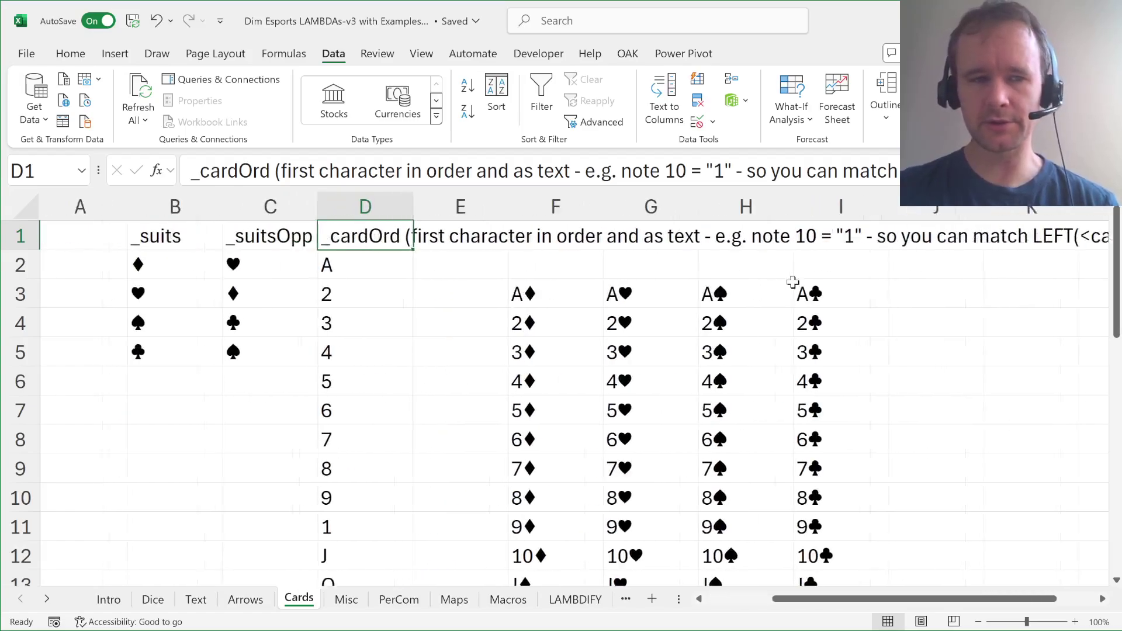
Review the _cardOrd sequence in column D from the A in D2 to the K in D14.
{"action": "left_click", "coordinate": [357, 264]}
{"action": "key", "text": "ctrl+Down"}
{"action": "key", "text": "ctrl+Up"}
{"action": "key", "text": "Down"}
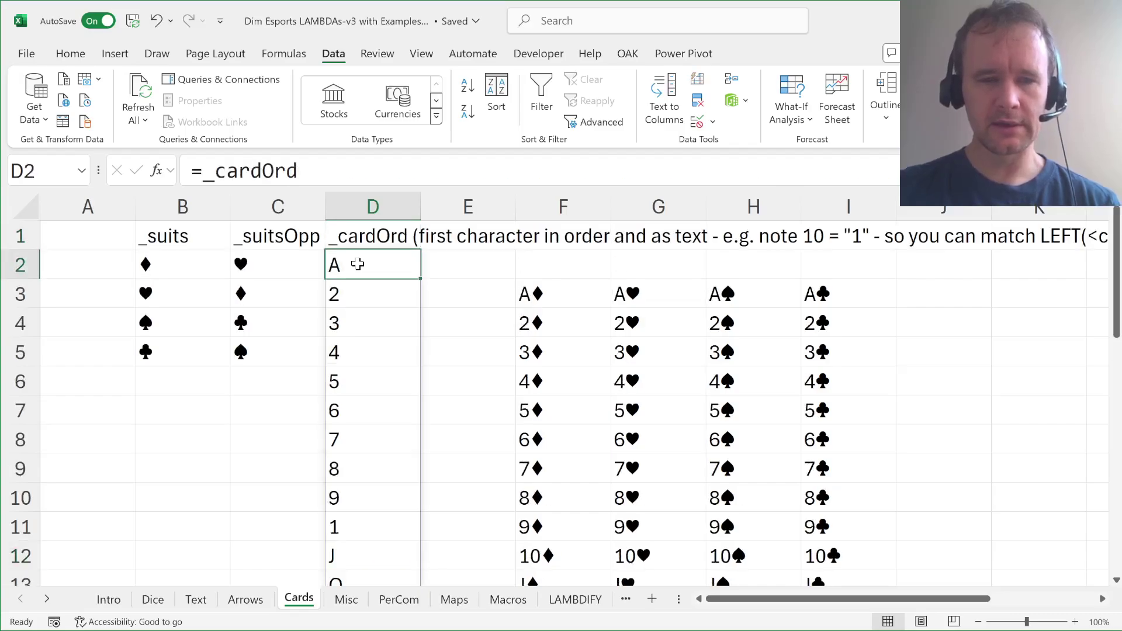
{"action": "key", "text": "ctrl+shift+Down"}
{"action": "scroll", "coordinate": [357, 265], "scroll_direction": "up", "scroll_amount": 1}
{"action": "left_click", "coordinate": [357, 264]}
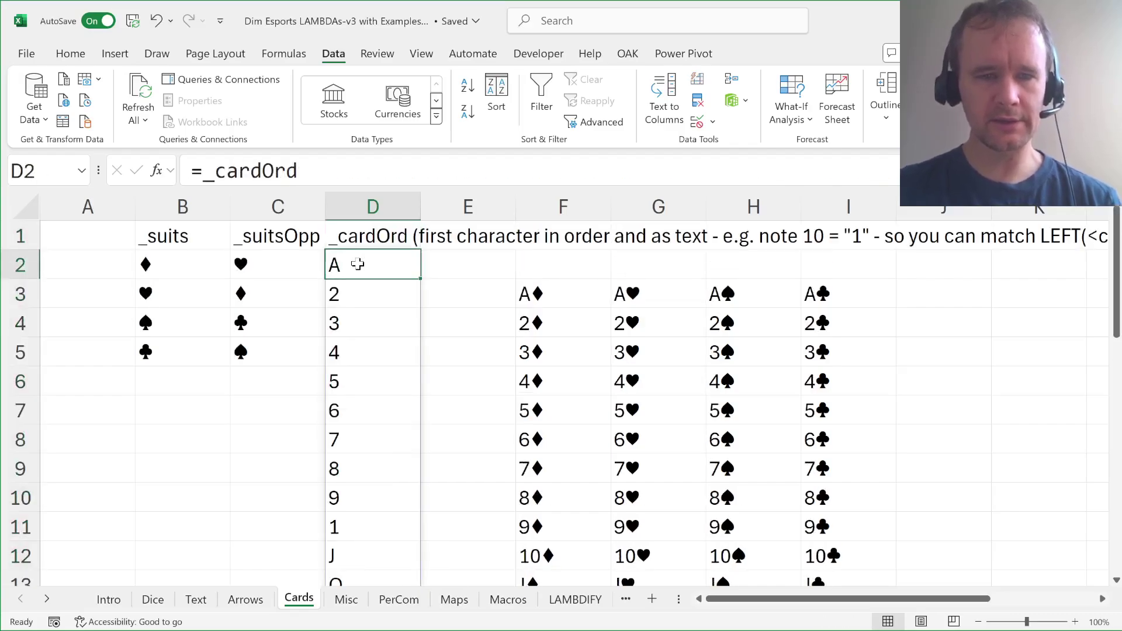
{"action": "key", "text": "ctrl+Down"}
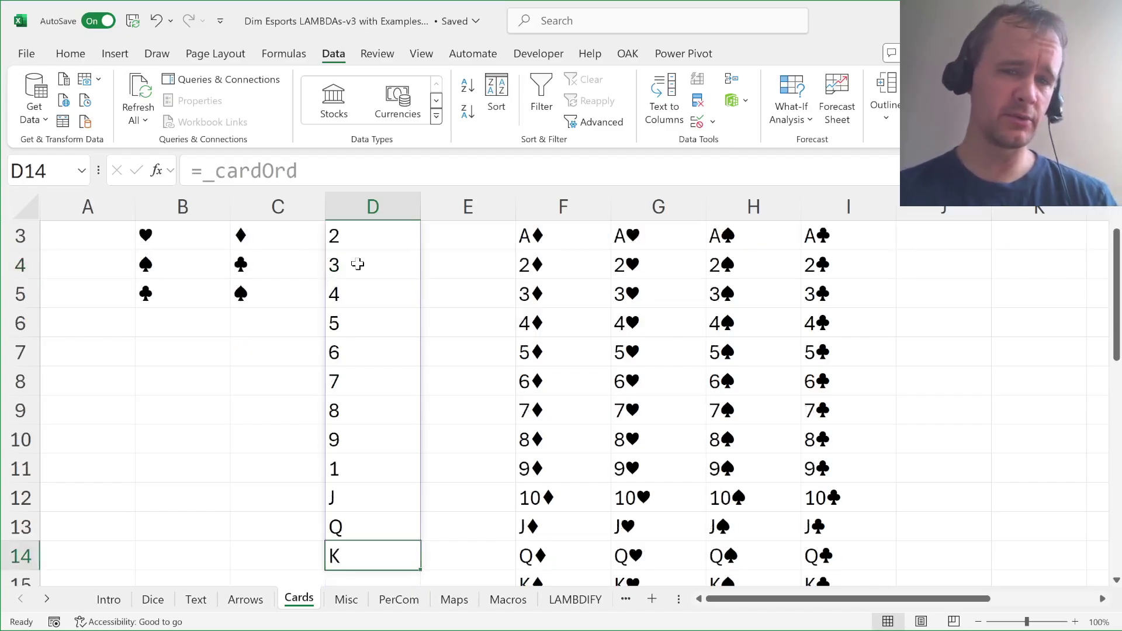
{"action": "key", "text": "Down"}
{"action": "key", "text": "ctrl+Up"}
{"action": "key", "text": "ctrl+Up"}
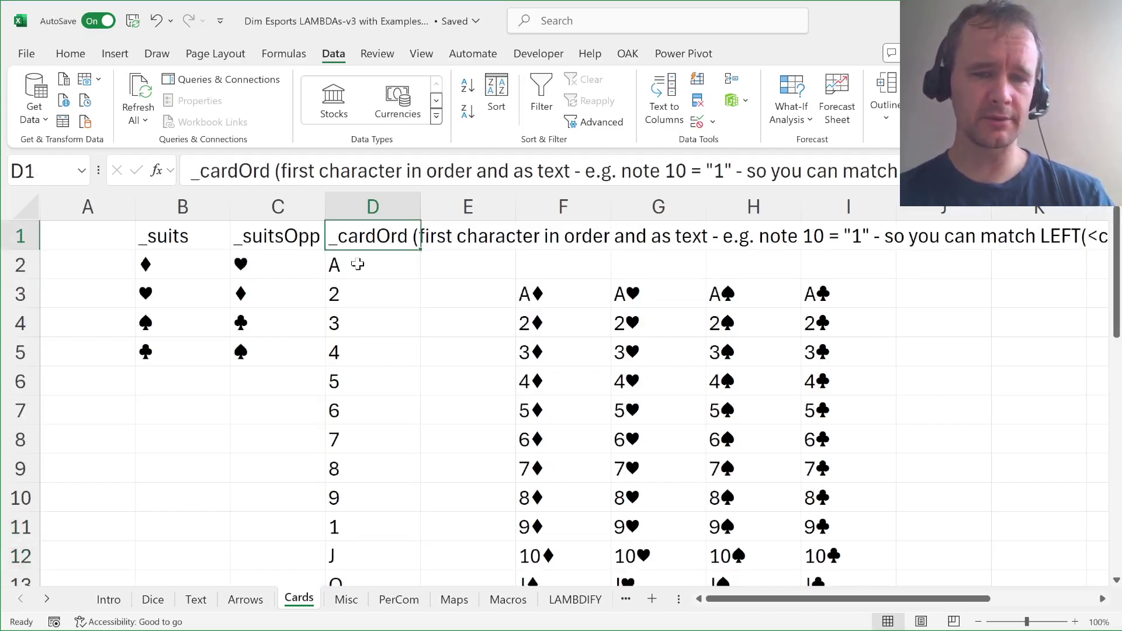
Copy the spilled _cardOrd list from D2 and paste it as static values starting at D17.
{"action": "key", "text": "Home"}
{"action": "key", "text": "Down"}
{"action": "key", "text": "Right"}
{"action": "key", "text": "Right"}
{"action": "key", "text": "Right"}
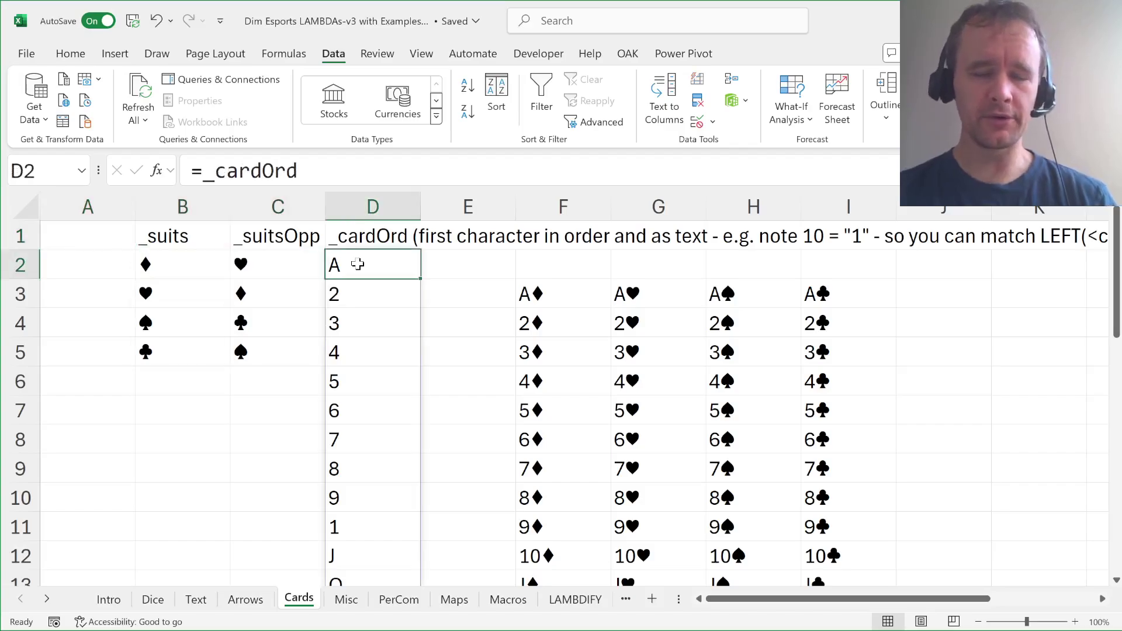
{"action": "key", "text": "ctrl+shift+Down"}
{"action": "key", "text": "ctrl+c"}
{"action": "key", "text": "ctrl+Down"}
{"action": "key", "text": "Down"}
{"action": "key", "text": "Down"}
{"action": "key", "text": "Down"}
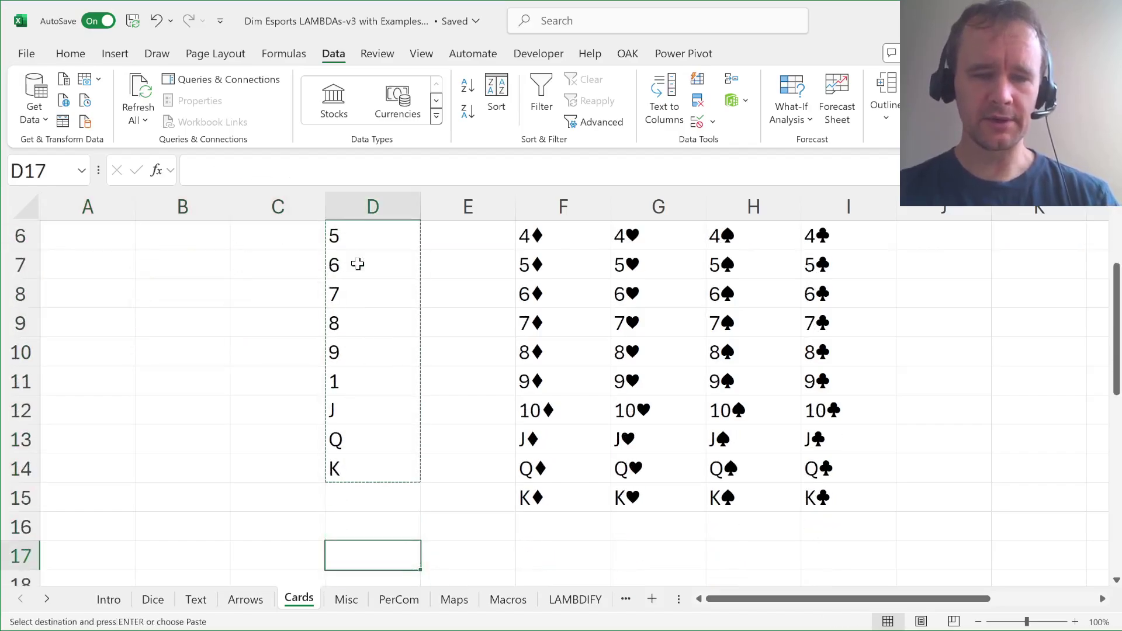
{"action": "key", "text": "ctrl+v"}
Add an A at the end of the pasted card list, in D30.
{"action": "key", "text": "ctrl+Down"}
{"action": "key", "text": "Down"}
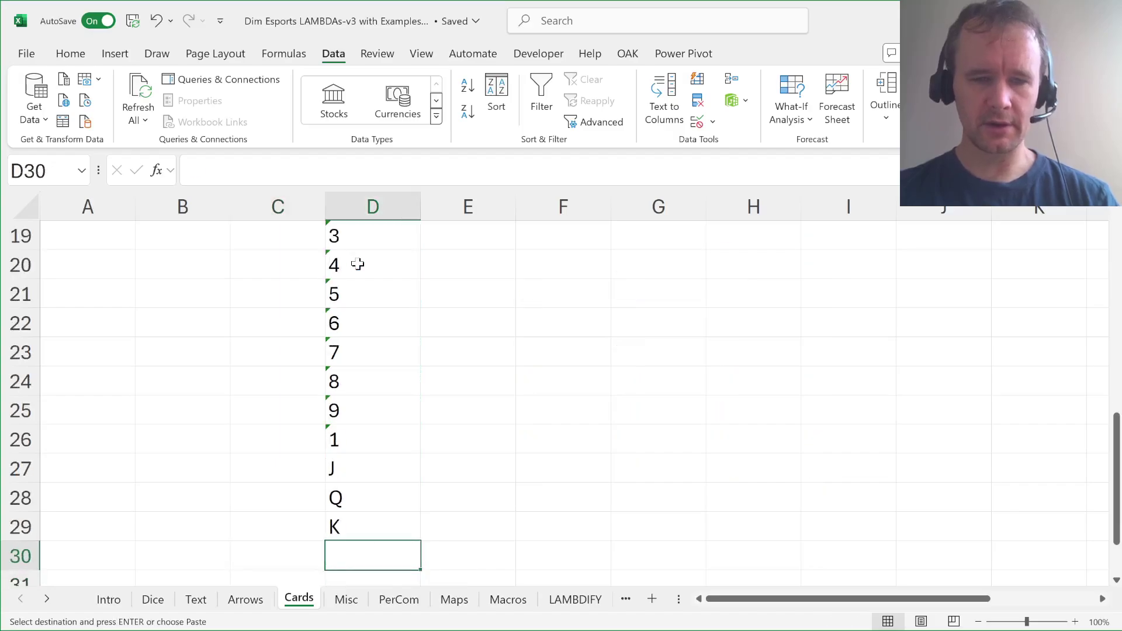
{"action": "type", "text": "A"}
{"action": "key", "text": "Return"}
Try to name the aces-high card list in D18:D30 as tmpname.
{"action": "key", "text": "ctrl+Up"}
{"action": "key", "text": "ctrl+Up"}
{"action": "key", "text": "Down"}
{"action": "key", "text": "ctrl+shift+Down"}
{"action": "left_click", "coordinate": [46, 170]}
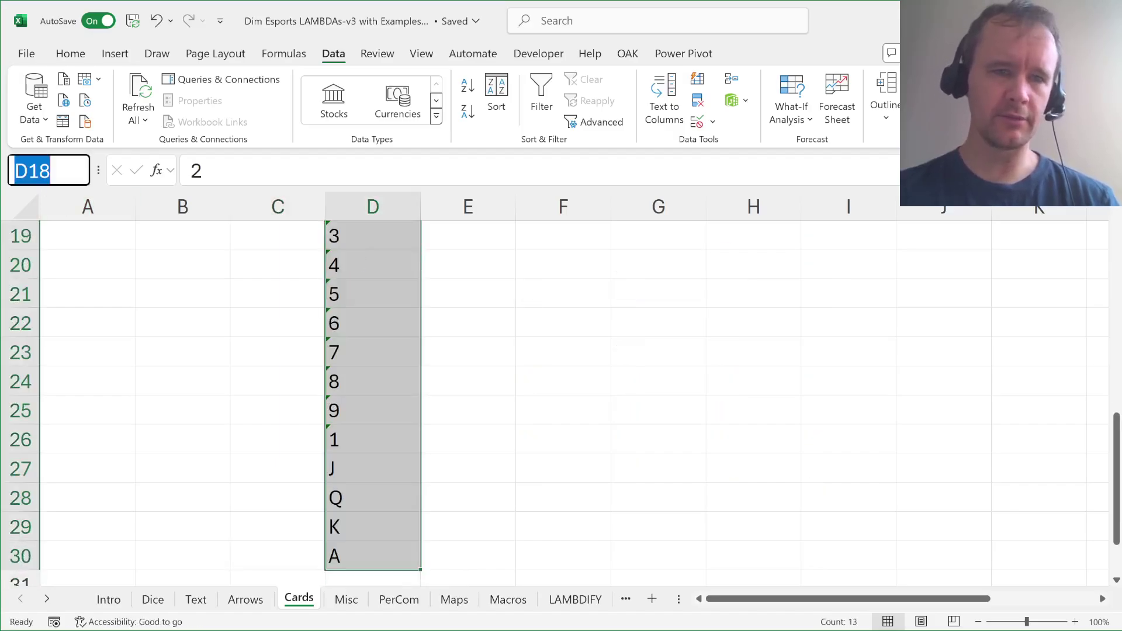
{"action": "type", "text": "tmpname"}
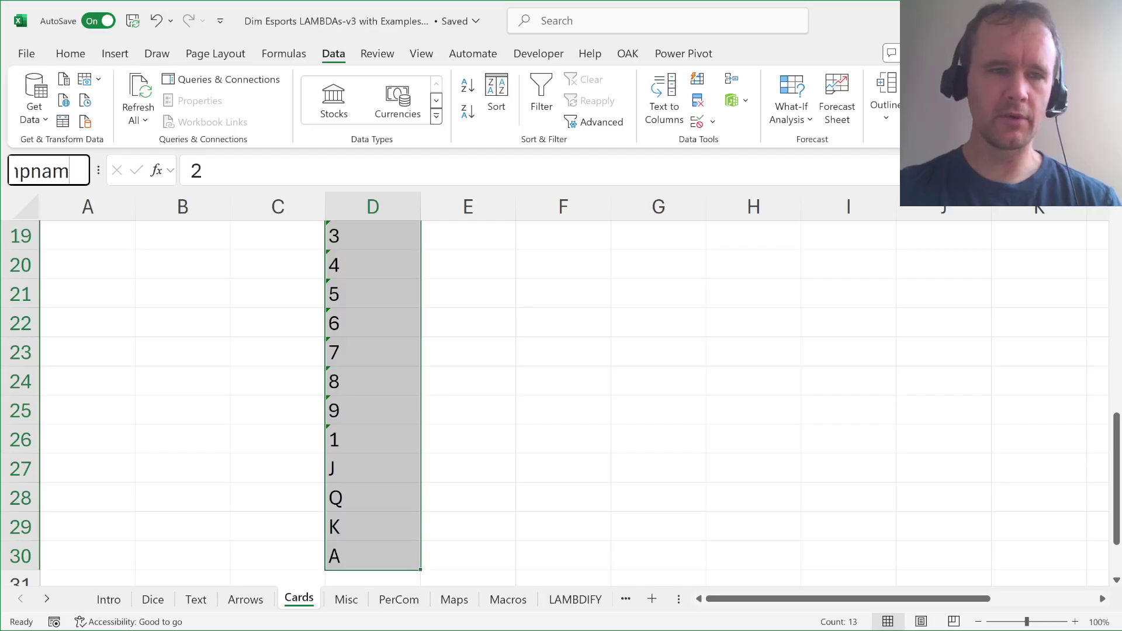
{"action": "key", "text": "Return"}
Delete the aces-high card list starting at D18.
{"action": "key", "text": "Up"}
{"action": "key", "text": "Down"}
{"action": "key", "text": "ctrl+shift+Down"}
{"action": "key", "text": "Delete"}
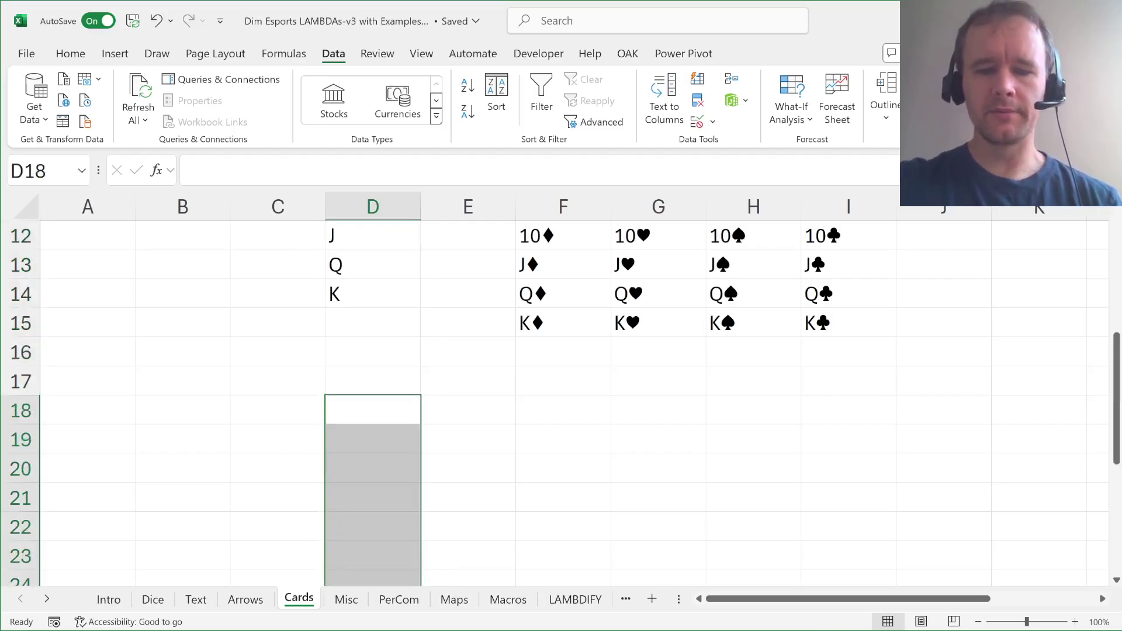
Open the Misc sheet and inspect the _mostOf formula in D2.
{"action": "key", "text": "ctrl+Home"}
{"action": "key", "text": "ctrl+Page_Down"}
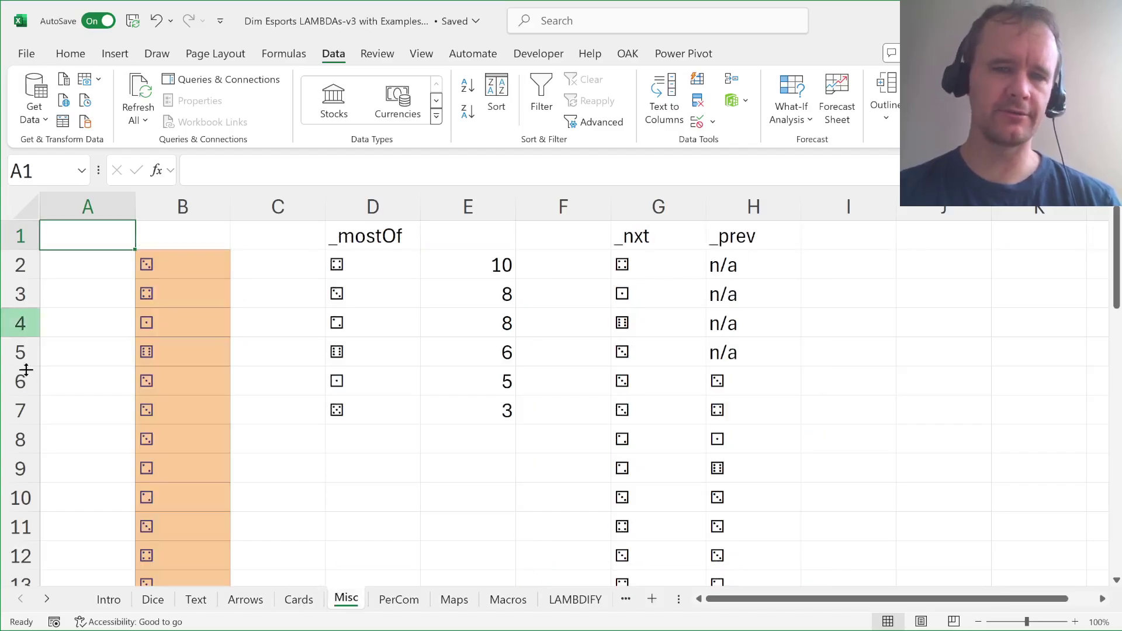
{"action": "left_click", "coordinate": [354, 268]}
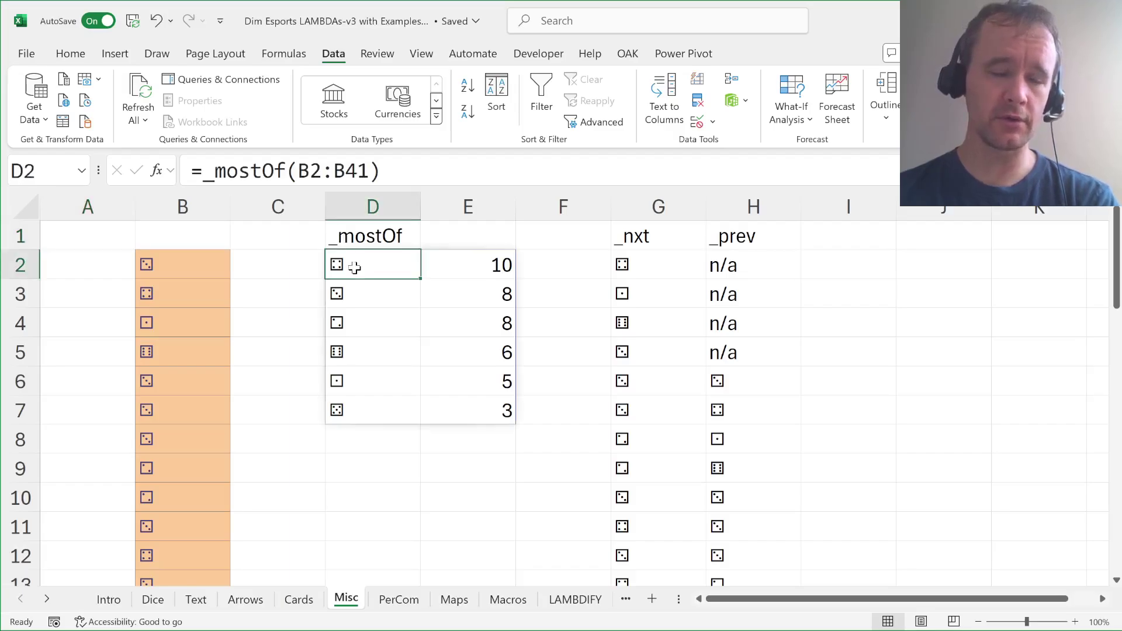
Start a GROUPBY formula in D9 with the dice range B2:B41 as its row fields.
{"action": "left_click", "coordinate": [346, 472]}
{"action": "type", "text": "=group"}
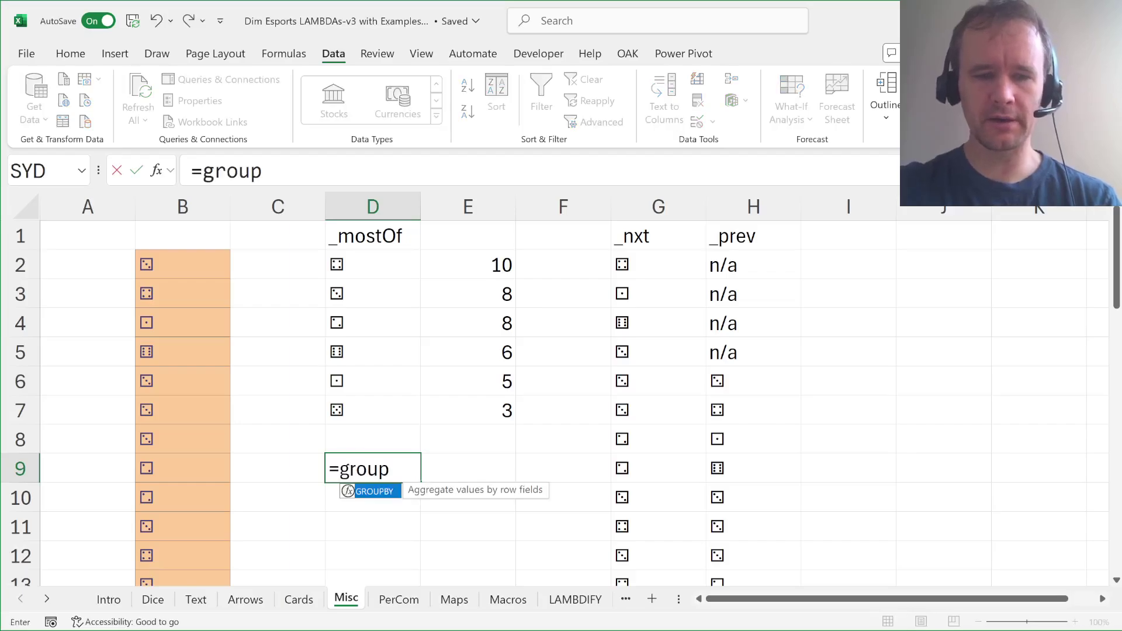
{"action": "key", "text": "Tab"}
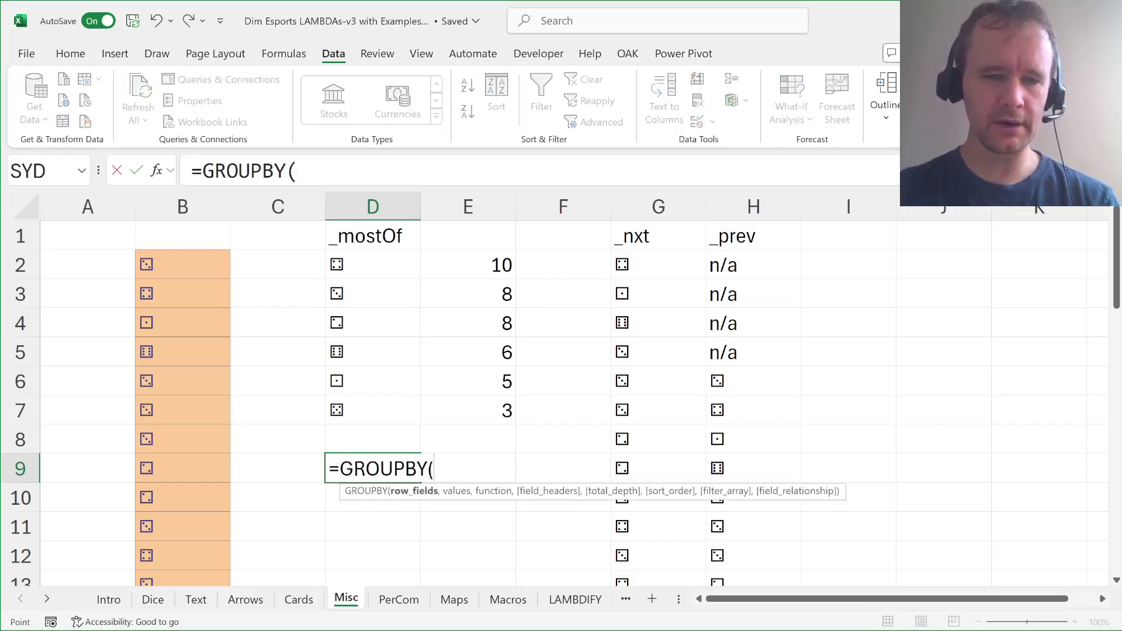
{"action": "key", "text": "Left"}
{"action": "key", "text": "Left"}
{"action": "key", "text": "ctrl+Up"}
{"action": "key", "text": "ctrl+shift+Down"}
{"action": "type", "text": ","}
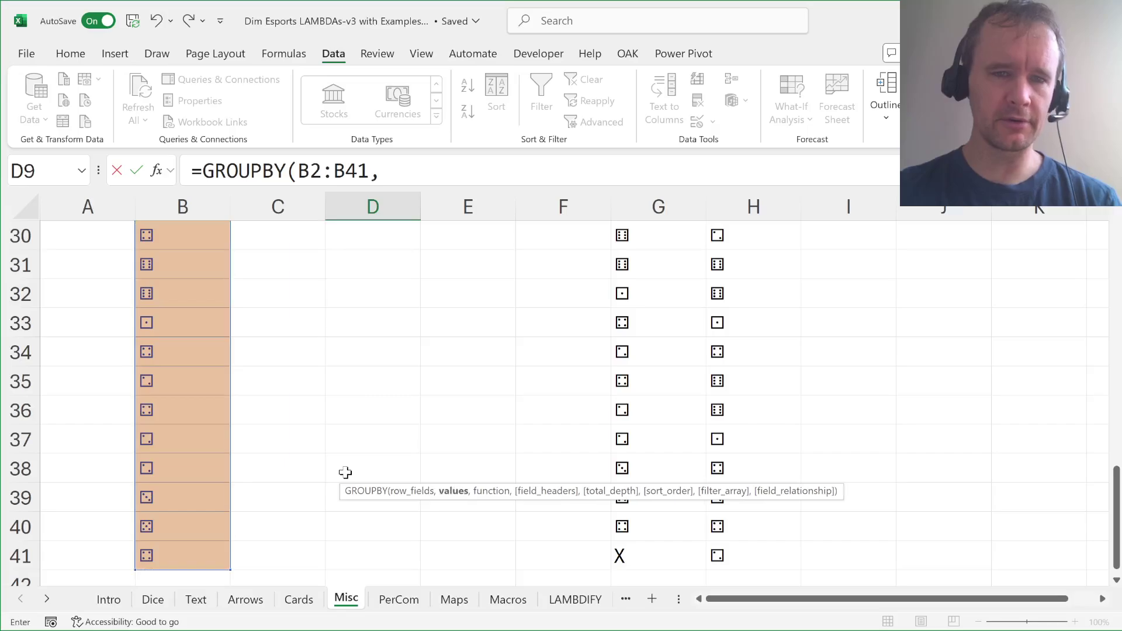
Use the same dice range B2:B41 as the values argument of the GROUPBY formula.
{"action": "key", "text": "Left"}
{"action": "key", "text": "Left"}
{"action": "key", "text": "Left"}
{"action": "key", "text": "Right"}
{"action": "key", "text": "ctrl+Up"}
{"action": "key", "text": "ctrl+shift+Down"}
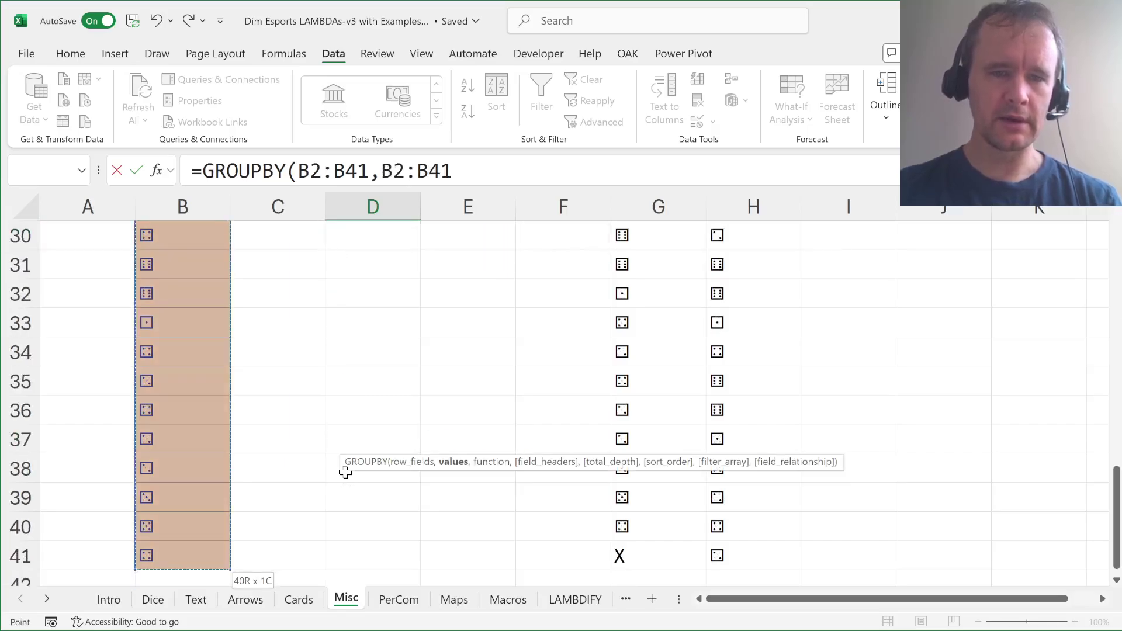
{"action": "scroll", "coordinate": [342, 450], "scroll_direction": "up", "scroll_amount": 10}
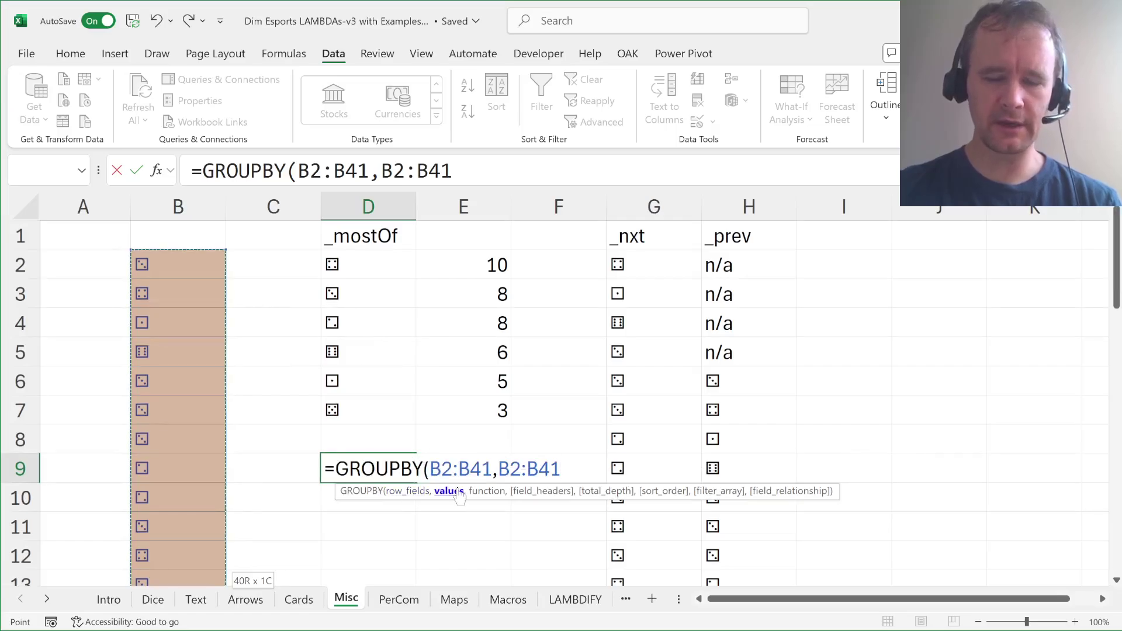
Complete the D9 GROUPBY formula with function ROWS, field headers 0, total depth 0 and sort order -2.
{"action": "type", "text": ",rows"}
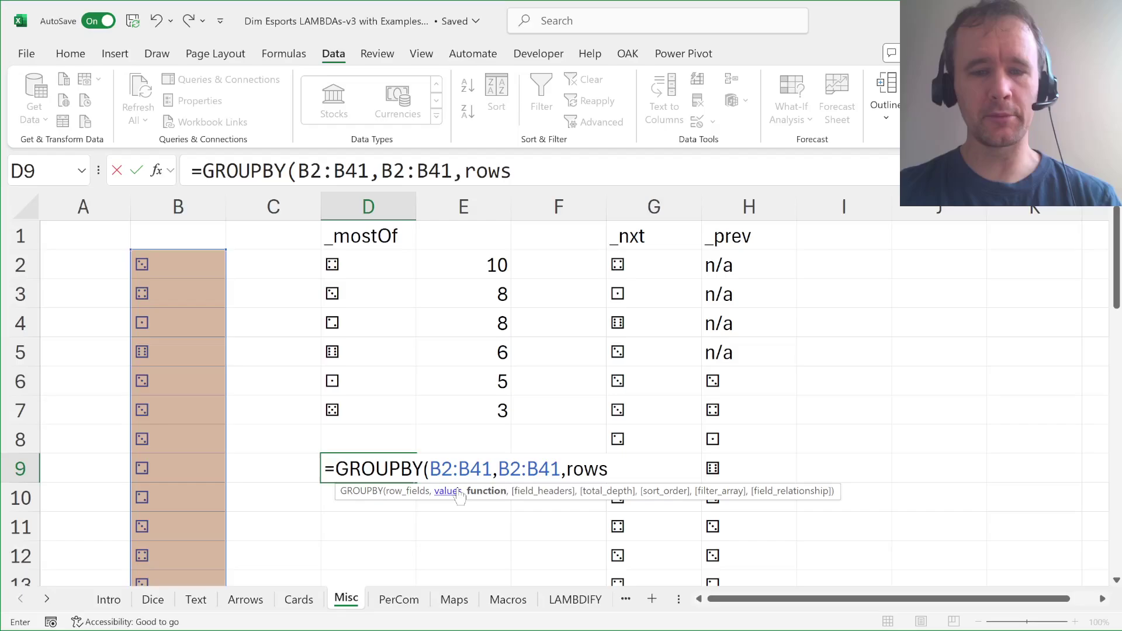
{"action": "type", "text": "m"}
{"action": "key", "text": "BackSpace"}
{"action": "type", "text": ","}
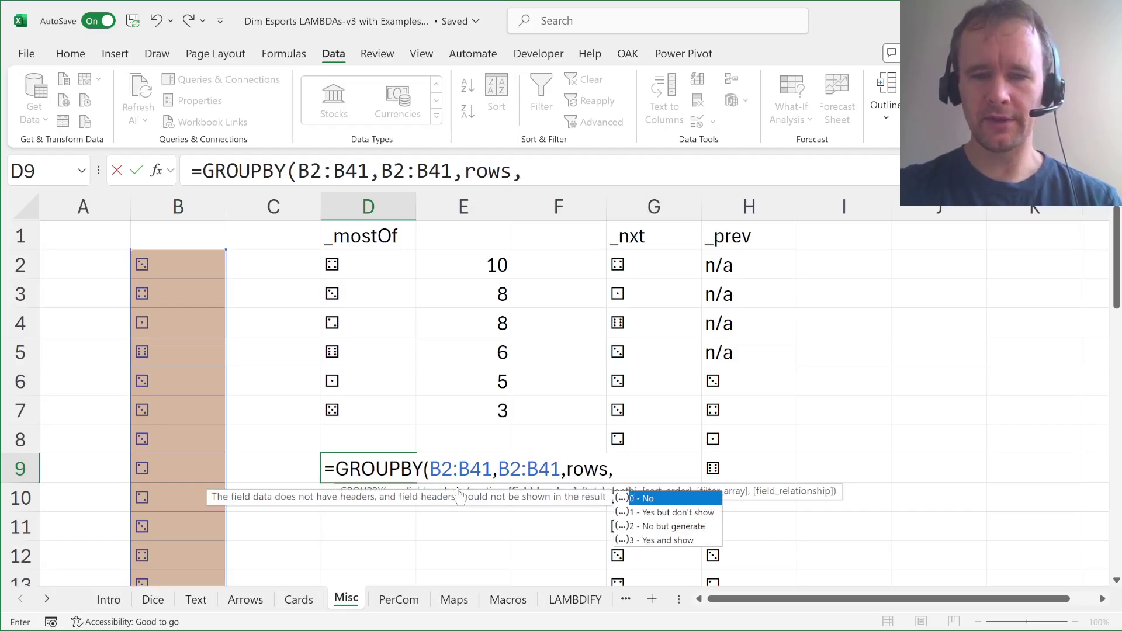
{"action": "type", "text": "0,0,-"}
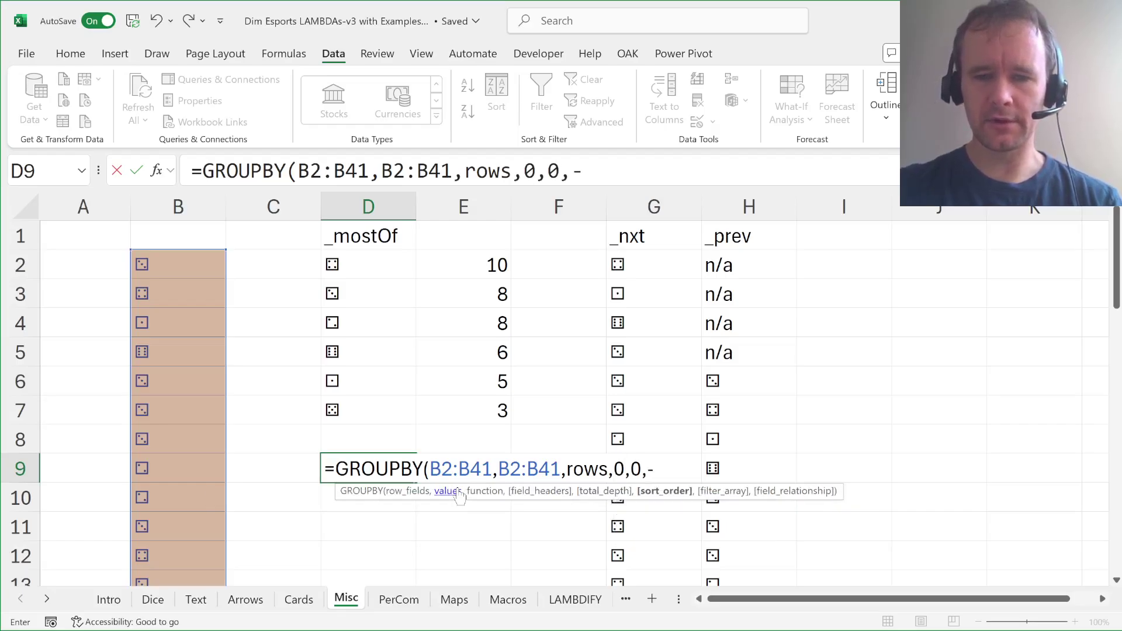
{"action": "type", "text": "2)"}
{"action": "key", "text": "Return"}
{"action": "key", "text": "Up"}
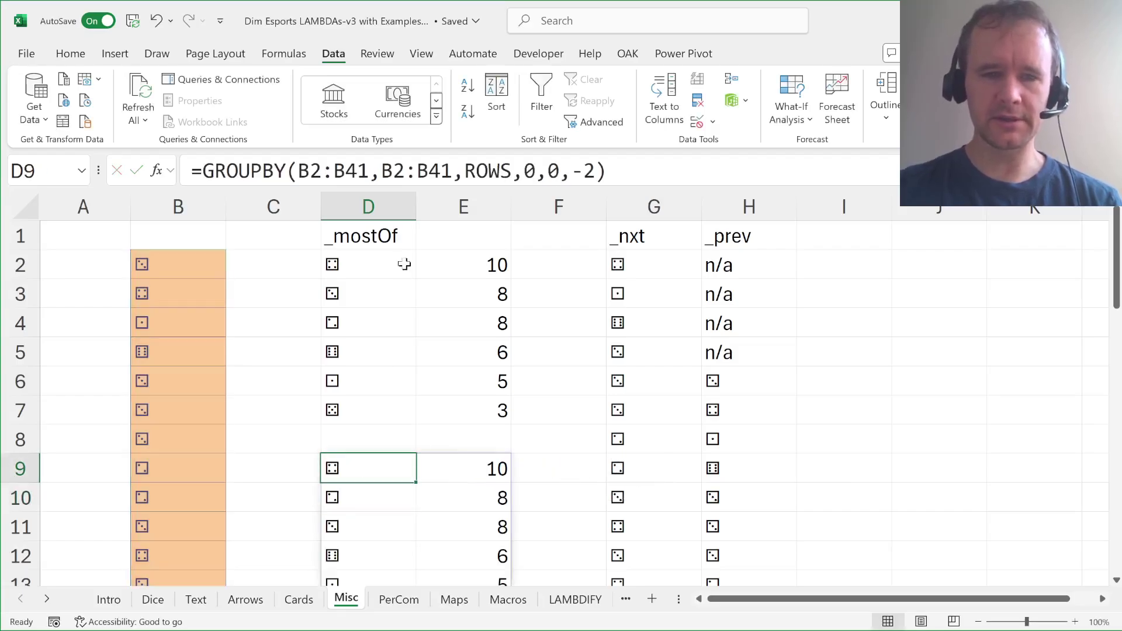
Examine the dice range B2:B41 and the _mostOf results spilled in D2:E7.
{"action": "left_click", "coordinate": [347, 265]}
{"action": "left_click", "coordinate": [156, 264]}
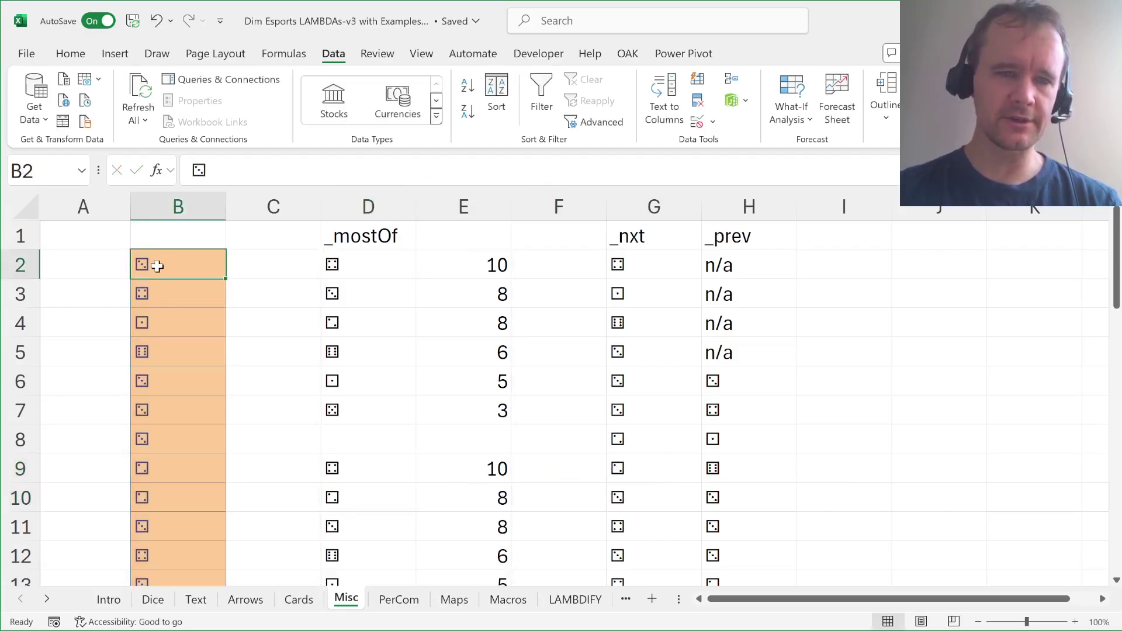
{"action": "key", "text": "ctrl+shift+Down"}
{"action": "key", "text": "Right"}
{"action": "key", "text": "Right"}
{"action": "key", "text": "Up"}
{"action": "key", "text": "Down"}
{"action": "key", "text": "ctrl+shift+Down"}
{"action": "key", "text": "Right"}
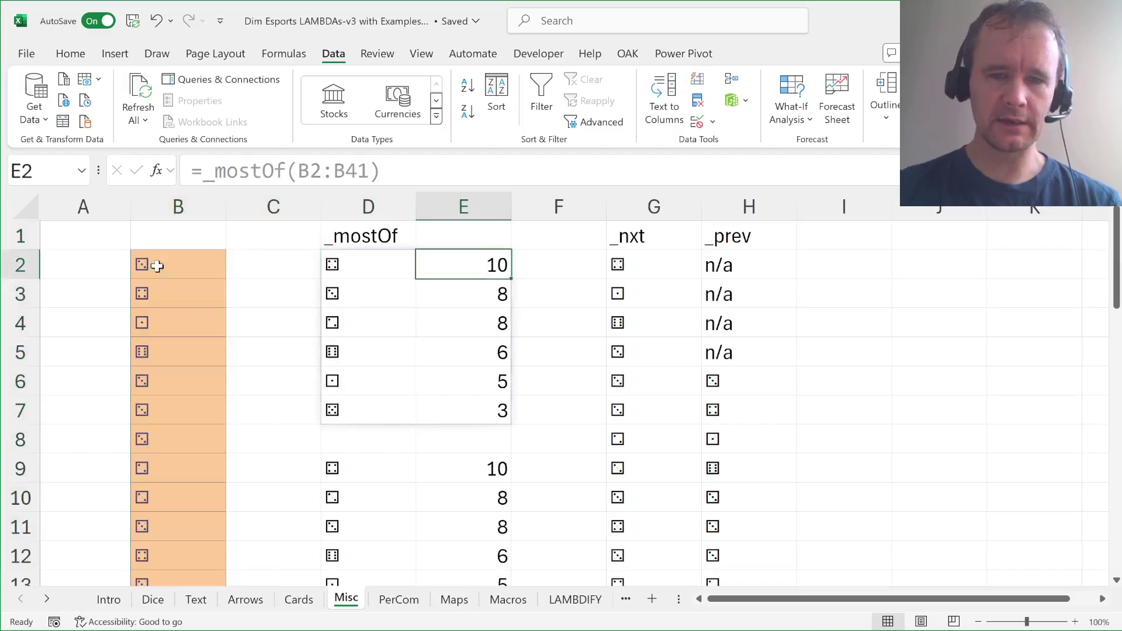
{"action": "key", "text": "ctrl+shift+Down"}
{"action": "key", "text": "Left"}
{"action": "key", "text": "shift+Right"}
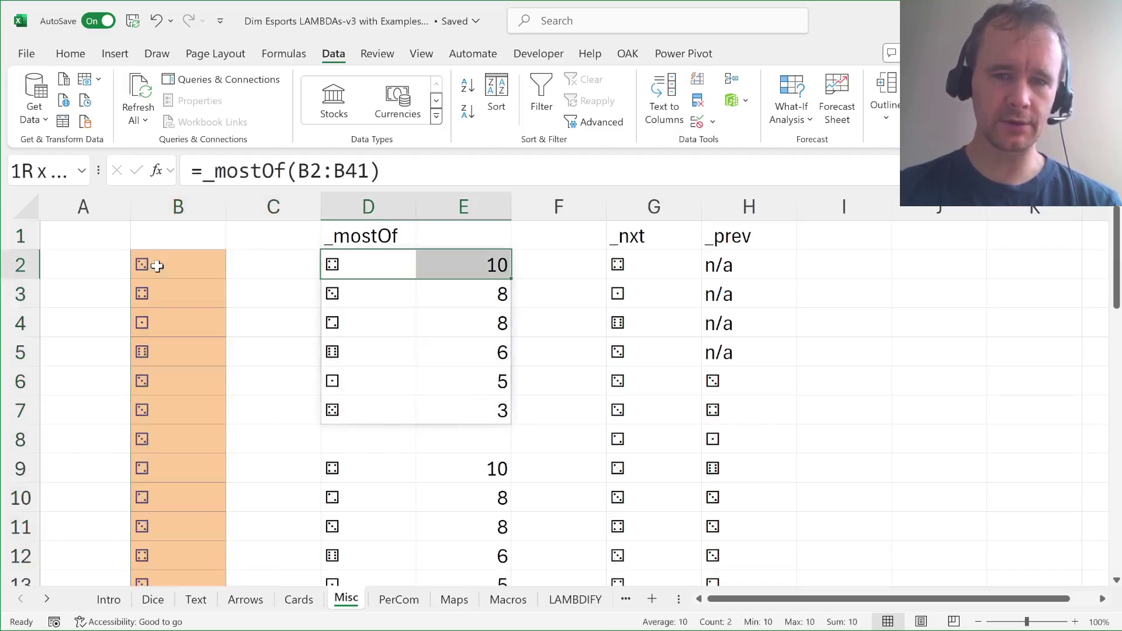
{"action": "key", "text": "ctrl+shift+Down"}
{"action": "key", "text": "Up"}
{"action": "key", "text": "Down"}
{"action": "key", "text": "Up"}
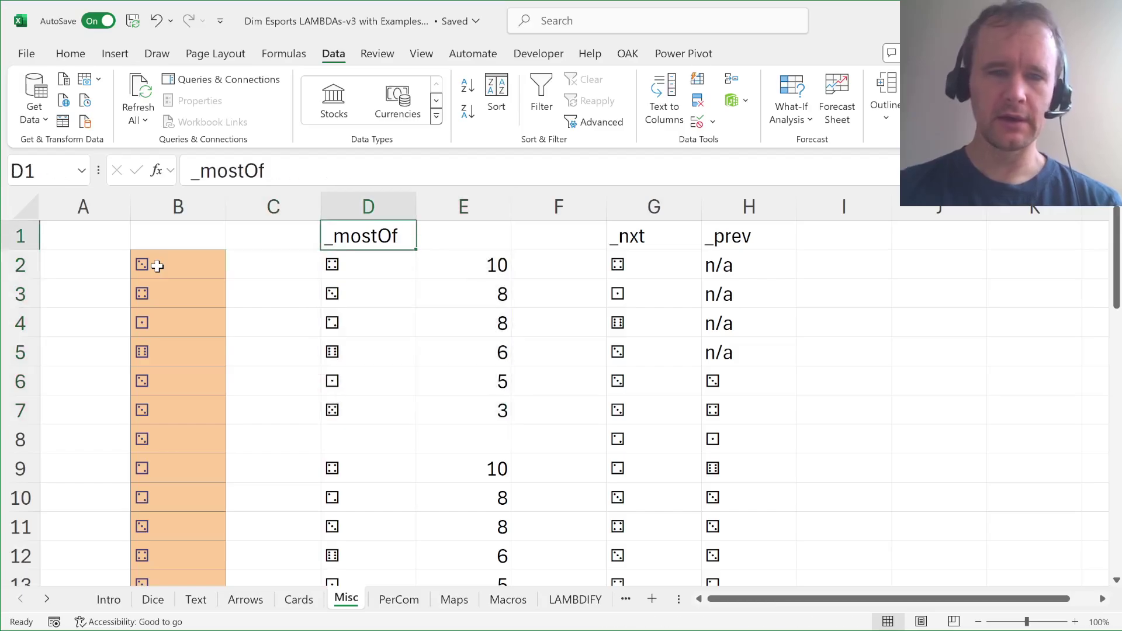
Add -1 as the order argument of the _mostOf formula in D2.
{"action": "key", "text": "Down"}
{"action": "key", "text": "F2"}
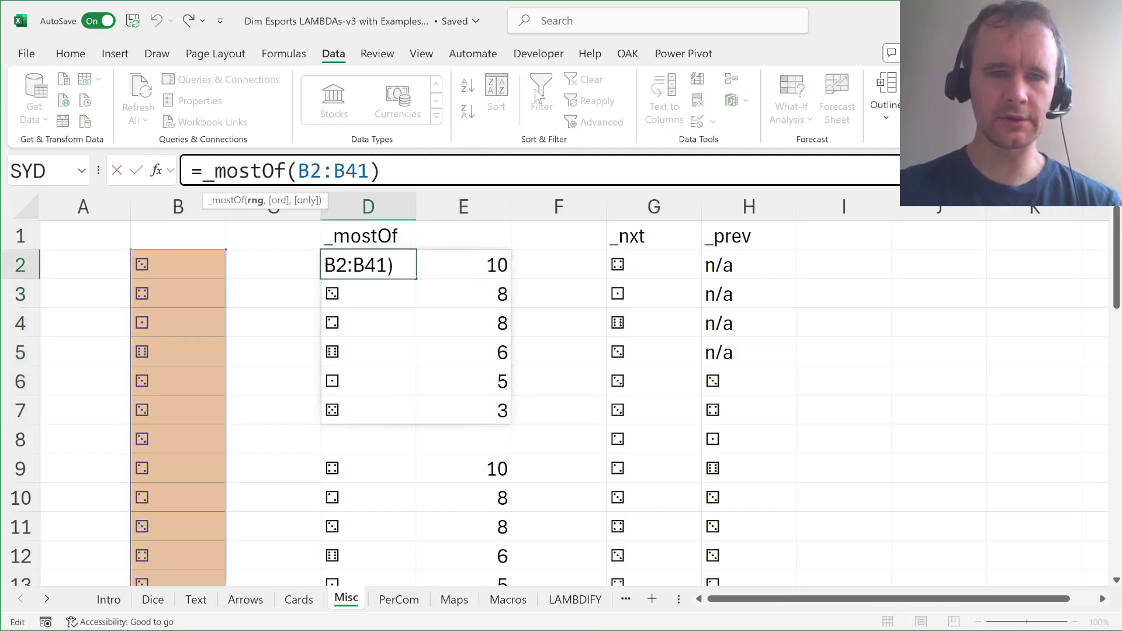
{"action": "type", "text": ",-1"}
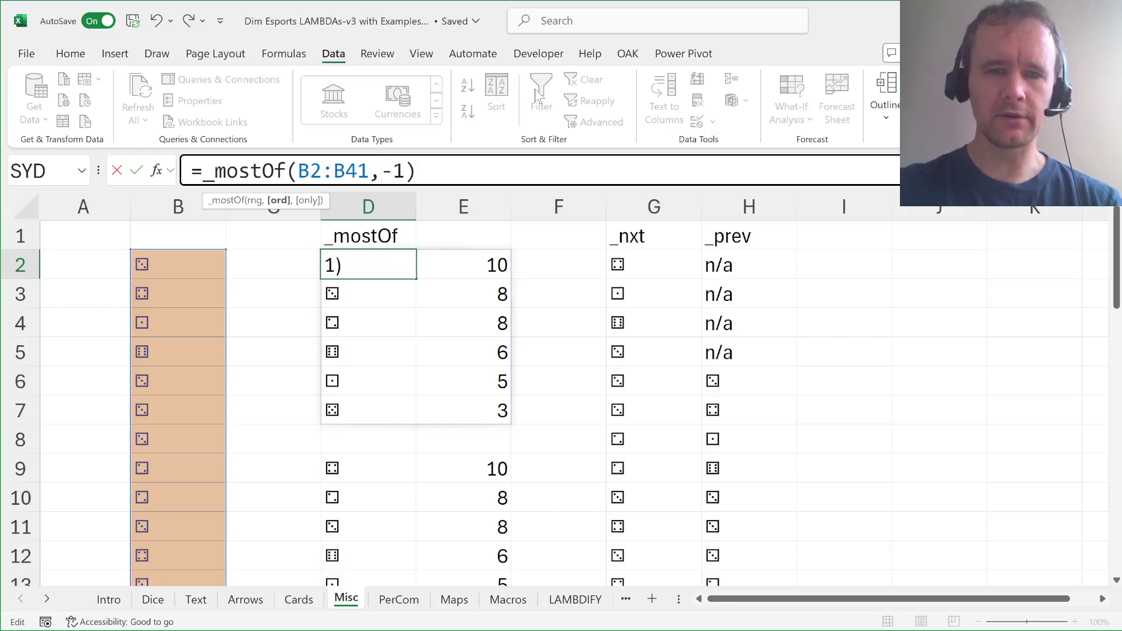
{"action": "key", "text": "Return"}
{"action": "key", "text": "Up"}
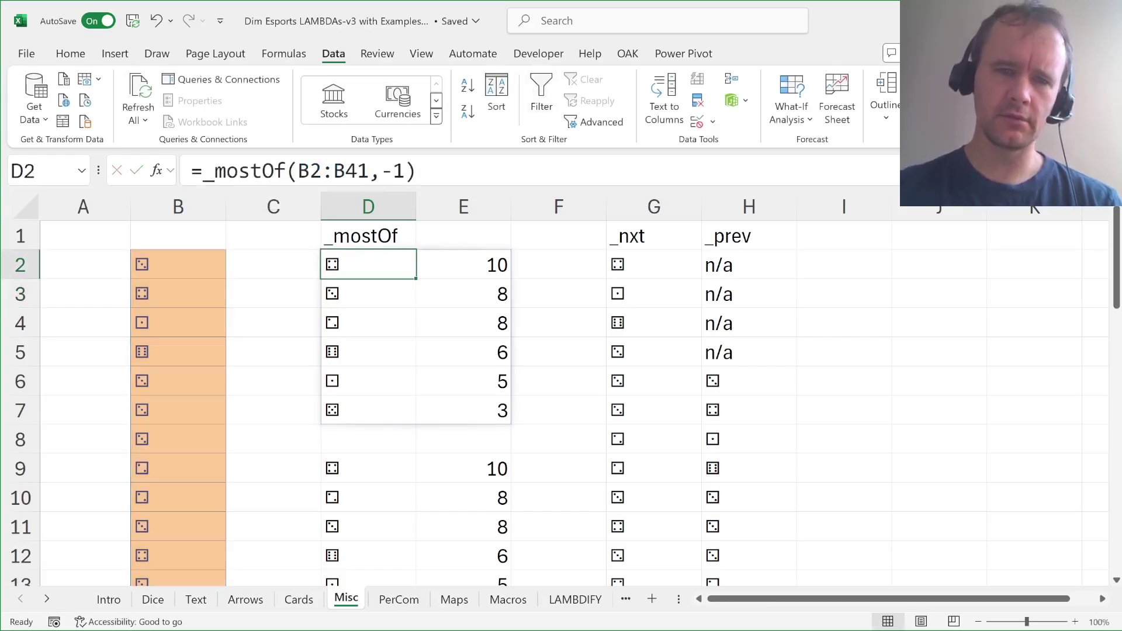
{"action": "key", "text": "F2"}
{"action": "key", "text": "Escape"}
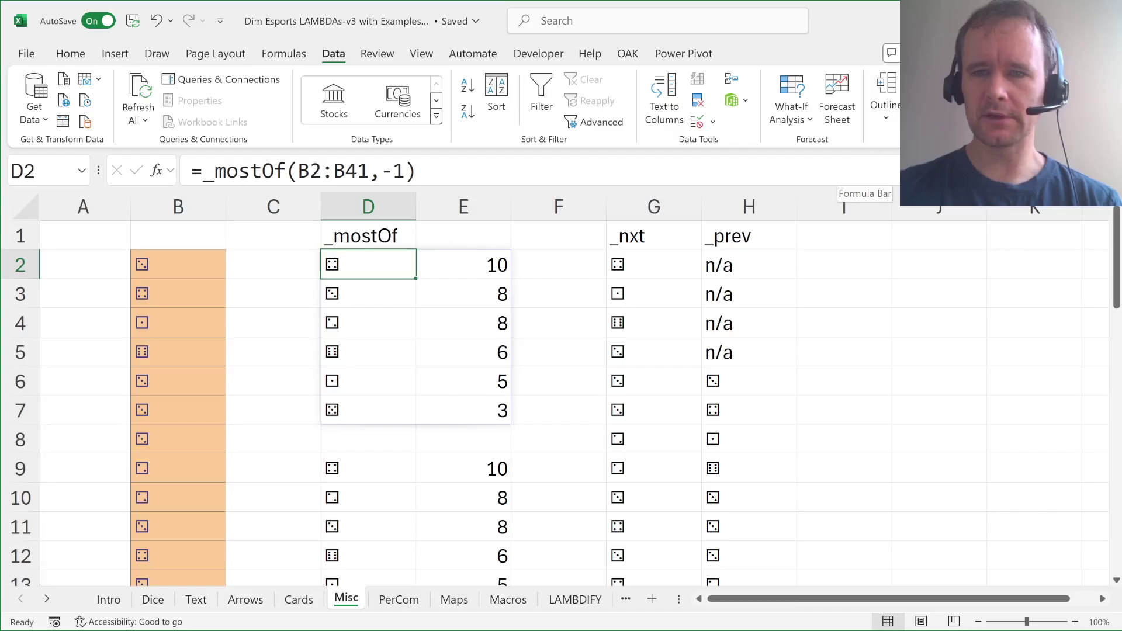
Open the _mostOf definition in Excel Labs, examine its LET expression including the TOCOL ignore argument, and close Excel Labs.
{"action": "key", "text": "alt+Tab"}
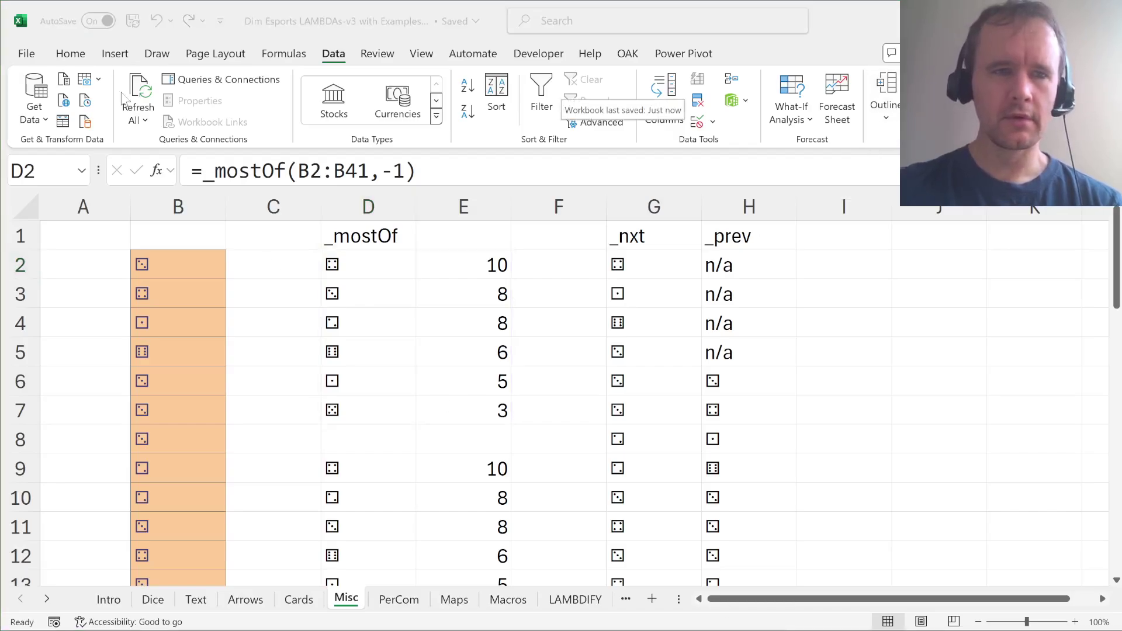
{"action": "left_click", "coordinate": [70, 54]}
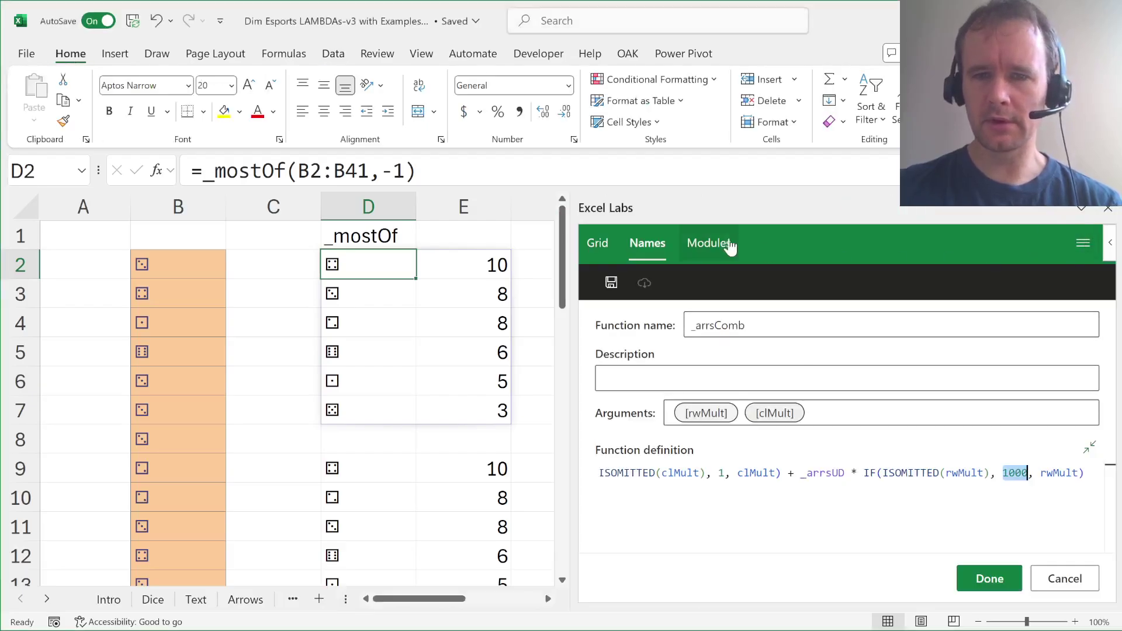
{"action": "left_click", "coordinate": [601, 246]}
{"action": "left_click", "coordinate": [647, 243]}
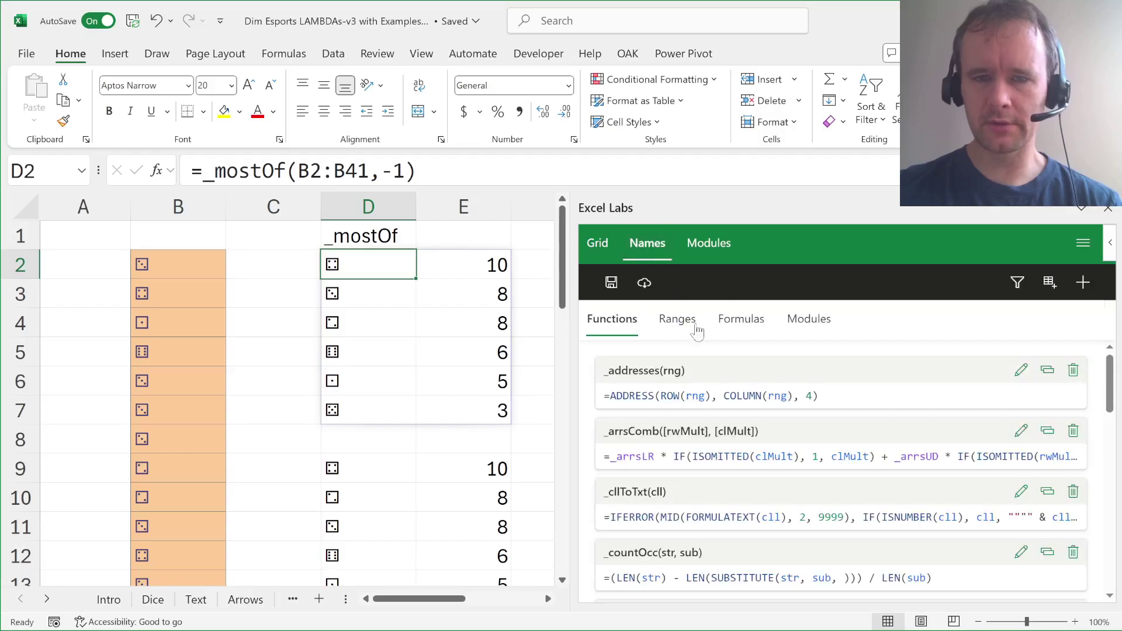
{"action": "scroll", "coordinate": [731, 451], "scroll_direction": "down", "scroll_amount": 8}
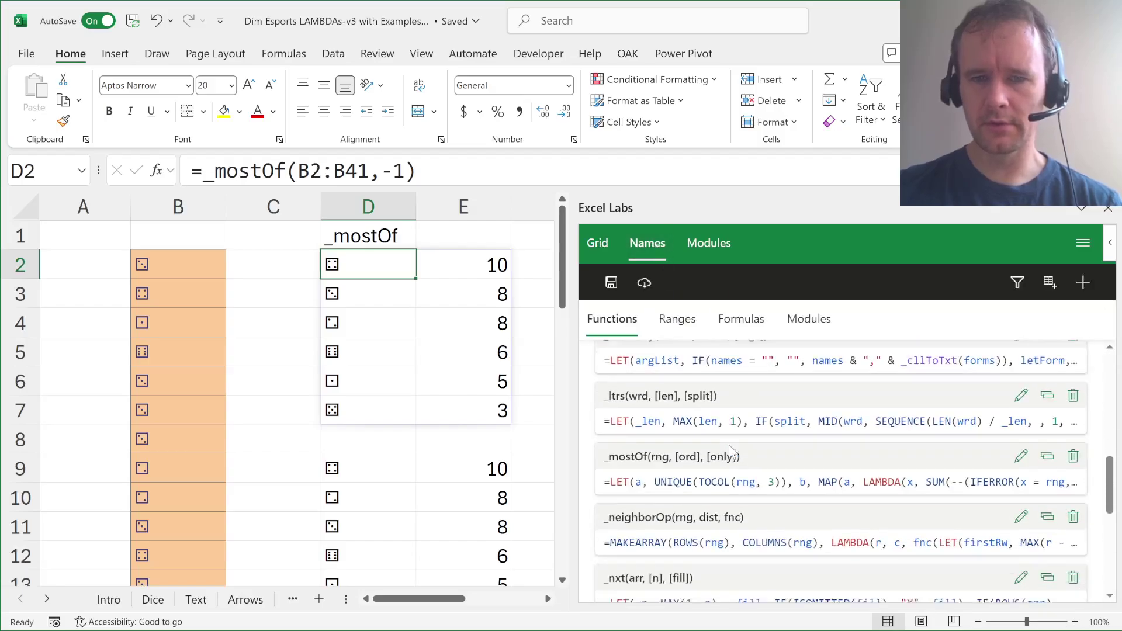
{"action": "scroll", "coordinate": [731, 452], "scroll_direction": "down", "scroll_amount": 1}
{"action": "left_click", "coordinate": [1021, 416]}
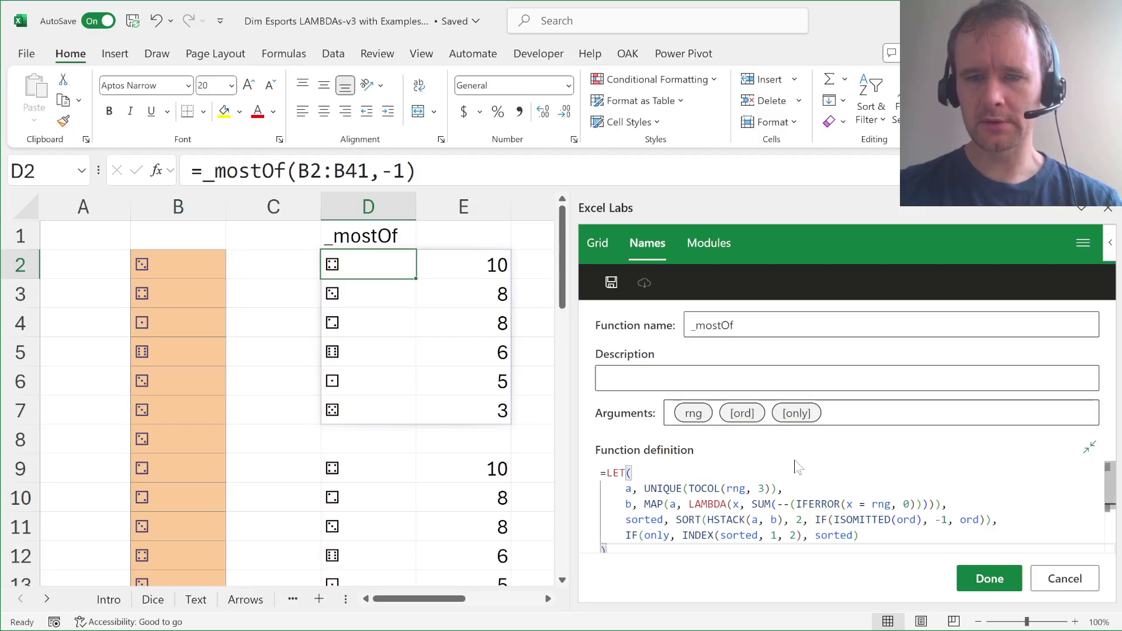
{"action": "scroll", "coordinate": [748, 462], "scroll_direction": "down", "scroll_amount": 1}
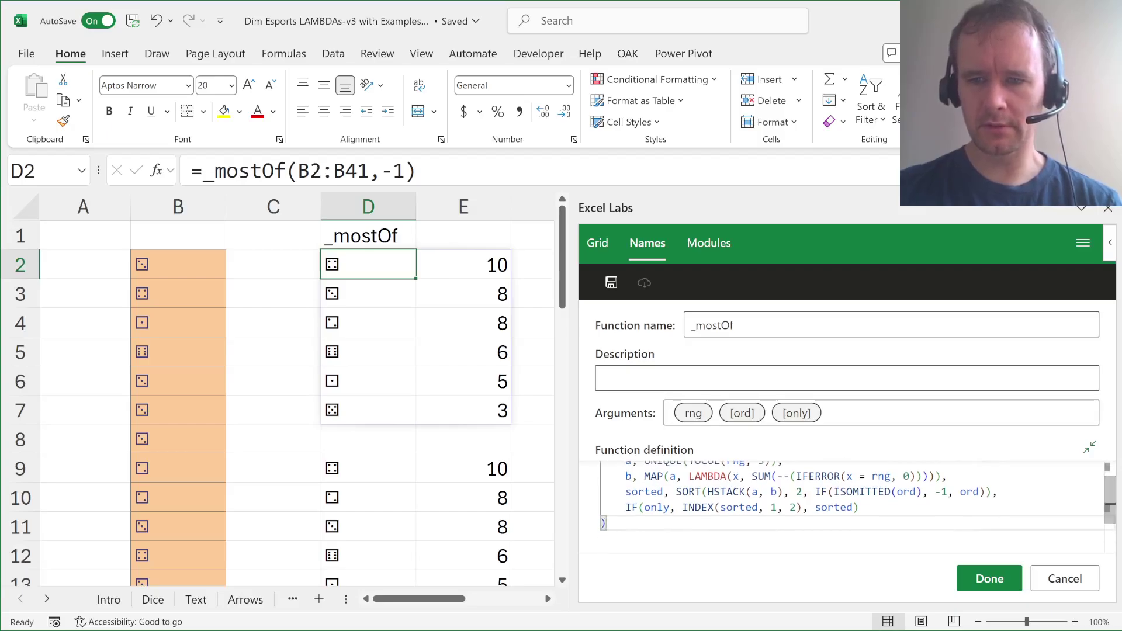
{"action": "left_click", "coordinate": [1090, 447]}
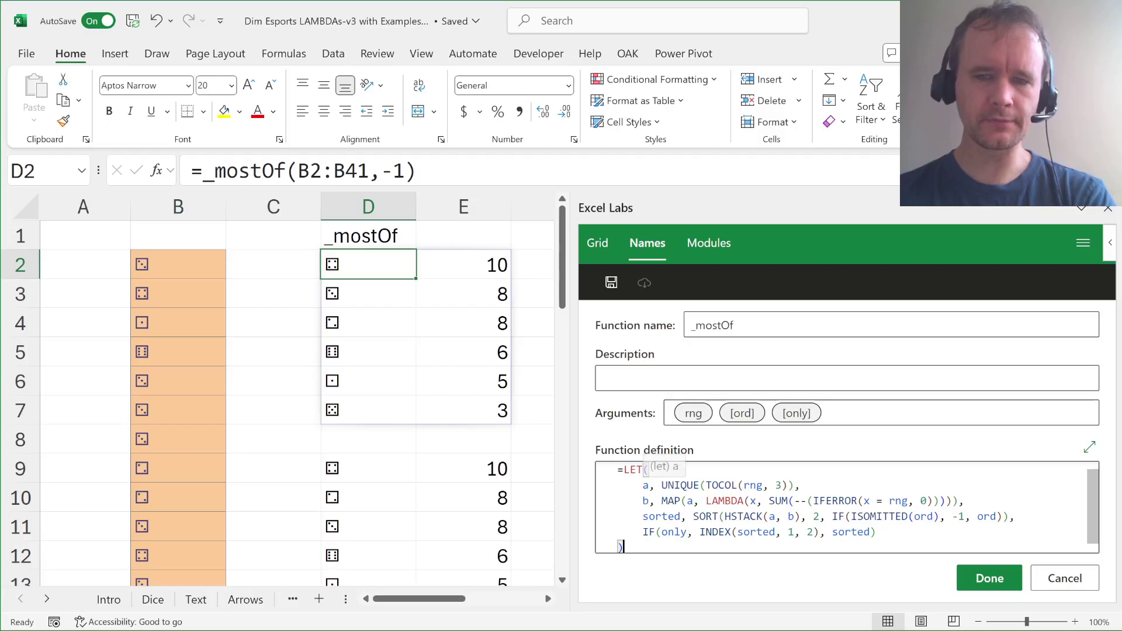
{"action": "left_click", "coordinate": [643, 485]}
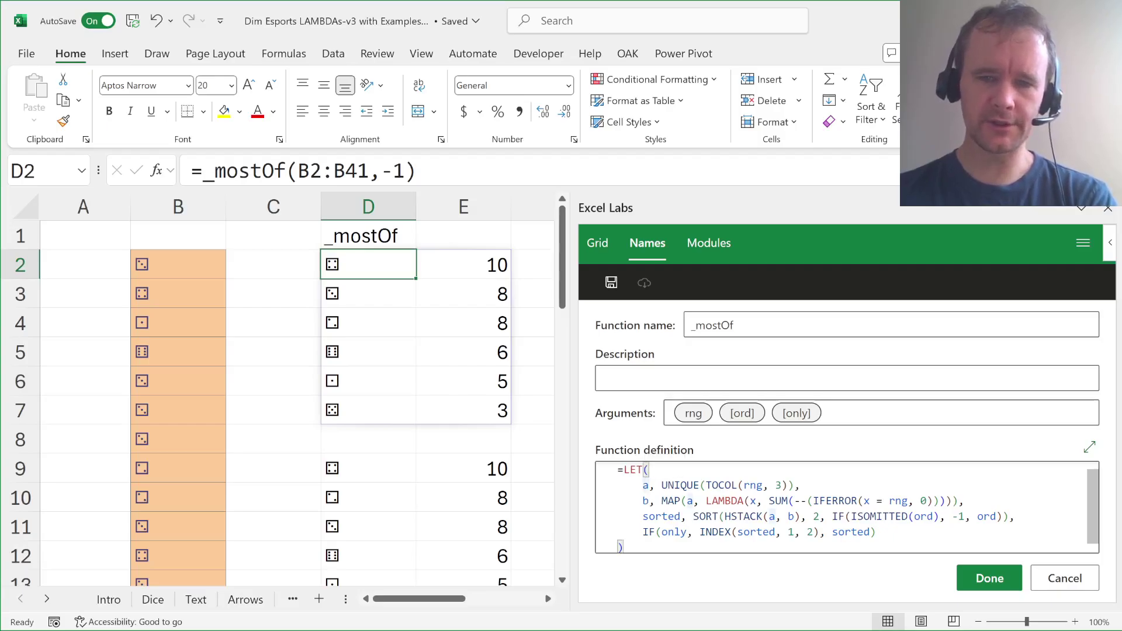
{"action": "double_click", "coordinate": [778, 485]}
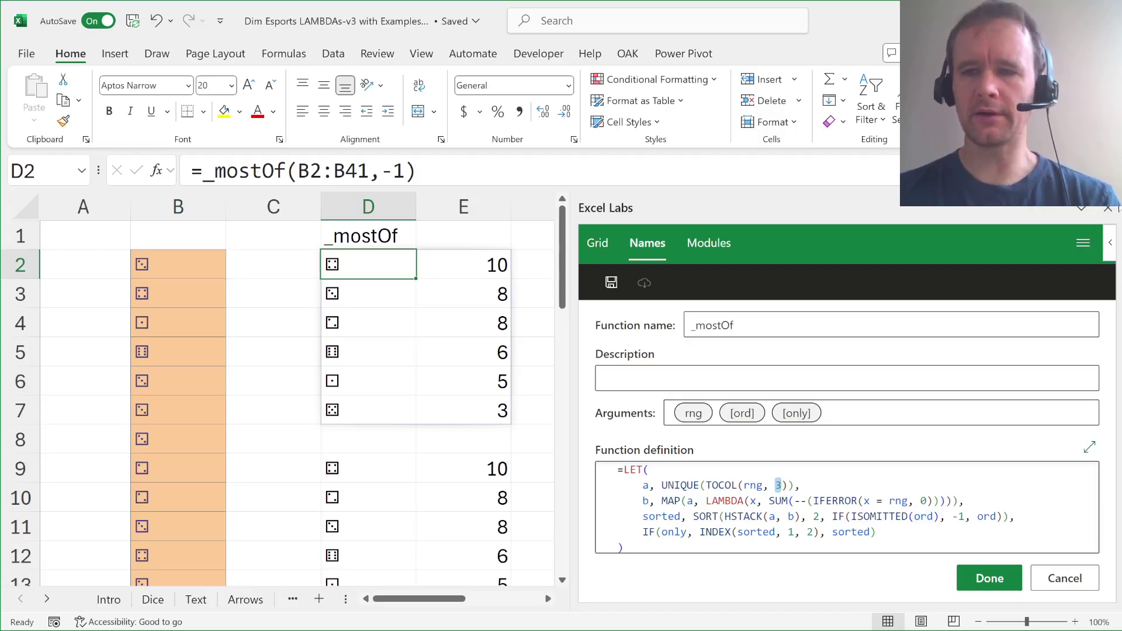
{"action": "left_click", "coordinate": [1109, 209]}
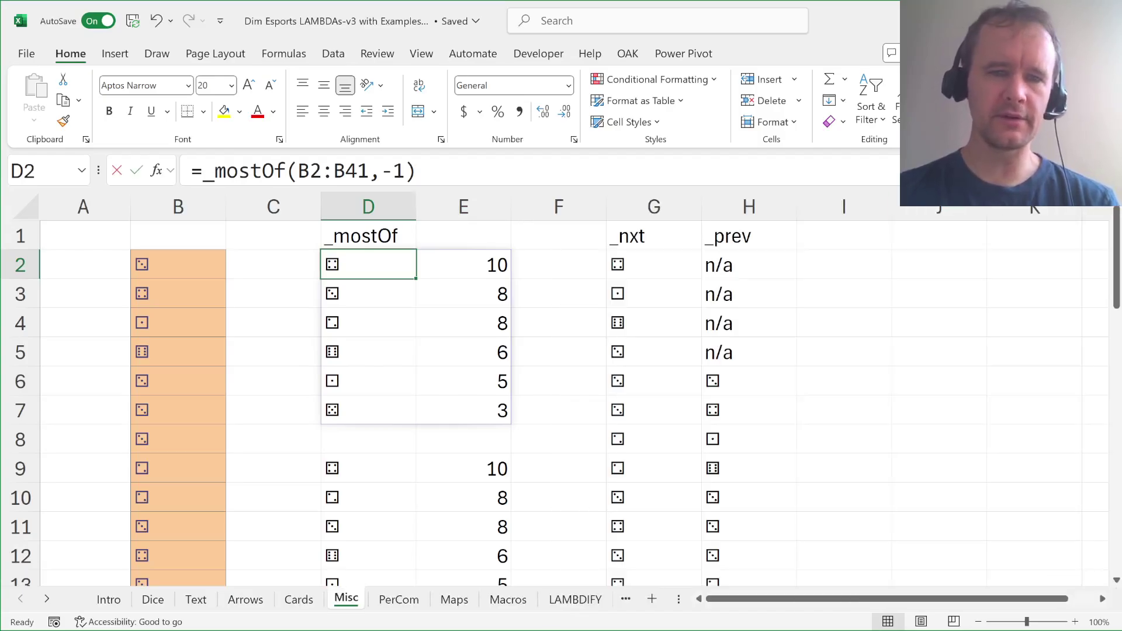
Set the order argument of the D2 _mostOf formula to 1 and check the order of the counts in E2:E7.
{"action": "left_click", "coordinate": [405, 171]}
{"action": "key", "text": "BackSpace"}
{"action": "key", "text": "BackSpace"}
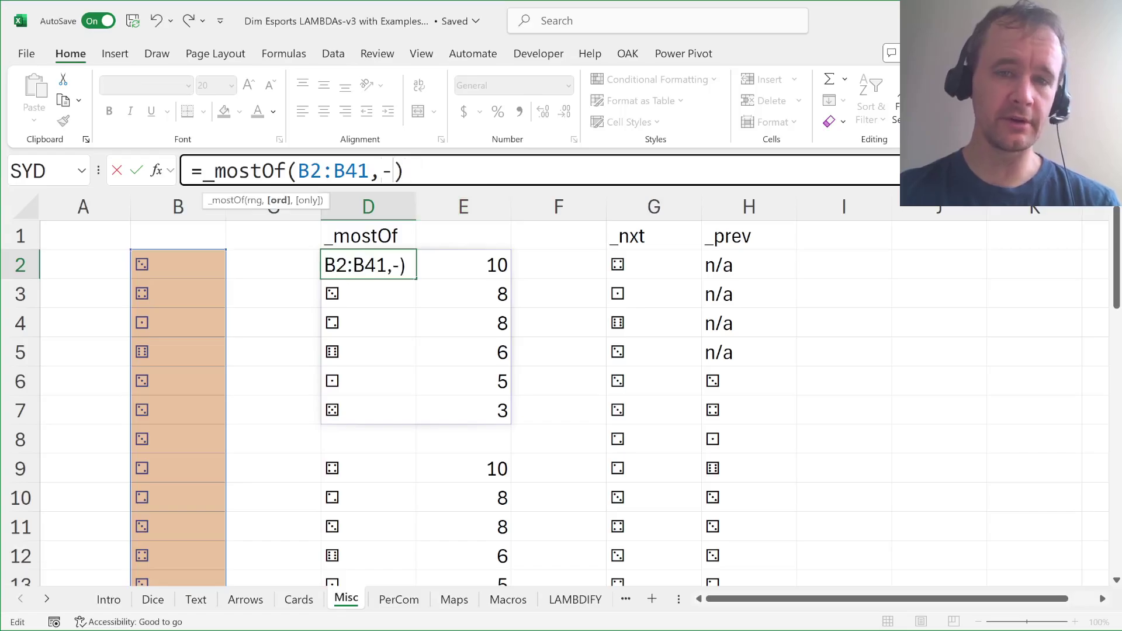
{"action": "type", "text": "1"}
{"action": "key", "text": "Return"}
{"action": "left_click", "coordinate": [368, 264]}
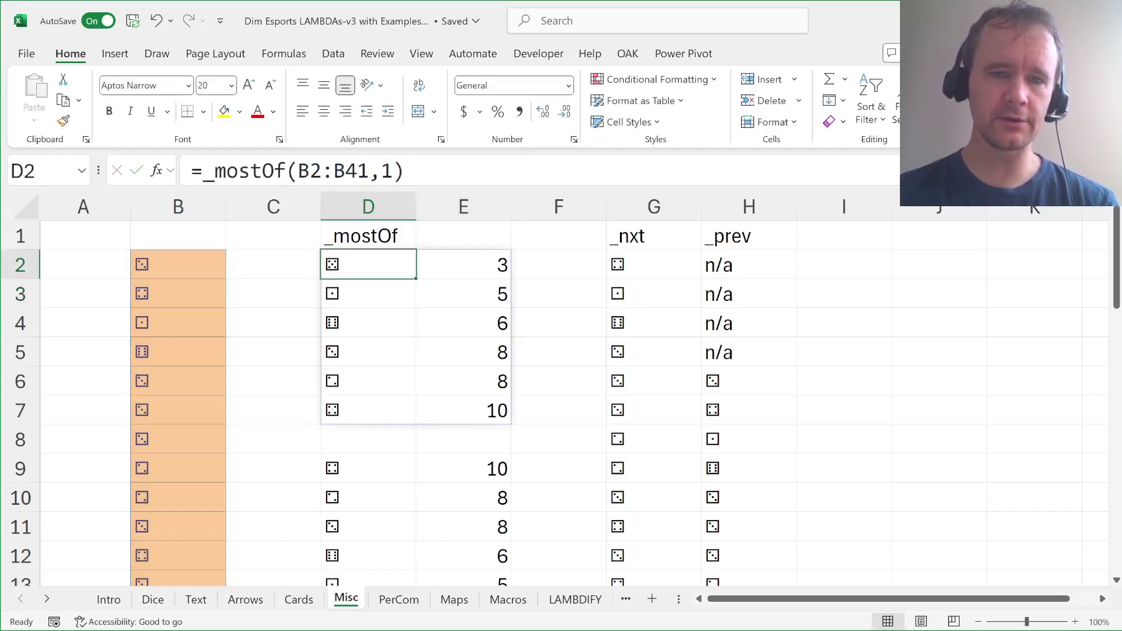
{"action": "left_click", "coordinate": [477, 267]}
{"action": "key", "text": "ctrl+shift+Down"}
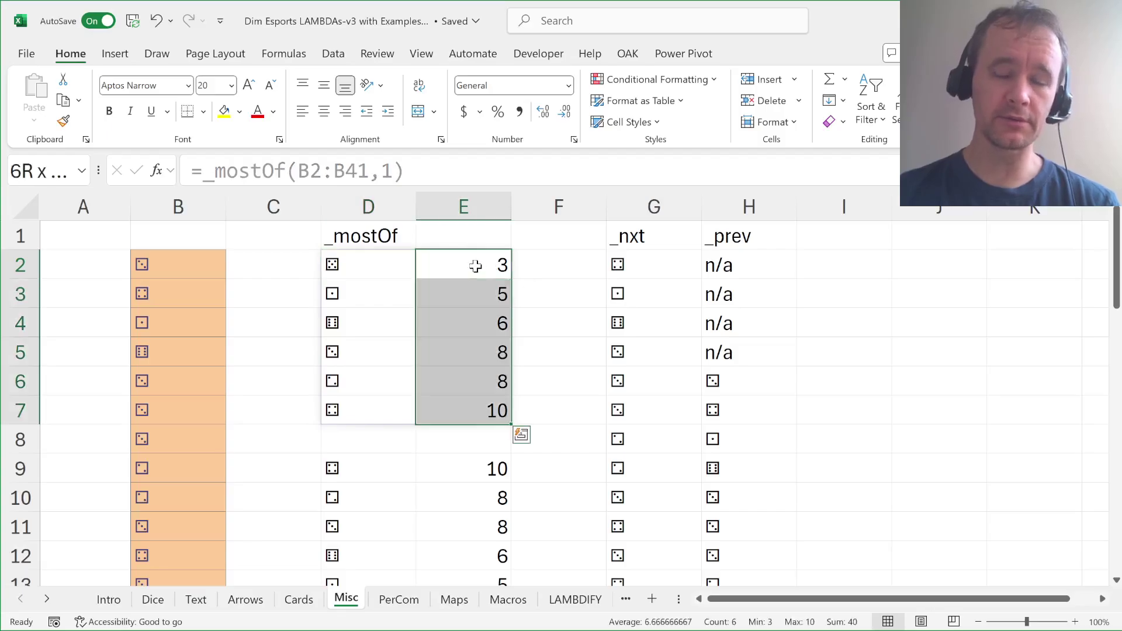
Leave the order argument of the D2 _mostOf formula empty and set its only argument to 1.
{"action": "key", "text": "Left"}
{"action": "key", "text": "F2"}
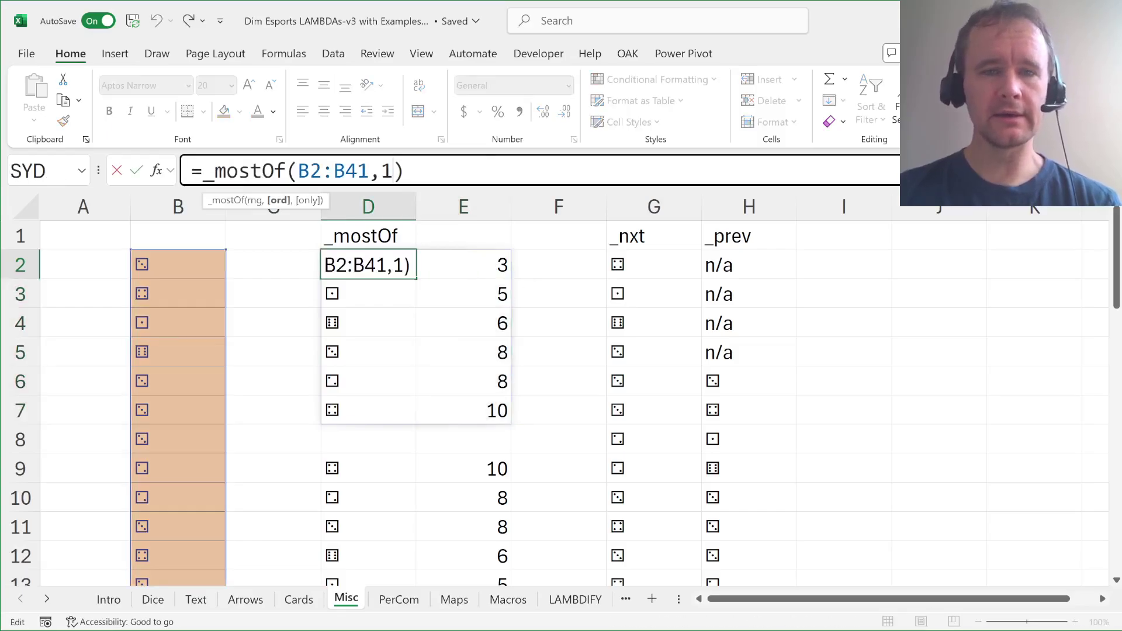
{"action": "key", "text": "BackSpace"}
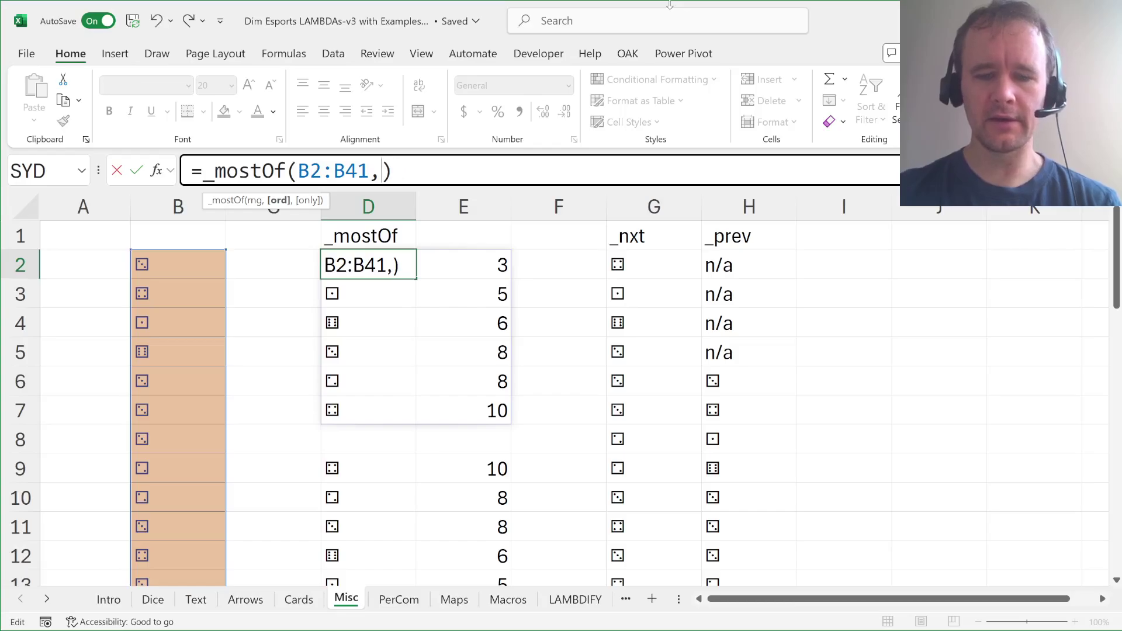
{"action": "type", "text": ","}
{"action": "type", "text": "1"}
{"action": "key", "text": "Return"}
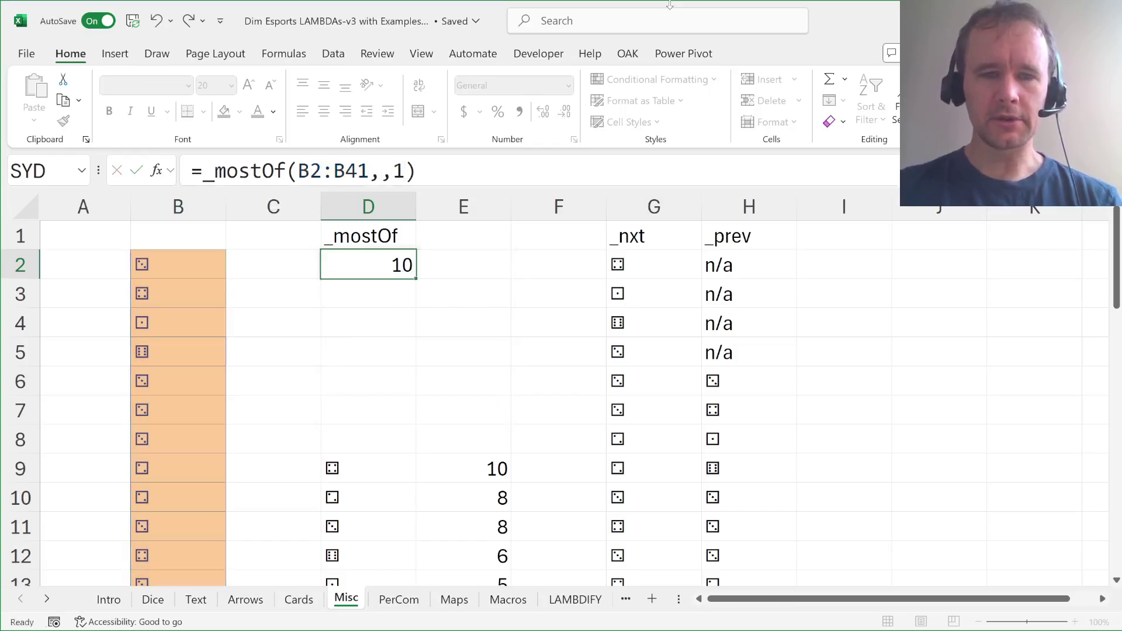
{"action": "key", "text": "Up"}
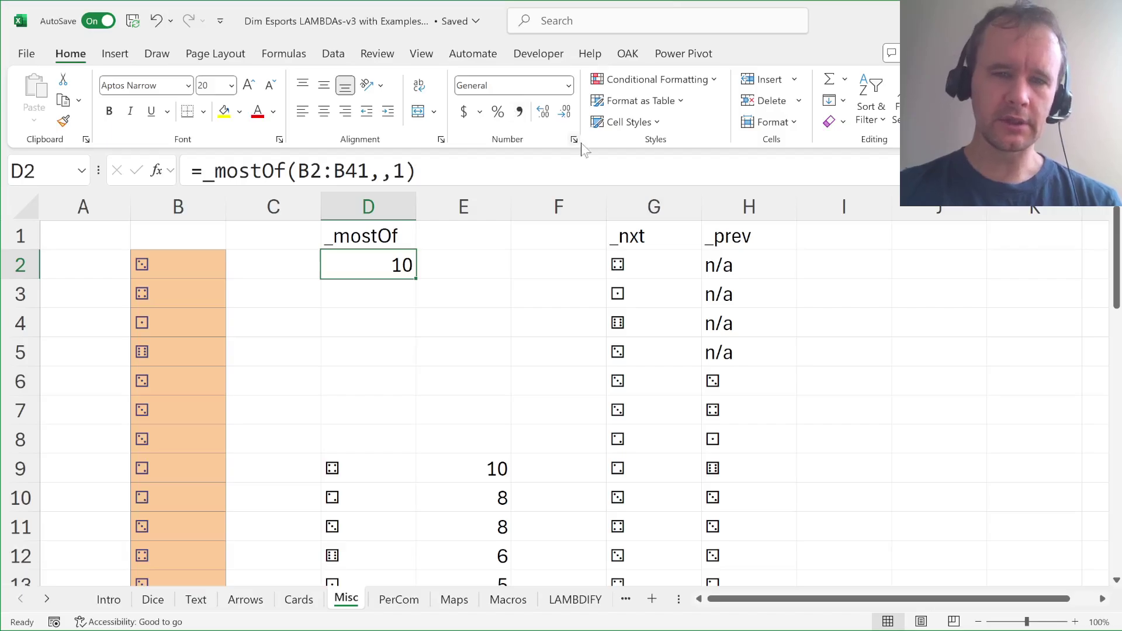
Remove the optional arguments from the D2 formula so it reads =_mostOf(B2:B41).
{"action": "left_click", "coordinate": [407, 171]}
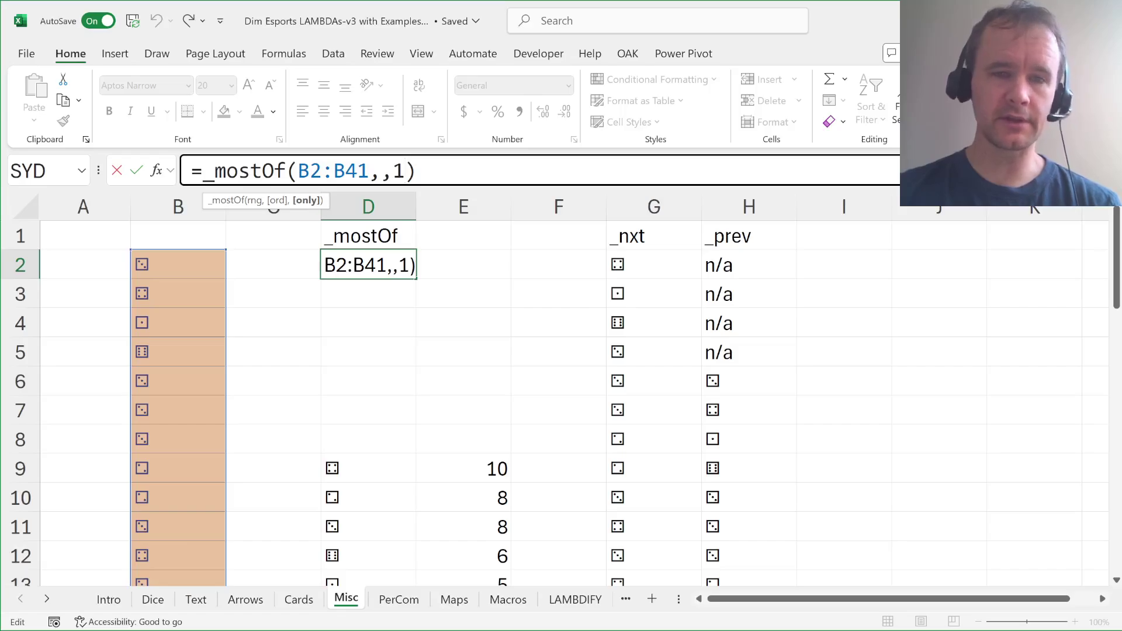
{"action": "key", "text": "BackSpace"}
{"action": "key", "text": "BackSpace"}
{"action": "key", "text": "BackSpace"}
{"action": "key", "text": "Return"}
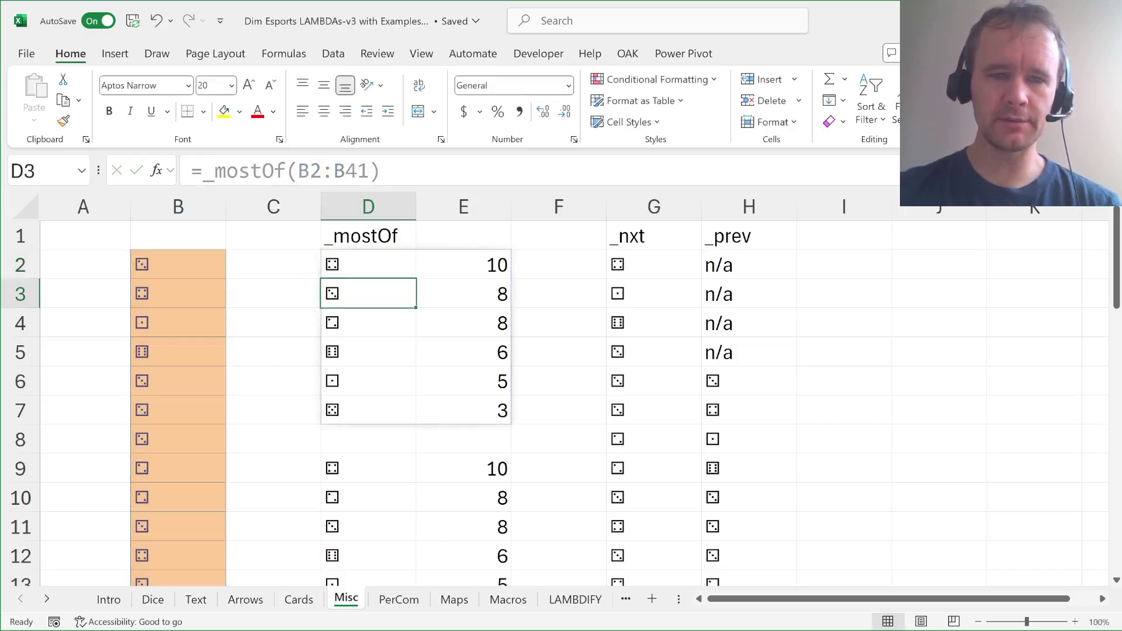
Delete the GROUPBY formula in D9.
{"action": "left_click", "coordinate": [369, 410]}
{"action": "left_click", "coordinate": [368, 468]}
{"action": "key", "text": "Delete"}
{"action": "left_click", "coordinate": [369, 410]}
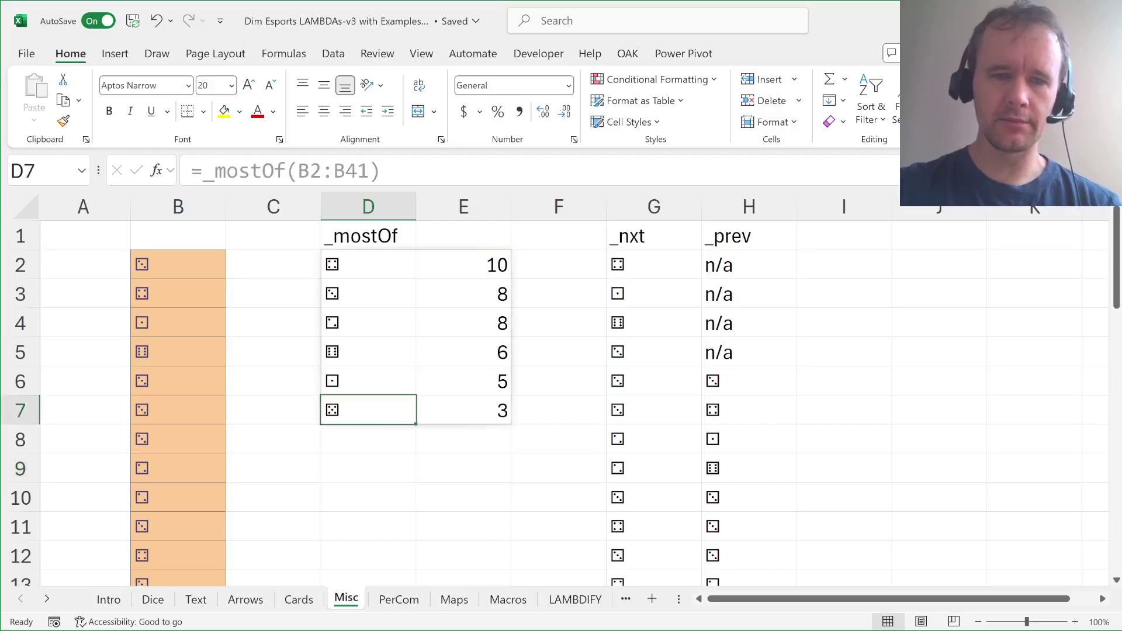
Examine the spilled _mostOf results in D2:E7 and the formula that produces them.
{"action": "left_click", "coordinate": [368, 236]}
{"action": "left_click_drag", "start_coordinate": [368, 265], "coordinate": [463, 410]}
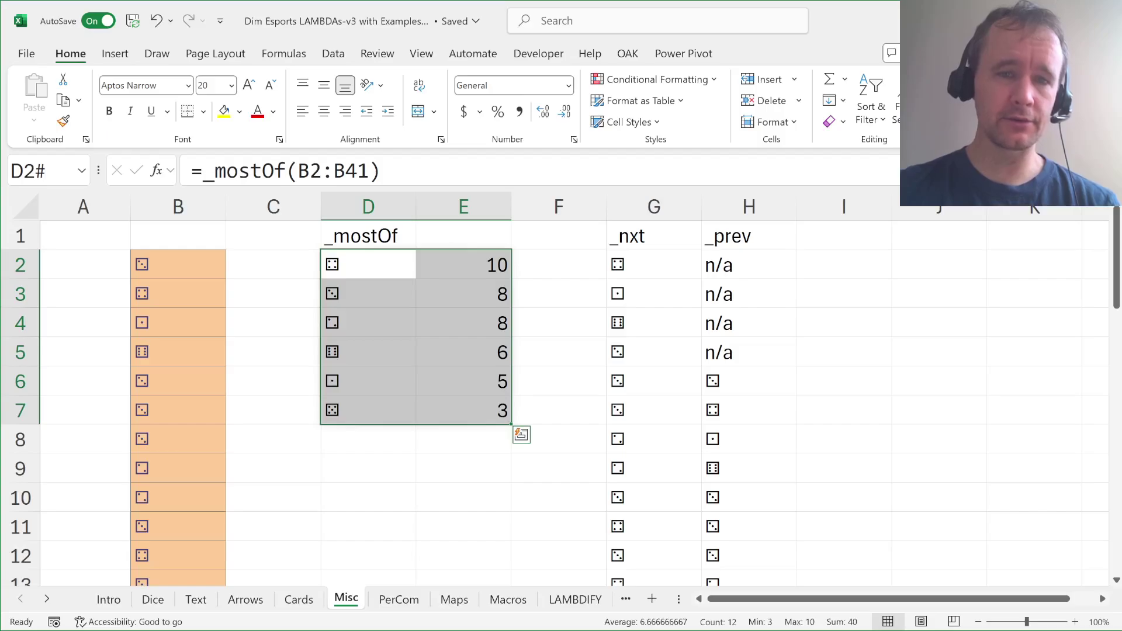
{"action": "key", "text": "F2"}
{"action": "key", "text": "shift+Home"}
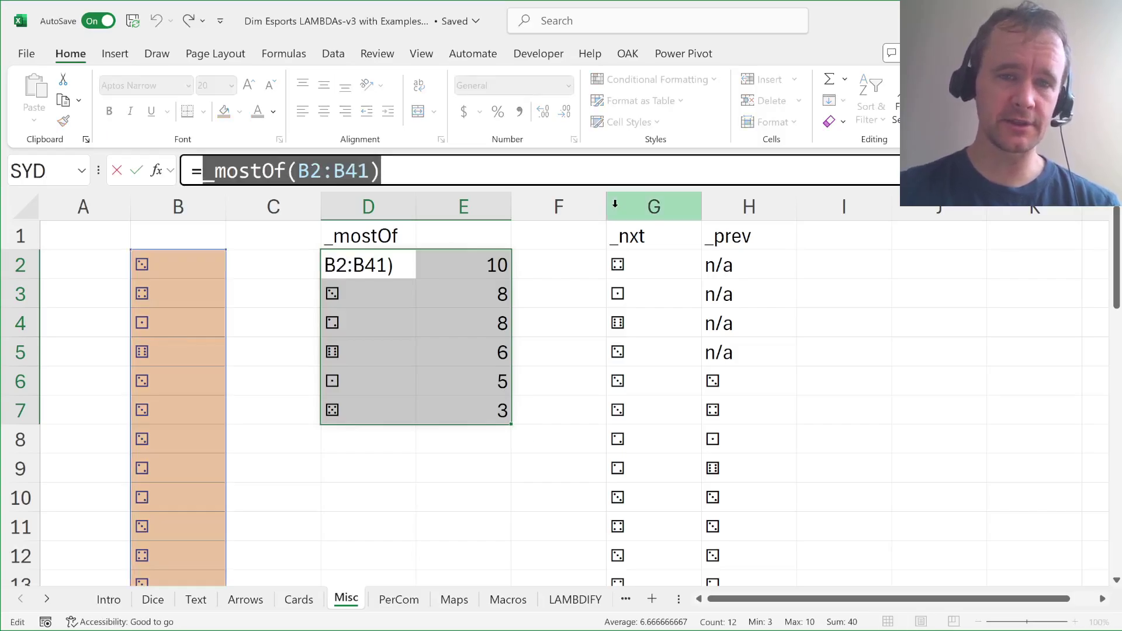
{"action": "key", "text": "Escape"}
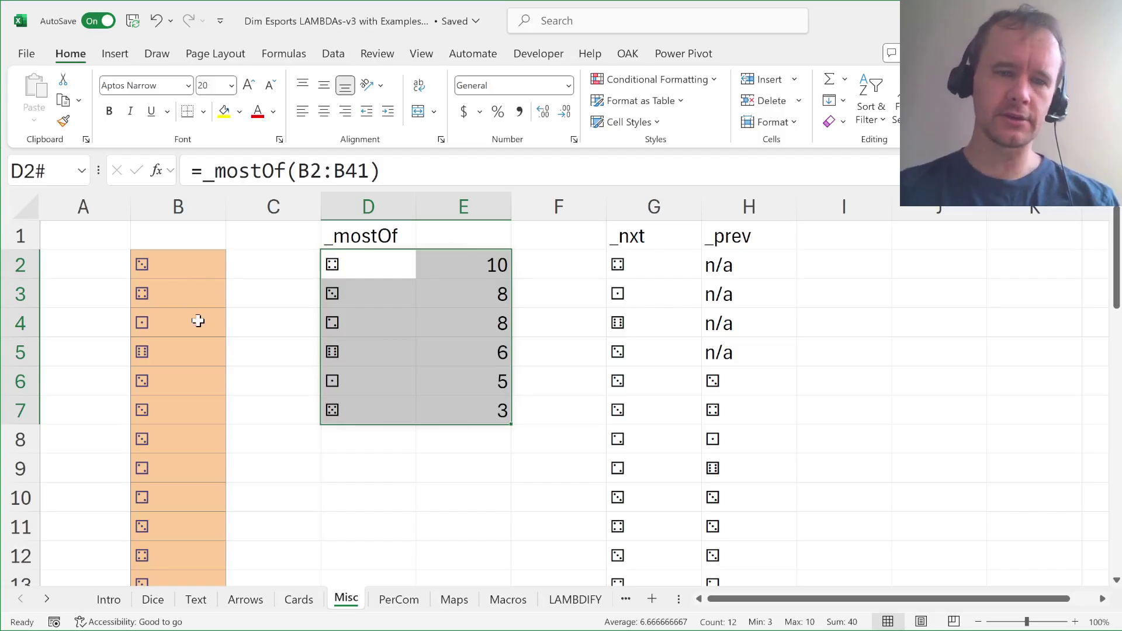
Copy the dice range B2:B41 into column C, starting at C2.
{"action": "left_click", "coordinate": [197, 295]}
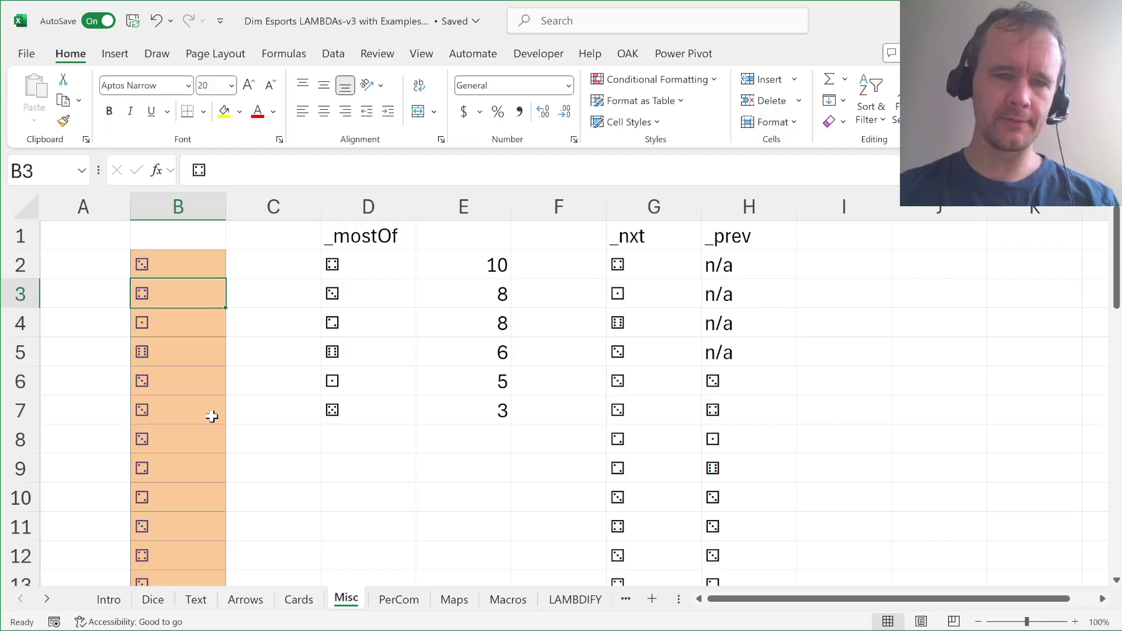
{"action": "key", "text": "ctrl+Up"}
{"action": "key", "text": "ctrl+shift+Down"}
{"action": "key", "text": "ctrl+c"}
{"action": "key", "text": "Right"}
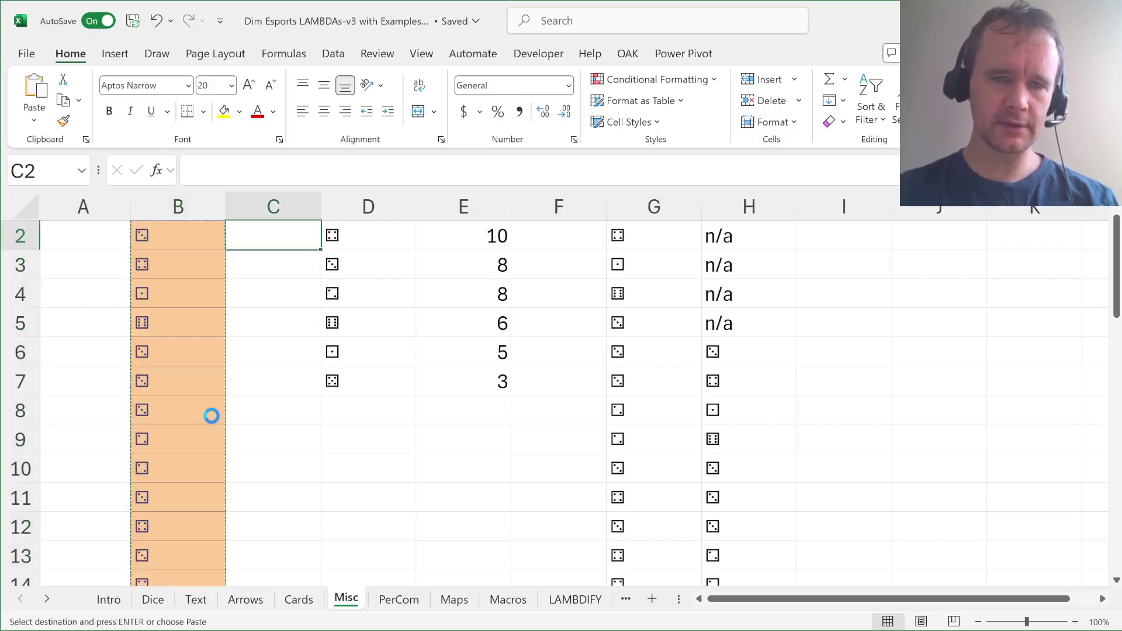
{"action": "key", "text": "ctrl+v"}
{"action": "key", "text": "Right"}
{"action": "key", "text": "Escape"}
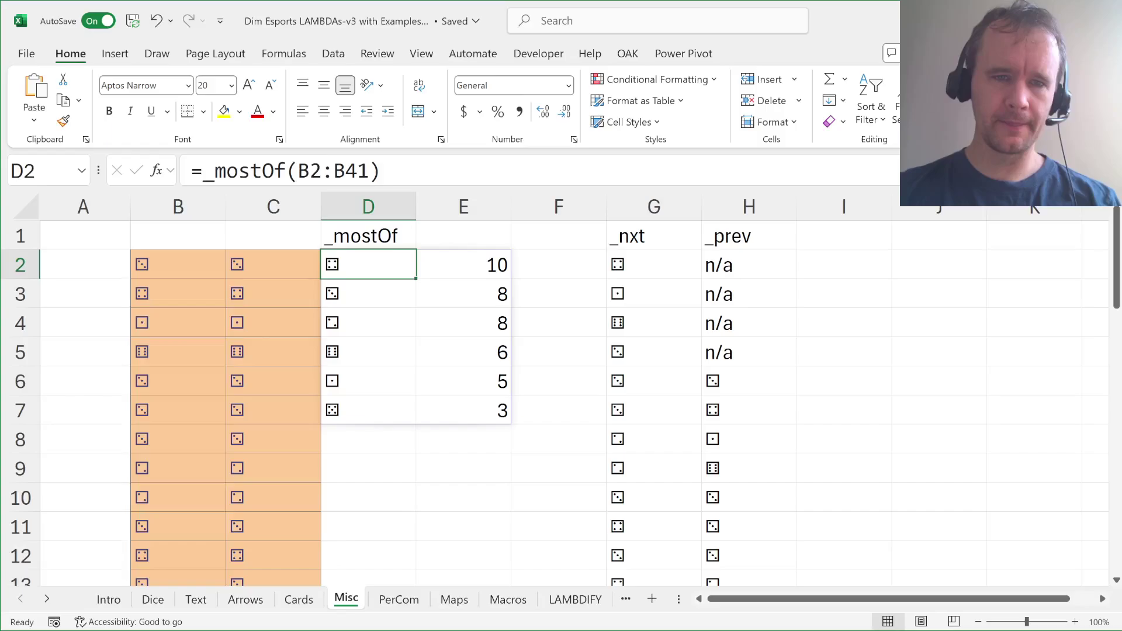
Extend the range in the D2 _mostOf formula to both dice columns, B2:C41.
{"action": "key", "text": "F2"}
{"action": "left_click_drag", "start_coordinate": [250, 256], "coordinate": [283, 253]}
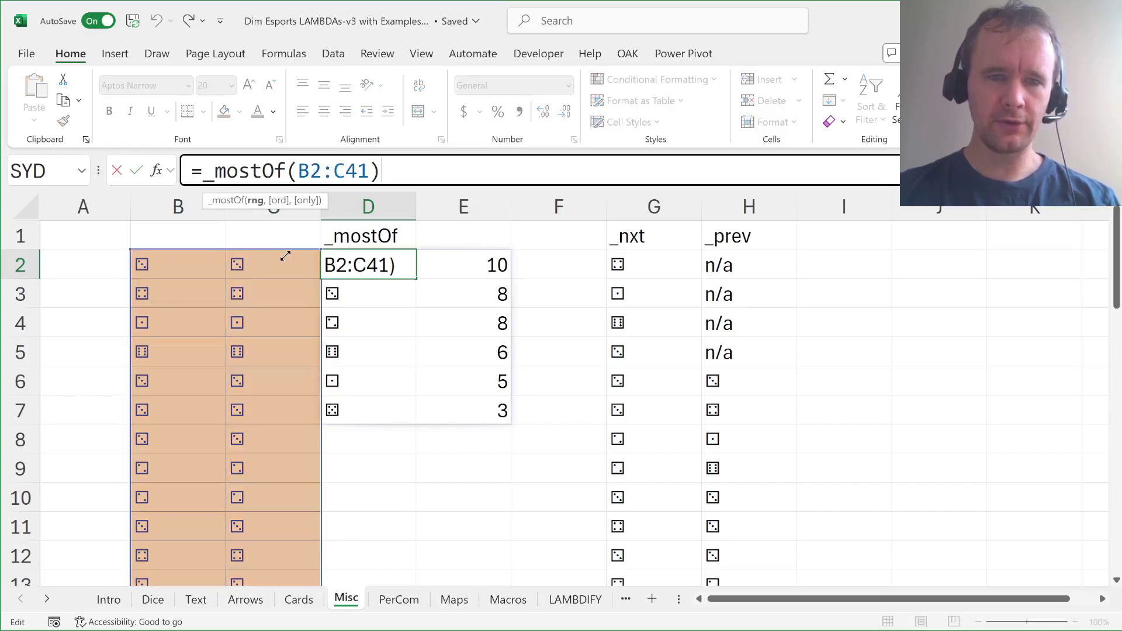
{"action": "key", "text": "Return"}
{"action": "key", "text": "Up"}
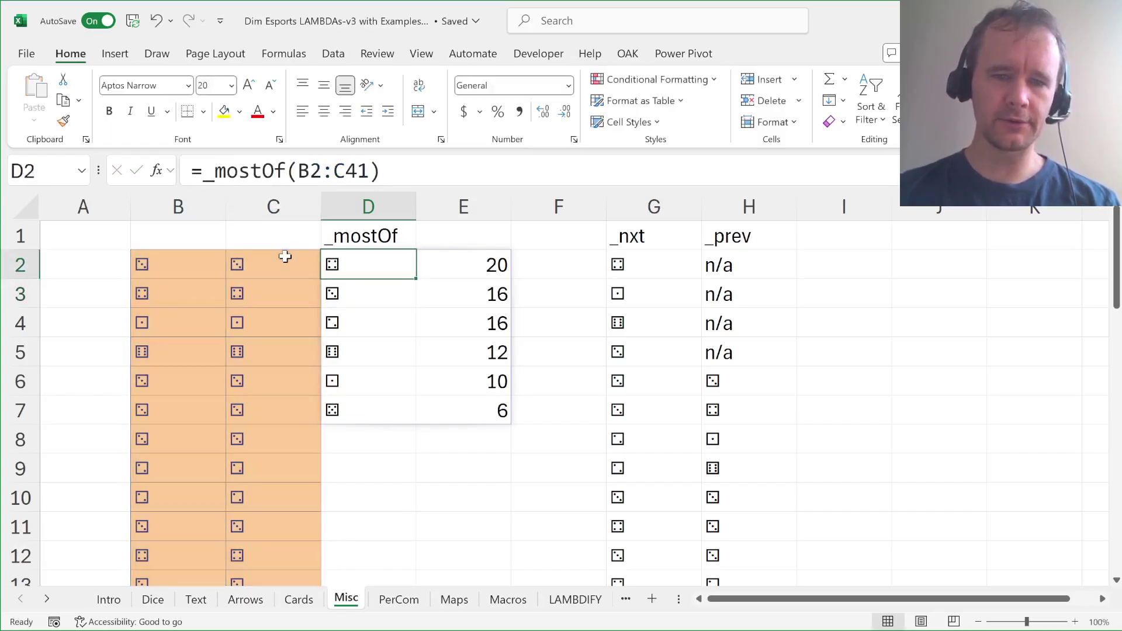
Undo the D2 range change and the dice copy in column C, and reapply both.
{"action": "key", "text": "ctrl+z"}
{"action": "key", "text": "ctrl+z"}
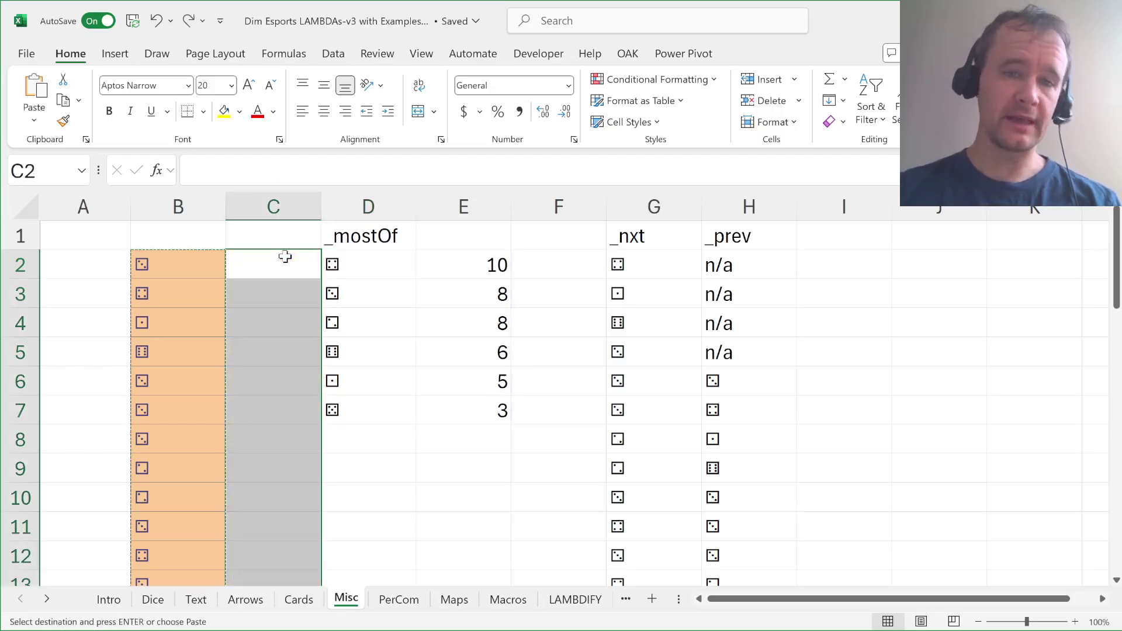
{"action": "key", "text": "Right"}
{"action": "key", "text": "Down"}
{"action": "left_click", "coordinate": [284, 256]}
{"action": "key", "text": "Return"}
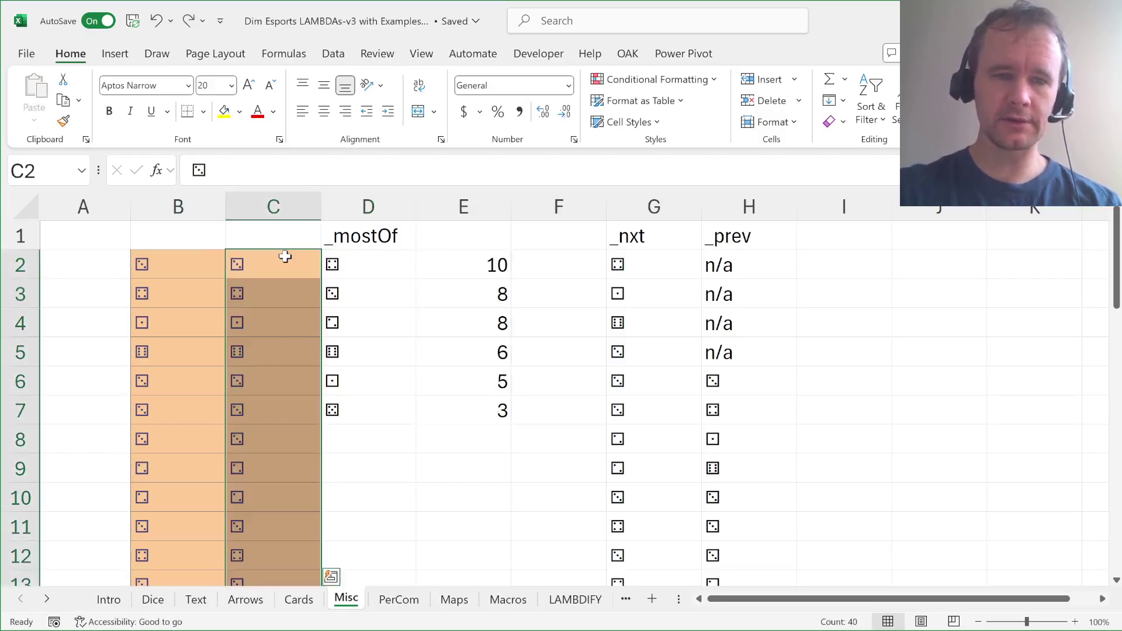
{"action": "key", "text": "Right"}
{"action": "key", "text": "Down"}
{"action": "key", "text": "ctrl+Down"}
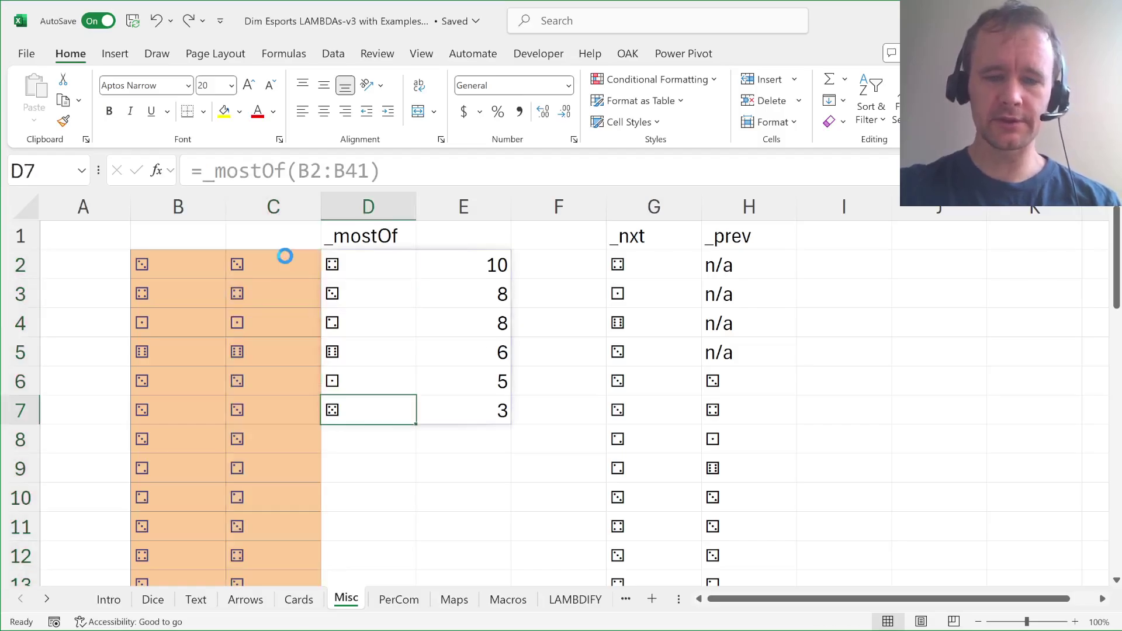
{"action": "key", "text": "ctrl+y"}
Start a GROUPBY formula in D9 with TOCOL(B2:C41) as its row fields.
{"action": "key", "text": "ctrl+Down"}
{"action": "key", "text": "Down"}
{"action": "key", "text": "Down"}
{"action": "type", "text": "=grou"}
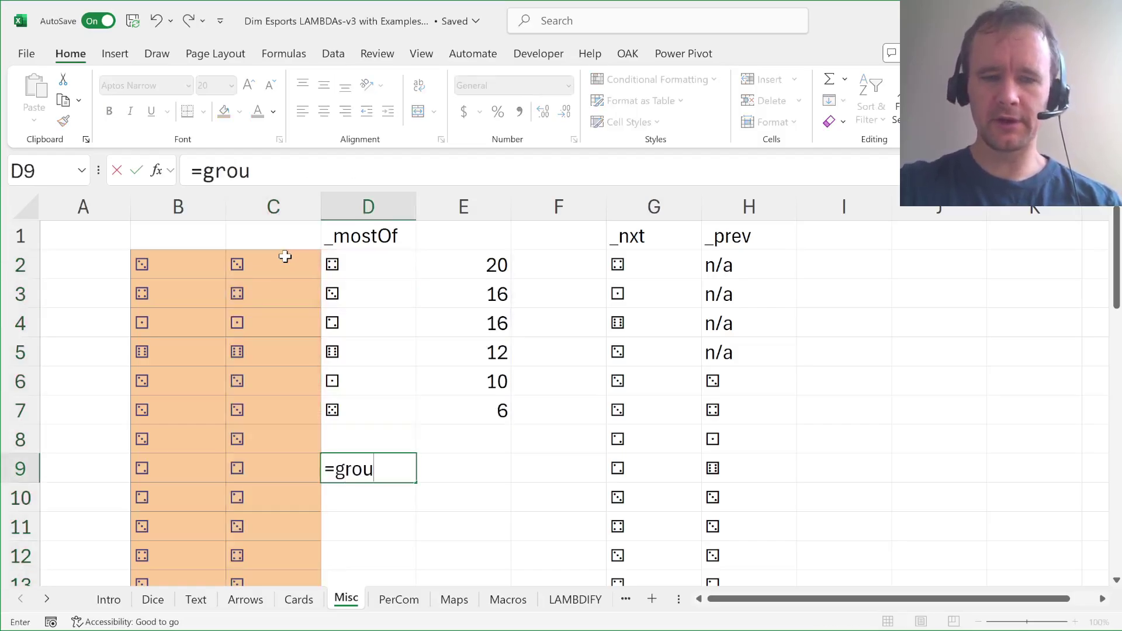
{"action": "key", "text": "Tab"}
{"action": "type", "text": "toc"}
{"action": "key", "text": "Return"}
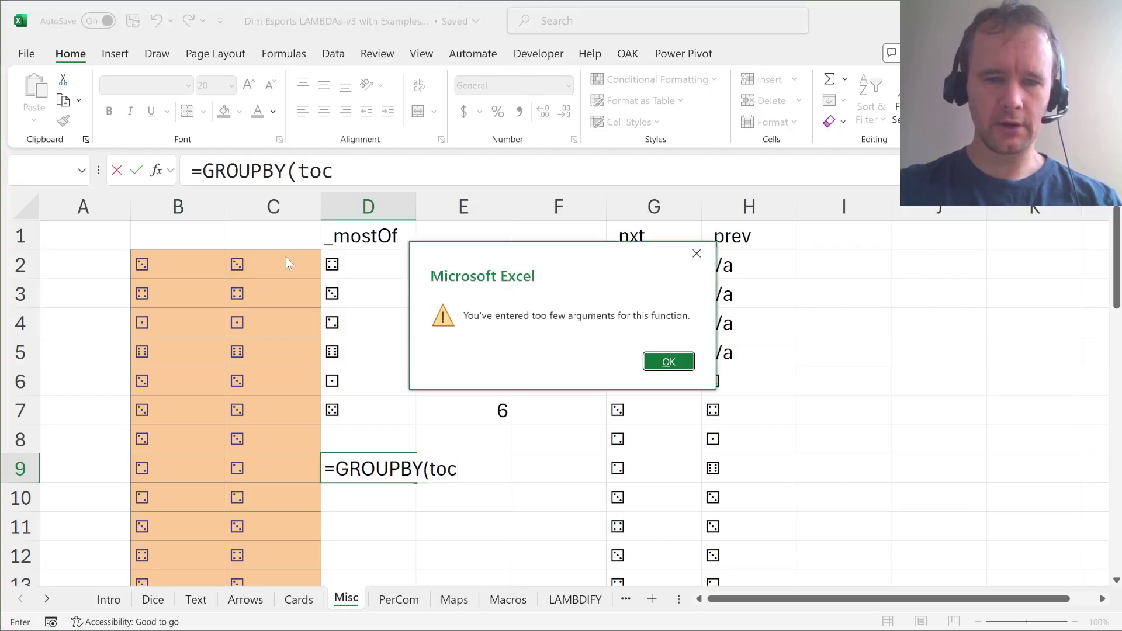
{"action": "key", "text": "Return"}
{"action": "type", "text": "toc"}
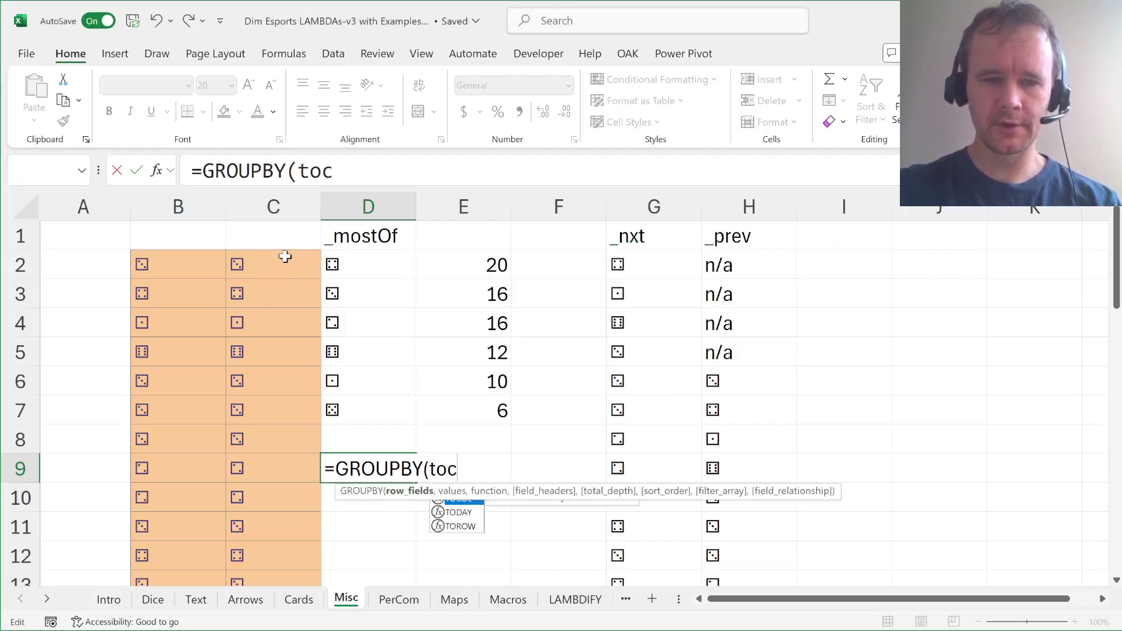
{"action": "key", "text": "Tab"}
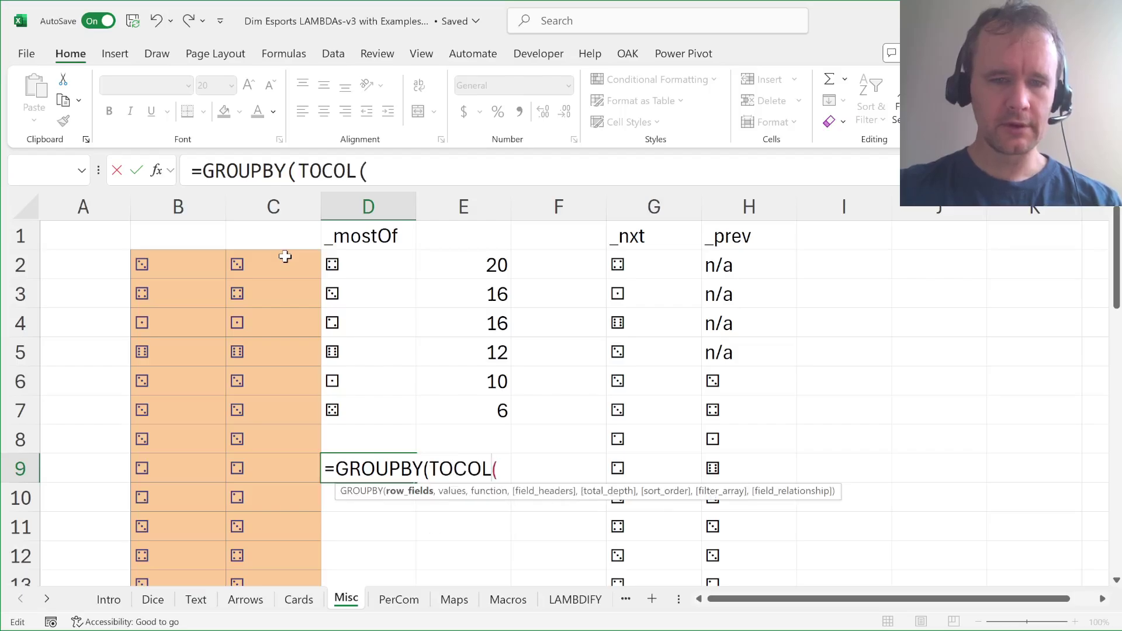
{"action": "left_click", "coordinate": [285, 256]}
{"action": "key", "text": "ctrl+shift+Down"}
{"action": "key", "text": "shift+Left"}
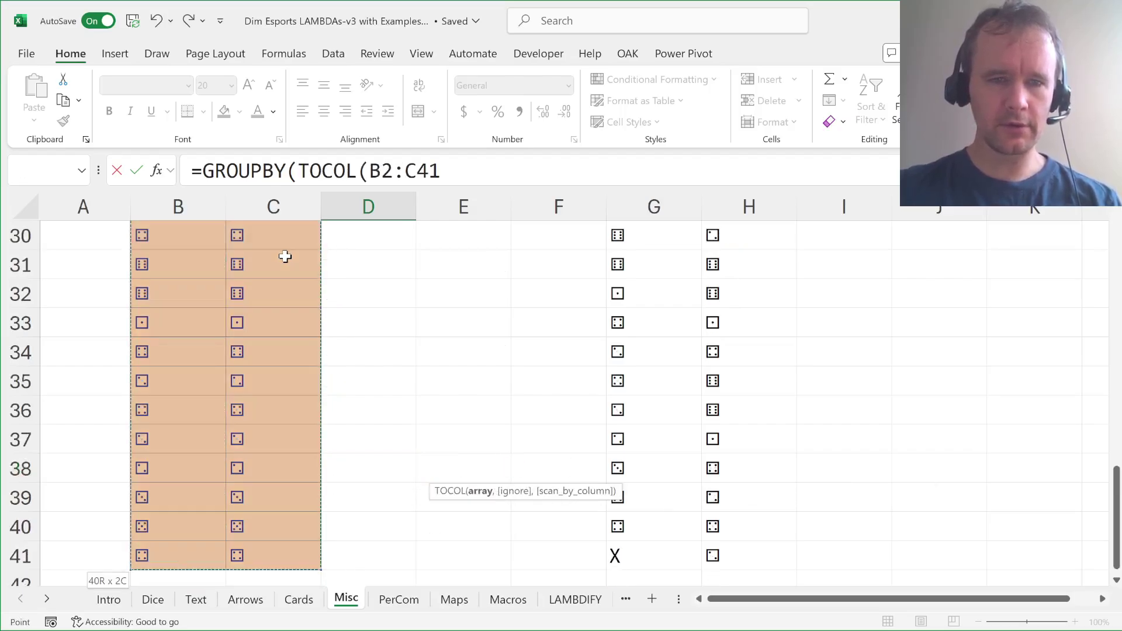
{"action": "type", "text": "),toc"}
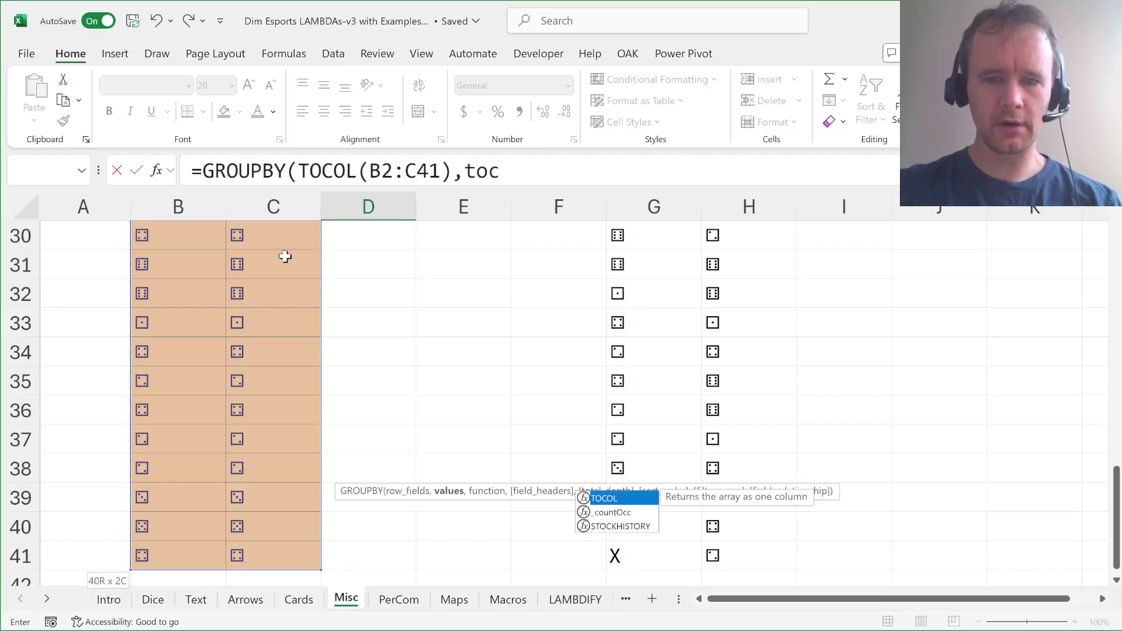
Complete the D9 GROUPBY formula with TOCOL(B2:C41) as values, ROWS as function and -2 as sort order.
{"action": "key", "text": "Tab"}
{"action": "key", "text": "Left"}
{"action": "key", "text": "ctrl+Up"}
{"action": "key", "text": "ctrl+shift+Down"}
{"action": "key", "text": "shift+Left"}
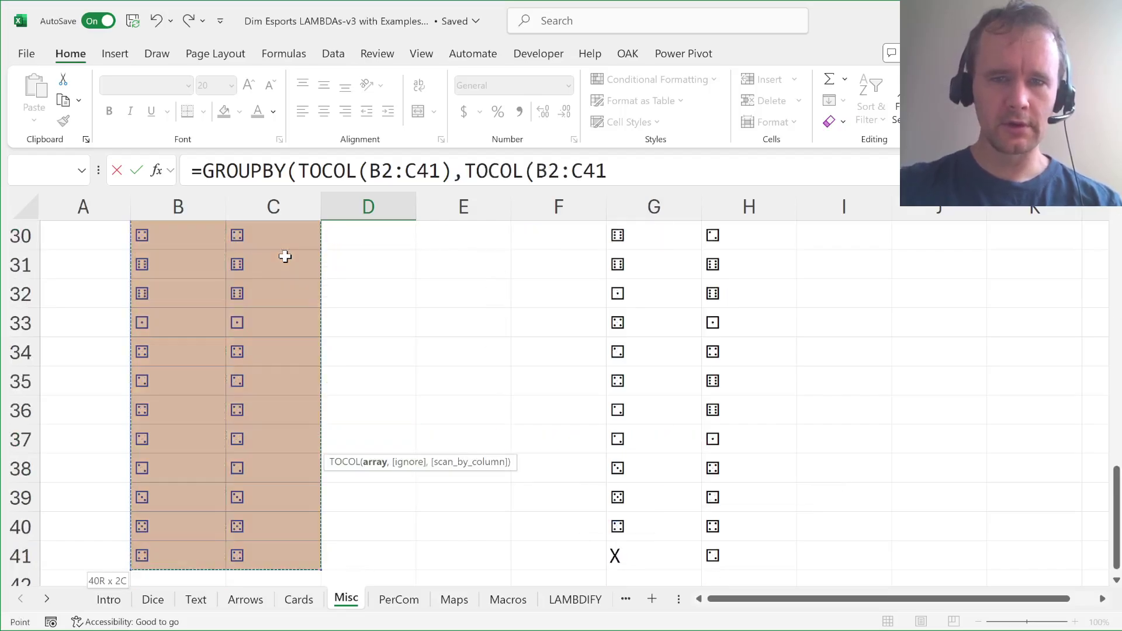
{"action": "type", "text": "),rows,"}
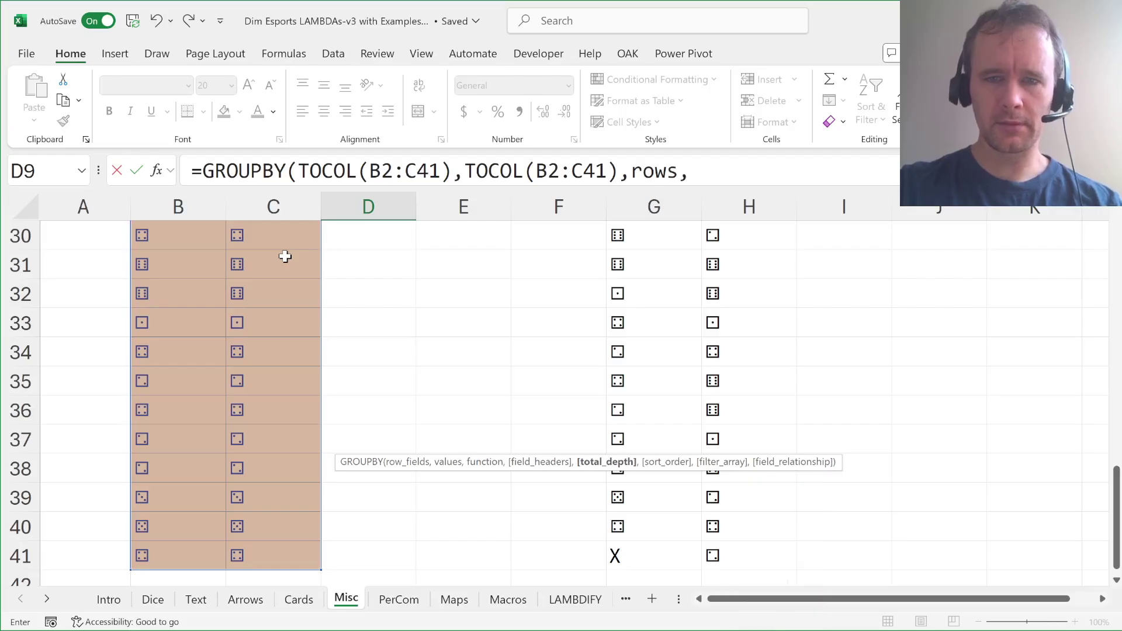
{"action": "type", "text": ",,-2"}
{"action": "key", "text": "Return"}
{"action": "key", "text": "Up"}
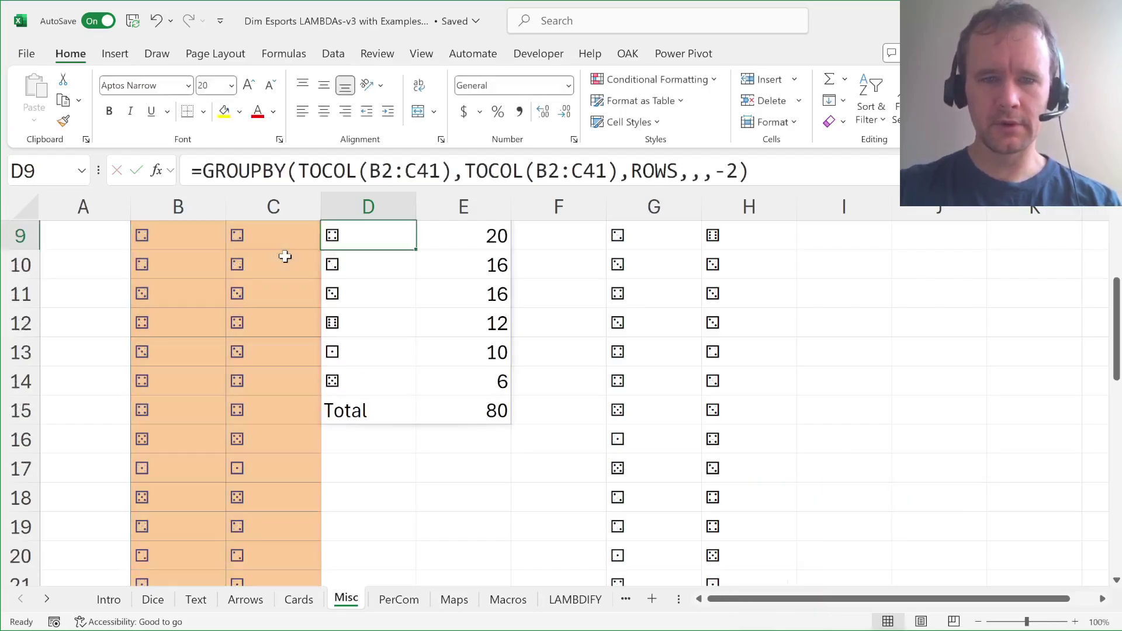
{"action": "scroll", "coordinate": [285, 256], "scroll_direction": "up", "scroll_amount": 1}
{"action": "key", "text": "F2"}
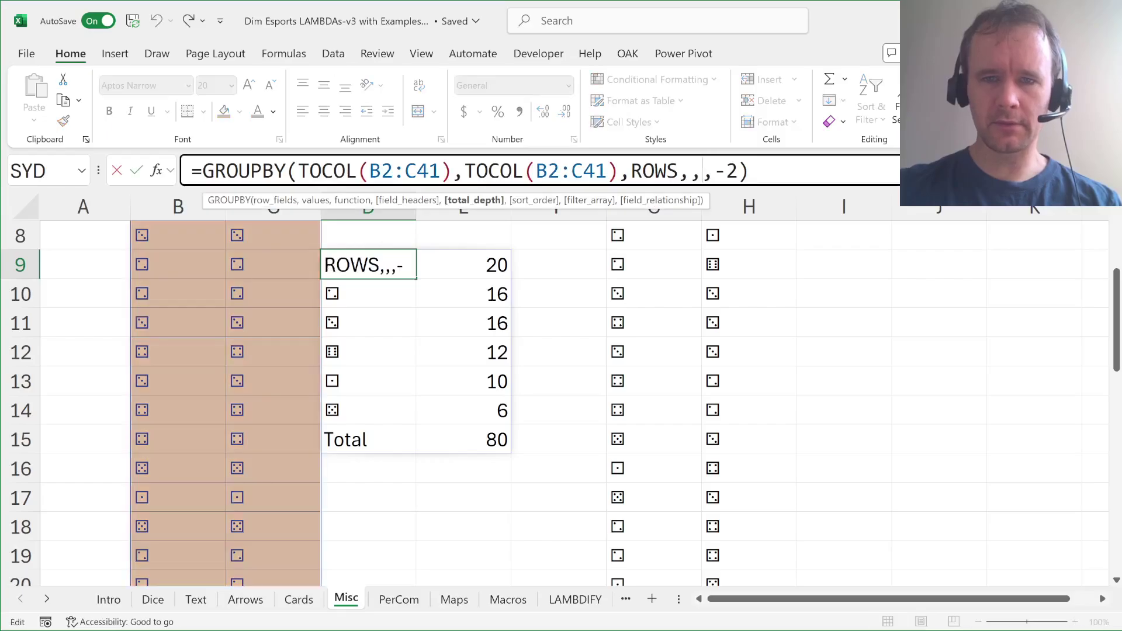
{"action": "key", "text": "Left"}
{"action": "key", "text": "Left"}
{"action": "key", "text": "Left"}
{"action": "key", "text": "Left"}
{"action": "key", "text": "BackSpace"}
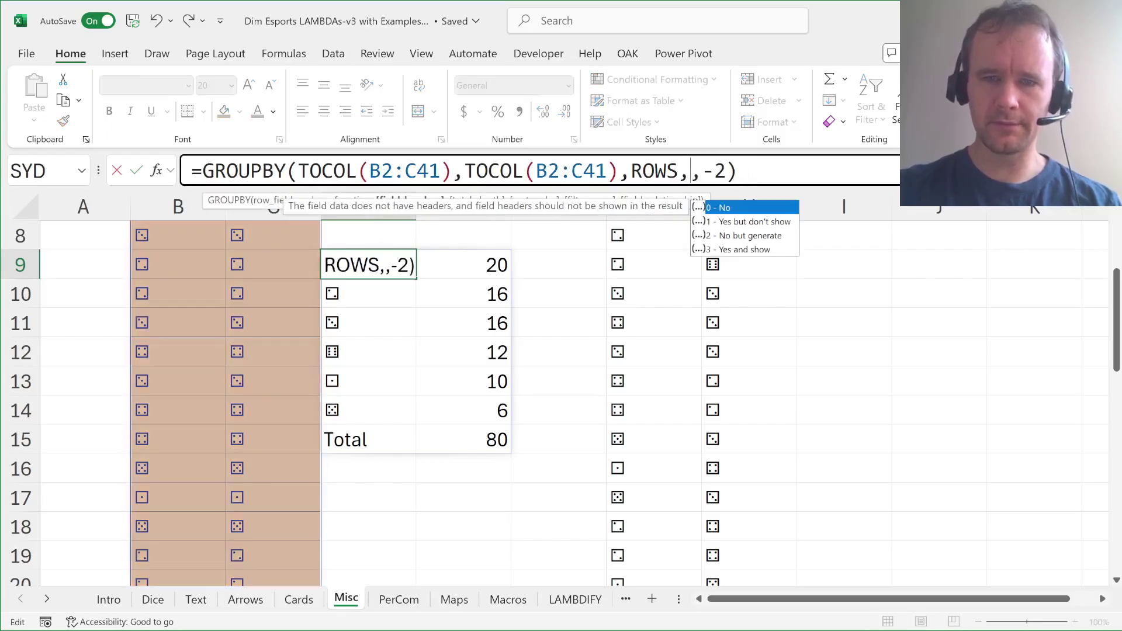
{"action": "type", "text": ","}
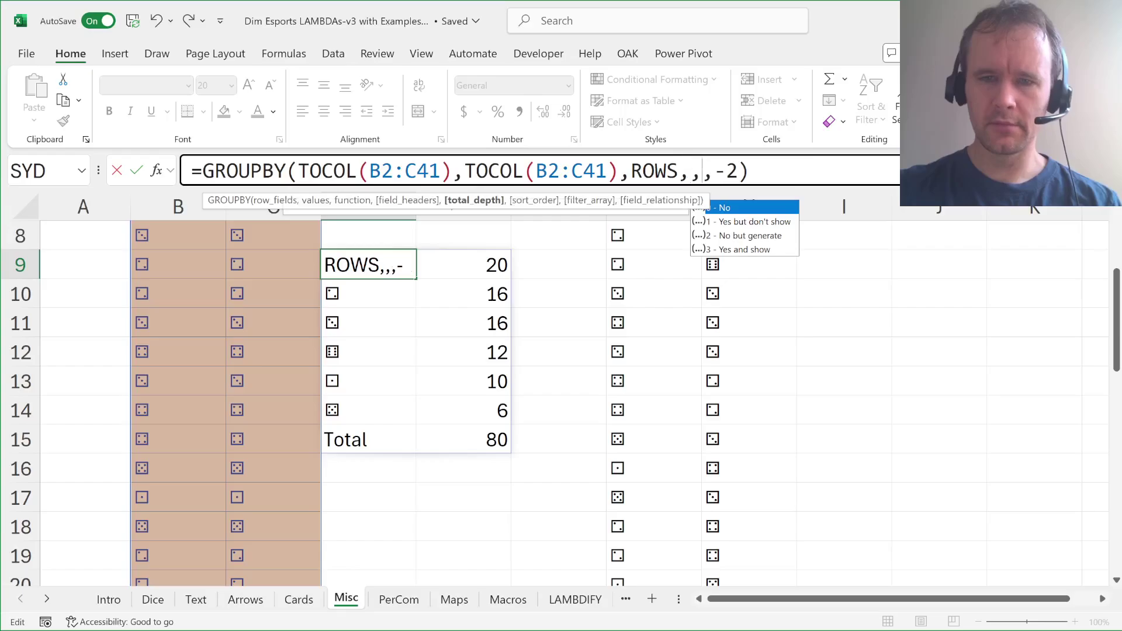
{"action": "key", "text": "Right"}
{"action": "key", "text": "Right"}
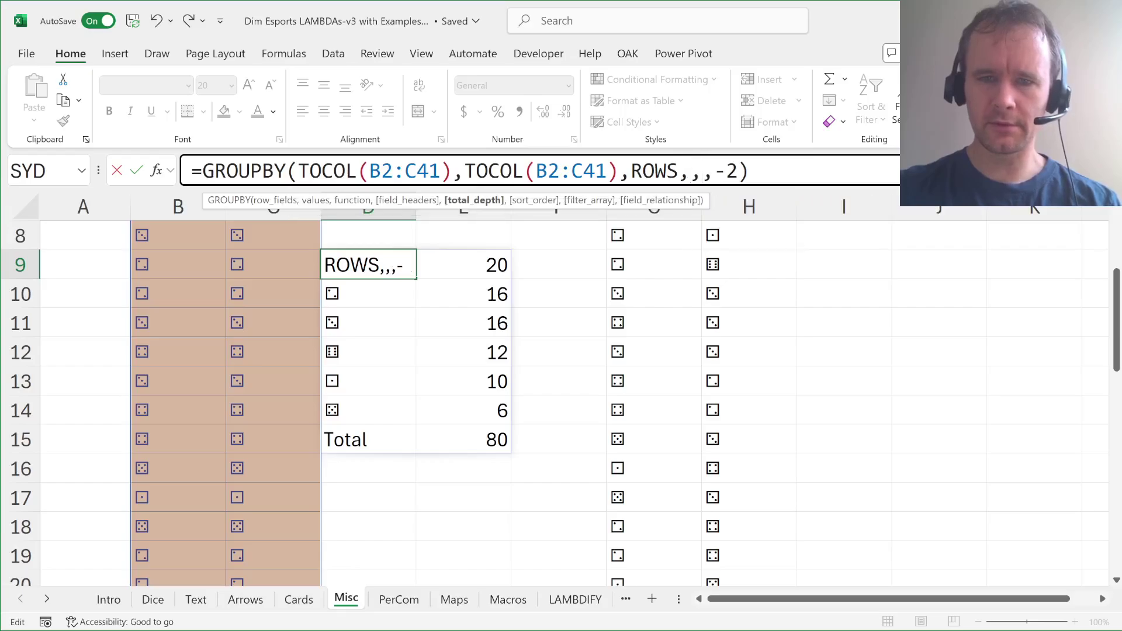
{"action": "key", "text": "Return"}
{"action": "key", "text": "Up"}
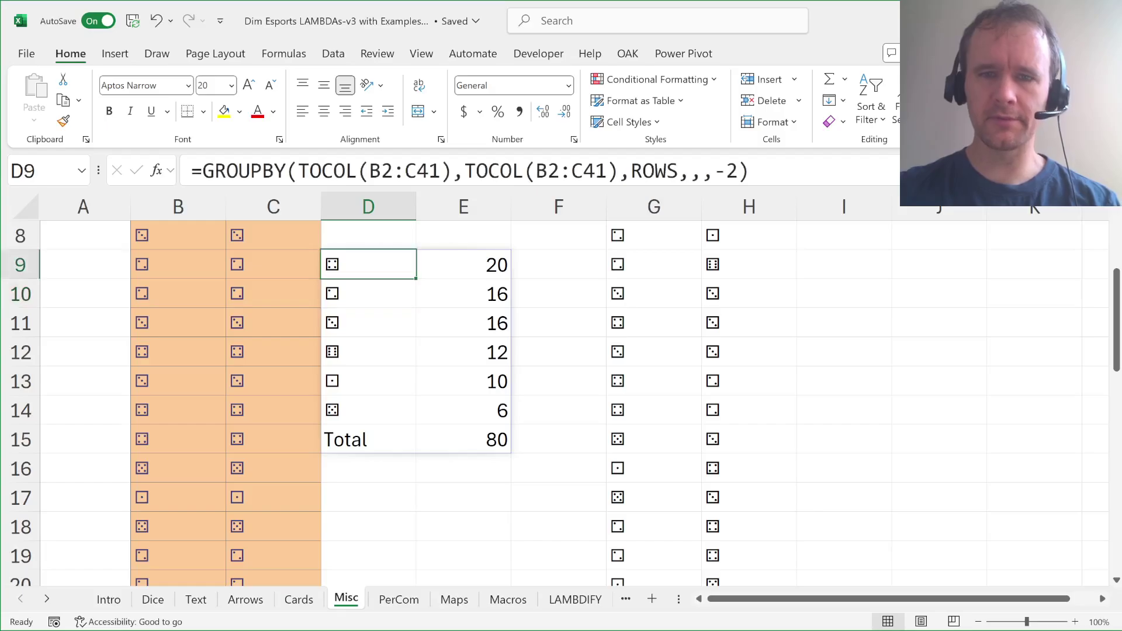
Set the field headers and total depth arguments of the D9 GROUPBY formula to 0.
{"action": "key", "text": "F2"}
{"action": "key", "text": "Left"}
{"action": "key", "text": "Left"}
{"action": "key", "text": "Left"}
{"action": "key", "text": "Left"}
{"action": "key", "text": "Left"}
{"action": "type", "text": "0"}
{"action": "key", "text": "Right"}
{"action": "type", "text": "0"}
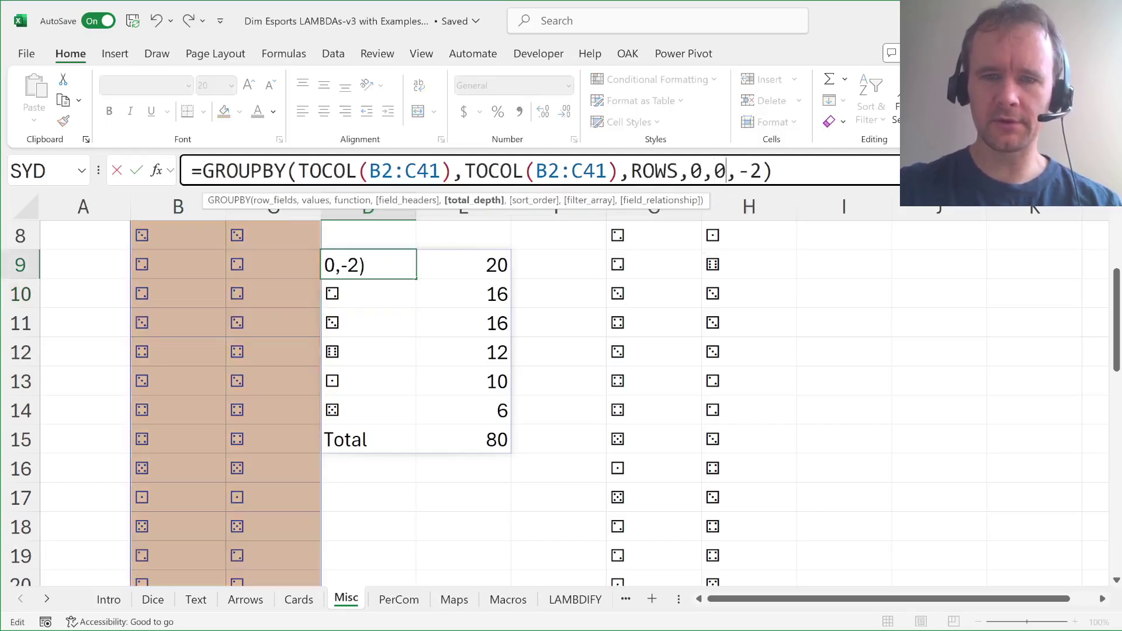
{"action": "key", "text": "Return"}
{"action": "key", "text": "Up"}
Compare the spilled _mostOf results in D2:E7 with the GROUPBY results starting at D9.
{"action": "scroll", "coordinate": [368, 264], "scroll_direction": "up", "scroll_amount": 3}
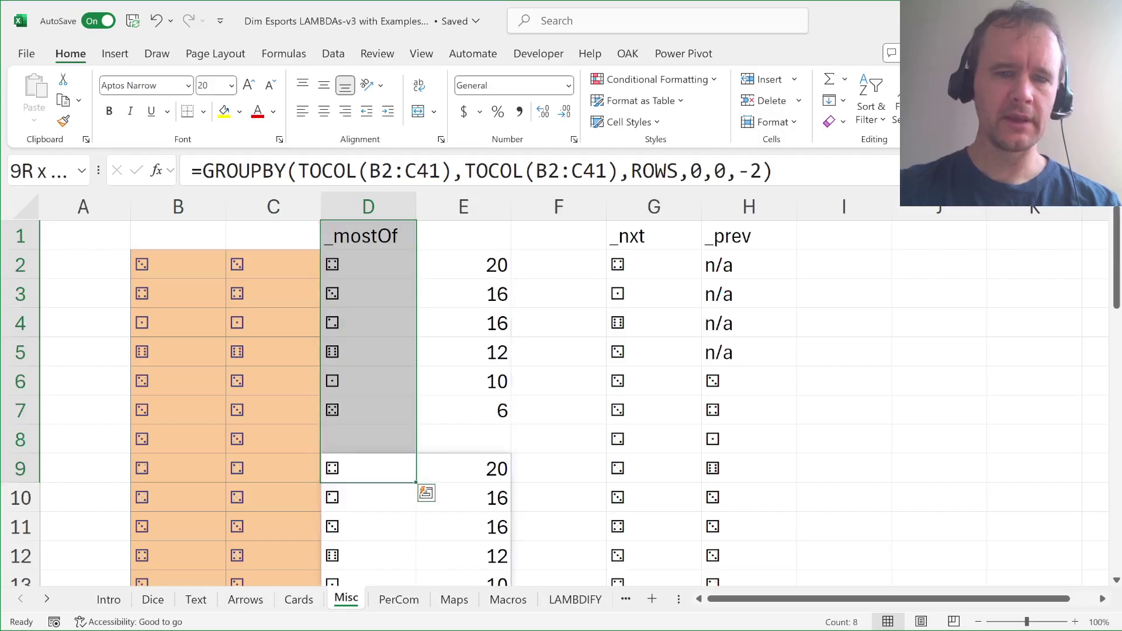
{"action": "key", "text": "Up"}
{"action": "key", "text": "Up"}
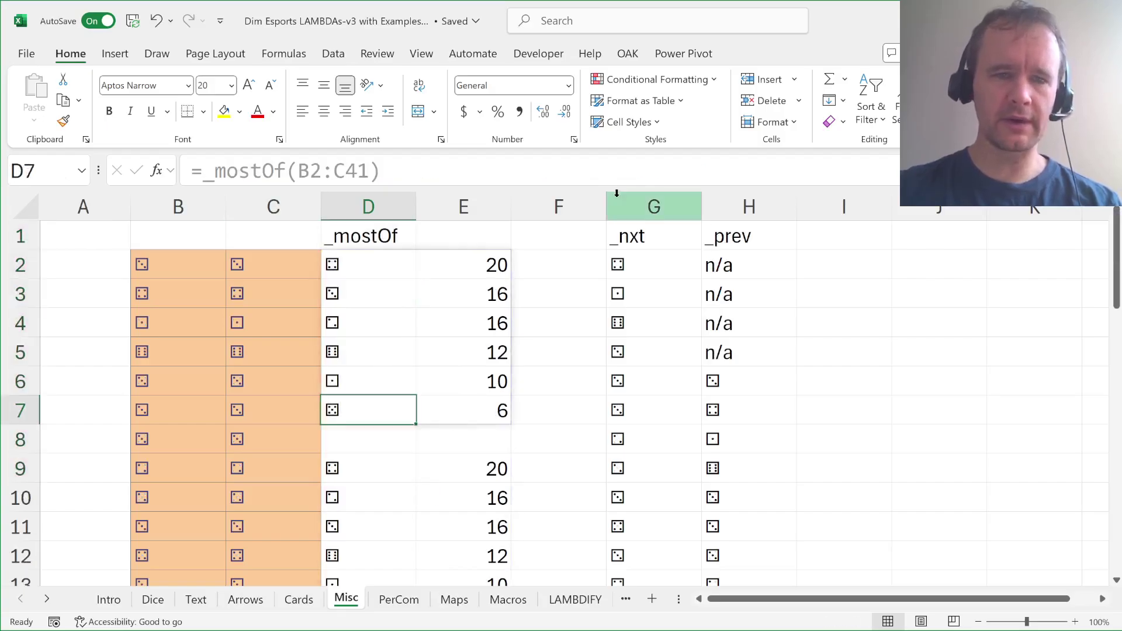
{"action": "key", "text": "Up"}
{"action": "key", "text": "Up"}
{"action": "key", "text": "Up"}
{"action": "key", "text": "Up"}
{"action": "key", "text": "Up"}
{"action": "key", "text": "Up"}
{"action": "key", "text": "Down"}
{"action": "key", "text": "ctrl+Down"}
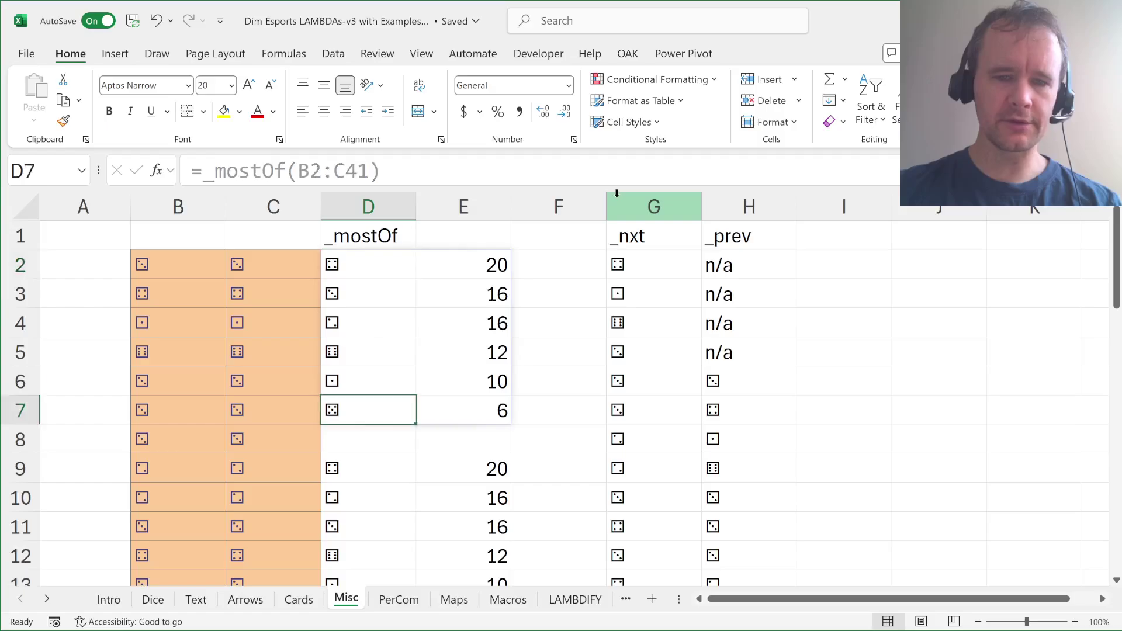
Delete the GROUPBY formula in D9 and return to the _mostOf header.
{"action": "key", "text": "ctrl+Down"}
{"action": "key", "text": "Delete"}
{"action": "key", "text": "ctrl+Up"}
{"action": "key", "text": "ctrl+Up"}
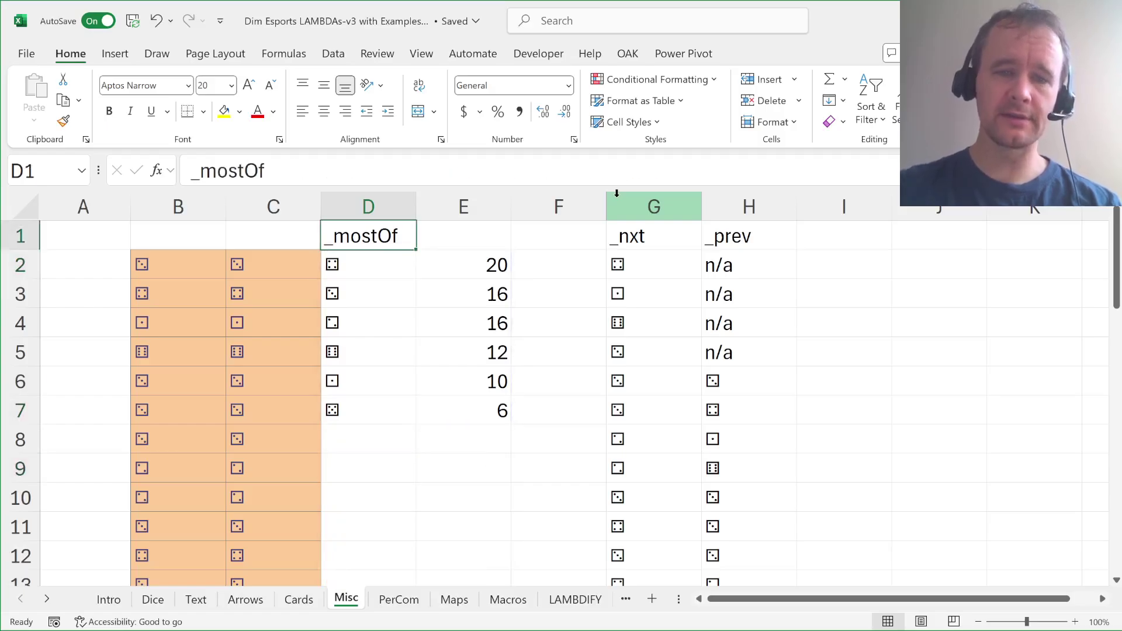
Examine the _mostOf formula in D2, the _nxt formula in G2 with its spilled column, and the neighbouring _prev column.
{"action": "key", "text": "Down"}
{"action": "key", "text": "Up"}
{"action": "key", "text": "Down"}
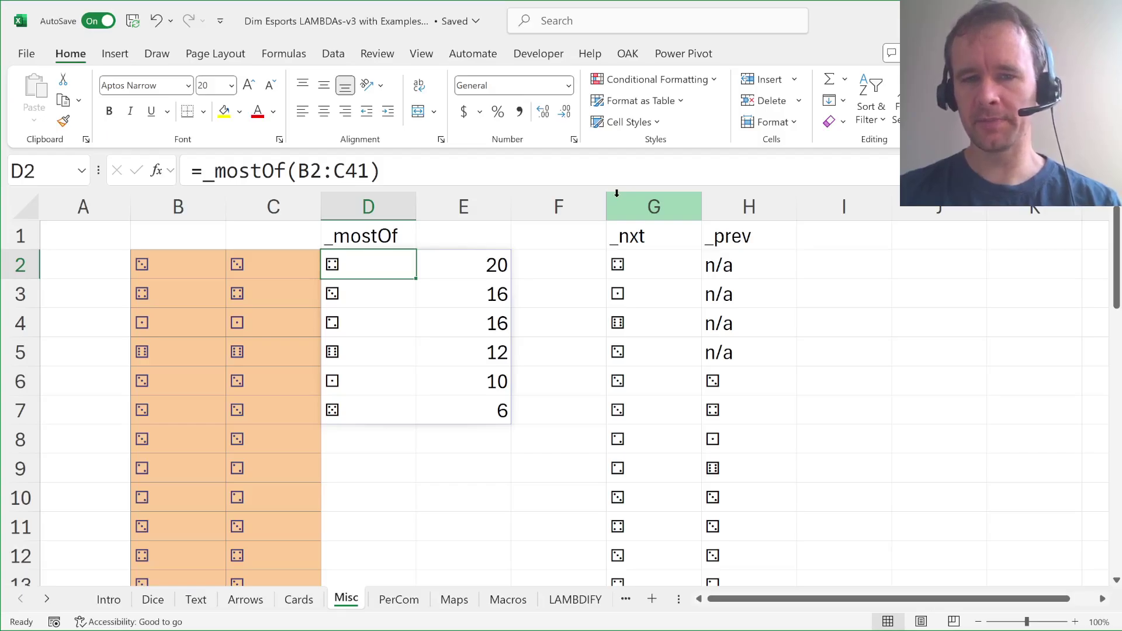
{"action": "key", "text": "Right"}
{"action": "key", "text": "Right"}
{"action": "key", "text": "Right"}
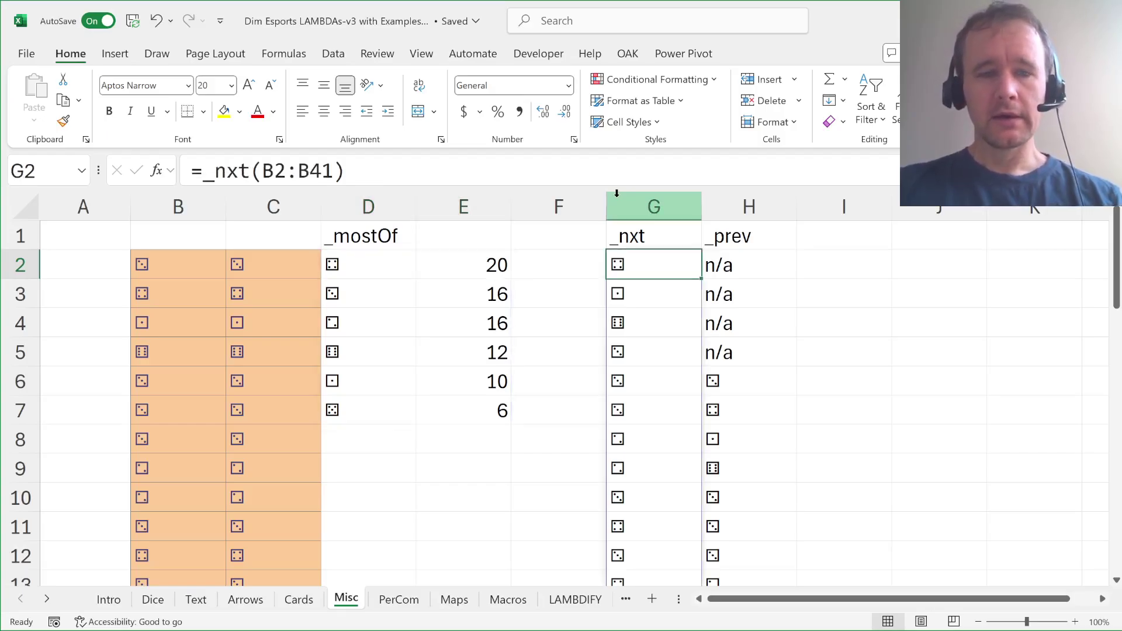
{"action": "key", "text": "shift+Right"}
{"action": "key", "text": "shift+Left"}
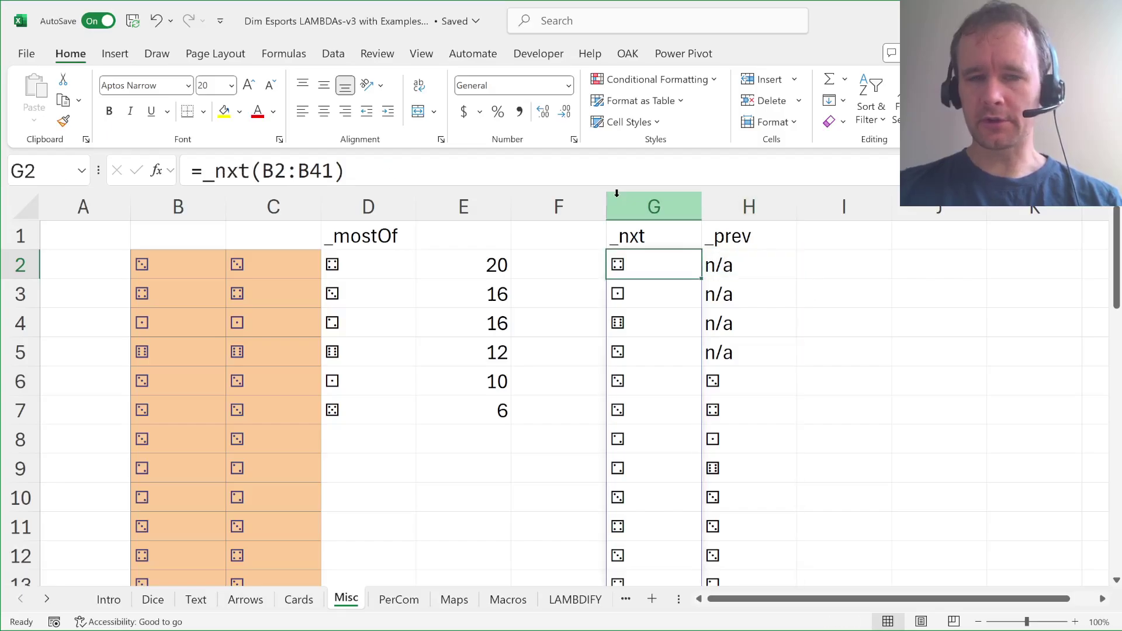
{"action": "key", "text": "Up"}
{"action": "key", "text": "Right"}
{"action": "key", "text": "Left"}
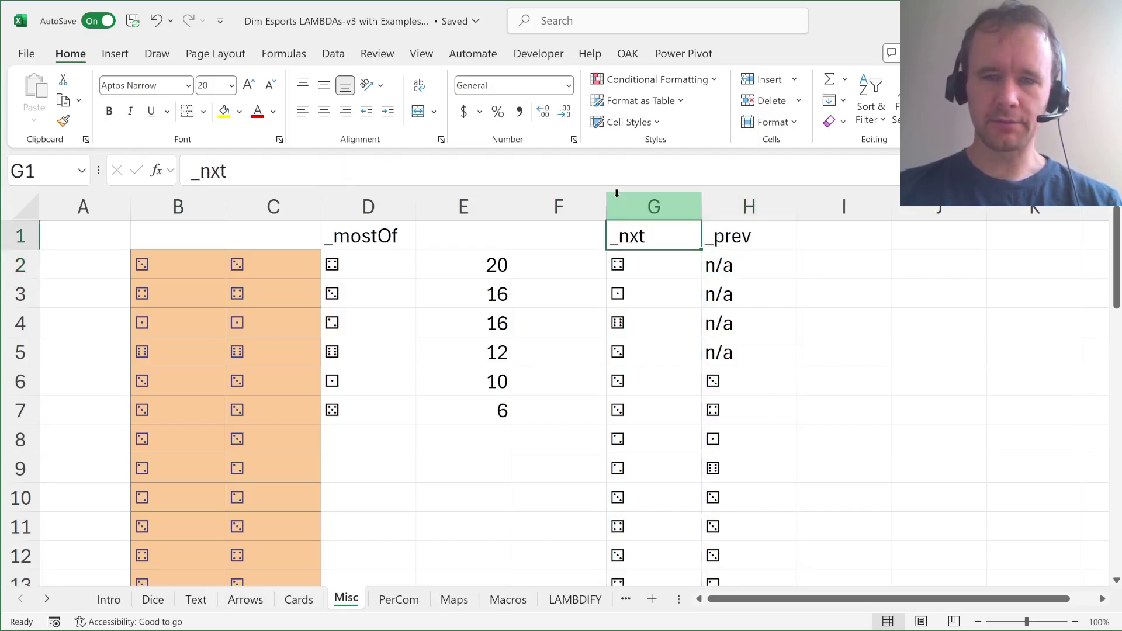
{"action": "key", "text": "ctrl+shift+Down"}
{"action": "key", "text": "ctrl+shift+Up"}
{"action": "key", "text": "Down"}
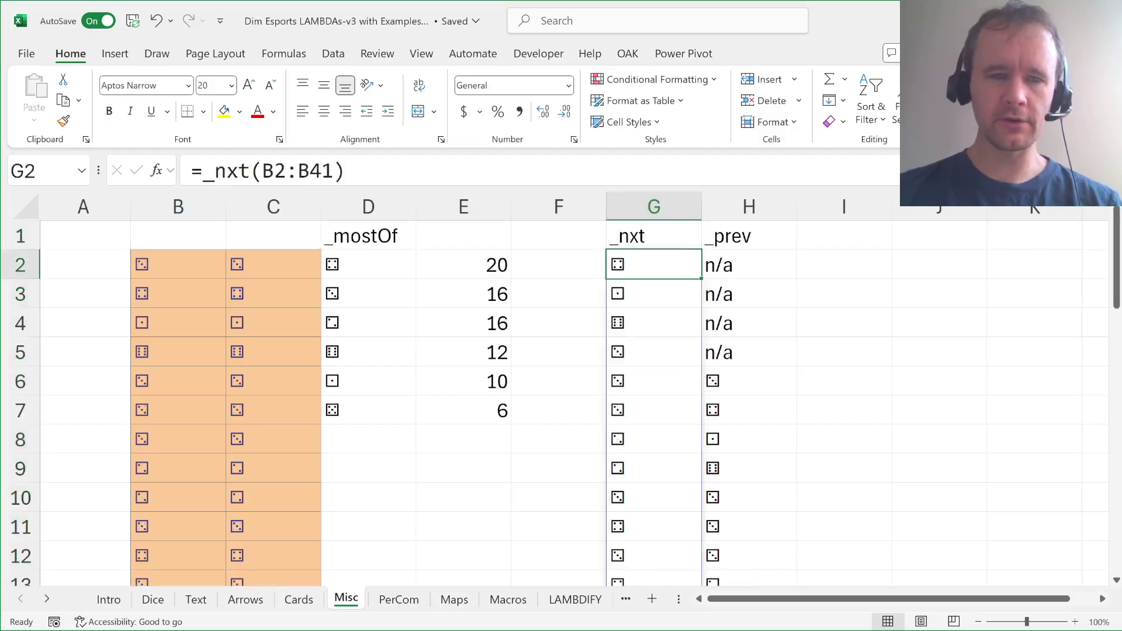
Try to delete the entire column C holding the copied dice.
{"action": "left_click", "coordinate": [273, 258]}
{"action": "key", "text": "ctrl+space"}
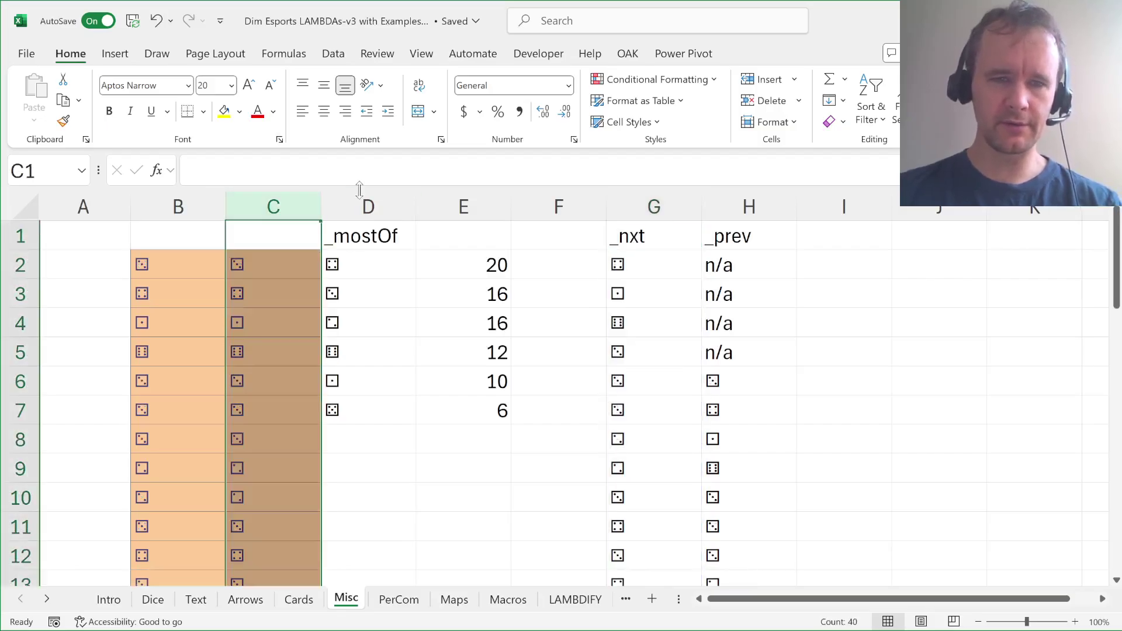
{"action": "key", "text": "ctrl+minus"}
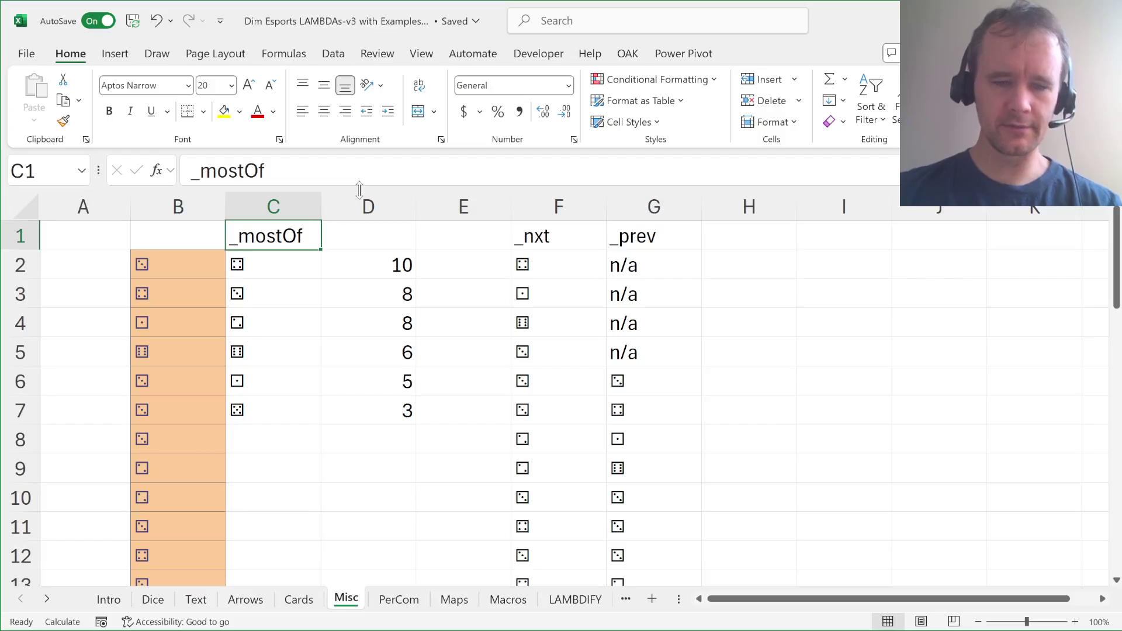
{"action": "key", "text": "ctrl+z"}
Undo the dice copy in column C and the D2 range change, and return to cell A1.
{"action": "key", "text": "Left"}
{"action": "key", "text": "ctrl+shift+Down"}
{"action": "key", "text": "ctrl+shift+Down"}
{"action": "key", "text": "shift+Right"}
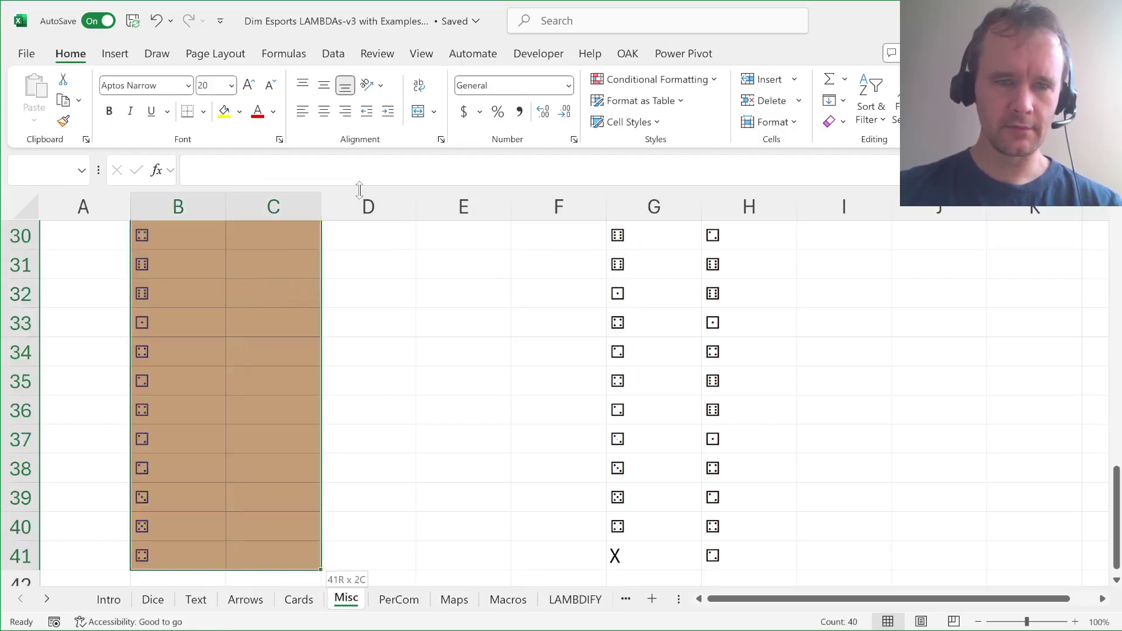
{"action": "key", "text": "ctrl+z"}
{"action": "key", "text": "Left"}
{"action": "key", "text": "ctrl+Home"}
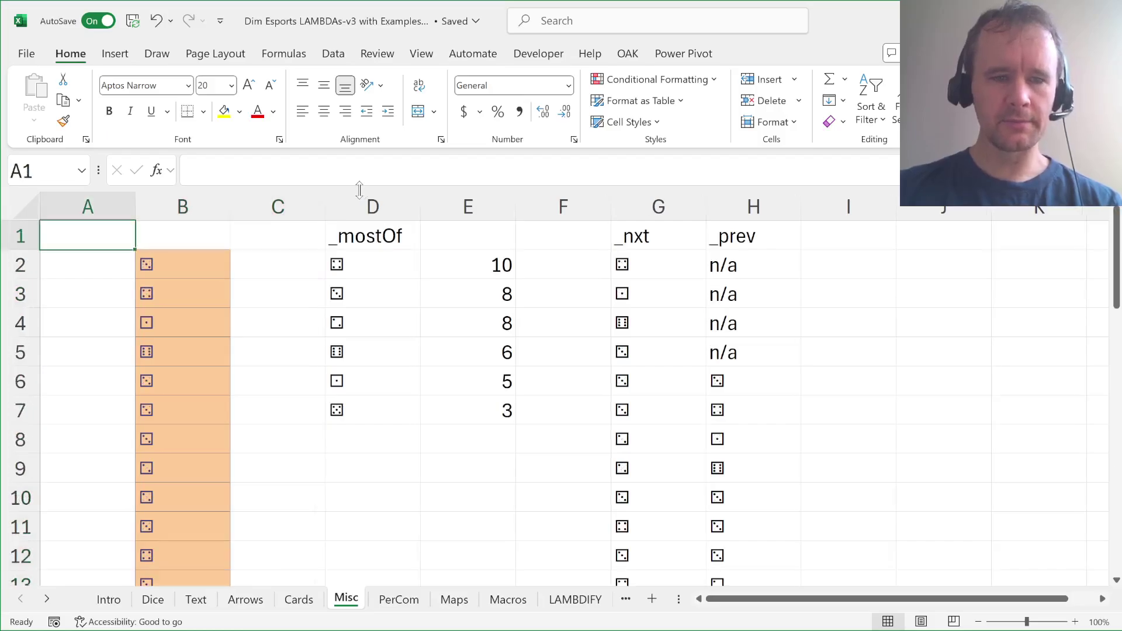
Compare the first _nxt result in G2 and its formula with the first die in B2.
{"action": "key", "text": "Right"}
{"action": "key", "text": "Down"}
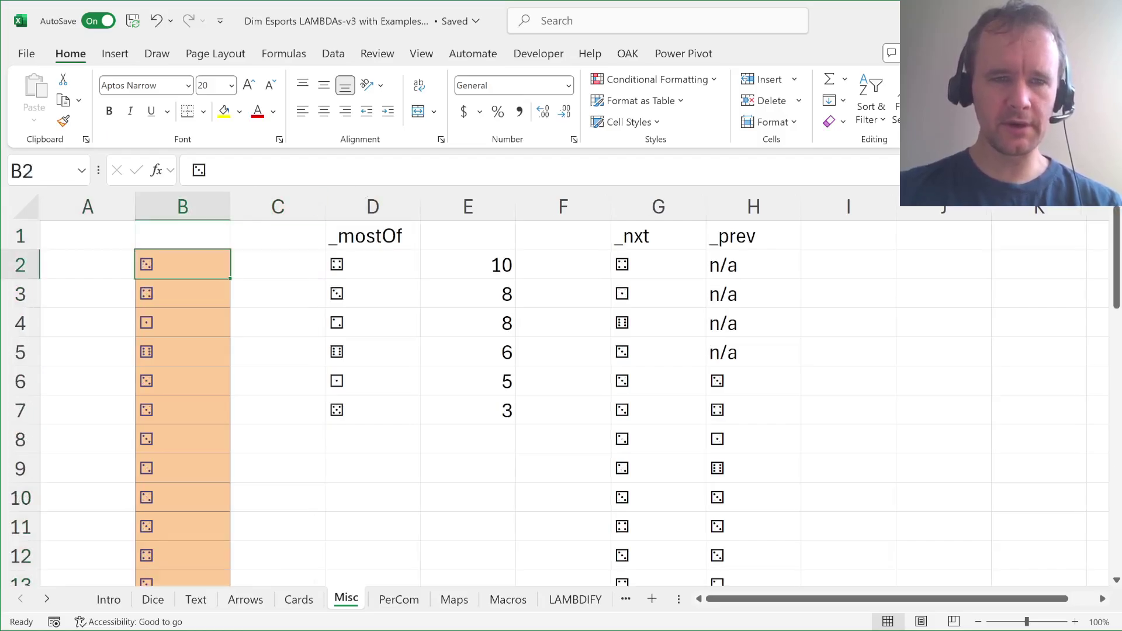
{"action": "left_click", "coordinate": [625, 266]}
{"action": "left_click", "coordinate": [185, 269], "text": "shift"}
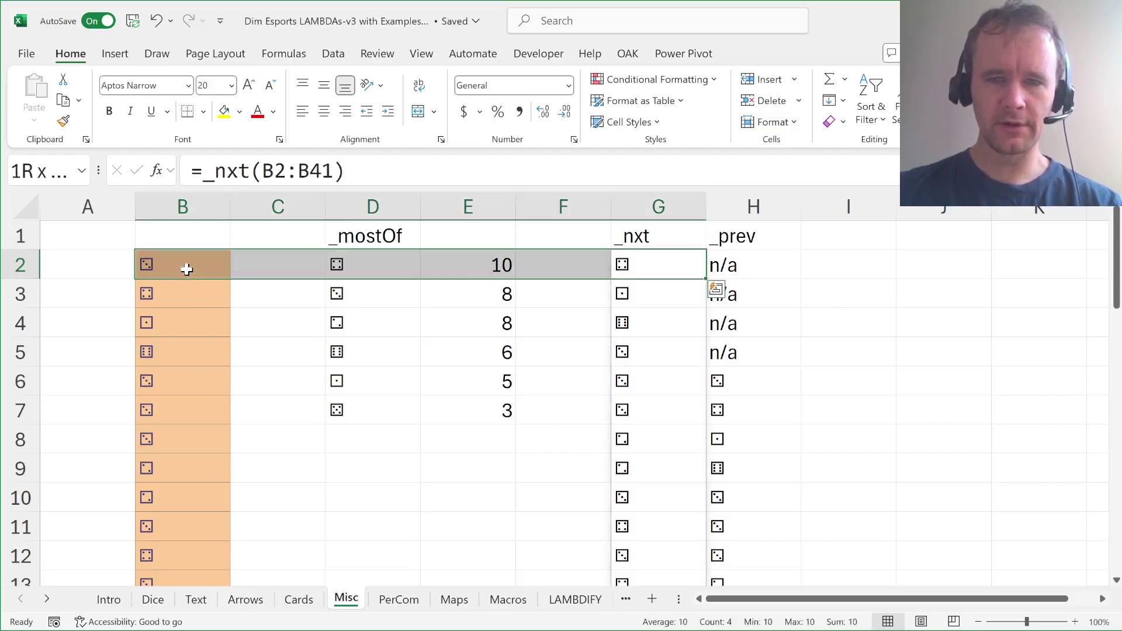
Compare the _nxt results in column G with the dice in column B, including the last row, and return to G2.
{"action": "left_click", "coordinate": [175, 298], "text": "shift"}
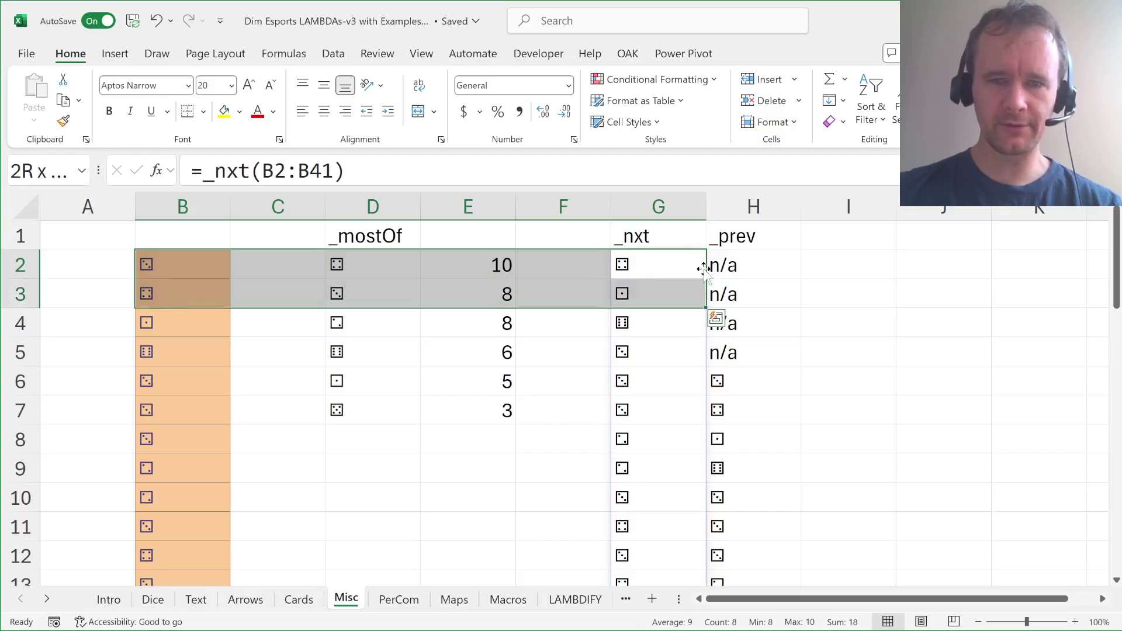
{"action": "key", "text": "Right"}
{"action": "key", "text": "Left"}
{"action": "key", "text": "Down"}
{"action": "key", "text": "Down"}
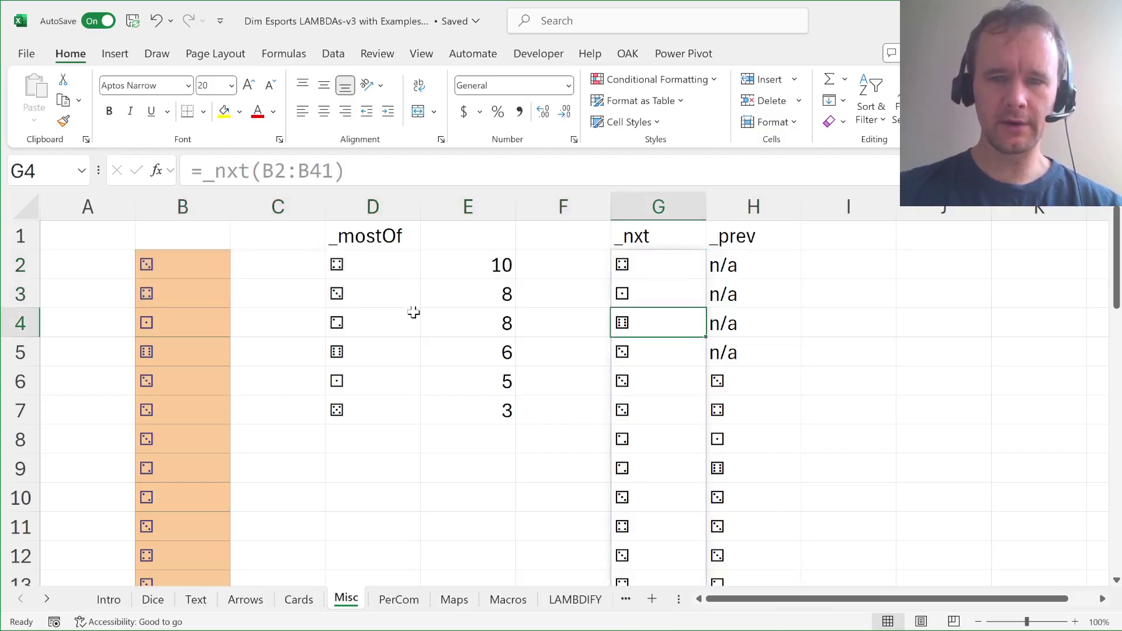
{"action": "key", "text": "ctrl+Down"}
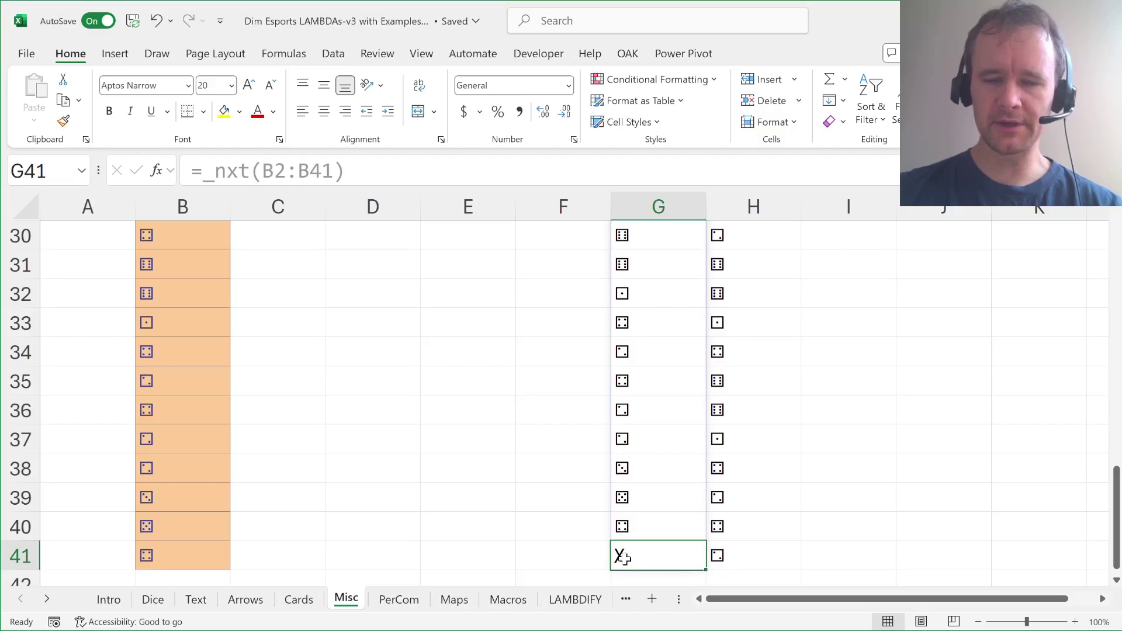
{"action": "key", "text": "ctrl+Up"}
{"action": "key", "text": "Down"}
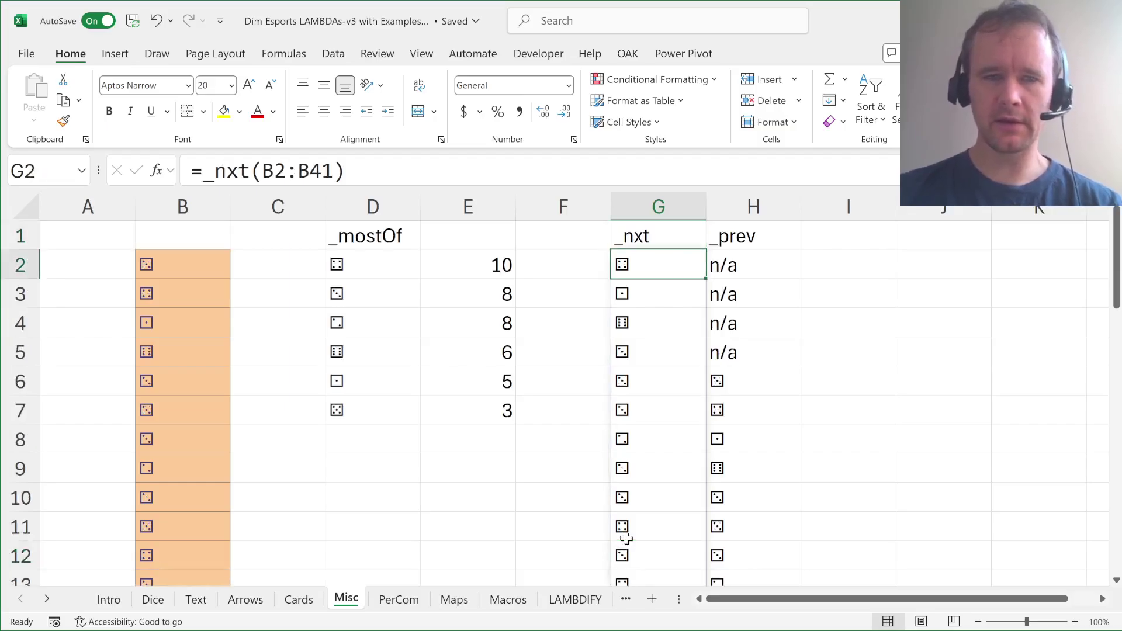
Add 2 as the n argument of the _nxt formula in G2, making it =_nxt(B2:B41,2).
{"action": "key", "text": "F2"}
{"action": "key", "text": "Left"}
{"action": "type", "text": ","}
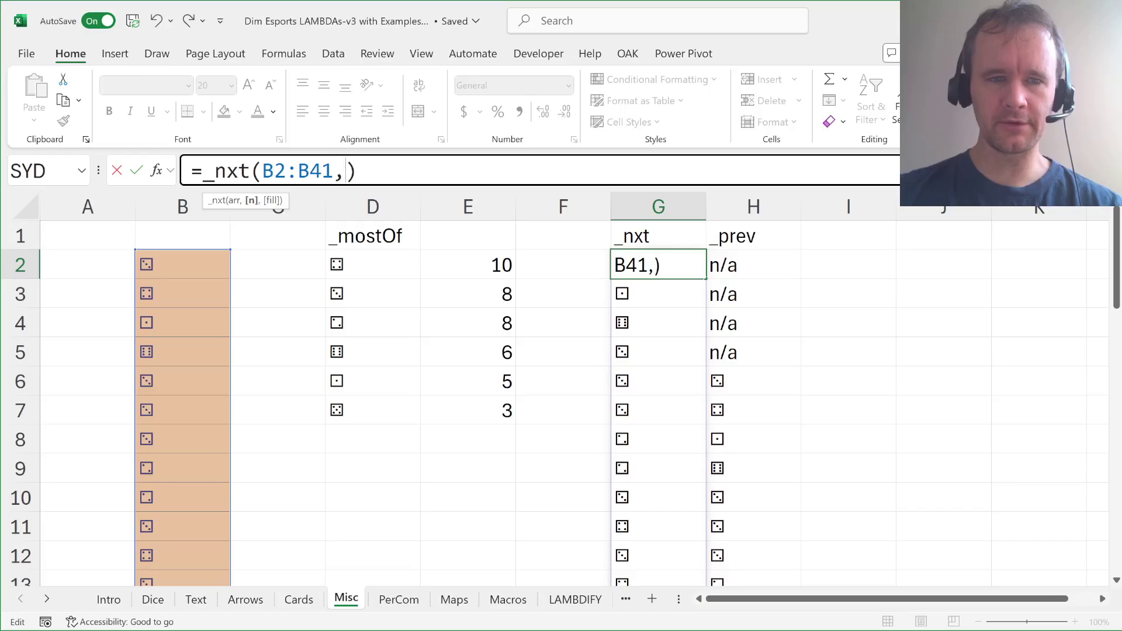
{"action": "type", "text": "2"}
{"action": "key", "text": "Return"}
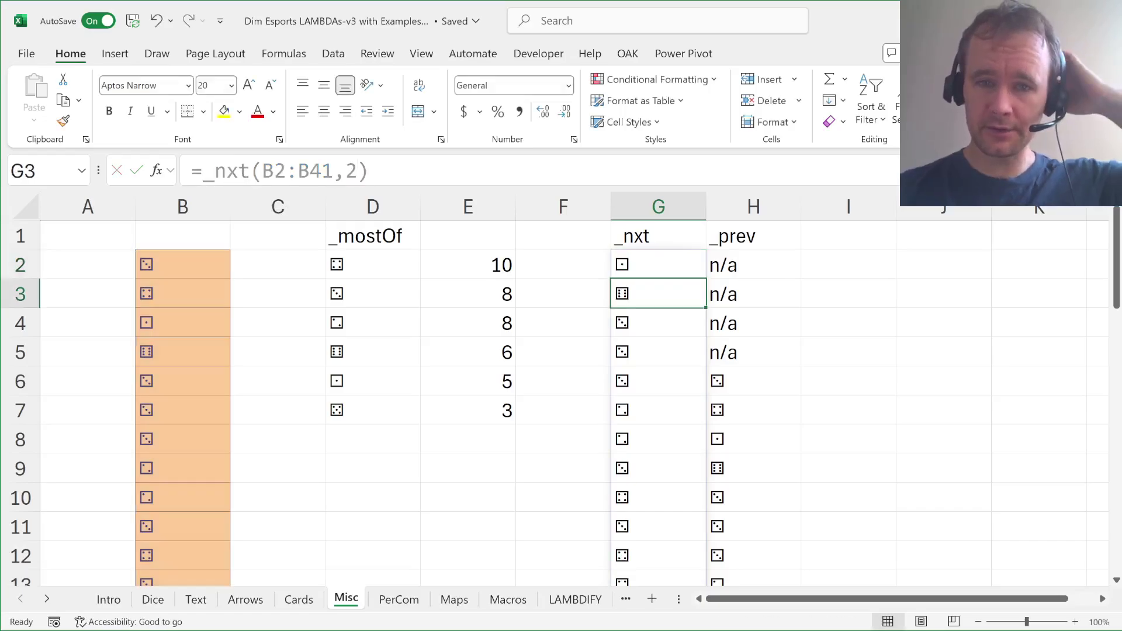
Compare the two-ahead _nxt results from G2 down with the dice in B2:B4 and B3:B5.
{"action": "left_click", "coordinate": [659, 265]}
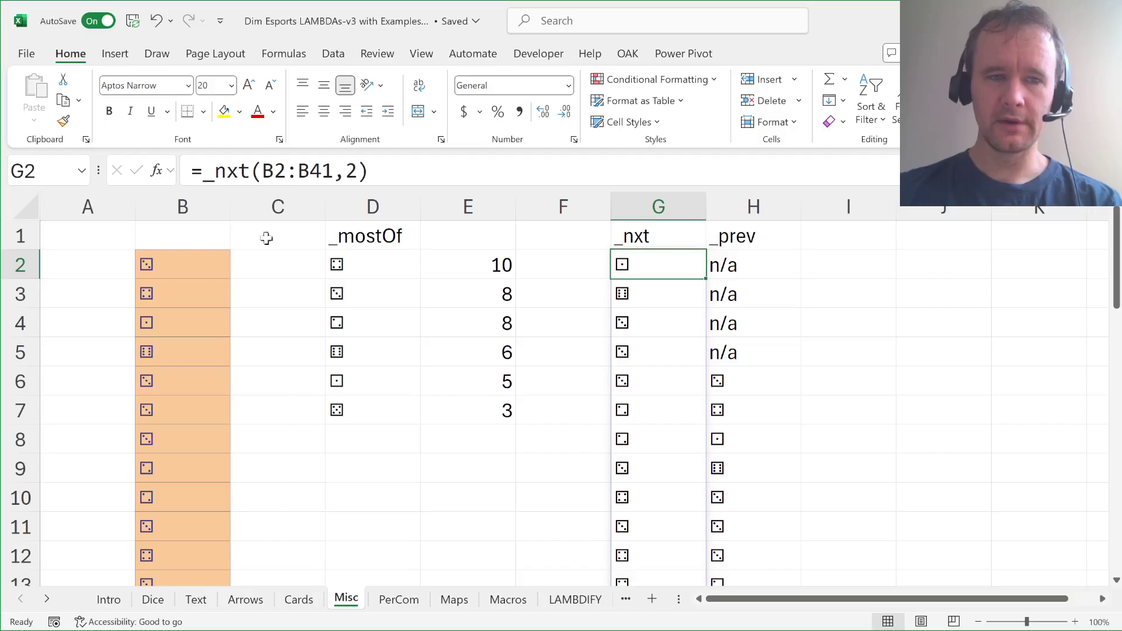
{"action": "left_click", "coordinate": [162, 265]}
{"action": "key", "text": "shift+Down"}
{"action": "key", "text": "shift+Down"}
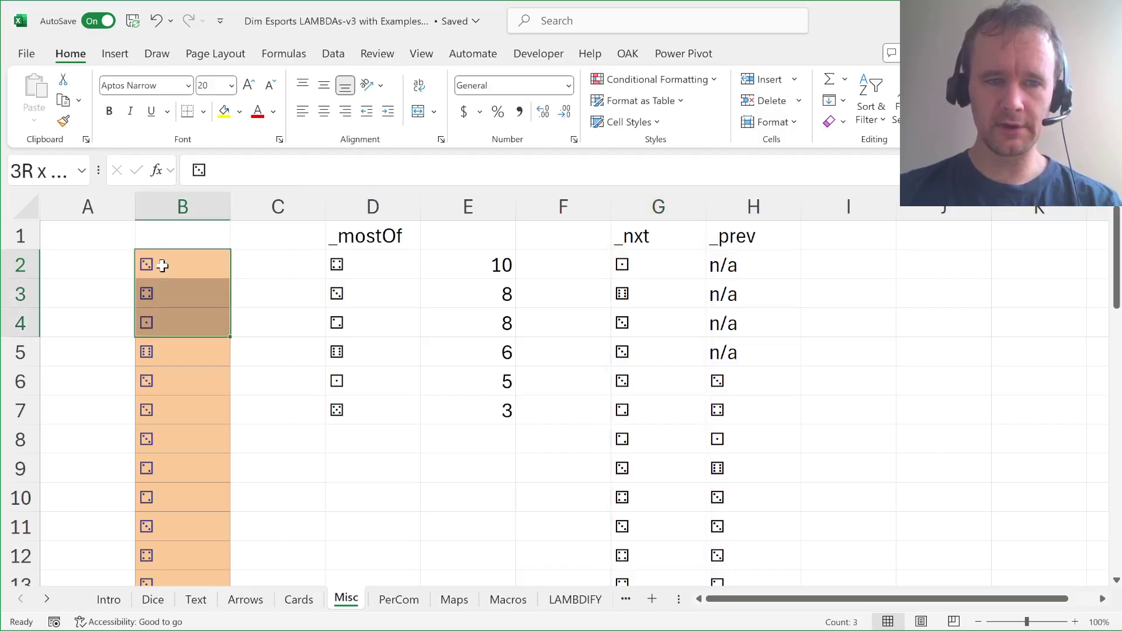
{"action": "key", "text": "Down"}
{"action": "key", "text": "shift+Down"}
{"action": "key", "text": "shift+Down"}
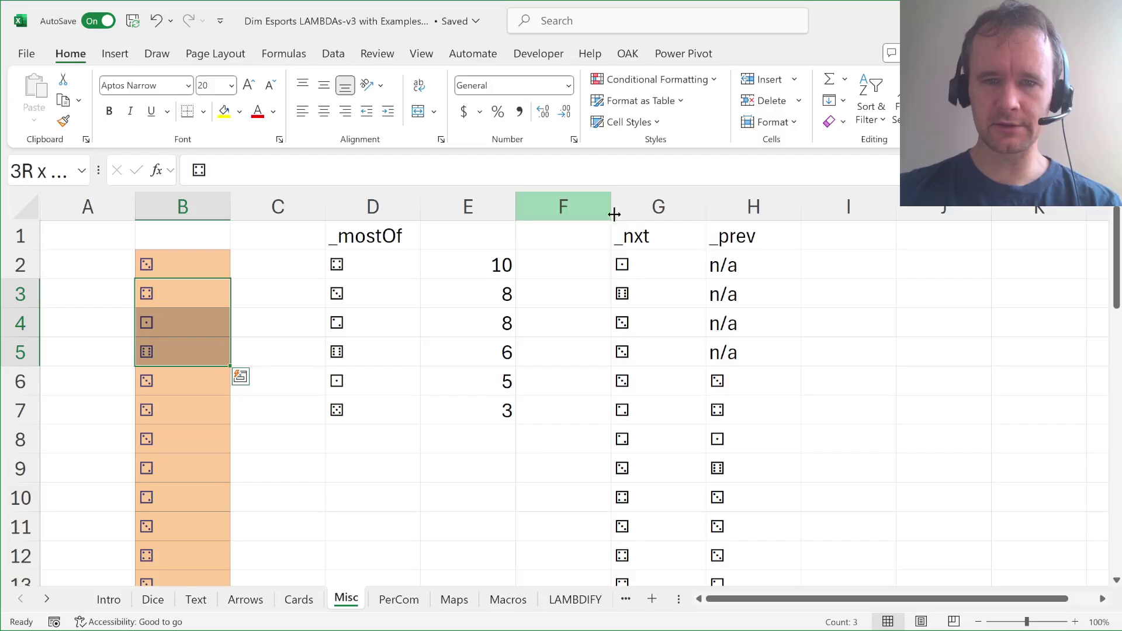
Examine the _nxt formula in G2 and compare its last two spilled rows with the dice in B40:B41.
{"action": "left_click", "coordinate": [654, 266]}
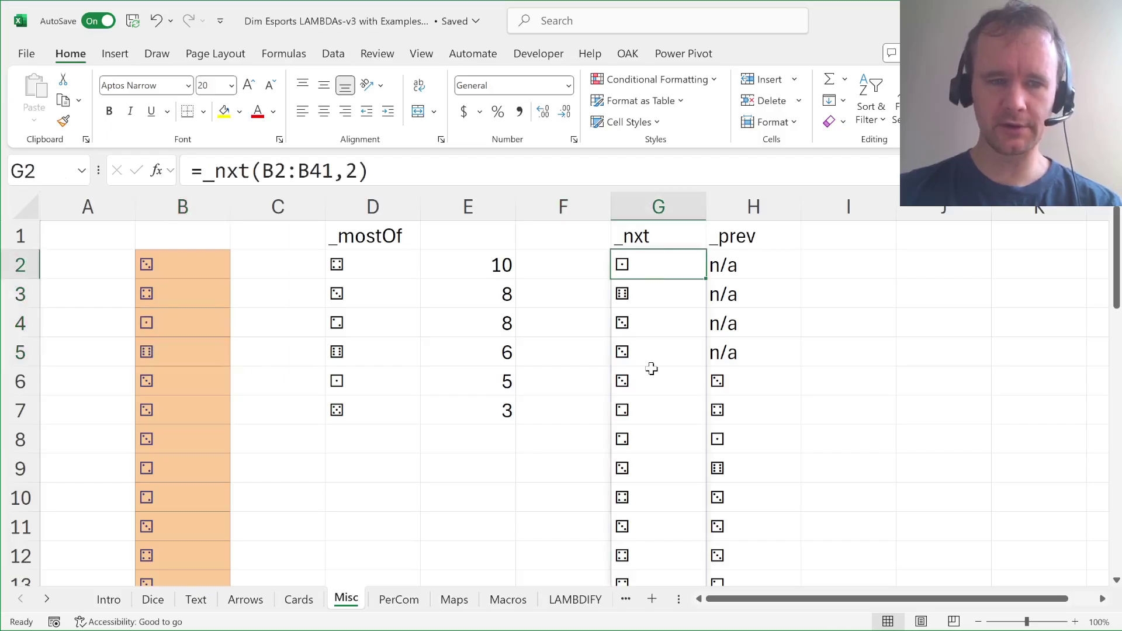
{"action": "left_click", "coordinate": [632, 432]}
{"action": "key", "text": "ctrl+Down"}
{"action": "key", "text": "shift+Up"}
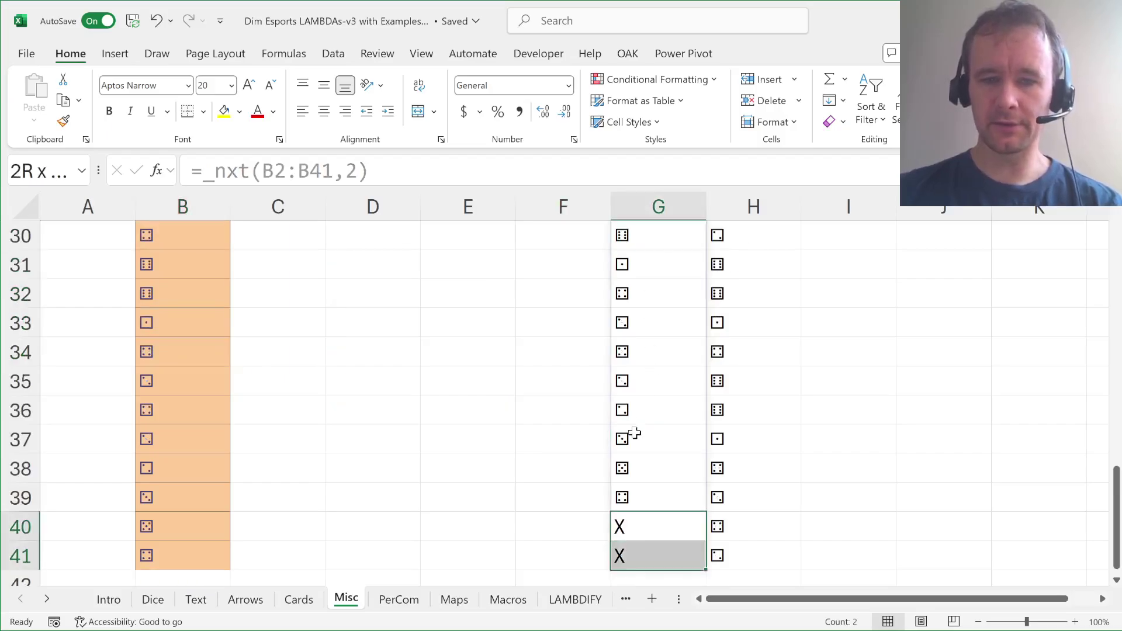
{"action": "key", "text": "ctrl+Left"}
{"action": "key", "text": "shift+Down"}
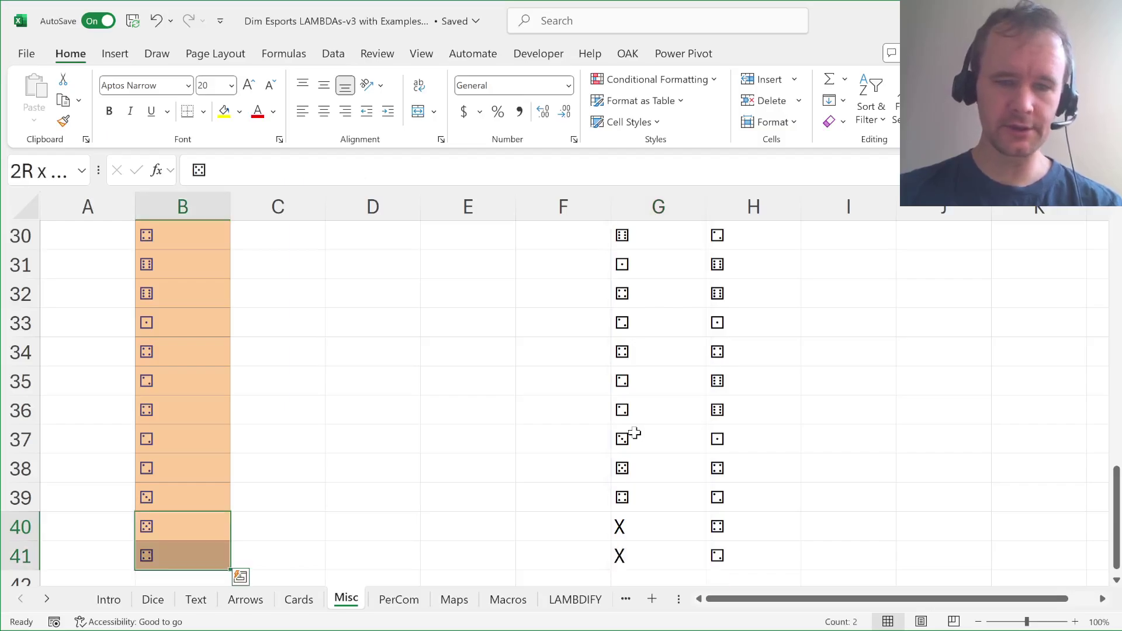
{"action": "key", "text": "ctrl+Right"}
{"action": "key", "text": "ctrl+Up"}
{"action": "key", "text": "Down"}
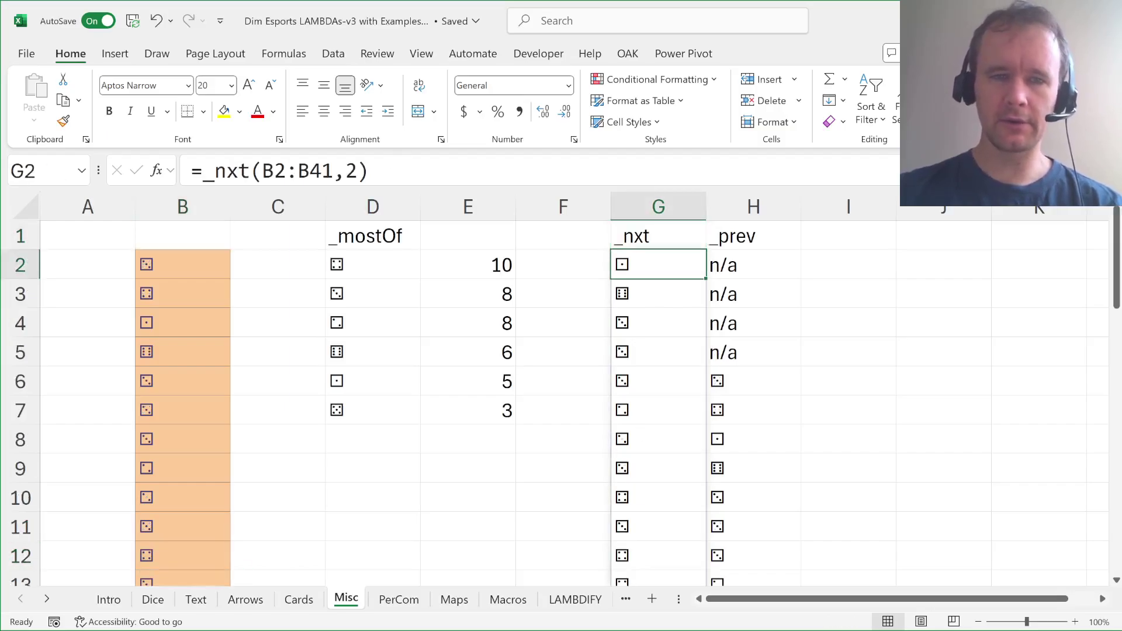
Add "Q" as the fill argument of the _nxt formula in G2 and check the end of its spilled column.
{"action": "key", "text": "F2"}
{"action": "key", "text": "Left"}
{"action": "type", "text": ","}
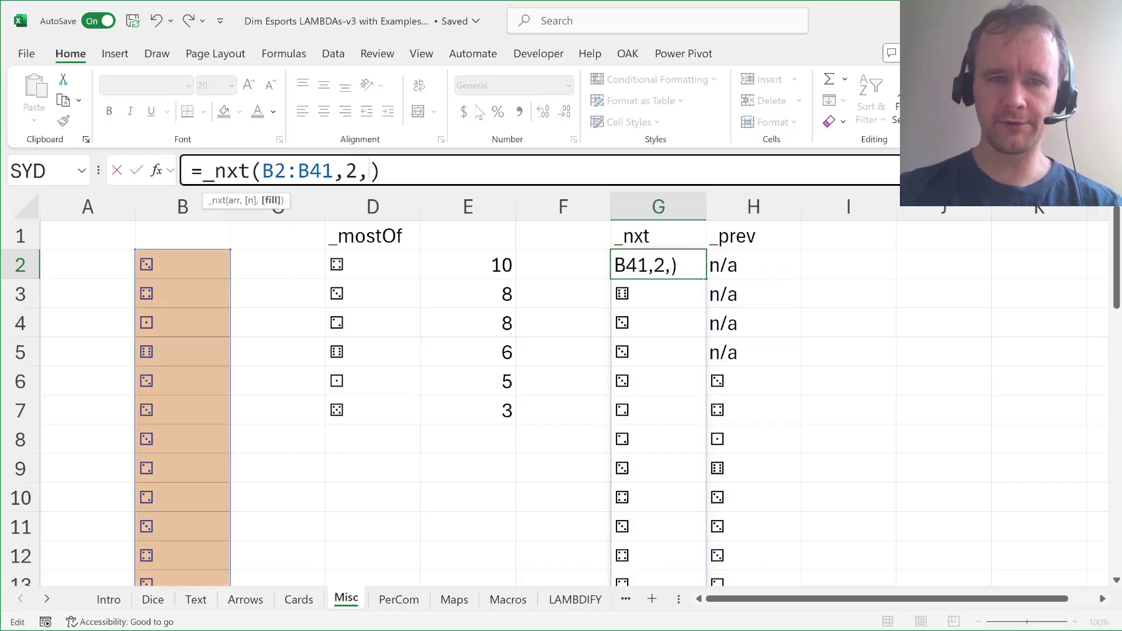
{"action": "type", "text": "\"Q\""}
{"action": "key", "text": "ctrl+Return"}
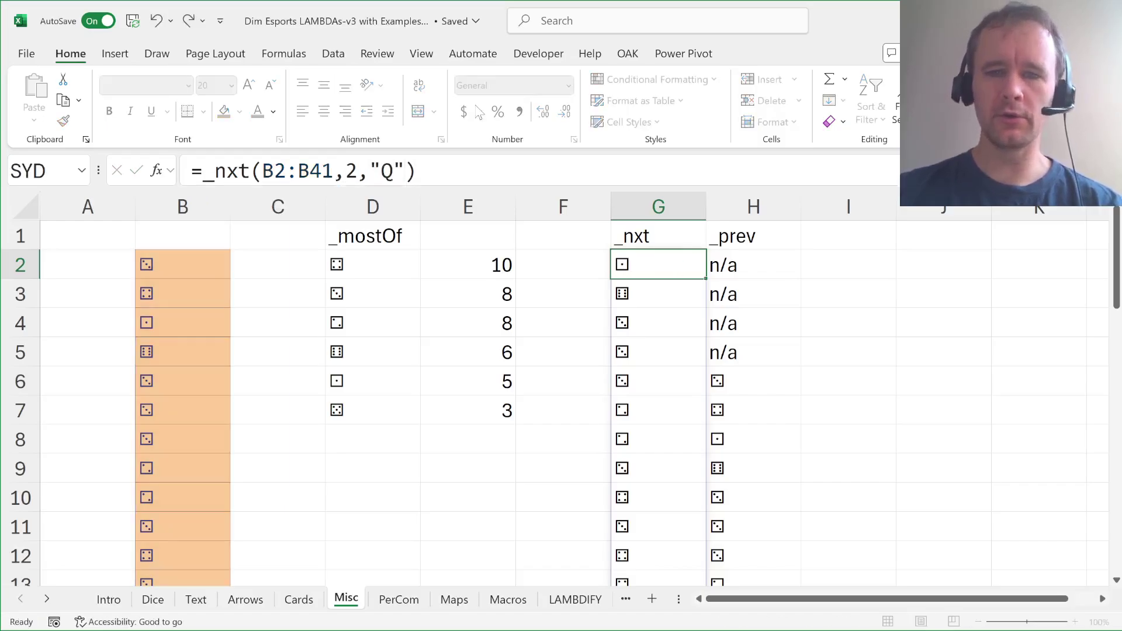
{"action": "key", "text": "ctrl+Down"}
{"action": "key", "text": "Up"}
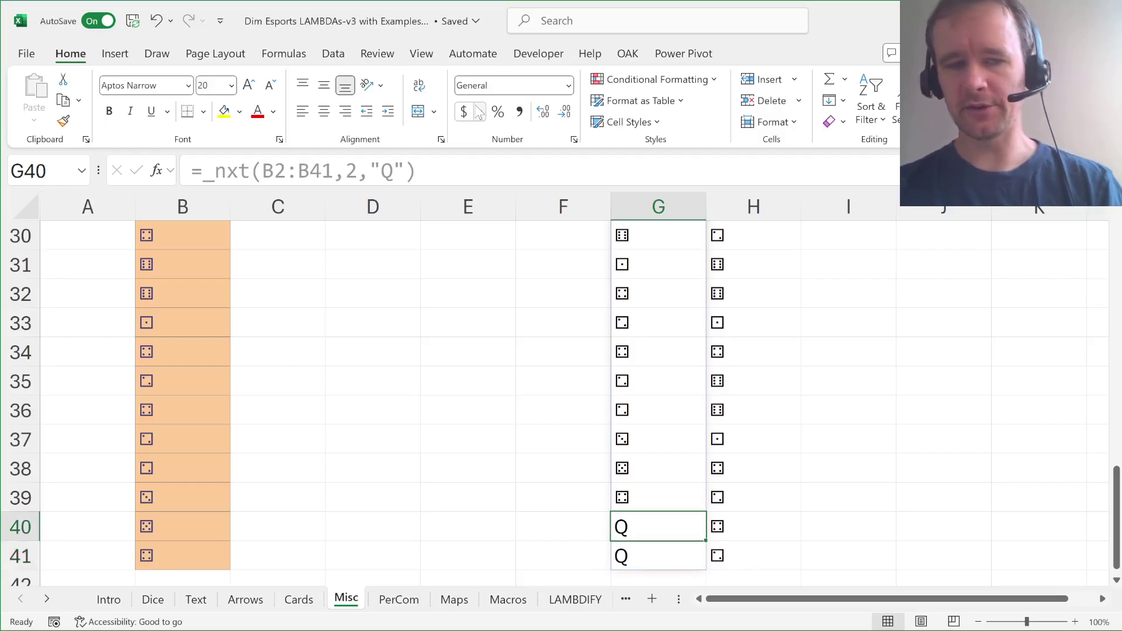
{"action": "left_click_drag", "start_coordinate": [176, 303], "coordinate": [168, 439]}
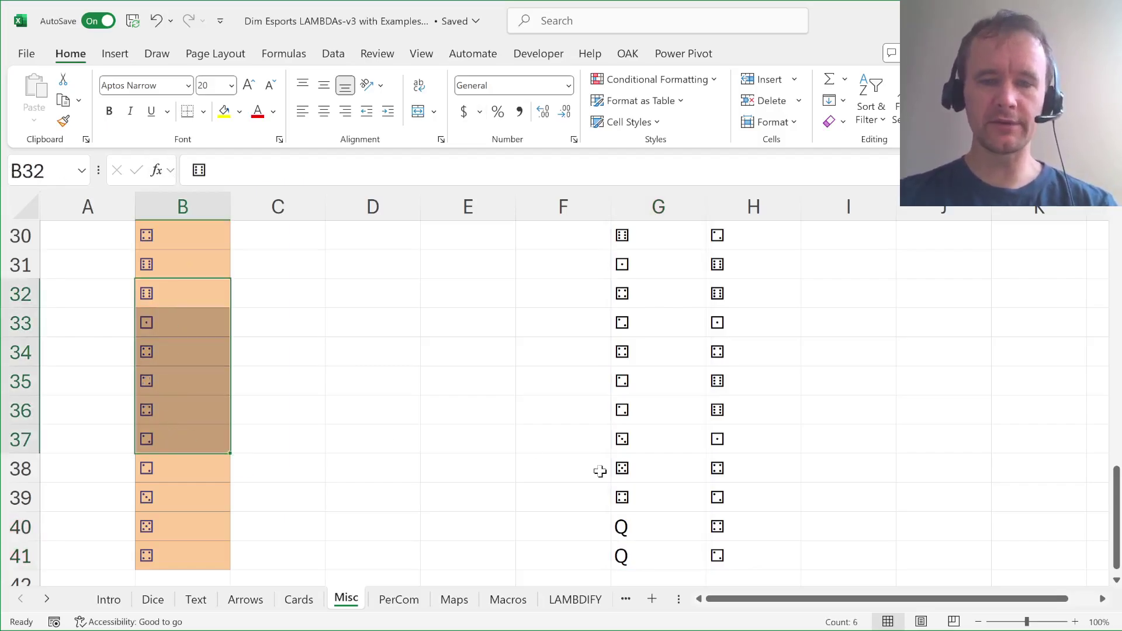
Strip the optional step and fill arguments from the G2 formula so it reads =_nxt(B2:B41).
{"action": "left_click", "coordinate": [662, 442]}
{"action": "key", "text": "ctrl+Up"}
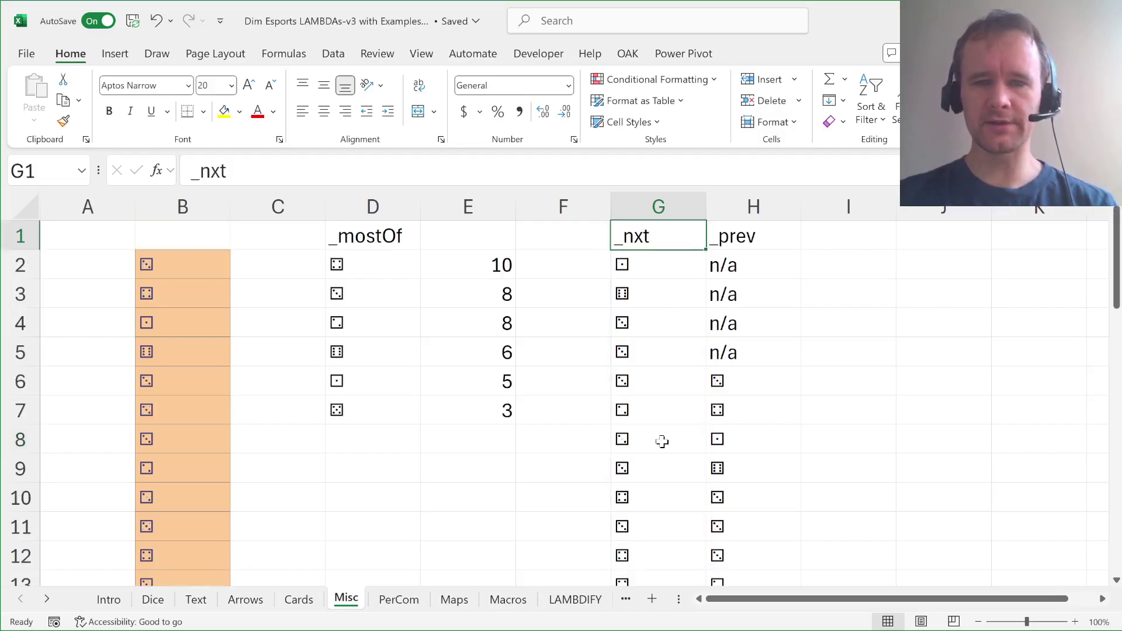
{"action": "key", "text": "Down"}
{"action": "key", "text": "F2"}
{"action": "key", "text": "shift+Left"}
{"action": "key", "text": "shift+Left"}
{"action": "key", "text": "shift+Left"}
{"action": "key", "text": "shift+Left"}
{"action": "key", "text": "shift+Left"}
{"action": "key", "text": "shift+Left"}
{"action": "key", "text": "shift+Left"}
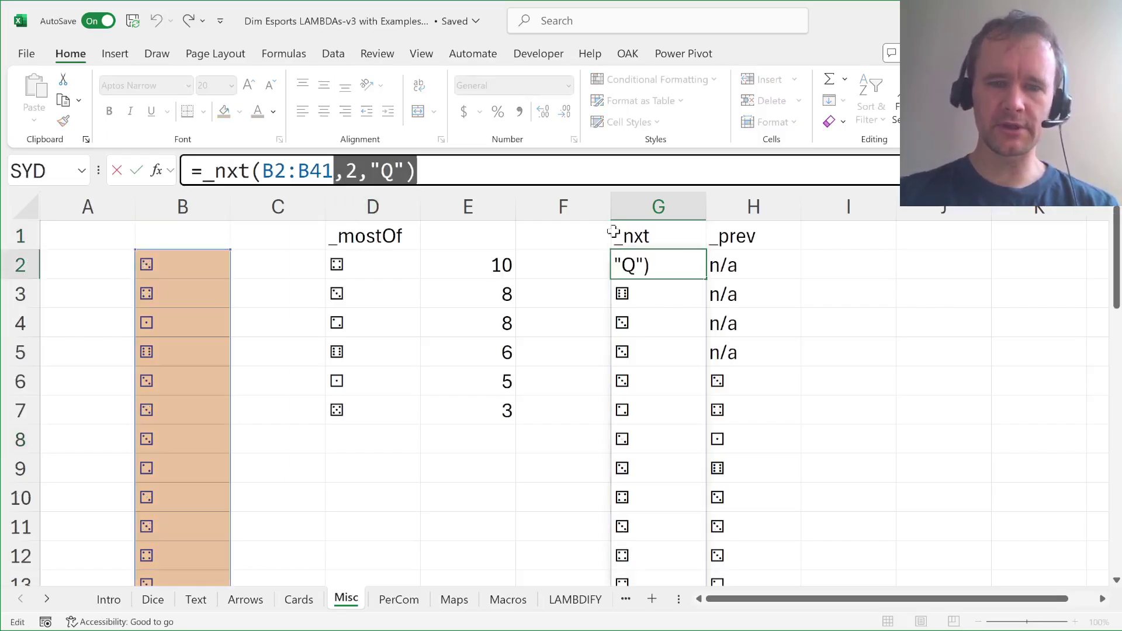
{"action": "key", "text": "BackSpace"}
{"action": "type", "text": ")"}
{"action": "key", "text": "Return"}
{"action": "key", "text": "Up"}
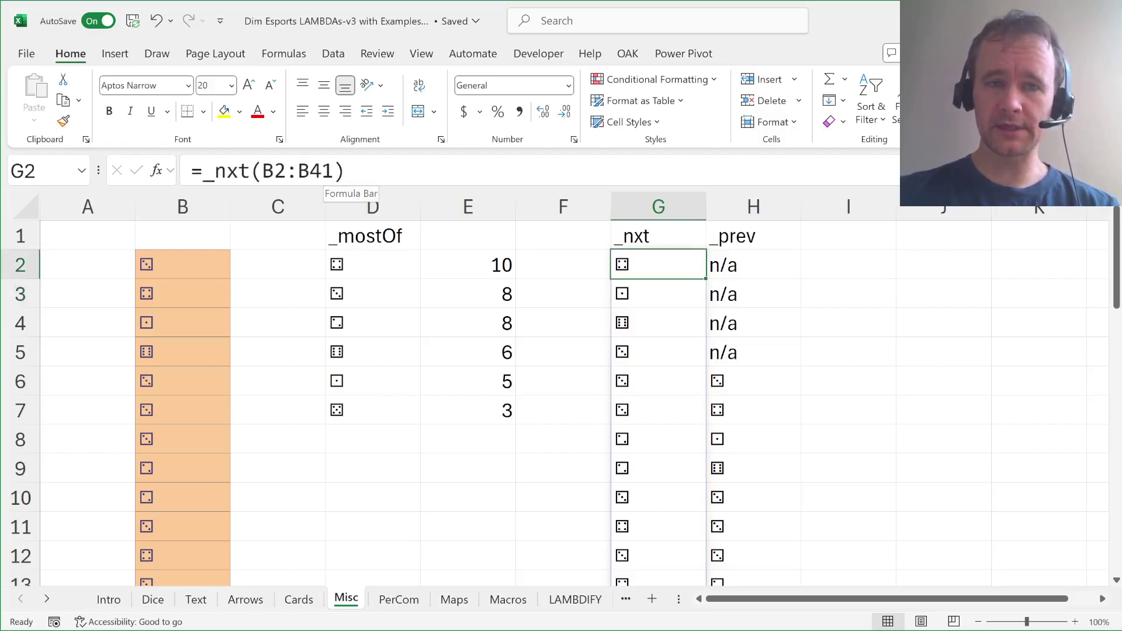
{"action": "left_click", "coordinate": [335, 171]}
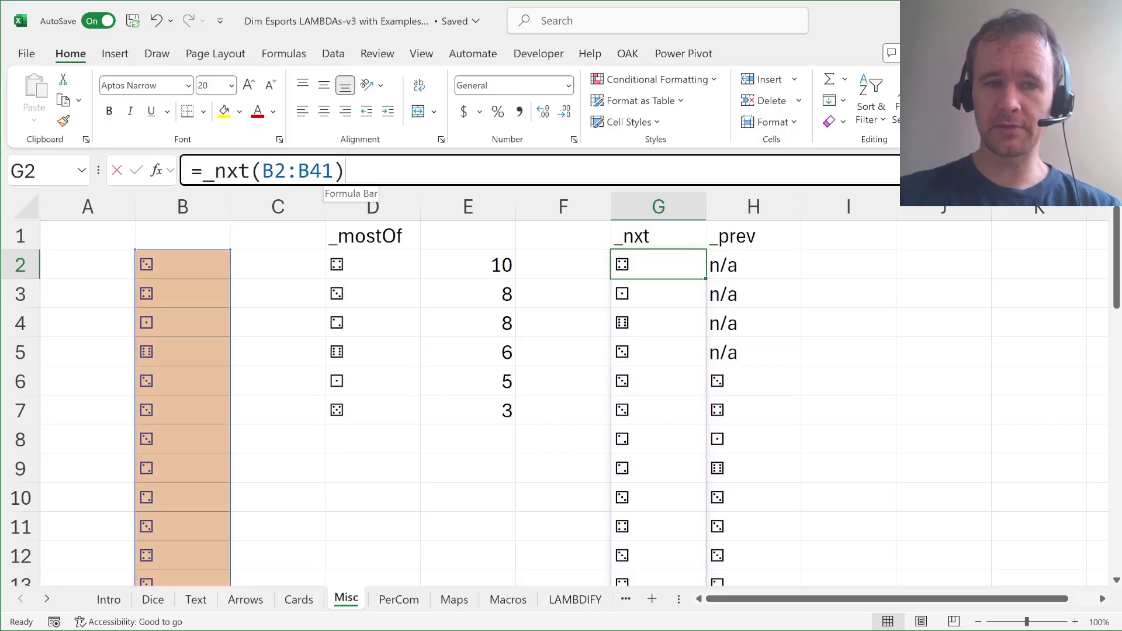
{"action": "key", "text": "ctrl+Return"}
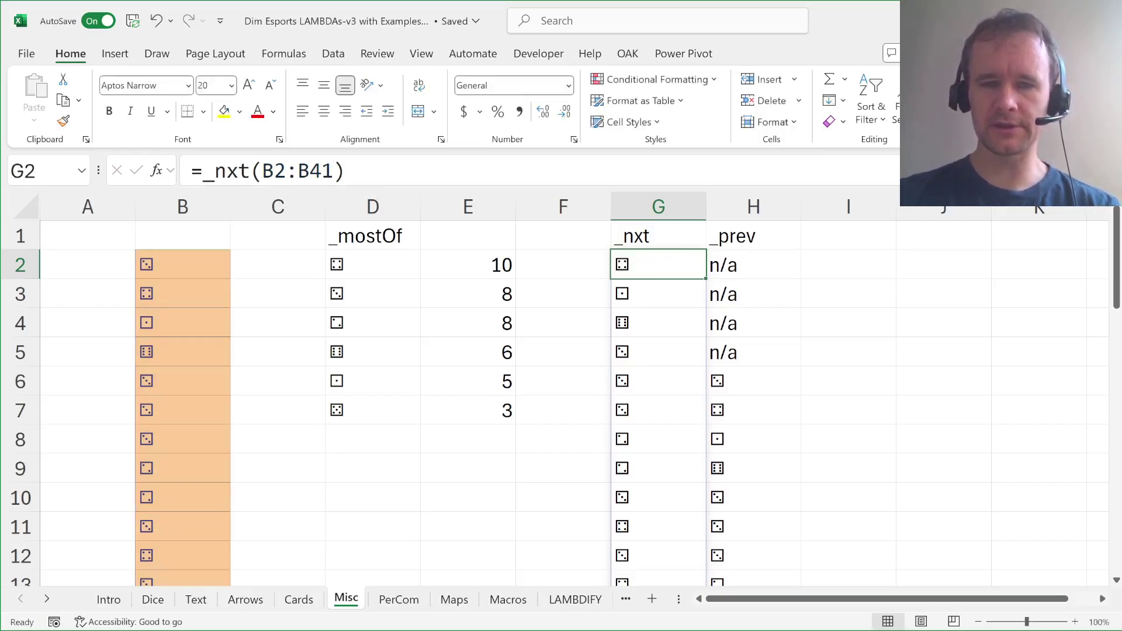
Examine the step and fill arguments of the _prev formula in H2, leaving the formula as it is.
{"action": "left_click", "coordinate": [754, 264]}
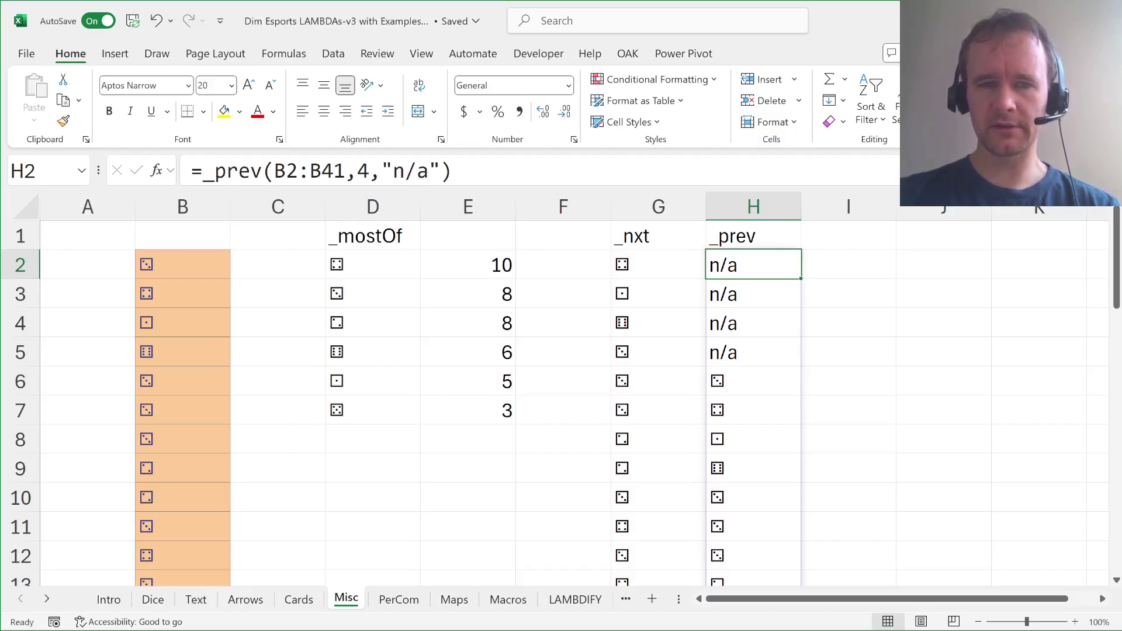
{"action": "key", "text": "F2"}
{"action": "key", "text": "Left"}
{"action": "key", "text": "Left"}
{"action": "key", "text": "Left"}
{"action": "key", "text": "Left"}
{"action": "key", "text": "Left"}
{"action": "key", "text": "Left"}
{"action": "key", "text": "shift+Right"}
{"action": "key", "text": "shift+Right"}
{"action": "key", "text": "shift+Right"}
{"action": "key", "text": "shift+Right"}
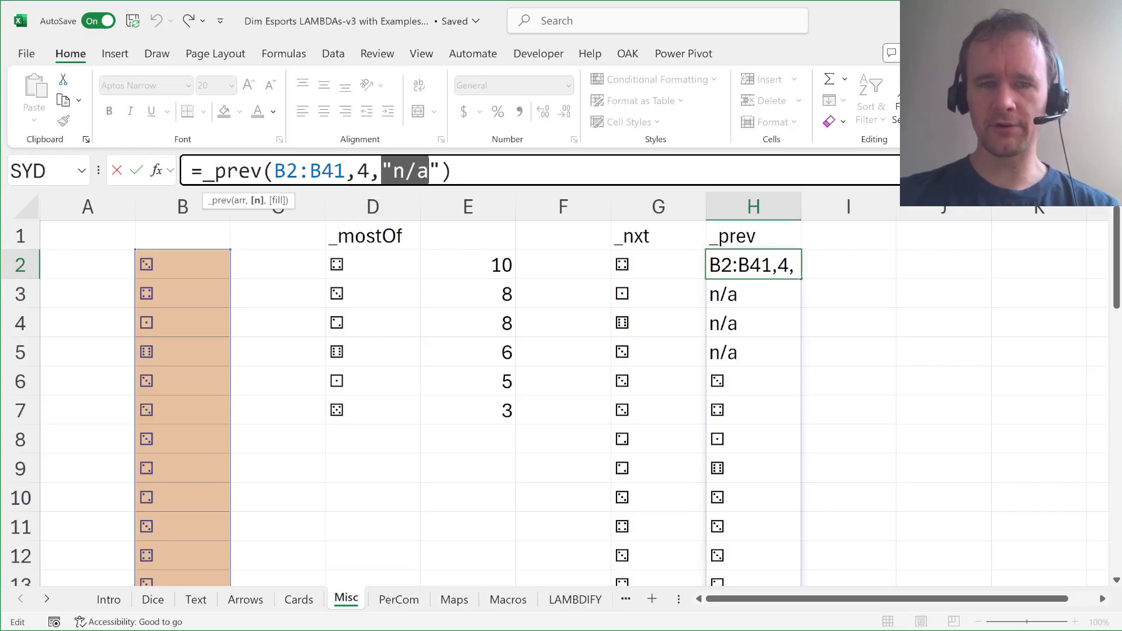
{"action": "key", "text": "Escape"}
Compare the _prev results from H6 down to the end of the column with the dice in column B.
{"action": "key", "text": "Down"}
{"action": "key", "text": "Down"}
{"action": "key", "text": "Down"}
{"action": "key", "text": "Down"}
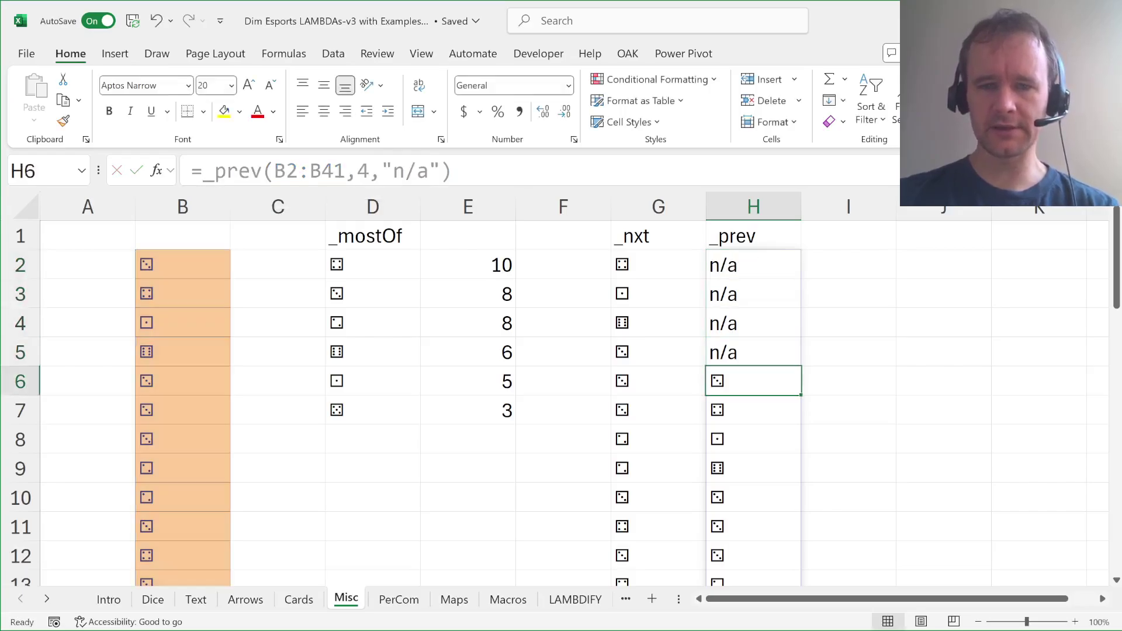
{"action": "key", "text": "shift+space"}
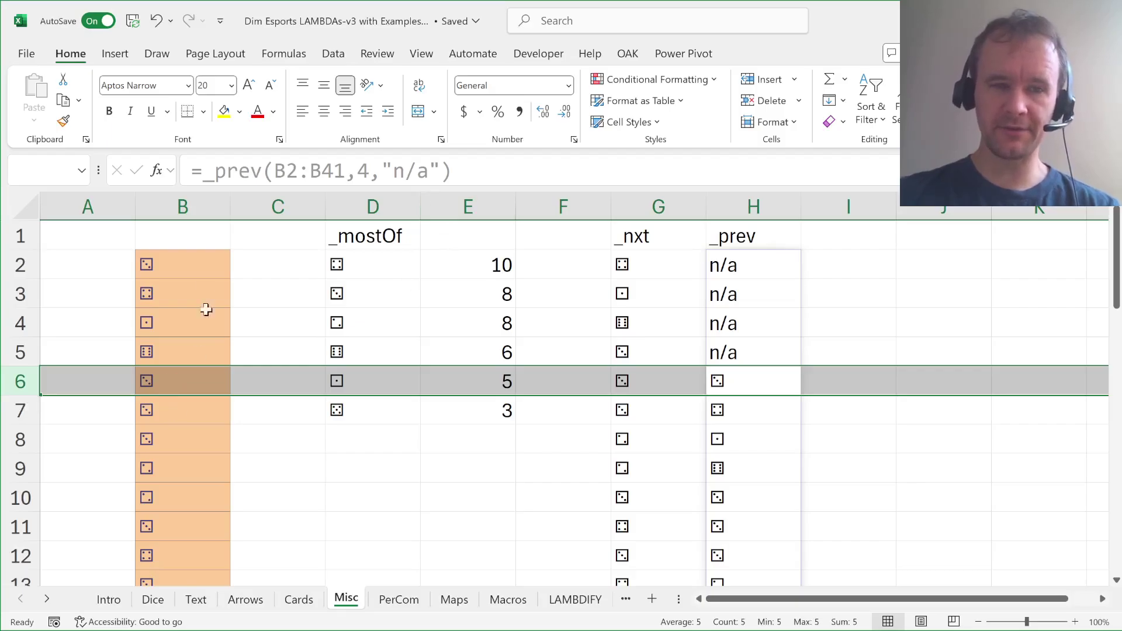
{"action": "key", "text": "Down"}
{"action": "key", "text": "Down"}
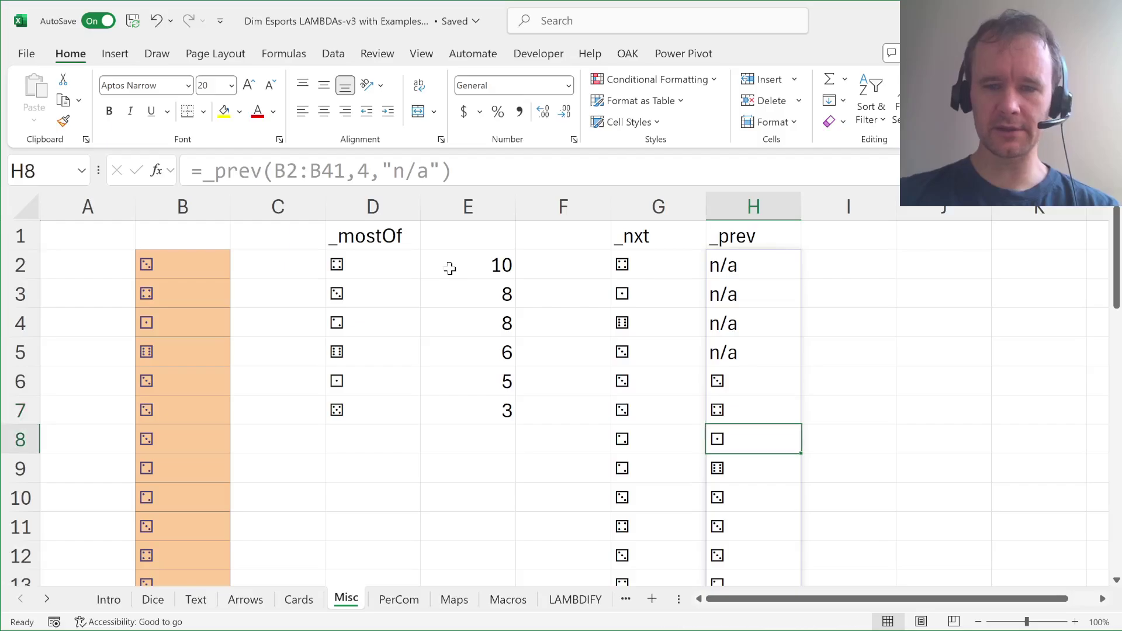
{"action": "key", "text": "ctrl+Down"}
Enter =B2:B41=_prev(B2:B41) in J2 to compare each die with the previous one.
{"action": "key", "text": "ctrl+Up"}
{"action": "key", "text": "Down"}
{"action": "key", "text": "Right"}
{"action": "key", "text": "Right"}
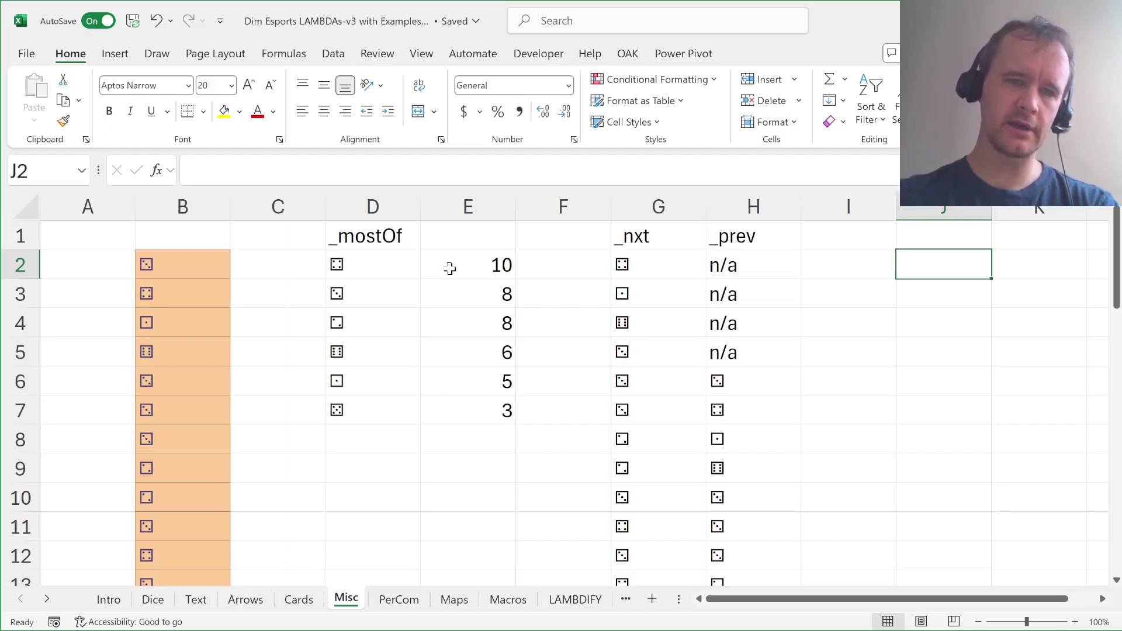
{"action": "type", "text": "="}
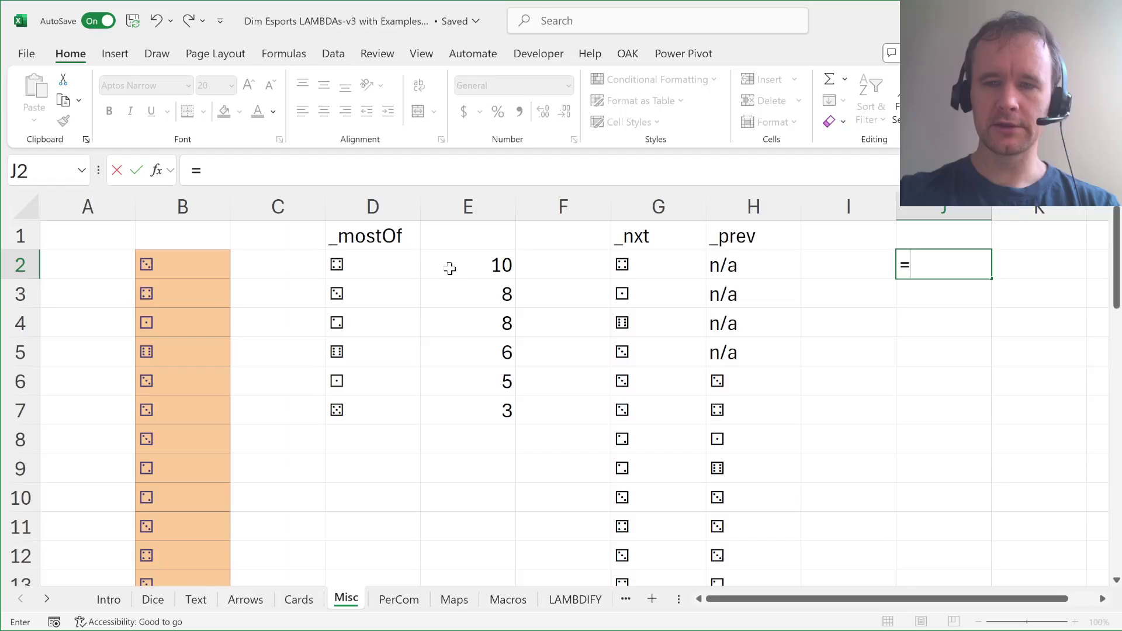
{"action": "key", "text": "Left"}
{"action": "key", "text": "Left"}
{"action": "key", "text": "Left"}
{"action": "key", "text": "Left"}
{"action": "key", "text": "Left"}
{"action": "key", "text": "Left"}
{"action": "key", "text": "Left"}
{"action": "key", "text": "ctrl+shift+Down"}
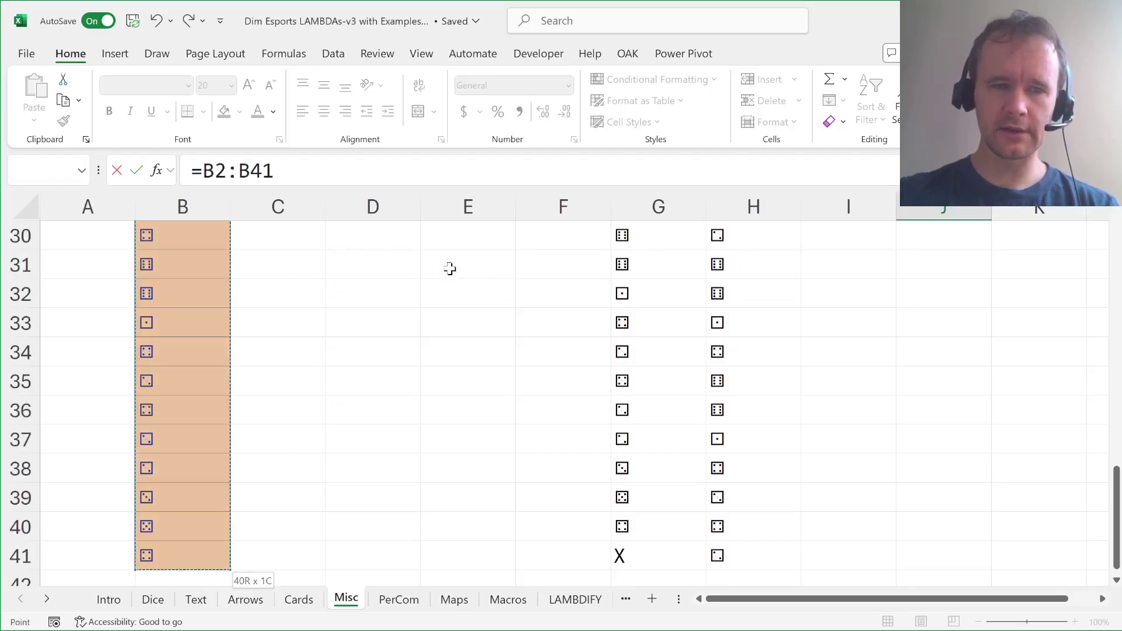
{"action": "type", "text": "=_prev"}
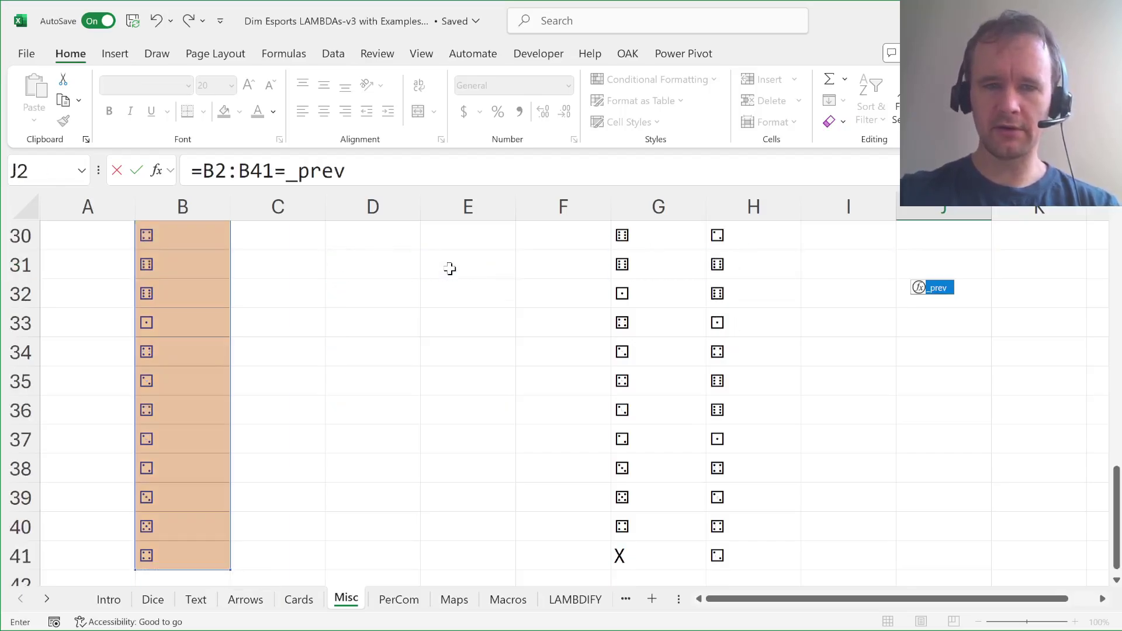
{"action": "type", "text": "("}
{"action": "left_click", "coordinate": [170, 400]}
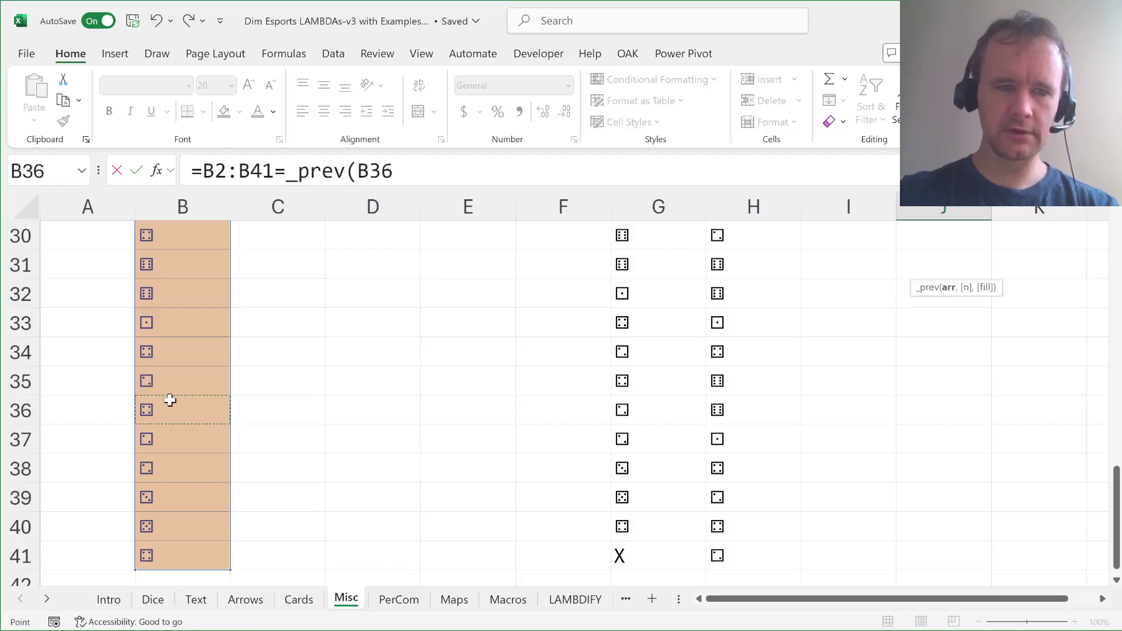
{"action": "key", "text": "ctrl+a"}
{"action": "type", "text": ")"}
{"action": "key", "text": "Return"}
{"action": "key", "text": "Up"}
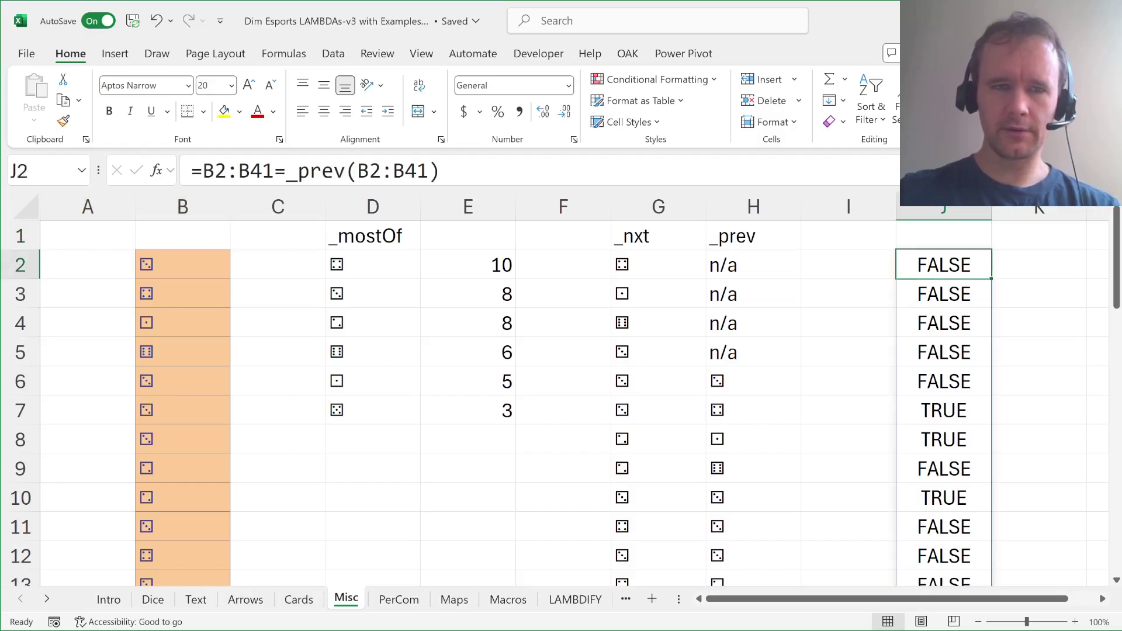
Convert the J2 comparison to ones and zeros with the formula =--(B2:B41=_prev(B2:B41)).
{"action": "left_click", "coordinate": [197, 171]}
{"action": "type", "text": "--("}
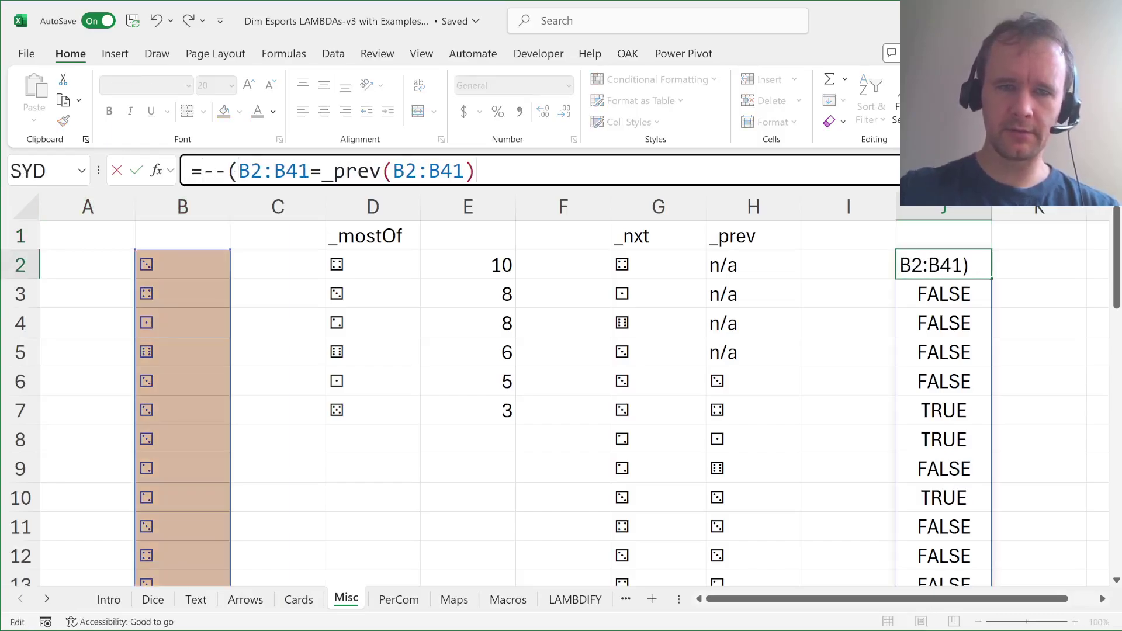
{"action": "key", "text": "End"}
{"action": "type", "text": ")"}
{"action": "key", "text": "Return"}
Check the flags in J7 and J8 against the consecutive dice in B6:B8.
{"action": "key", "text": "Down"}
{"action": "key", "text": "Down"}
{"action": "key", "text": "Down"}
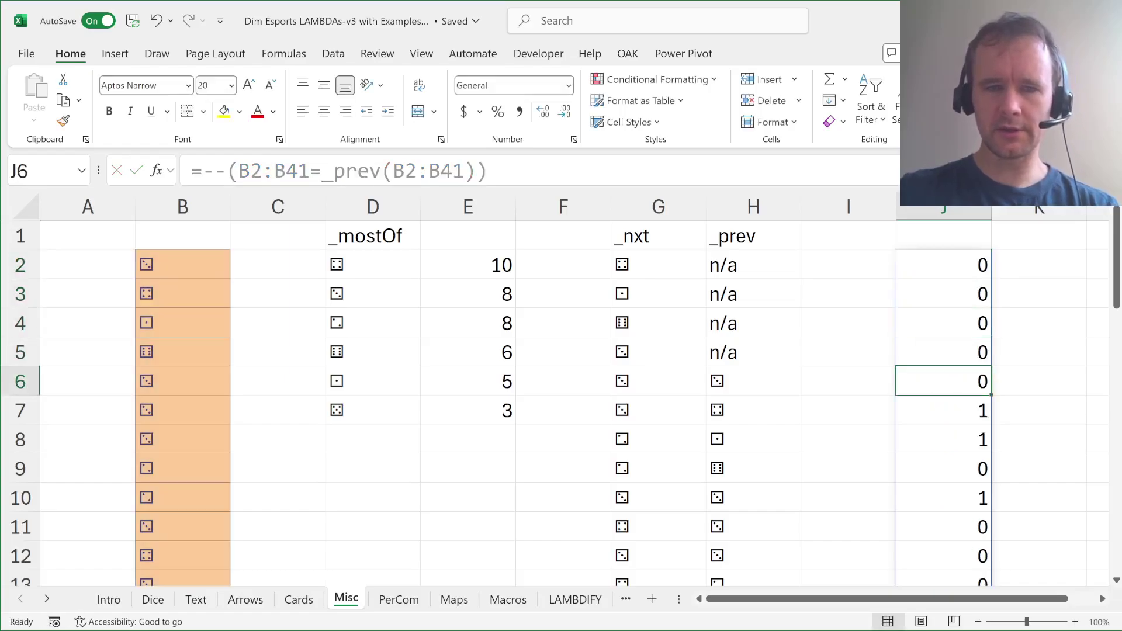
{"action": "key", "text": "Down"}
{"action": "left_click", "coordinate": [21, 381]}
{"action": "key", "text": "Down"}
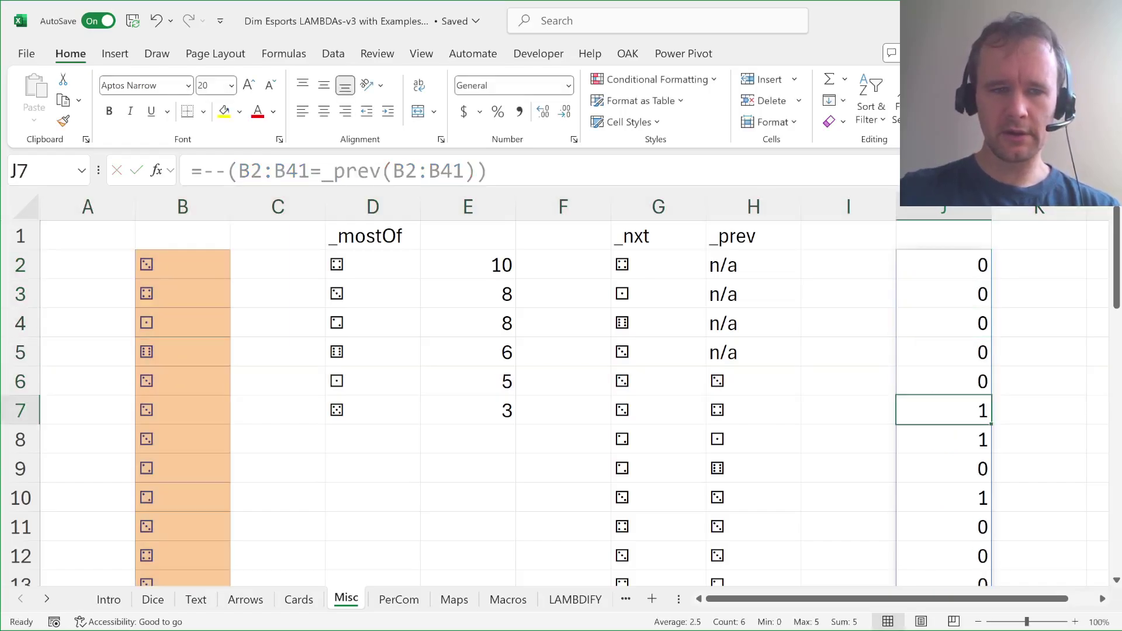
{"action": "key", "text": "shift+space"}
{"action": "key", "text": "Left"}
{"action": "key", "text": "Left"}
{"action": "key", "text": "Left"}
{"action": "key", "text": "Left"}
{"action": "key", "text": "Left"}
{"action": "key", "text": "Left"}
{"action": "key", "text": "Left"}
{"action": "key", "text": "Left"}
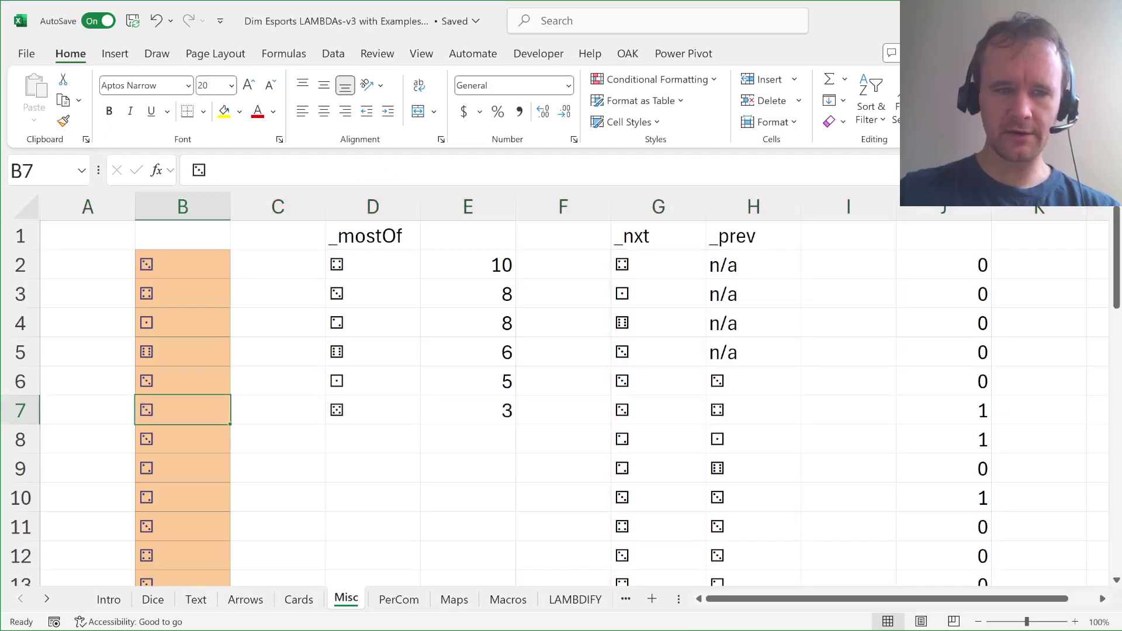
{"action": "key", "text": "shift+Up"}
{"action": "key", "text": "Down"}
{"action": "key", "text": "shift+Up"}
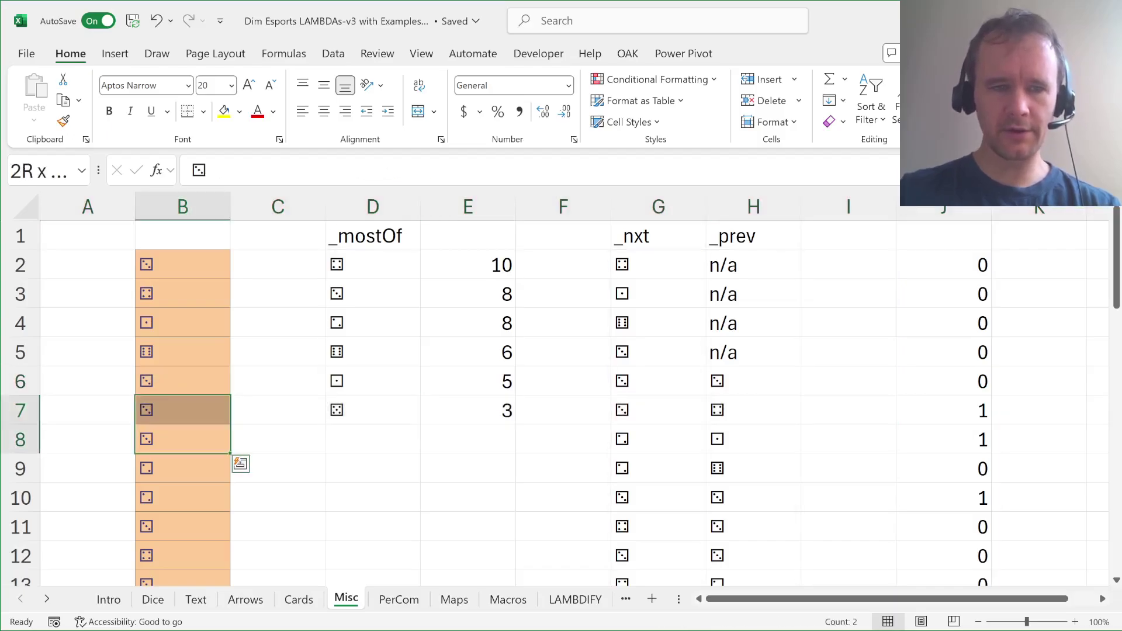
{"action": "key", "text": "shift+Up"}
Turn the J2 formula into a running streak count: =SCAN(0,--(B2:B41=_prev(B2:B41)),LAMBDA(a,v,a*v+1)).
{"action": "key", "text": "Right"}
{"action": "key", "text": "Right"}
{"action": "key", "text": "Right"}
{"action": "key", "text": "Right"}
{"action": "key", "text": "Right"}
{"action": "key", "text": "Right"}
{"action": "key", "text": "Right"}
{"action": "key", "text": "Right"}
{"action": "key", "text": "ctrl+Up"}
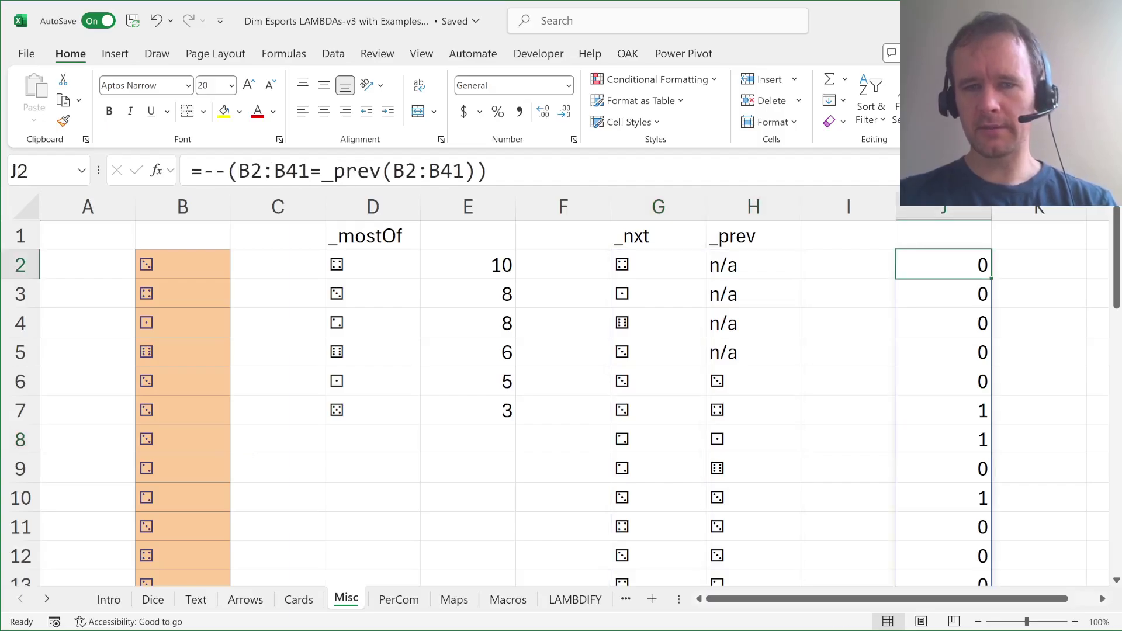
{"action": "key", "text": "F2"}
{"action": "key", "text": "Home"}
{"action": "key", "text": "Right"}
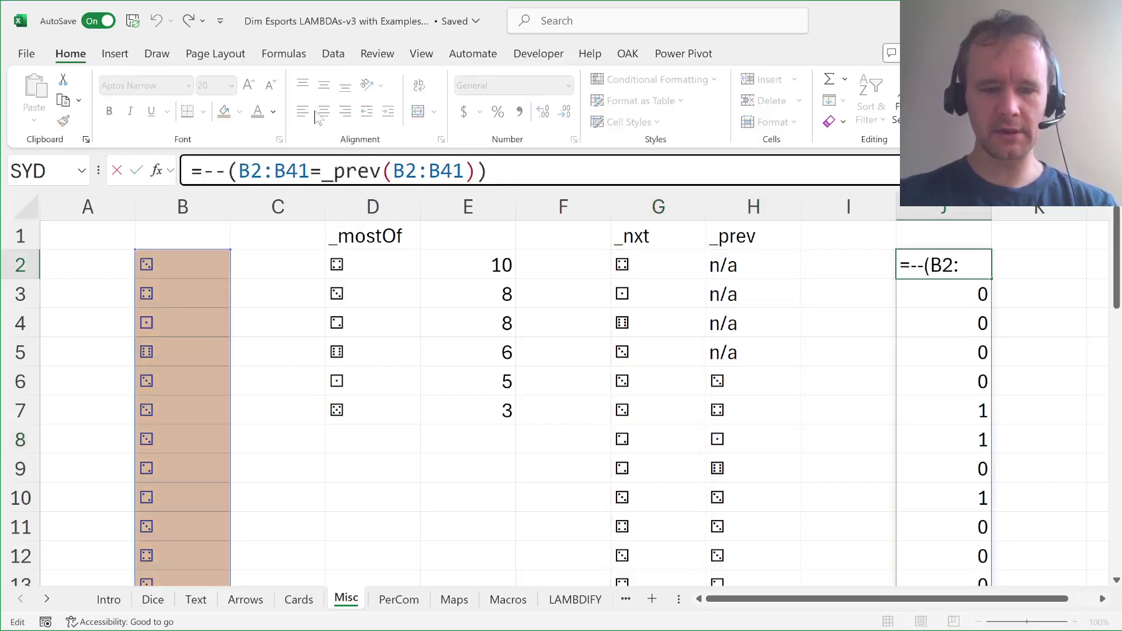
{"action": "type", "text": "scan"}
{"action": "key", "text": "Tab"}
{"action": "type", "text": "0,"}
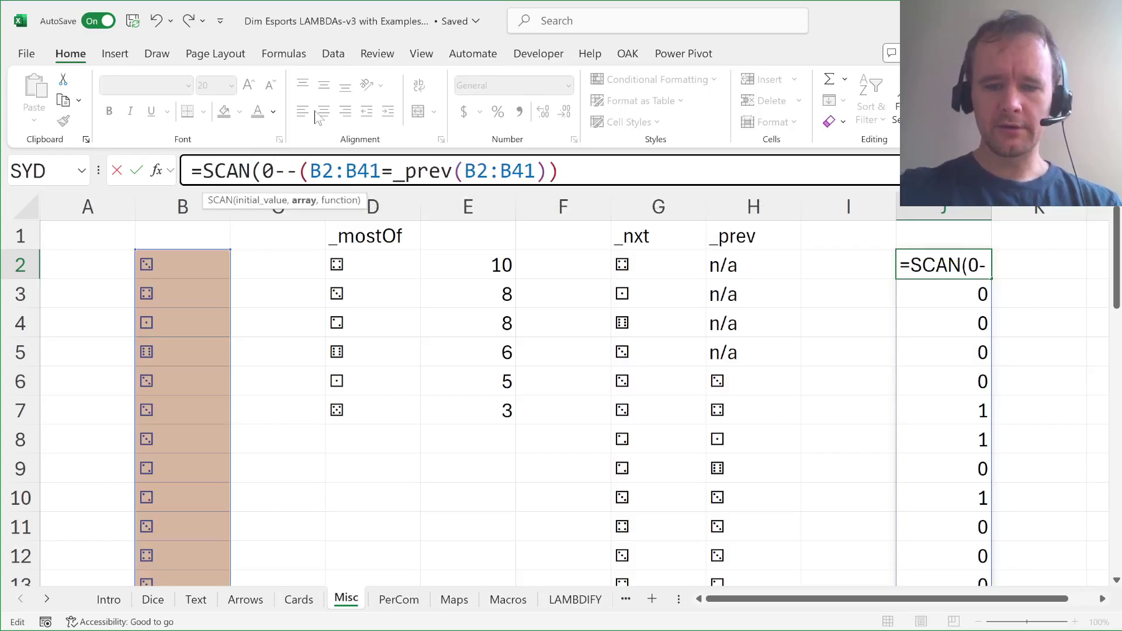
{"action": "key", "text": "End"}
{"action": "type", "text": ",lam"}
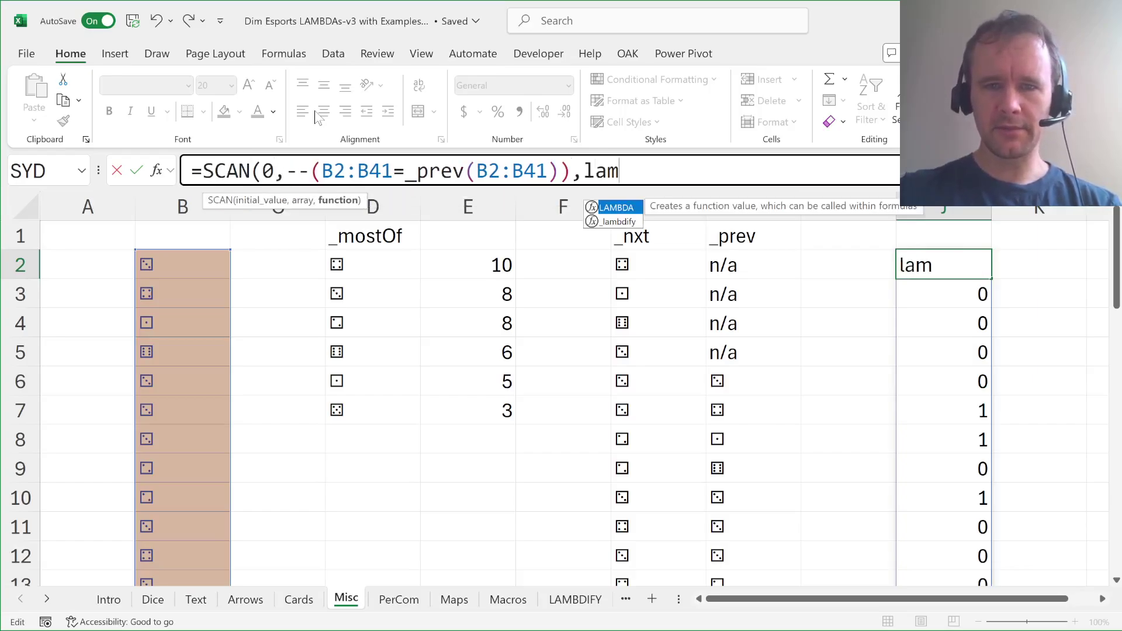
{"action": "key", "text": "Tab"}
{"action": "type", "text": "a,v,a"}
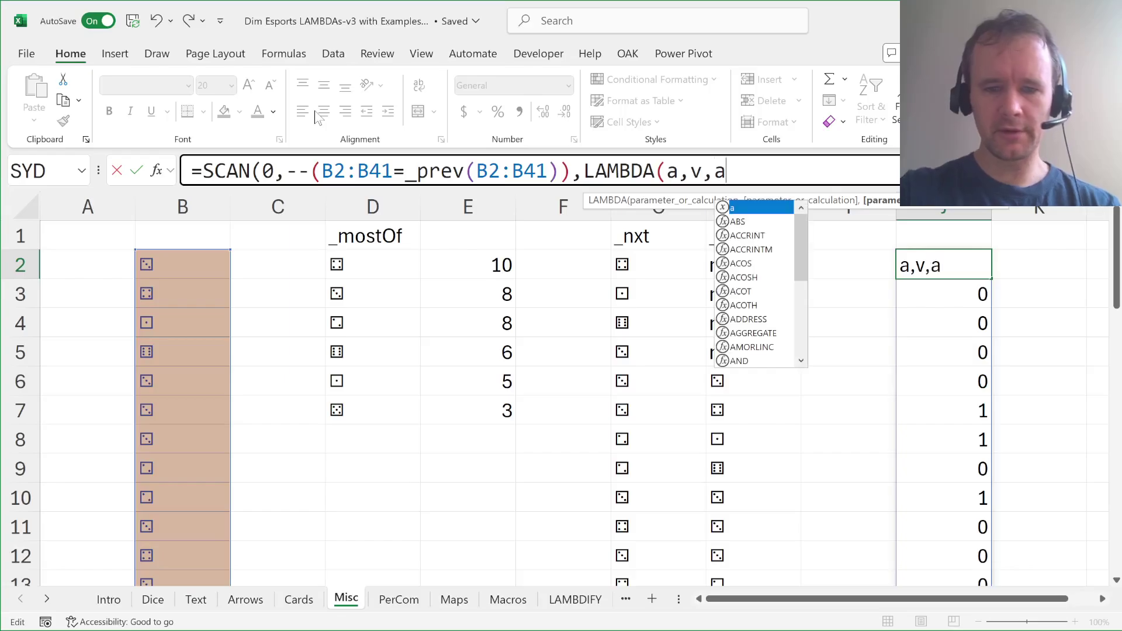
{"action": "type", "text": "*v+1))"}
{"action": "key", "text": "Return"}
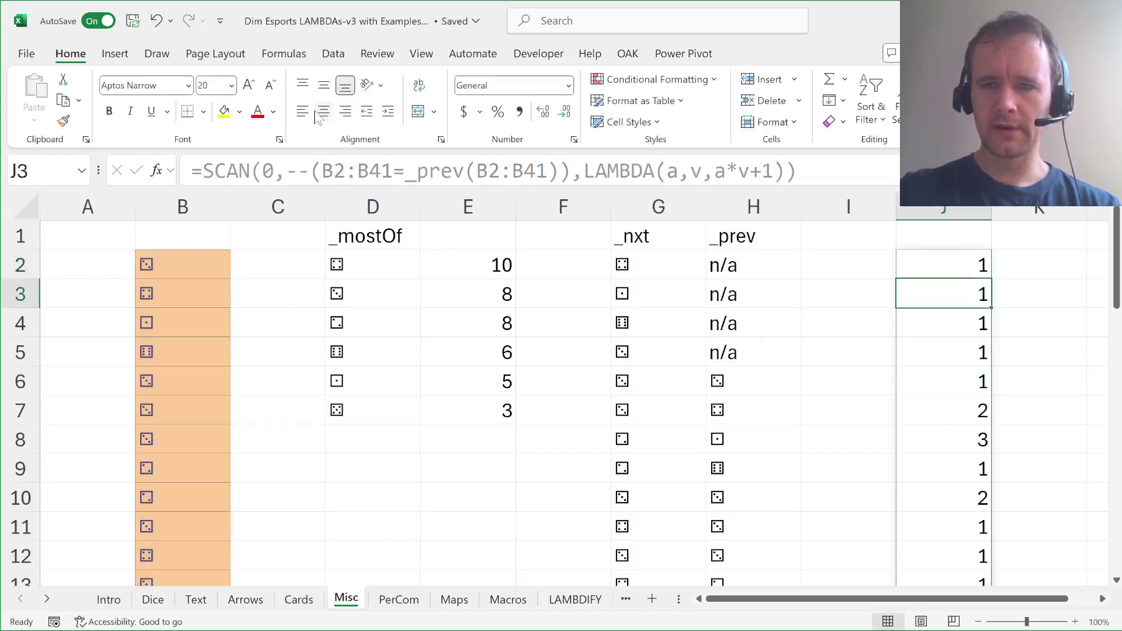
Check the streak counts in column J against the dice in column B, row by row from row 2 to row 10.
{"action": "key", "text": "Up"}
{"action": "key", "text": "shift+space"}
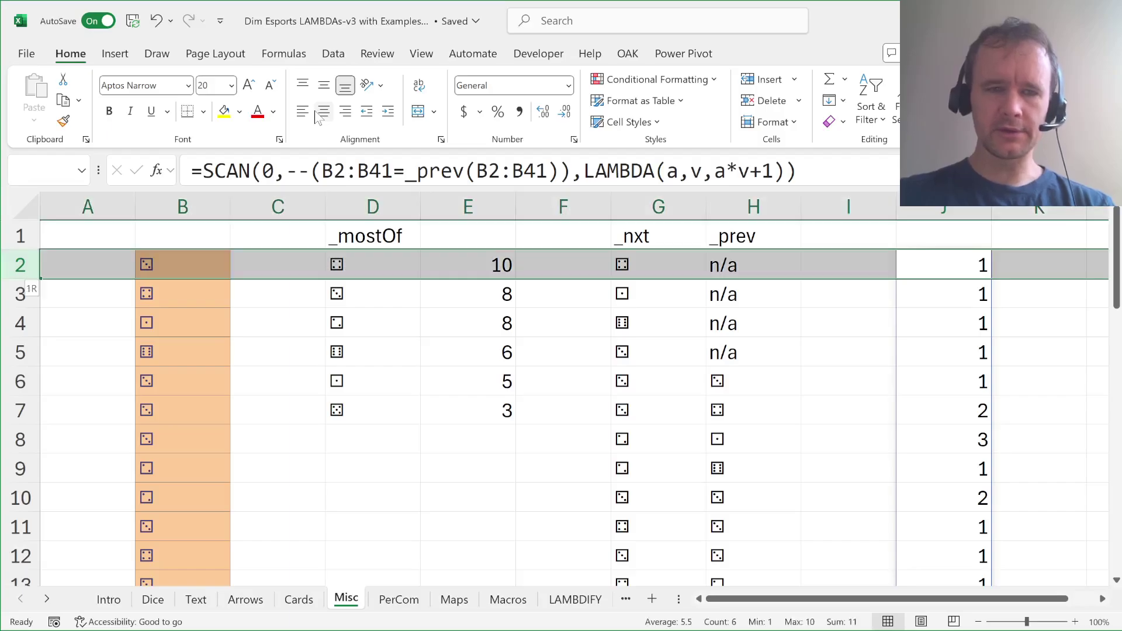
{"action": "key", "text": "Down"}
{"action": "key", "text": "shift+space"}
{"action": "key", "text": "Down"}
{"action": "key", "text": "shift+space"}
{"action": "key", "text": "Down"}
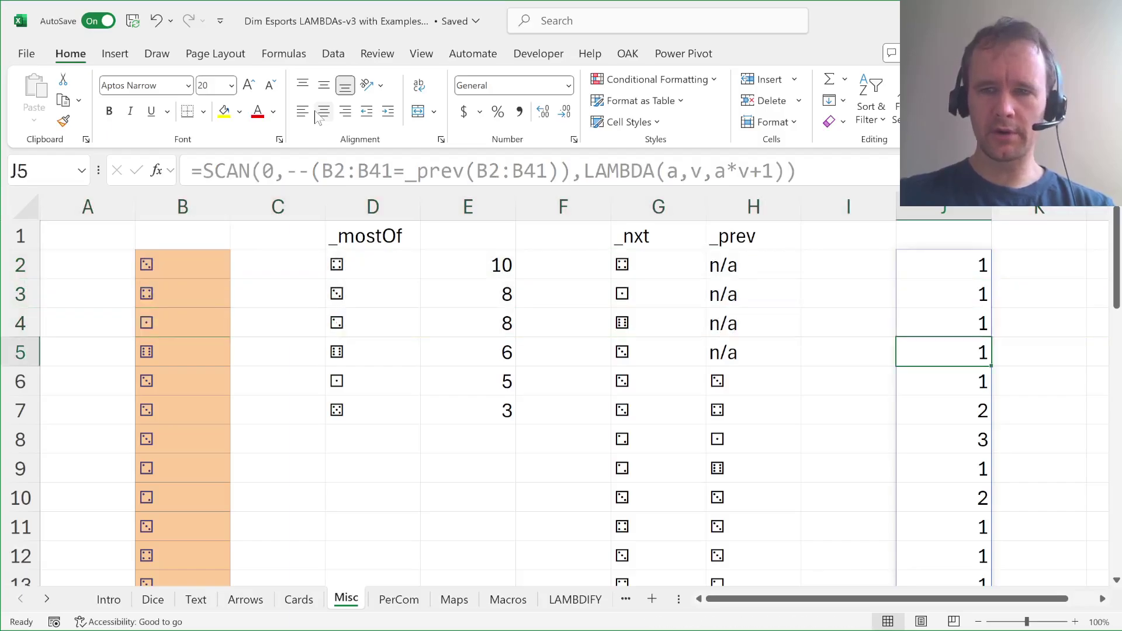
{"action": "key", "text": "shift+space"}
{"action": "key", "text": "Down"}
{"action": "key", "text": "shift+space"}
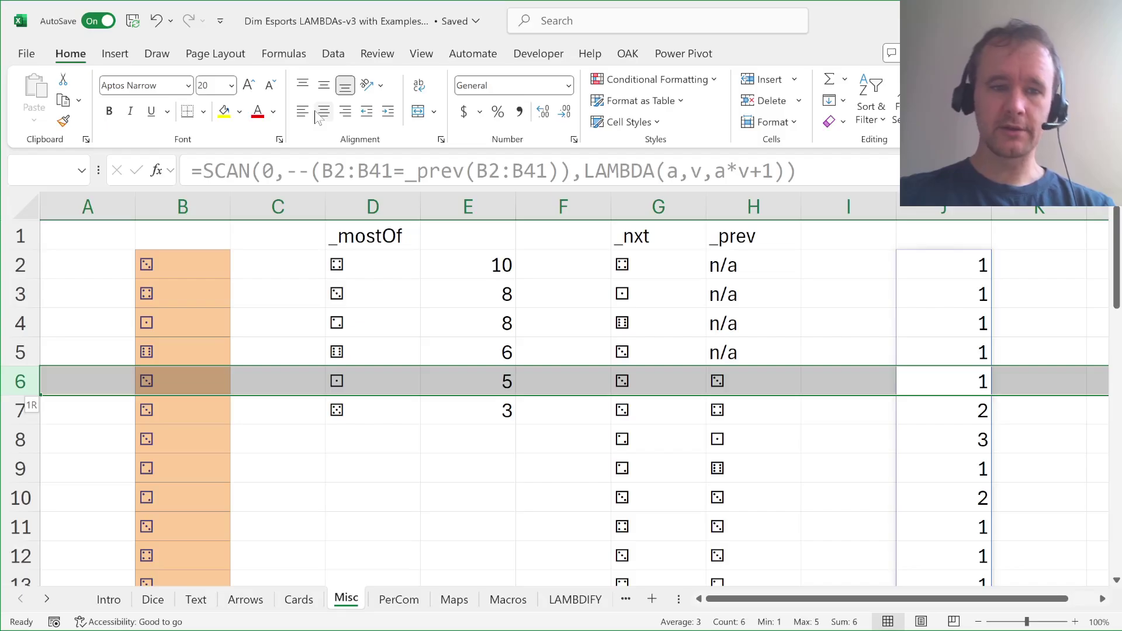
{"action": "key", "text": "Down"}
{"action": "key", "text": "shift+space"}
{"action": "key", "text": "Down"}
{"action": "key", "text": "shift+space"}
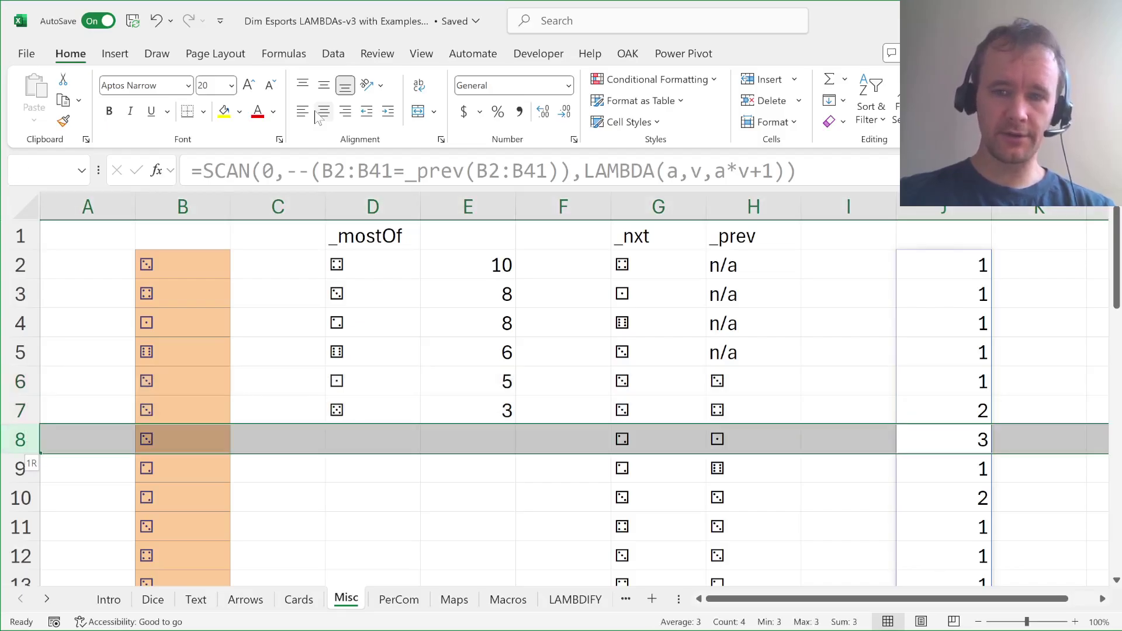
{"action": "key", "text": "Down"}
{"action": "key", "text": "shift+space"}
{"action": "key", "text": "Down"}
{"action": "key", "text": "shift+space"}
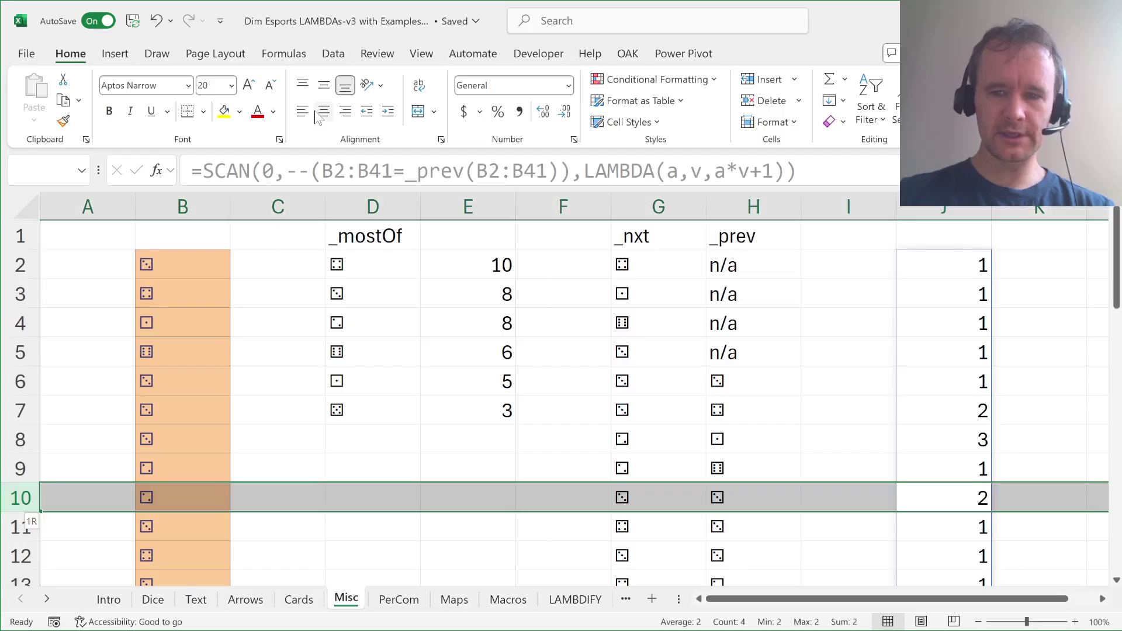
Clear the streak formula from J2, then switch from cell A1 to the PerCom sheet.
{"action": "key", "text": "ctrl+Up"}
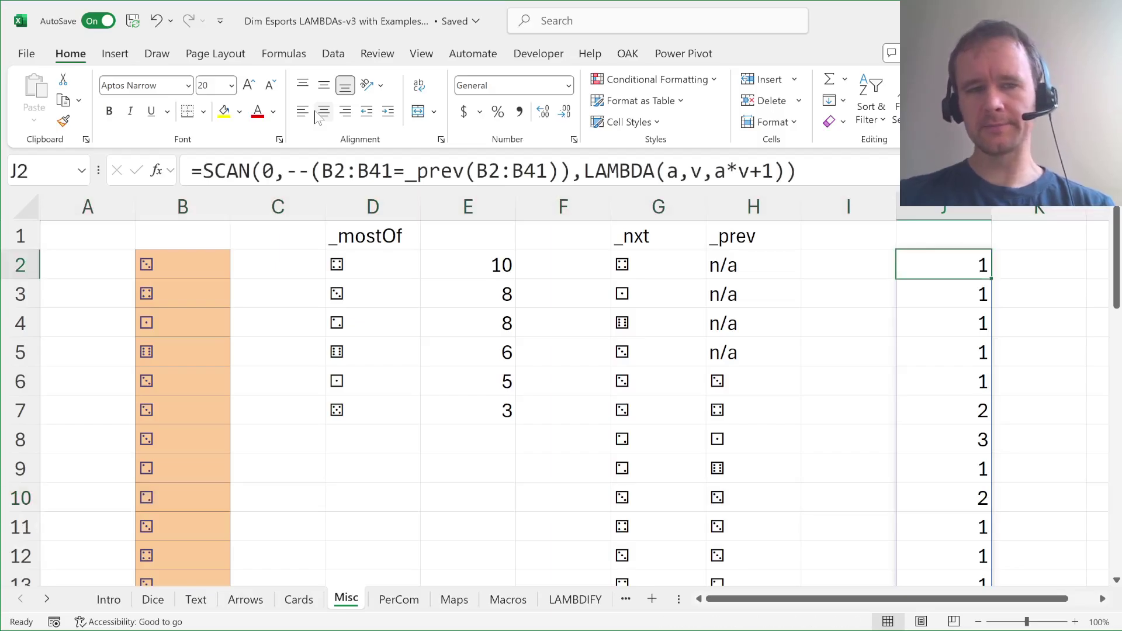
{"action": "key", "text": "ctrl+shift+Down"}
{"action": "key", "text": "Up"}
{"action": "key", "text": "Down"}
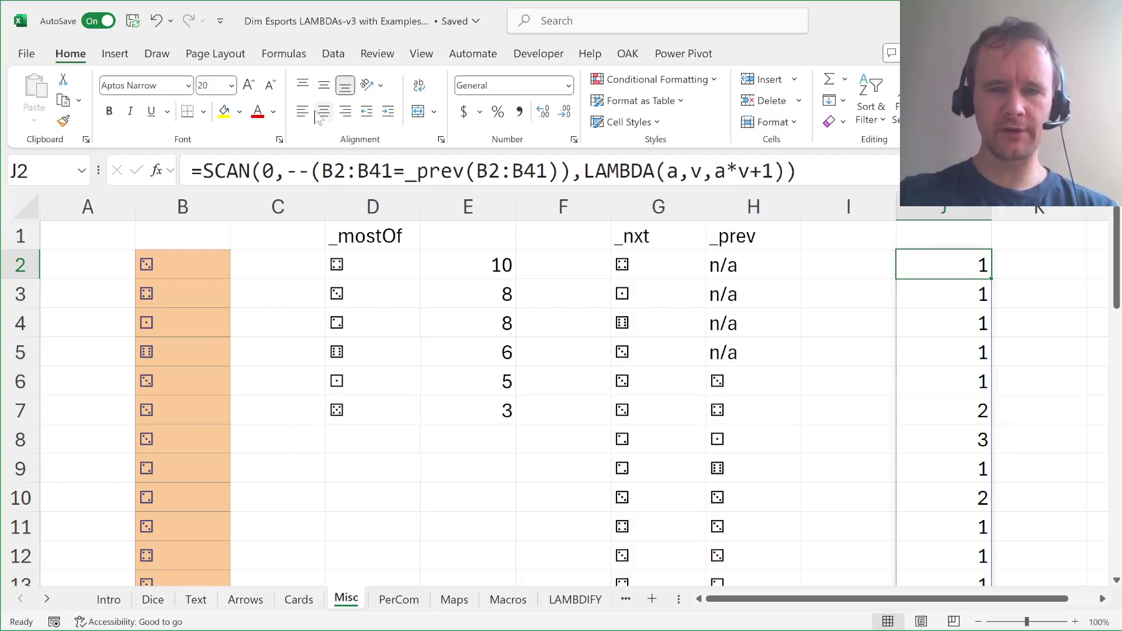
{"action": "key", "text": "Delete"}
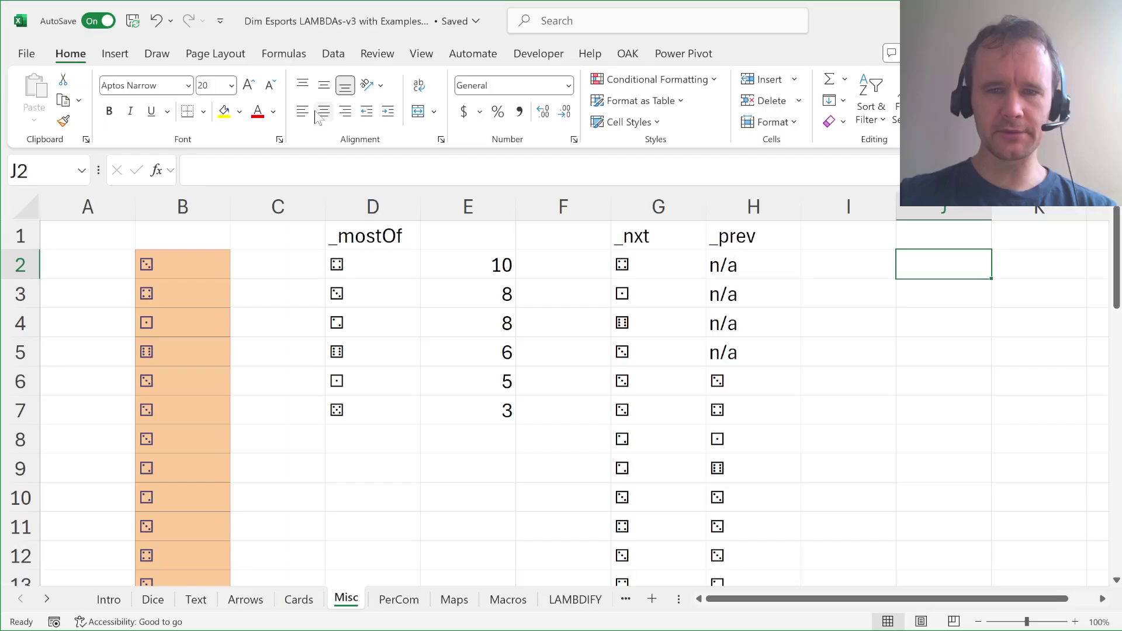
{"action": "key", "text": "Up"}
{"action": "key", "text": "ctrl+Left"}
{"action": "key", "text": "ctrl+Left"}
{"action": "key", "text": "ctrl+Left"}
{"action": "key", "text": "ctrl+Left"}
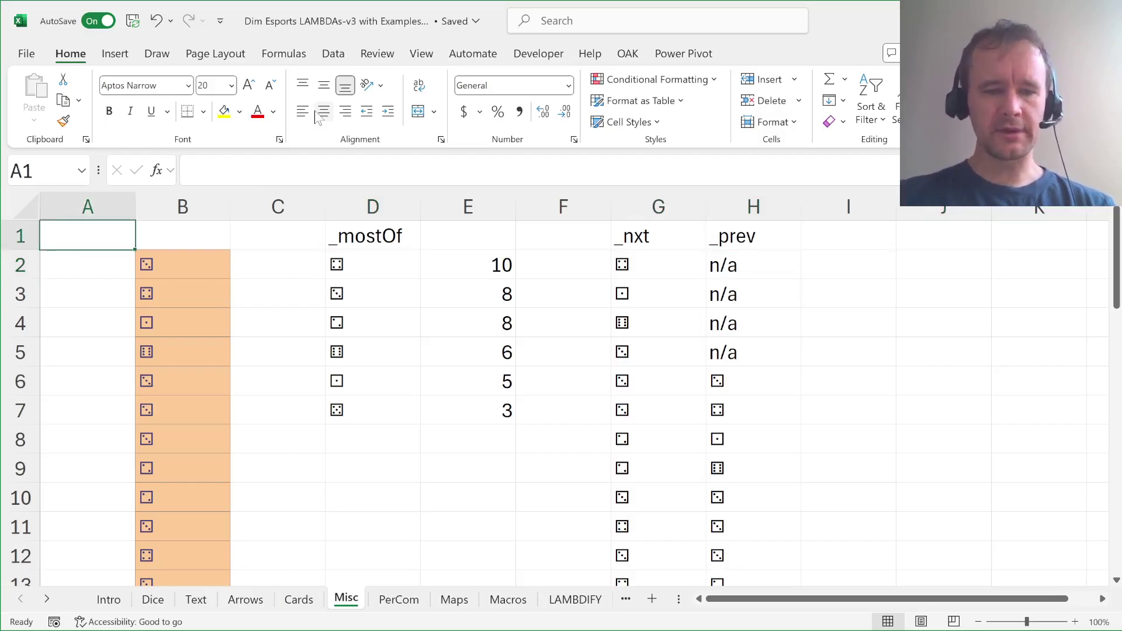
{"action": "key", "text": "ctrl+Page_Down"}
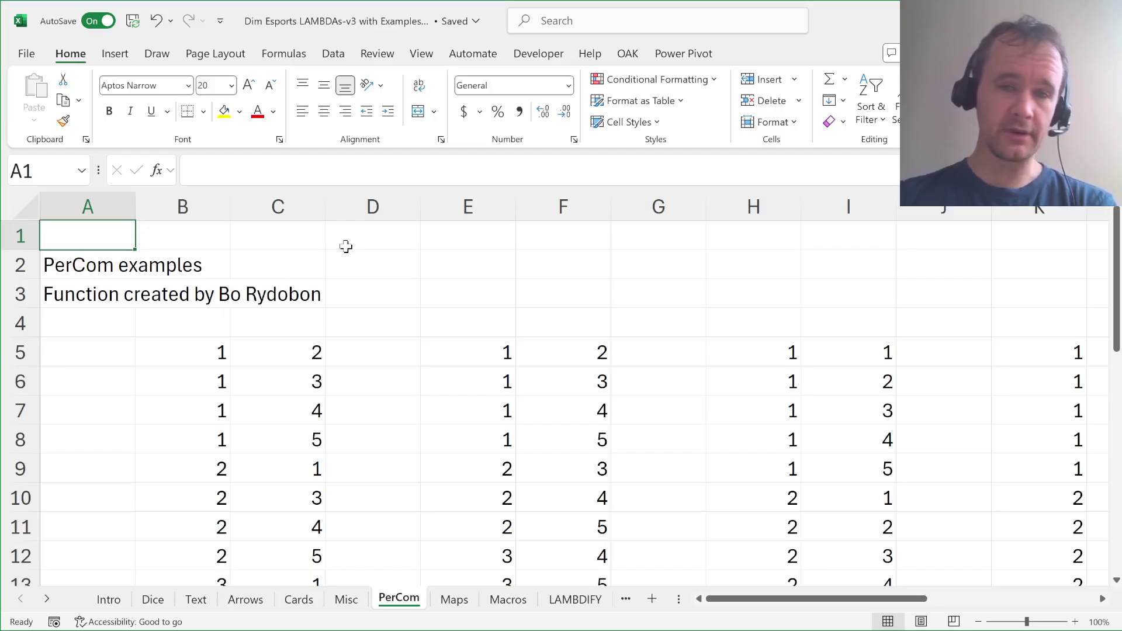
Change the formula in B5 to =_perCom(5,3).
{"action": "left_click", "coordinate": [207, 353]}
{"action": "left_click", "coordinate": [332, 170]}
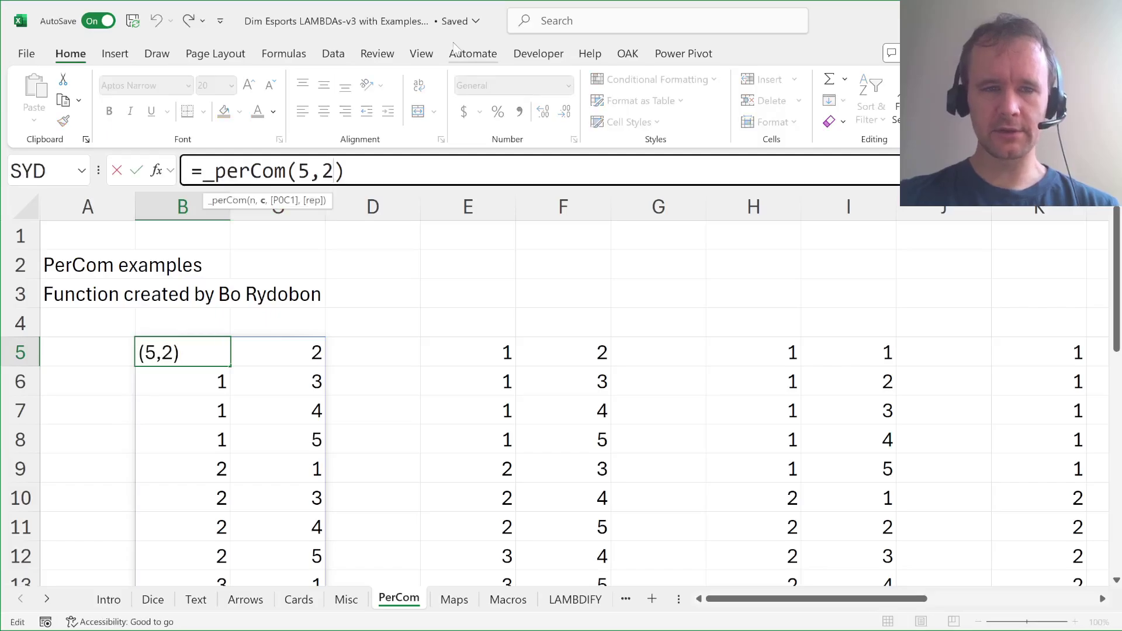
{"action": "key", "text": "BackSpace"}
{"action": "type", "text": "3"}
{"action": "key", "text": "Return"}
{"action": "key", "text": "Up"}
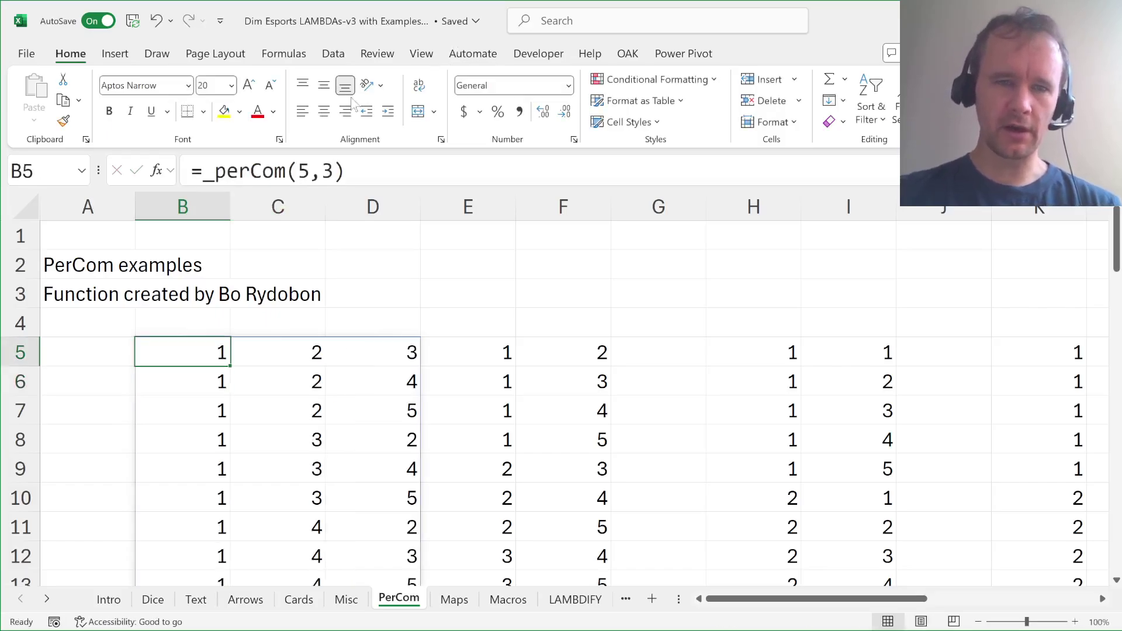
Inspect the n and c arguments of the _perCom formula in B5, leaving the formula as it is.
{"action": "left_click", "coordinate": [298, 170]}
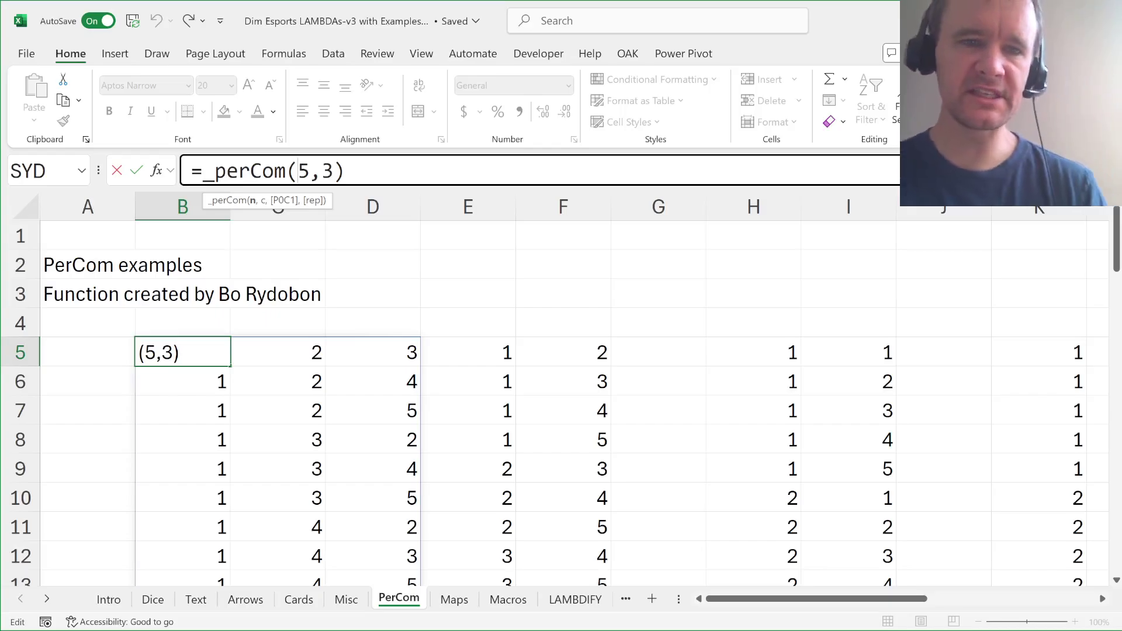
{"action": "left_click", "coordinate": [322, 171]}
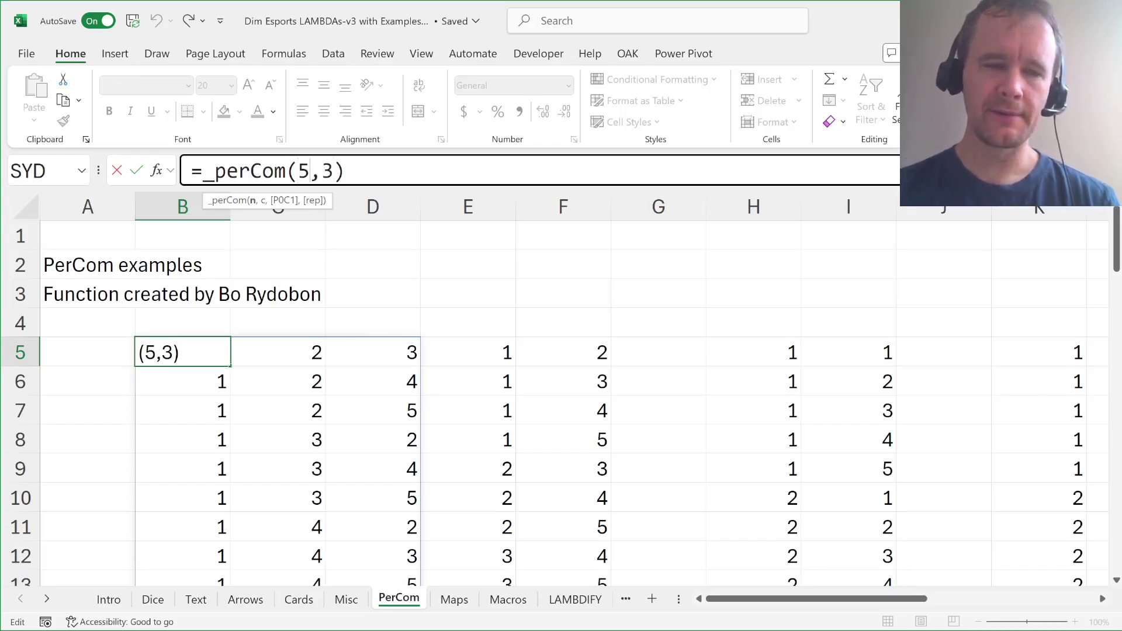
{"action": "left_click", "coordinate": [322, 171]}
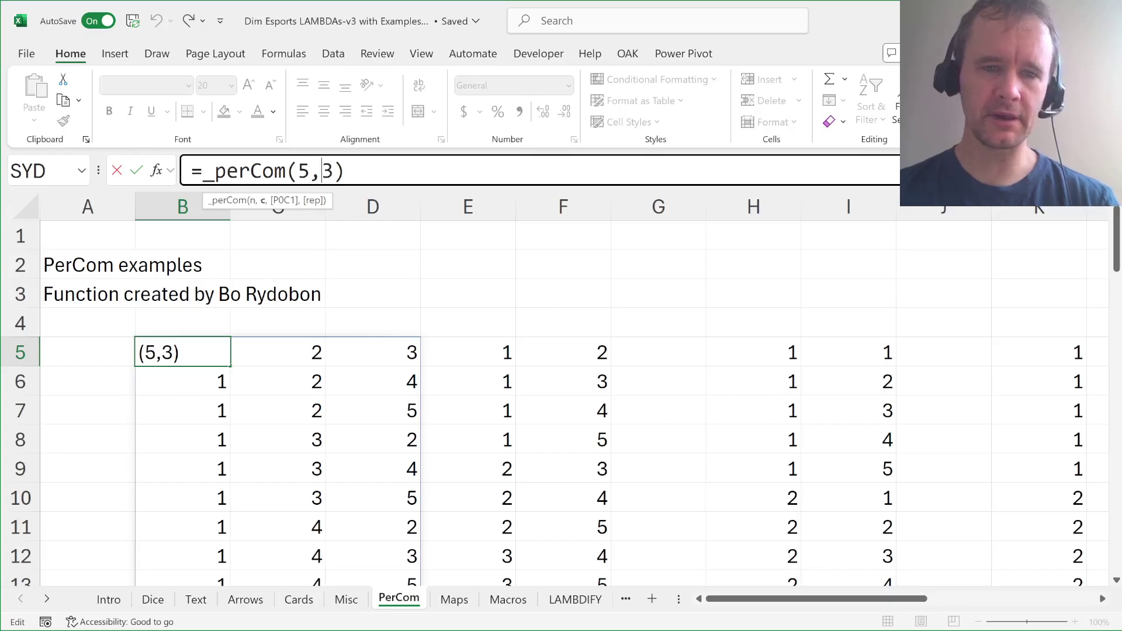
{"action": "key", "text": "Escape"}
Examine the first three-number permutations row by row in columns B to D, from row 5 to row 8.
{"action": "left_click_drag", "start_coordinate": [182, 352], "coordinate": [409, 352]}
{"action": "key", "text": "shift+Right"}
{"action": "key", "text": "shift+Right"}
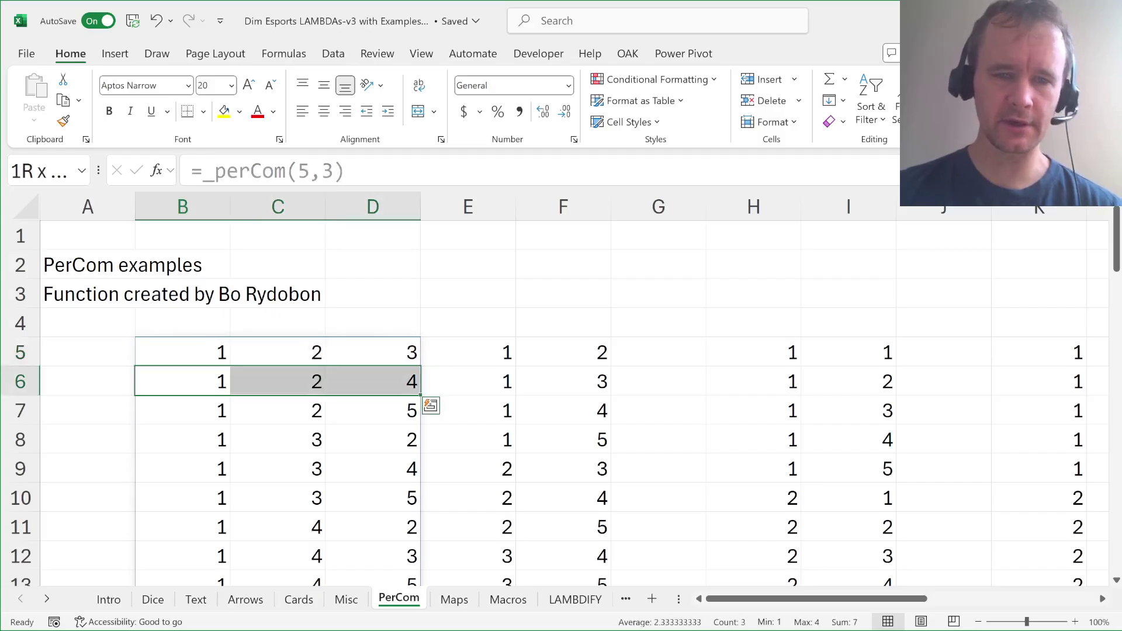
{"action": "key", "text": "Down"}
{"action": "key", "text": "shift+Right"}
{"action": "key", "text": "shift+Right"}
{"action": "key", "text": "Down"}
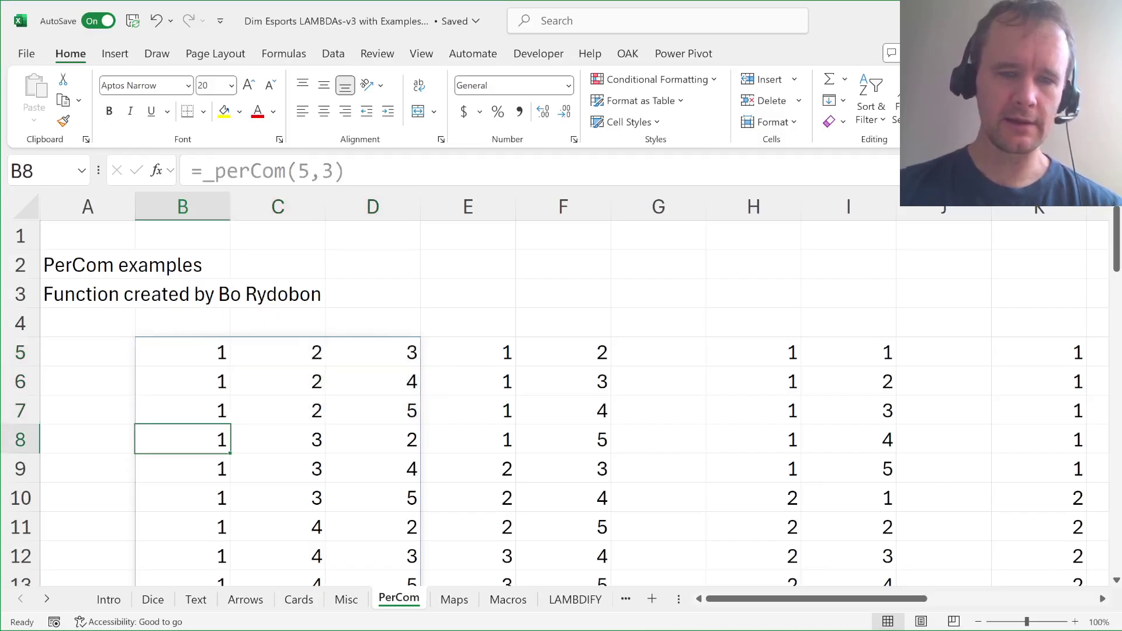
{"action": "key", "text": "Right"}
{"action": "key", "text": "Right"}
{"action": "key", "text": "Left"}
{"action": "key", "text": "Left"}
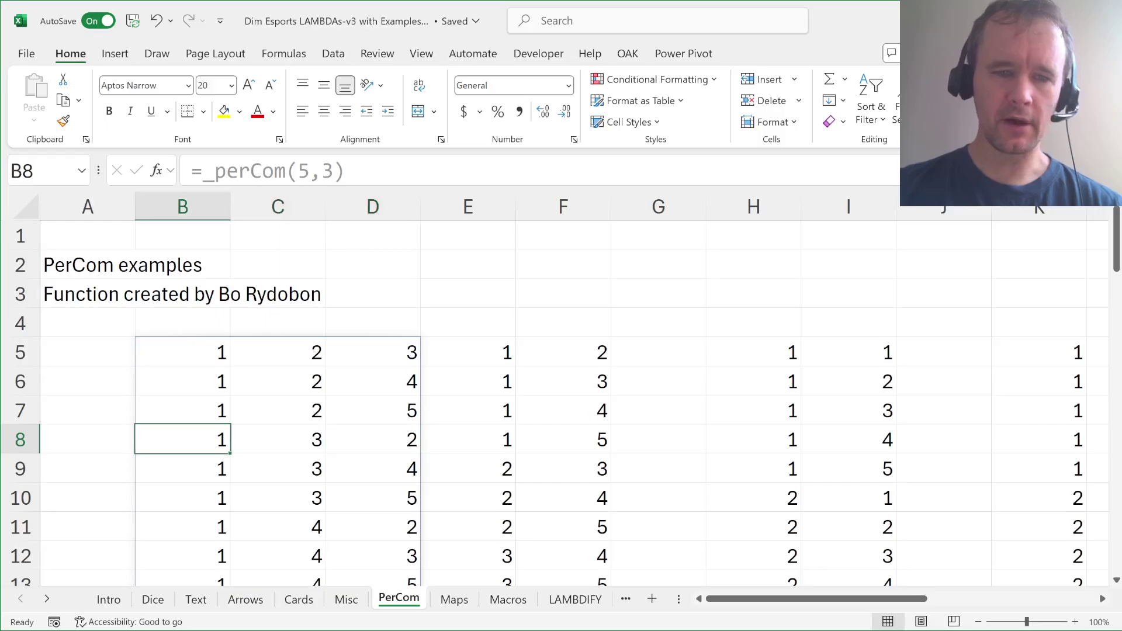
{"action": "key", "text": "ctrl+Up"}
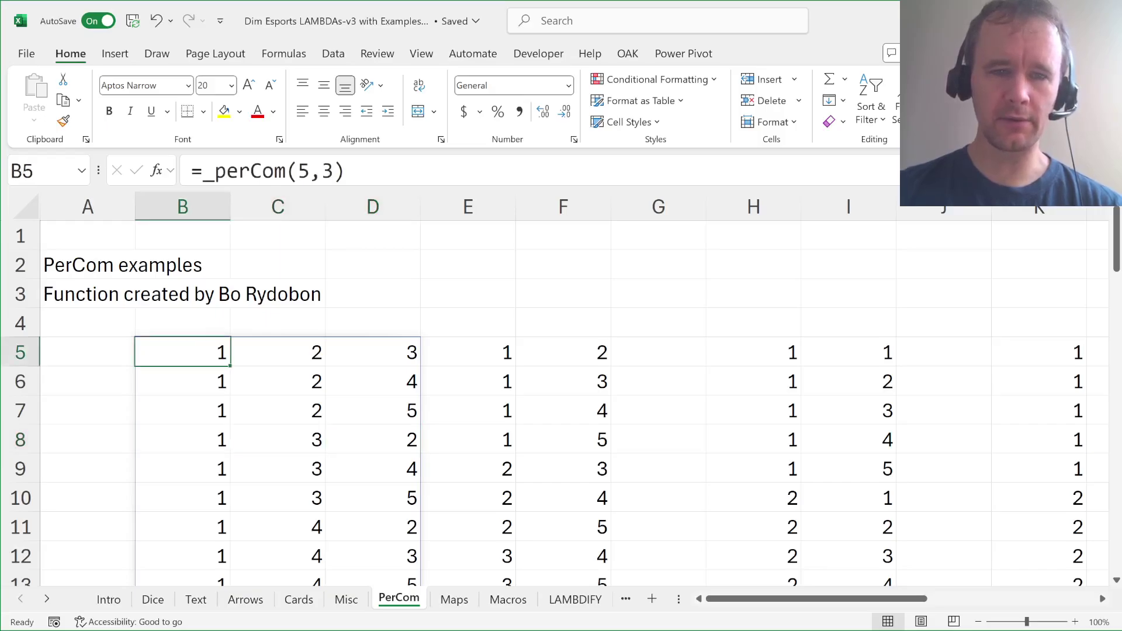
Set the formula in B5 to =_perCom(5,2).
{"action": "key", "text": "F2"}
{"action": "key", "text": "Left"}
{"action": "key", "text": "BackSpace"}
{"action": "type", "text": "2"}
{"action": "key", "text": "Return"}
{"action": "key", "text": "Up"}
Review the list of permutations spilled from B5 and compare the pair in row 5 with its reverse in row 9.
{"action": "key", "text": "ctrl+shift+Down"}
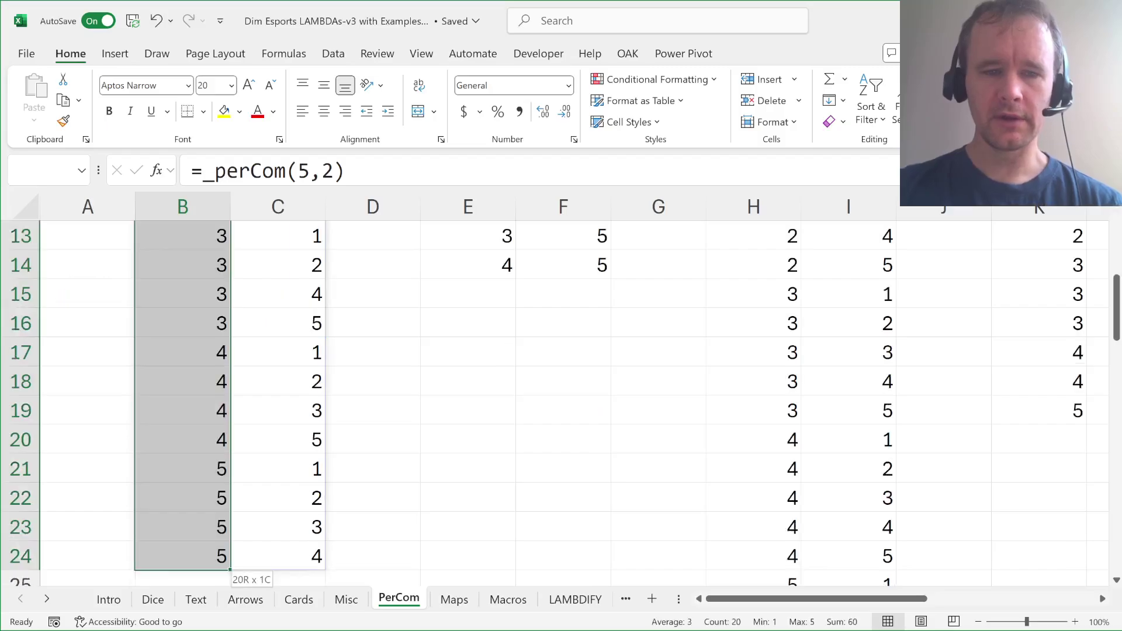
{"action": "key", "text": "Up"}
{"action": "key", "text": "Down"}
{"action": "key", "text": "shift+Right"}
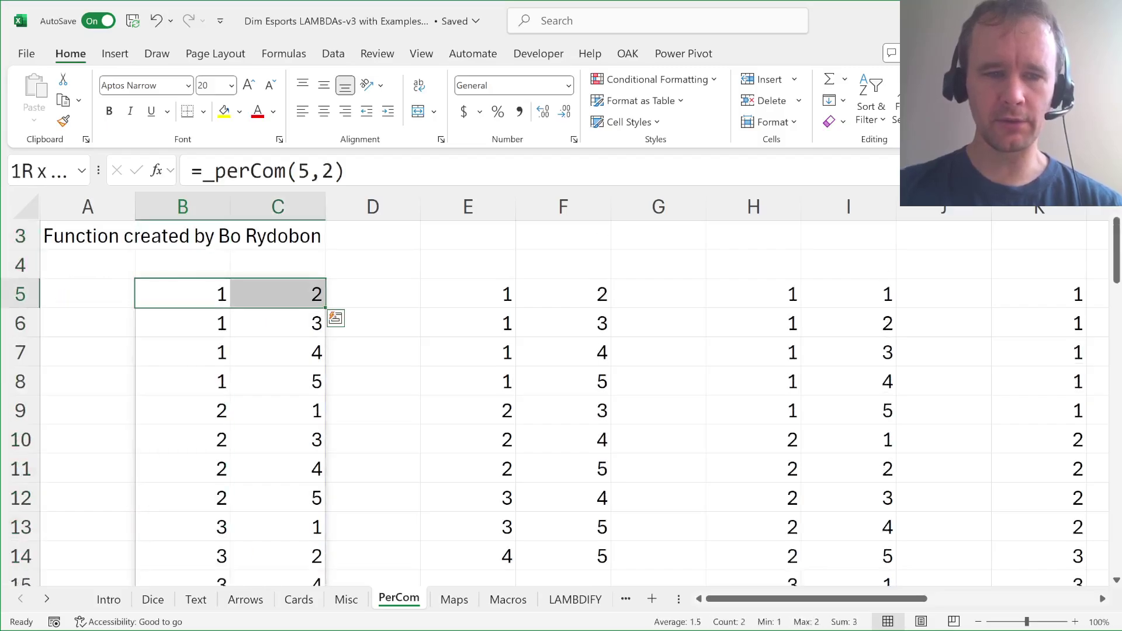
{"action": "key", "text": "Down"}
{"action": "key", "text": "Down"}
{"action": "key", "text": "Down"}
{"action": "key", "text": "Down"}
{"action": "key", "text": "shift+Right"}
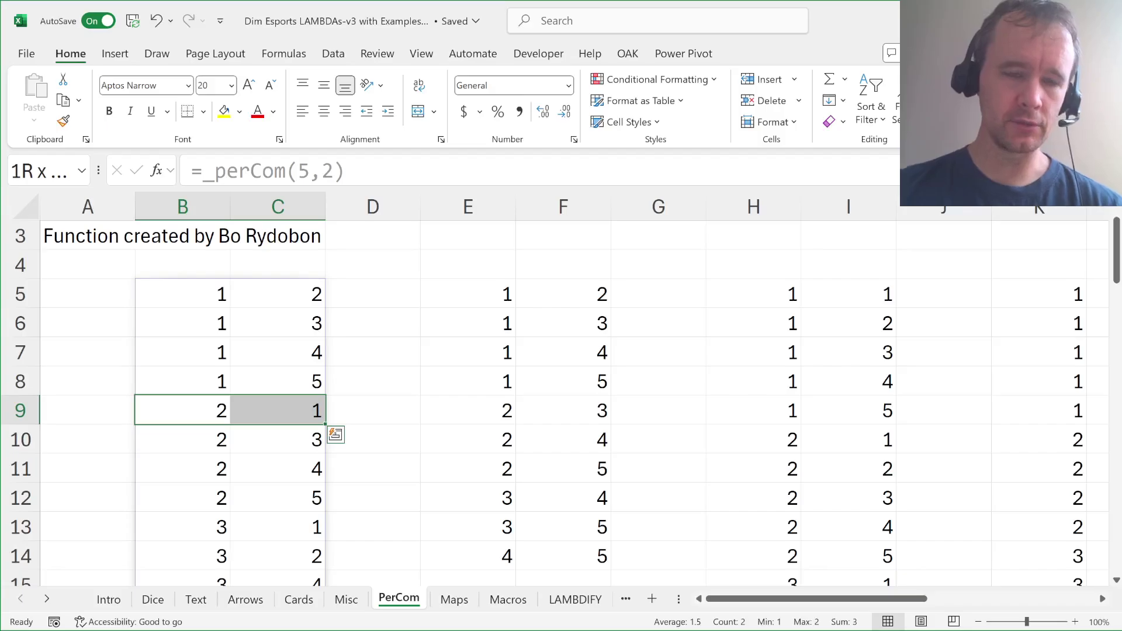
{"action": "key", "text": "Up"}
{"action": "key", "text": "Up"}
{"action": "key", "text": "Up"}
{"action": "key", "text": "Up"}
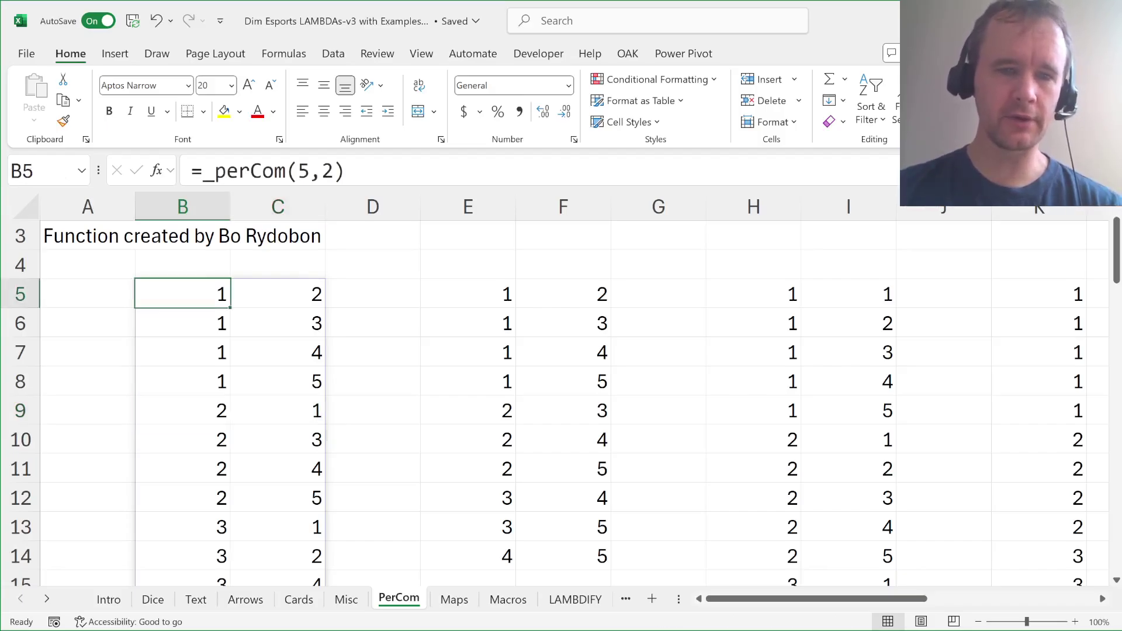
{"action": "key", "text": "shift+Right"}
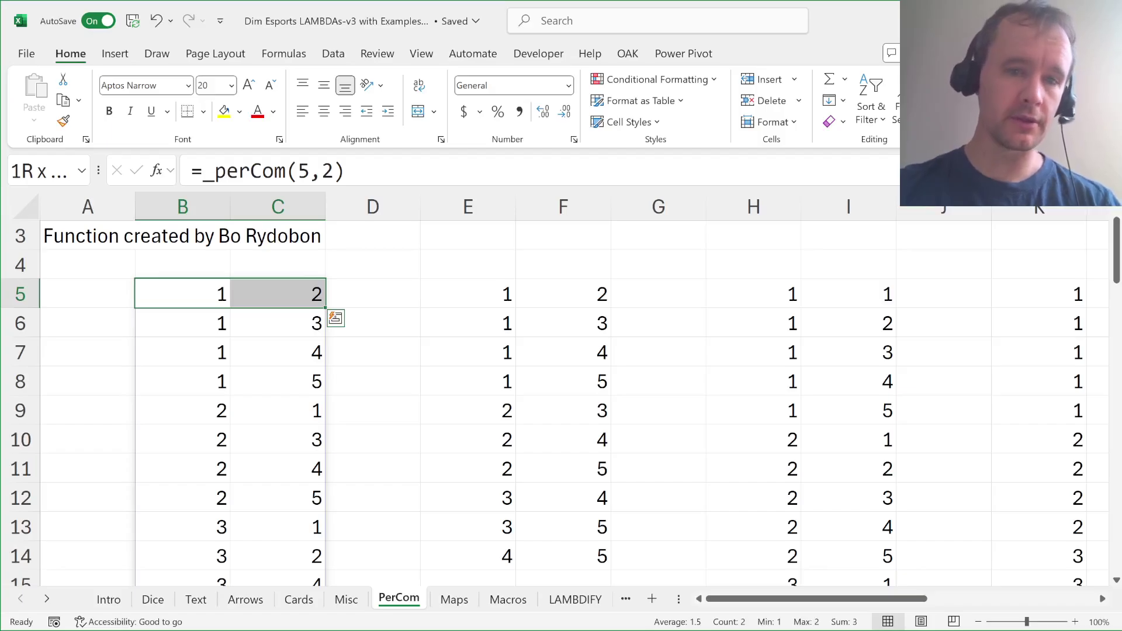
{"action": "key", "text": "Left"}
{"action": "key", "text": "Up"}
{"action": "key", "text": "Up"}
{"action": "key", "text": "Up"}
{"action": "scroll", "coordinate": [560, 403], "scroll_direction": "up", "scroll_amount": 1}
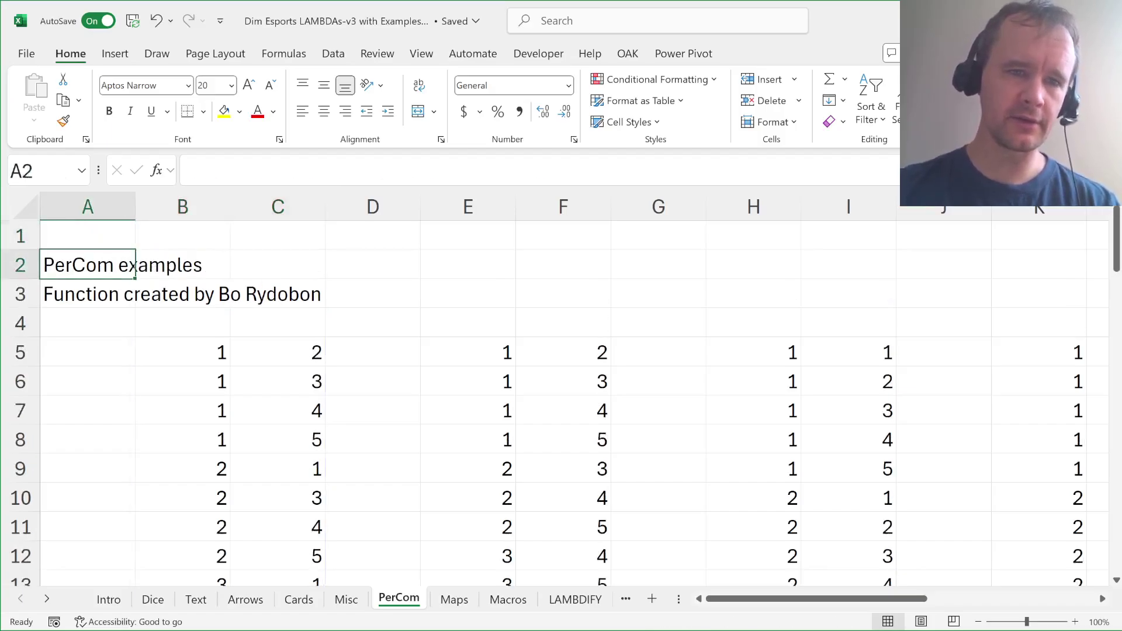
{"action": "key", "text": "Right"}
{"action": "key", "text": "Down"}
{"action": "key", "text": "Right"}
{"action": "key", "text": "Down"}
{"action": "key", "text": "Down"}
{"action": "key", "text": "Left"}
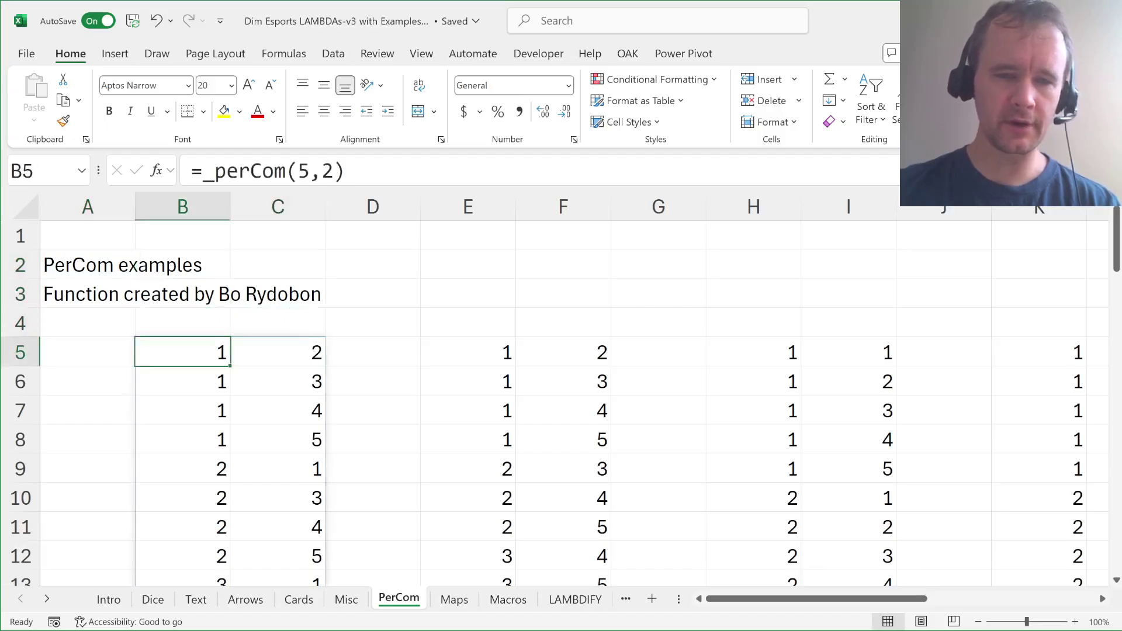
Compare the permutation pair in B5:C5 with the combinations from =_perCom(5,2,1) in E5:F8.
{"action": "key", "text": "shift+Right"}
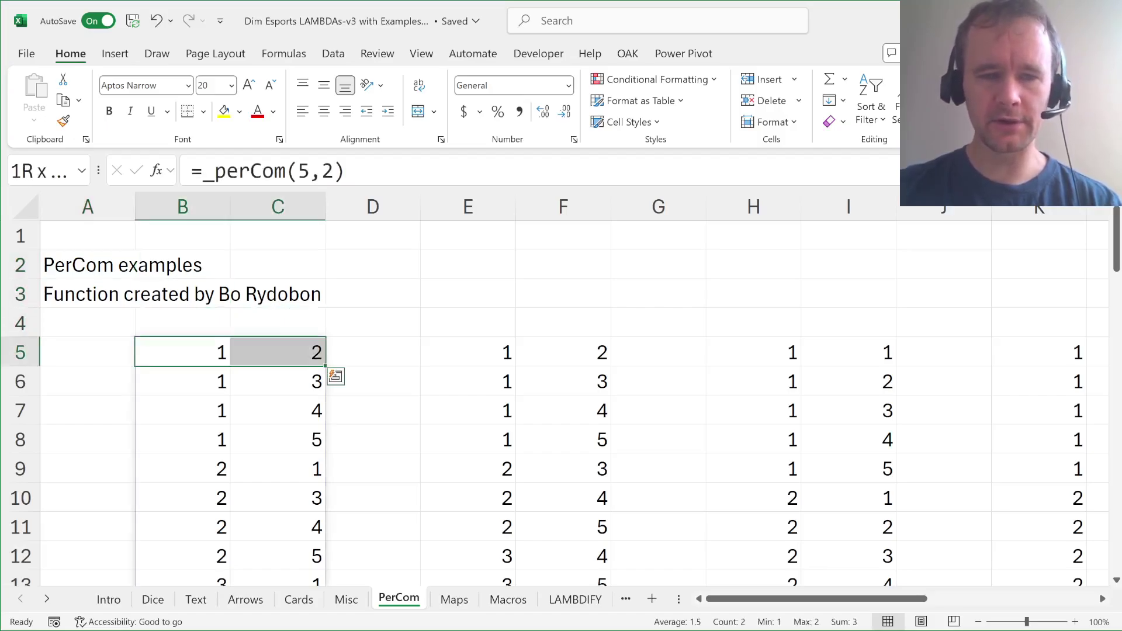
{"action": "key", "text": "Right"}
{"action": "key", "text": "Right"}
{"action": "key", "text": "Right"}
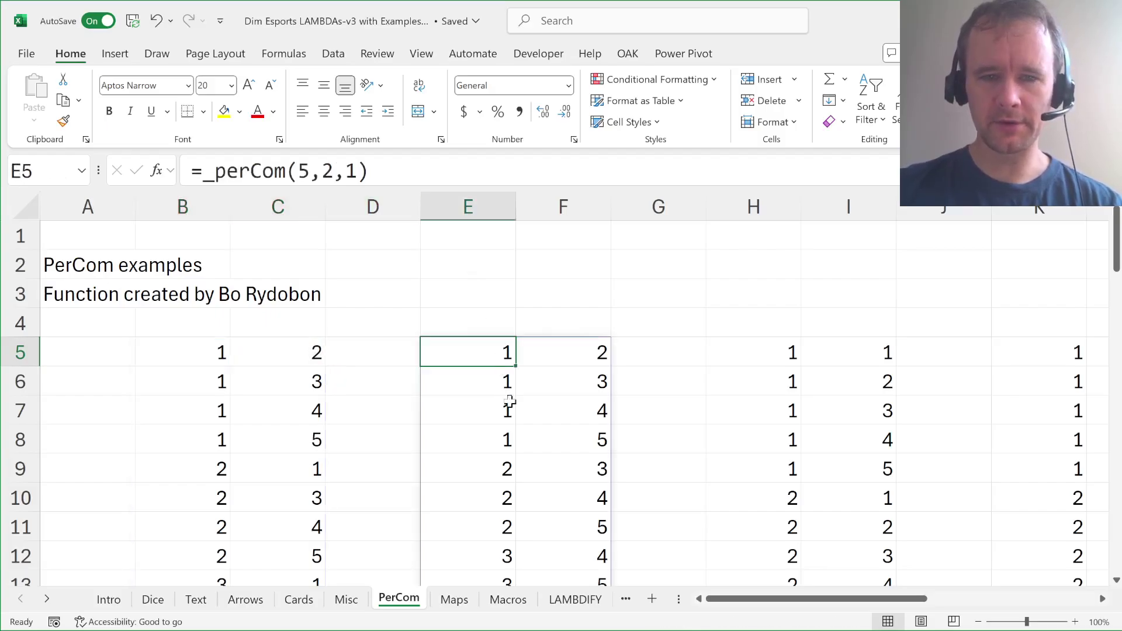
{"action": "scroll", "coordinate": [529, 437], "scroll_direction": "down", "scroll_amount": 3}
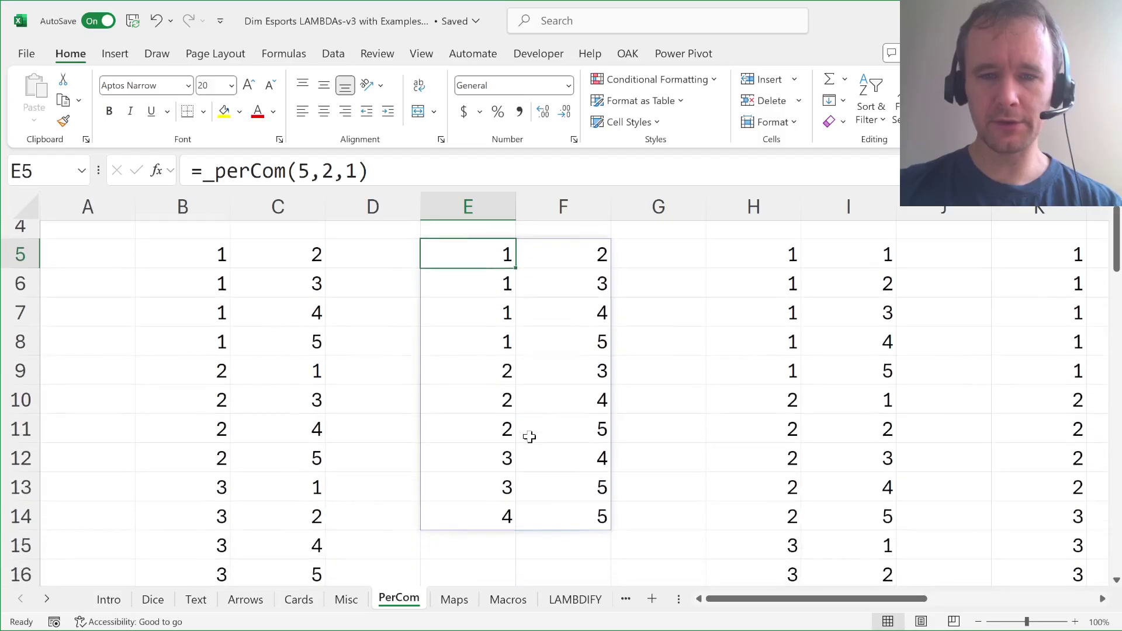
{"action": "key", "text": "shift+Right"}
{"action": "key", "text": "shift+Down"}
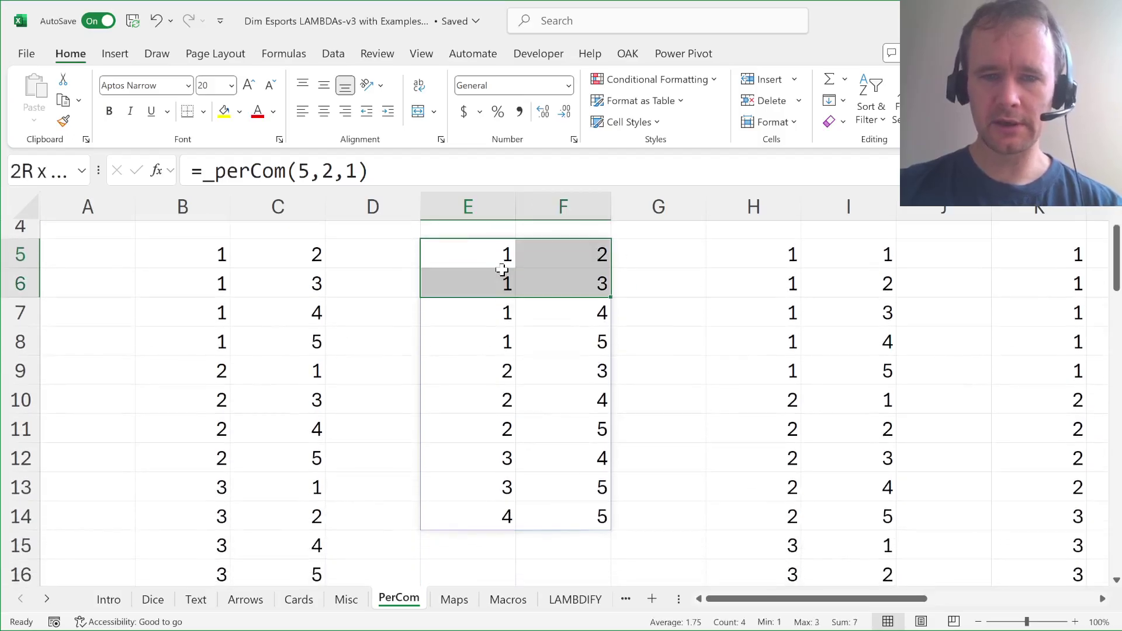
{"action": "key", "text": "shift+Down"}
{"action": "key", "text": "shift+Down"}
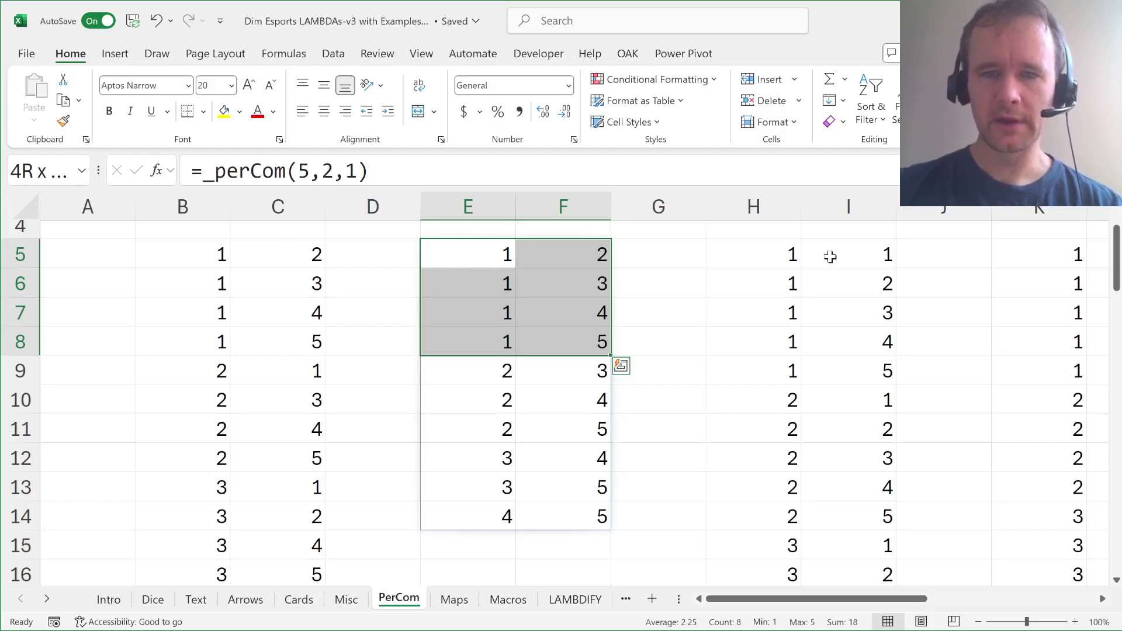
Examine the permutations with repetition produced by =_perCom(5,2,,1) in H5:I10.
{"action": "left_click", "coordinate": [768, 254]}
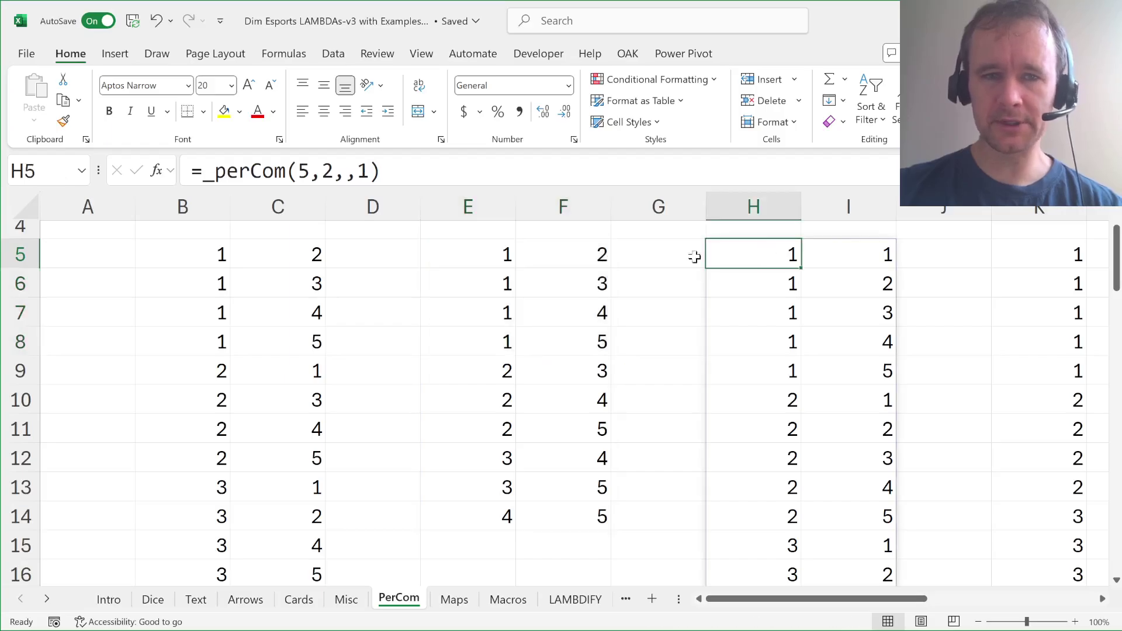
{"action": "scroll", "coordinate": [709, 314], "scroll_direction": "right", "scroll_amount": 3}
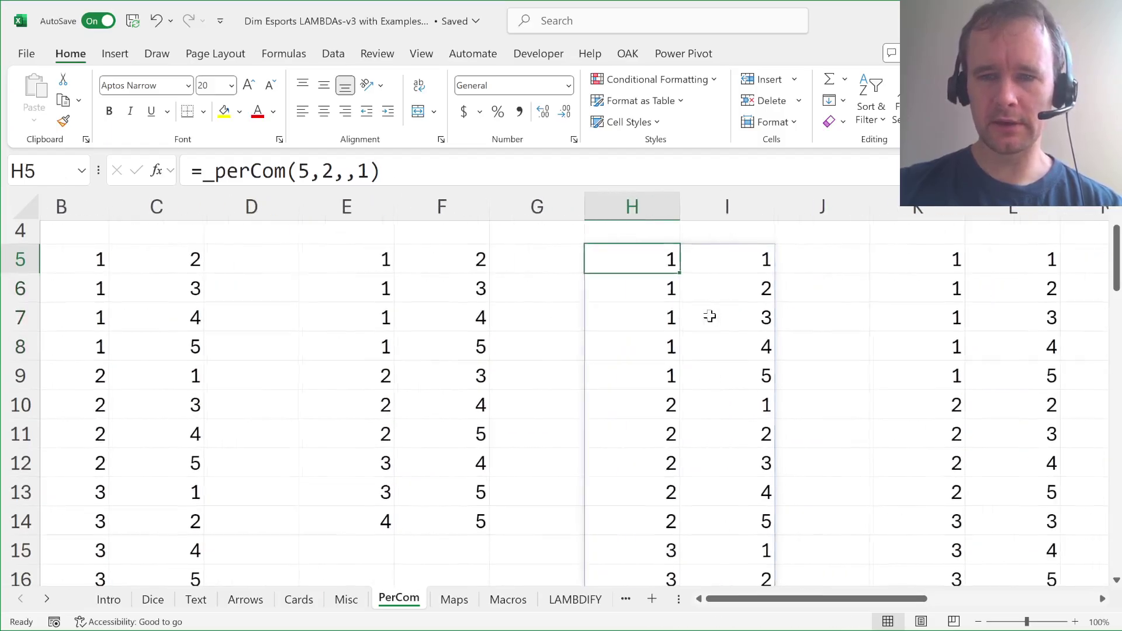
{"action": "key", "text": "shift+Right"}
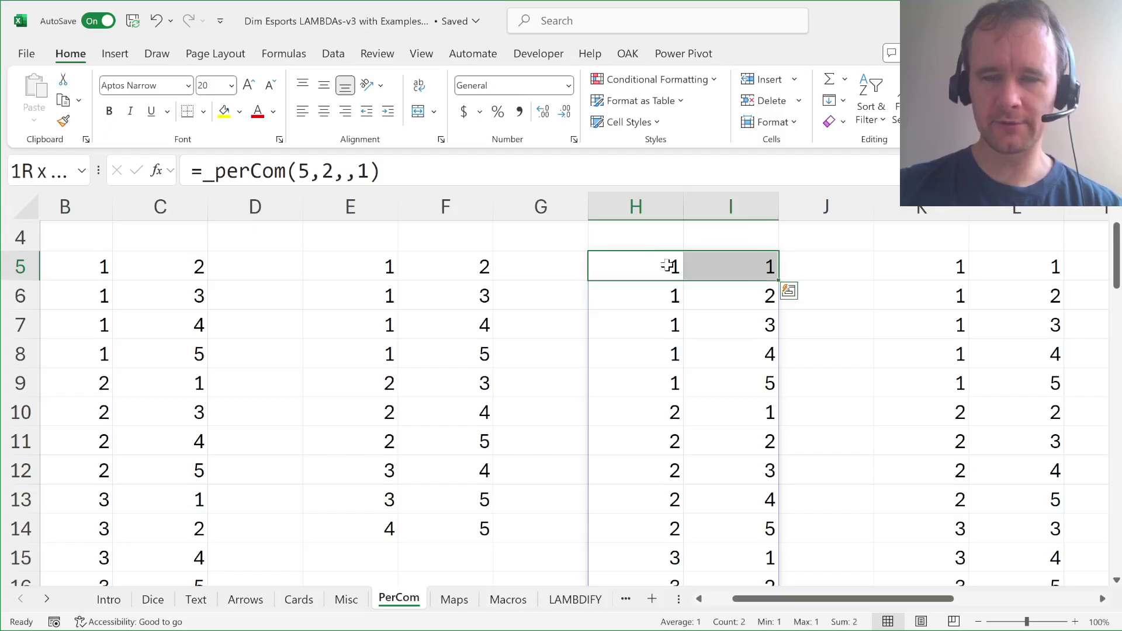
{"action": "key", "text": "shift+Down"}
{"action": "key", "text": "shift+Down"}
{"action": "key", "text": "shift+Down"}
{"action": "key", "text": "shift+Down"}
{"action": "key", "text": "shift+Down"}
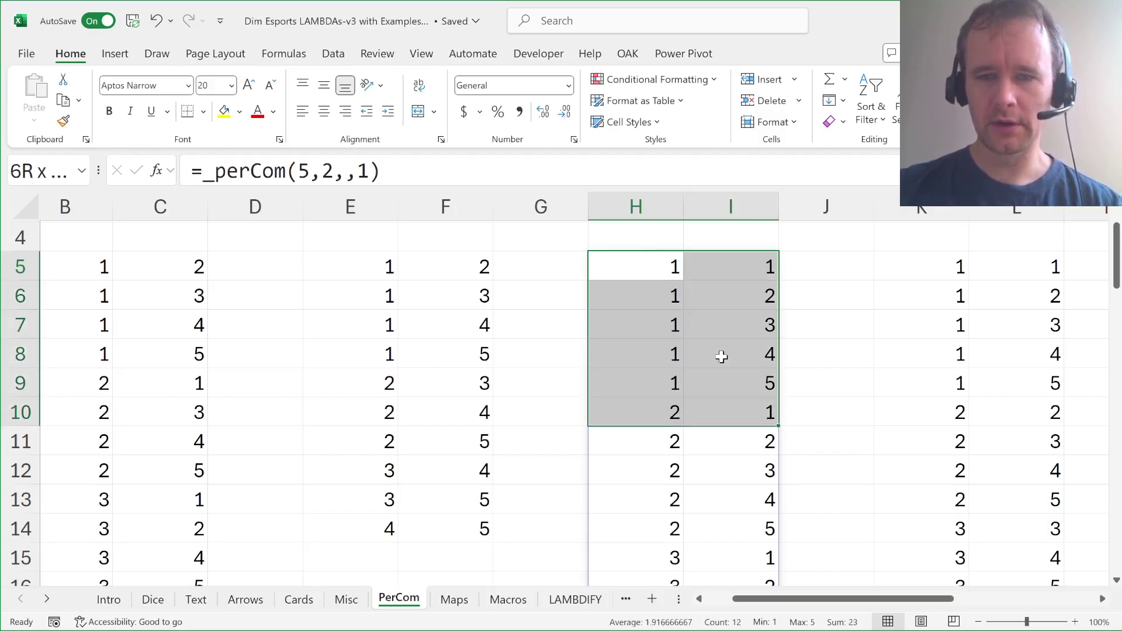
Examine the remaining blocks of permutations with repetition in columns H and I, grouped by their first number.
{"action": "key", "text": "shift+Up"}
{"action": "scroll", "coordinate": [721, 409], "scroll_direction": "down", "scroll_amount": 1}
{"action": "left_click_drag", "start_coordinate": [671, 326], "coordinate": [723, 453]}
{"action": "scroll", "coordinate": [722, 453], "scroll_direction": "down", "scroll_amount": 2}
{"action": "left_click_drag", "start_coordinate": [666, 369], "coordinate": [718, 497]}
{"action": "scroll", "coordinate": [717, 497], "scroll_direction": "down", "scroll_amount": 1}
{"action": "left_click_drag", "start_coordinate": [669, 396], "coordinate": [731, 522]}
{"action": "scroll", "coordinate": [731, 522], "scroll_direction": "down", "scroll_amount": 1}
{"action": "key", "text": "ctrl+Up"}
{"action": "key", "text": "ctrl+Up"}
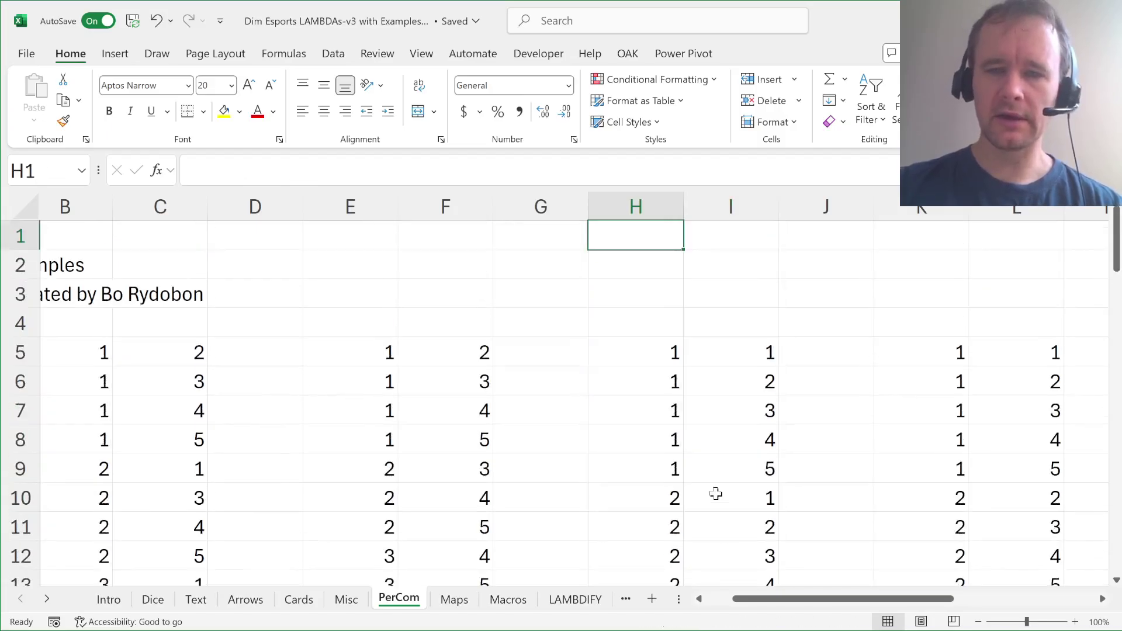
Inspect the =_perCom(5,2,1,1) formula in K5 and compare its pairs starting with 1 against those starting with 2.
{"action": "key", "text": "Down"}
{"action": "key", "text": "Down"}
{"action": "key", "text": "Down"}
{"action": "key", "text": "Down"}
{"action": "key", "text": "ctrl+Right"}
{"action": "key", "text": "ctrl+Right"}
{"action": "key", "text": "ctrl+Right"}
{"action": "key", "text": "ctrl+Right"}
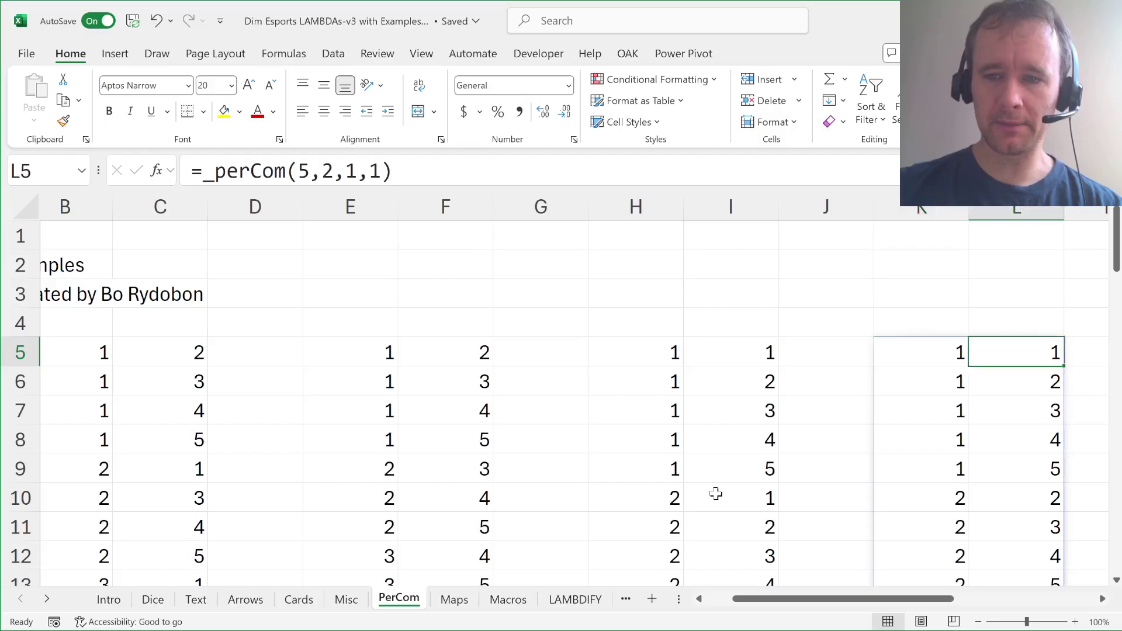
{"action": "key", "text": "ctrl+Left"}
{"action": "key", "text": "ctrl+Left"}
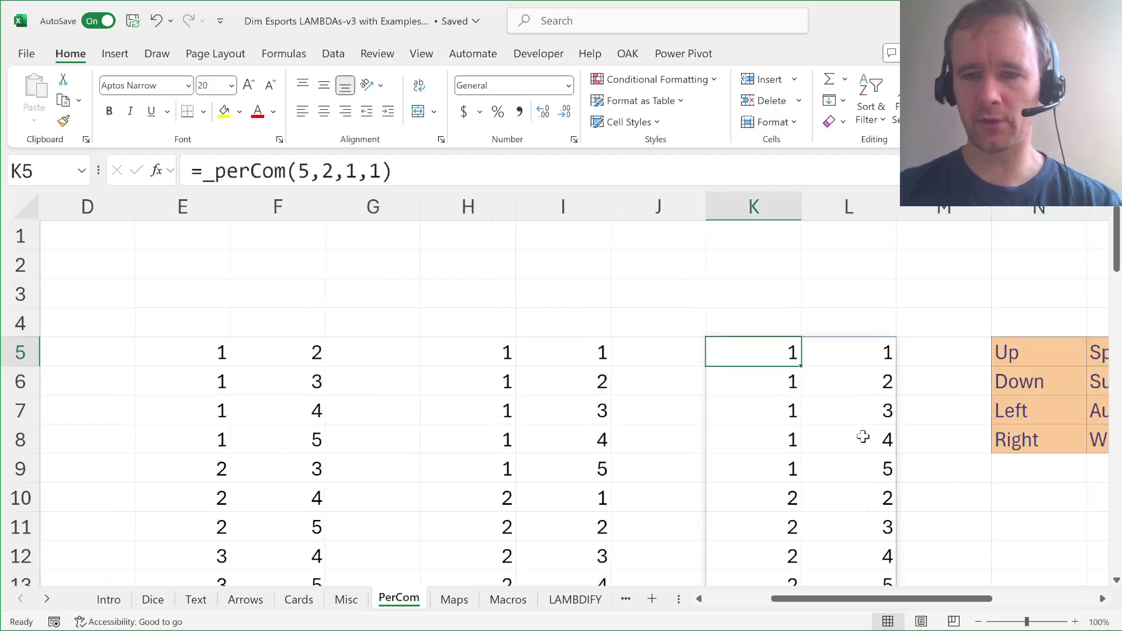
{"action": "scroll", "coordinate": [863, 437], "scroll_direction": "down", "scroll_amount": 1}
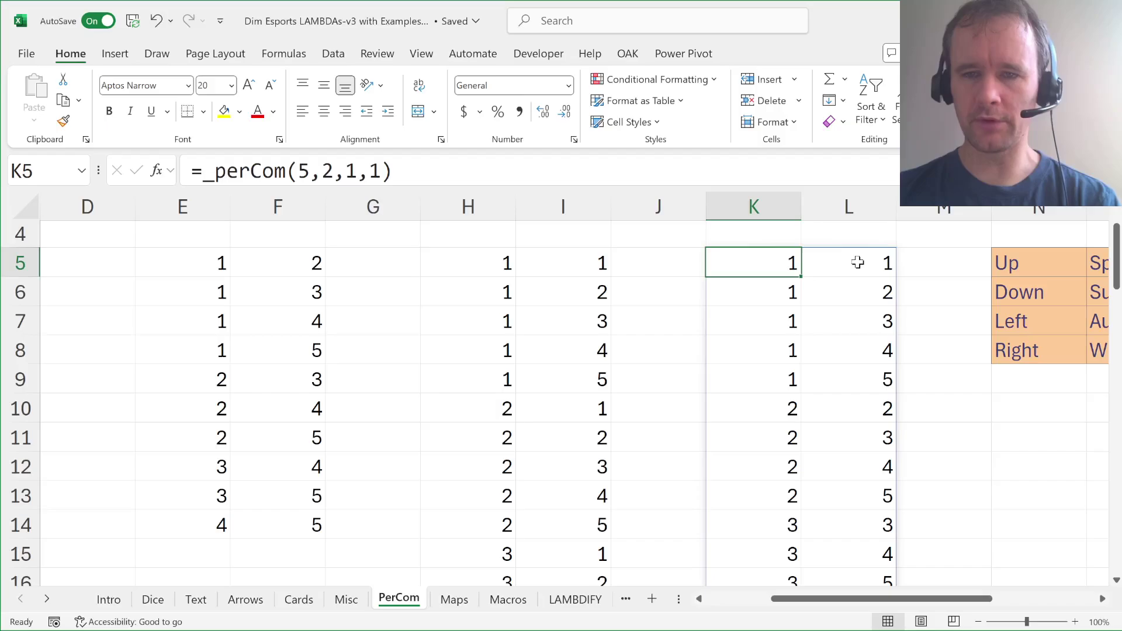
{"action": "left_click_drag", "start_coordinate": [857, 262], "coordinate": [866, 380]}
{"action": "left_click", "coordinate": [789, 409]}
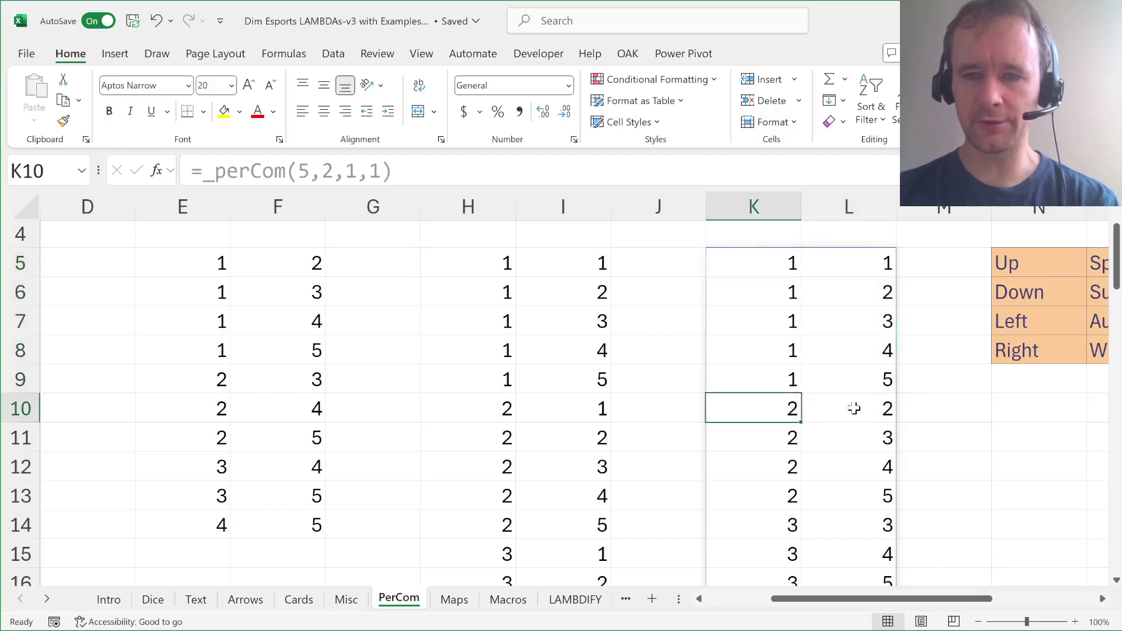
Check the remaining combinations with repetition in columns K and L, from the pairs starting with 3 to the last row.
{"action": "left_click", "coordinate": [822, 508]}
{"action": "left_click", "coordinate": [767, 525]}
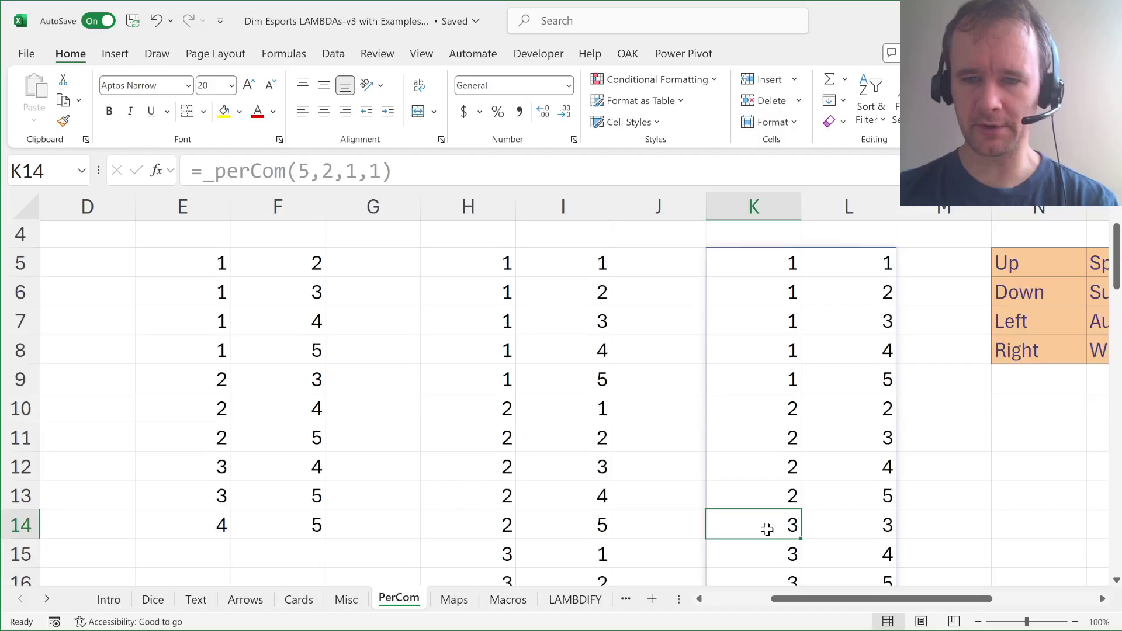
{"action": "scroll", "coordinate": [768, 525], "scroll_direction": "down", "scroll_amount": 2}
{"action": "key", "text": "Up"}
{"action": "key", "text": "Up"}
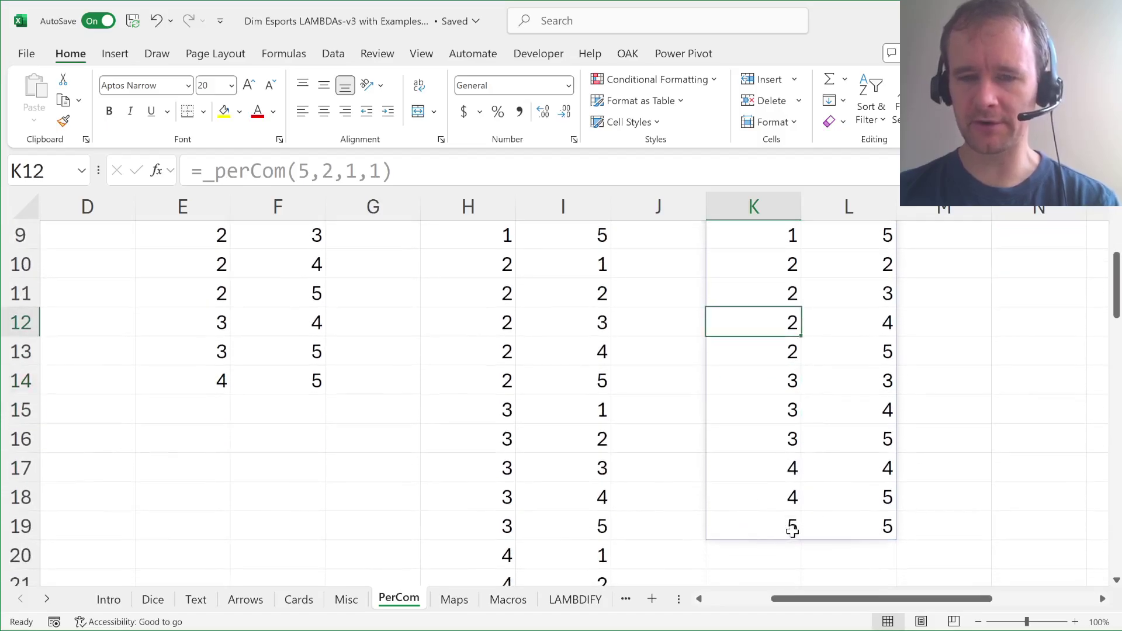
{"action": "left_click", "coordinate": [852, 527]}
{"action": "key", "text": "ctrl+Up"}
{"action": "key", "text": "ctrl+Up"}
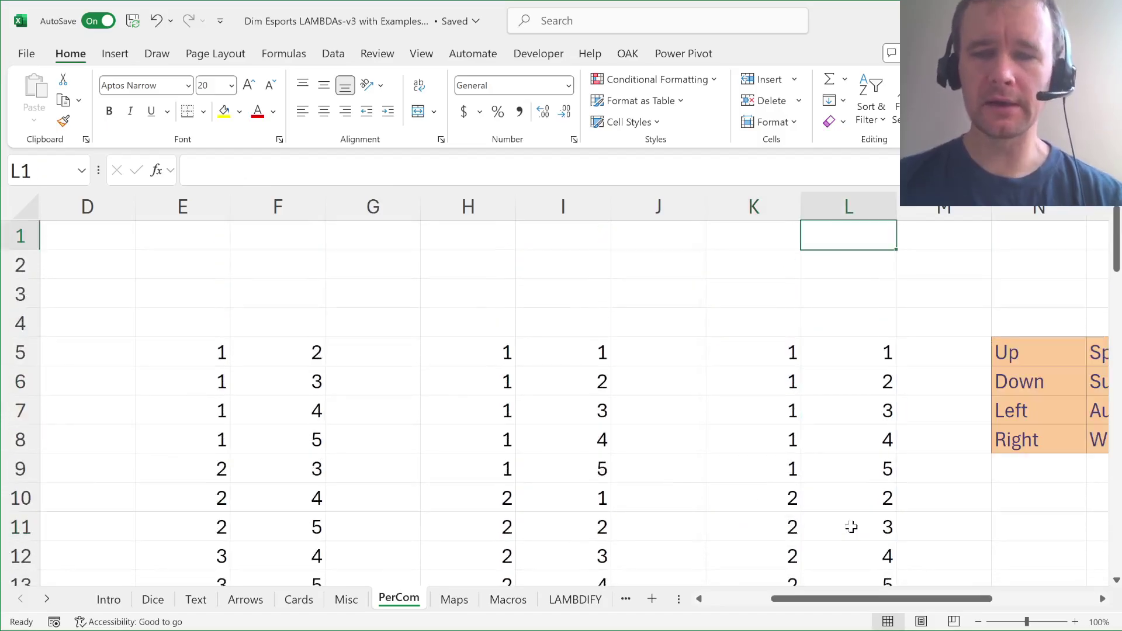
Return to the first _perCom example and inspect its formula in B5.
{"action": "key", "text": "ctrl+Down"}
{"action": "scroll", "coordinate": [852, 527], "scroll_direction": "down", "scroll_amount": 2}
{"action": "key", "text": "Left"}
{"action": "key", "text": "ctrl+Left"}
{"action": "key", "text": "ctrl+Left"}
{"action": "key", "text": "ctrl+Left"}
{"action": "key", "text": "ctrl+Left"}
{"action": "key", "text": "ctrl+Left"}
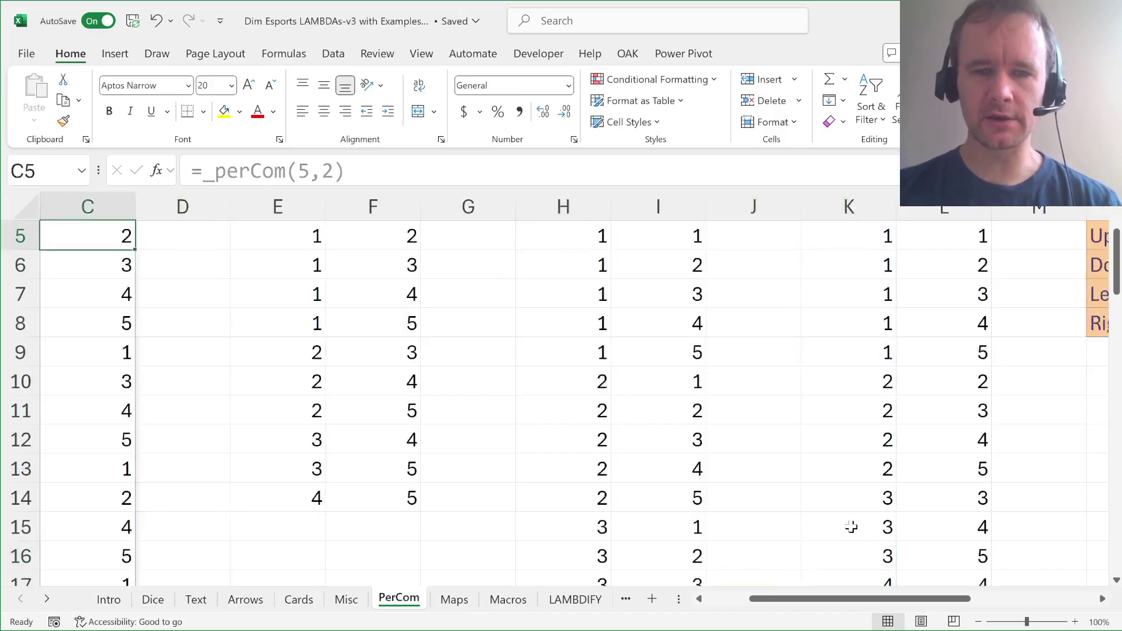
{"action": "key", "text": "ctrl+Left"}
{"action": "key", "text": "ctrl+Left"}
{"action": "key", "text": "ctrl+Up"}
{"action": "key", "text": "Right"}
{"action": "key", "text": "ctrl+Up"}
{"action": "key", "text": "ctrl+Down"}
{"action": "key", "text": "ctrl+Down"}
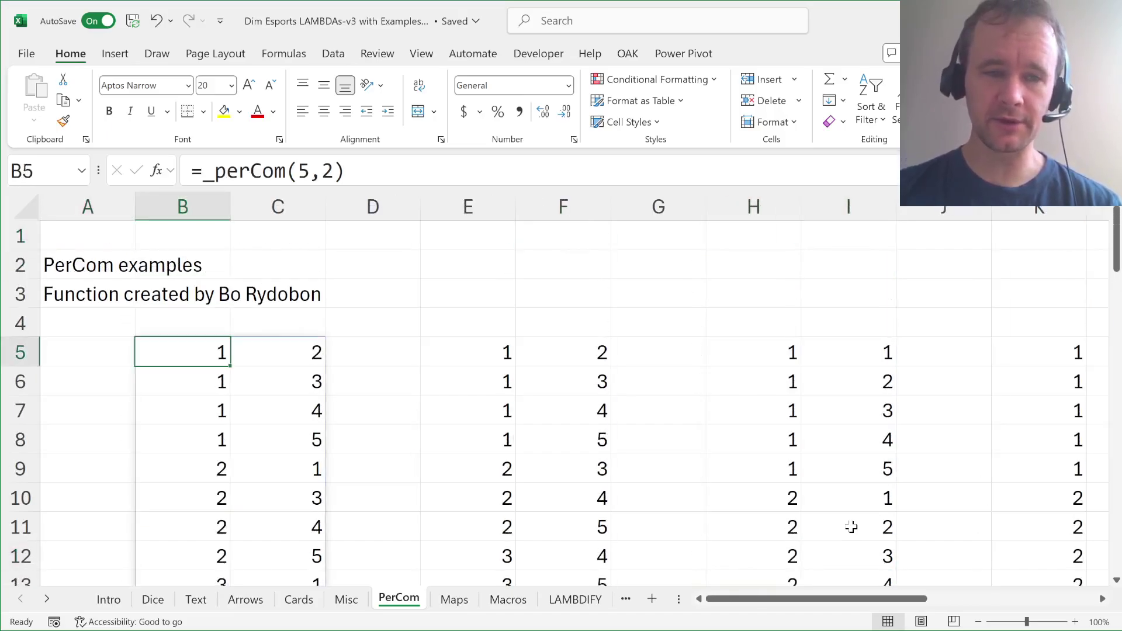
{"action": "key", "text": "ctrl+Up"}
{"action": "key", "text": "ctrl+Up"}
{"action": "key", "text": "ctrl+Down"}
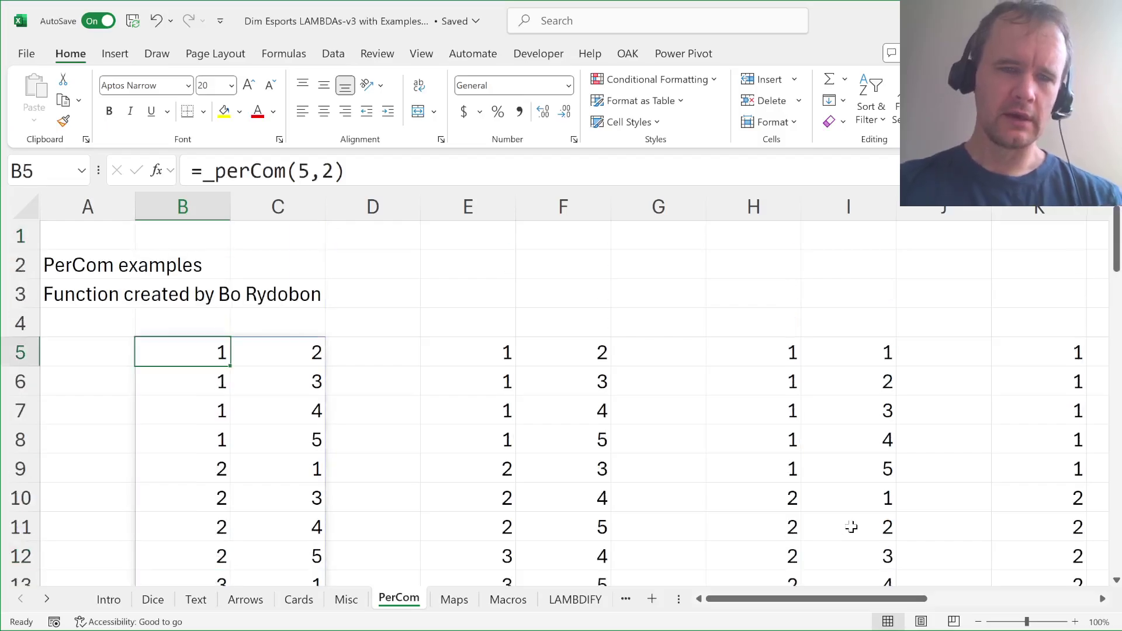
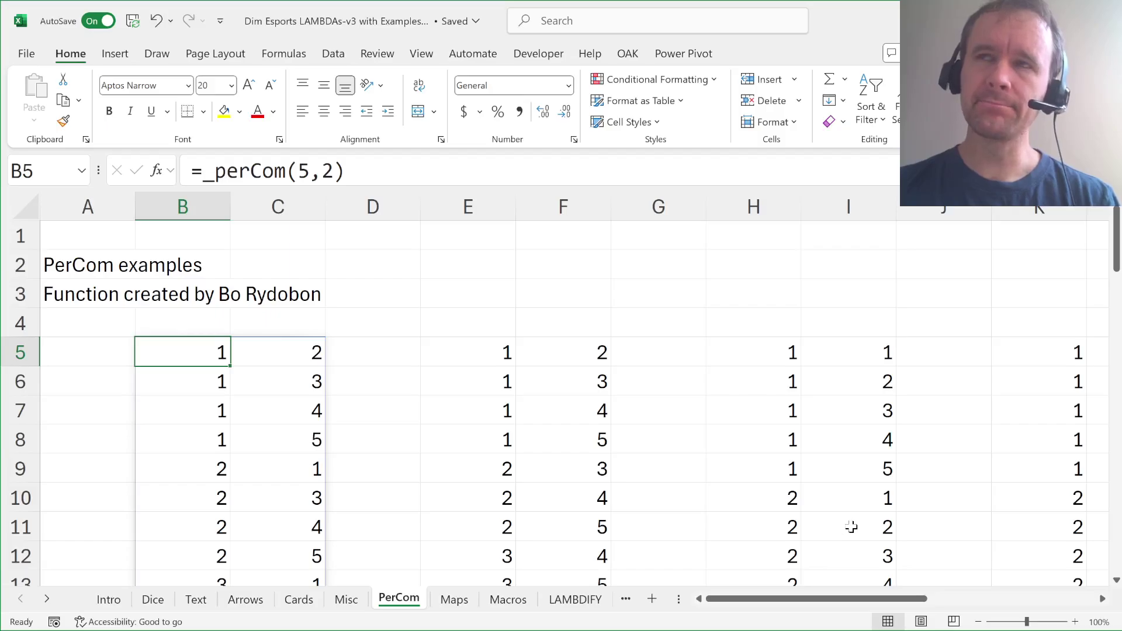
Go through the _perCom examples across row 5 up to the direction and season list in N5:O8.
{"action": "key", "text": "ctrl+Right"}
{"action": "key", "text": "ctrl+Right"}
{"action": "key", "text": "ctrl+Right"}
{"action": "key", "text": "ctrl+Right"}
{"action": "key", "text": "ctrl+Right"}
{"action": "key", "text": "ctrl+Right"}
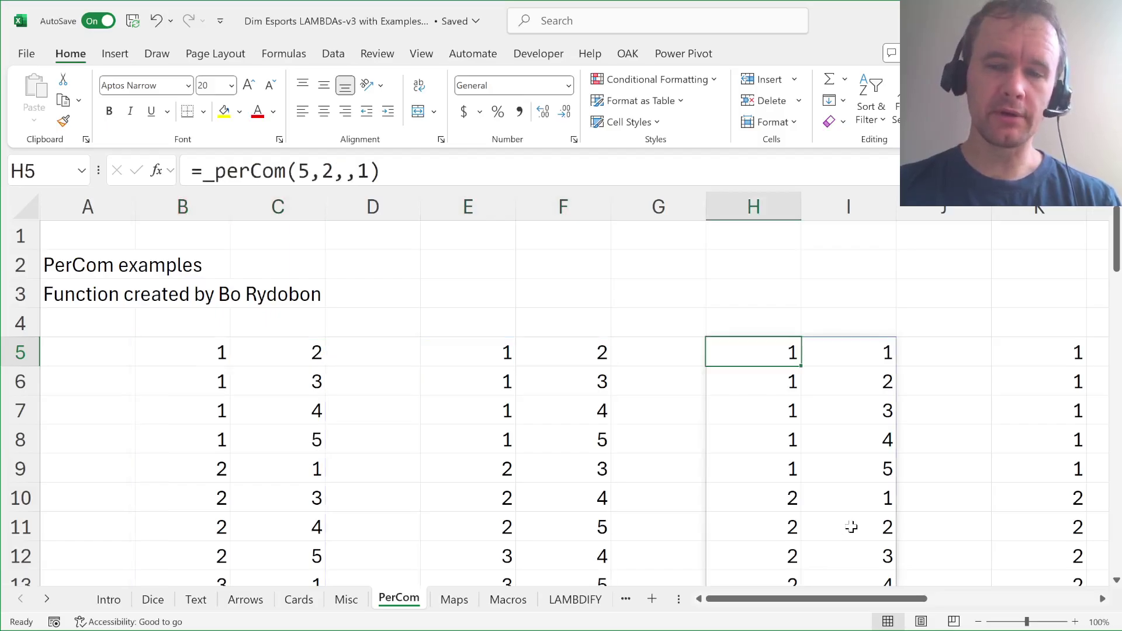
{"action": "key", "text": "ctrl+Right"}
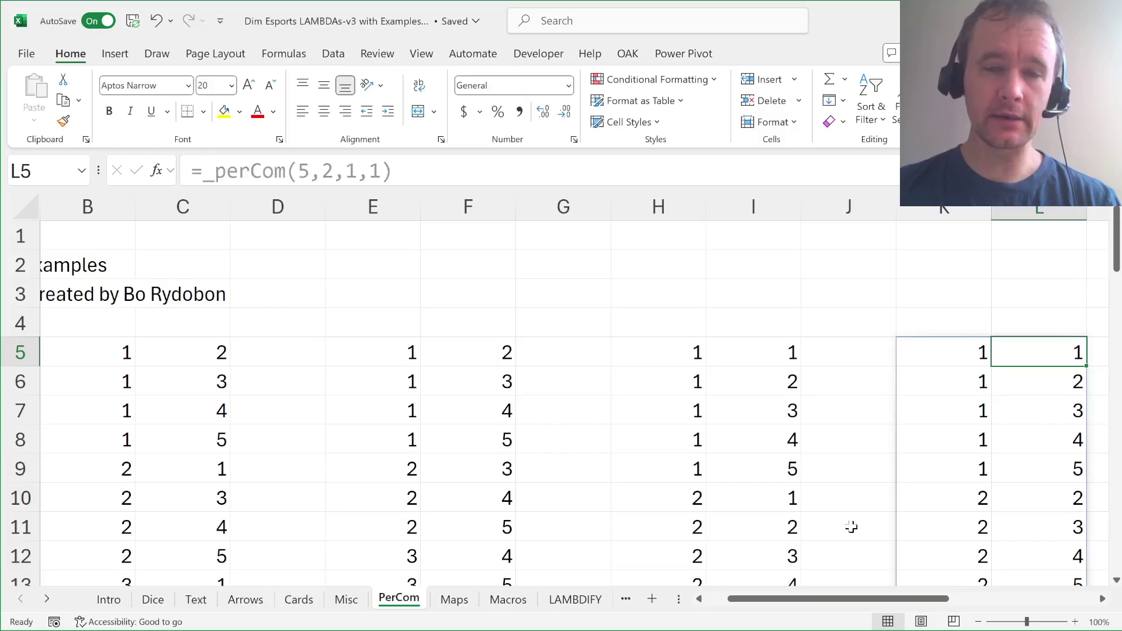
{"action": "key", "text": "Right"}
{"action": "key", "text": "Right"}
{"action": "key", "text": "Right"}
{"action": "key", "text": "Right"}
{"action": "key", "text": "Right"}
{"action": "key", "text": "Right"}
{"action": "key", "text": "Right"}
{"action": "key", "text": "Right"}
{"action": "key", "text": "Right"}
{"action": "key", "text": "Right"}
{"action": "key", "text": "Right"}
{"action": "key", "text": "Right"}
{"action": "key", "text": "Right"}
{"action": "key", "text": "Right"}
{"action": "key", "text": "Right"}
{"action": "key", "text": "Right"}
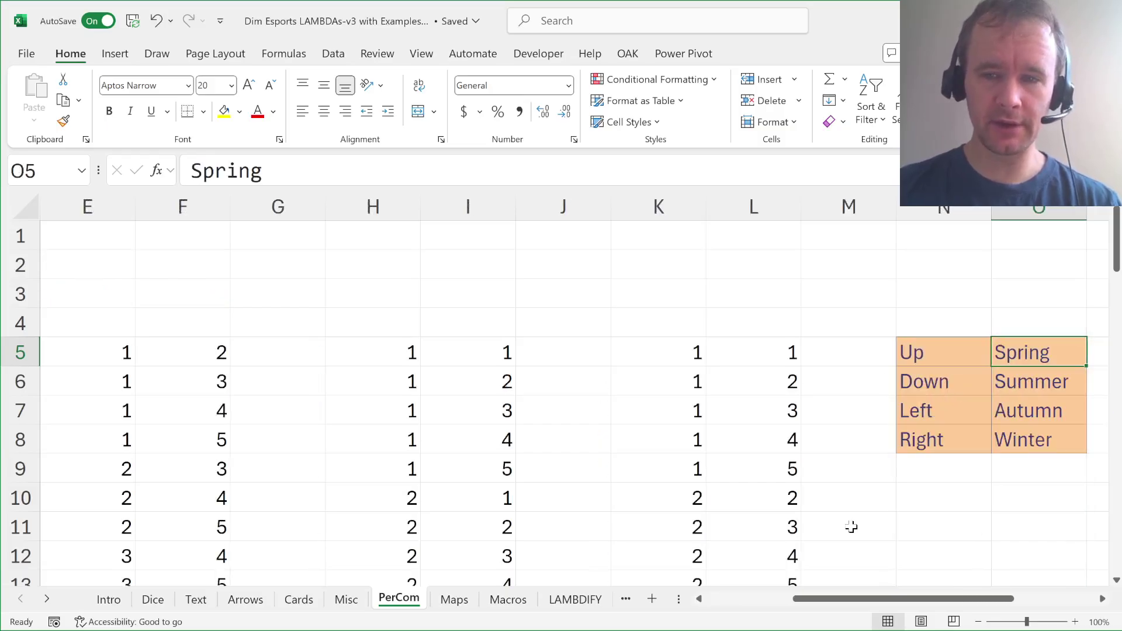
{"action": "key", "text": "ctrl+Left"}
Try the formula =_perCom(10,2,1,1) in the empty cell U5 beside the season results.
{"action": "key", "text": "Right"}
{"action": "key", "text": "Right"}
{"action": "key", "text": "Right"}
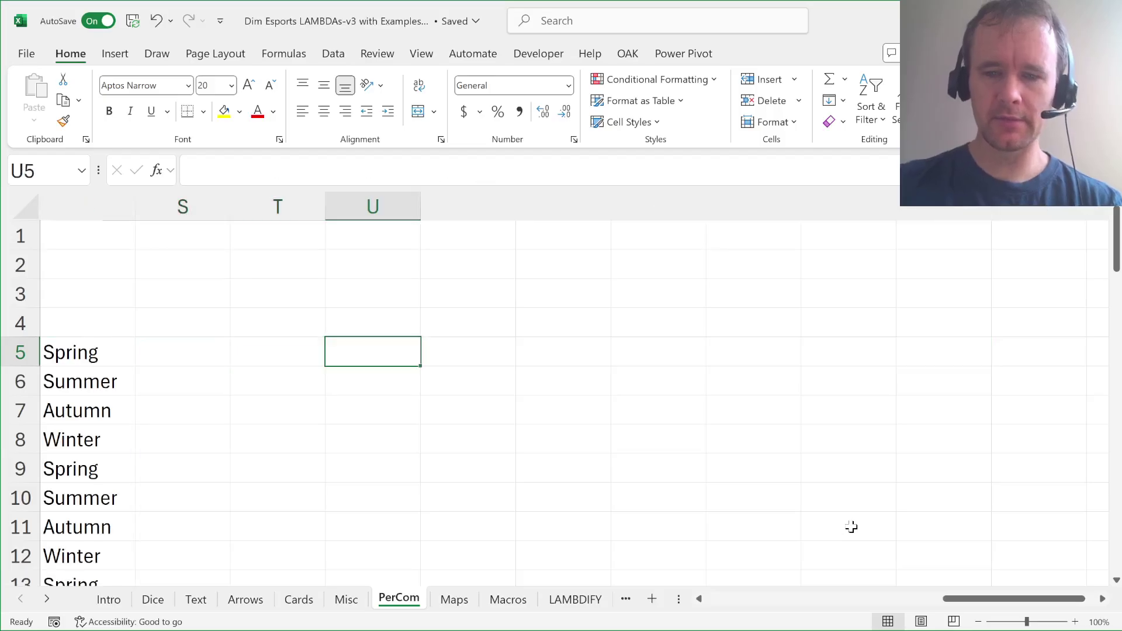
{"action": "type", "text": "=perc"}
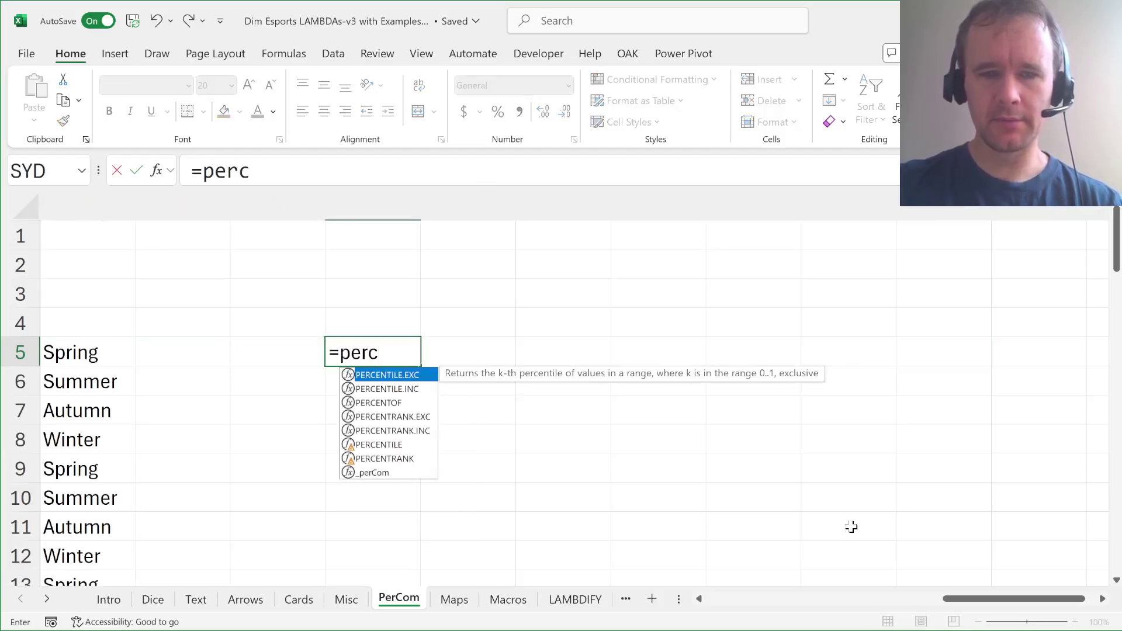
{"action": "type", "text": "om"}
{"action": "key", "text": "Tab"}
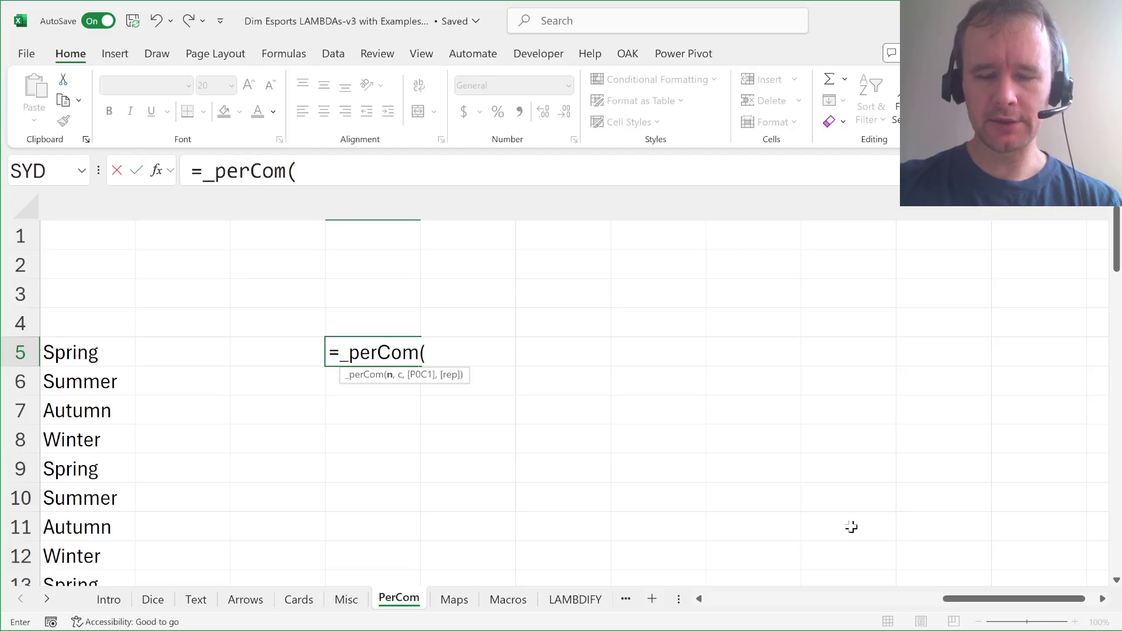
{"action": "type", "text": "10,"}
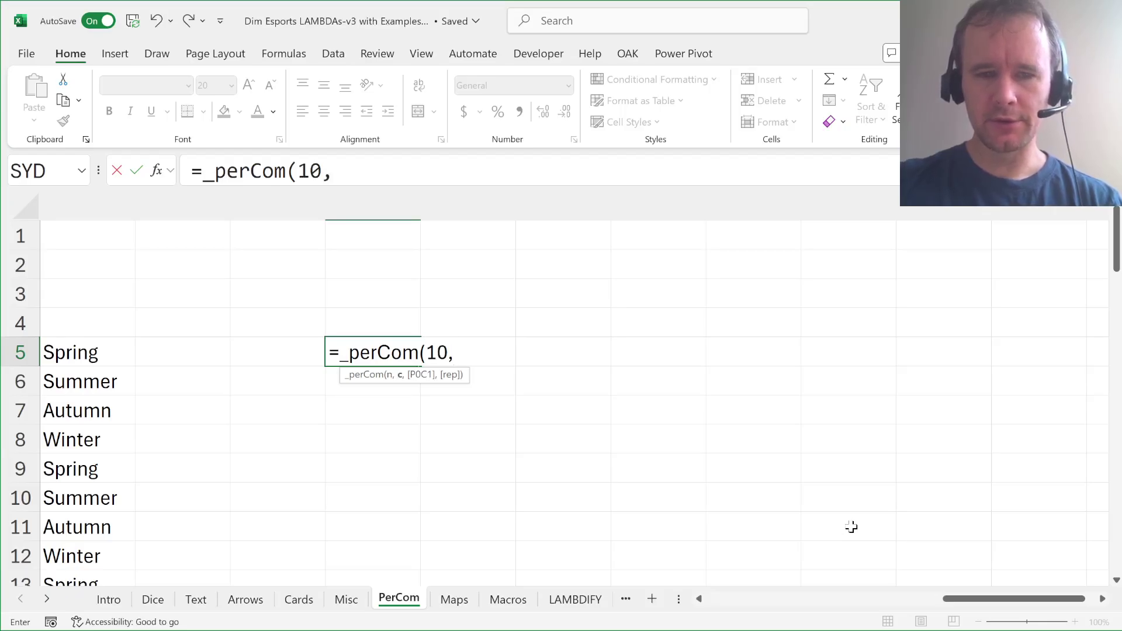
{"action": "type", "text": "2,,1)"}
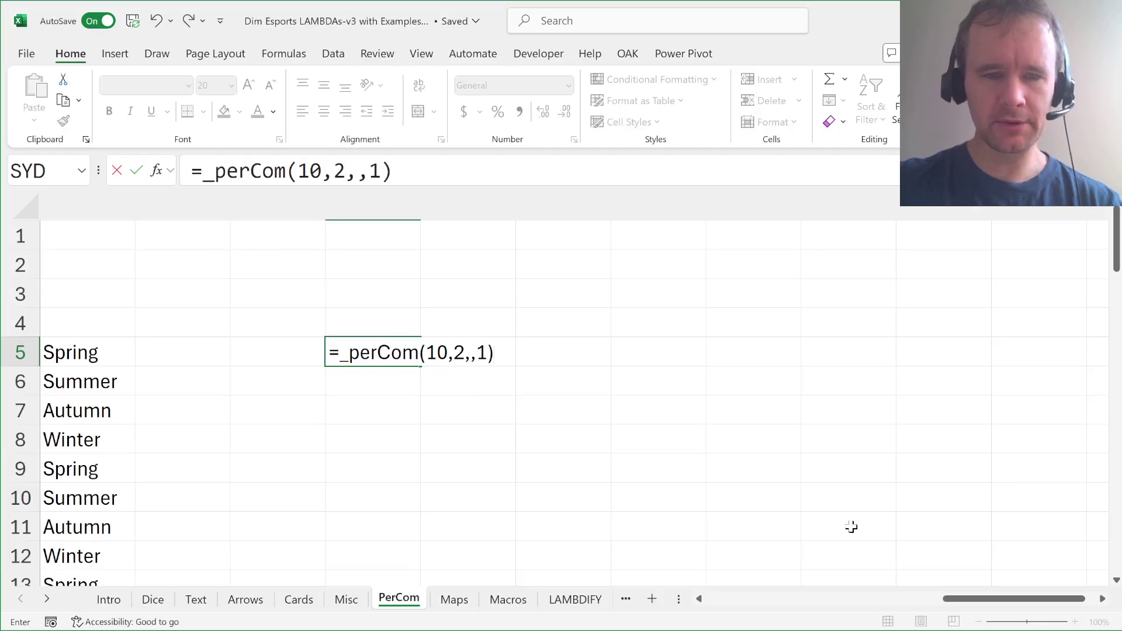
{"action": "key", "text": "BackSpace"}
{"action": "key", "text": "BackSpace"}
{"action": "key", "text": "BackSpace"}
{"action": "type", "text": "1,1)"}
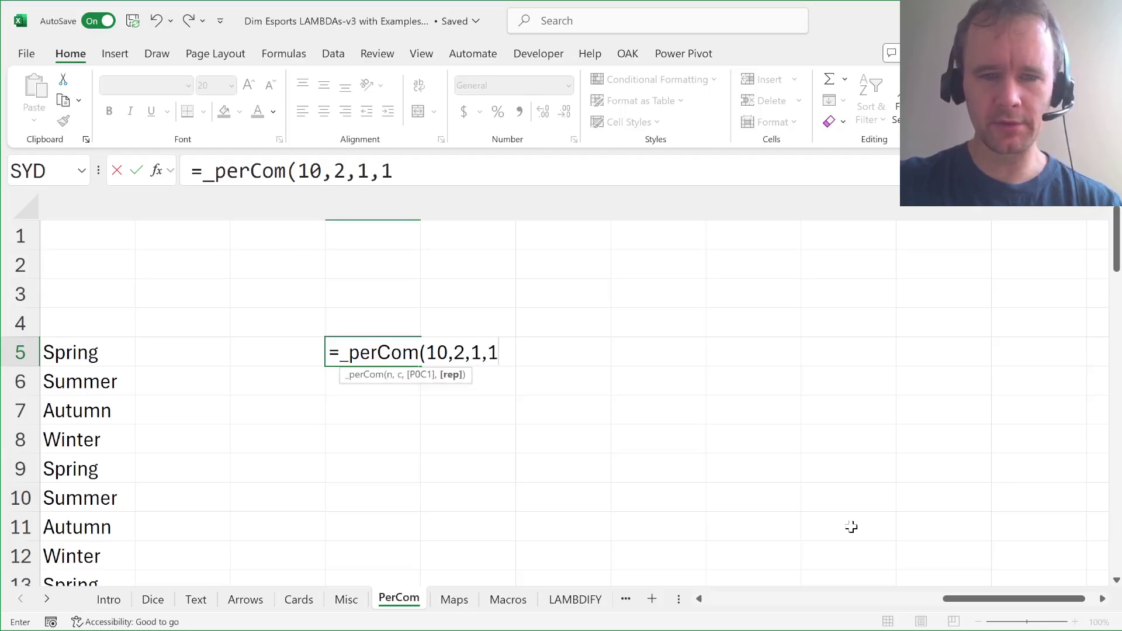
{"action": "key", "text": "ctrl+Return"}
{"action": "key", "text": "Return"}
Check the trial results for pairs starting with 1, selecting the tenth pair in U14:V14.
{"action": "key", "text": "Up"}
{"action": "key", "text": "Down"}
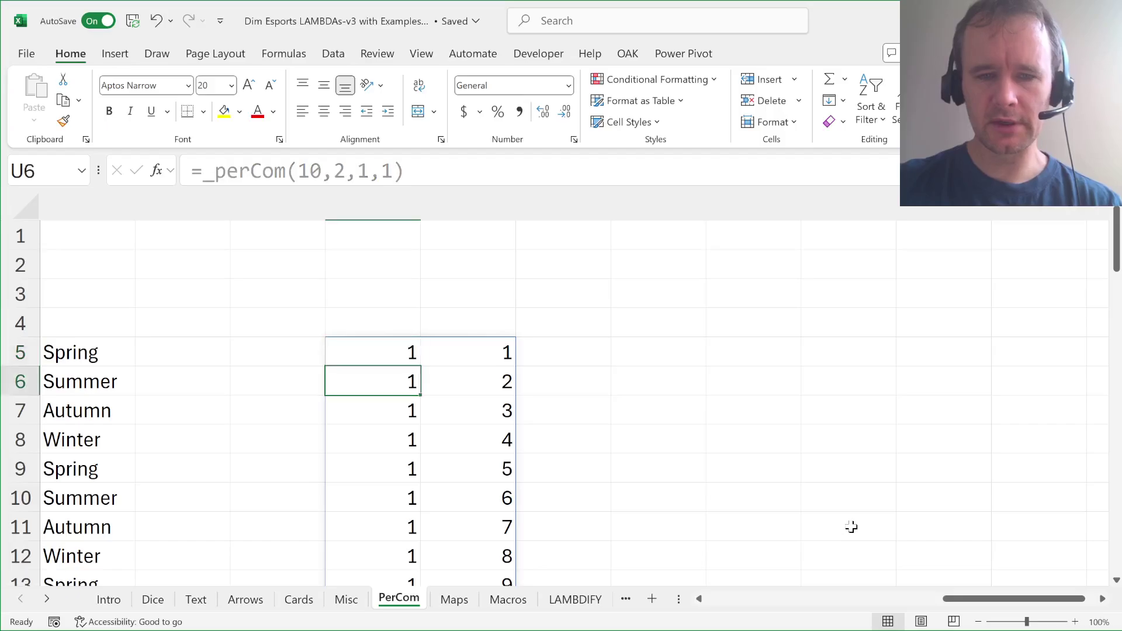
{"action": "key", "text": "Down"}
{"action": "key", "text": "Down"}
{"action": "key", "text": "Down"}
{"action": "key", "text": "Down"}
{"action": "key", "text": "Down"}
{"action": "key", "text": "Down"}
{"action": "key", "text": "Down"}
{"action": "key", "text": "Down"}
{"action": "key", "text": "shift+Right"}
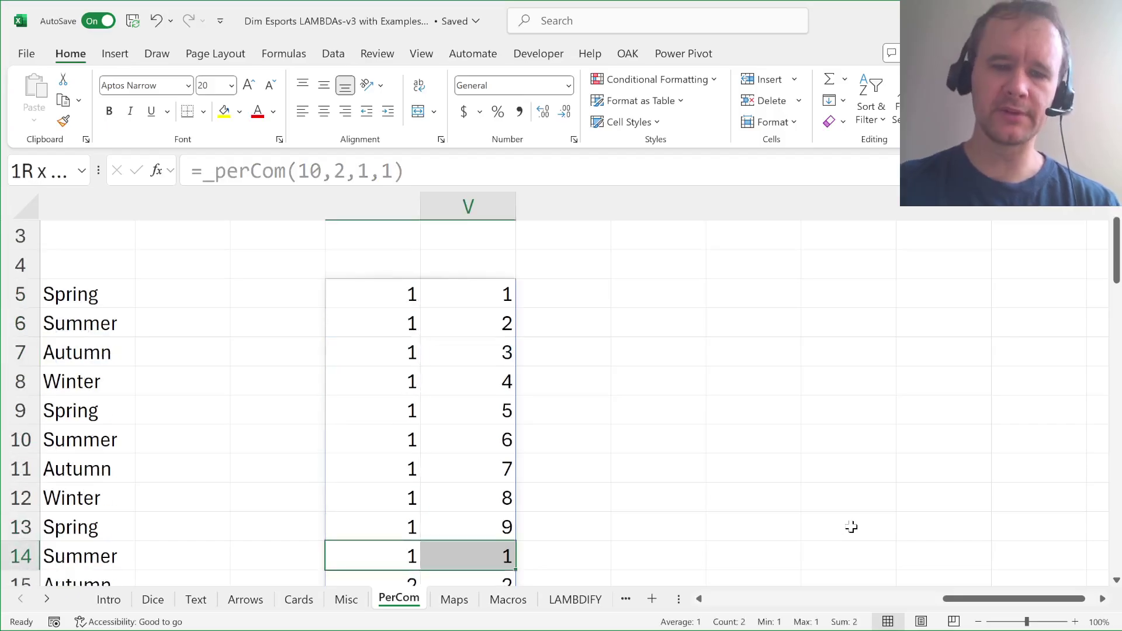
Examine the rest of the trial list down column V to row 39, checking how each block of pairs ends.
{"action": "key", "text": "shift+space"}
{"action": "key", "text": "Right"}
{"action": "key", "text": "Down"}
{"action": "key", "text": "Down"}
{"action": "key", "text": "Down"}
{"action": "key", "text": "Down"}
{"action": "key", "text": "Down"}
{"action": "key", "text": "Down"}
{"action": "key", "text": "Down"}
{"action": "key", "text": "Down"}
{"action": "key", "text": "Down"}
{"action": "key", "text": "Down"}
{"action": "key", "text": "Down"}
{"action": "key", "text": "Down"}
{"action": "key", "text": "Down"}
{"action": "key", "text": "Down"}
{"action": "key", "text": "Down"}
{"action": "key", "text": "Down"}
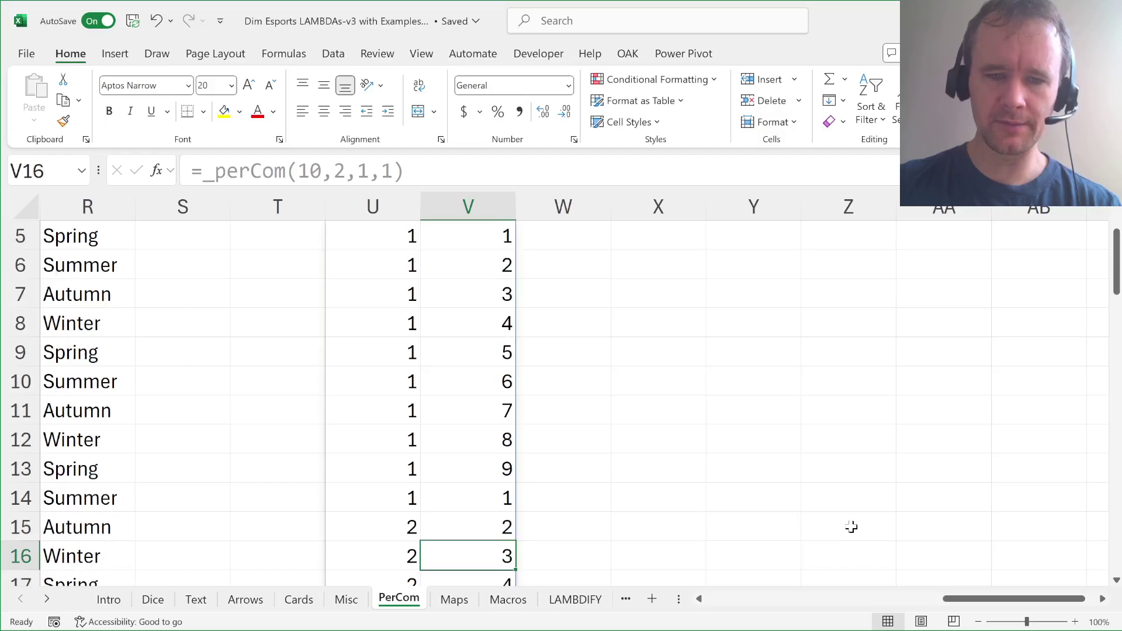
{"action": "key", "text": "Down"}
{"action": "key", "text": "Down"}
{"action": "key", "text": "Down"}
{"action": "key", "text": "Down"}
{"action": "key", "text": "Down"}
{"action": "key", "text": "Down"}
{"action": "key", "text": "Down"}
{"action": "key", "text": "Down"}
{"action": "key", "text": "Down"}
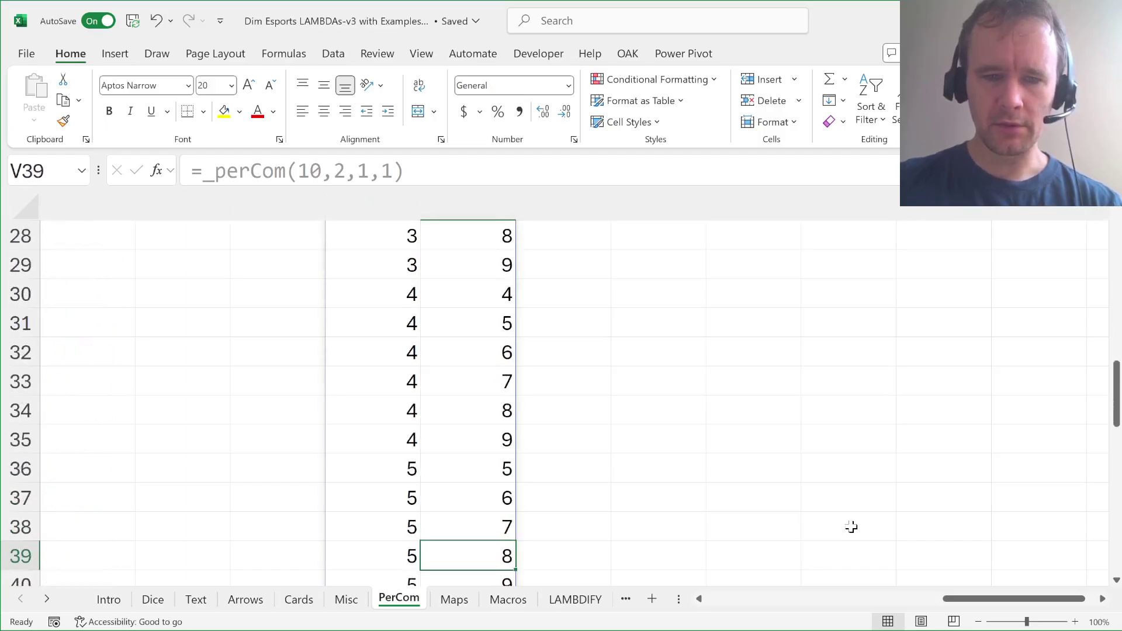
Delete the trial _perCom formula from U5.
{"action": "key", "text": "ctrl+Up"}
{"action": "key", "text": "Left"}
{"action": "key", "text": "shift+Right"}
{"action": "key", "text": "ctrl+shift+Down"}
{"action": "key", "text": "ctrl+Up"}
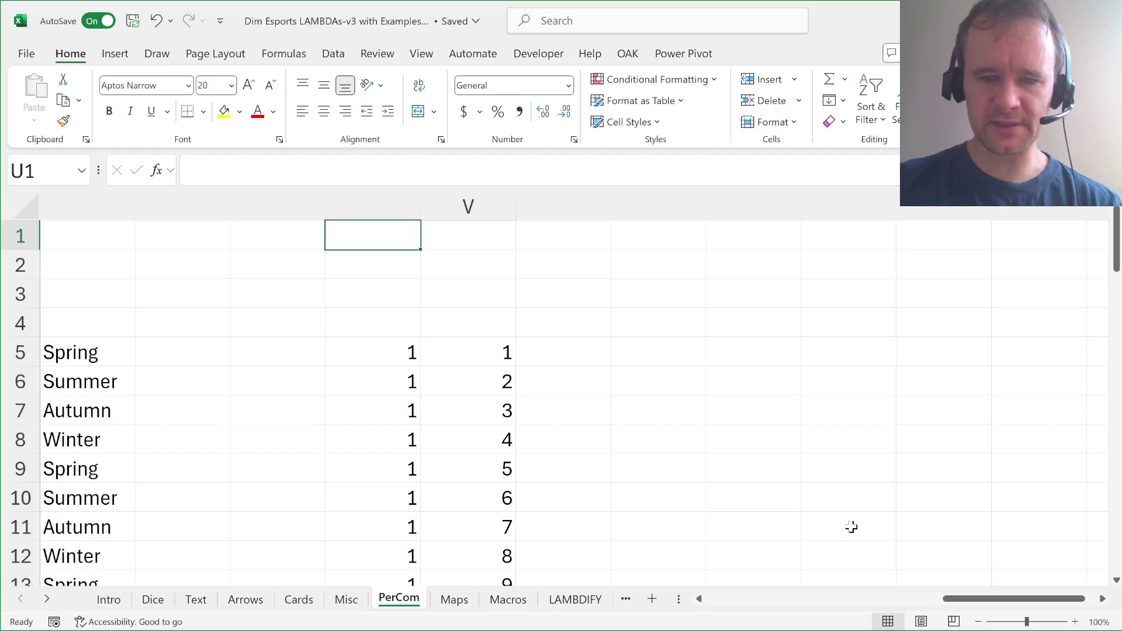
{"action": "key", "text": "ctrl+Down"}
{"action": "key", "text": "Delete"}
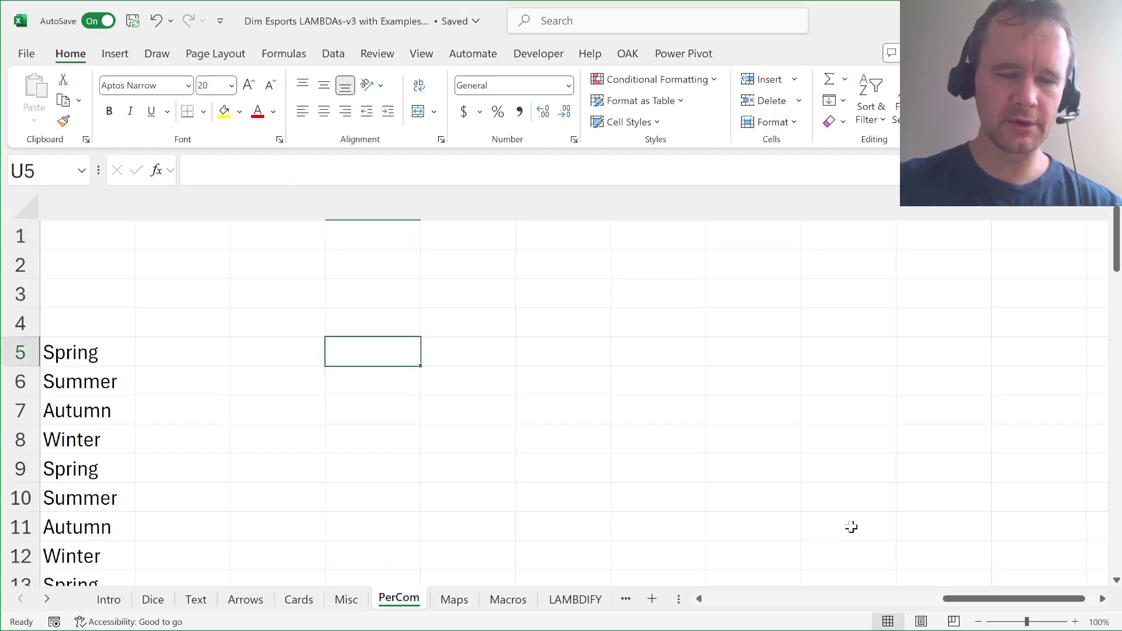
Revisit the _perCom examples along row 5 from B5 and select the combinations-with-repetition formula in K5.
{"action": "key", "text": "ctrl+Left"}
{"action": "key", "text": "ctrl+Left"}
{"action": "key", "text": "ctrl+Left"}
{"action": "key", "text": "ctrl+Left"}
{"action": "key", "text": "ctrl+Left"}
{"action": "key", "text": "ctrl+Left"}
{"action": "key", "text": "ctrl+Left"}
{"action": "key", "text": "ctrl+Left"}
{"action": "key", "text": "ctrl+Left"}
{"action": "key", "text": "ctrl+Left"}
{"action": "key", "text": "ctrl+Left"}
{"action": "key", "text": "ctrl+Left"}
{"action": "key", "text": "Right"}
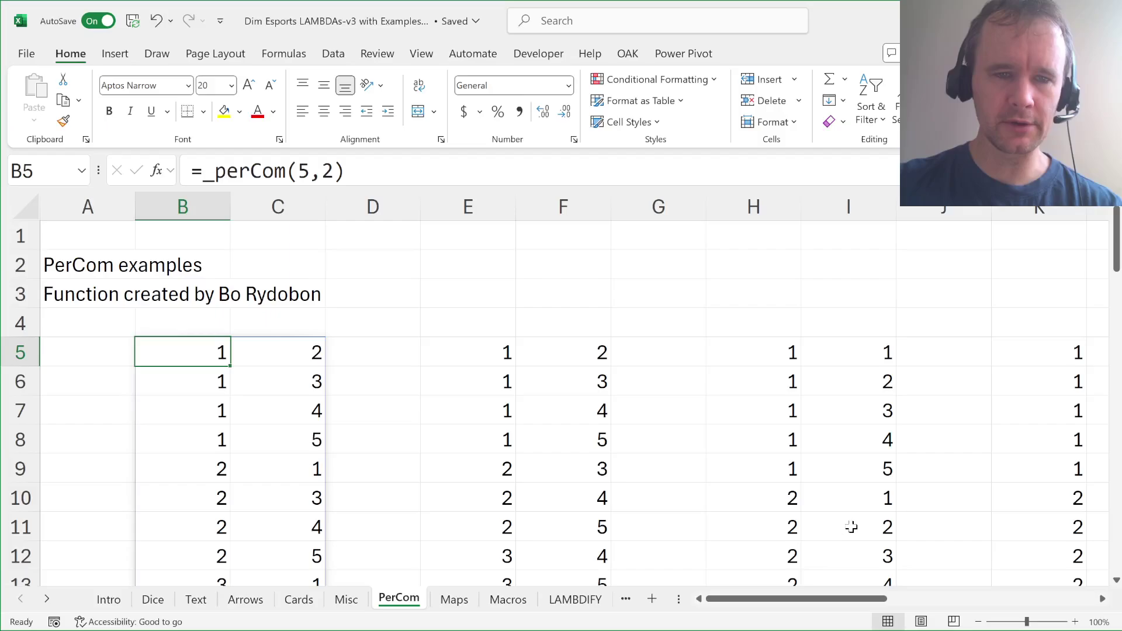
{"action": "key", "text": "ctrl+Right"}
{"action": "key", "text": "ctrl+Right"}
{"action": "key", "text": "ctrl+Right"}
{"action": "key", "text": "ctrl+Right"}
{"action": "key", "text": "ctrl+Right"}
{"action": "key", "text": "ctrl+Right"}
{"action": "key", "text": "ctrl+Right"}
{"action": "key", "text": "ctrl+Right"}
{"action": "key", "text": "ctrl+Right"}
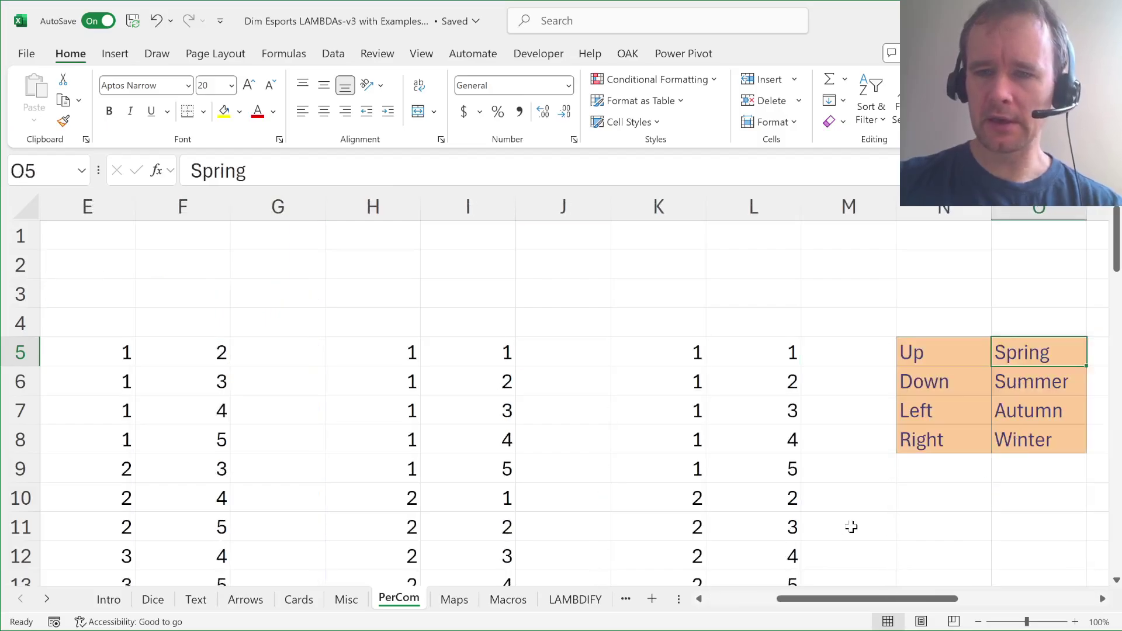
{"action": "key", "text": "ctrl+Left"}
{"action": "key", "text": "ctrl+Left"}
{"action": "key", "text": "Left"}
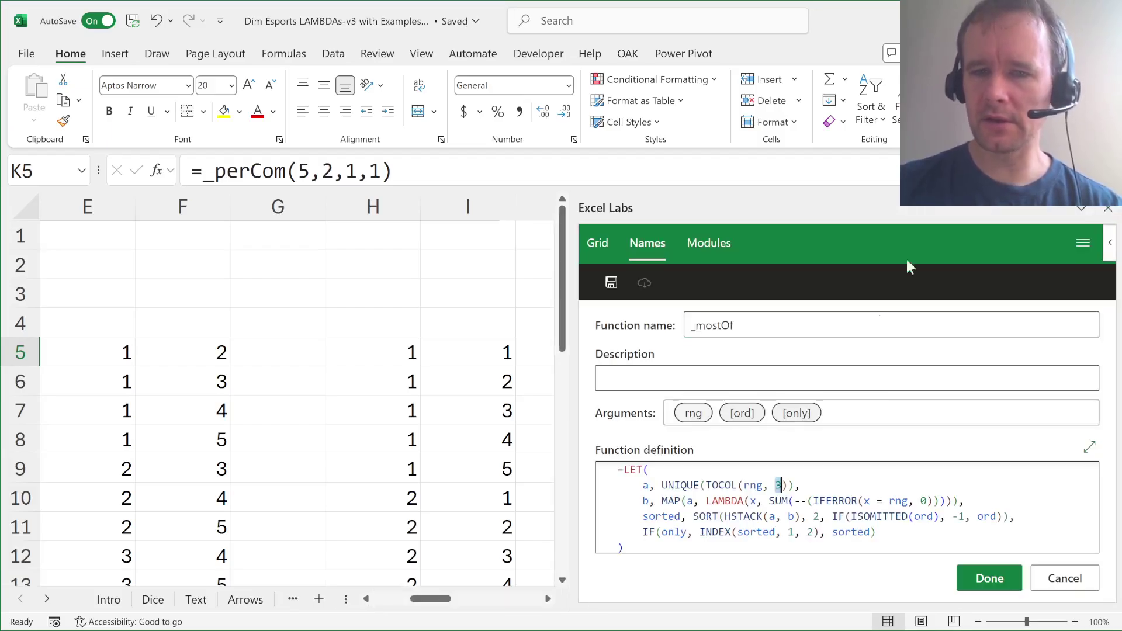
Find _perCom among the workbook's named functions in Excel Labs and open its definition.
{"action": "left_click", "coordinate": [602, 243]}
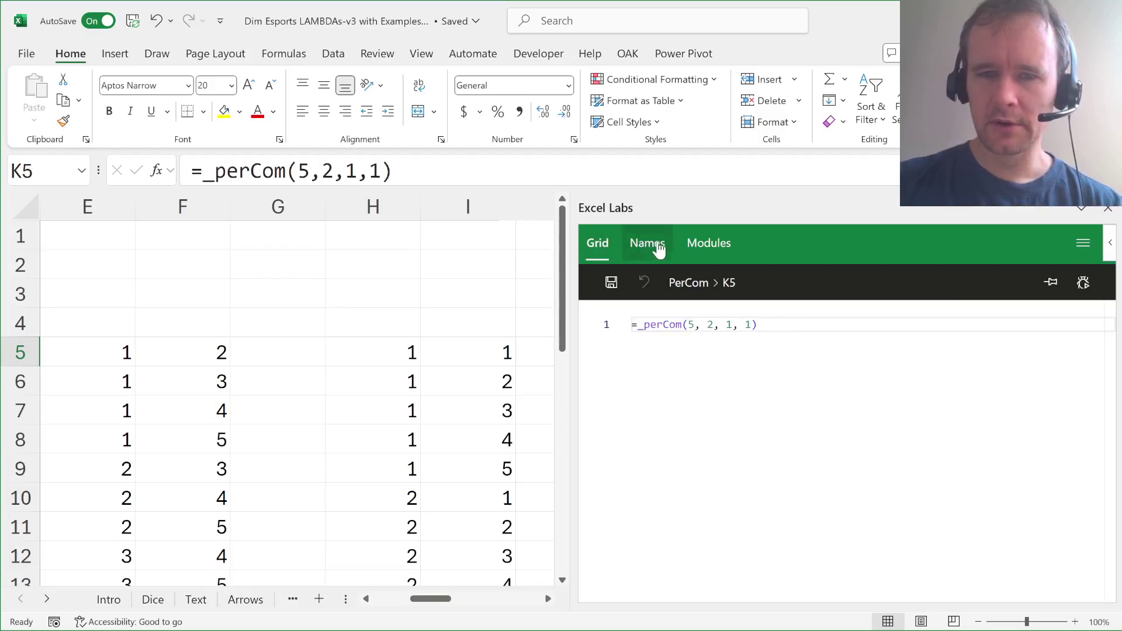
{"action": "left_click", "coordinate": [654, 243]}
{"action": "scroll", "coordinate": [724, 447], "scroll_direction": "down", "scroll_amount": 5}
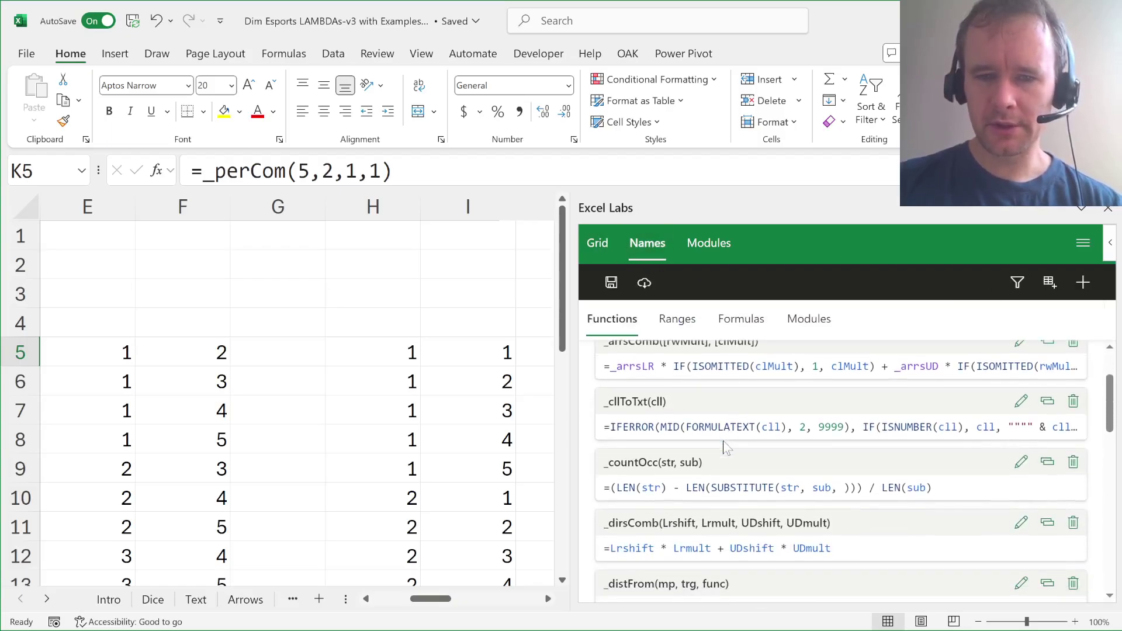
{"action": "scroll", "coordinate": [842, 470], "scroll_direction": "down", "scroll_amount": 7}
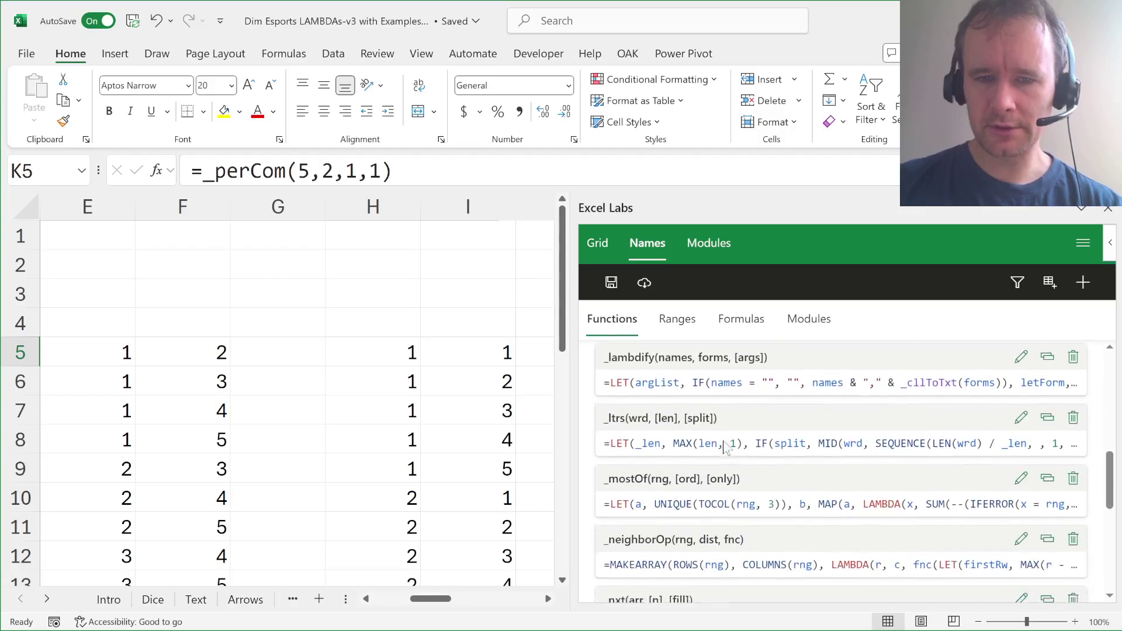
{"action": "scroll", "coordinate": [845, 425], "scroll_direction": "down", "scroll_amount": 2}
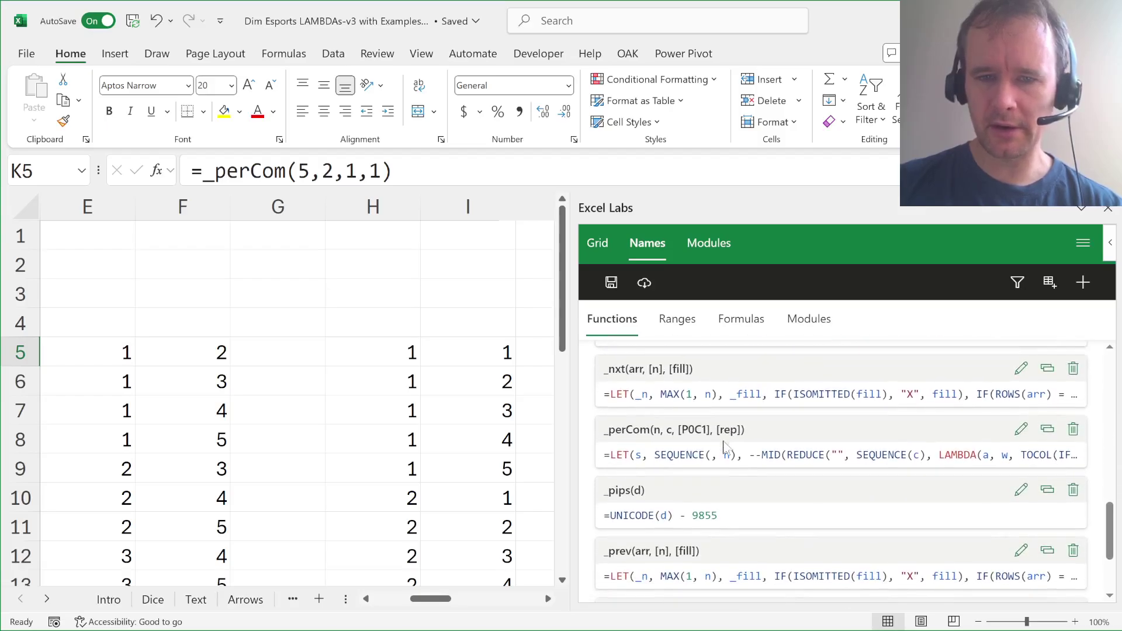
{"action": "left_click", "coordinate": [1020, 431]}
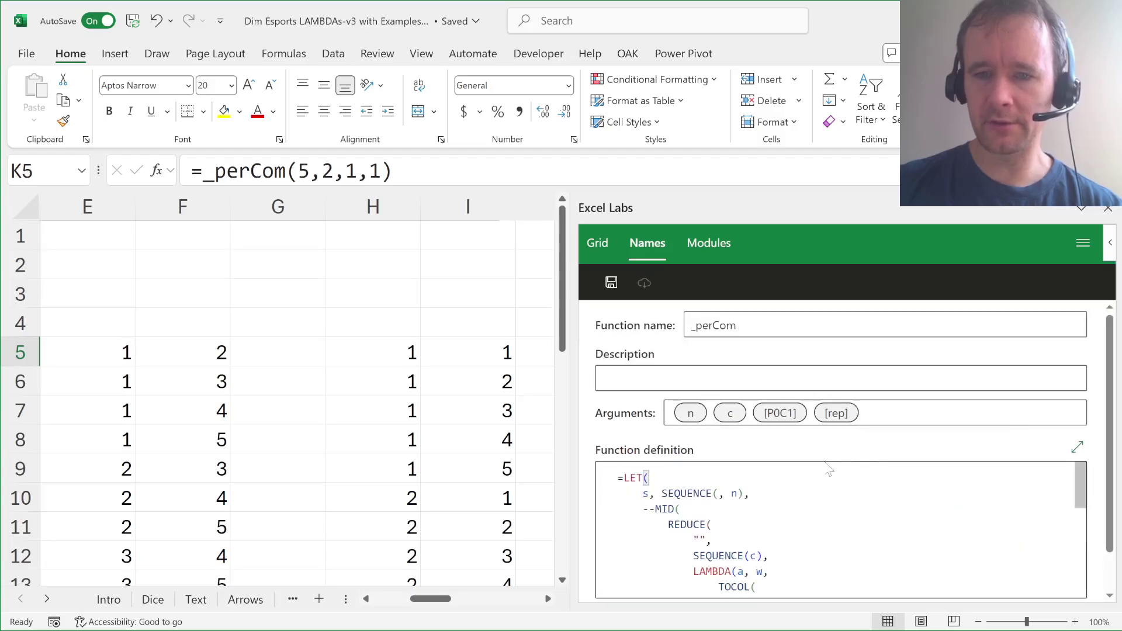
Read the _perCom definition from the opening LET through to the final SEQUENCE, then close Excel Labs.
{"action": "scroll", "coordinate": [840, 530], "scroll_direction": "down", "scroll_amount": 8}
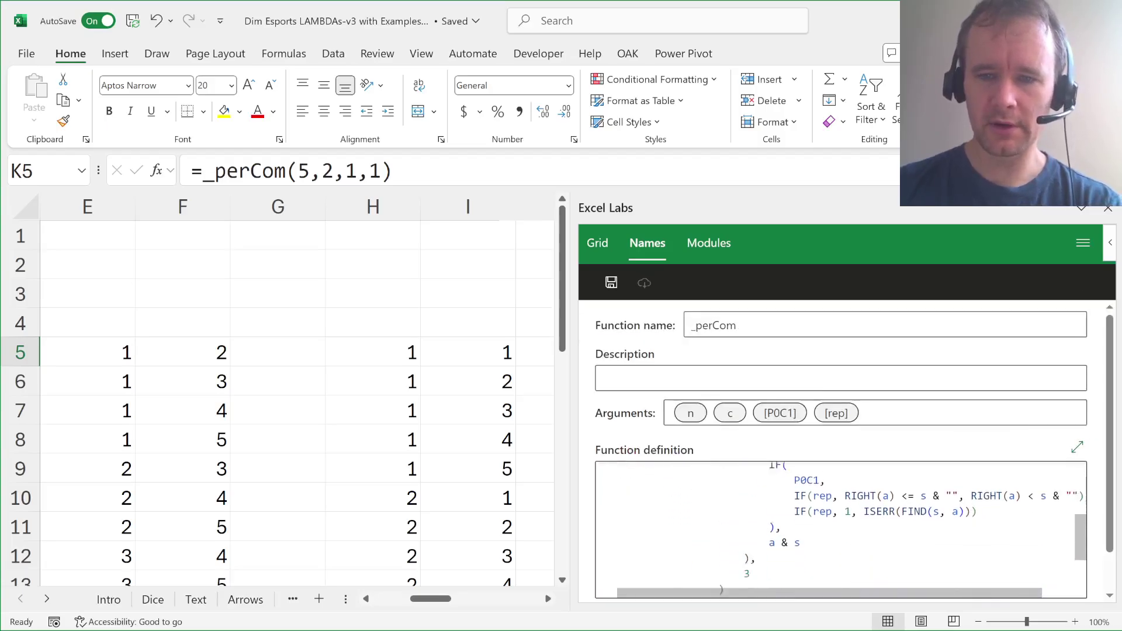
{"action": "scroll", "coordinate": [840, 530], "scroll_direction": "up", "scroll_amount": 6}
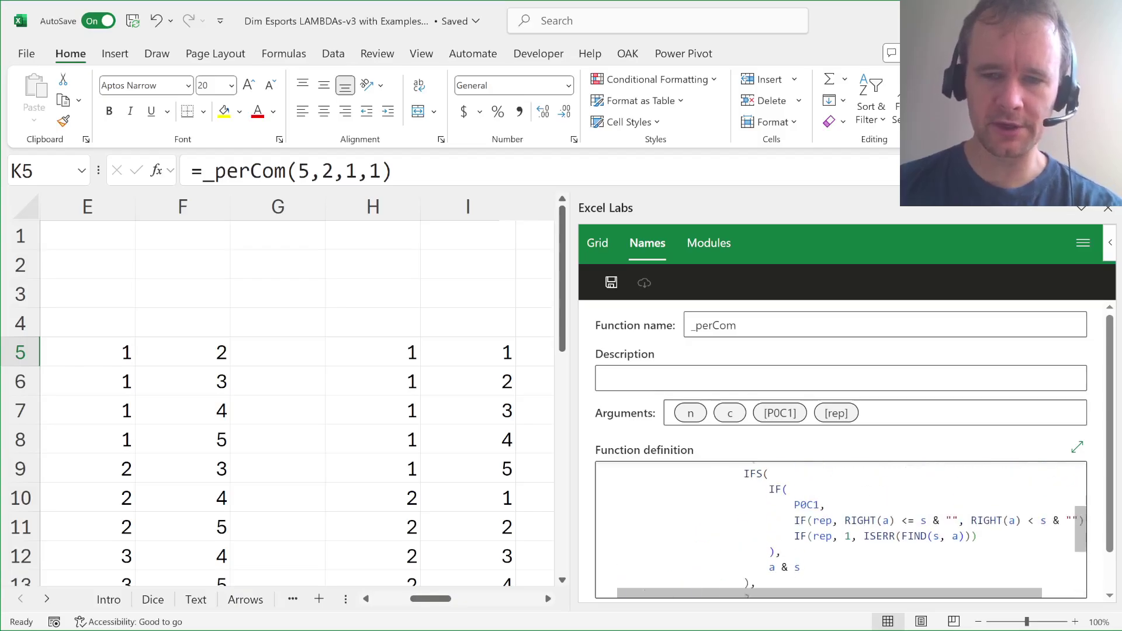
{"action": "scroll", "coordinate": [840, 529], "scroll_direction": "up", "scroll_amount": 3}
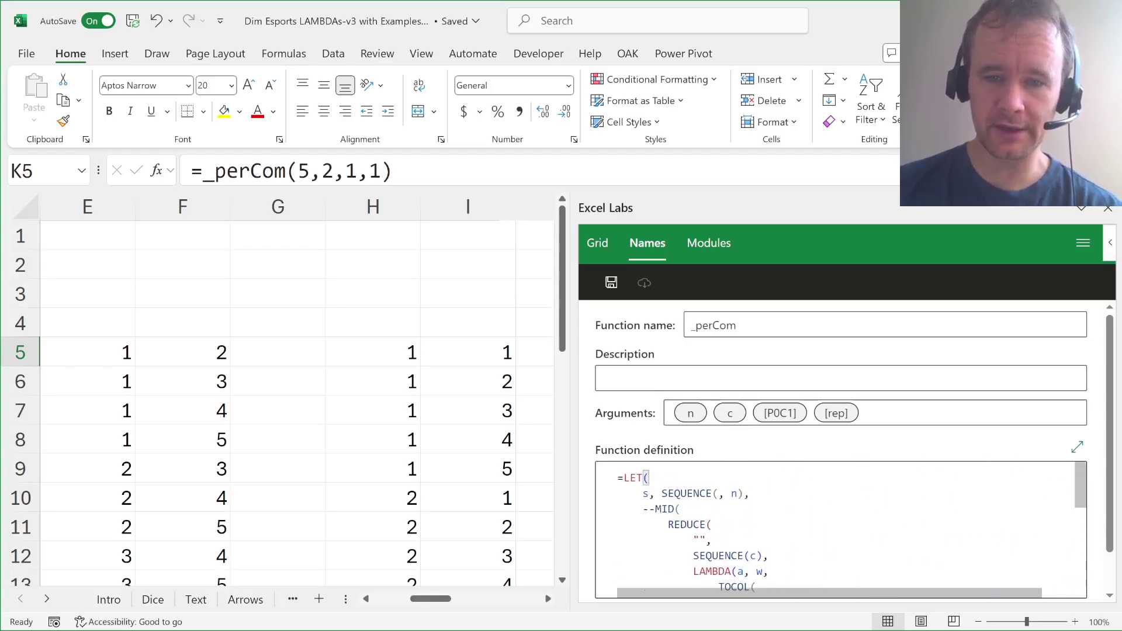
{"action": "scroll", "coordinate": [840, 529], "scroll_direction": "down", "scroll_amount": 5}
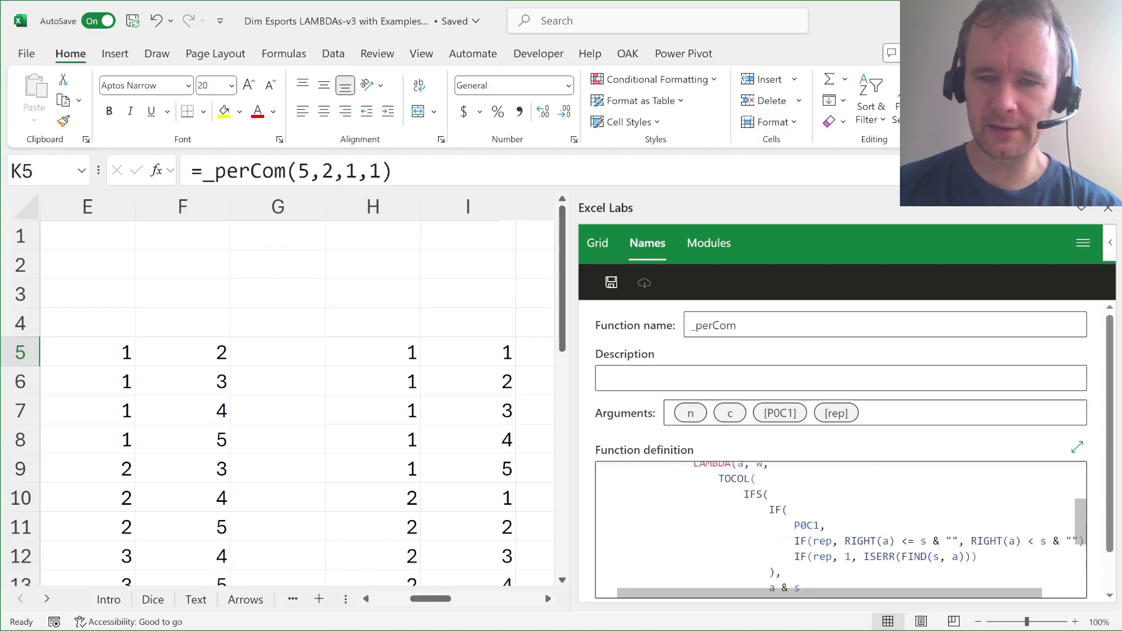
{"action": "scroll", "coordinate": [840, 529], "scroll_direction": "down", "scroll_amount": 5}
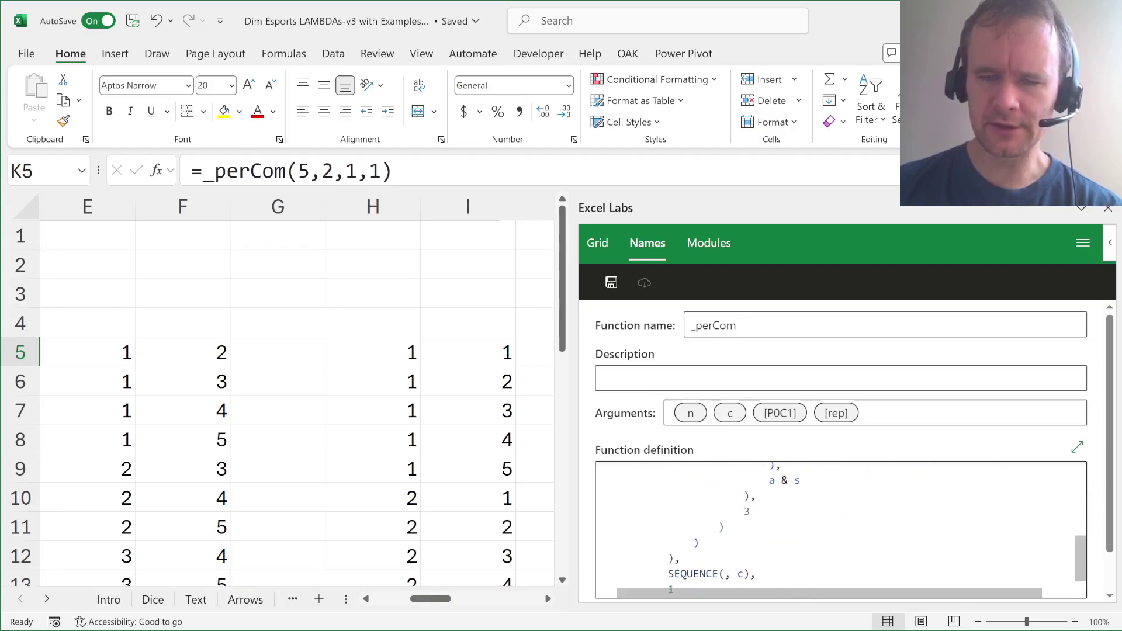
{"action": "scroll", "coordinate": [840, 529], "scroll_direction": "up", "scroll_amount": 10}
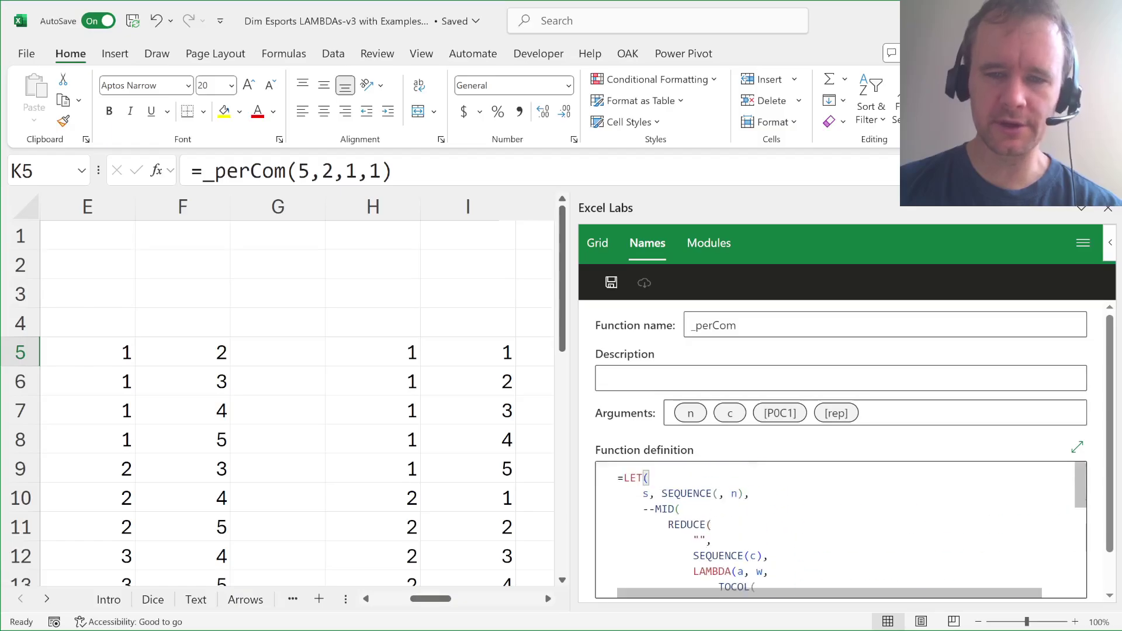
{"action": "left_click", "coordinate": [1108, 211]}
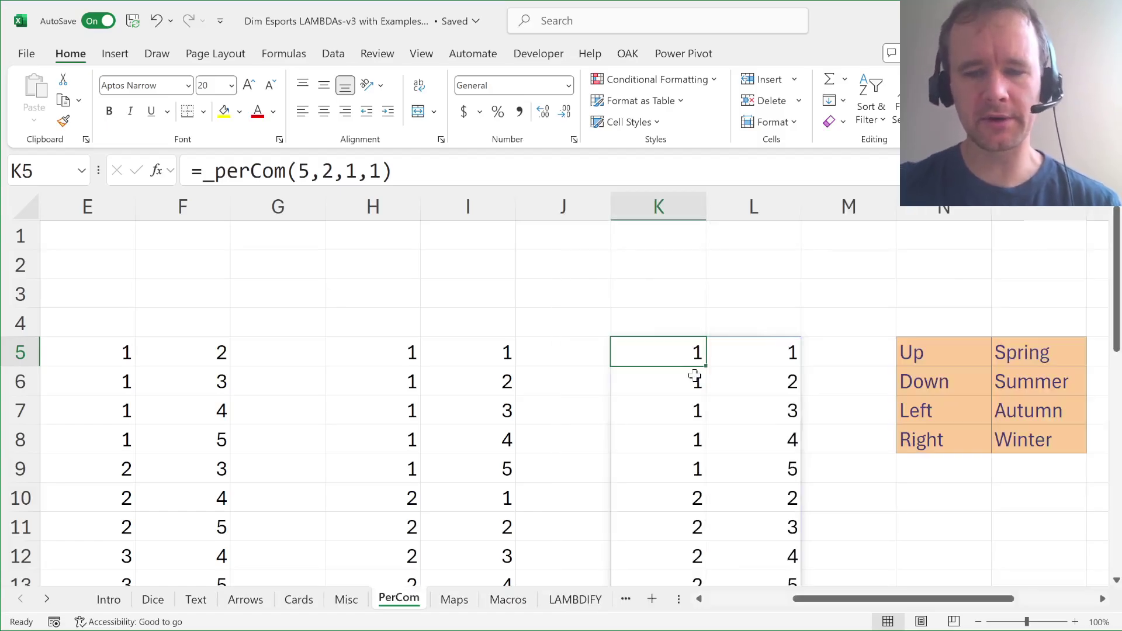
Return to A1 on the PerCom sheet, move on to the Maps sheet and select the letter grid B2:E7.
{"action": "key", "text": "ctrl+Home"}
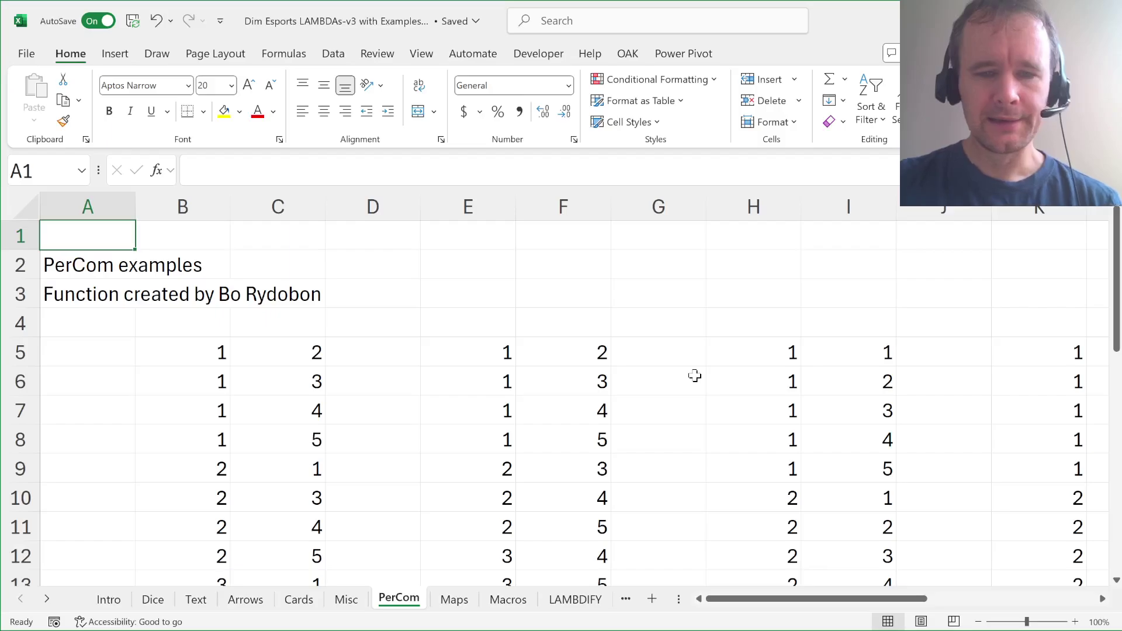
{"action": "key", "text": "ctrl+Page_Down"}
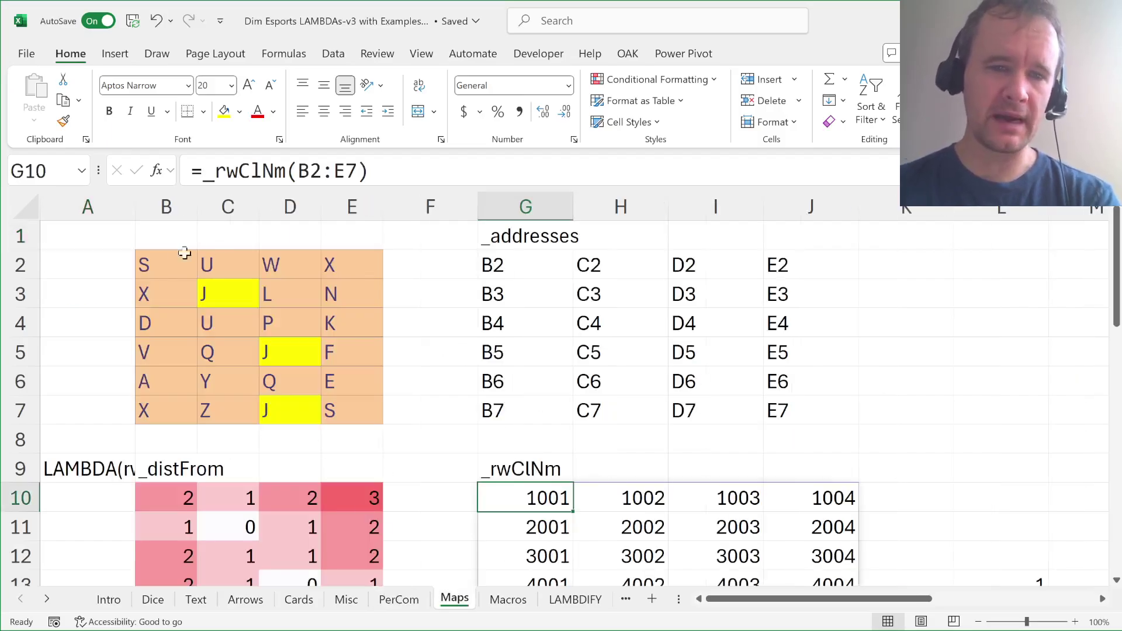
{"action": "left_click", "coordinate": [164, 264]}
{"action": "key", "text": "ctrl+shift+Right"}
{"action": "key", "text": "ctrl+shift+Down"}
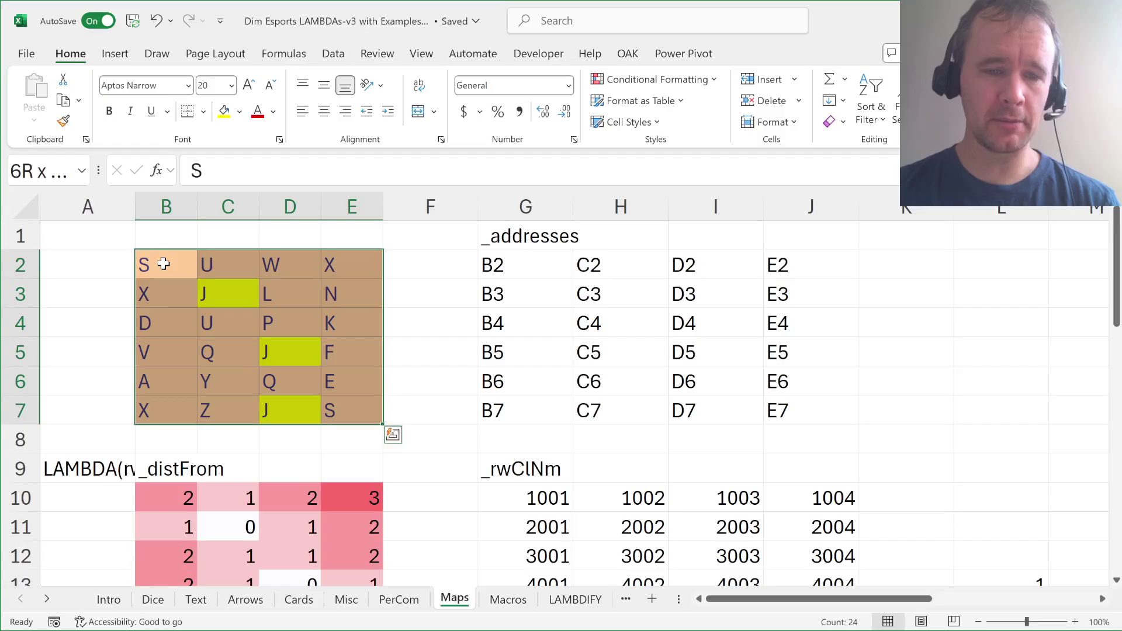
Inspect the range argument of the _addresses formula in G2, leaving the formula as it is.
{"action": "left_click", "coordinate": [504, 262]}
{"action": "left_click", "coordinate": [381, 171]}
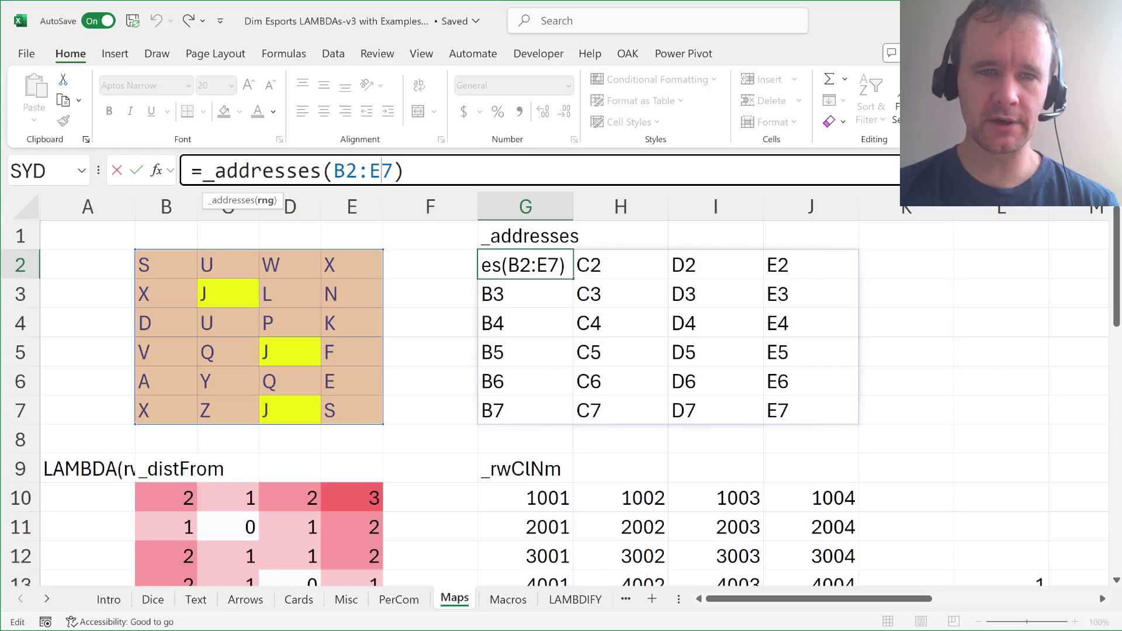
{"action": "key", "text": "Escape"}
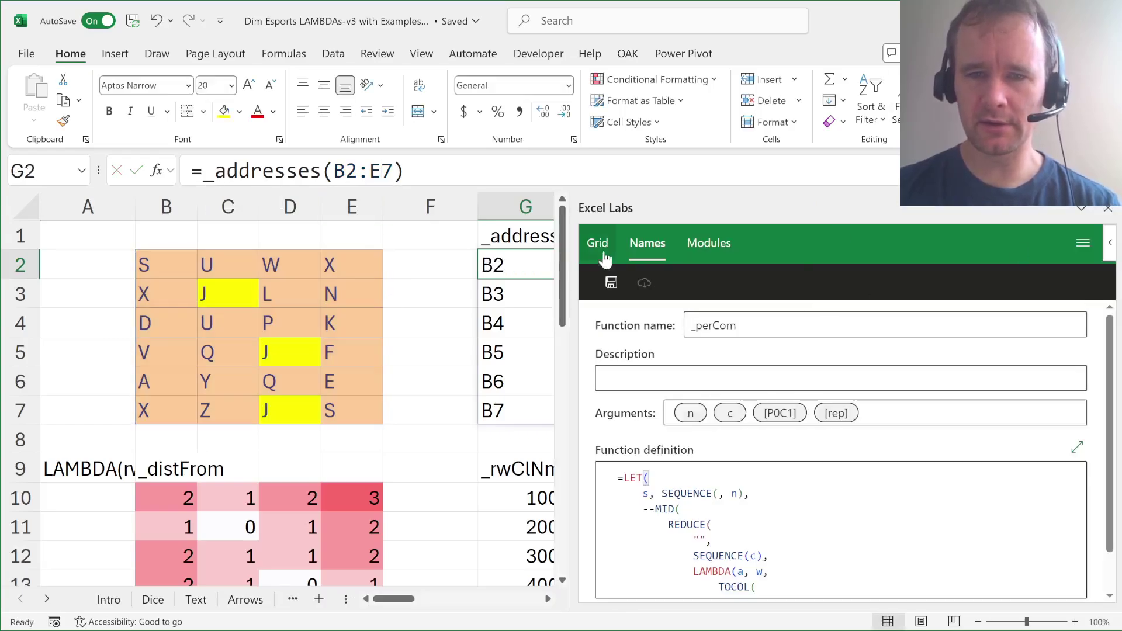
Look up the _addresses definition among the named functions in Excel Labs, then close the add-in.
{"action": "left_click", "coordinate": [597, 242]}
{"action": "left_click", "coordinate": [647, 245]}
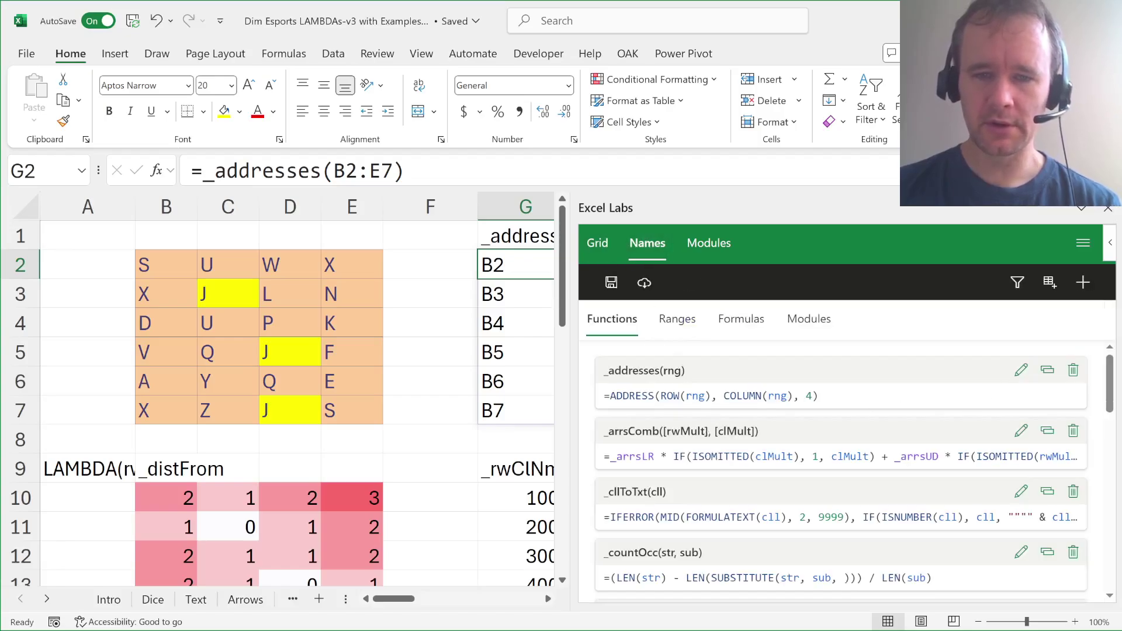
{"action": "left_click_drag", "start_coordinate": [660, 395], "coordinate": [825, 400]}
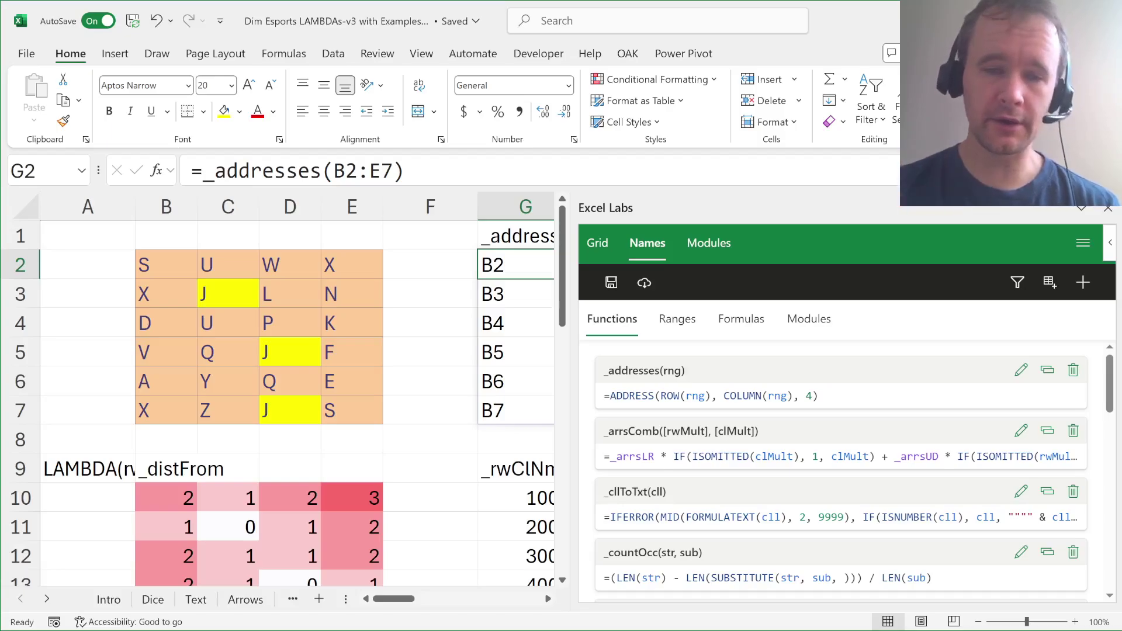
{"action": "left_click", "coordinate": [1108, 211]}
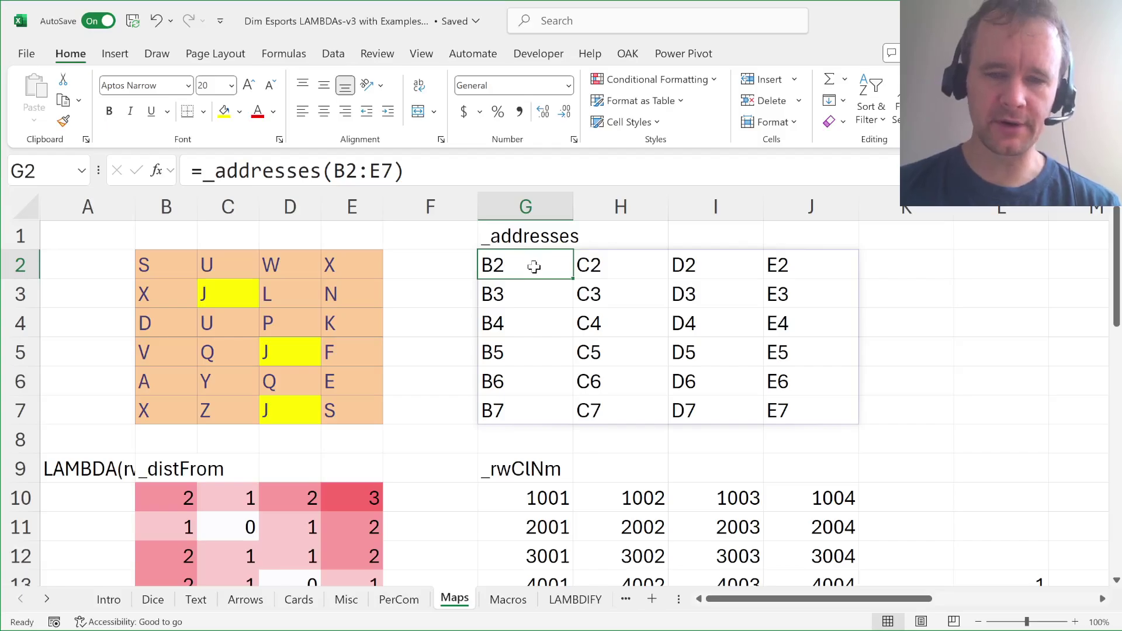
Select the _rwClNm results in G10:J15 and compare them with the letter grid and the addresses above.
{"action": "key", "text": "ctrl+Down"}
{"action": "key", "text": "ctrl+Down"}
{"action": "key", "text": "Down"}
{"action": "key", "text": "ctrl+shift+Right"}
{"action": "key", "text": "ctrl+shift+Down"}
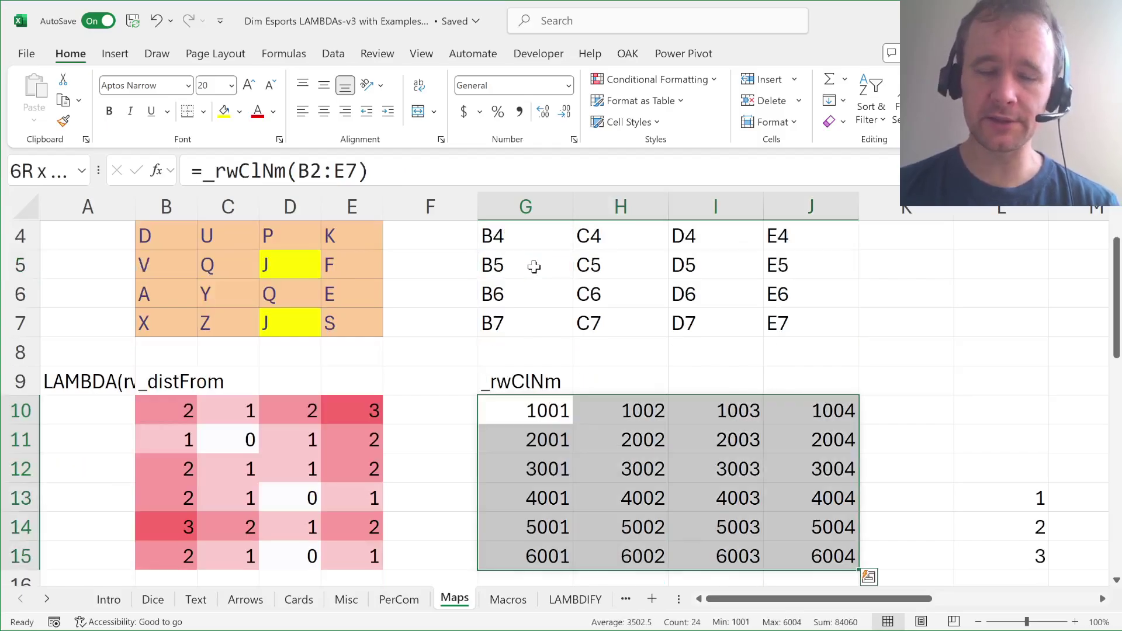
{"action": "scroll", "coordinate": [512, 384], "scroll_direction": "up", "scroll_amount": 1}
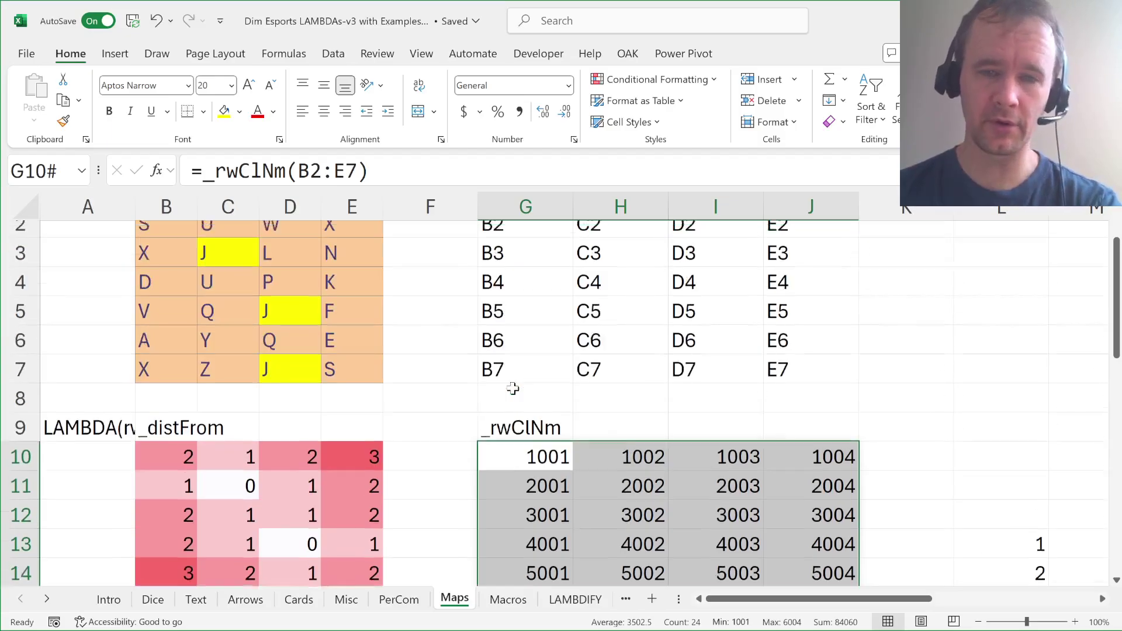
{"action": "scroll", "coordinate": [513, 388], "scroll_direction": "down", "scroll_amount": 1}
{"action": "scroll", "coordinate": [526, 385], "scroll_direction": "down", "scroll_amount": 1}
{"action": "scroll", "coordinate": [544, 362], "scroll_direction": "up", "scroll_amount": 1}
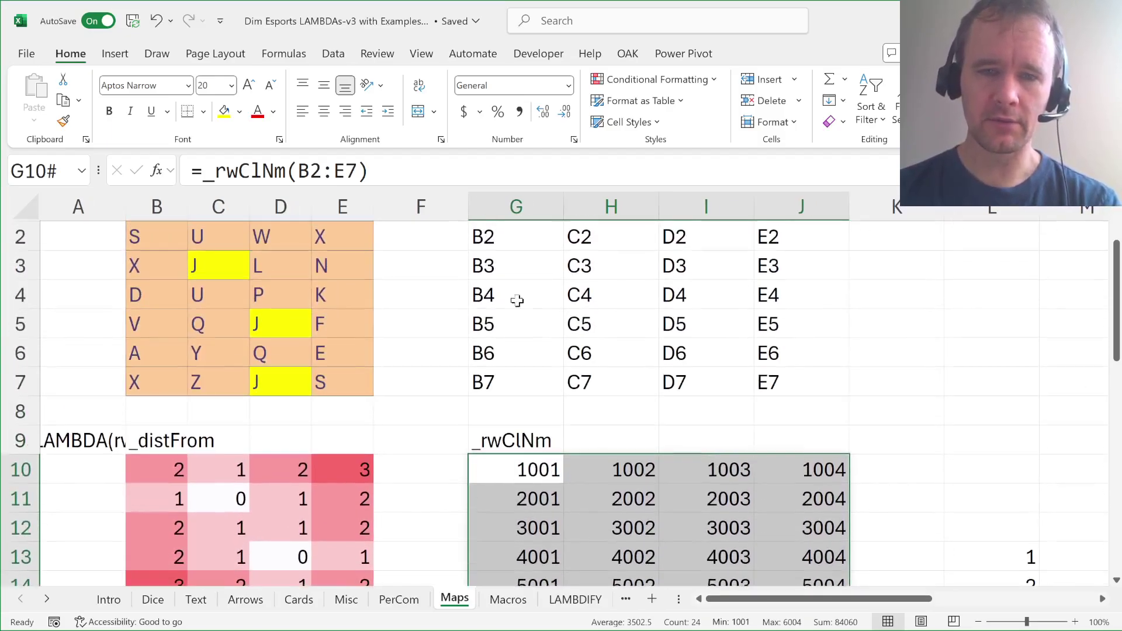
Revisit the _addresses formula in G2, then select the whole _rwClNm spill range from G10.
{"action": "left_click", "coordinate": [490, 235]}
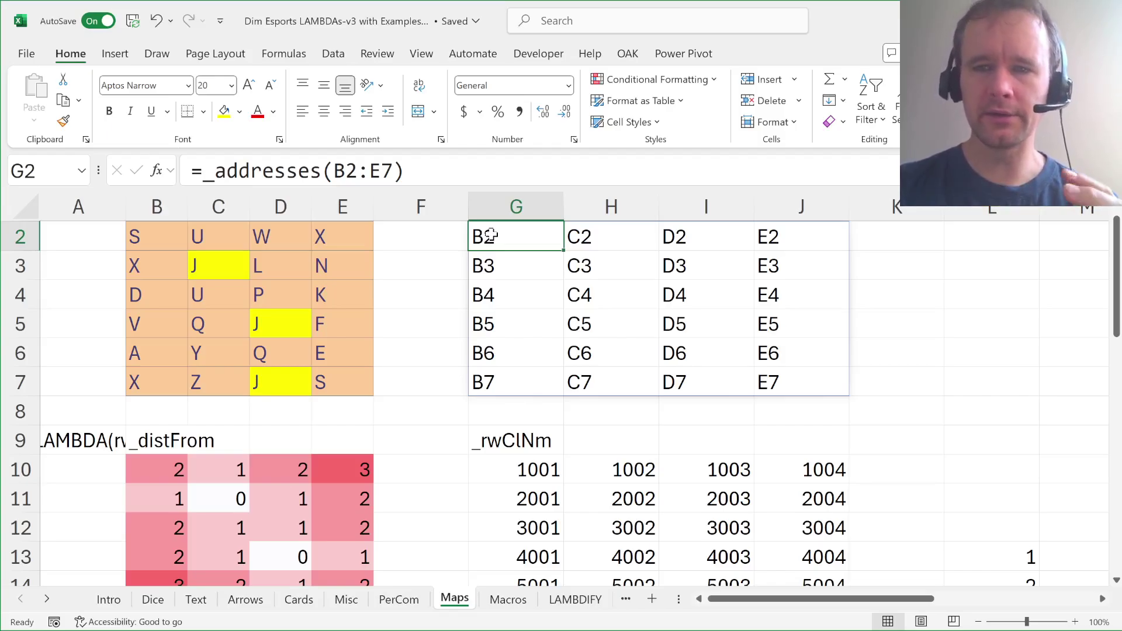
{"action": "scroll", "coordinate": [521, 413], "scroll_direction": "down", "scroll_amount": 2}
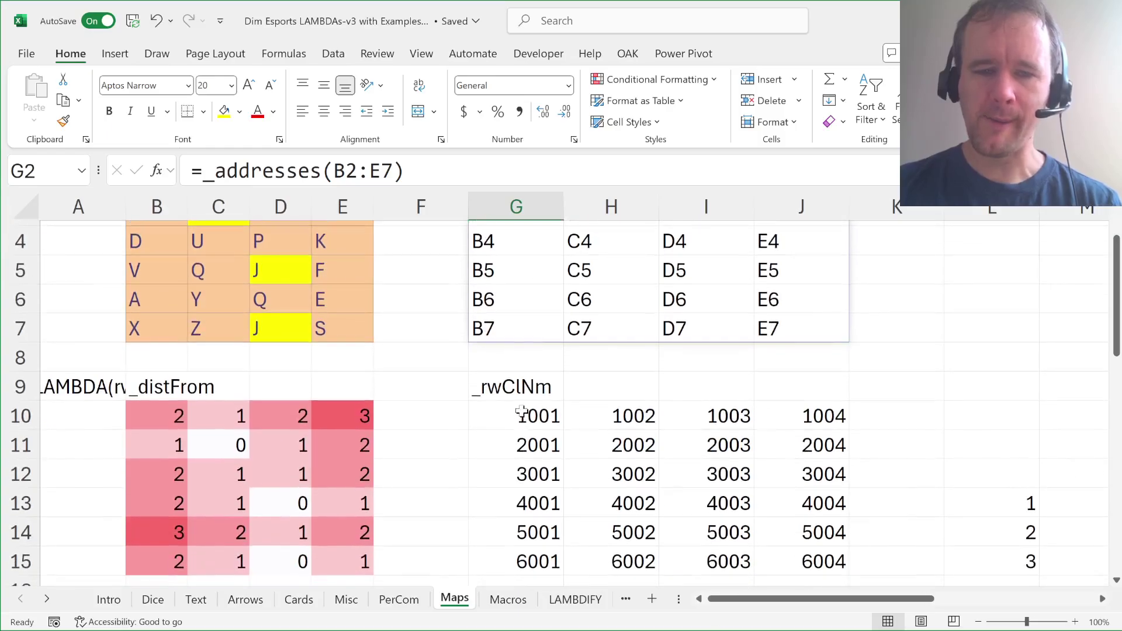
{"action": "left_click", "coordinate": [521, 412]}
{"action": "key", "text": "ctrl+a"}
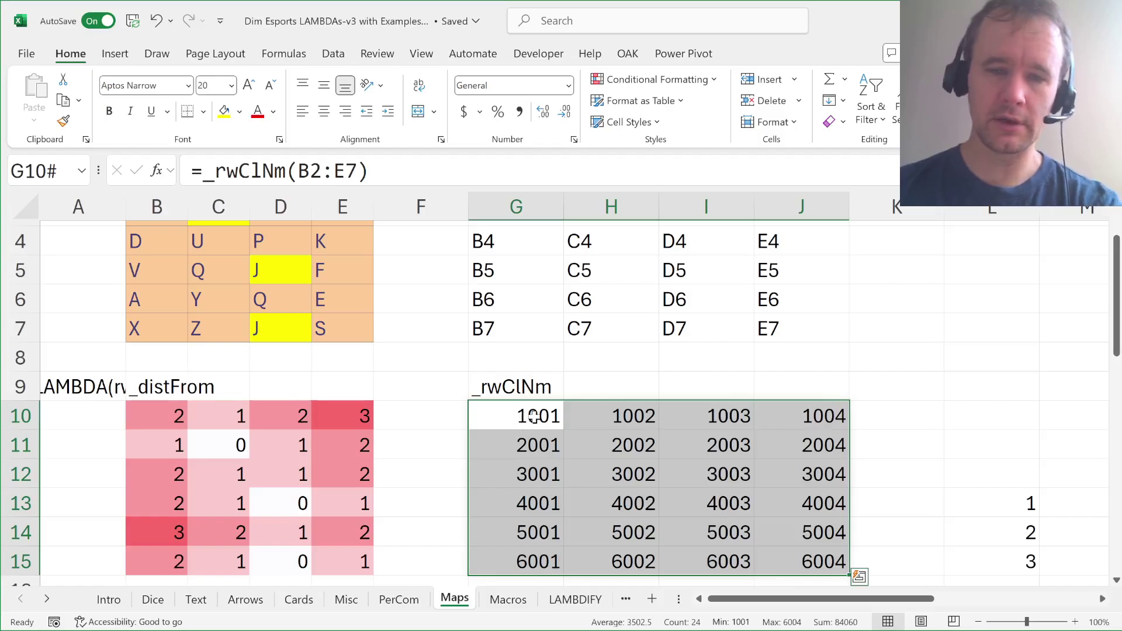
Examine how the _rwClNm numbering runs across rows 10 and 11, including the step beyond the last column into K10.
{"action": "left_click", "coordinate": [533, 416]}
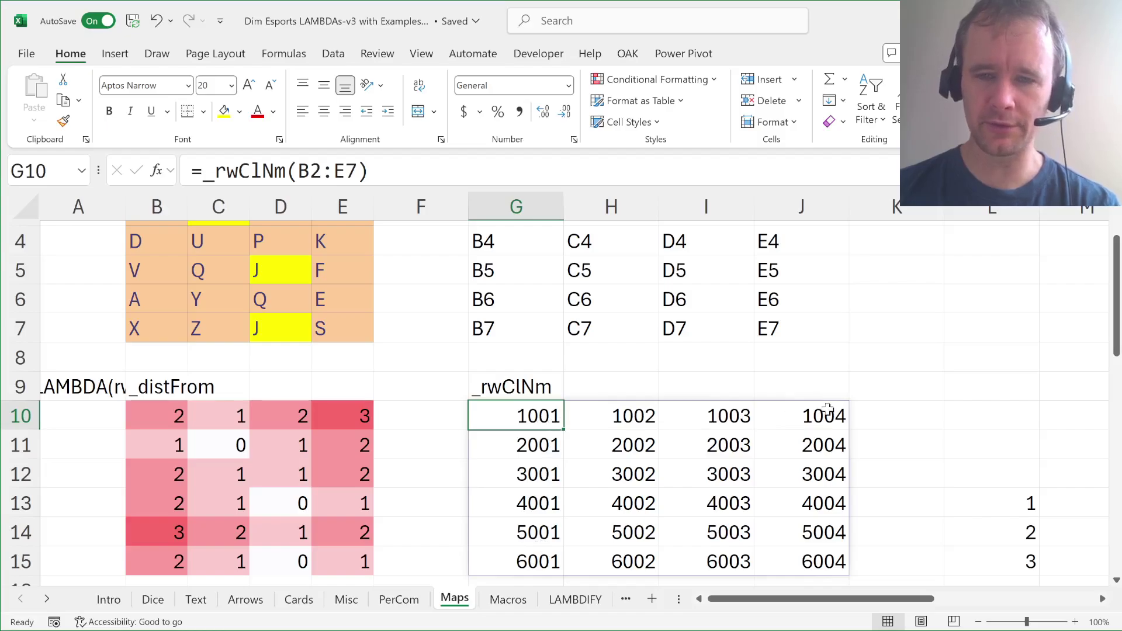
{"action": "left_click_drag", "start_coordinate": [530, 440], "coordinate": [785, 441]}
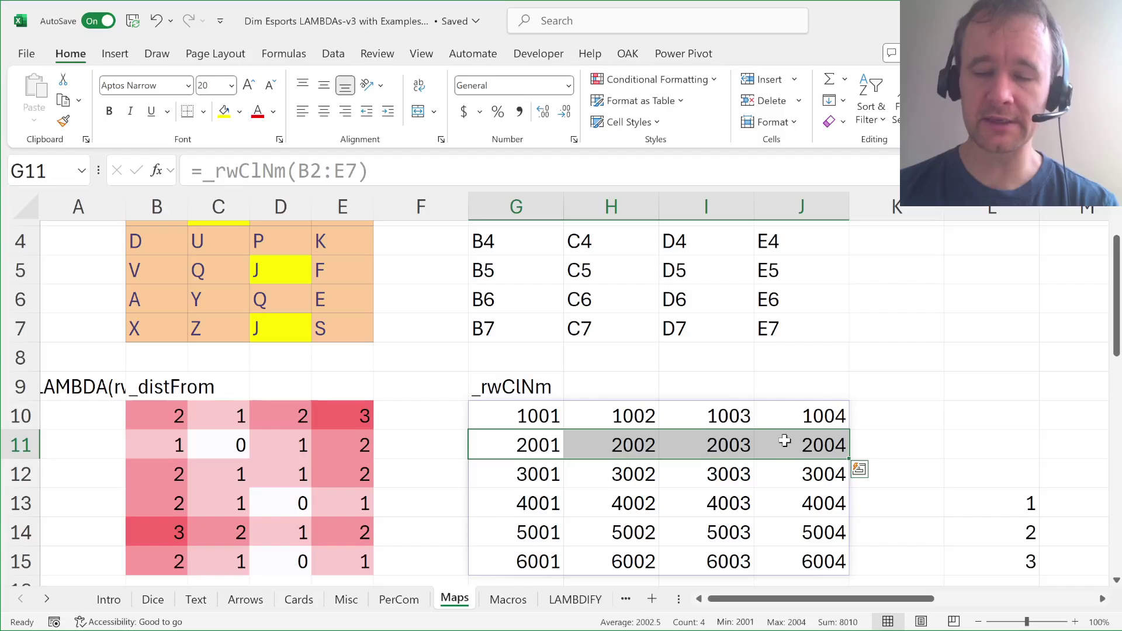
{"action": "left_click", "coordinate": [810, 419]}
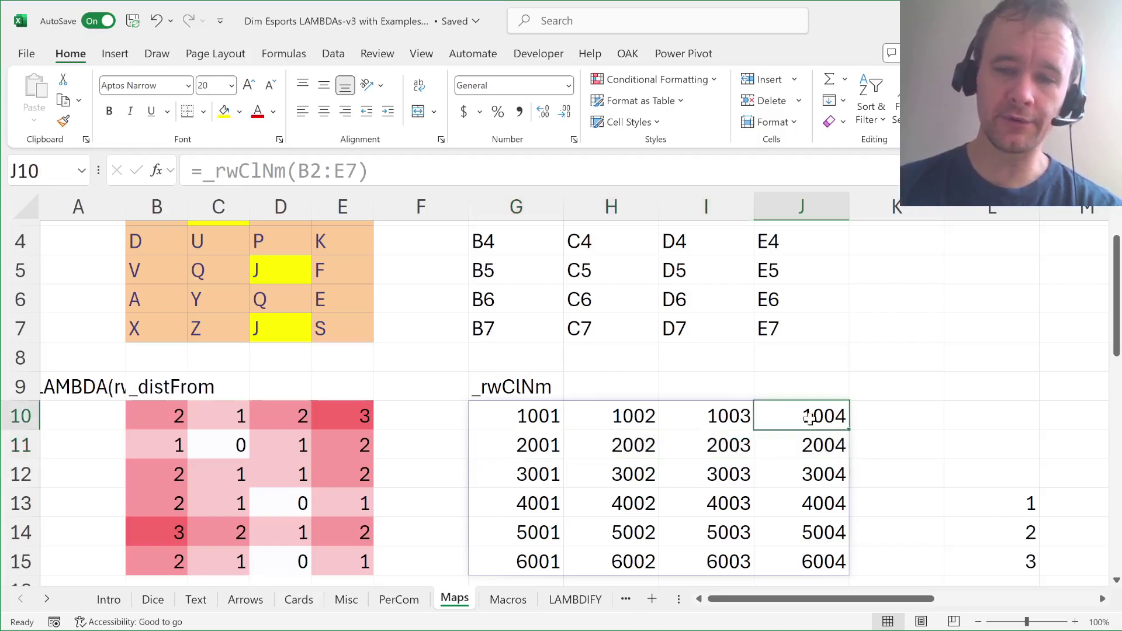
{"action": "key", "text": "Right"}
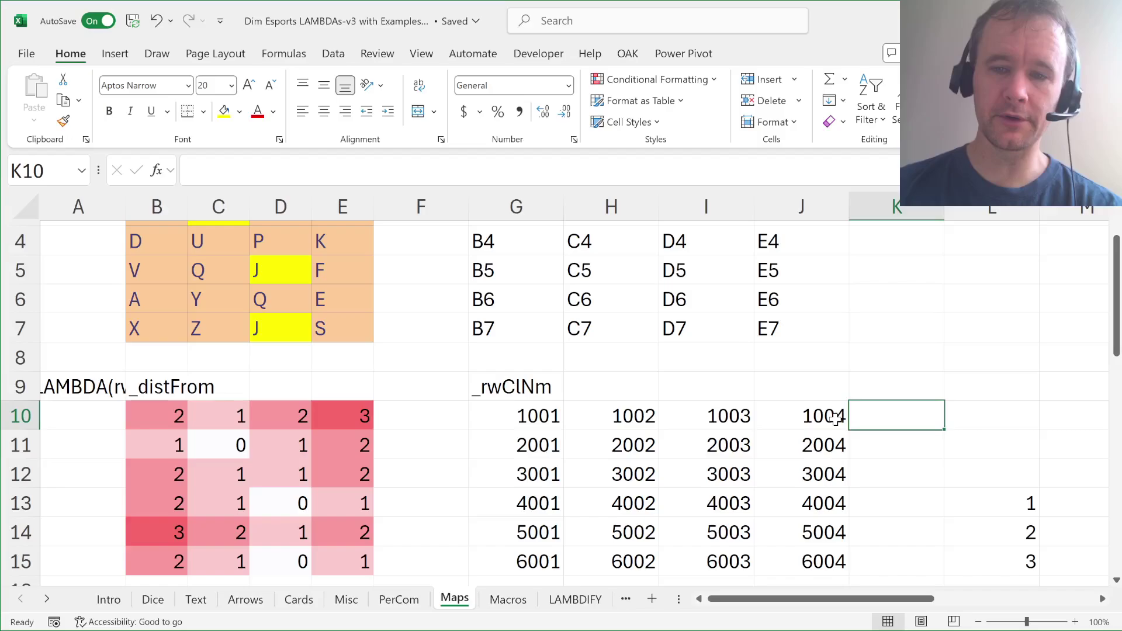
{"action": "left_click", "coordinate": [528, 447]}
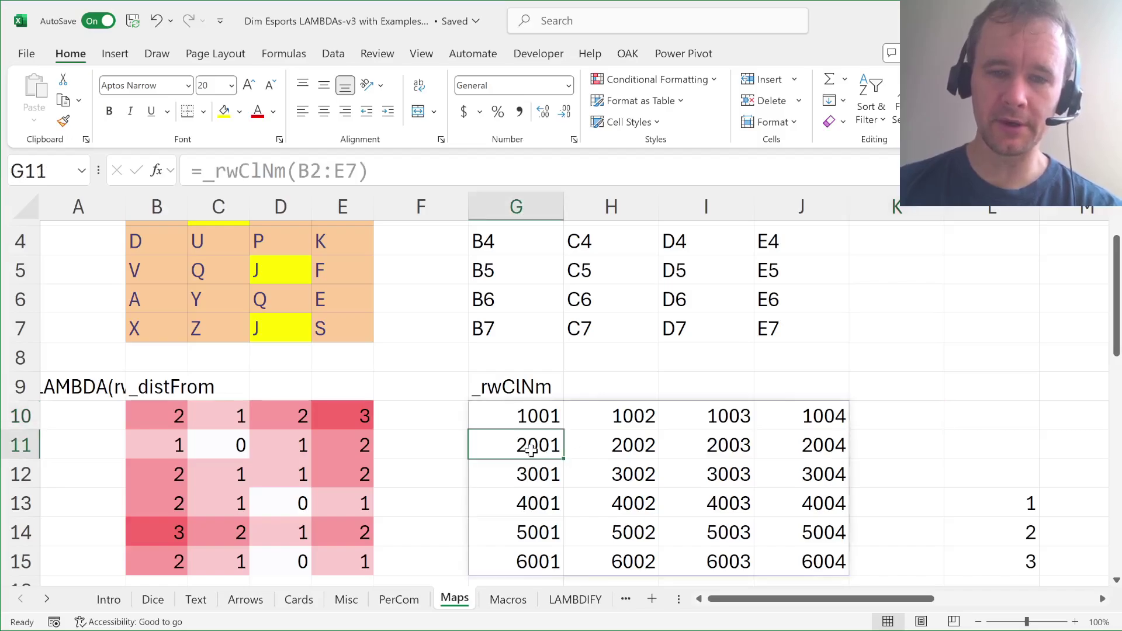
{"action": "left_click", "coordinate": [869, 419]}
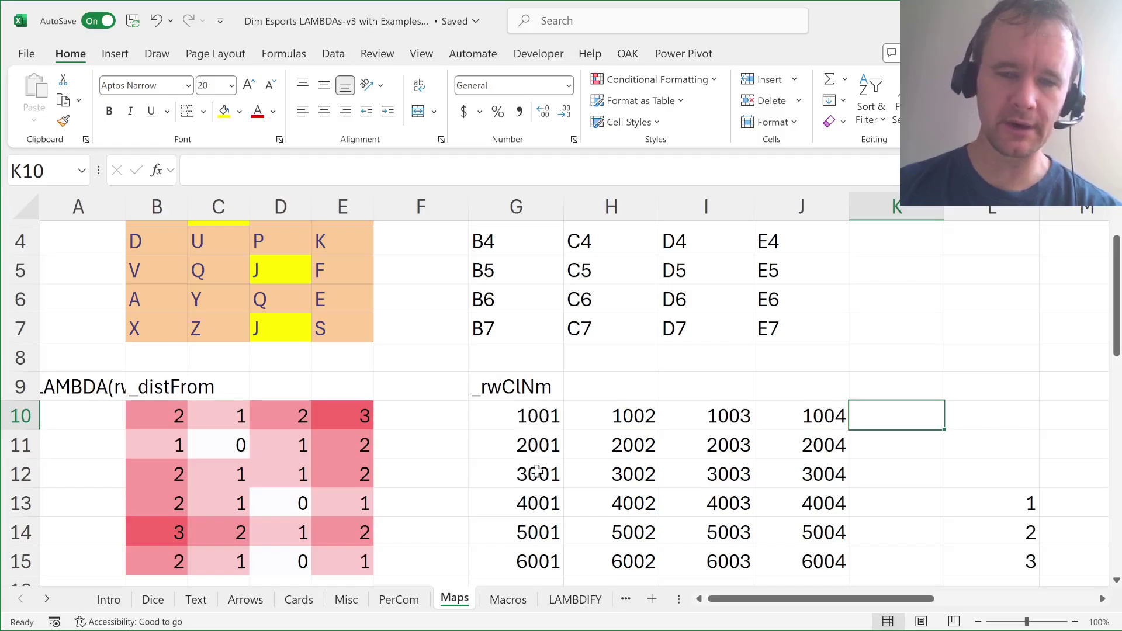
Check the optional rwMult and clMult arguments of the _rwClNm formula in G10, discarding the edit.
{"action": "left_click", "coordinate": [533, 422]}
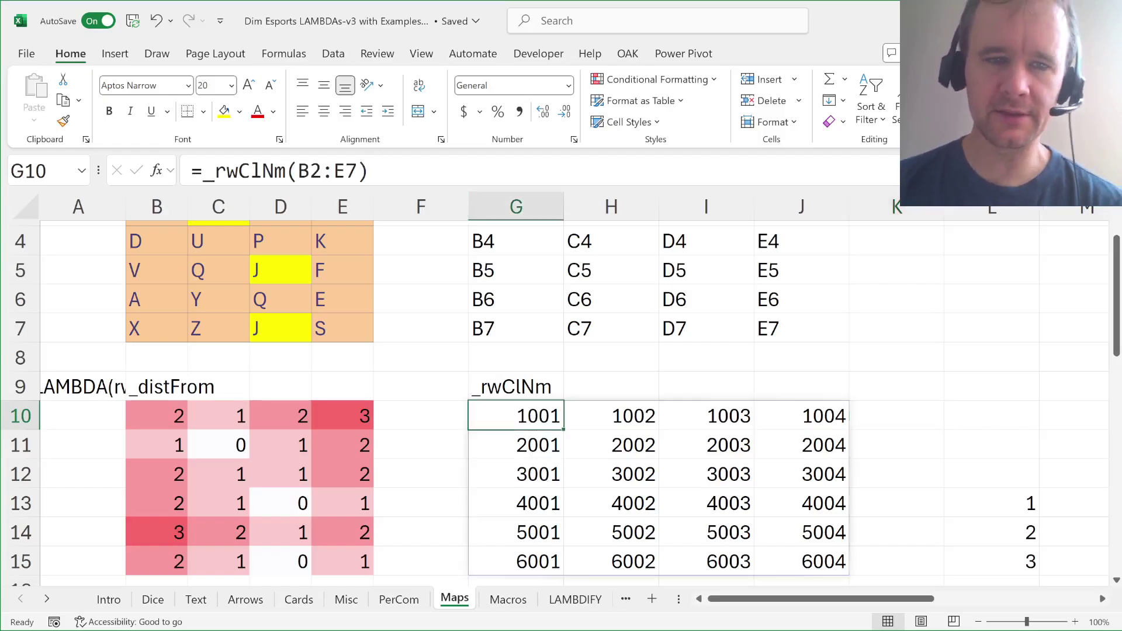
{"action": "key", "text": "F2"}
{"action": "type", "text": ","}
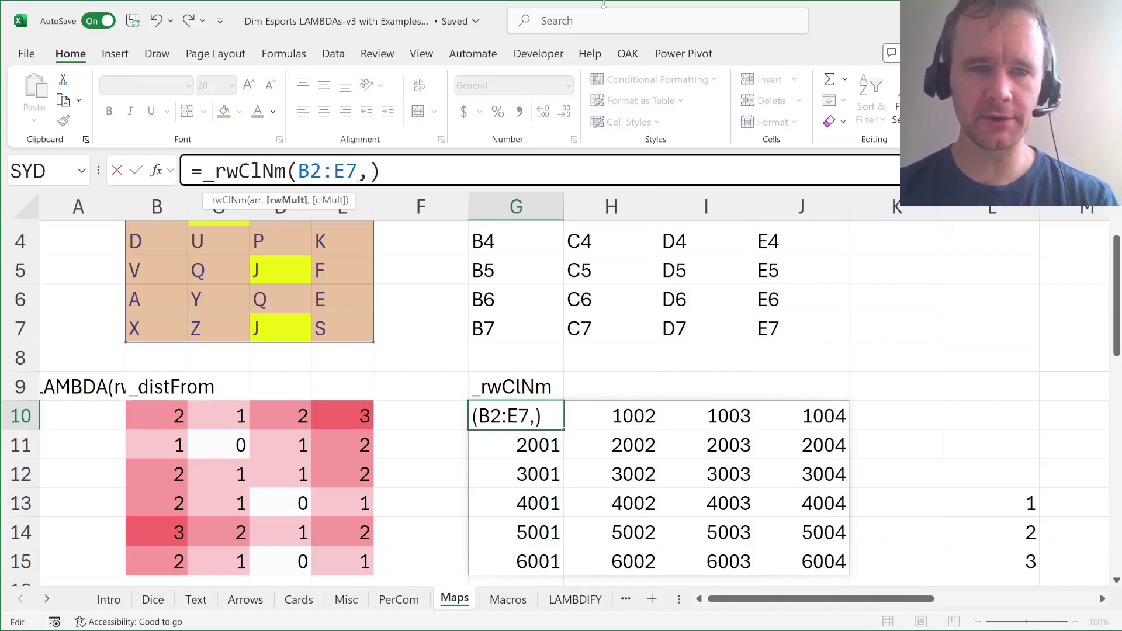
{"action": "key", "text": "Escape"}
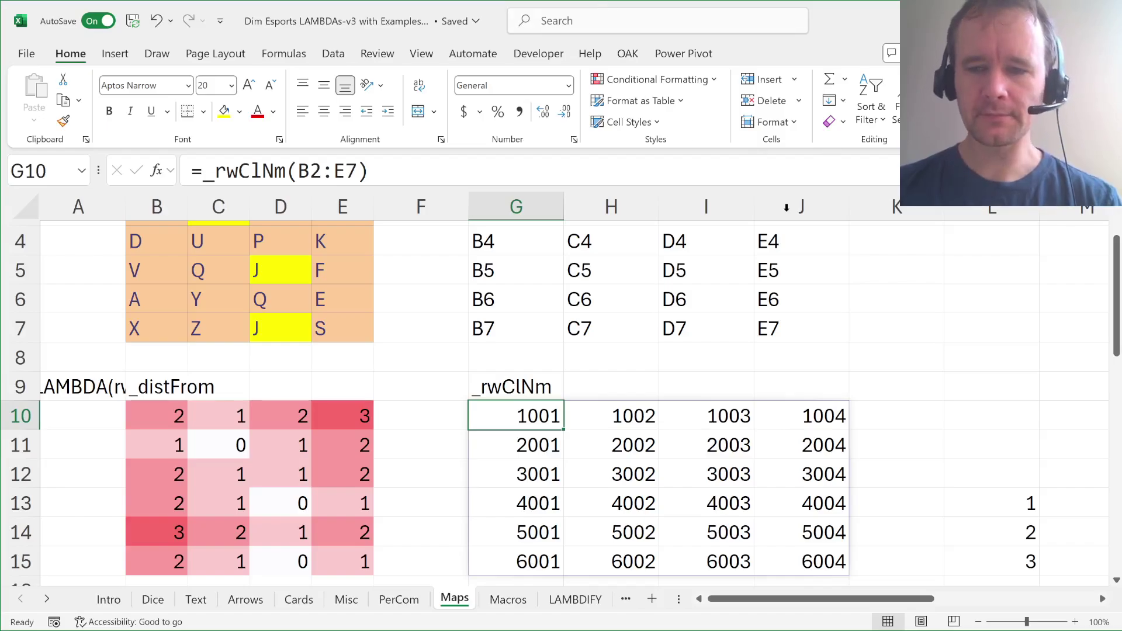
Inspect the formula behind the neighbour index block at M13.
{"action": "scroll", "coordinate": [957, 279], "scroll_direction": "up", "scroll_amount": 1}
{"action": "scroll", "coordinate": [956, 278], "scroll_direction": "right", "scroll_amount": 6}
{"action": "scroll", "coordinate": [957, 279], "scroll_direction": "down", "scroll_amount": 3}
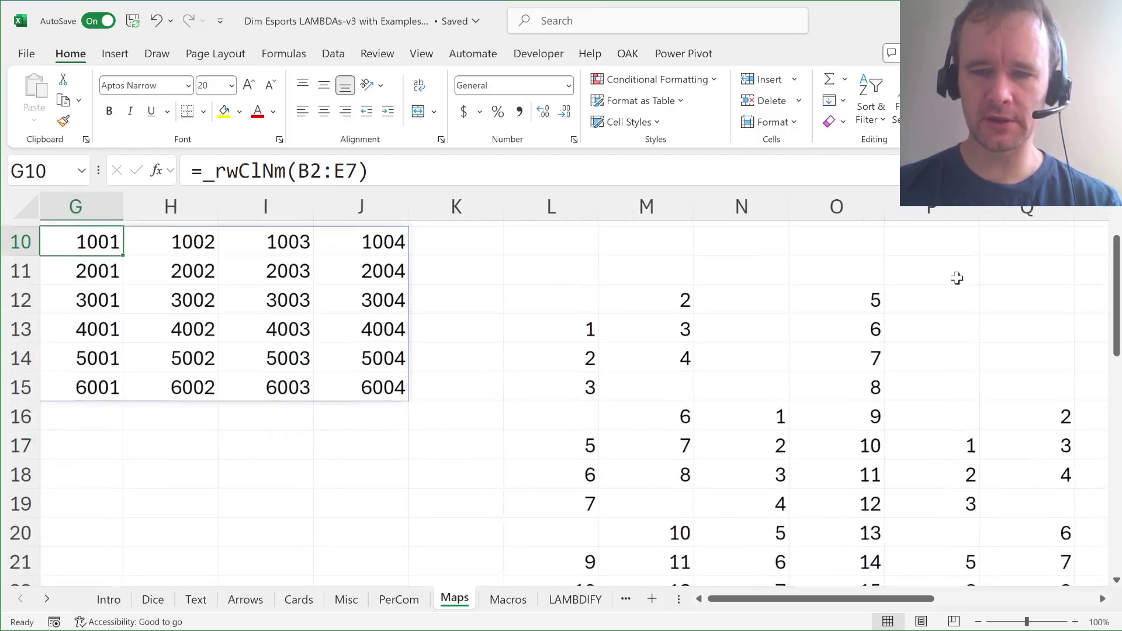
{"action": "scroll", "coordinate": [956, 278], "scroll_direction": "down", "scroll_amount": 1}
{"action": "left_click", "coordinate": [607, 331]}
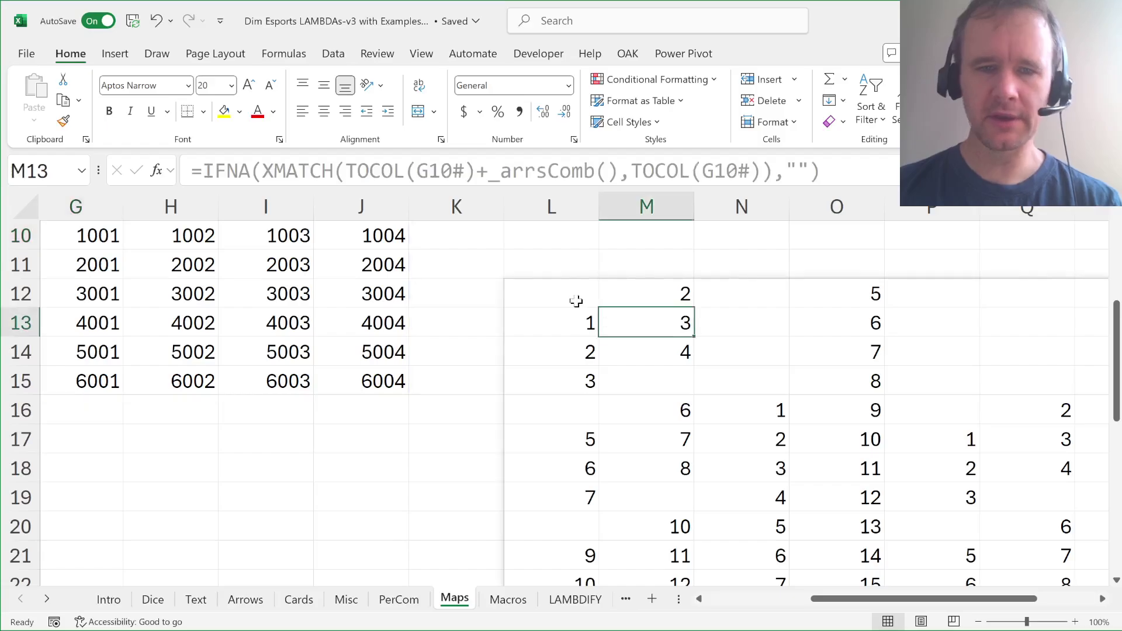
Enter =TOCOL(B2:E7) in U3 to list the letter grid as one column.
{"action": "scroll", "coordinate": [576, 315], "scroll_direction": "up", "scroll_amount": 3}
{"action": "scroll", "coordinate": [519, 339], "scroll_direction": "right", "scroll_amount": 7}
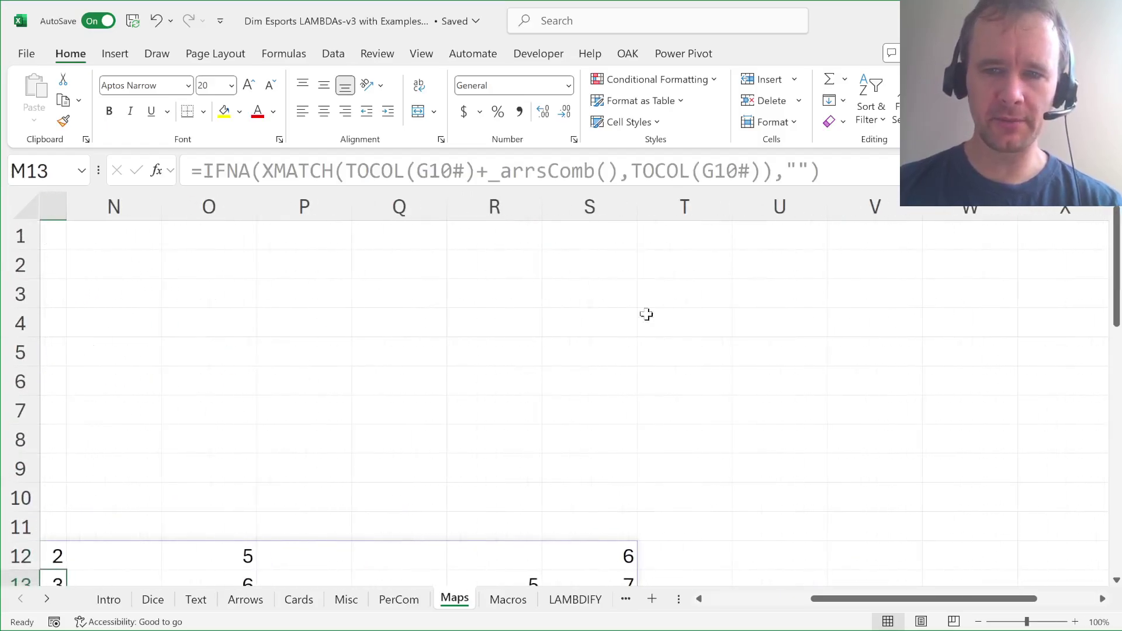
{"action": "left_click", "coordinate": [793, 282]}
{"action": "type", "text": "=toc"}
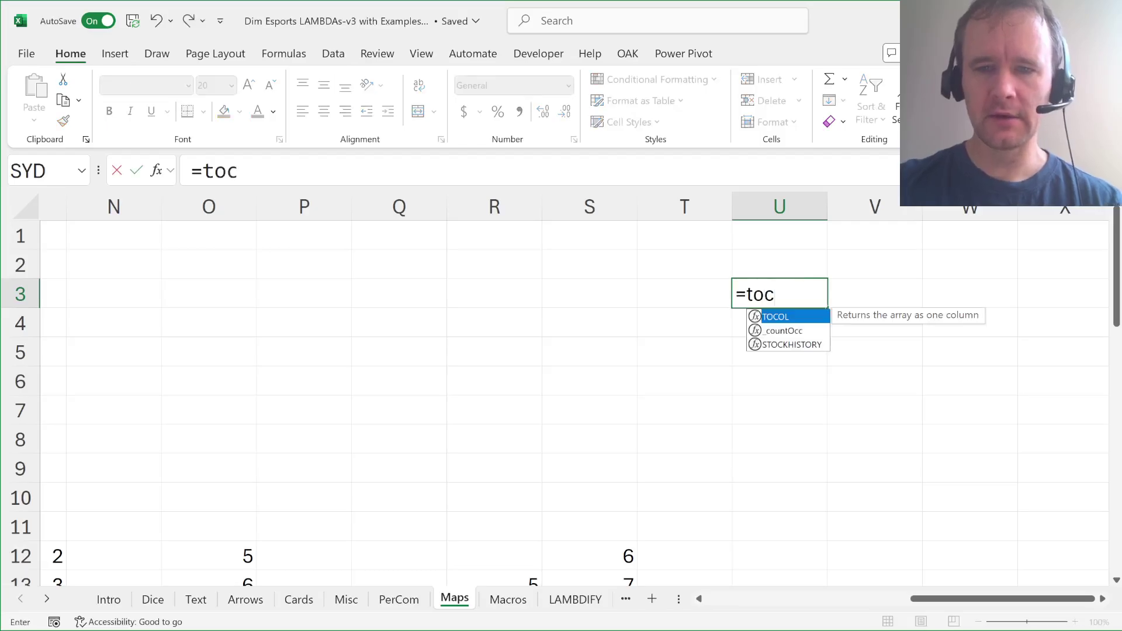
{"action": "key", "text": "Tab"}
{"action": "key", "text": "ctrl+Home"}
{"action": "left_click", "coordinate": [183, 261]}
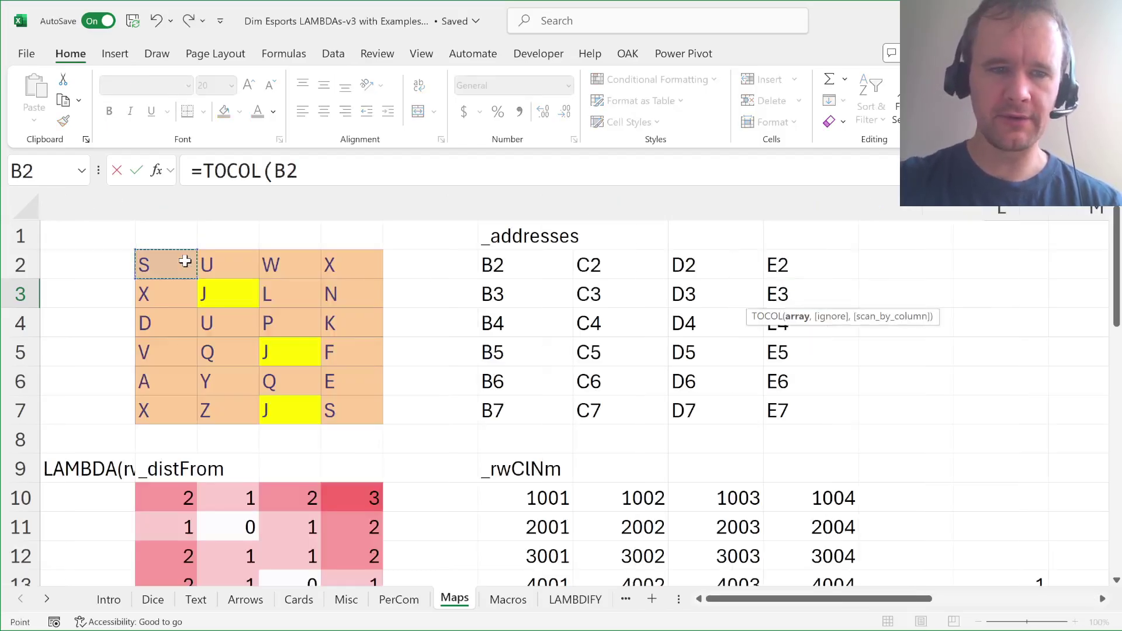
{"action": "key", "text": "ctrl+shift+Down"}
{"action": "key", "text": "ctrl+shift+Right"}
{"action": "key", "text": "Return"}
{"action": "key", "text": "Up"}
{"action": "key", "text": "Right"}
{"action": "key", "text": "Left"}
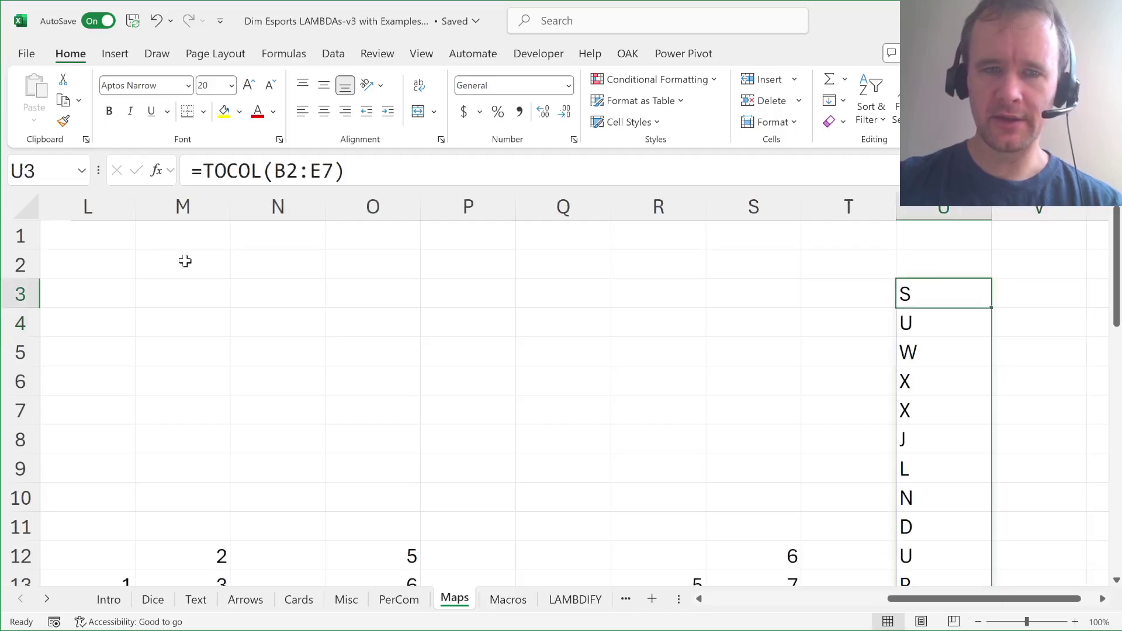
Copy the U3 formula text into V3 and wrap its range in _addresses, giving =TOCOL(_addresses(B2:E7)).
{"action": "key", "text": "F2"}
{"action": "key", "text": "shift+Home"}
{"action": "key", "text": "ctrl+c"}
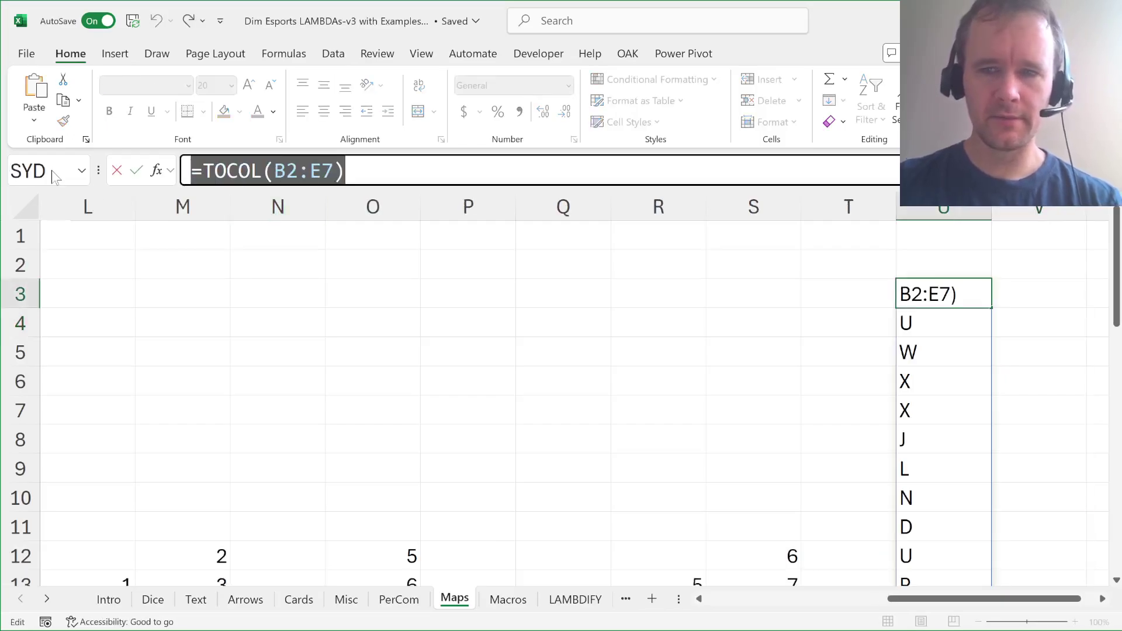
{"action": "key", "text": "Tab"}
{"action": "key", "text": "F2"}
{"action": "key", "text": "ctrl+v"}
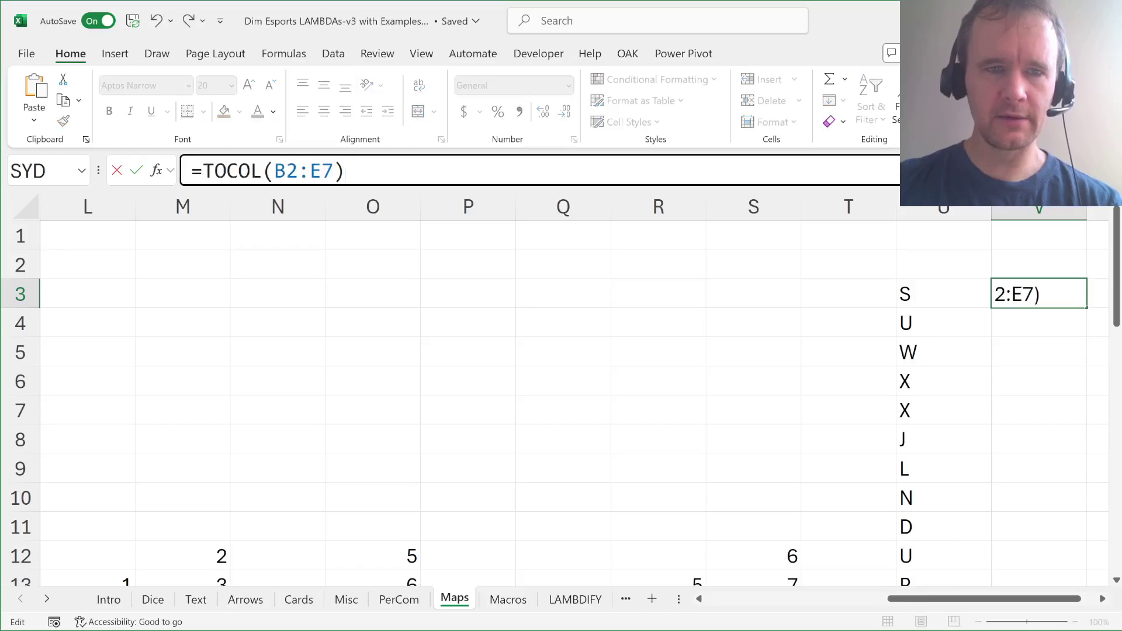
{"action": "type", "text": "_addresses("}
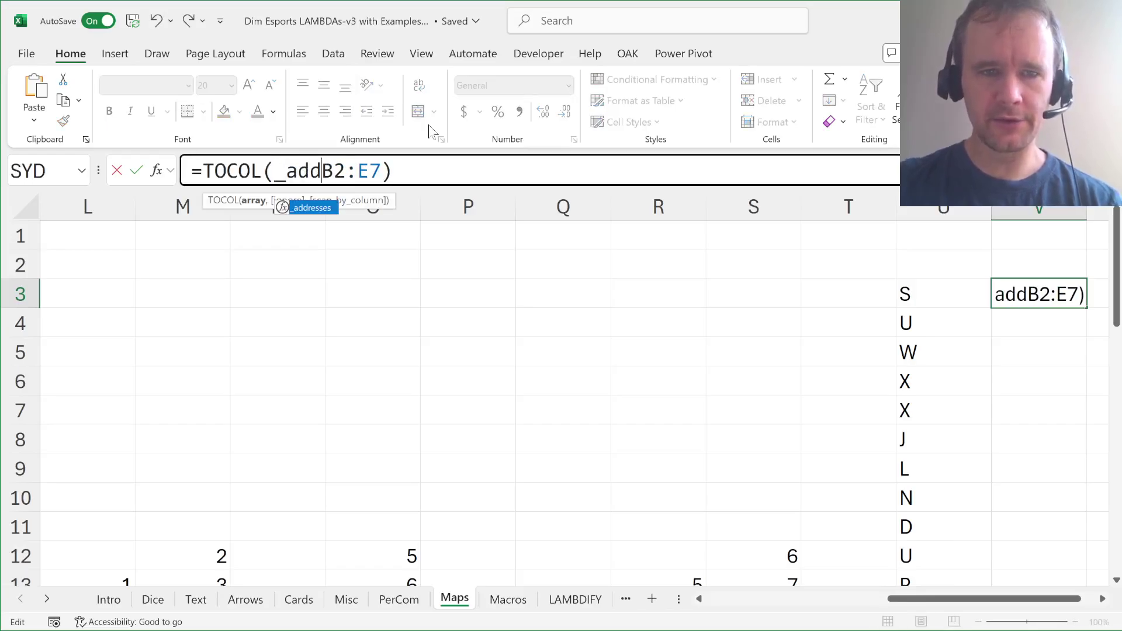
{"action": "key", "text": "Return"}
Reuse the copied formula in W3 with the range wrapped in _rwClNm, giving =TOCOL(_rwClNm(B2:E7)).
{"action": "key", "text": "Up"}
{"action": "key", "text": "Right"}
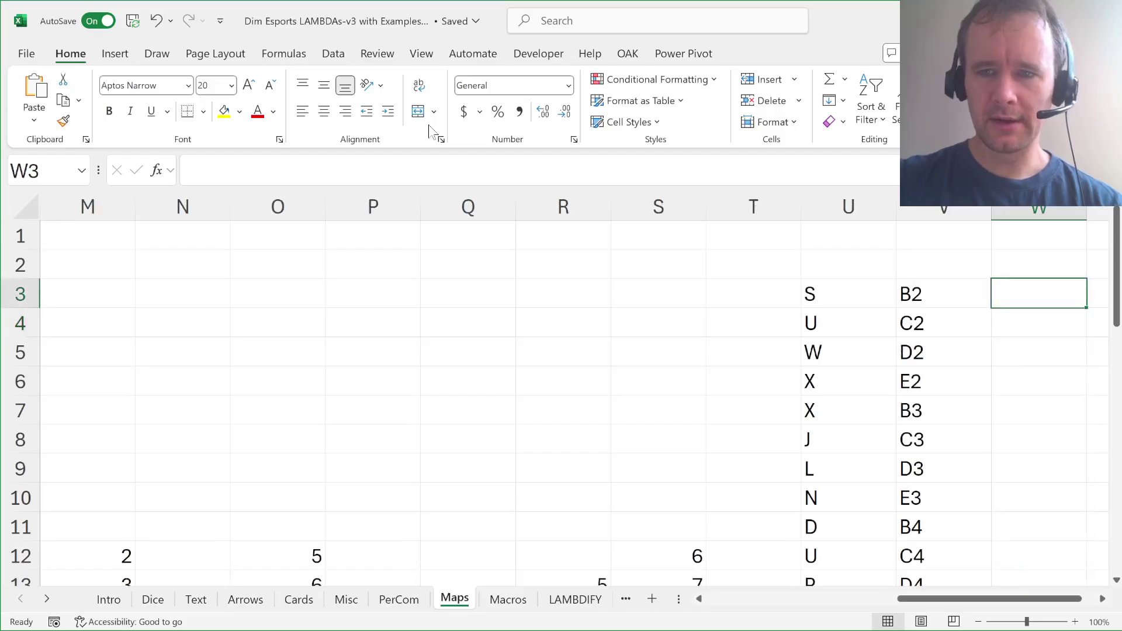
{"action": "key", "text": "F2"}
{"action": "key", "text": "ctrl+v"}
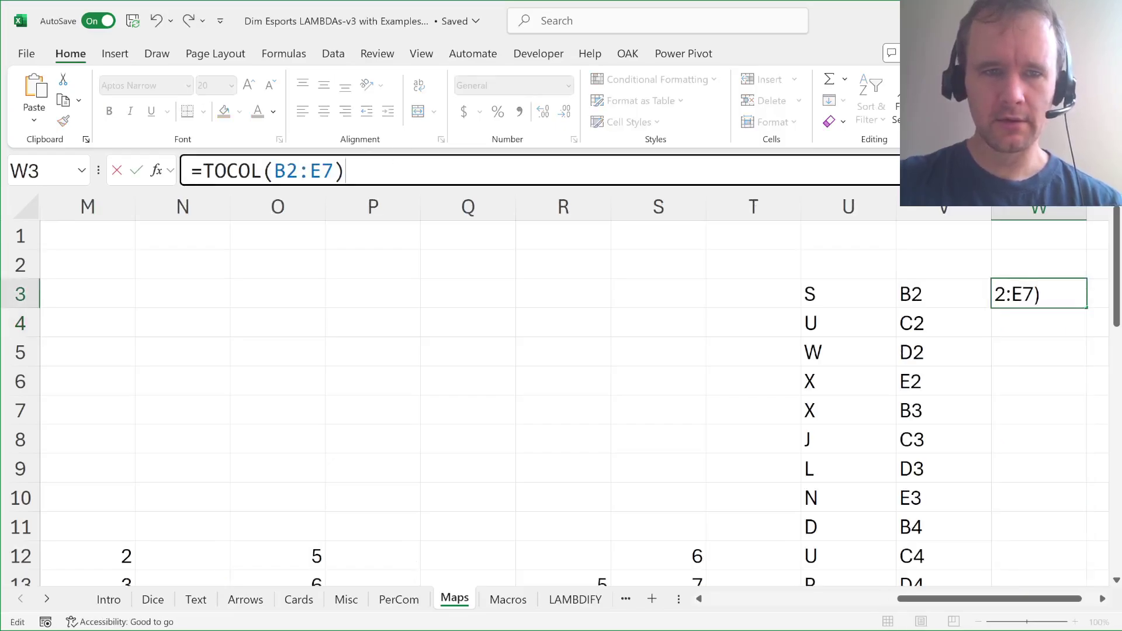
{"action": "key", "text": "Left"}
{"action": "key", "text": "Left"}
{"action": "key", "text": "Left"}
{"action": "key", "text": "Left"}
{"action": "key", "text": "Left"}
{"action": "key", "text": "Left"}
{"action": "type", "text": "_rw"}
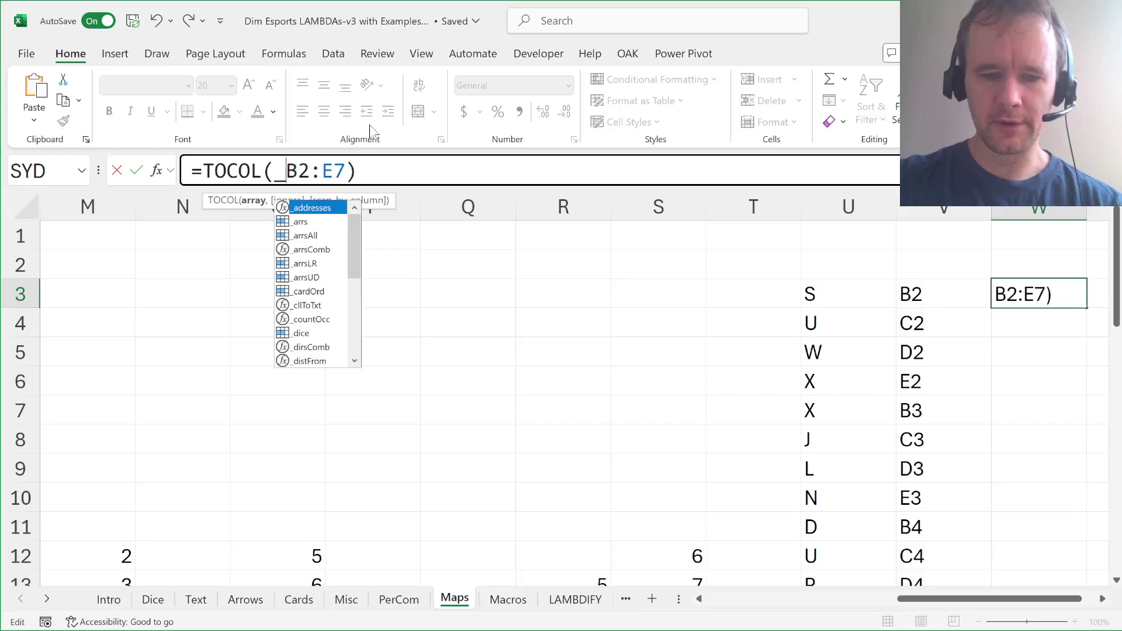
{"action": "key", "text": "Tab"}
{"action": "key", "text": "End"}
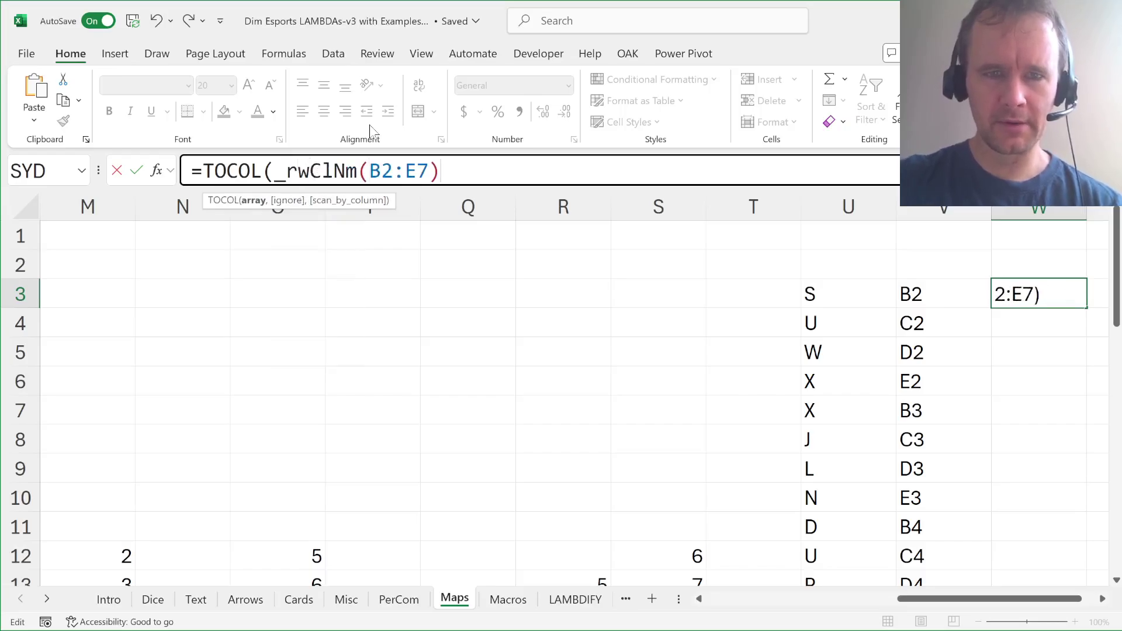
{"action": "type", "text": ")"}
{"action": "key", "text": "Return"}
{"action": "key", "text": "Up"}
{"action": "key", "text": "Right"}
{"action": "key", "text": "Up"}
{"action": "key", "text": "Down"}
{"action": "key", "text": "Left"}
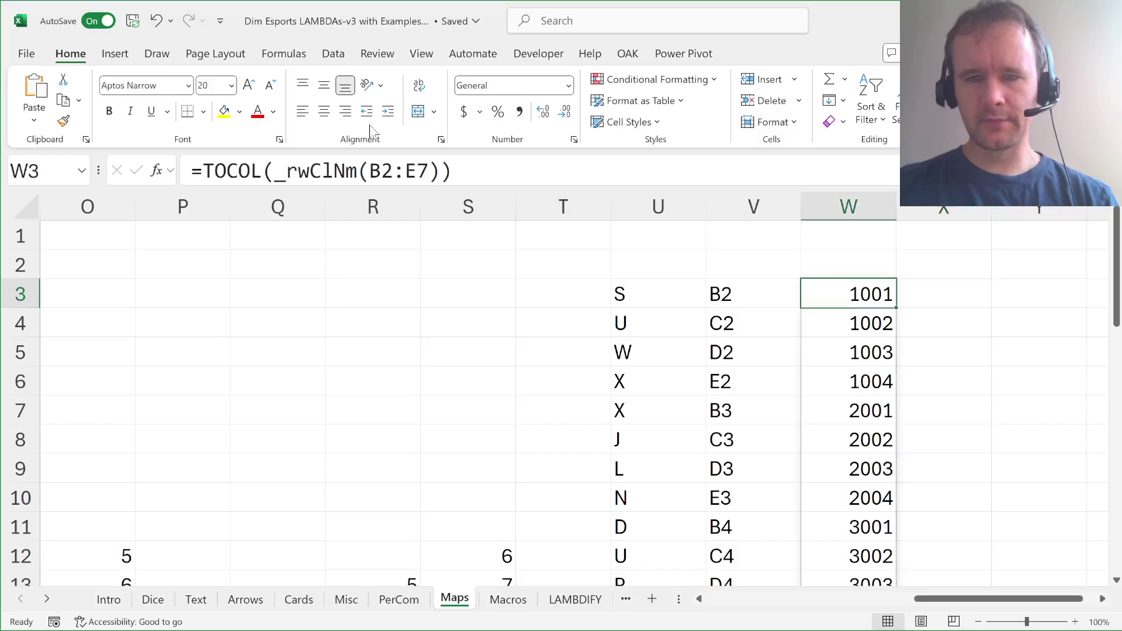
Enter =_arrsComb() in X2 as the direction offset header and select its spilled row.
{"action": "key", "text": "Left"}
{"action": "key", "text": "Left"}
{"action": "key", "text": "Right"}
{"action": "key", "text": "Up"}
{"action": "key", "text": "Right"}
{"action": "key", "text": "Right"}
{"action": "key", "text": "Down"}
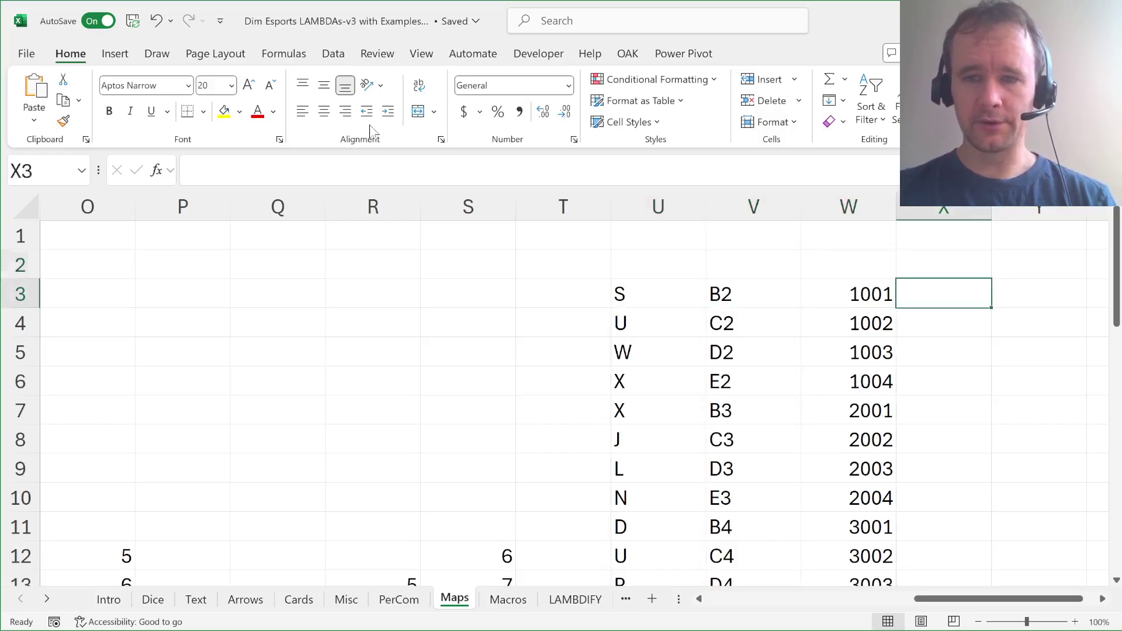
{"action": "key", "text": "Left"}
{"action": "key", "text": "Up"}
{"action": "key", "text": "Right"}
{"action": "type", "text": "="}
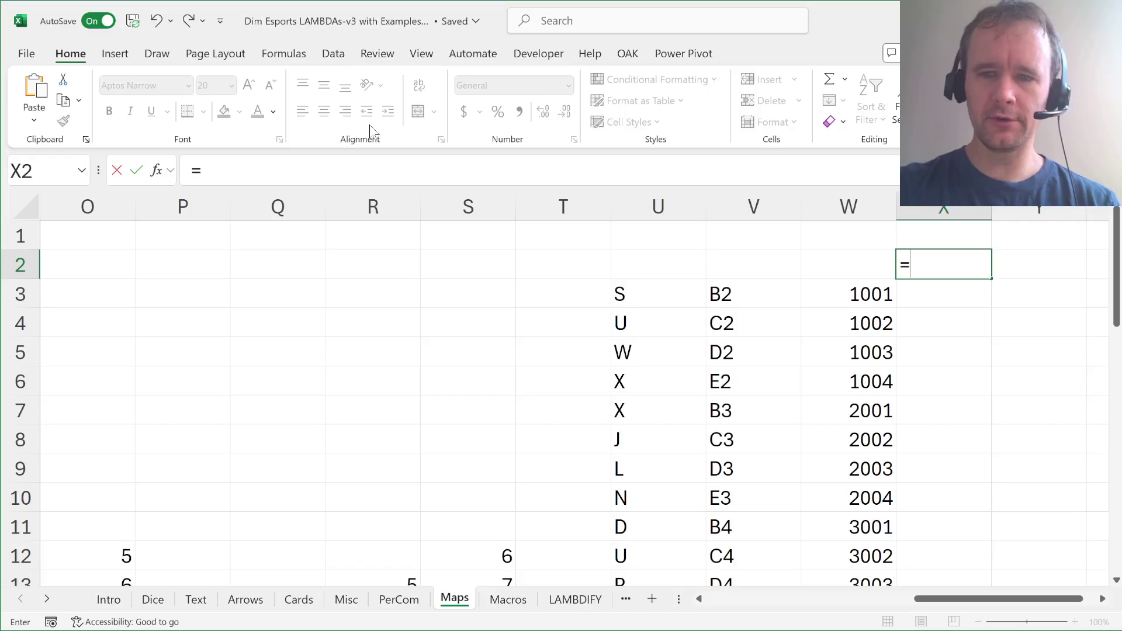
{"action": "type", "text": "arrs"}
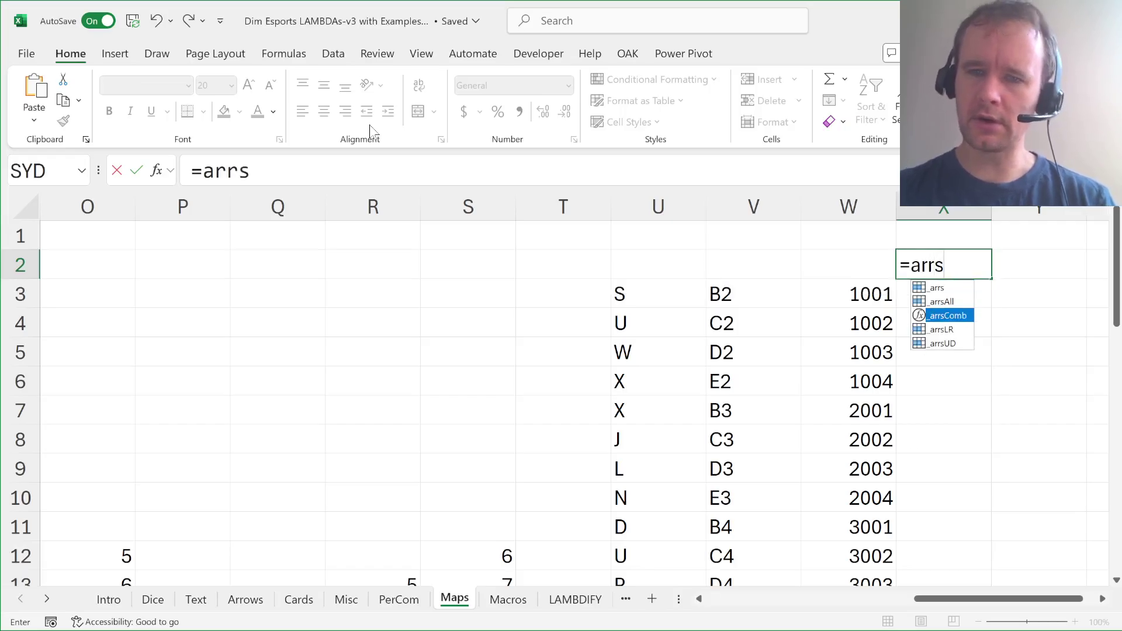
{"action": "key", "text": "Tab"}
{"action": "key", "text": "Return"}
{"action": "key", "text": "Up"}
{"action": "key", "text": "ctrl+shift+Right"}
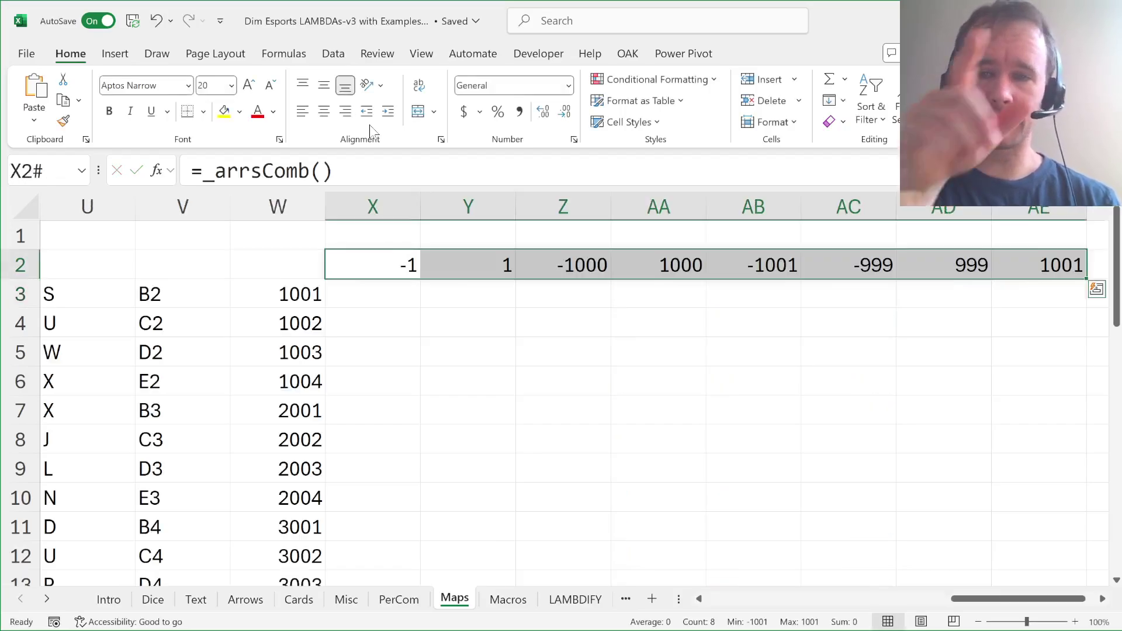
Add the offsets to the cell numbers with =W3#+X2# in X3, and compare W3 with X3.
{"action": "key", "text": "Down"}
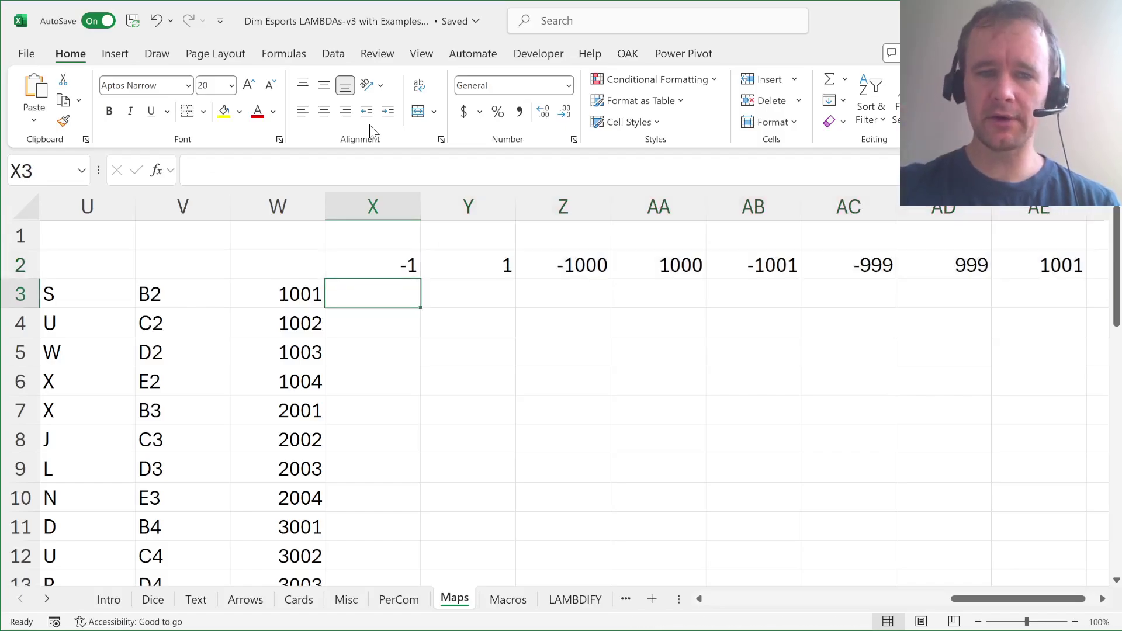
{"action": "type", "text": "="}
{"action": "key", "text": "Left"}
{"action": "key", "text": "ctrl+shift+Down"}
{"action": "type", "text": "+"}
{"action": "key", "text": "Up"}
{"action": "key", "text": "ctrl+shift+Right"}
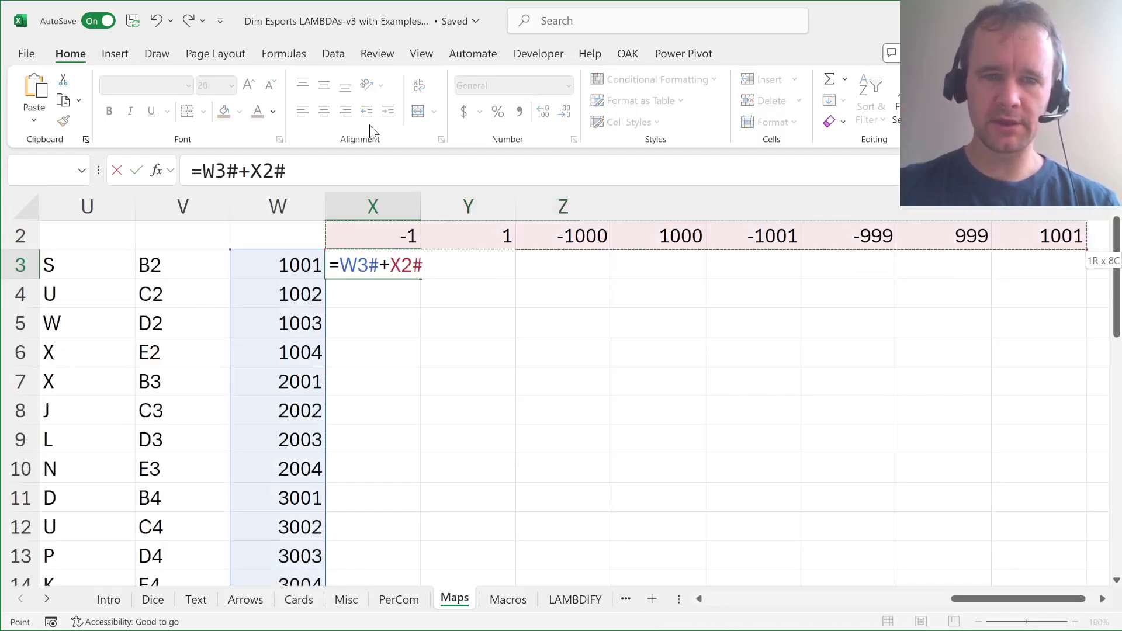
{"action": "key", "text": "Return"}
{"action": "key", "text": "Up"}
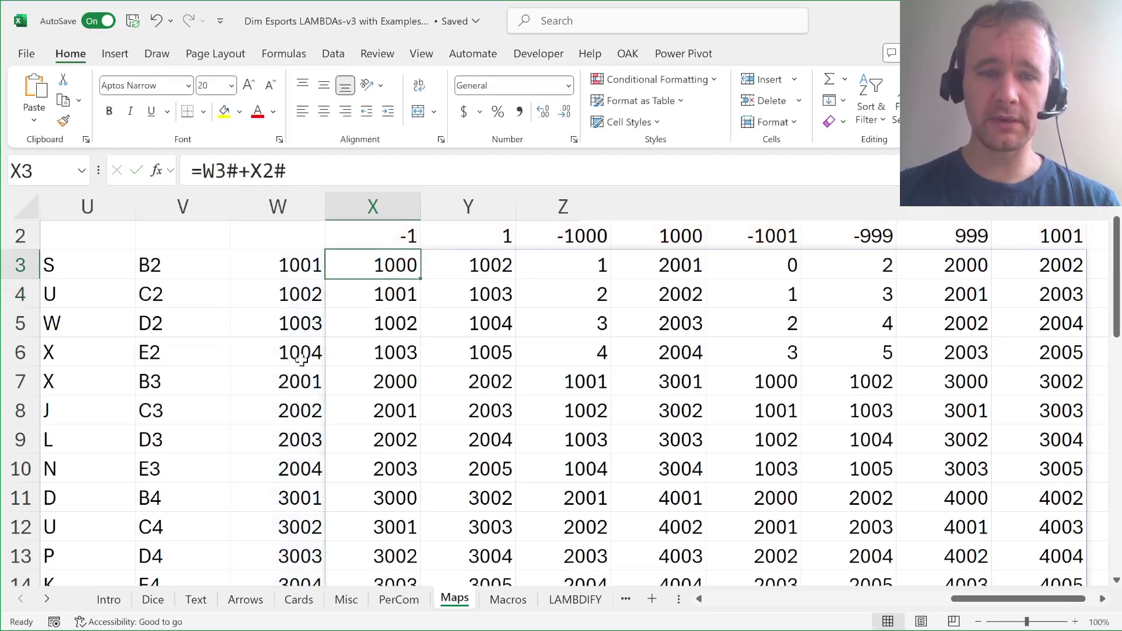
{"action": "left_click", "coordinate": [294, 253]}
{"action": "left_click", "coordinate": [365, 256]}
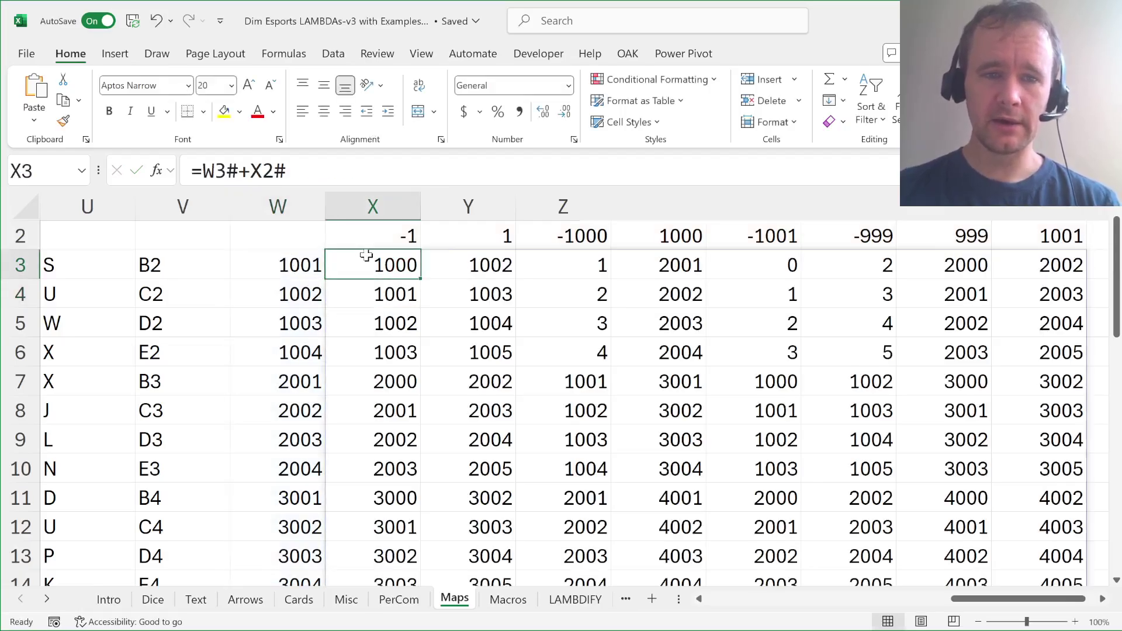
{"action": "key", "text": "F2"}
{"action": "type", "text": "xm"}
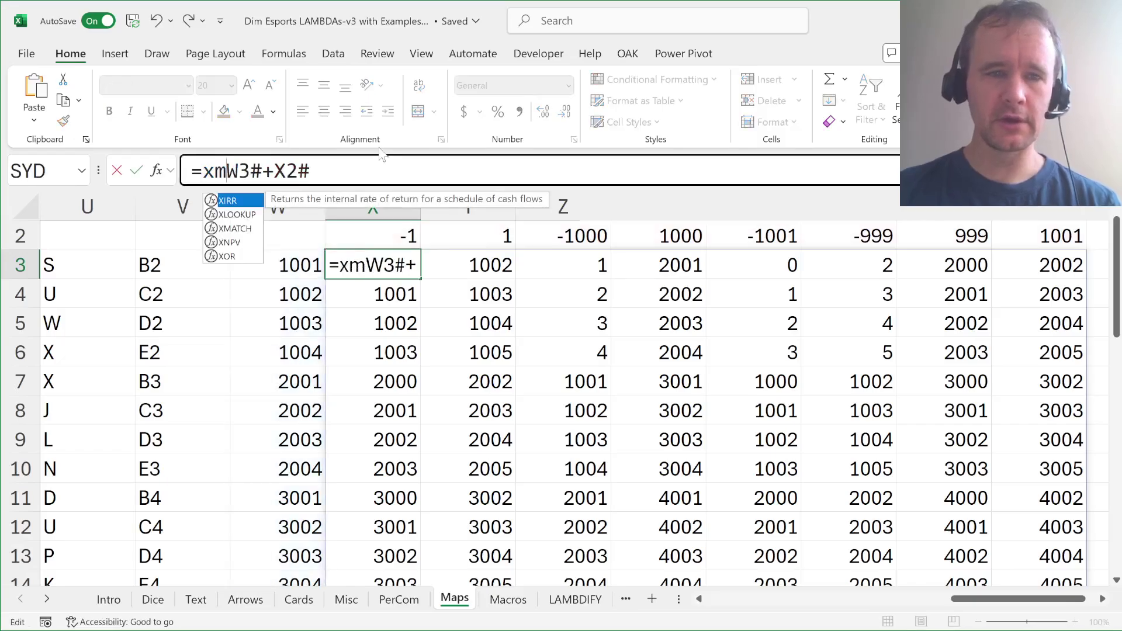
{"action": "key", "text": "Return"}
{"action": "key", "text": "ctrl+z"}
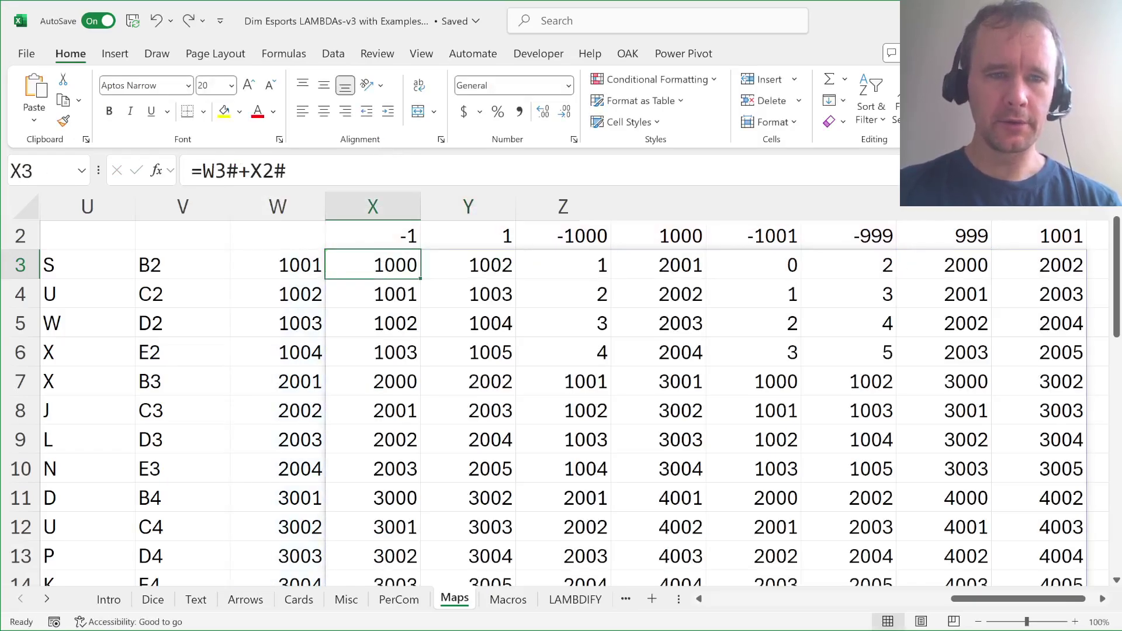
Wrap the X3 sum in XMATCH against the cell number column, giving =XMATCH(W3#+X2#,W3#).
{"action": "left_click", "coordinate": [202, 170]}
{"action": "type", "text": "xm"}
{"action": "key", "text": "Tab"}
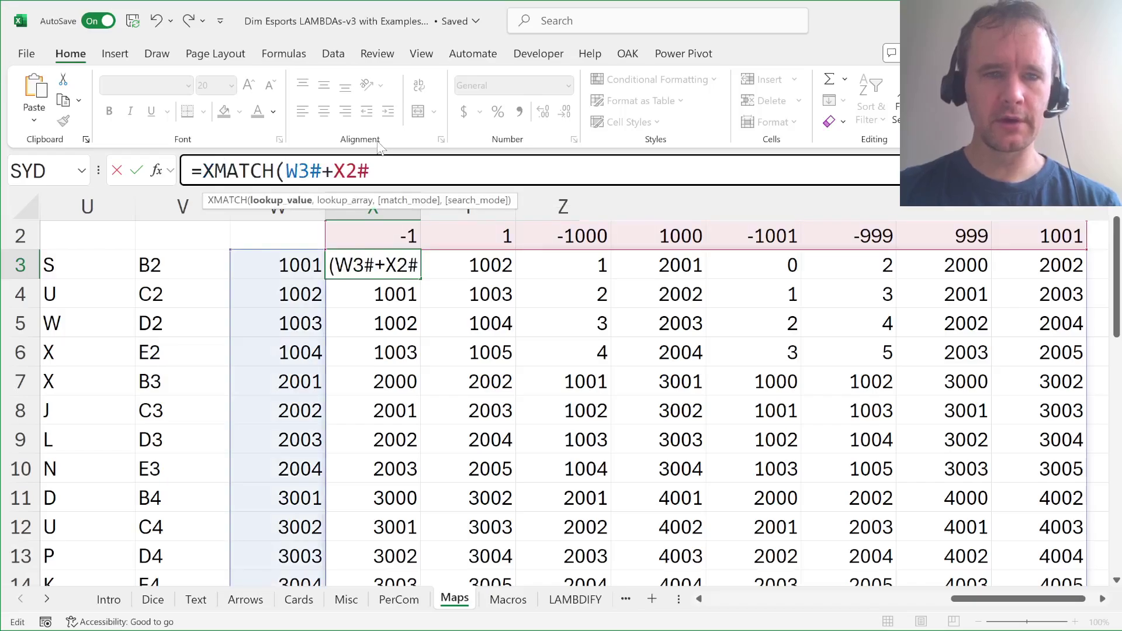
{"action": "type", "text": ","}
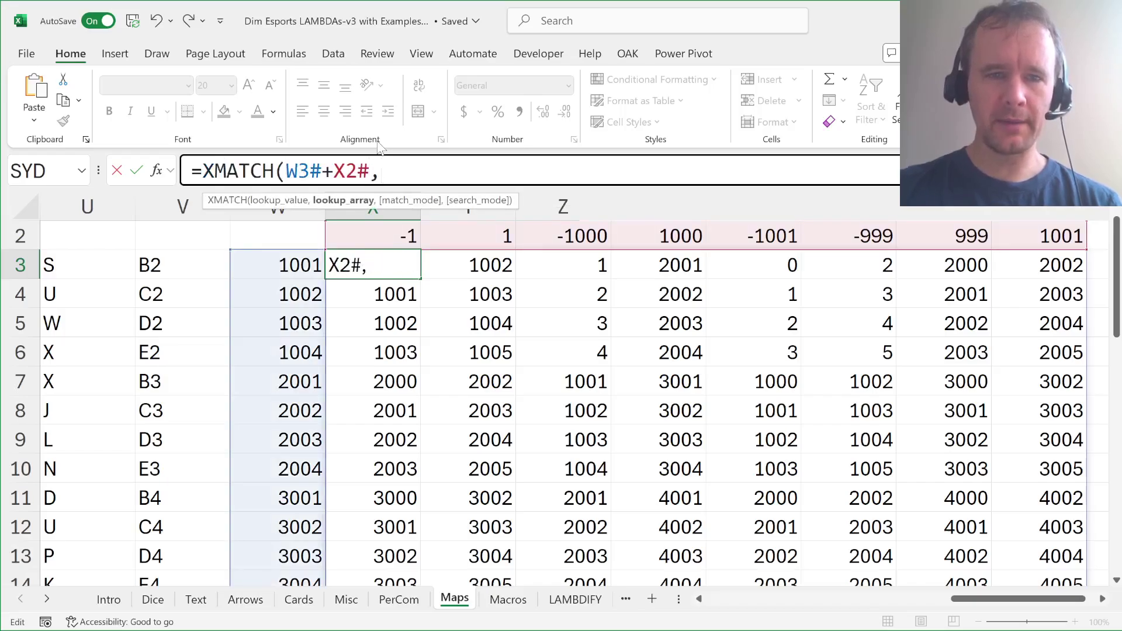
{"action": "left_click", "coordinate": [293, 268]}
{"action": "key", "text": "ctrl+shift+Down"}
{"action": "type", "text": ")"}
{"action": "key", "text": "Return"}
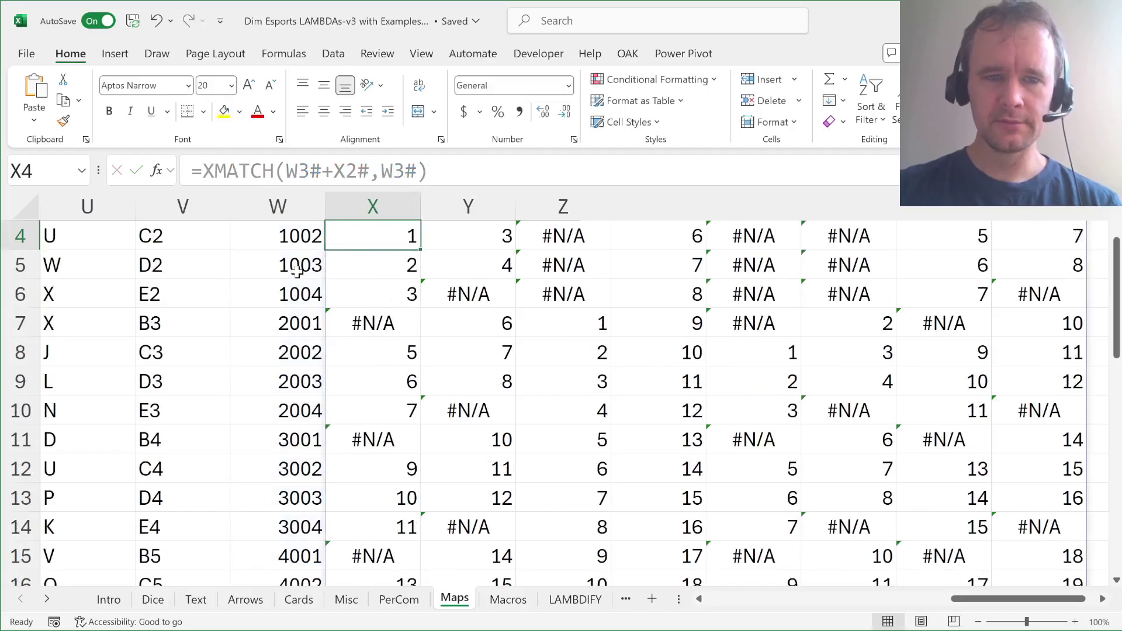
{"action": "key", "text": "Up"}
{"action": "key", "text": "Up"}
{"action": "key", "text": "Up"}
{"action": "key", "text": "Down"}
{"action": "key", "text": "Down"}
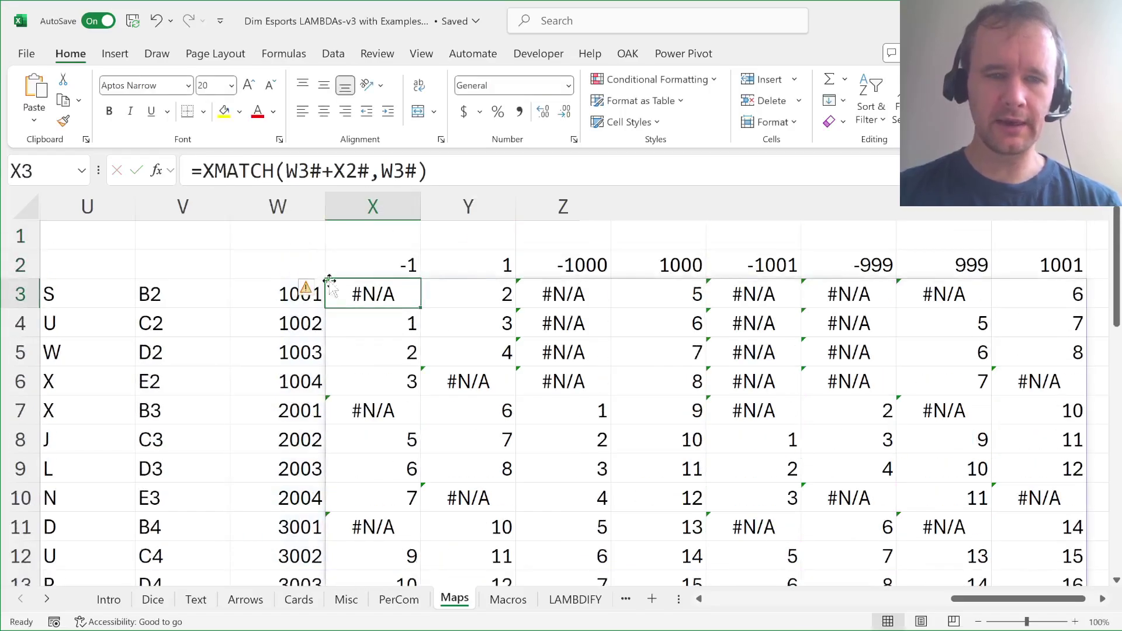
Examine which directions in row 3 give a neighbour for the first grid cell, comparing Y3 with the number in W4.
{"action": "left_click", "coordinate": [570, 294]}
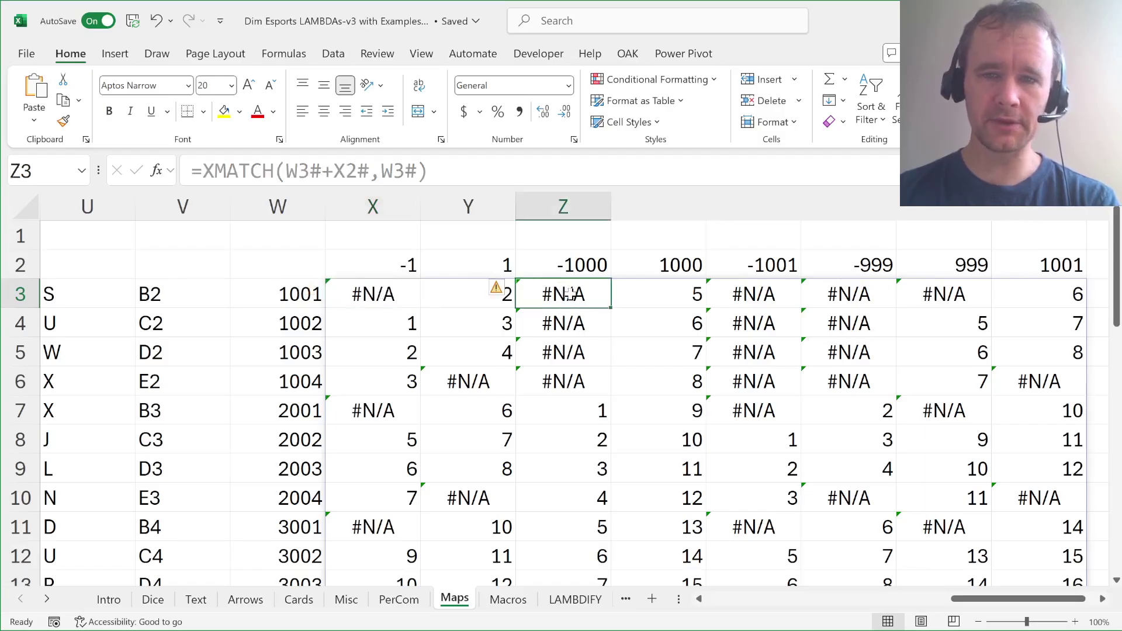
{"action": "left_click", "coordinate": [762, 292]}
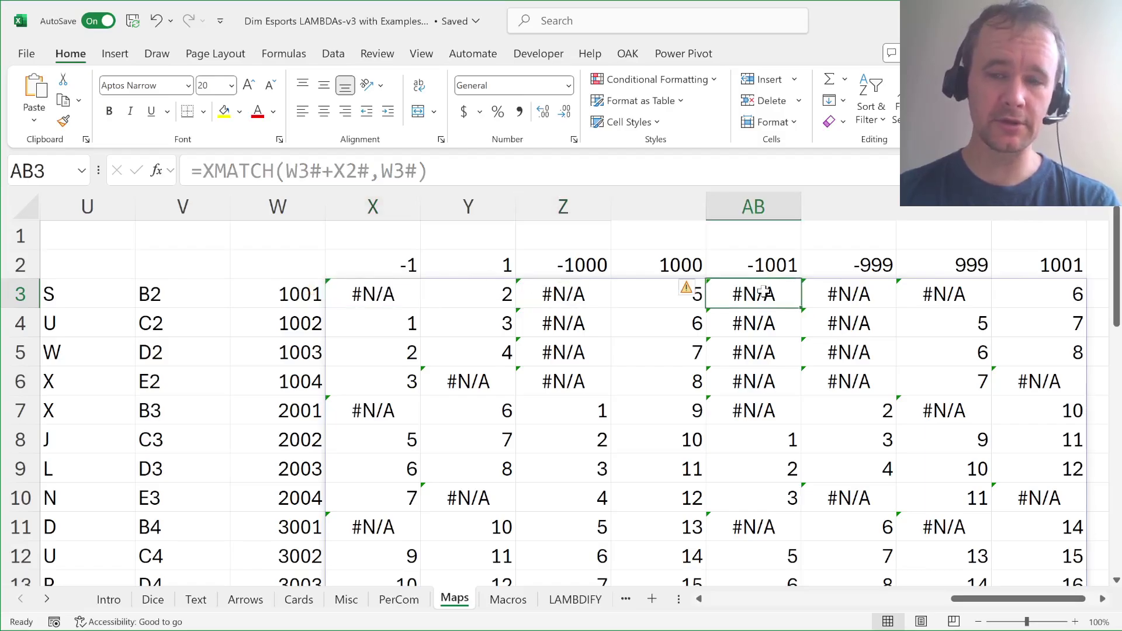
{"action": "left_click", "coordinate": [869, 295]}
{"action": "left_click", "coordinate": [941, 294]}
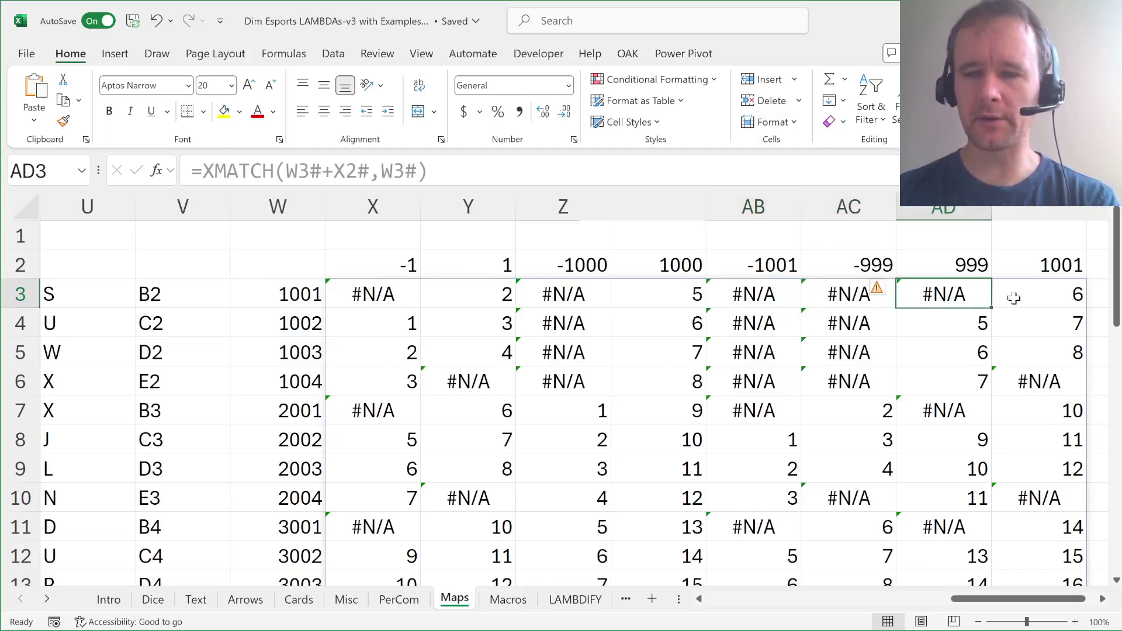
{"action": "left_click", "coordinate": [482, 294]}
{"action": "left_click", "coordinate": [258, 328]}
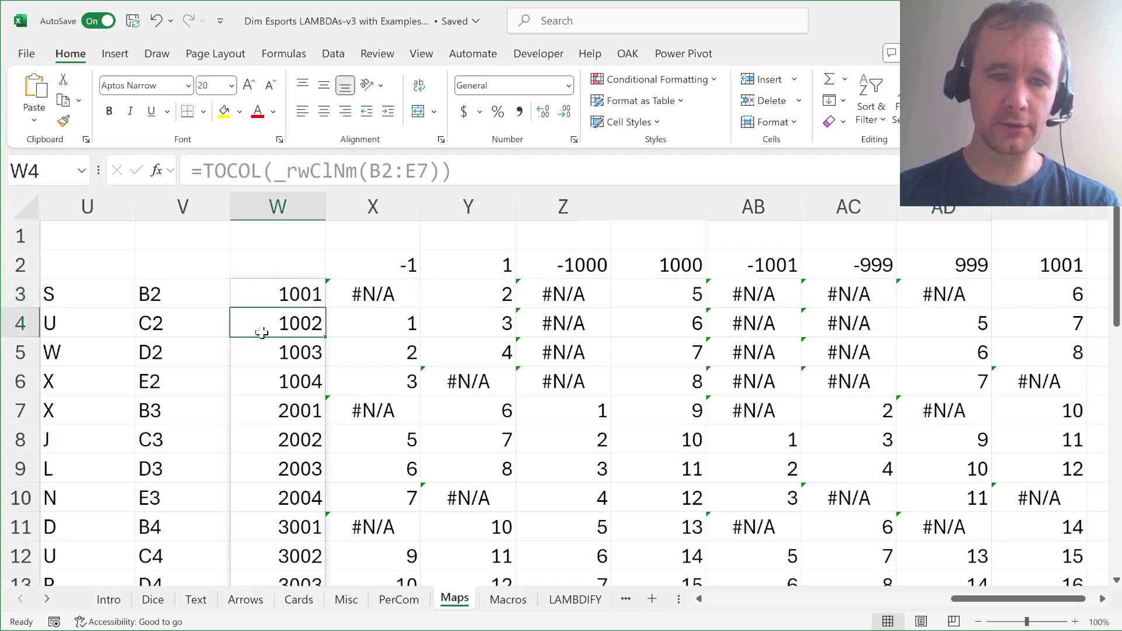
Wrap the X3 formula in INDEX to return the neighbouring letters, giving =INDEX(U3#,XMATCH(W3#+X2#,W3#)).
{"action": "left_click", "coordinate": [340, 303]}
{"action": "key", "text": "F2"}
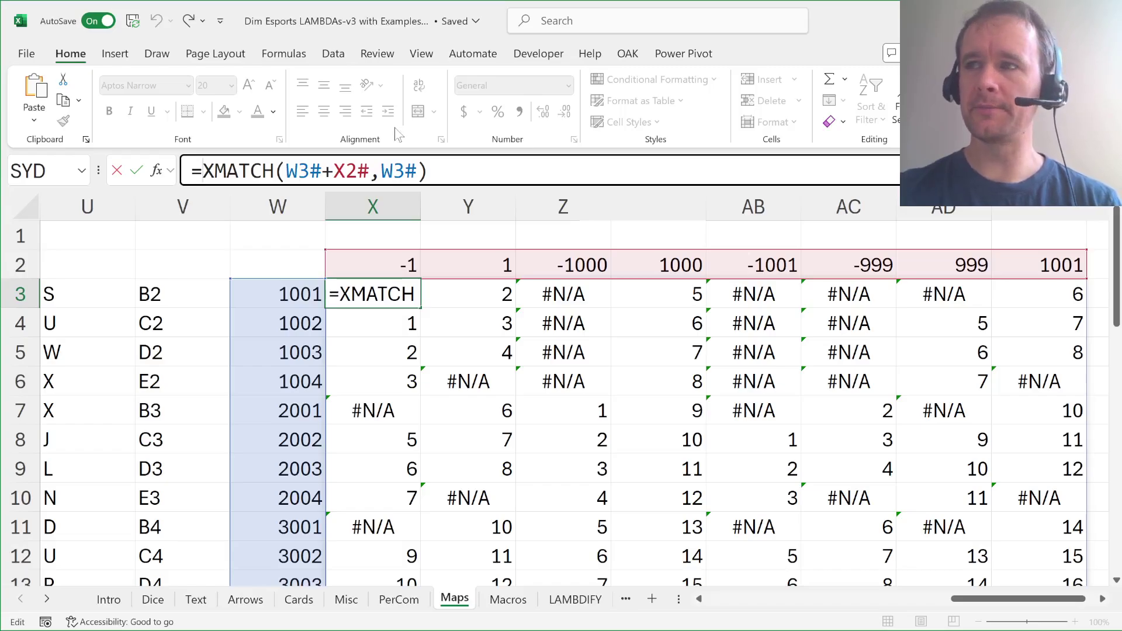
{"action": "type", "text": "ind"}
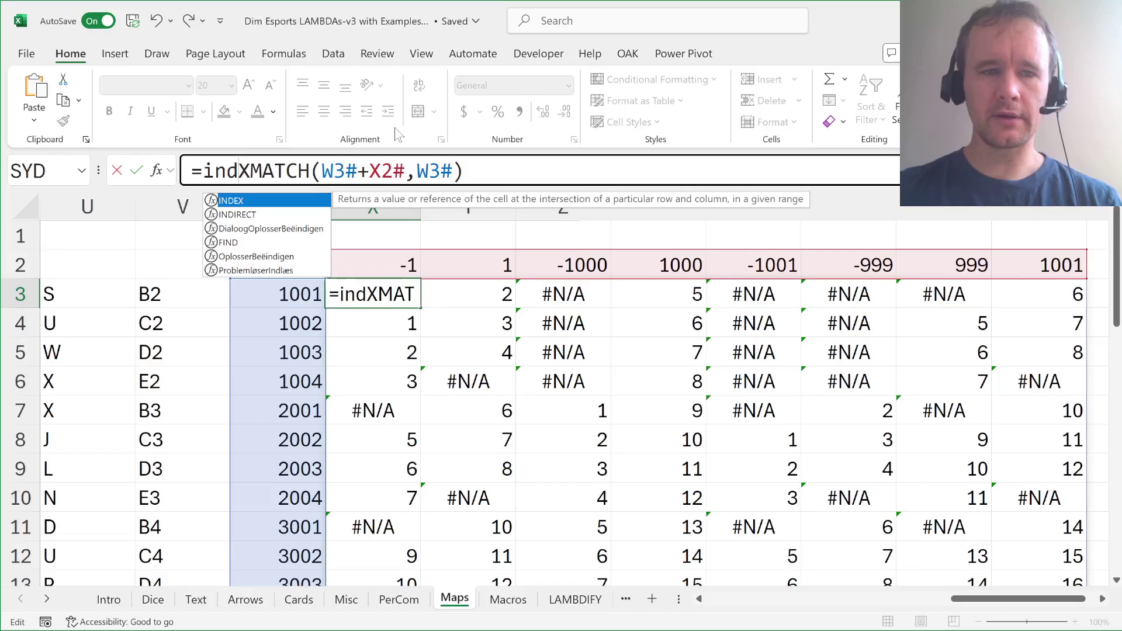
{"action": "key", "text": "Tab"}
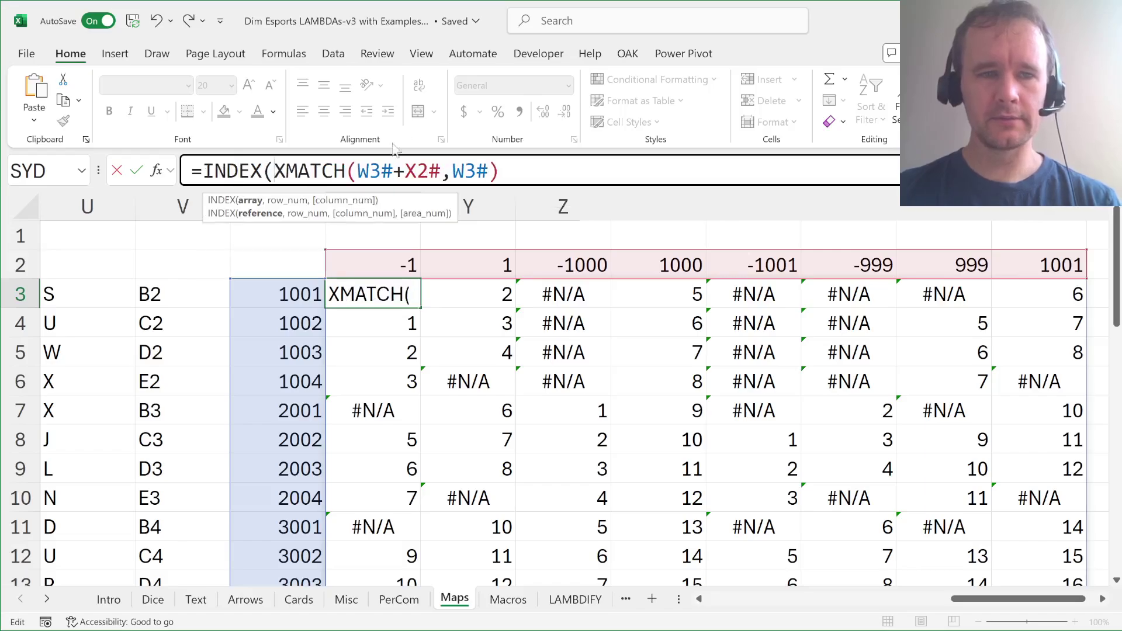
{"action": "left_click", "coordinate": [87, 294]}
{"action": "scroll", "coordinate": [88, 294], "scroll_direction": "down", "scroll_amount": 5}
{"action": "type", "text": "#,W3#"}
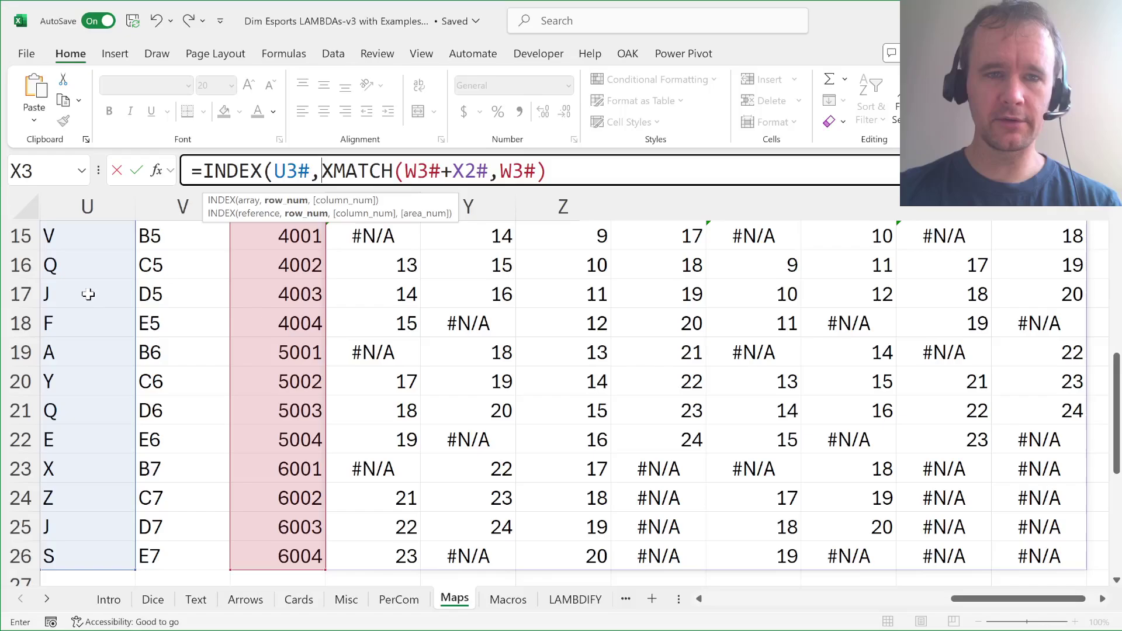
{"action": "type", "text": ")"}
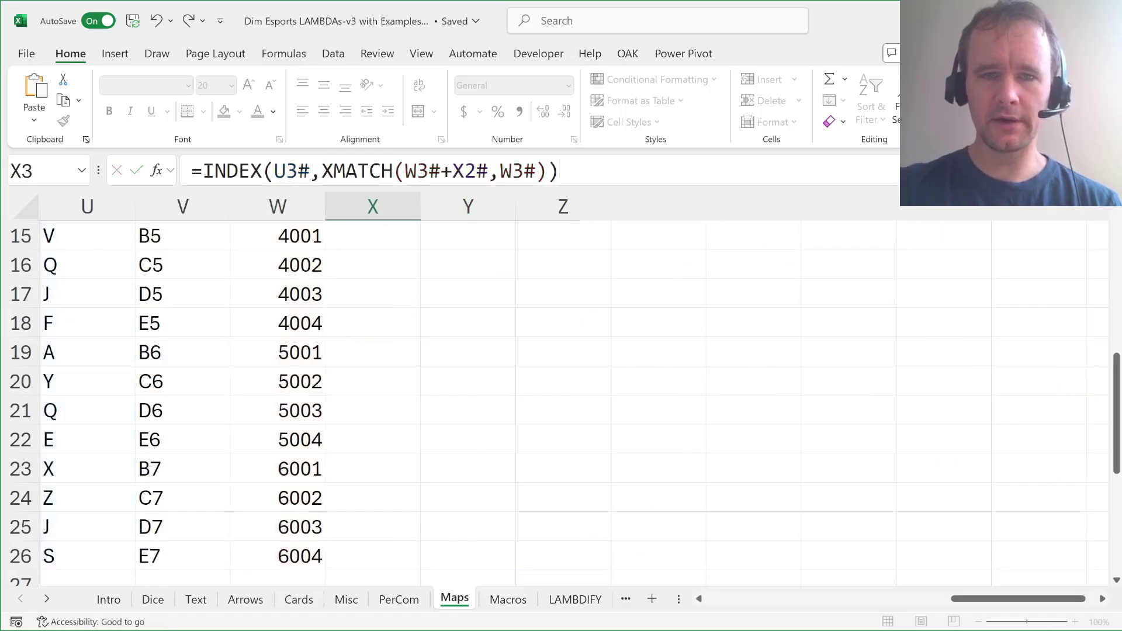
{"action": "key", "text": "ctrl+Return"}
{"action": "scroll", "coordinate": [561, 404], "scroll_direction": "up", "scroll_amount": 1}
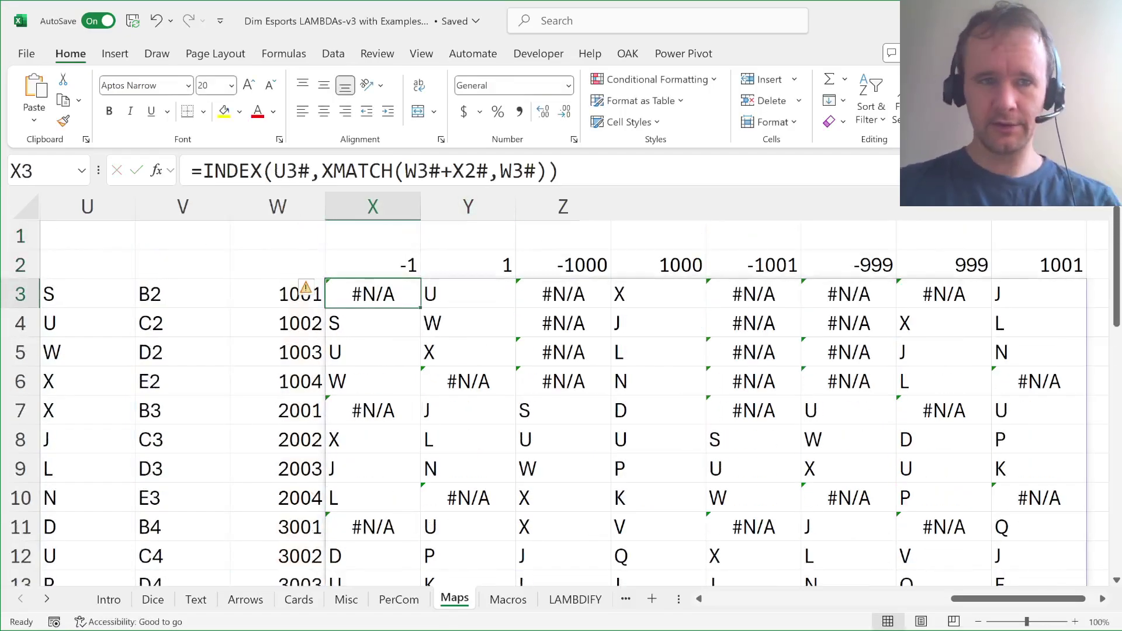
Wrap the X3 formula in IFNA with an empty string fallback, giving =IFNA(INDEX(U3#,XMATCH(W3#+X2#,W3#)),"").
{"action": "key", "text": "F2"}
{"action": "key", "text": "Home"}
{"action": "key", "text": "Right"}
{"action": "type", "text": "ifn"}
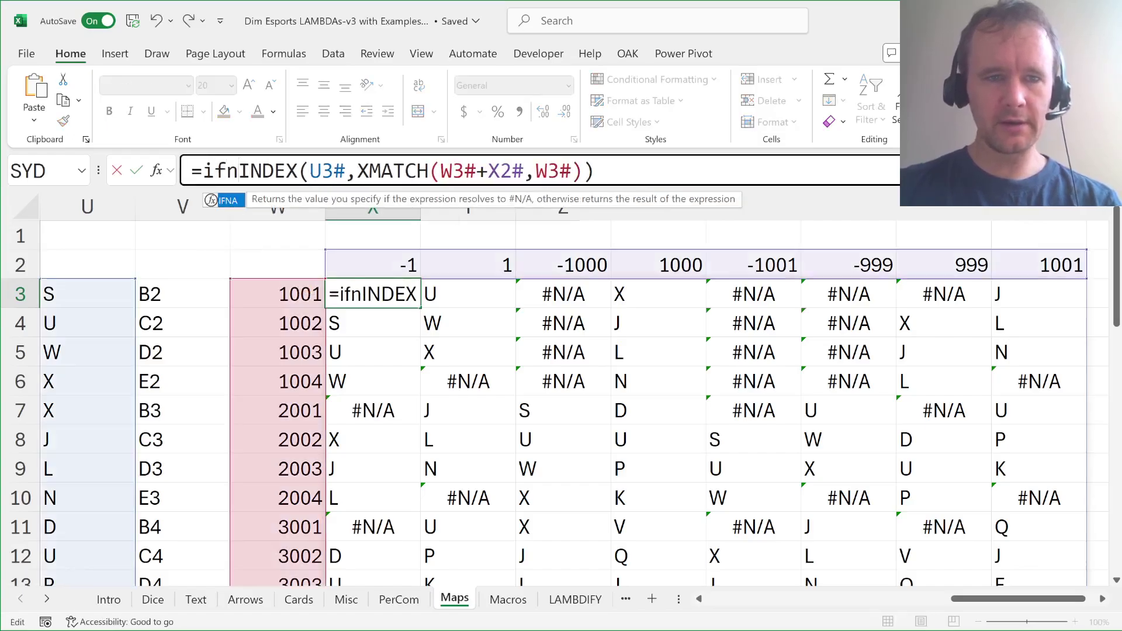
{"action": "key", "text": "Tab"}
{"action": "key", "text": "End"}
{"action": "type", "text": ","}
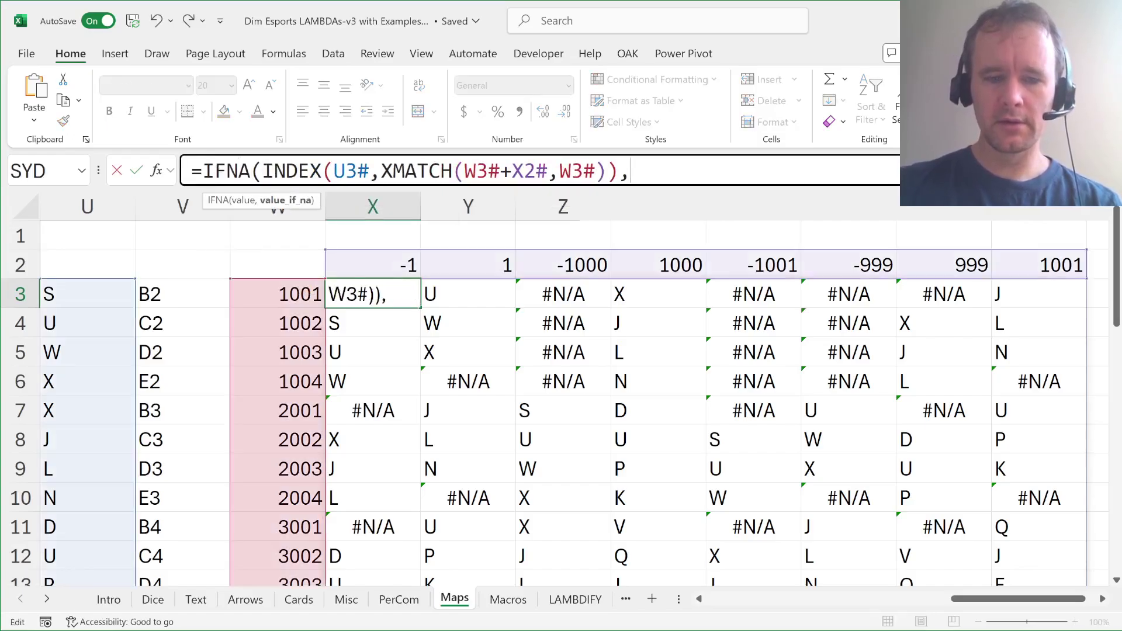
{"action": "type", "text": "\"\")"}
{"action": "key", "text": "Return"}
Compare the first grid cell's letter and address in row 3 with its neighbours in Y3, AA3 and AE3.
{"action": "left_click", "coordinate": [183, 293]}
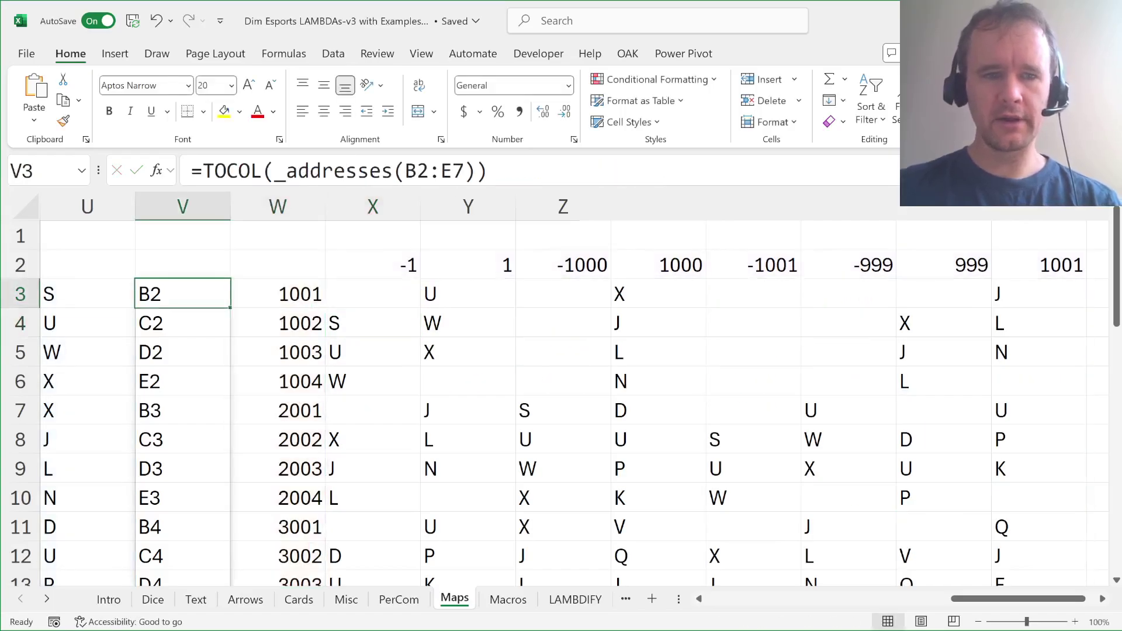
{"action": "left_click", "coordinate": [87, 294]}
{"action": "left_click", "coordinate": [182, 294]}
{"action": "left_click", "coordinate": [468, 293]}
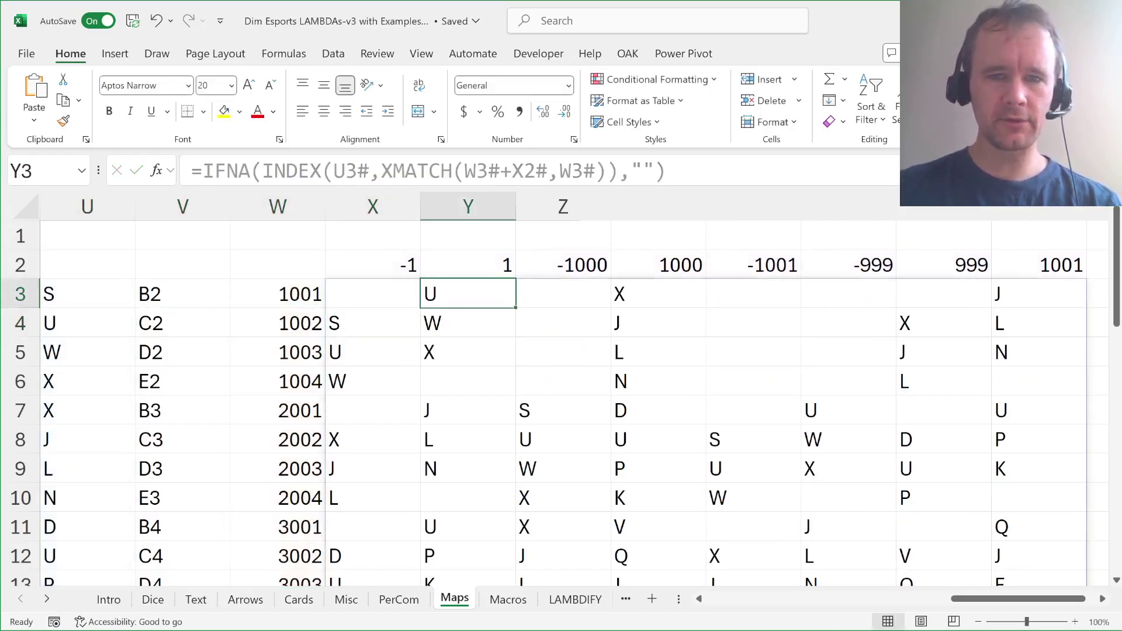
{"action": "key", "text": "Right"}
{"action": "key", "text": "Right"}
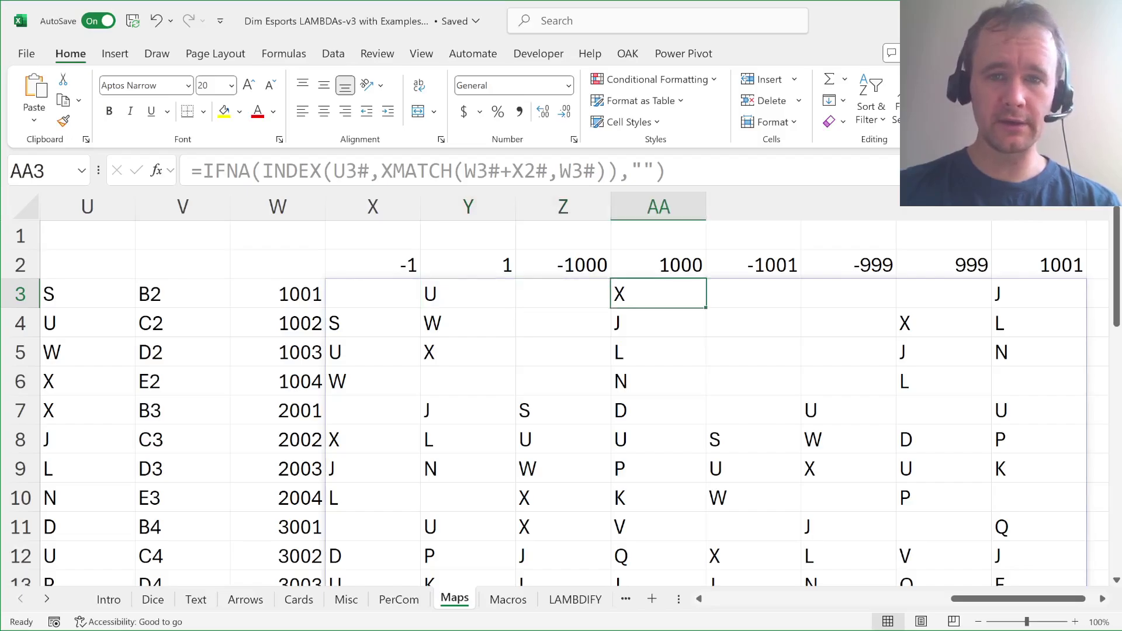
{"action": "left_click", "coordinate": [1039, 293]}
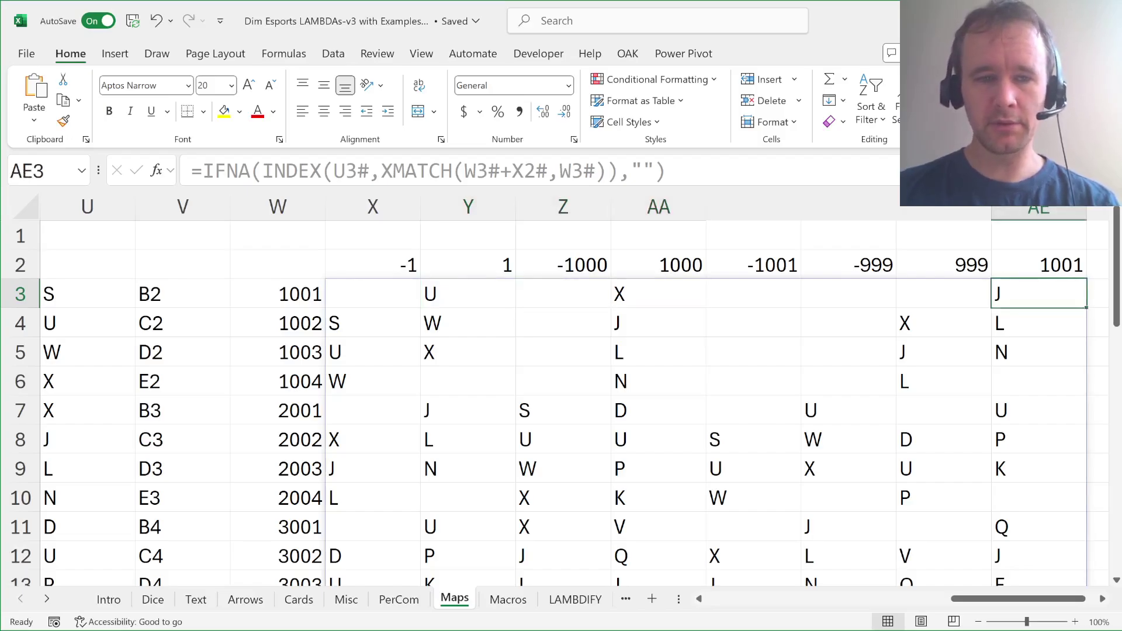
Clear the contents of columns U through AE to remove the neighbour lookup example.
{"action": "left_click", "coordinate": [87, 293]}
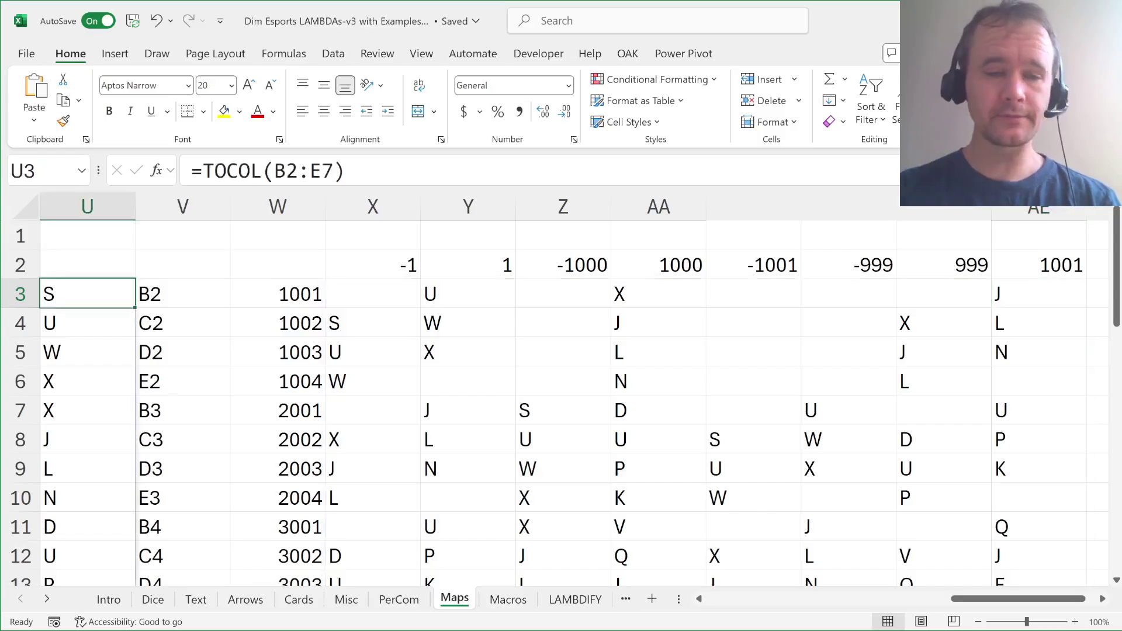
{"action": "scroll", "coordinate": [238, 394], "scroll_direction": "down", "scroll_amount": 2}
{"action": "scroll", "coordinate": [238, 393], "scroll_direction": "up", "scroll_amount": 2}
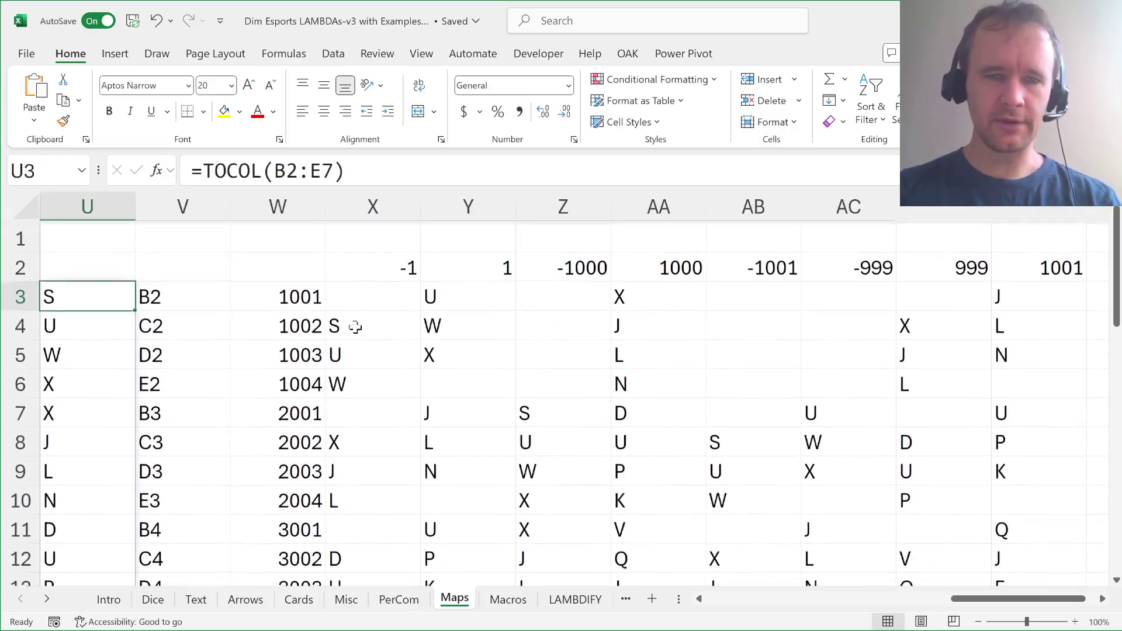
{"action": "key", "text": "ctrl+space"}
{"action": "key", "text": "ctrl+shift+Right"}
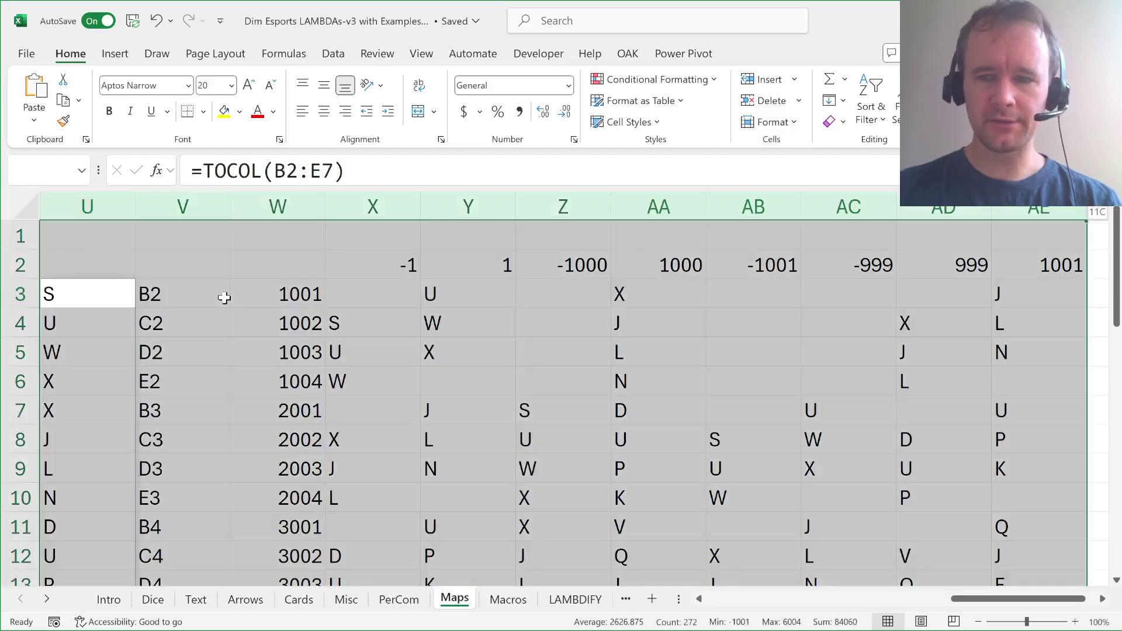
{"action": "key", "text": "Delete"}
Delete the spilled IFNA neighbour index formula in L12 and go back to column A.
{"action": "key", "text": "ctrl+Home"}
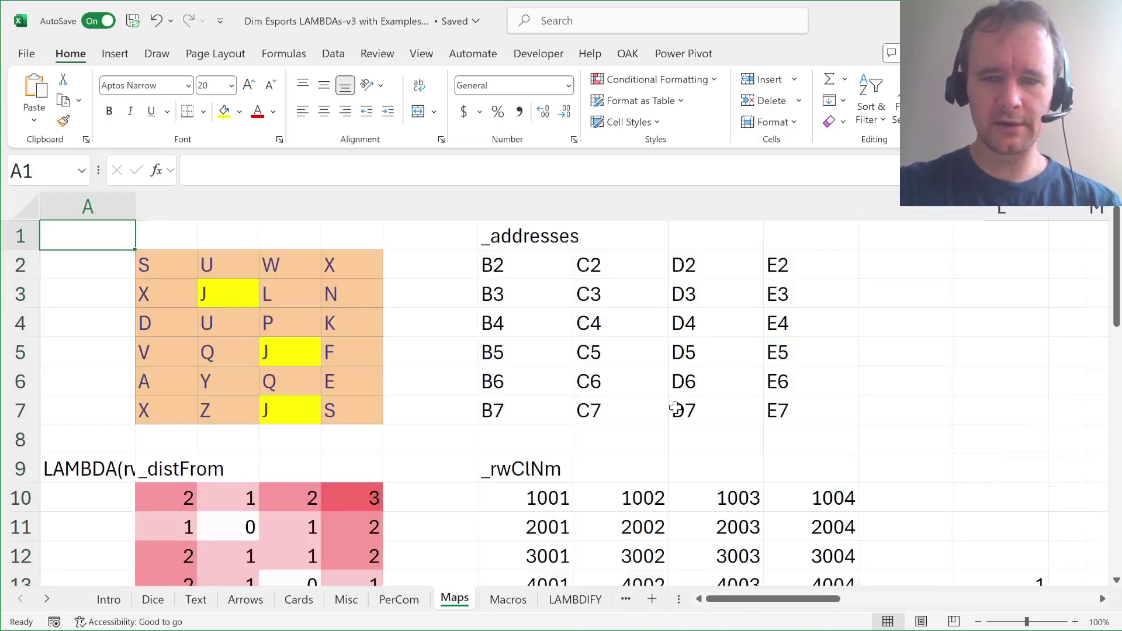
{"action": "scroll", "coordinate": [681, 408], "scroll_direction": "right", "scroll_amount": 3}
{"action": "left_click", "coordinate": [713, 560]}
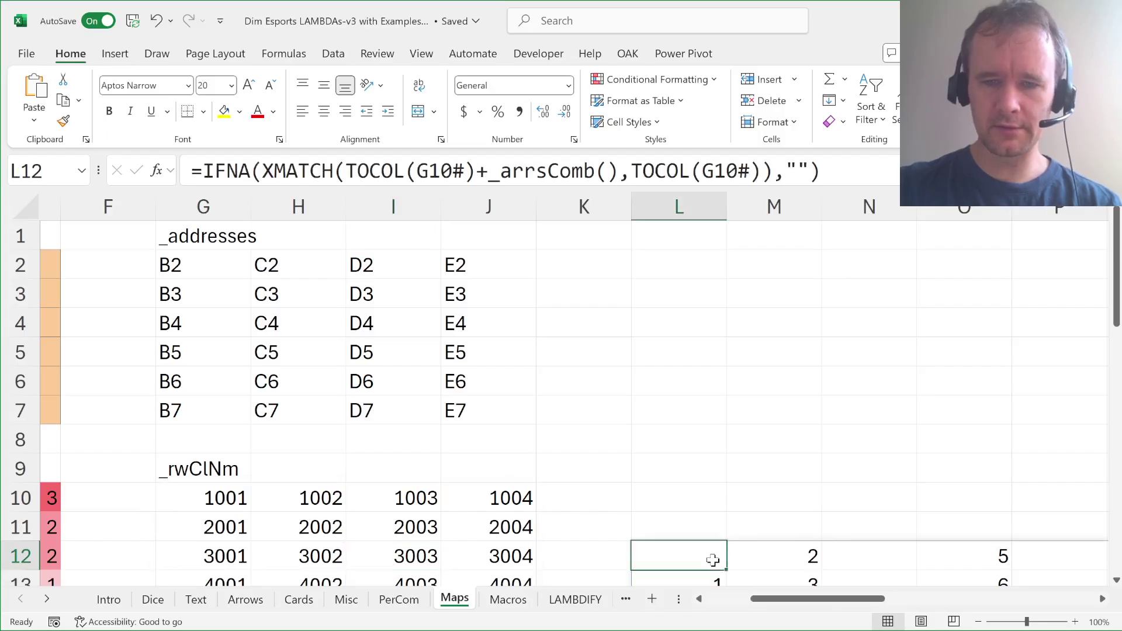
{"action": "key", "text": "Delete"}
{"action": "key", "text": "ctrl+Left"}
{"action": "key", "text": "ctrl+Left"}
{"action": "key", "text": "Home"}
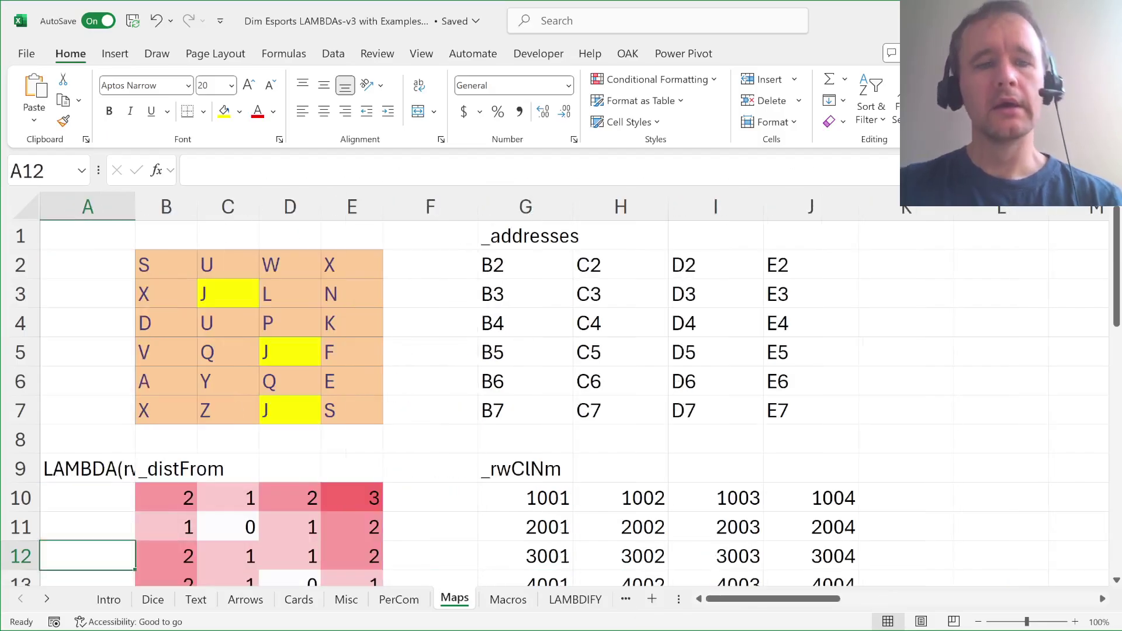
Examine the _distFrom formula in B10, checking its map and target arguments, and leave it without editing.
{"action": "scroll", "coordinate": [437, 429], "scroll_direction": "down", "scroll_amount": 3}
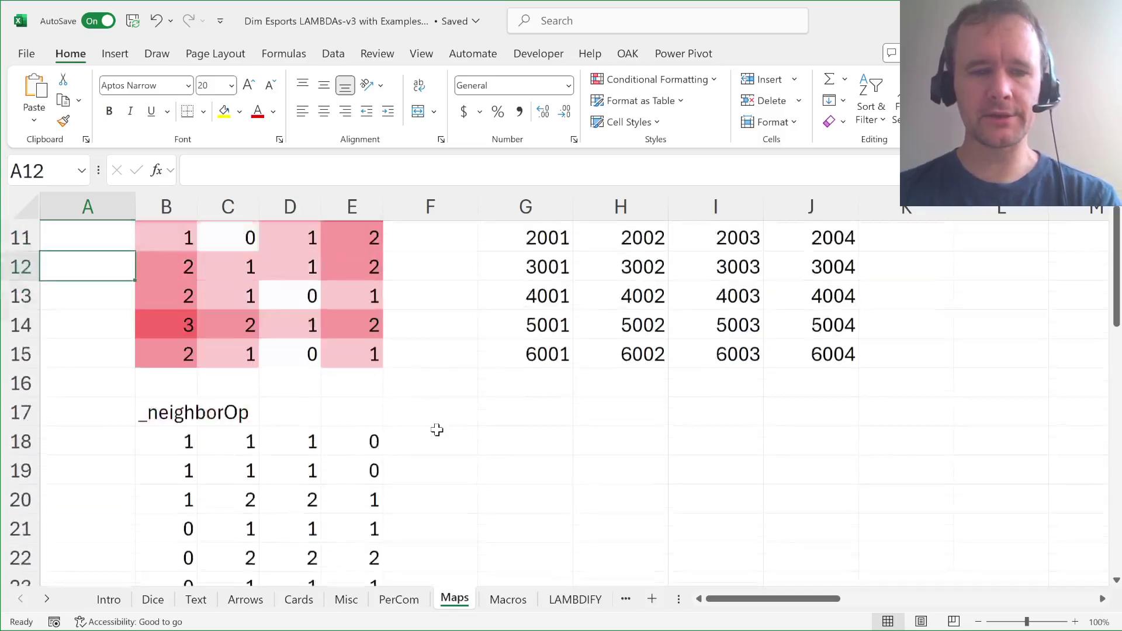
{"action": "scroll", "coordinate": [437, 430], "scroll_direction": "up", "scroll_amount": 3}
{"action": "scroll", "coordinate": [437, 430], "scroll_direction": "down", "scroll_amount": 1}
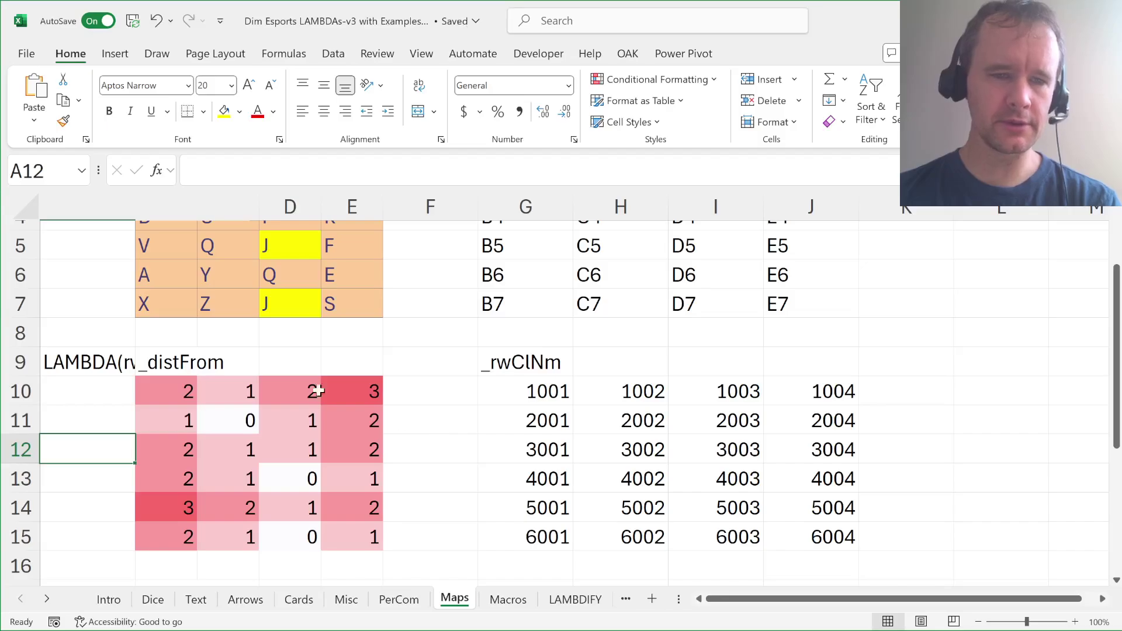
{"action": "left_click", "coordinate": [161, 396]}
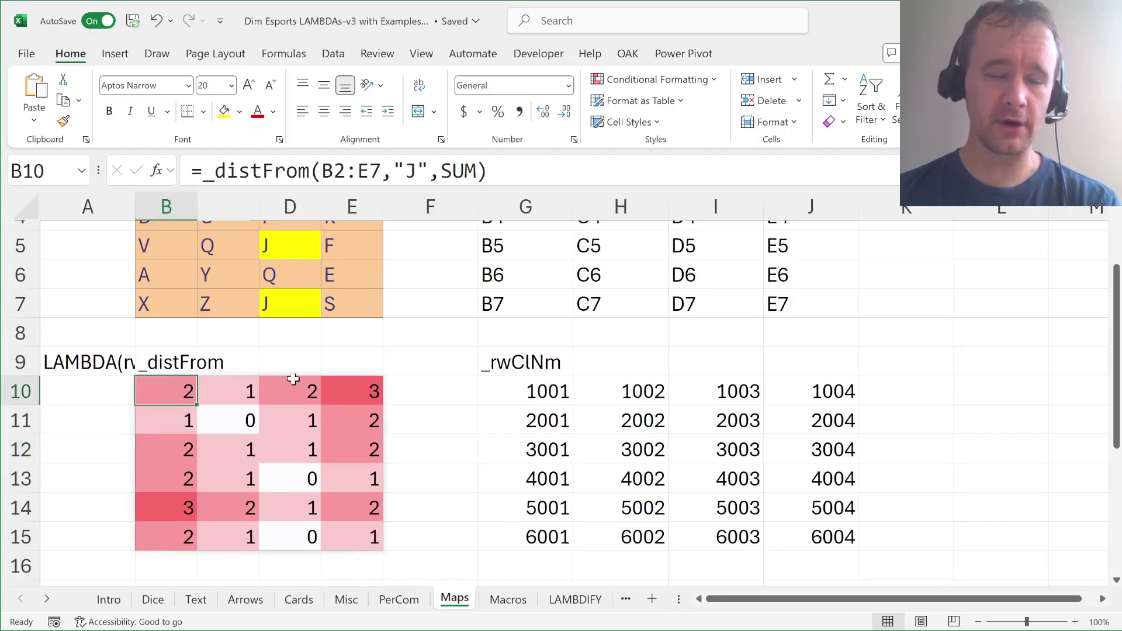
{"action": "scroll", "coordinate": [293, 379], "scroll_direction": "up", "scroll_amount": 1}
{"action": "key", "text": "F2"}
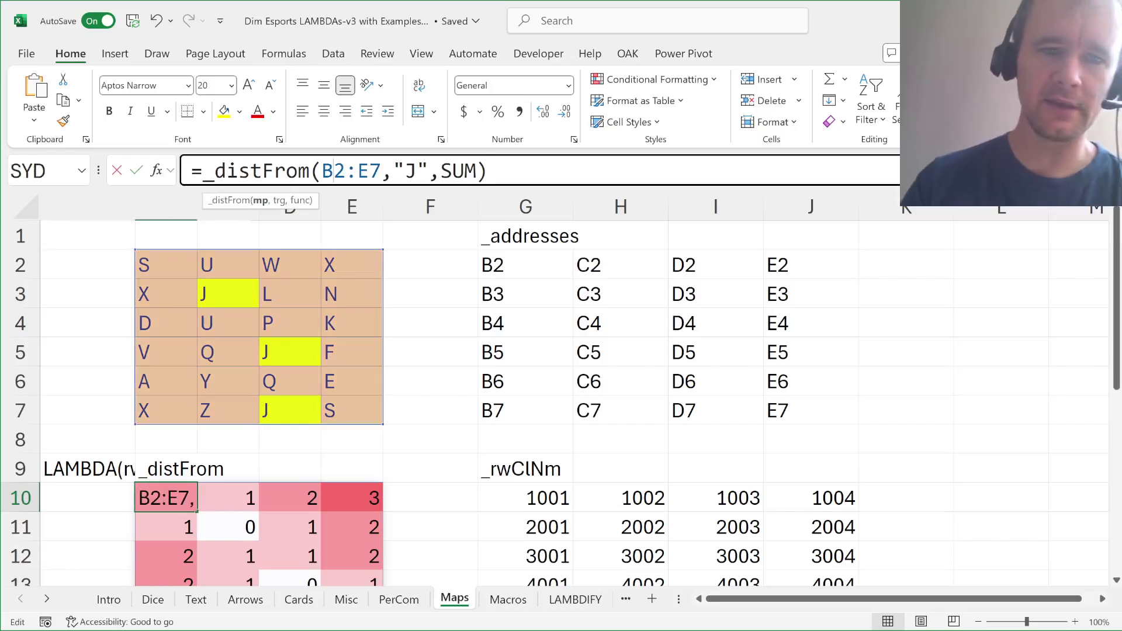
{"action": "left_click", "coordinate": [280, 200]}
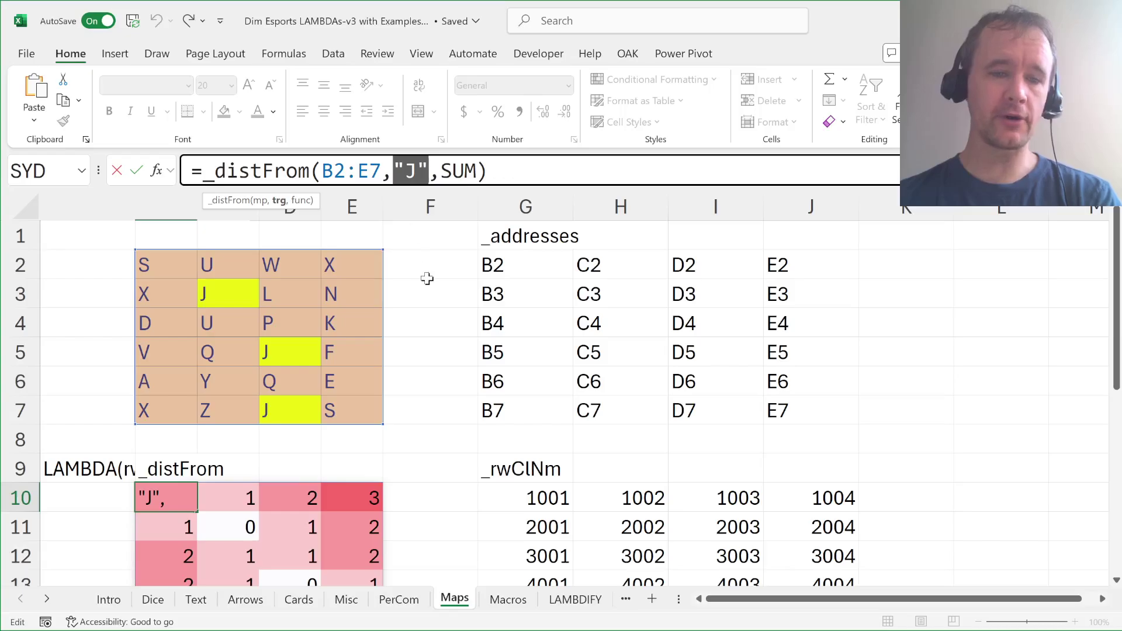
{"action": "key", "text": "Escape"}
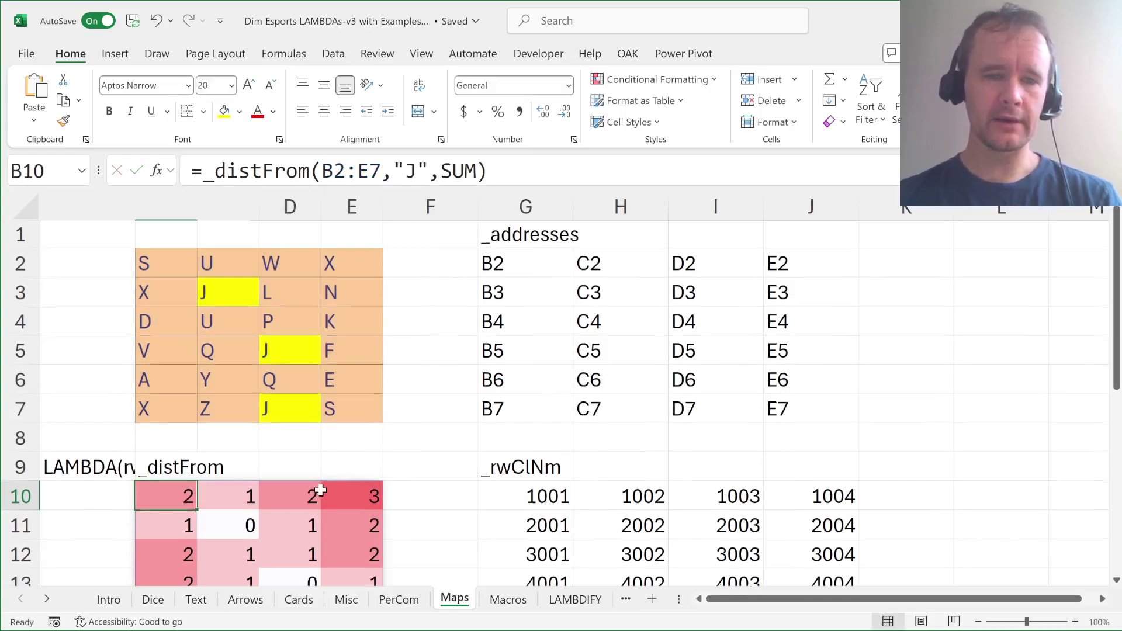
Compare the yellow J cells in the letter map with cells C11, D13 and D15 of the _distFrom grid.
{"action": "left_click", "coordinate": [217, 290]}
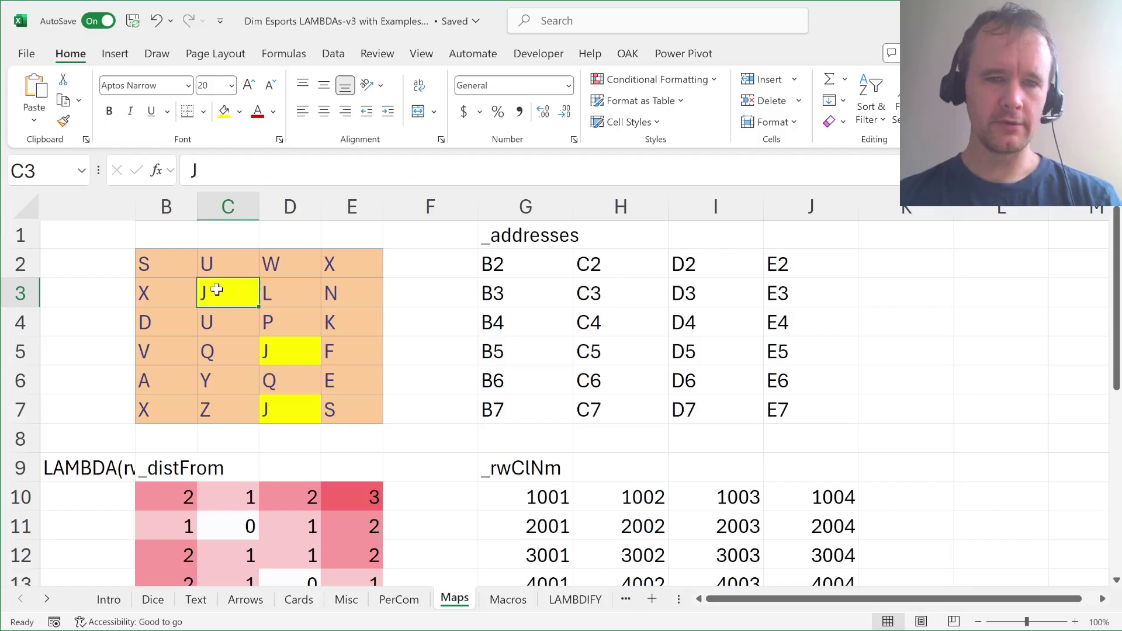
{"action": "scroll", "coordinate": [275, 426], "scroll_direction": "down", "scroll_amount": 2}
{"action": "key", "text": "Down"}
{"action": "key", "text": "Down"}
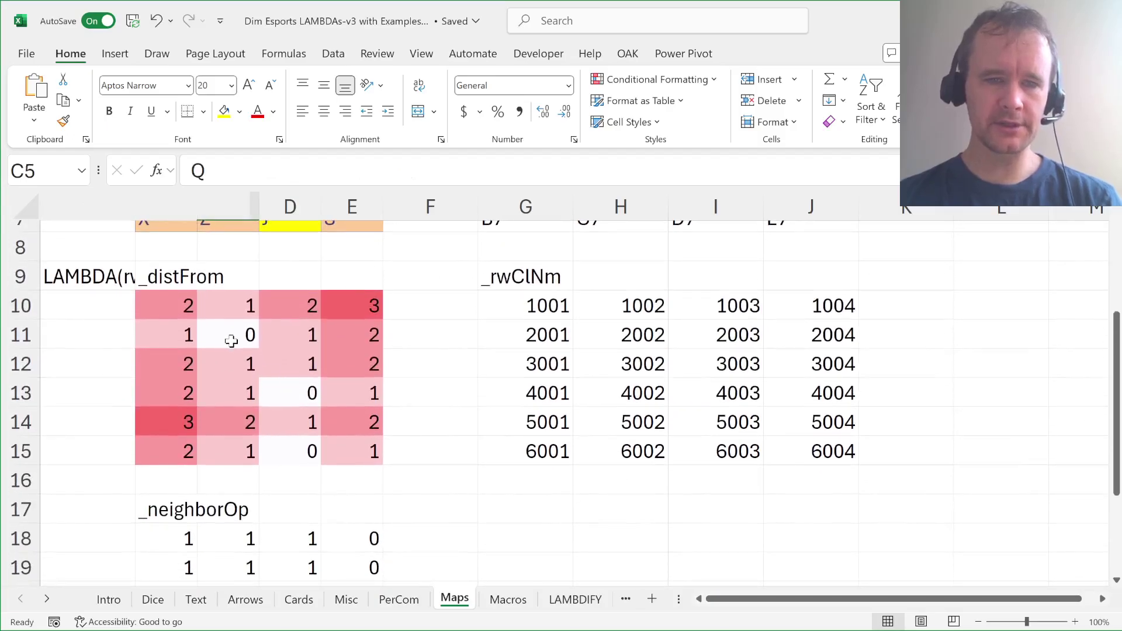
{"action": "left_click", "coordinate": [231, 341]}
{"action": "left_click", "coordinate": [298, 410], "text": "ctrl"}
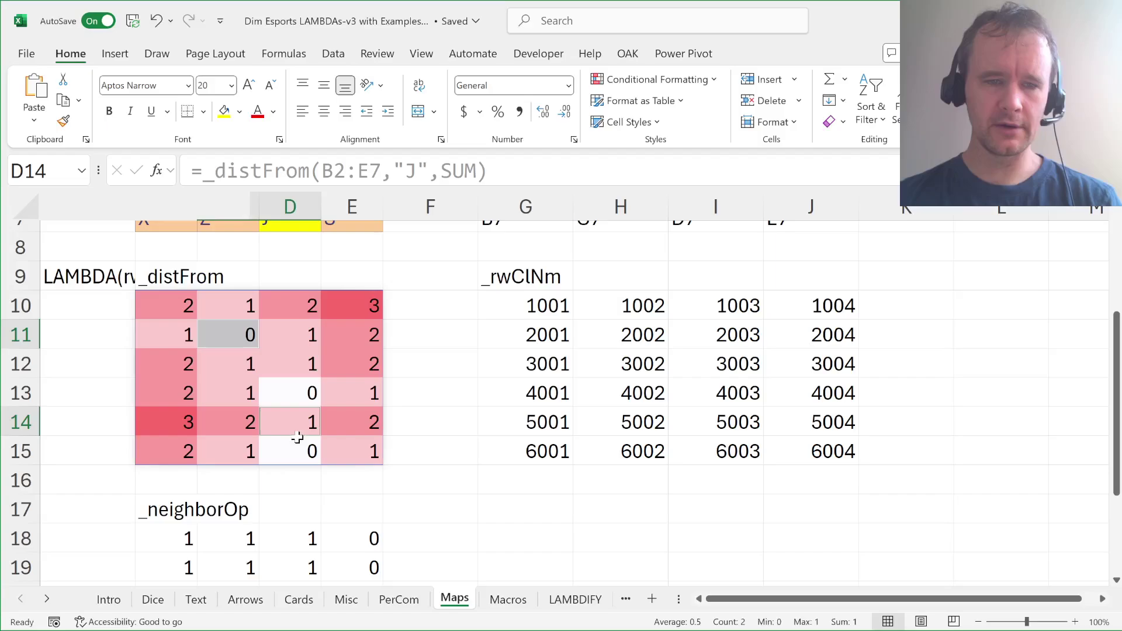
{"action": "left_click", "coordinate": [300, 393]}
{"action": "left_click", "coordinate": [298, 450], "text": "ctrl"}
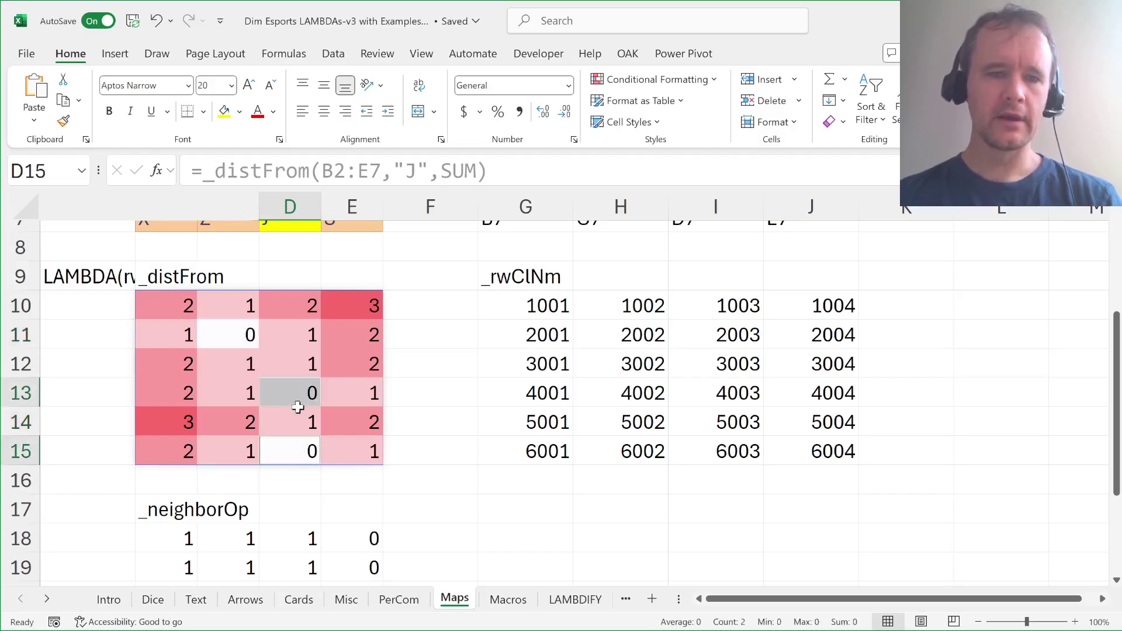
{"action": "left_click", "coordinate": [298, 393]}
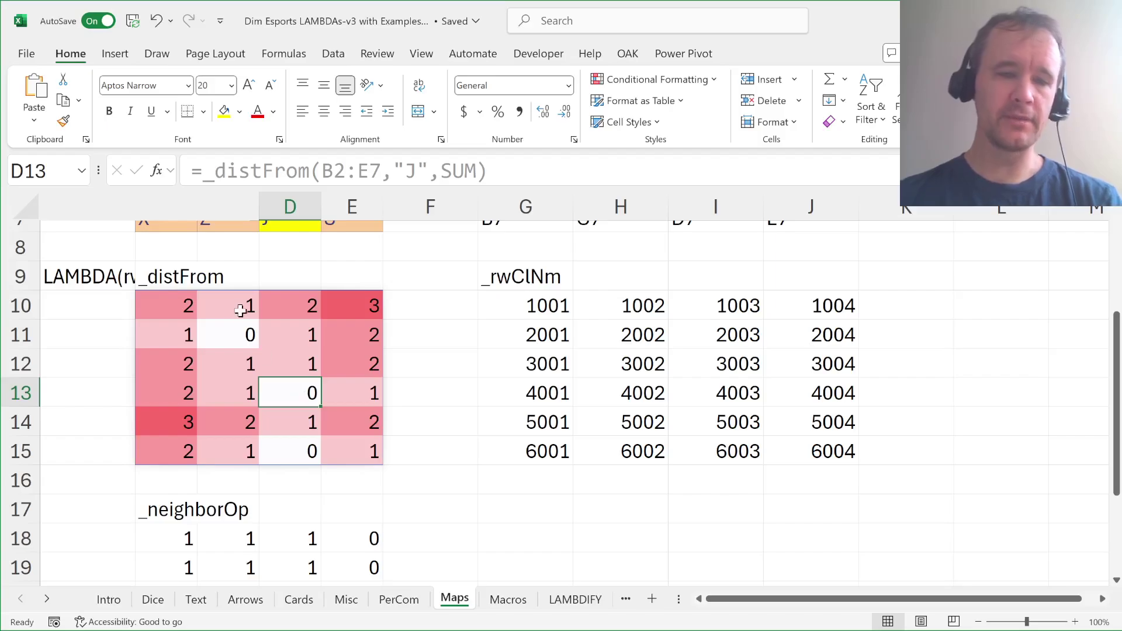
Inspect the distances near C11 and across B10:E15, including the darkest cells B14 and E10.
{"action": "left_click", "coordinate": [248, 342]}
{"action": "key", "text": "Right"}
{"action": "key", "text": "Up"}
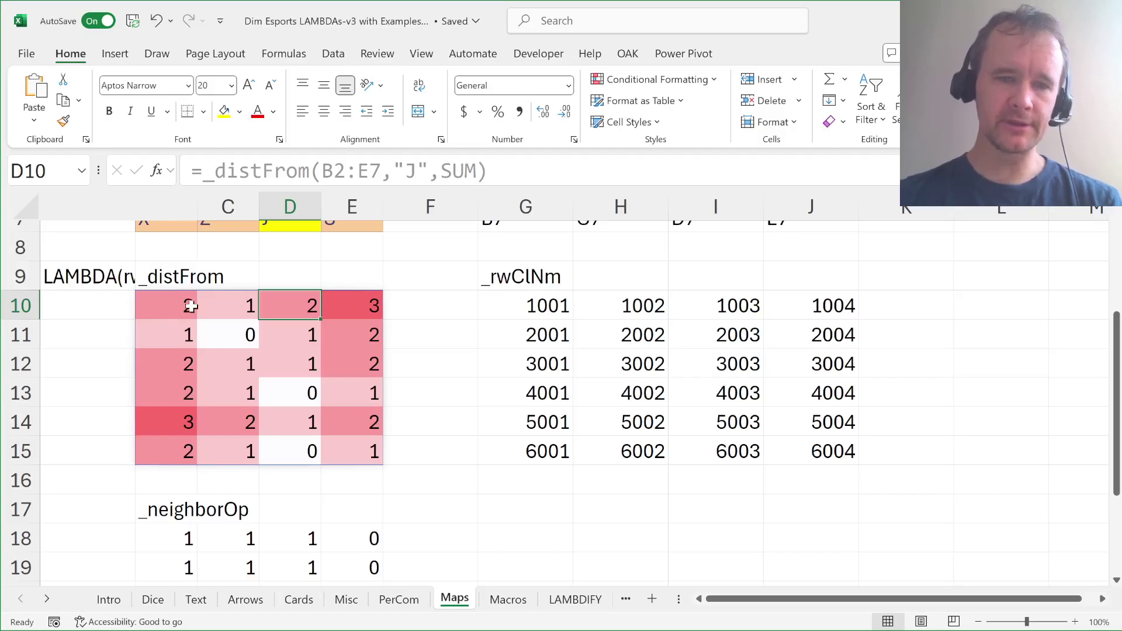
{"action": "left_click_drag", "start_coordinate": [187, 300], "coordinate": [362, 446]}
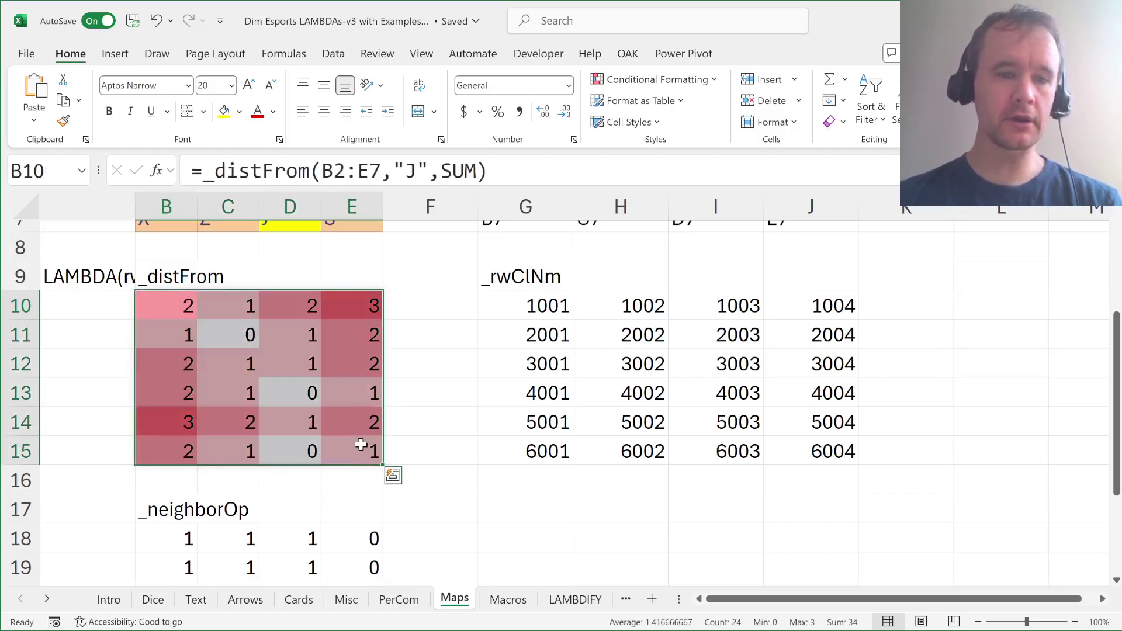
{"action": "left_click", "coordinate": [165, 421]}
{"action": "left_click", "coordinate": [361, 313]}
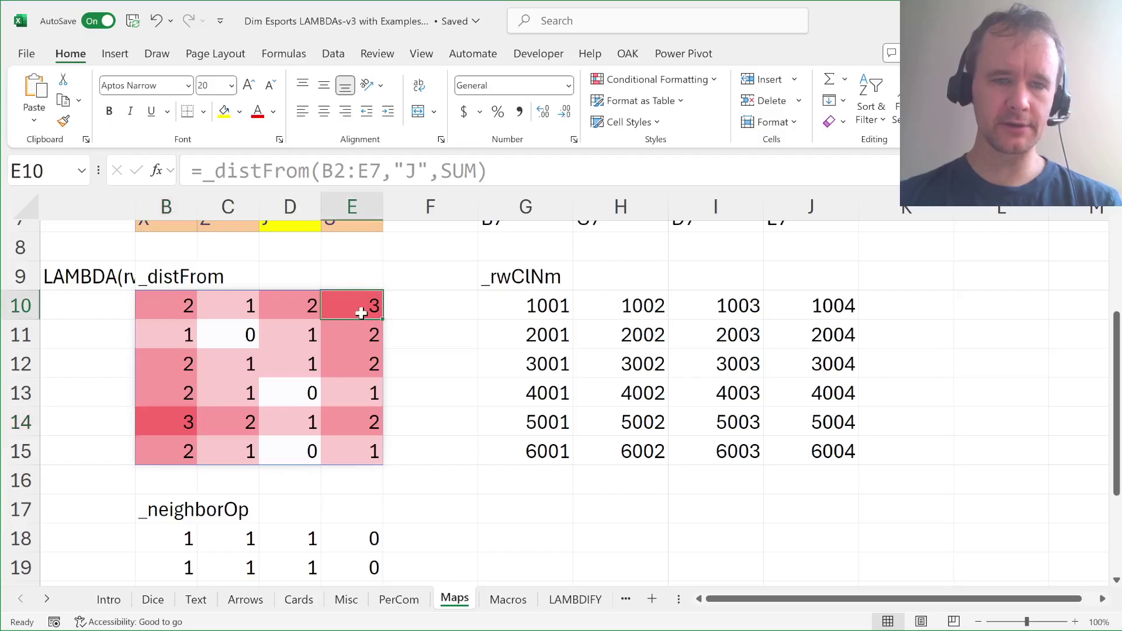
Trace the step-by-step paths from B12 to the J positions at C11 and D13, and return to B10.
{"action": "left_click", "coordinate": [182, 366]}
{"action": "key", "text": "Up"}
{"action": "key", "text": "Right"}
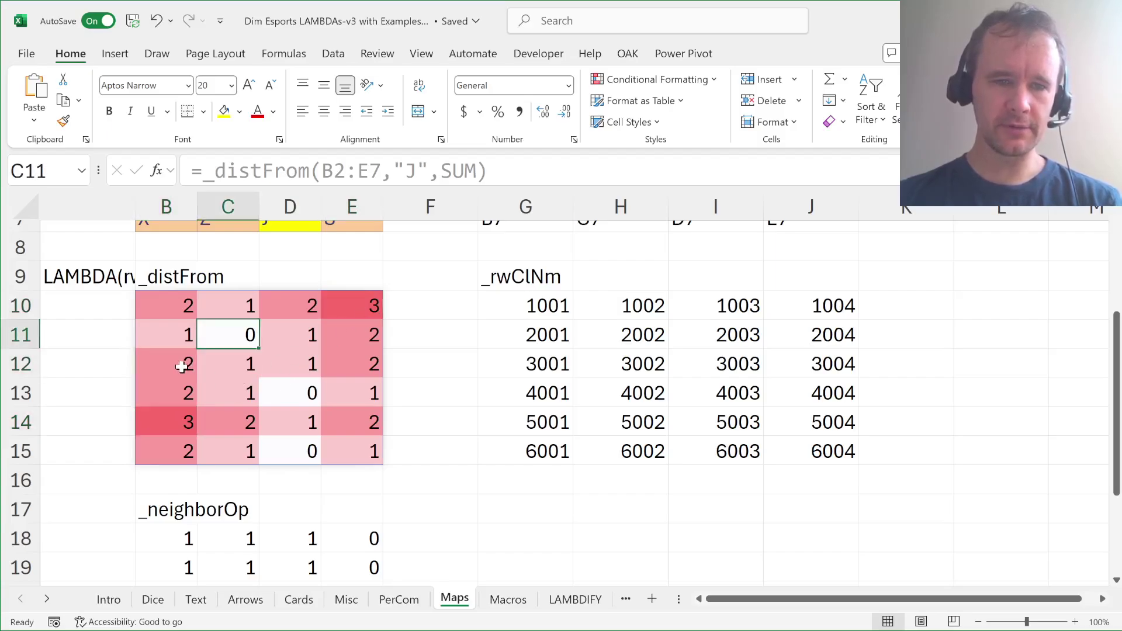
{"action": "key", "text": "Left"}
{"action": "key", "text": "Down"}
{"action": "key", "text": "Down"}
{"action": "key", "text": "Right"}
{"action": "key", "text": "Right"}
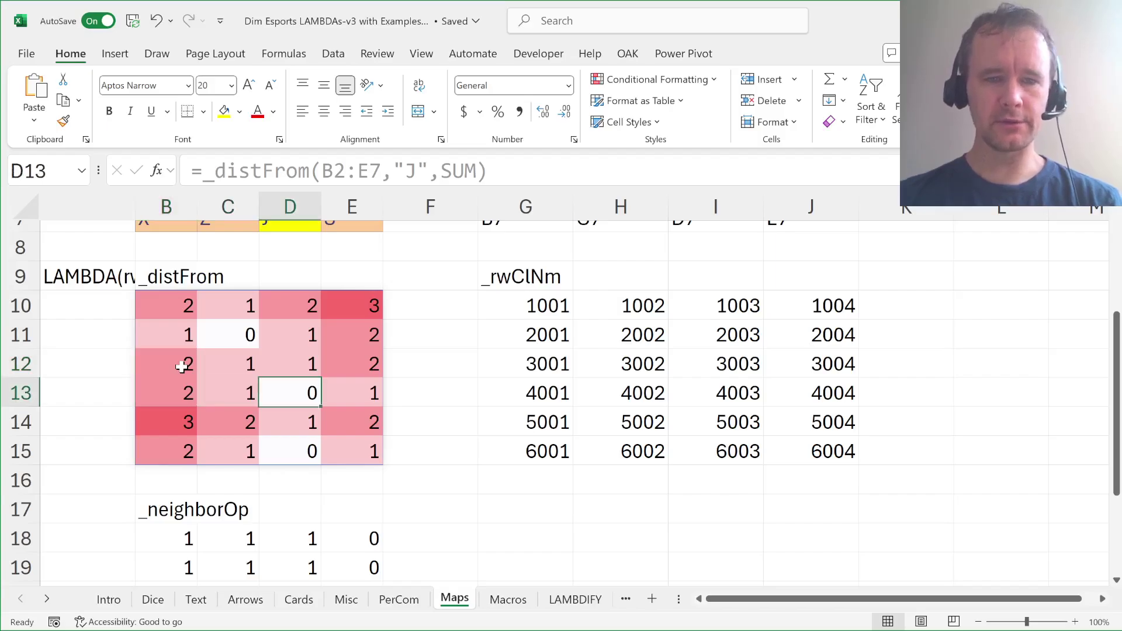
{"action": "key", "text": "Left"}
{"action": "key", "text": "Left"}
{"action": "key", "text": "Up"}
{"action": "key", "text": "Up"}
{"action": "key", "text": "Up"}
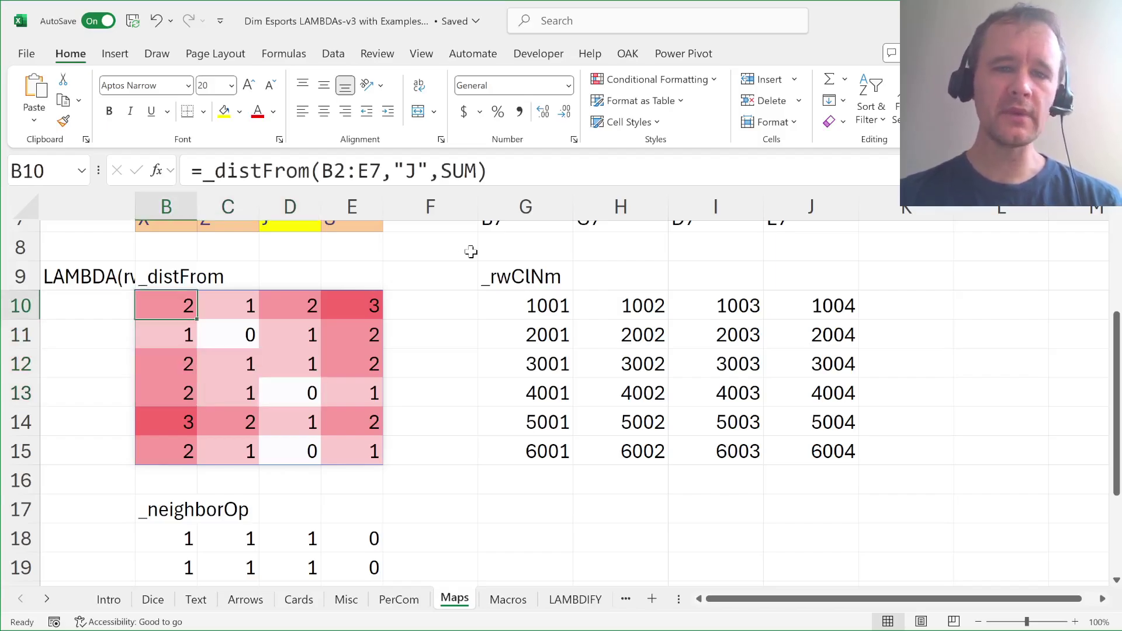
Examine the SUM argument in B10's _distFrom formula and trace cell moves from C11 through D12 and E11, returning to B10.
{"action": "double_click", "coordinate": [458, 170]}
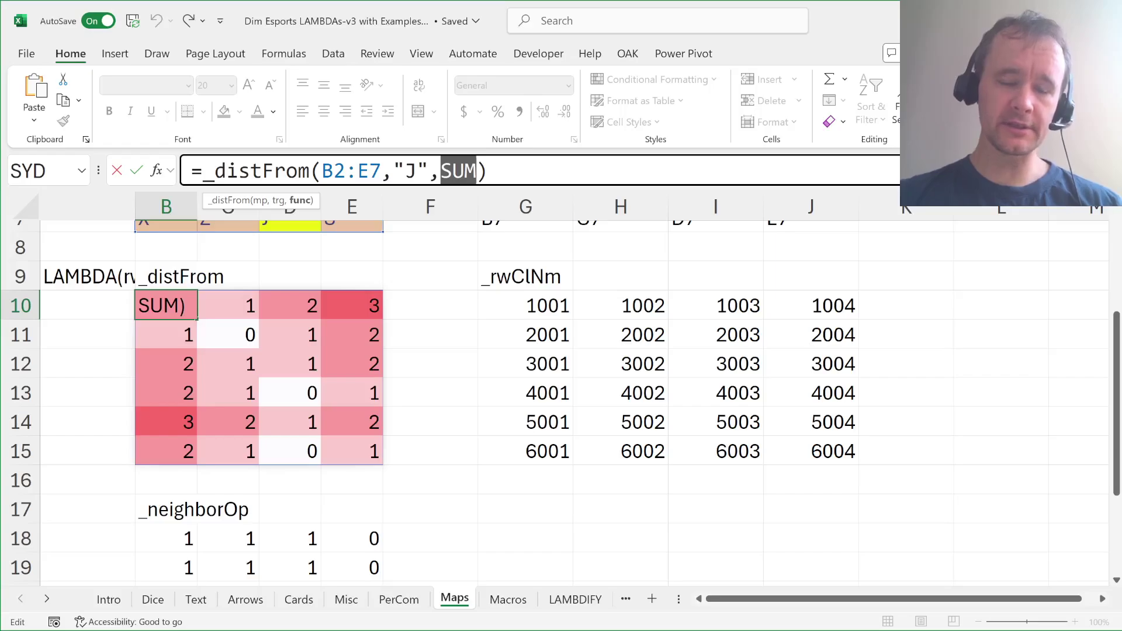
{"action": "key", "text": "Escape"}
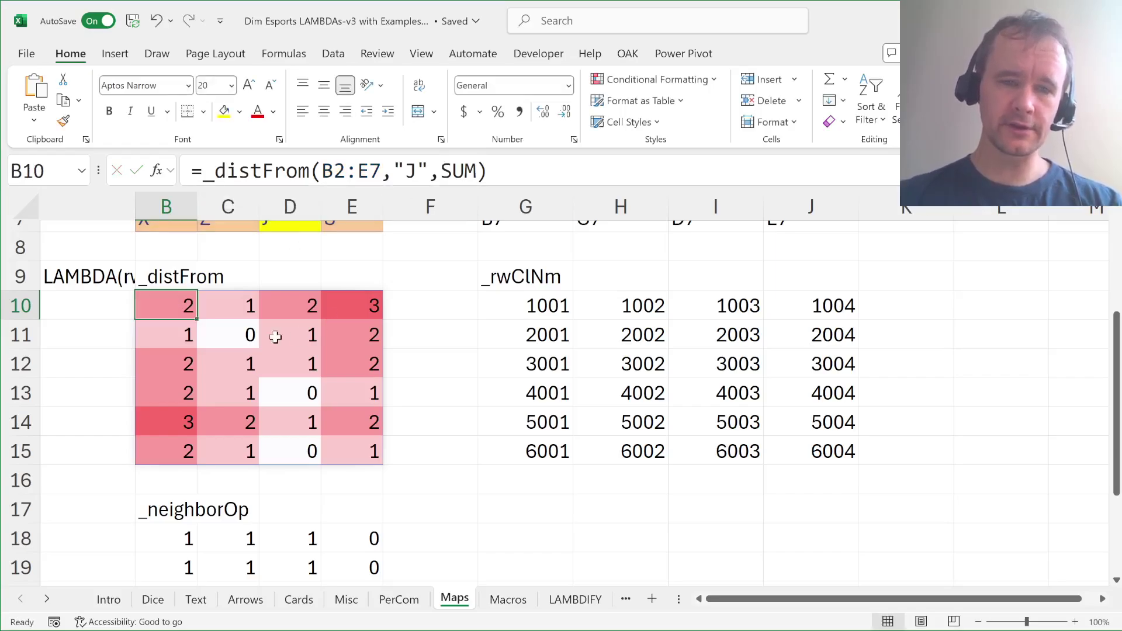
{"action": "left_click", "coordinate": [233, 335]}
{"action": "key", "text": "Right"}
{"action": "key", "text": "Down"}
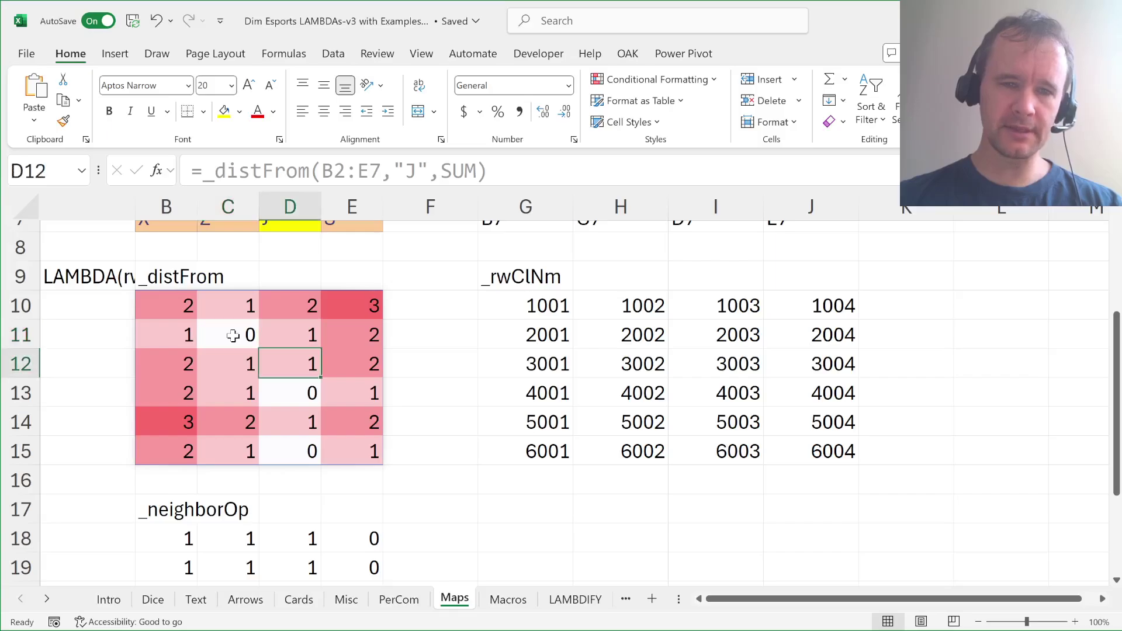
{"action": "key", "text": "Right"}
{"action": "key", "text": "Up"}
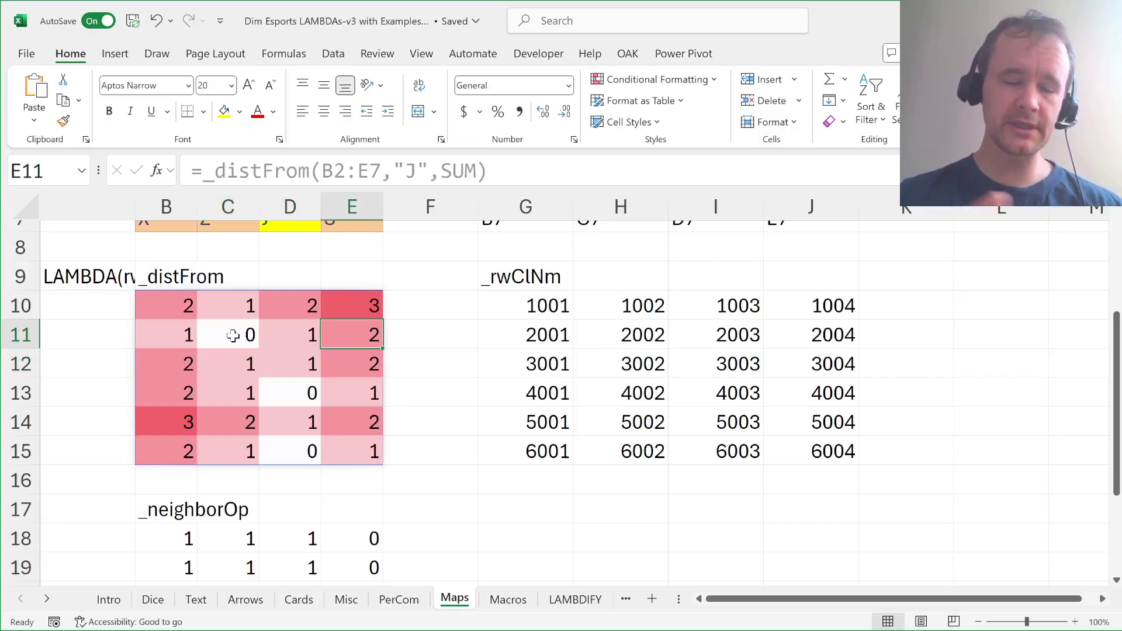
{"action": "key", "text": "Up"}
{"action": "key", "text": "Left"}
{"action": "key", "text": "Left"}
{"action": "key", "text": "Left"}
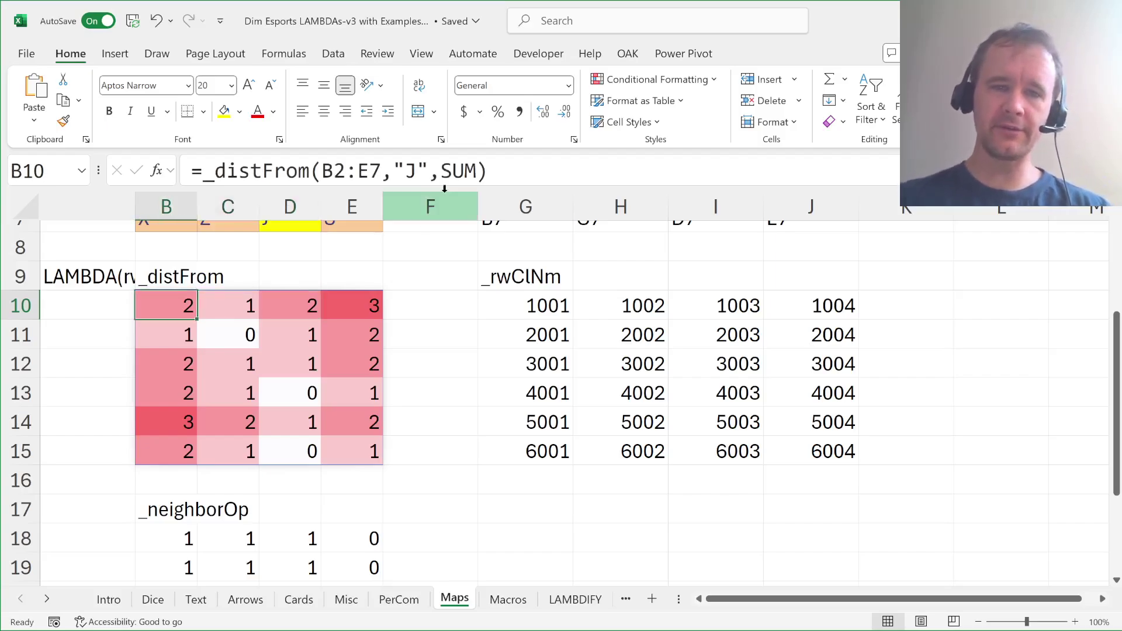
Trace the loop of single-cell moves from C11 through C10, D10 and D11 back to C11.
{"action": "left_click", "coordinate": [240, 339]}
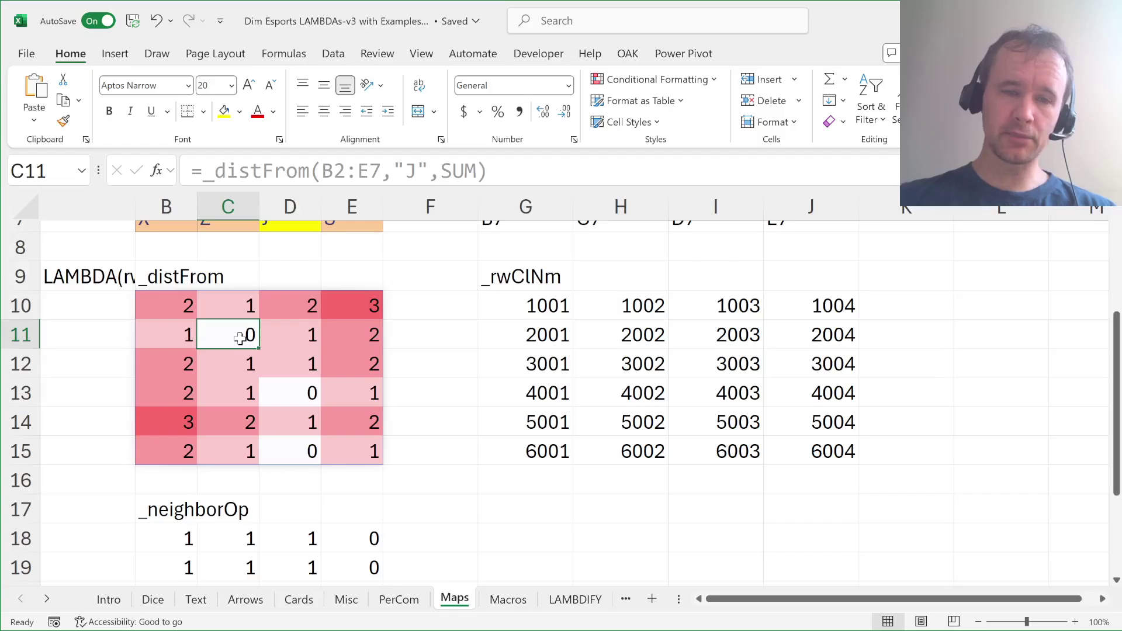
{"action": "key", "text": "Up"}
{"action": "key", "text": "Right"}
{"action": "key", "text": "Down"}
{"action": "key", "text": "Left"}
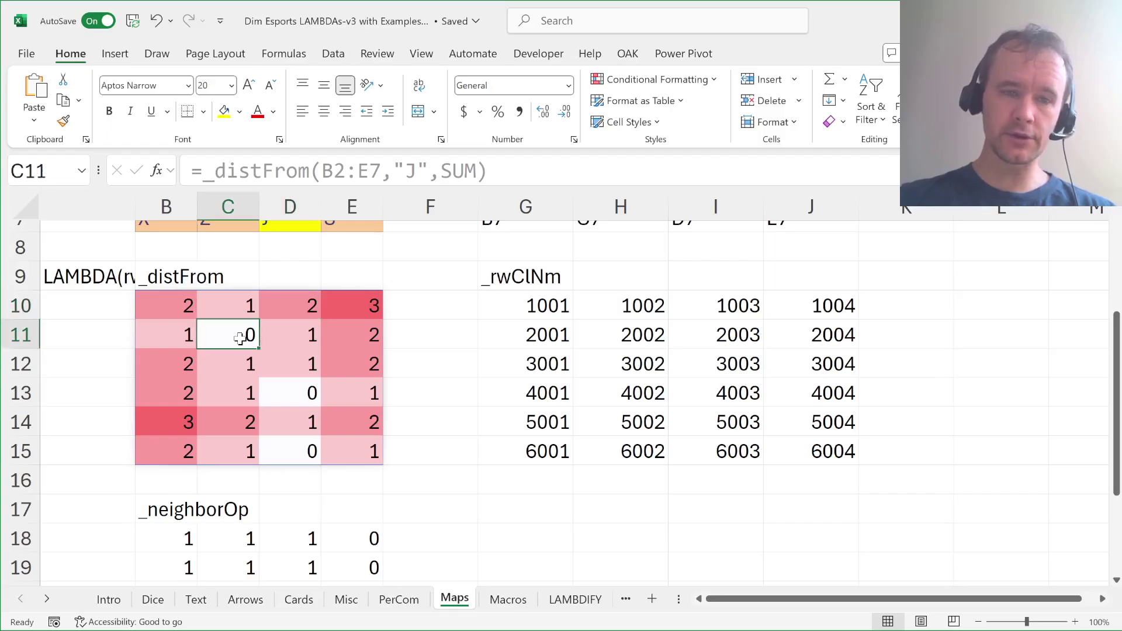
Change the distance function argument of the _distFrom formula in B10 to MAX.
{"action": "key", "text": "Up"}
{"action": "key", "text": "Left"}
{"action": "key", "text": "F2"}
{"action": "key", "text": "Left"}
{"action": "key", "text": "ctrl+shift+Left"}
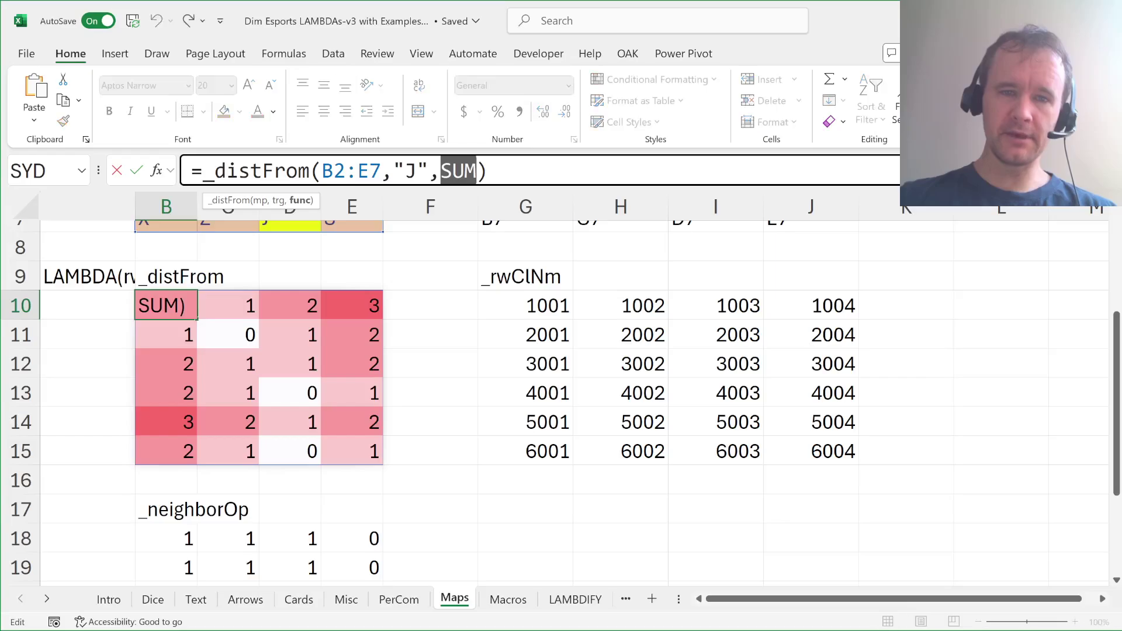
{"action": "type", "text": "min"}
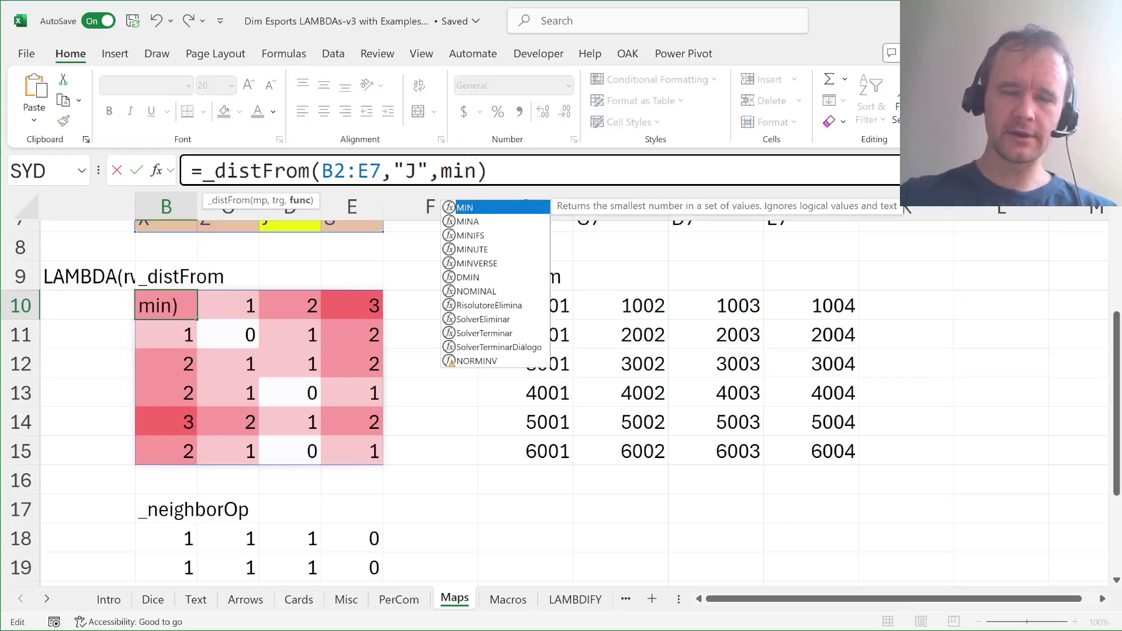
{"action": "key", "text": "ctrl+shift+Left"}
{"action": "type", "text": "max"}
{"action": "key", "text": "Return"}
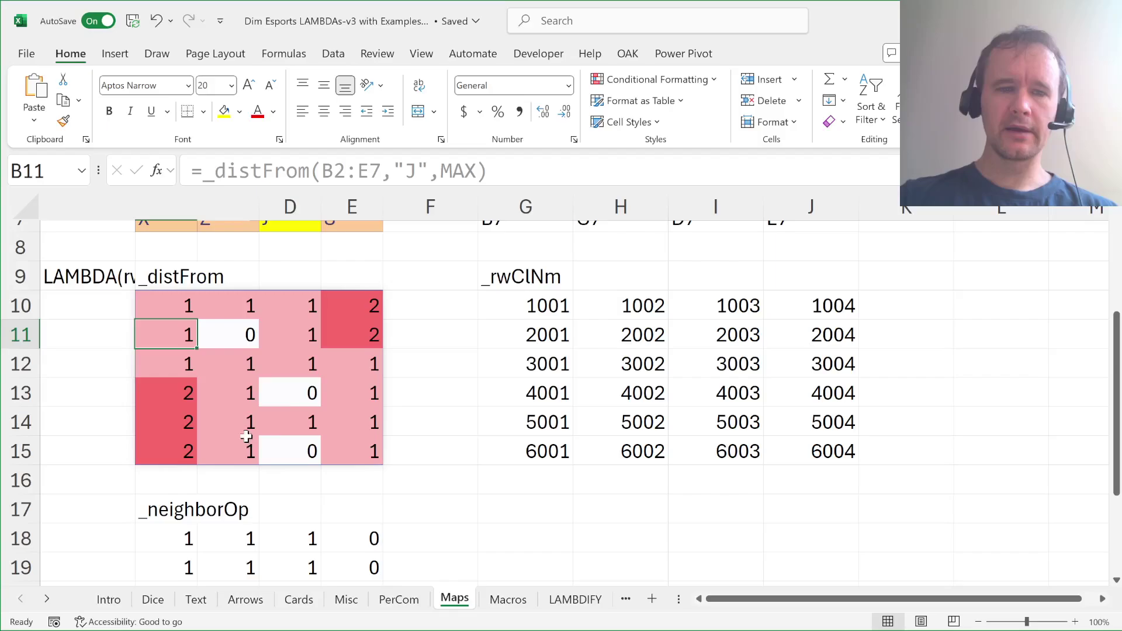
Inspect the MAX-based distances in D12:E15 and trace the diagonal move from D13 through C13 to B14.
{"action": "left_click", "coordinate": [266, 361]}
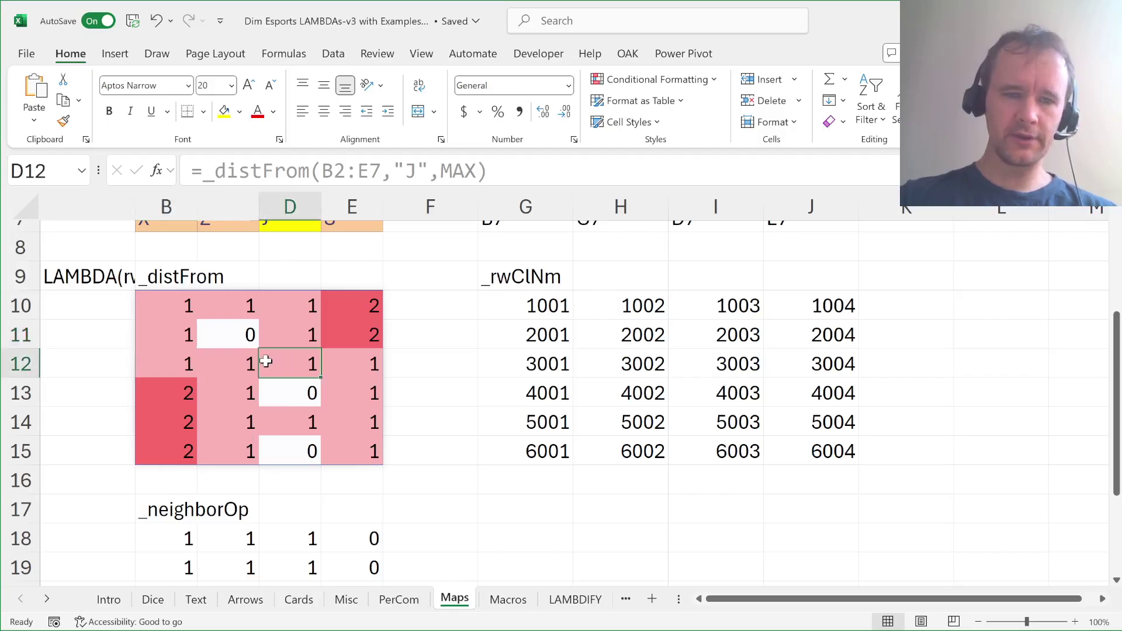
{"action": "mouse_move", "coordinate": [266, 361]}
{"action": "left_mouse_down"}
{"action": "mouse_move", "coordinate": [243, 391]}
{"action": "mouse_move", "coordinate": [336, 447]}
{"action": "left_mouse_up"}
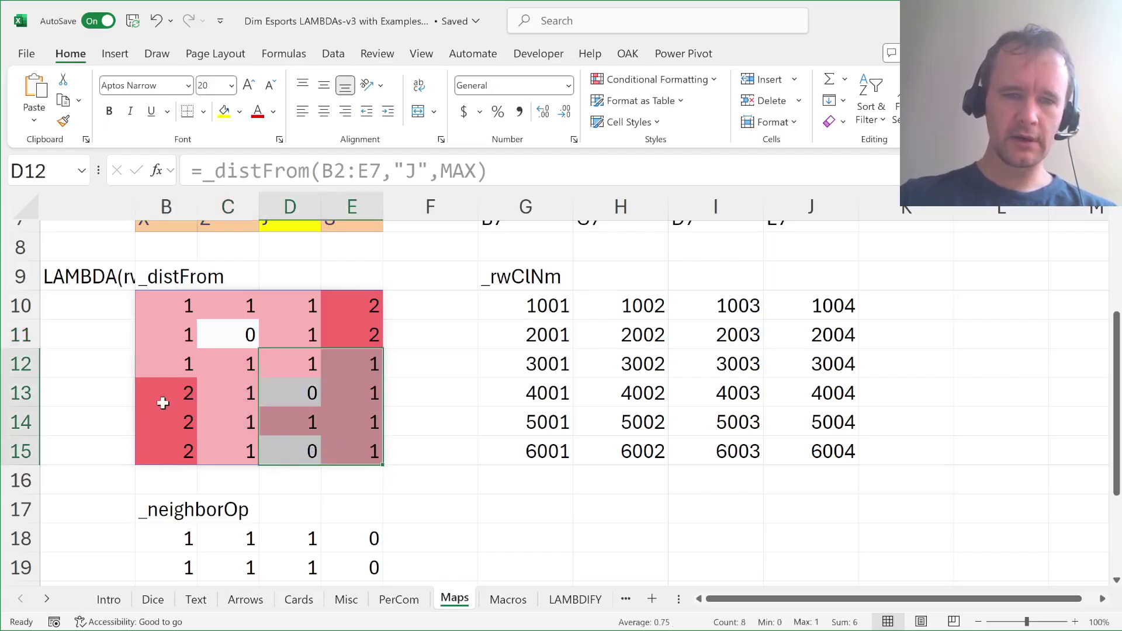
{"action": "left_click", "coordinate": [172, 423]}
{"action": "left_click", "coordinate": [275, 395]}
{"action": "key", "text": "Left"}
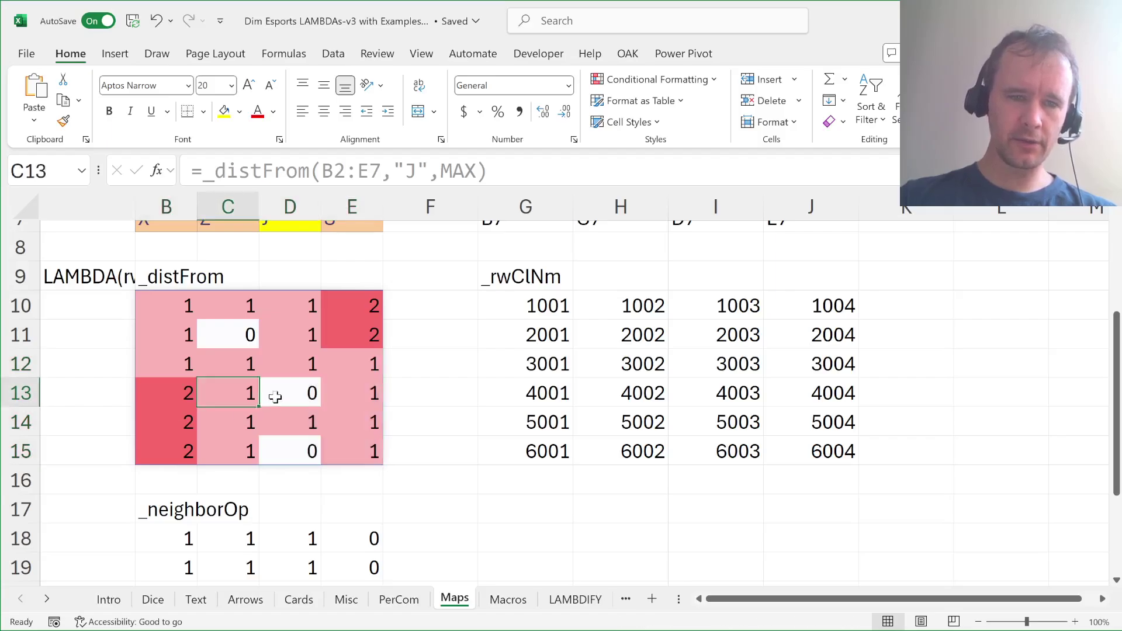
{"action": "key", "text": "Down"}
{"action": "key", "text": "Left"}
{"action": "left_click", "coordinate": [276, 397]}
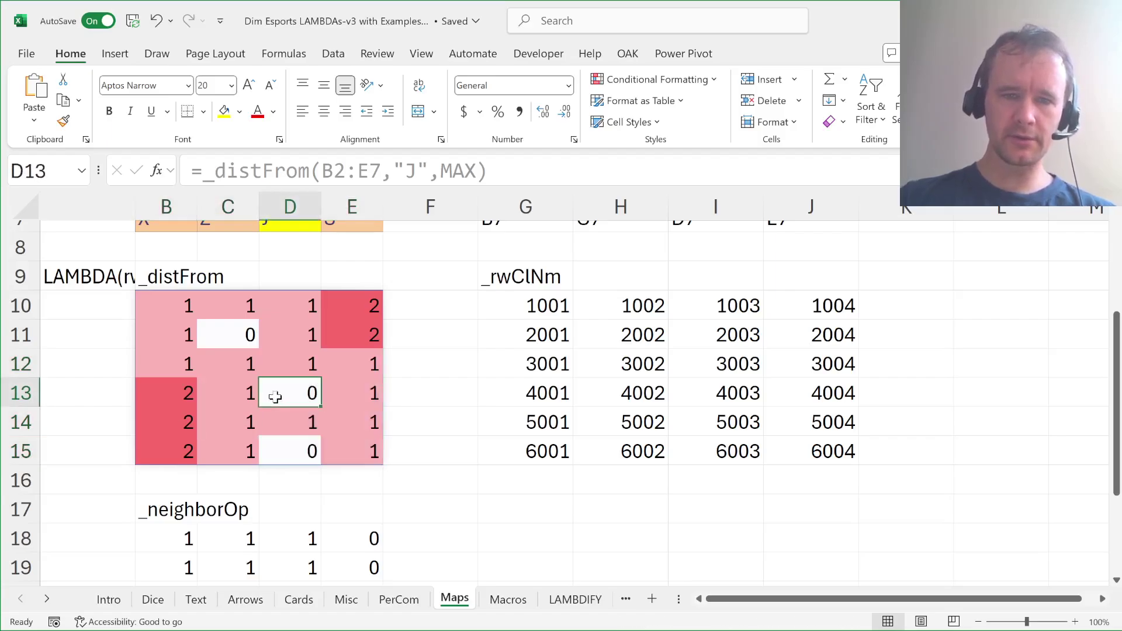
Trace the MAX-based distances from D13 through E11 and B11, then across row 10 between E10 and B10.
{"action": "key", "text": "Right"}
{"action": "key", "text": "Up"}
{"action": "key", "text": "Up"}
{"action": "key", "text": "Left"}
{"action": "key", "text": "Left"}
{"action": "key", "text": "Left"}
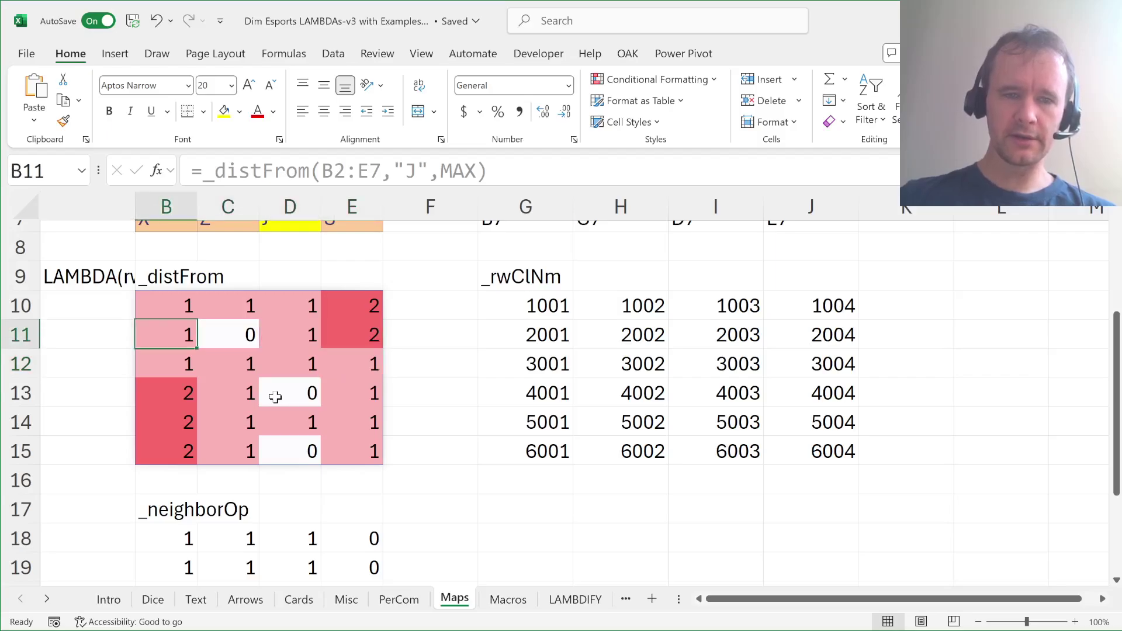
{"action": "key", "text": "Right"}
{"action": "key", "text": "Up"}
{"action": "key", "text": "Right"}
{"action": "key", "text": "Right"}
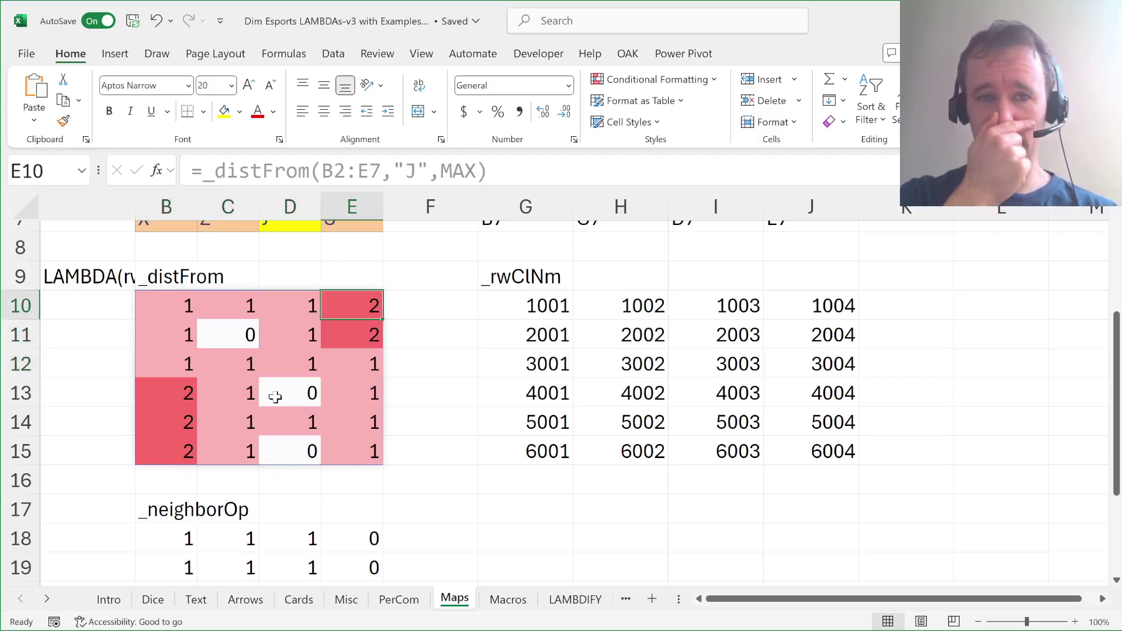
{"action": "key", "text": "Left"}
{"action": "key", "text": "Left"}
{"action": "key", "text": "Left"}
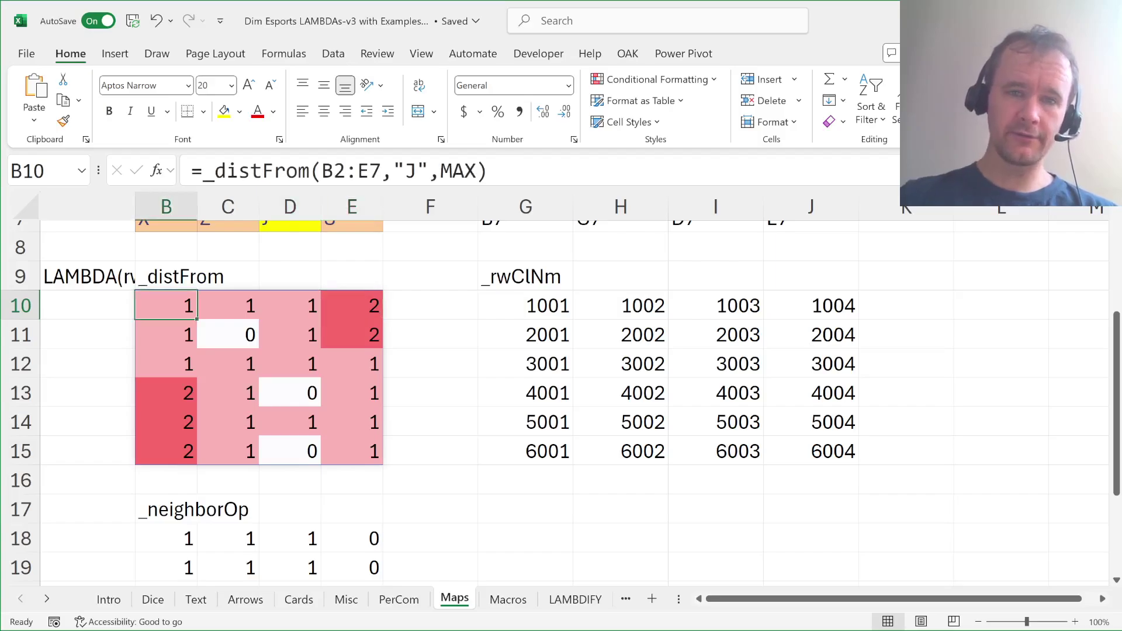
Set the distance function argument of the _distFrom formula in B10 to SUMSQ.
{"action": "key", "text": "F2"}
{"action": "key", "text": "Left"}
{"action": "key", "text": "ctrl+shift+Left"}
{"action": "type", "text": "sumq"}
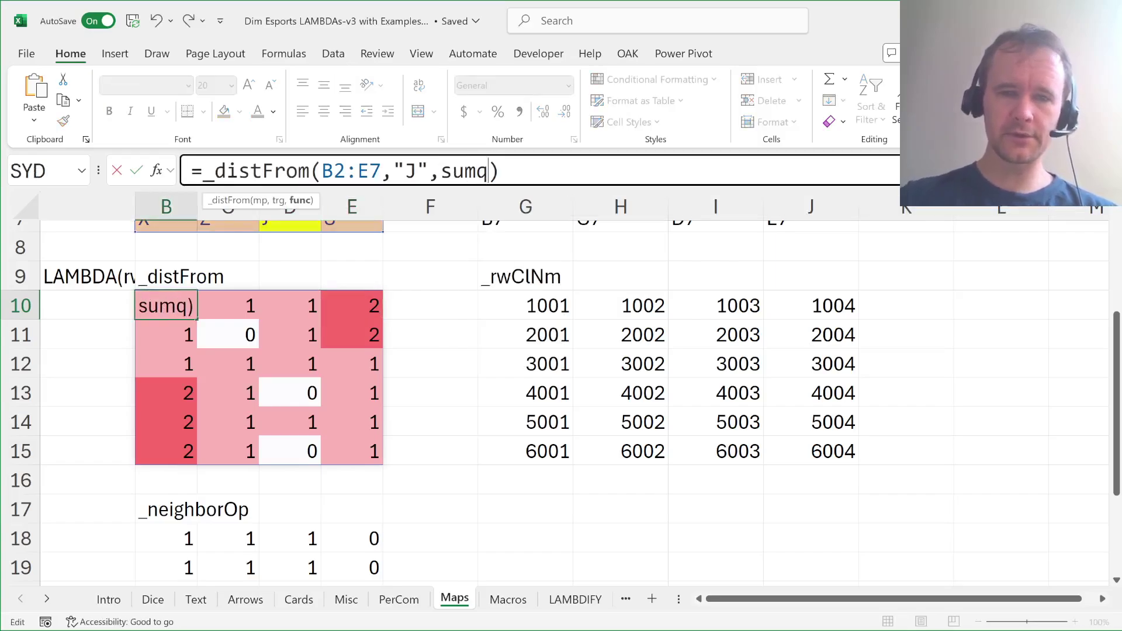
{"action": "key", "text": "BackSpace"}
{"action": "type", "text": "s"}
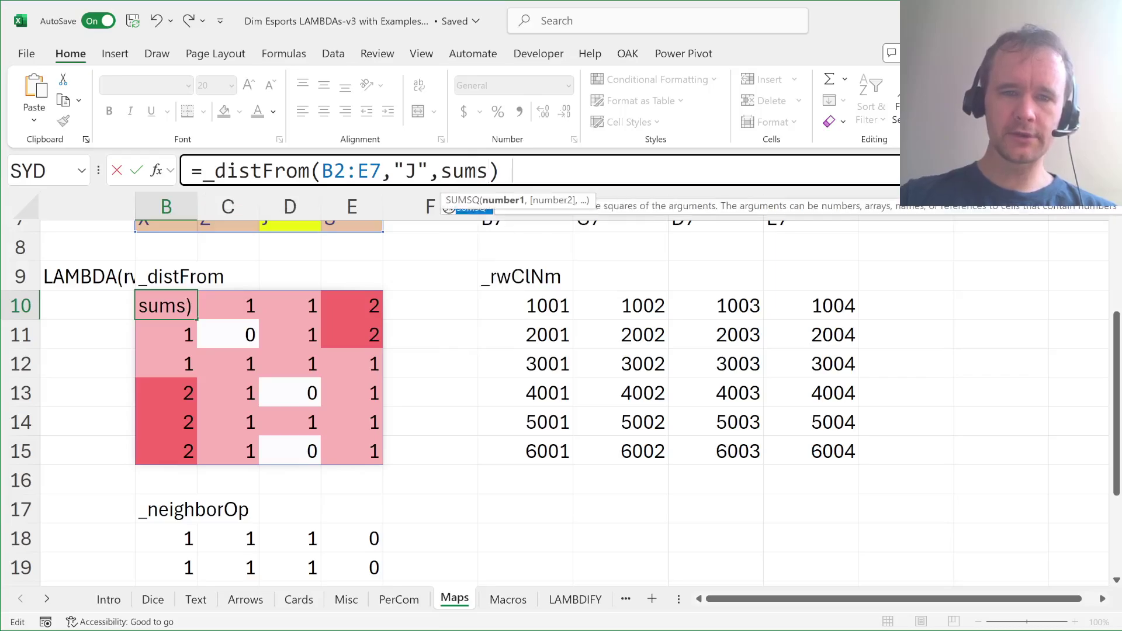
{"action": "key", "text": "Tab"}
{"action": "key", "text": "BackSpace"}
{"action": "key", "text": "Return"}
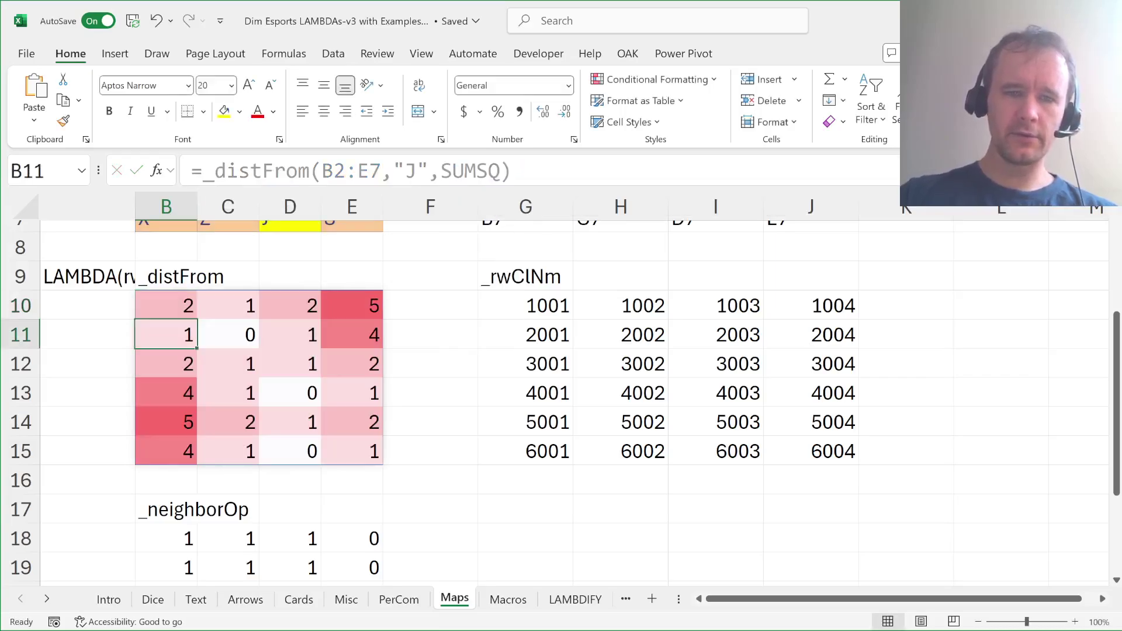
Wrap the whole _distFrom formula in B10 in the SQRT function.
{"action": "key", "text": "Up"}
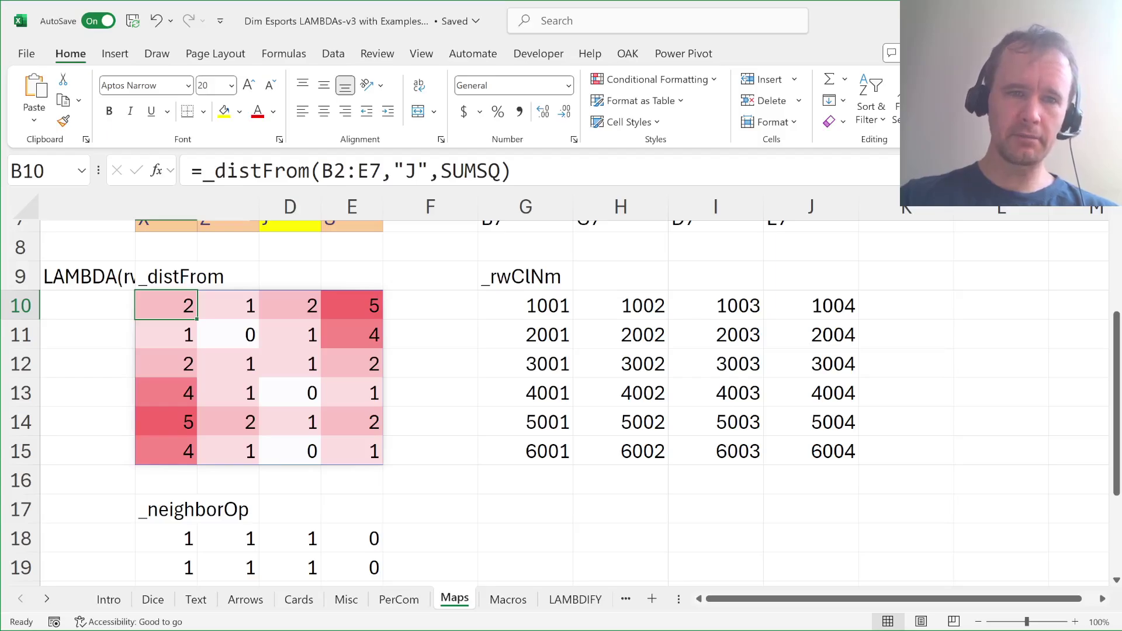
{"action": "key", "text": "F2"}
{"action": "key", "text": "Home"}
{"action": "key", "text": "Right"}
{"action": "type", "text": "sqr"}
{"action": "key", "text": "Tab"}
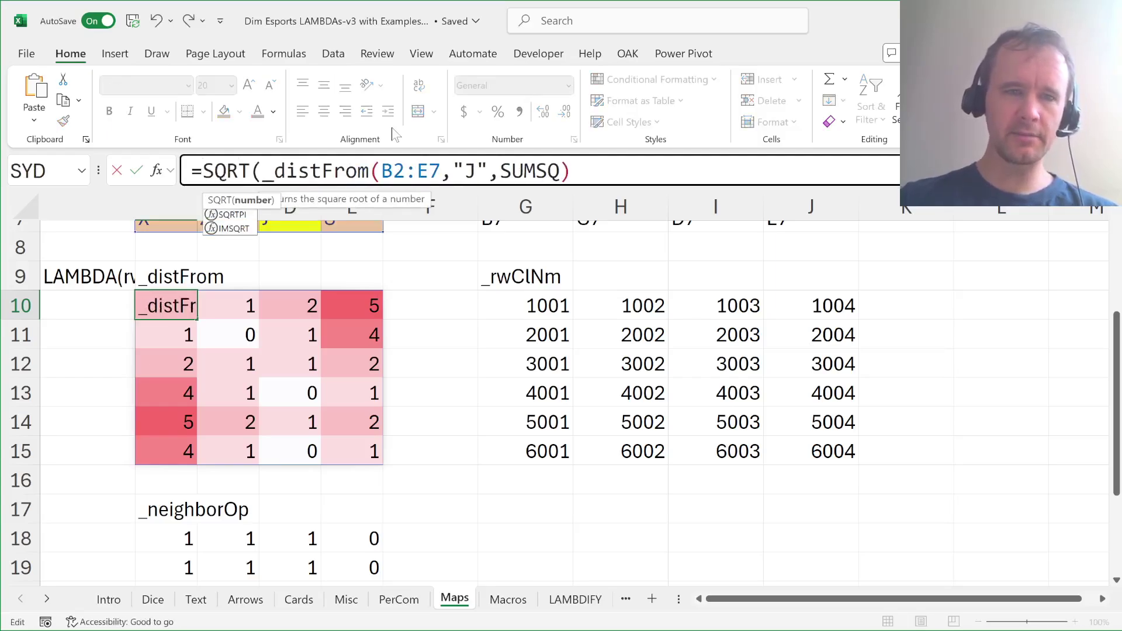
{"action": "type", "text": ")"}
{"action": "key", "text": "Return"}
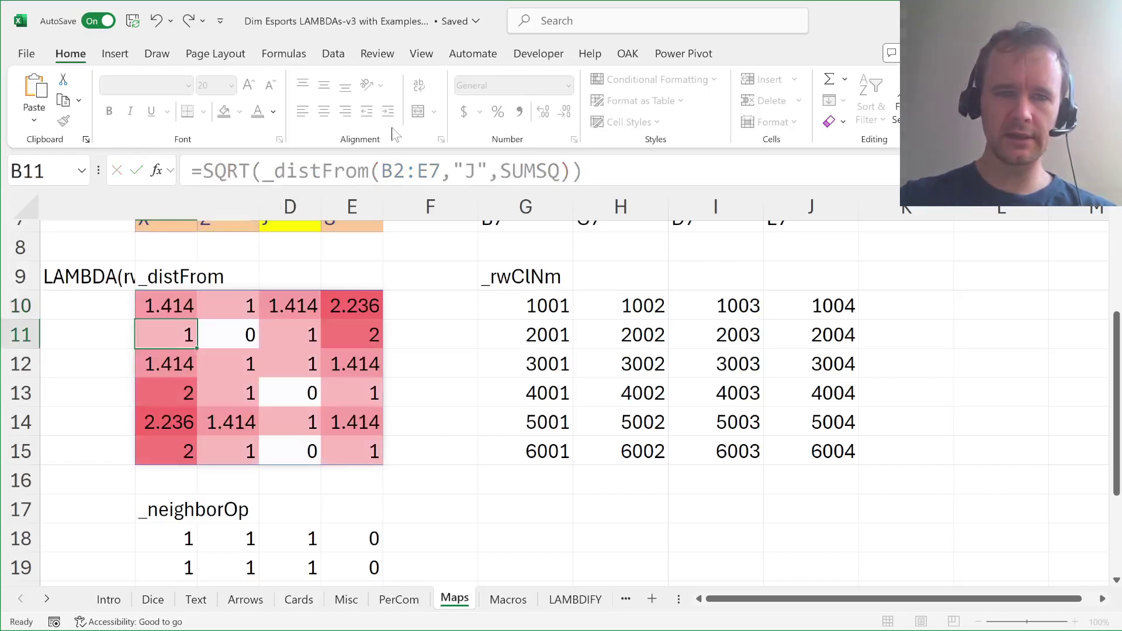
Select the spilled distance grid B10:E15 and undo the SQRT change.
{"action": "key", "text": "Up"}
{"action": "key", "text": "ctrl+shift+Down"}
{"action": "key", "text": "ctrl+shift+Right"}
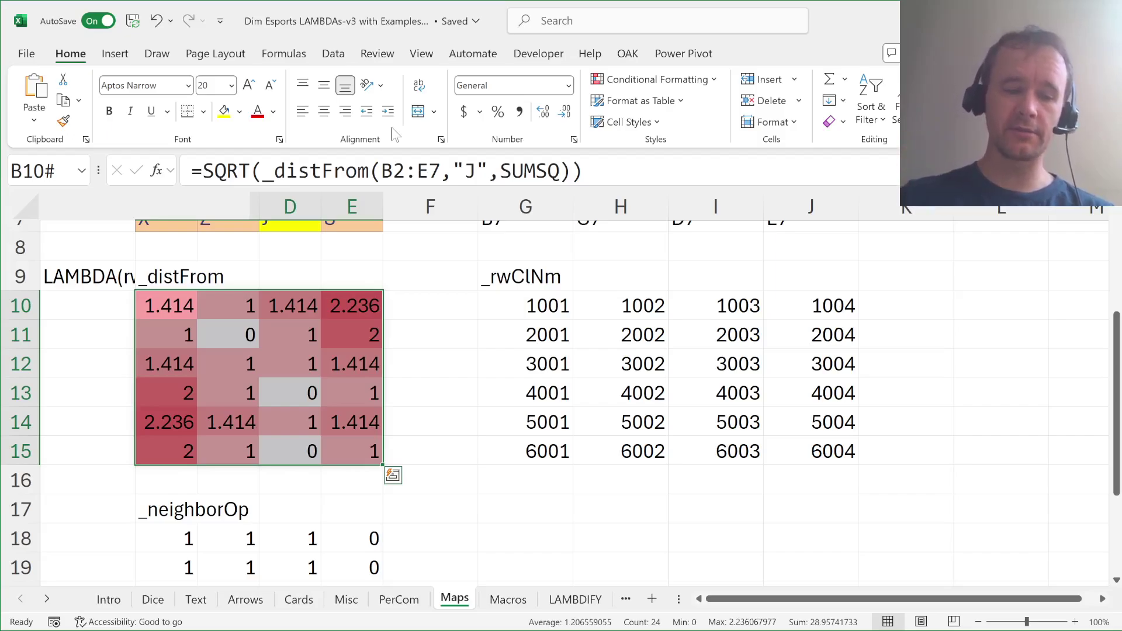
{"action": "key", "text": "ctrl+z"}
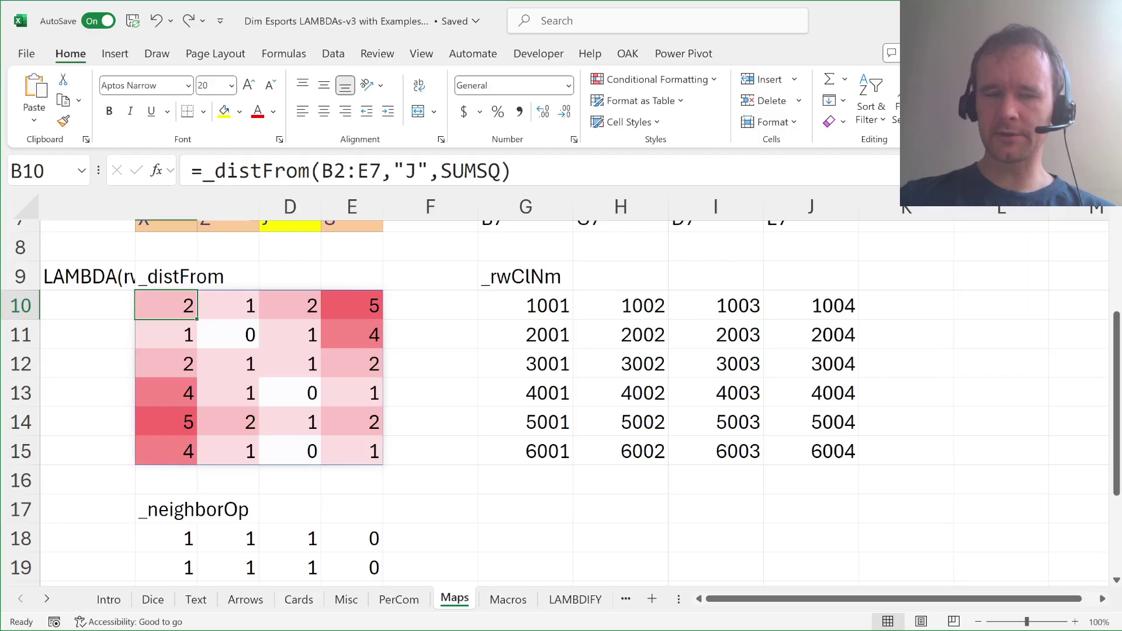
Check the SUMSQ argument in B10 without editing it, and open the _distFrom function's definition in Excel Labs.
{"action": "key", "text": "F2"}
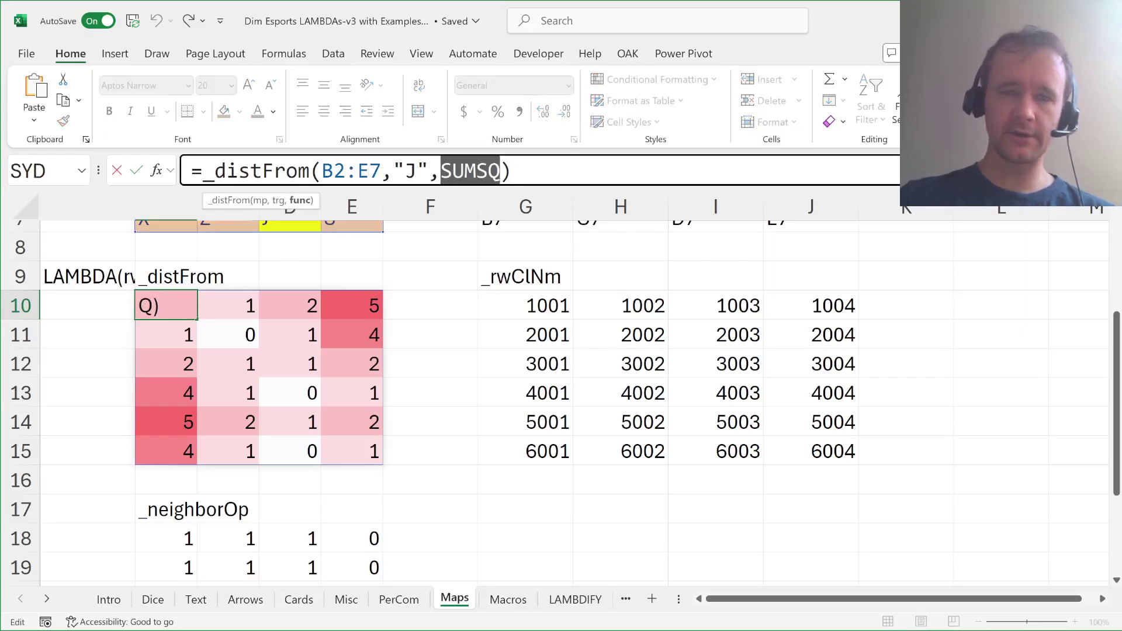
{"action": "key", "text": "Escape"}
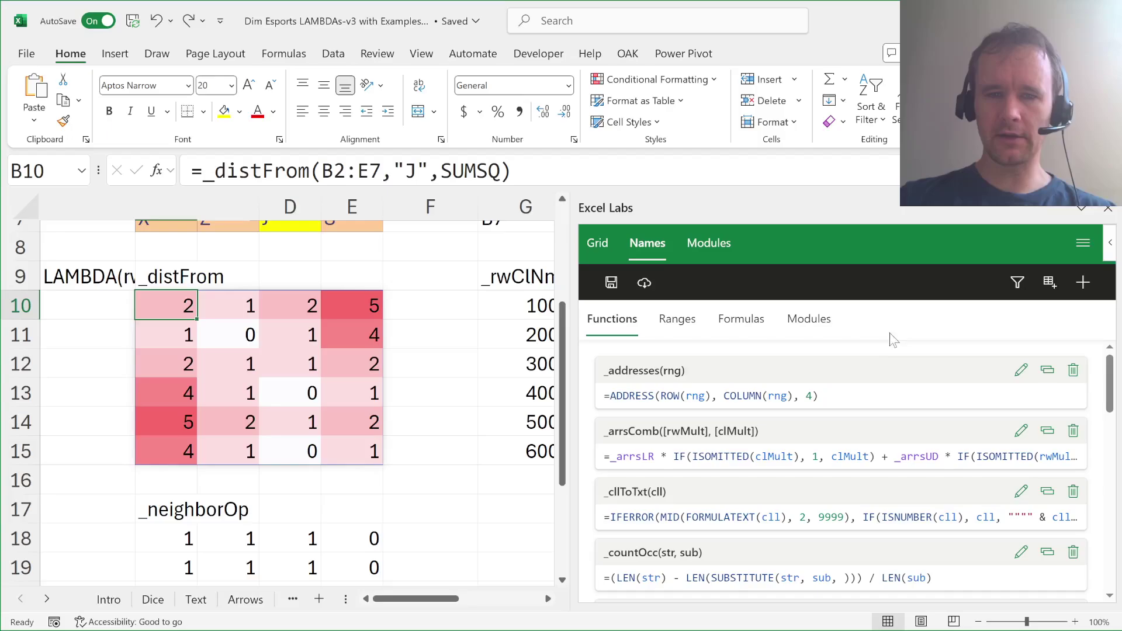
{"action": "scroll", "coordinate": [812, 456], "scroll_direction": "down", "scroll_amount": 1}
{"action": "scroll", "coordinate": [812, 456], "scroll_direction": "down", "scroll_amount": 4}
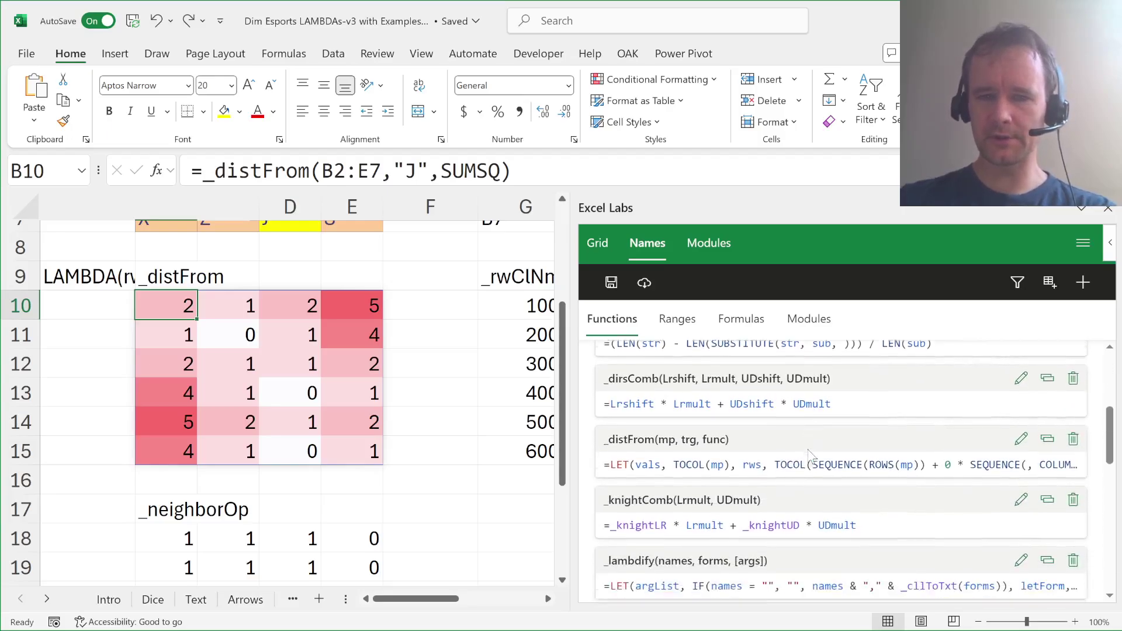
{"action": "left_click", "coordinate": [1020, 382]}
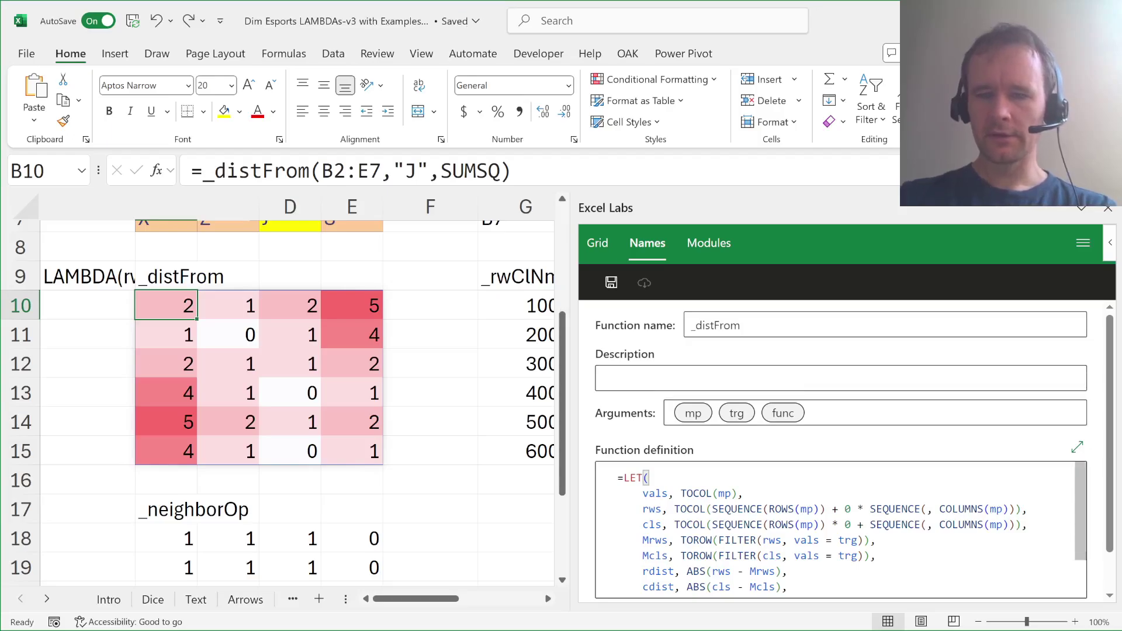
Examine the _distFrom arguments and the vals, rws and cls lines at the start of its function definition.
{"action": "scroll", "coordinate": [1078, 522], "scroll_direction": "down", "scroll_amount": 3}
{"action": "scroll", "coordinate": [1078, 522], "scroll_direction": "up", "scroll_amount": 3}
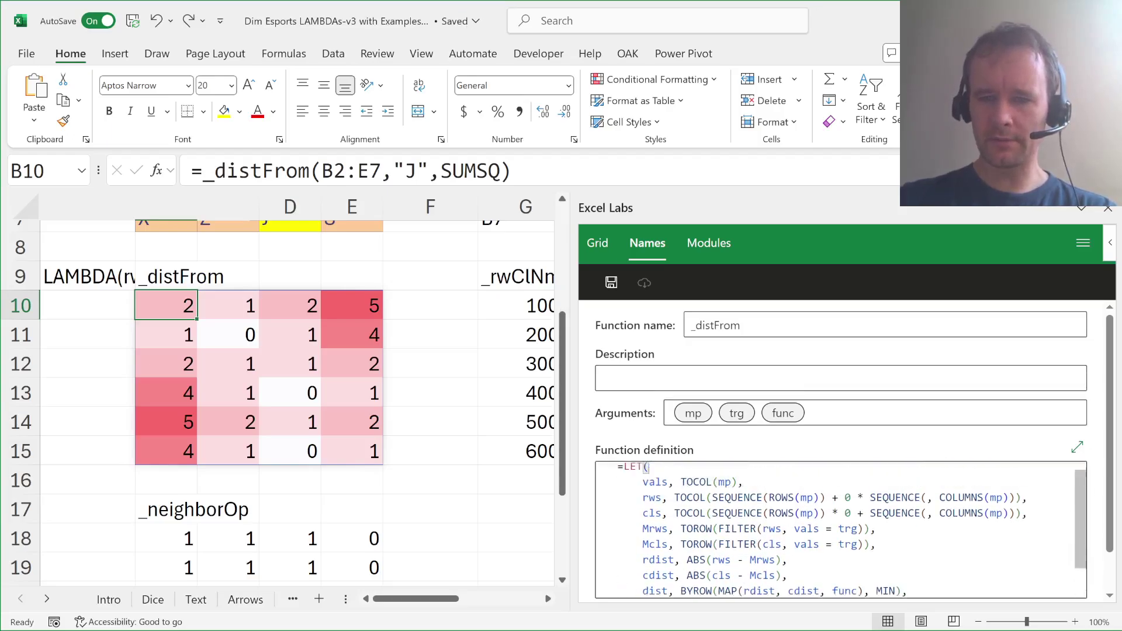
{"action": "scroll", "coordinate": [1099, 523], "scroll_direction": "down", "scroll_amount": 2}
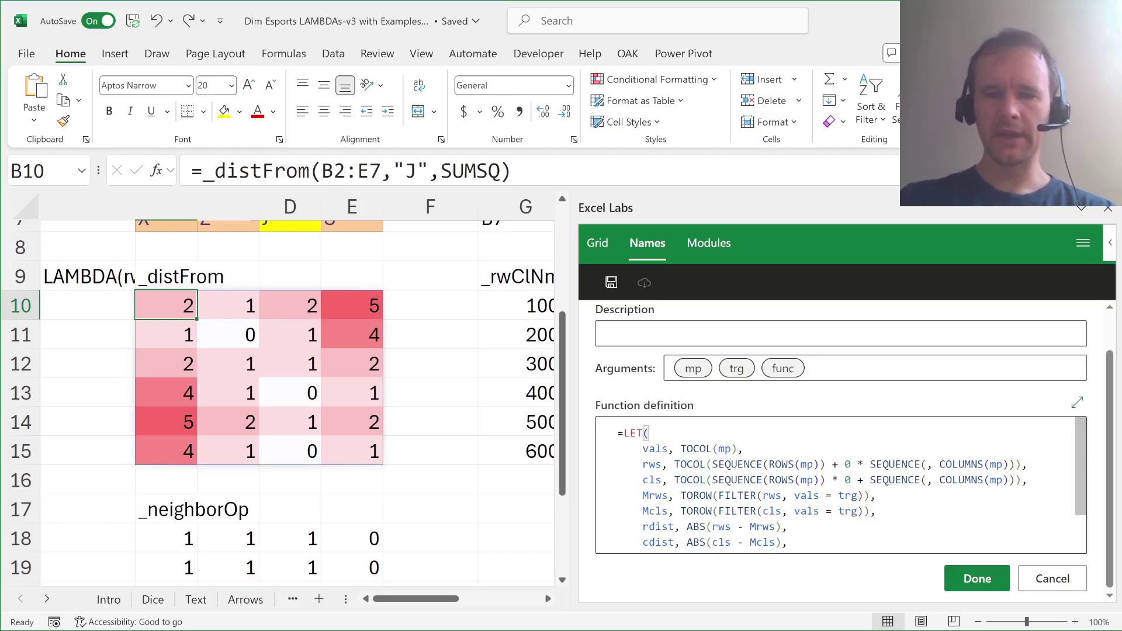
{"action": "left_click", "coordinate": [693, 368]}
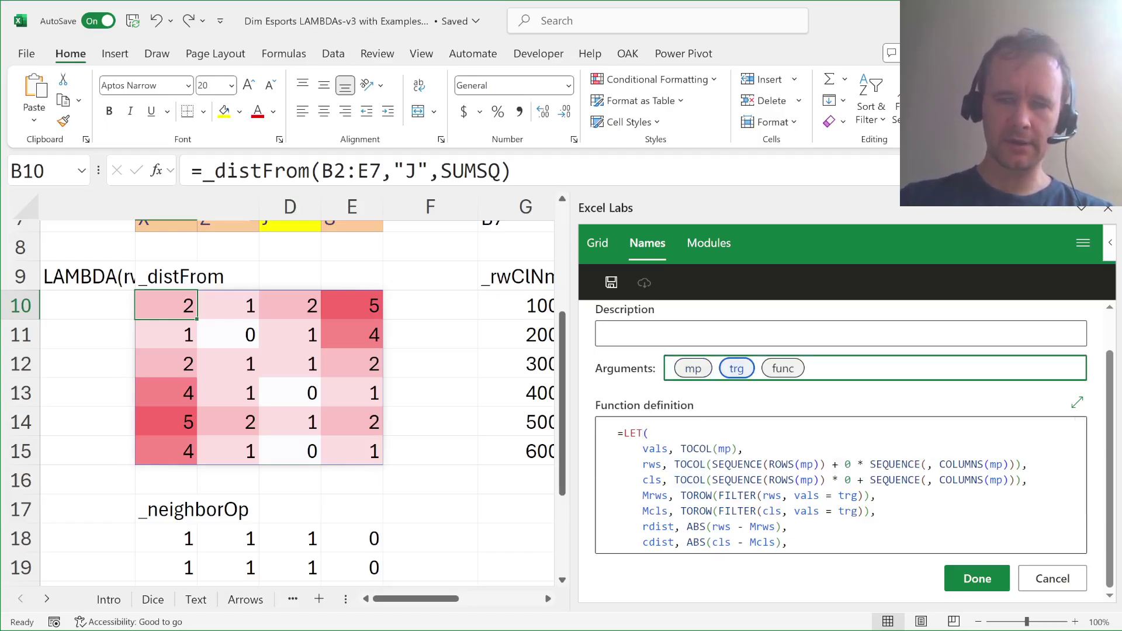
{"action": "double_click", "coordinate": [654, 449]}
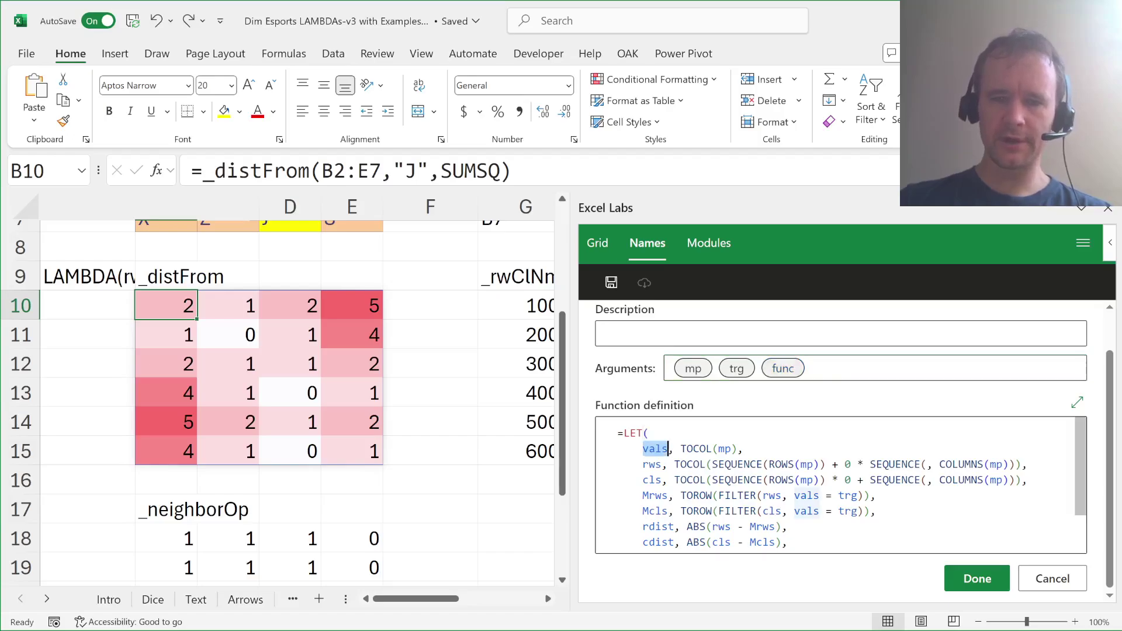
{"action": "left_click_drag", "start_coordinate": [680, 449], "coordinate": [744, 449]}
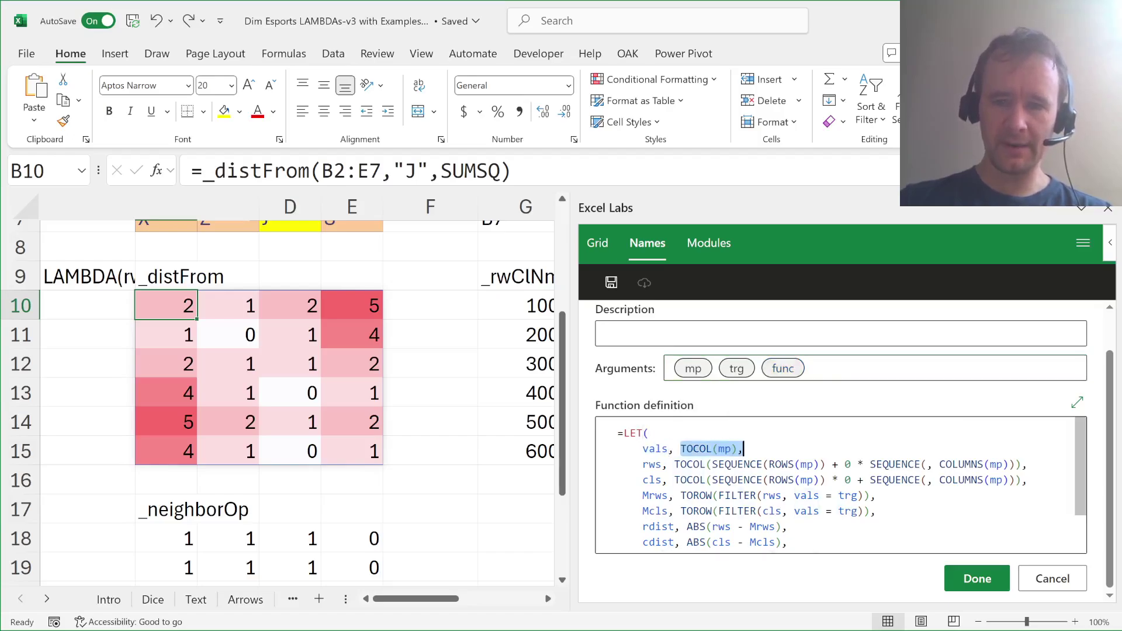
{"action": "left_click", "coordinate": [636, 465]}
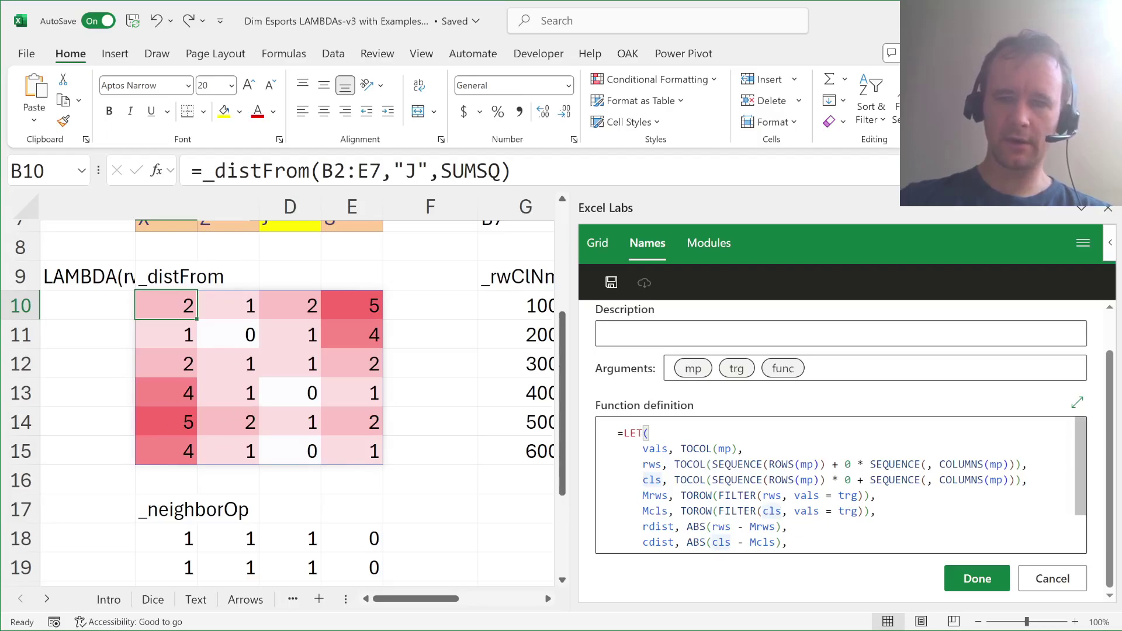
Examine how the Mrws and Mcls lines filter the row and column numbers where vals equals trg.
{"action": "left_click", "coordinate": [668, 495]}
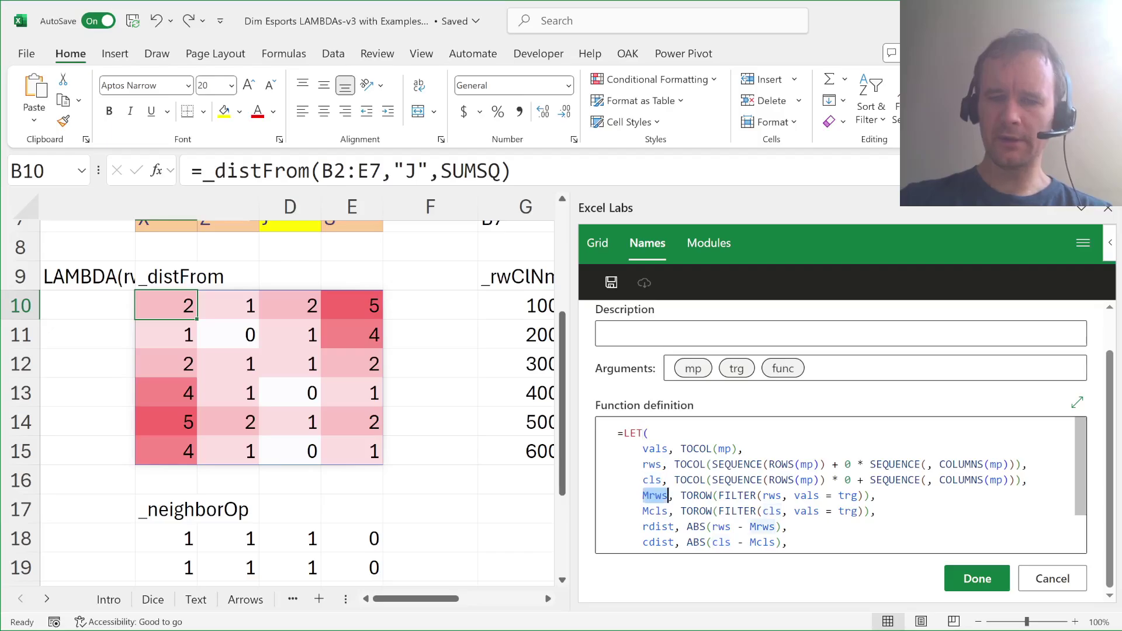
{"action": "left_click", "coordinate": [668, 511]}
{"action": "left_click", "coordinate": [668, 495]}
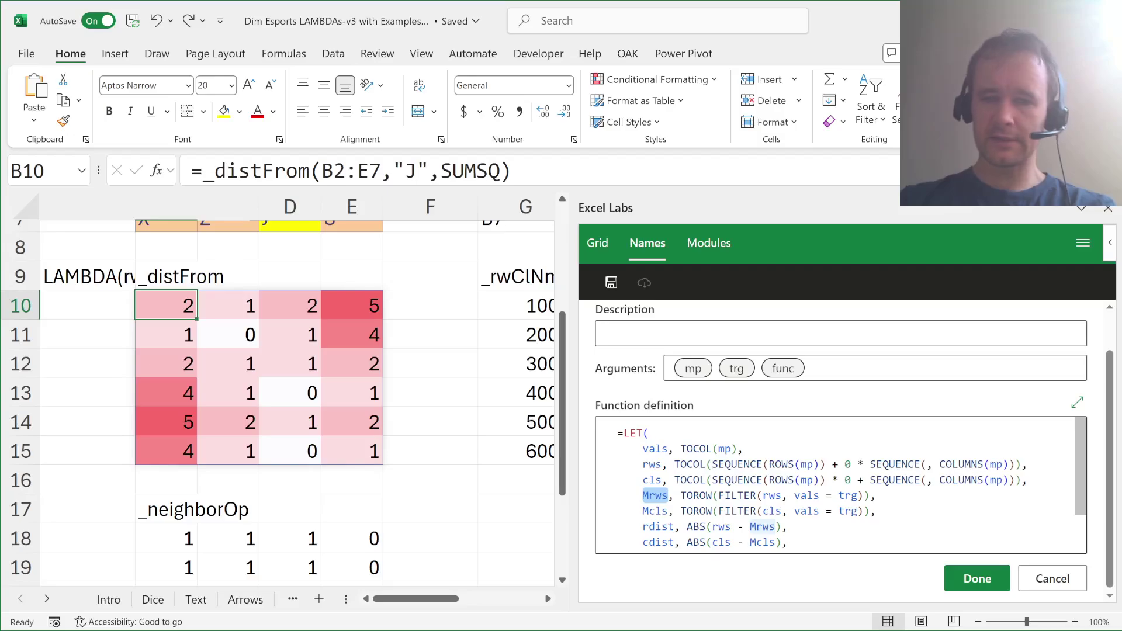
{"action": "left_click_drag", "start_coordinate": [719, 495], "coordinate": [863, 496]}
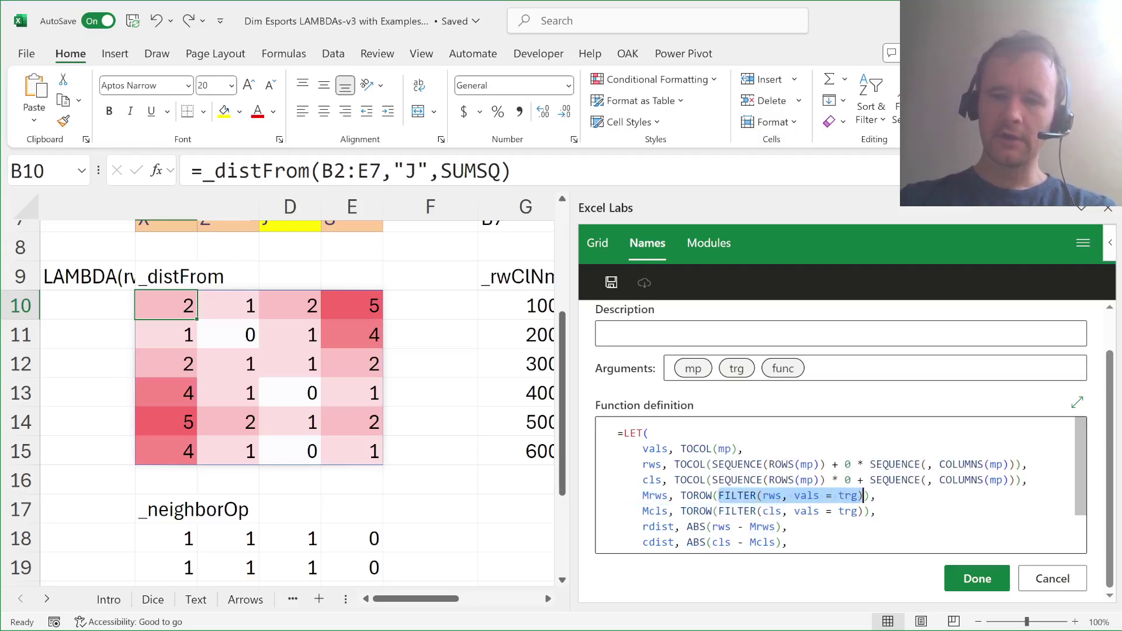
{"action": "double_click", "coordinate": [654, 496]}
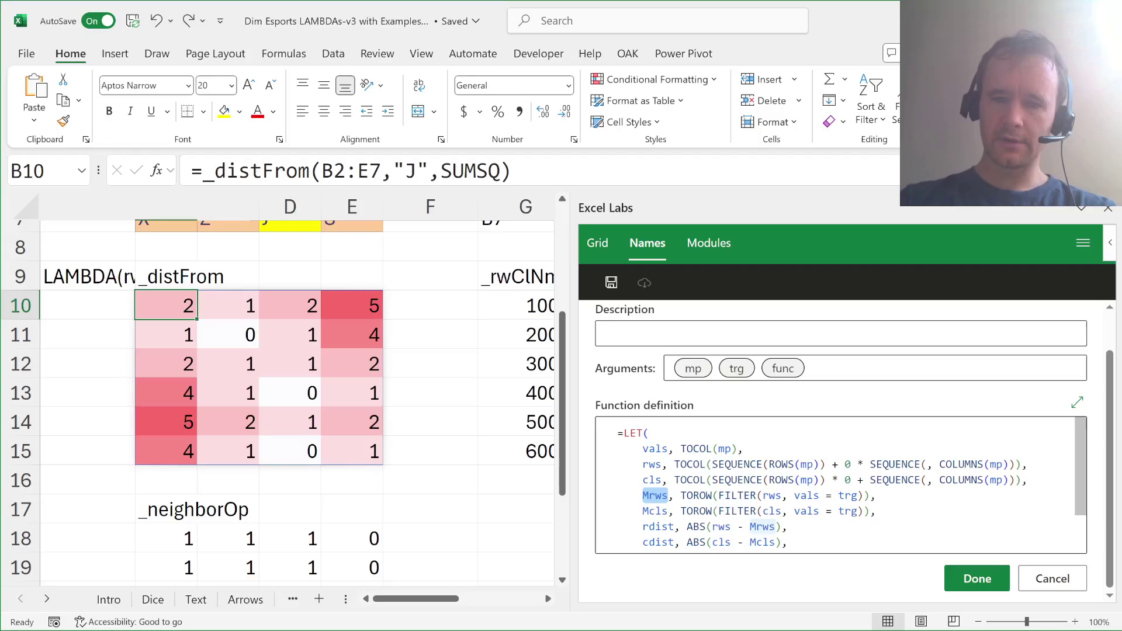
{"action": "double_click", "coordinate": [806, 496]}
{"action": "double_click", "coordinate": [848, 496]}
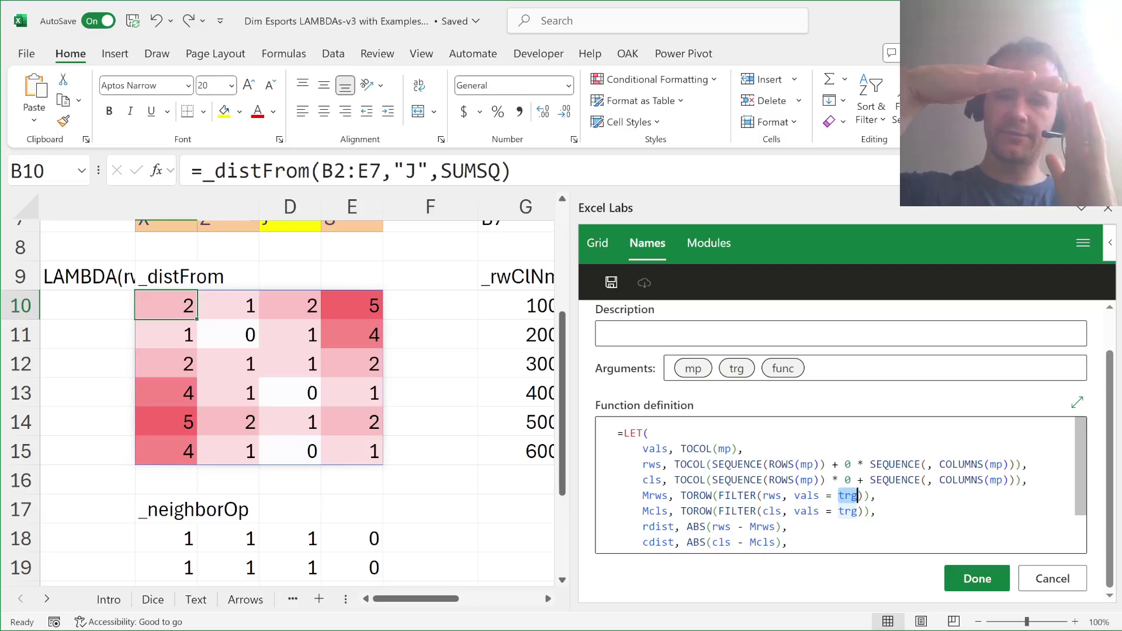
Examine the rdist and cdist lines that take absolute row and column differences from the target cells.
{"action": "left_click", "coordinate": [655, 527]}
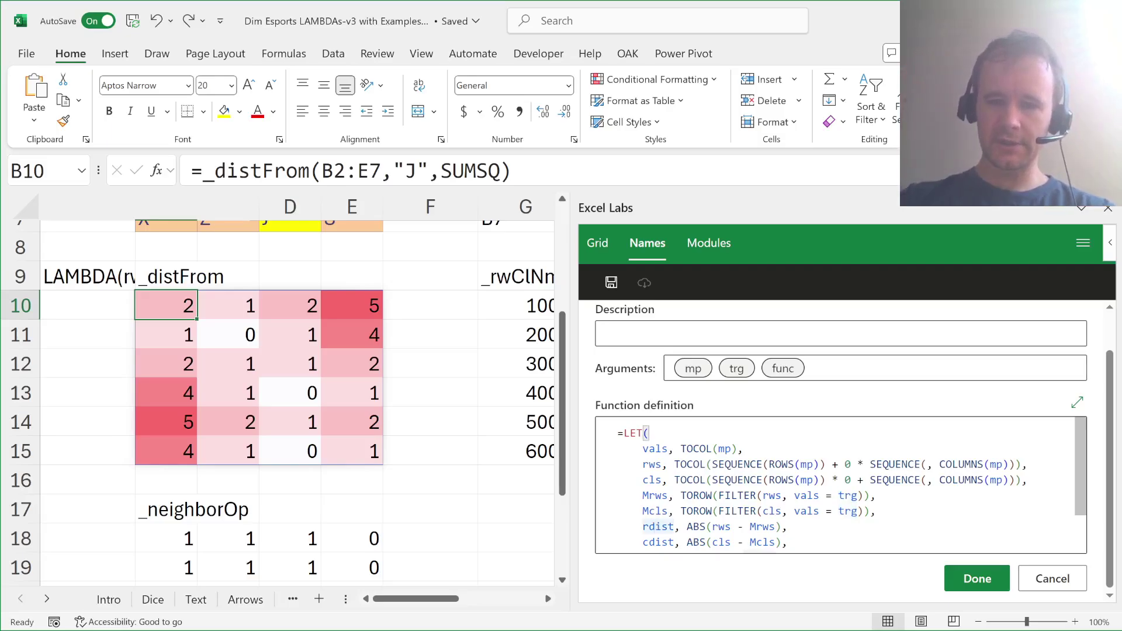
{"action": "double_click", "coordinate": [696, 527]}
{"action": "double_click", "coordinate": [722, 527]}
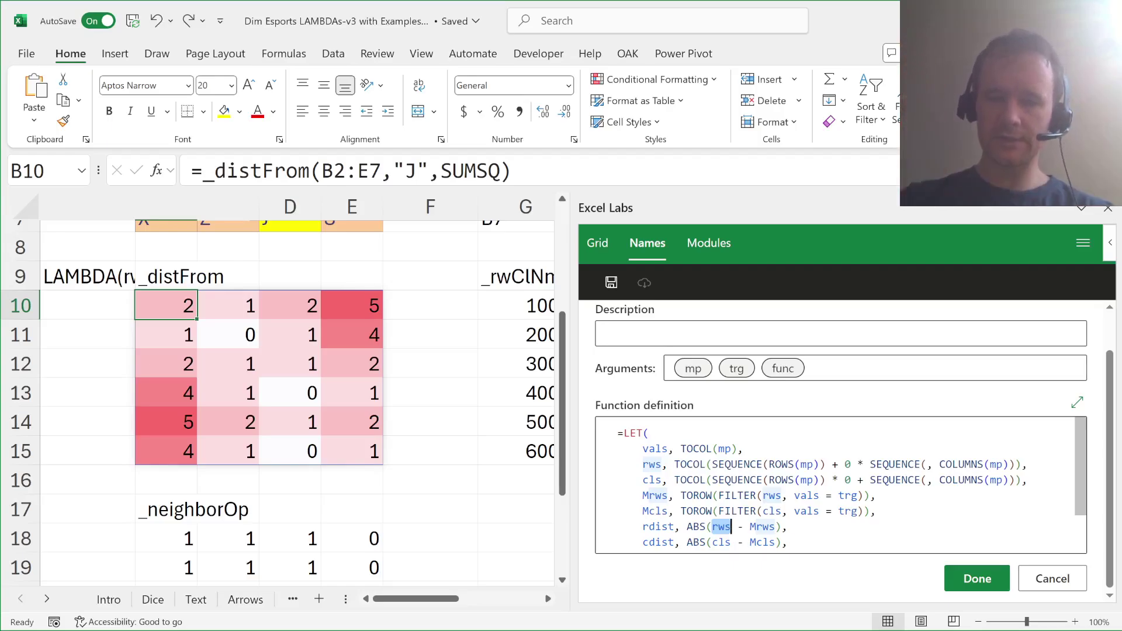
{"action": "left_click", "coordinate": [661, 552]}
{"action": "double_click", "coordinate": [660, 519]}
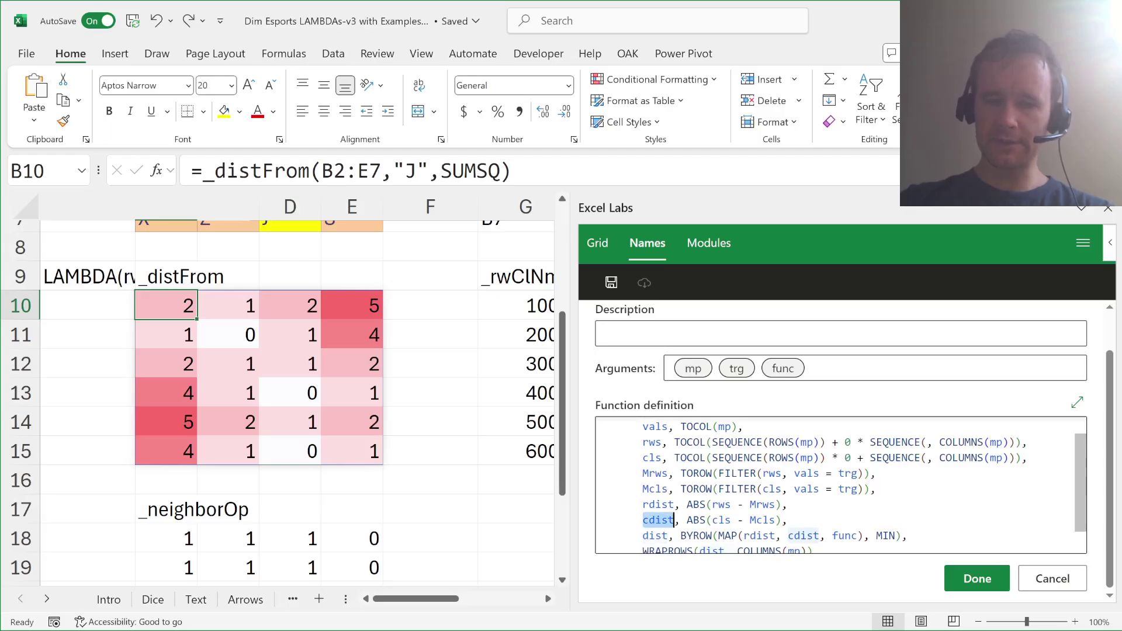
{"action": "scroll", "coordinate": [864, 487], "scroll_direction": "down", "scroll_amount": 1}
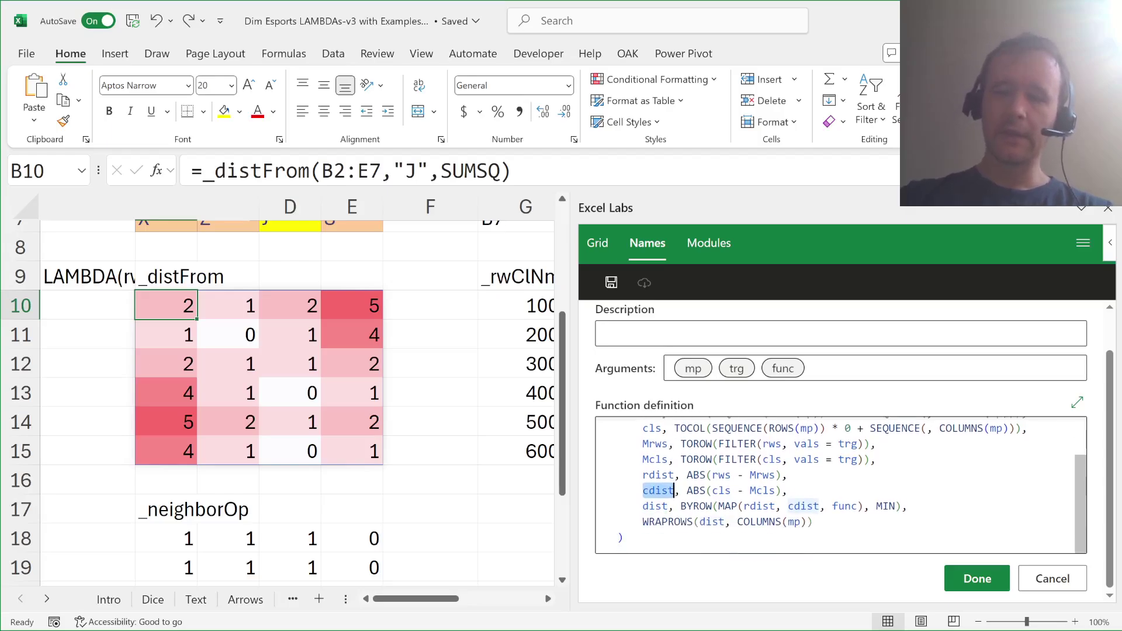
Examine the dist line, going through the rdist, cdist and func arguments of MAP and the MIN used by BYROW.
{"action": "left_click_drag", "start_coordinate": [642, 506], "coordinate": [908, 506]}
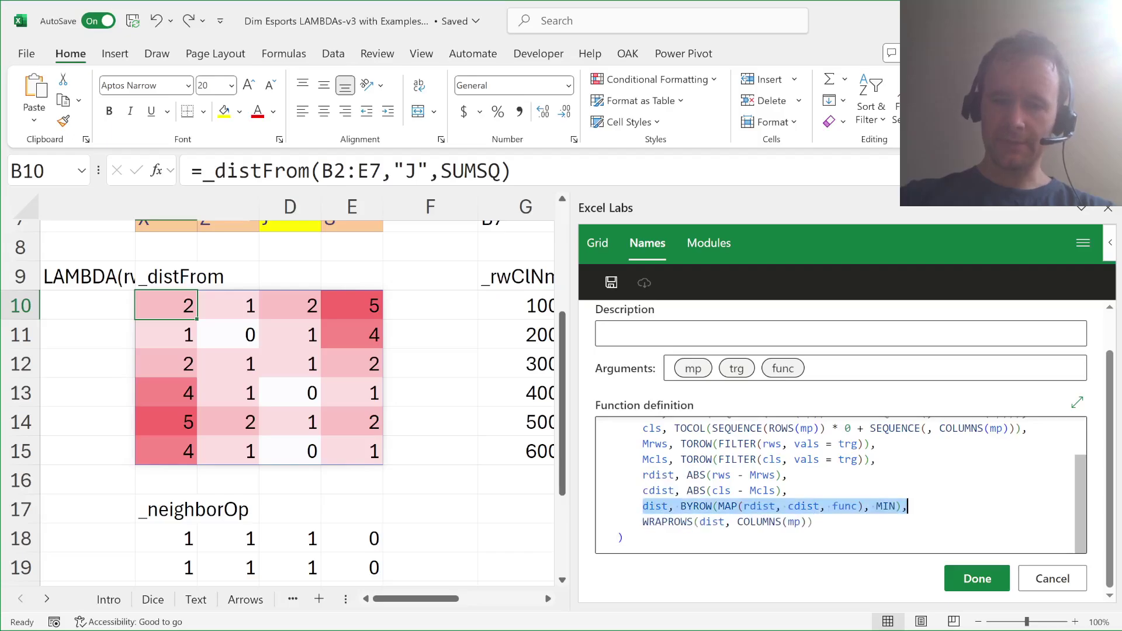
{"action": "left_click", "coordinate": [721, 506]}
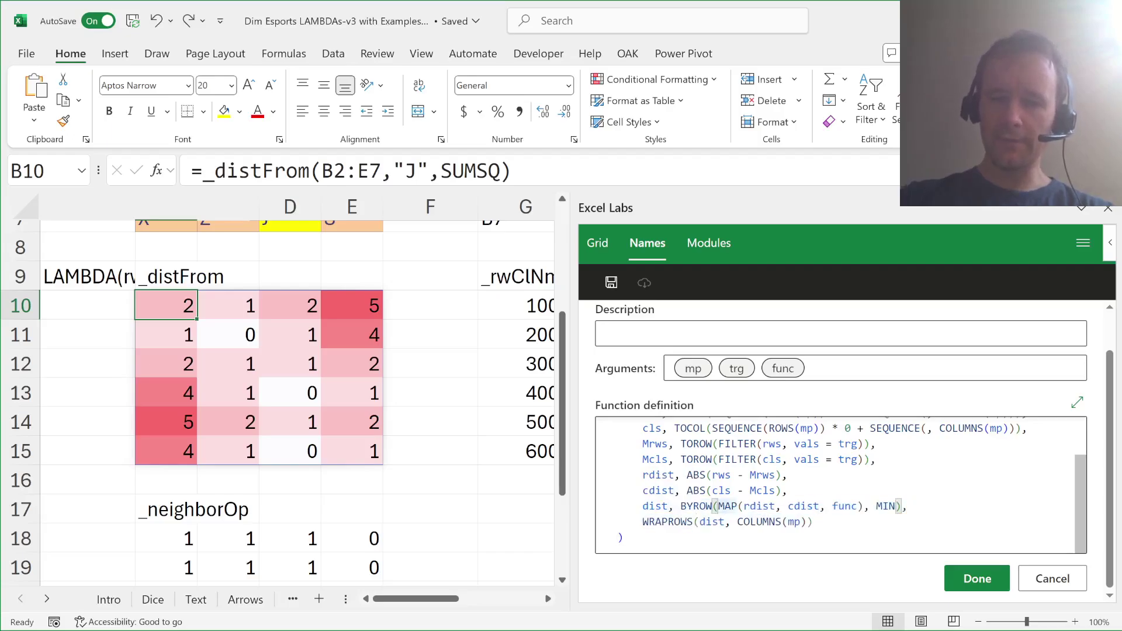
{"action": "double_click", "coordinate": [758, 506]}
{"action": "double_click", "coordinate": [804, 506]}
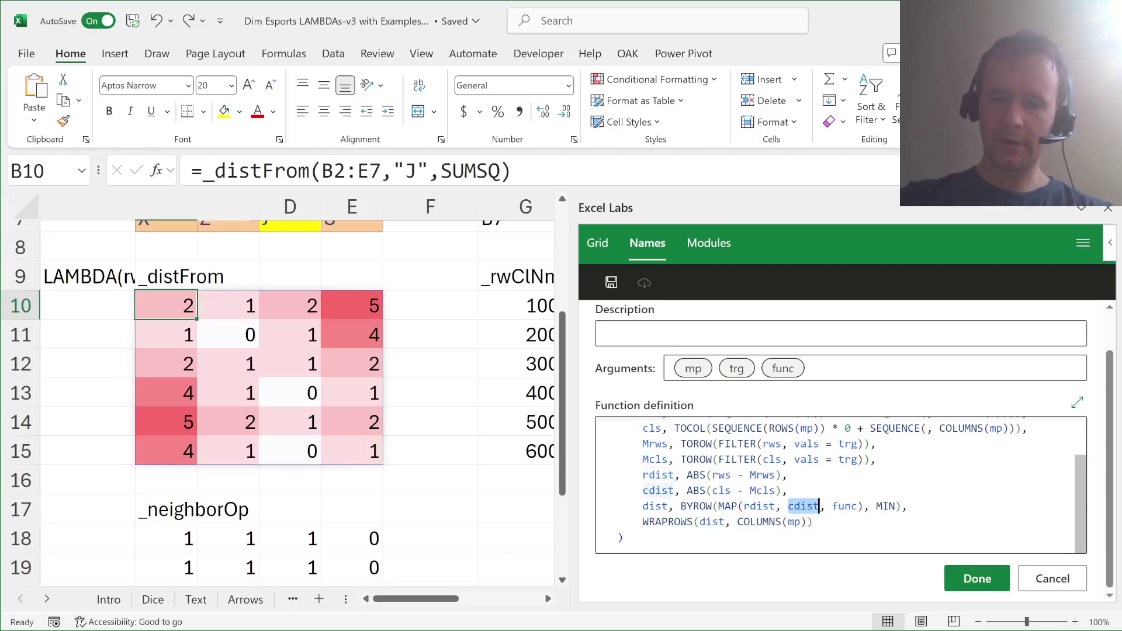
{"action": "left_click", "coordinate": [838, 506]}
{"action": "double_click", "coordinate": [842, 506]}
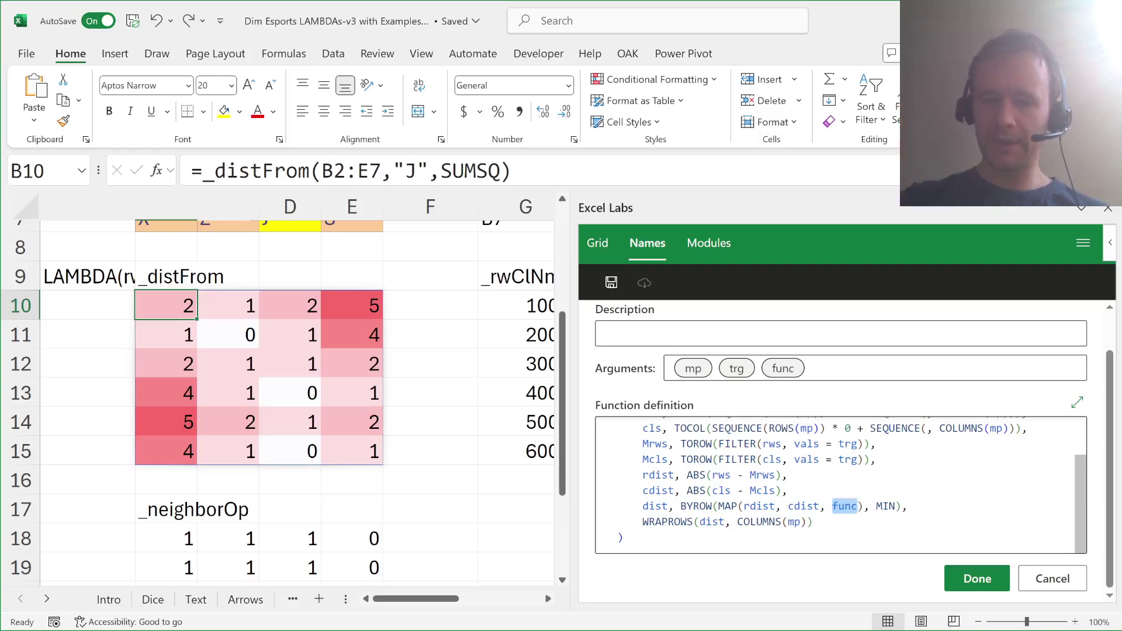
{"action": "double_click", "coordinate": [885, 506]}
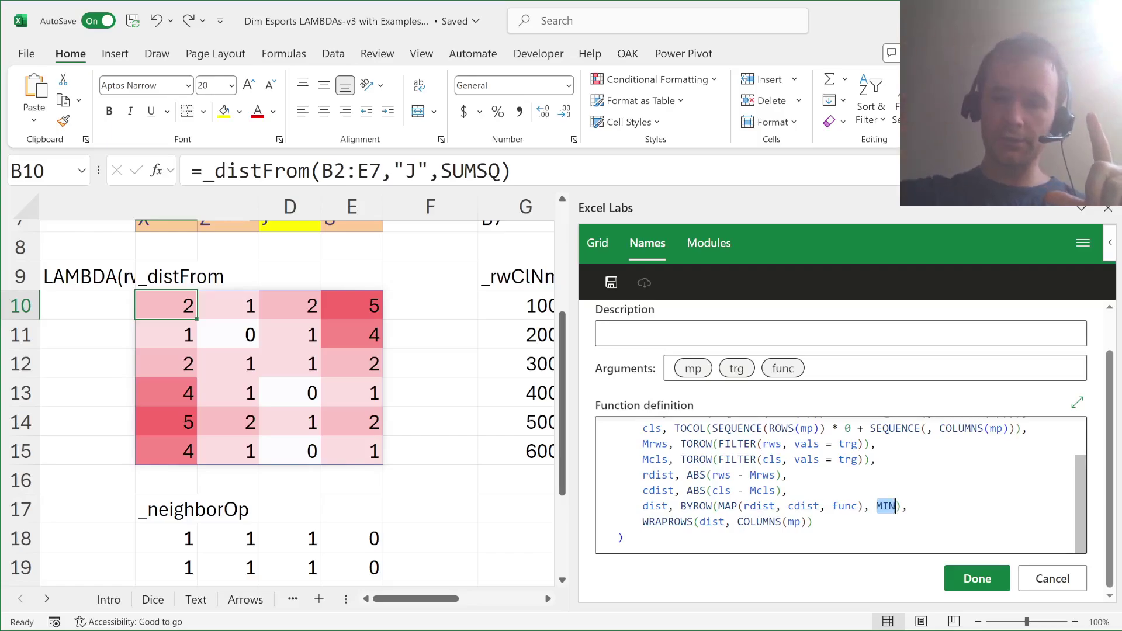
Examine the closing WRAPROWS line with its dist argument, and close Excel Labs.
{"action": "key", "text": "Down"}
{"action": "key", "text": "Home"}
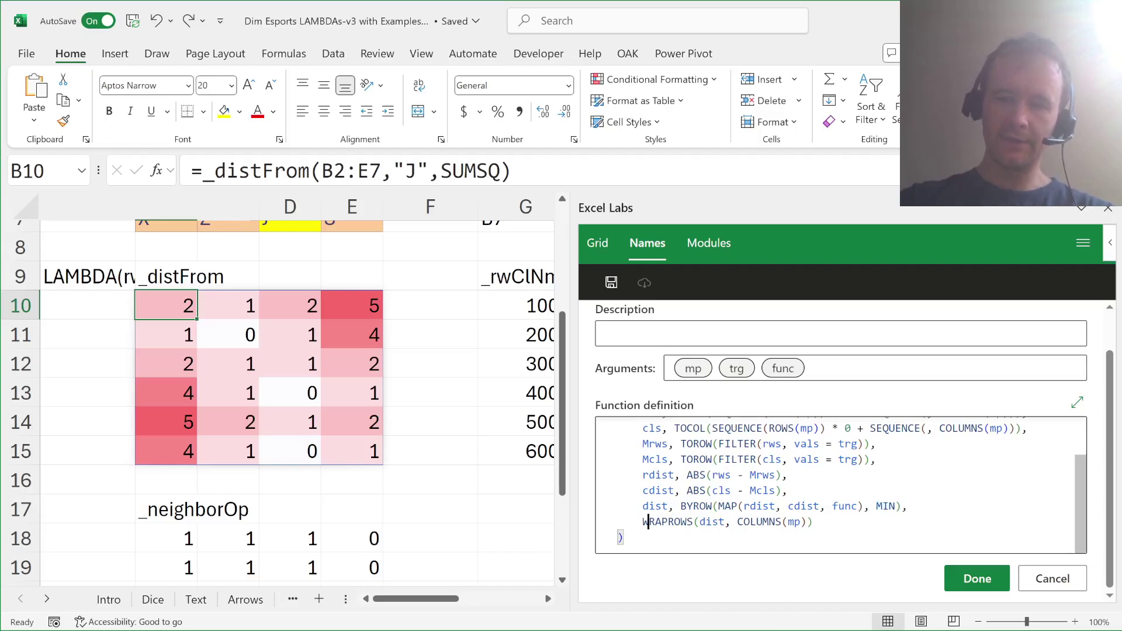
{"action": "key", "text": "ctrl+shift+Right"}
{"action": "key", "text": "ctrl+Right"}
{"action": "key", "text": "ctrl+shift+Right"}
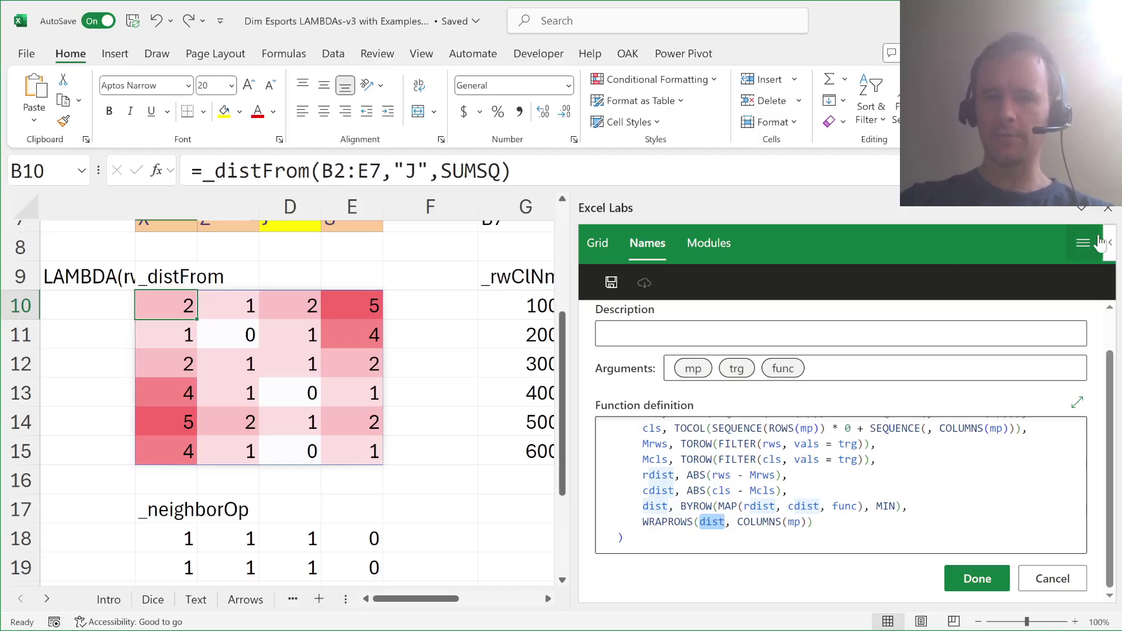
{"action": "left_click", "coordinate": [1108, 209]}
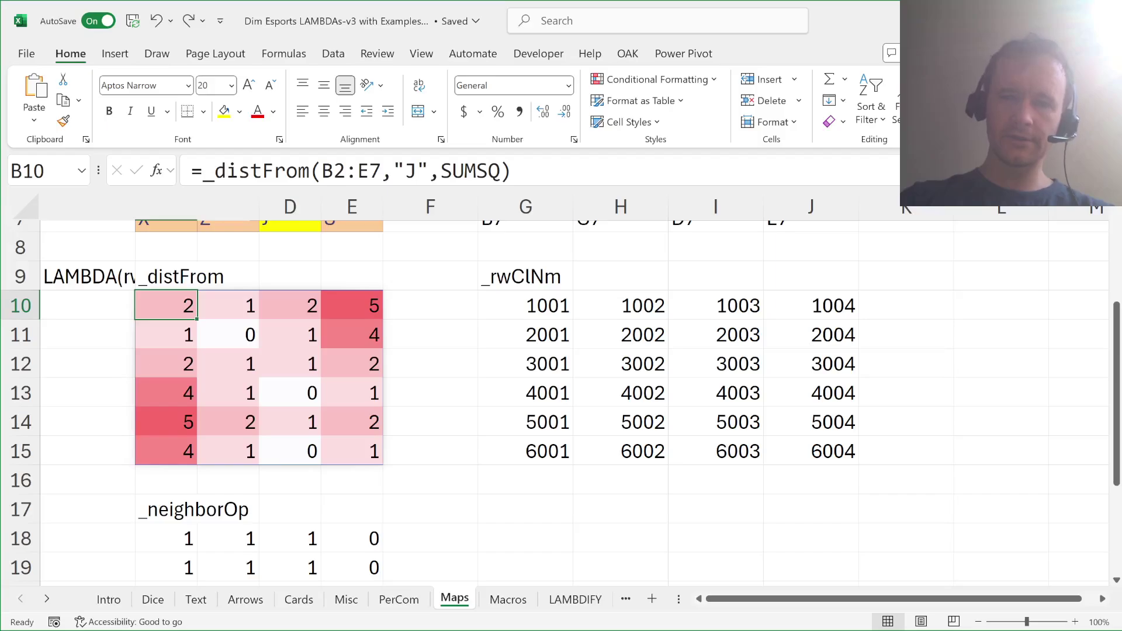
Cut the text LAMBDA(rw,cl,5*MIN(rw,cl)+4*MAX(rw-cl,0)+3*MAX(cl-rw,0)) out of cell A9 and select B10.
{"action": "double_click", "coordinate": [470, 171]}
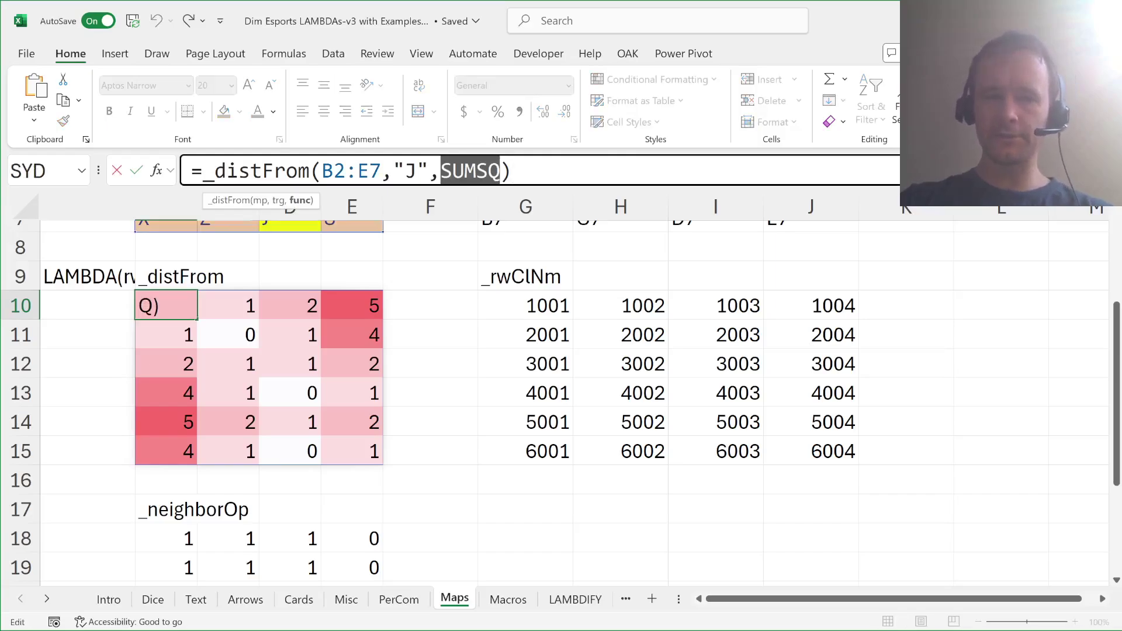
{"action": "key", "text": "Escape"}
{"action": "left_click", "coordinate": [88, 276]}
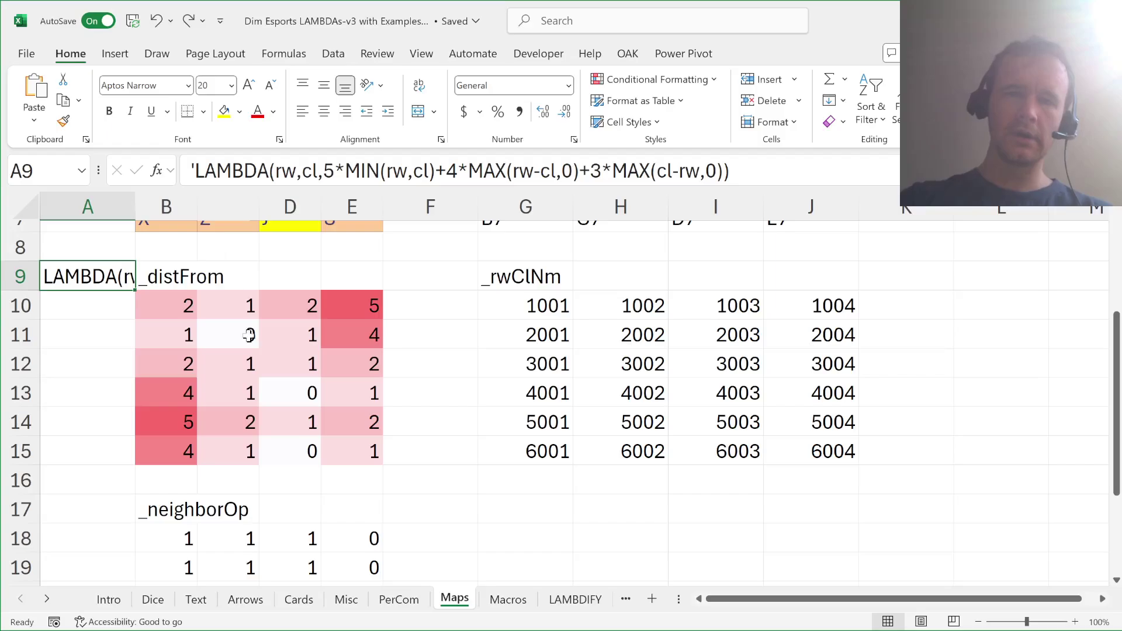
{"action": "scroll", "coordinate": [249, 335], "scroll_direction": "up", "scroll_amount": 3}
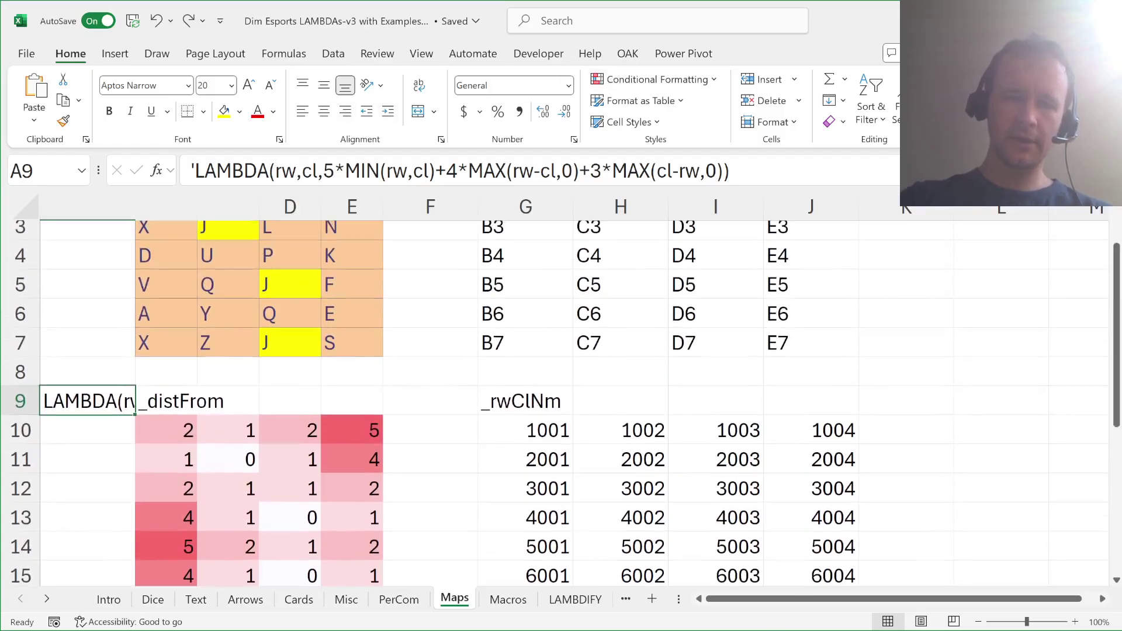
{"action": "left_click_drag", "start_coordinate": [195, 171], "coordinate": [731, 171]}
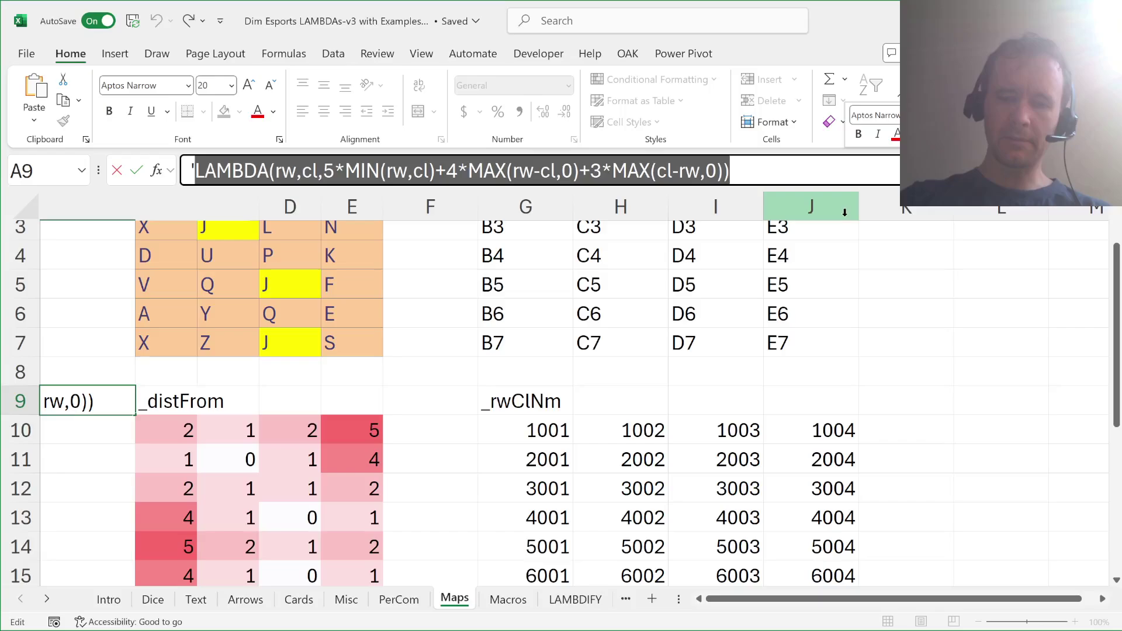
{"action": "key", "text": "ctrl+x"}
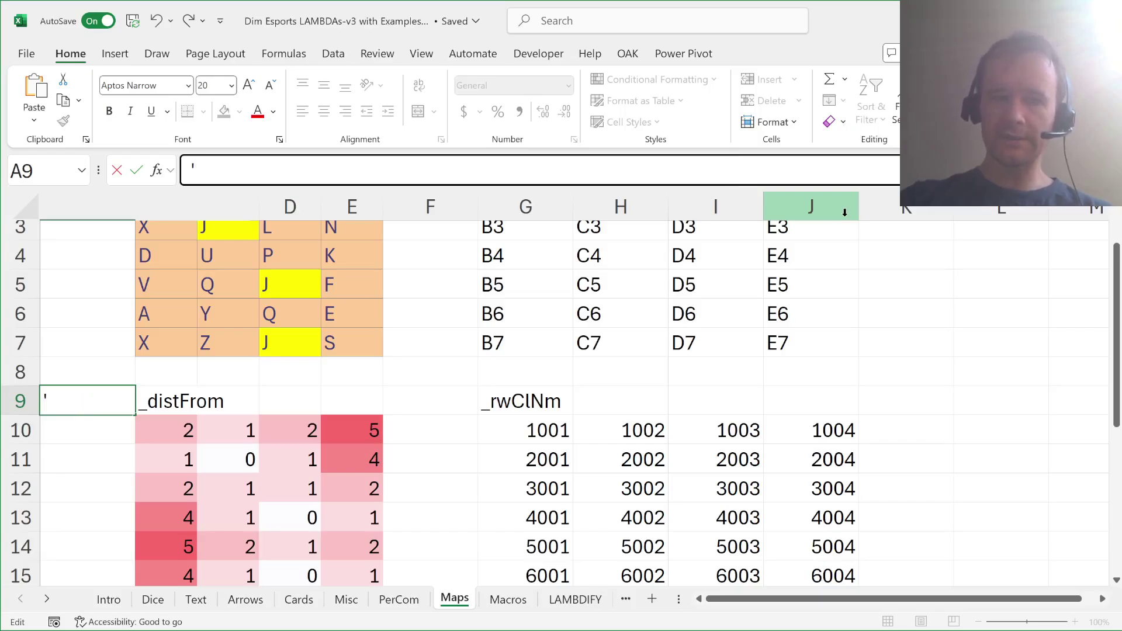
{"action": "key", "text": "Return"}
{"action": "key", "text": "Right"}
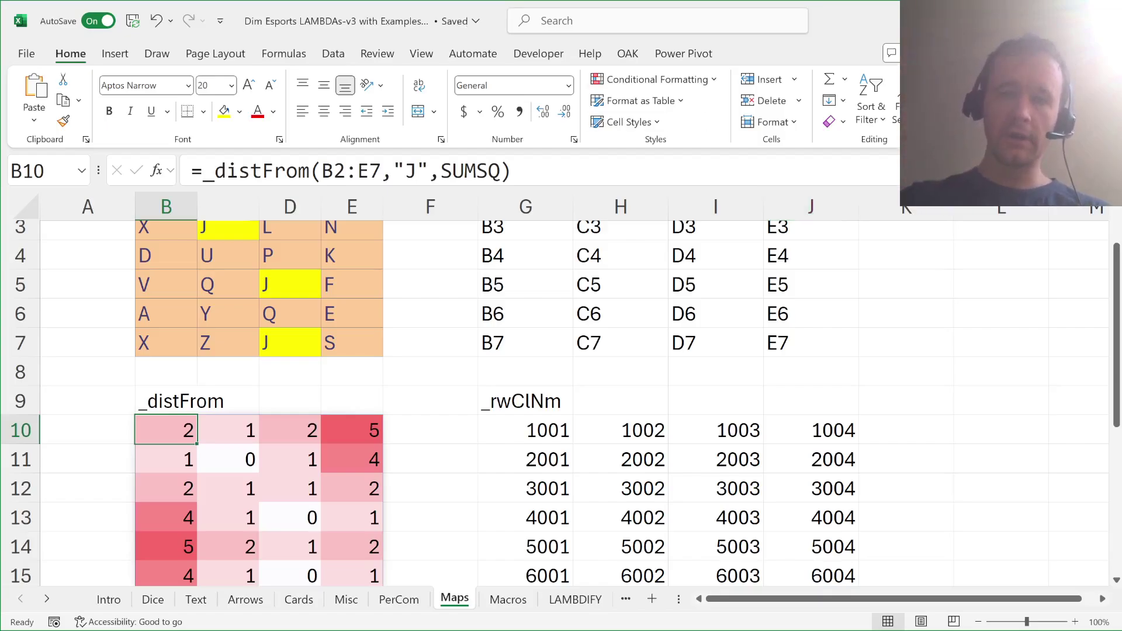
Replace the SUMSQ argument in B10 with the LAMBDA cut from A9 and enlarge the formula bar to two lines.
{"action": "double_click", "coordinate": [470, 171]}
{"action": "key", "text": "ctrl+v"}
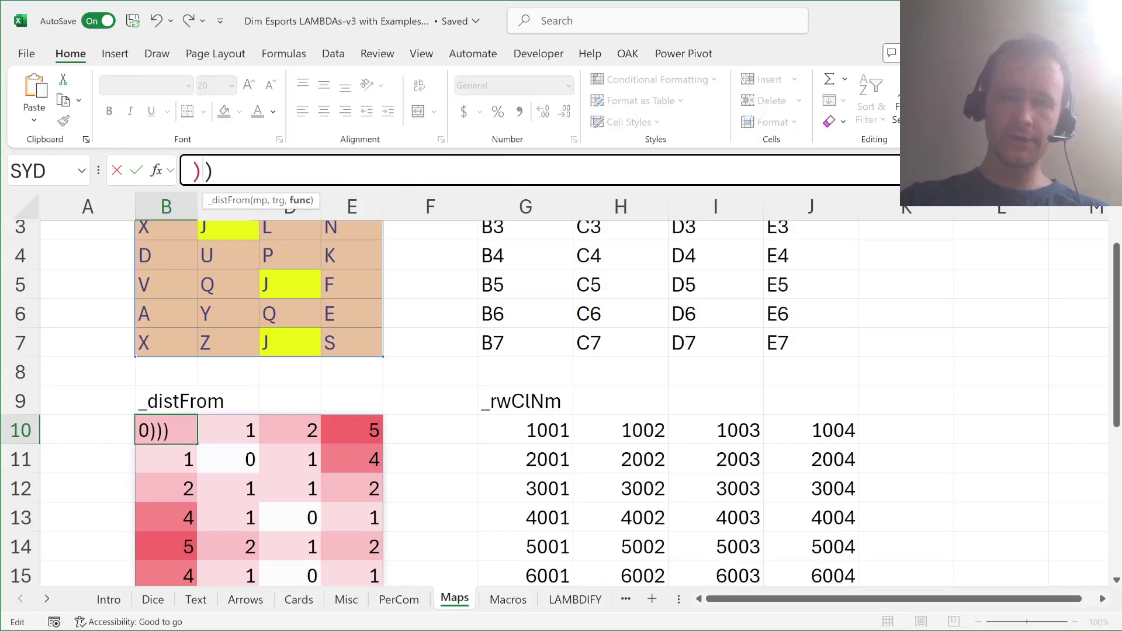
{"action": "left_click_drag", "start_coordinate": [475, 184], "coordinate": [474, 215]}
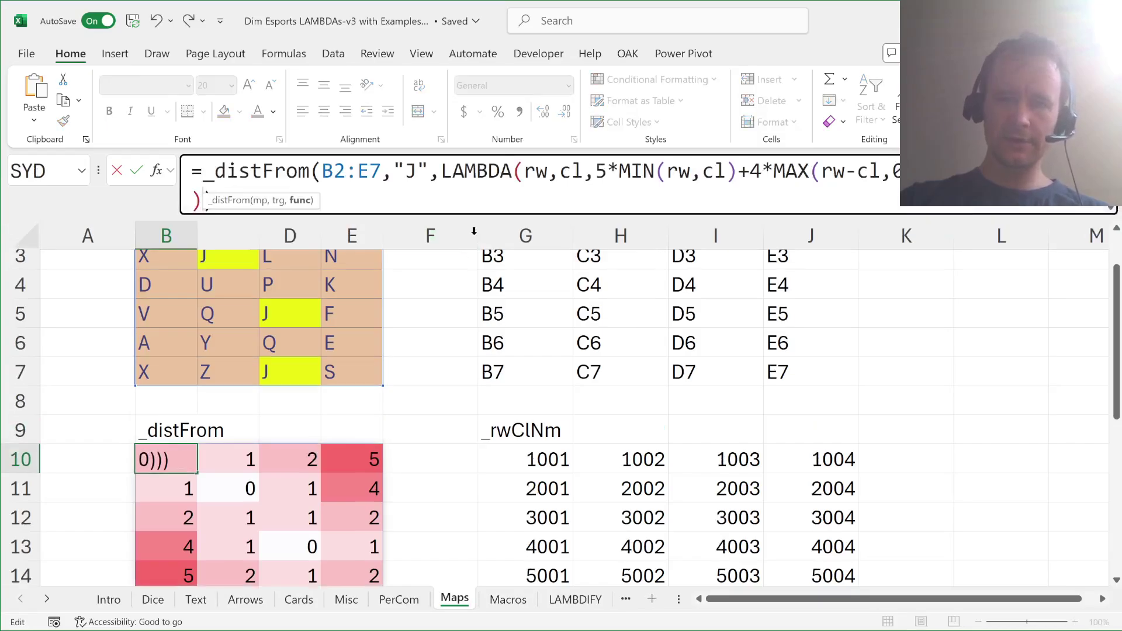
Go through the LAMBDA's rw and cl parameters and its 5*MIN and 4*MAX terms, and commit the B10 formula.
{"action": "left_click", "coordinate": [524, 171]}
{"action": "left_click", "coordinate": [560, 171]}
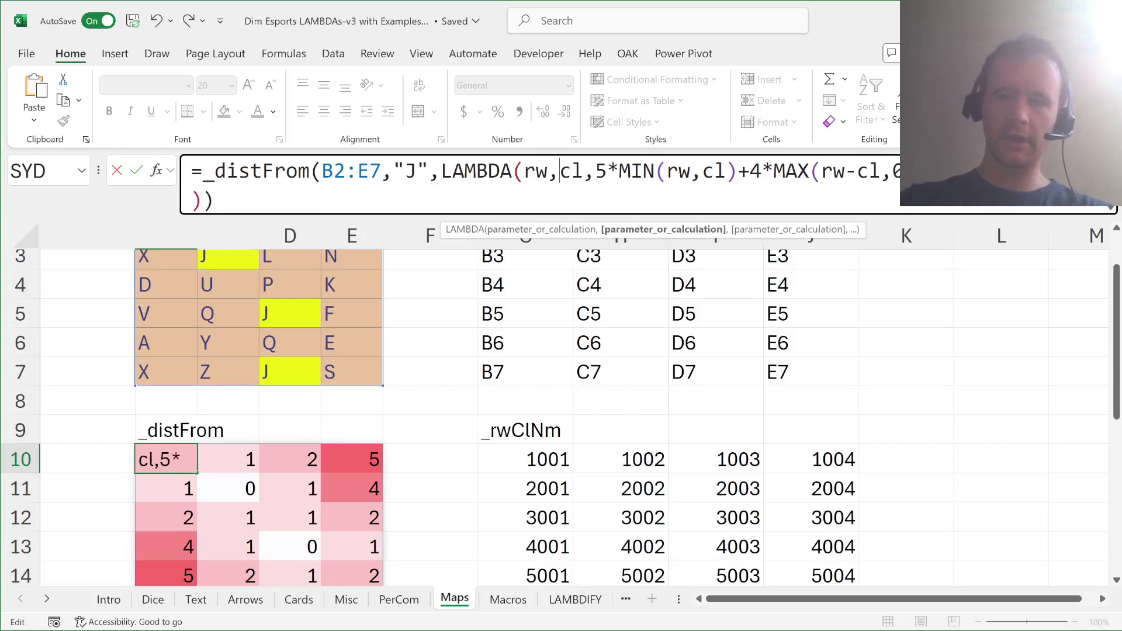
{"action": "left_click_drag", "start_coordinate": [595, 171], "coordinate": [738, 171]}
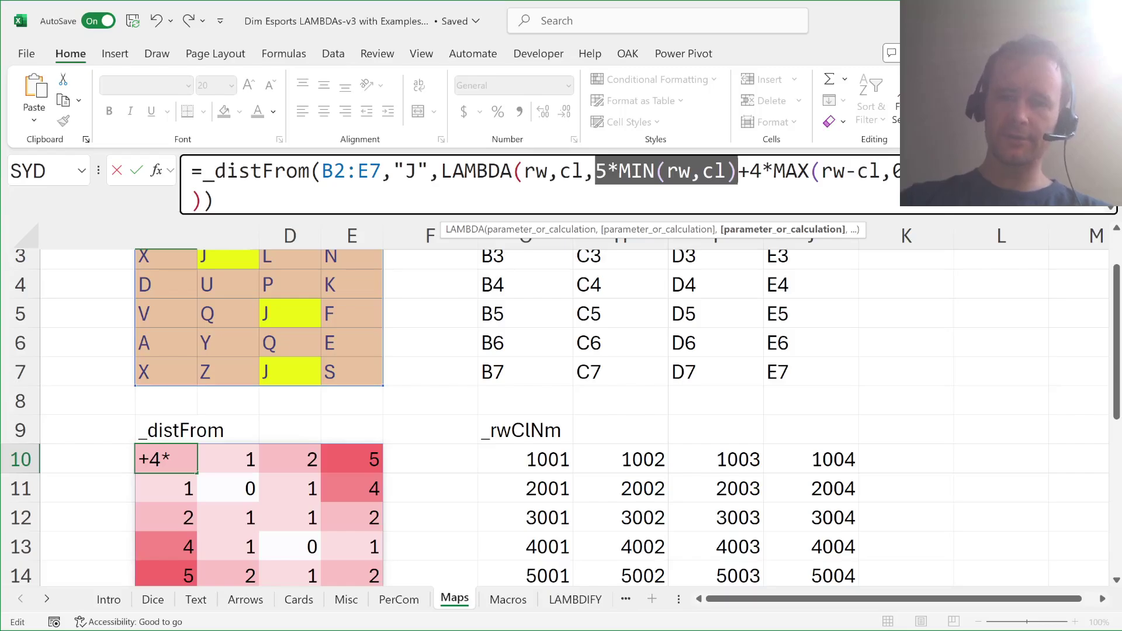
{"action": "left_click_drag", "start_coordinate": [751, 170], "coordinate": [1024, 171]}
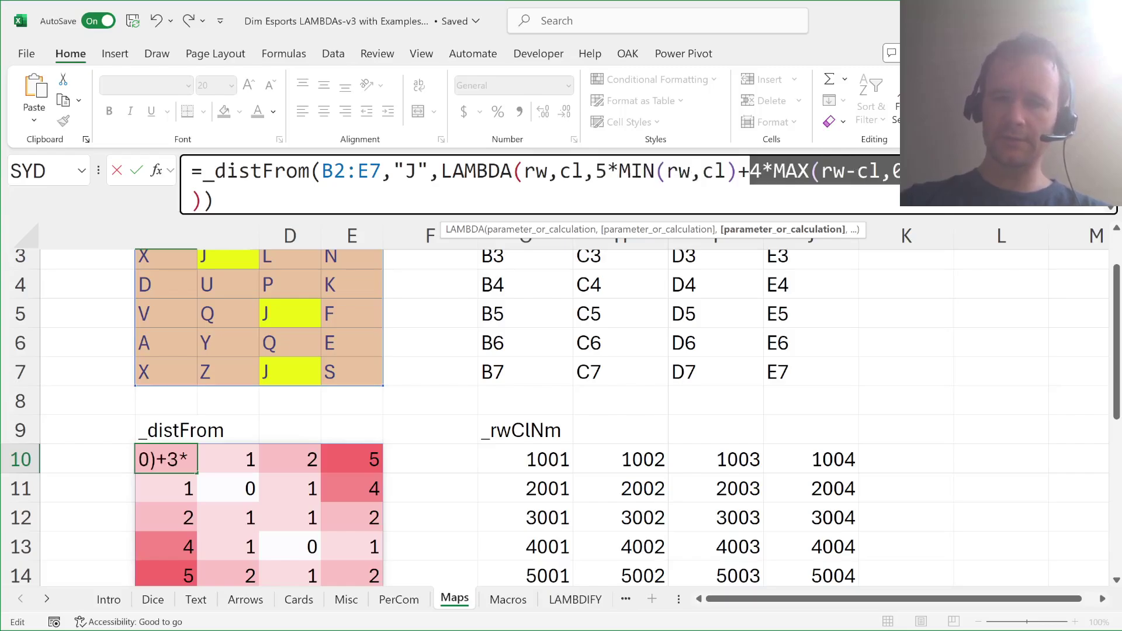
{"action": "left_click", "coordinate": [1024, 171]}
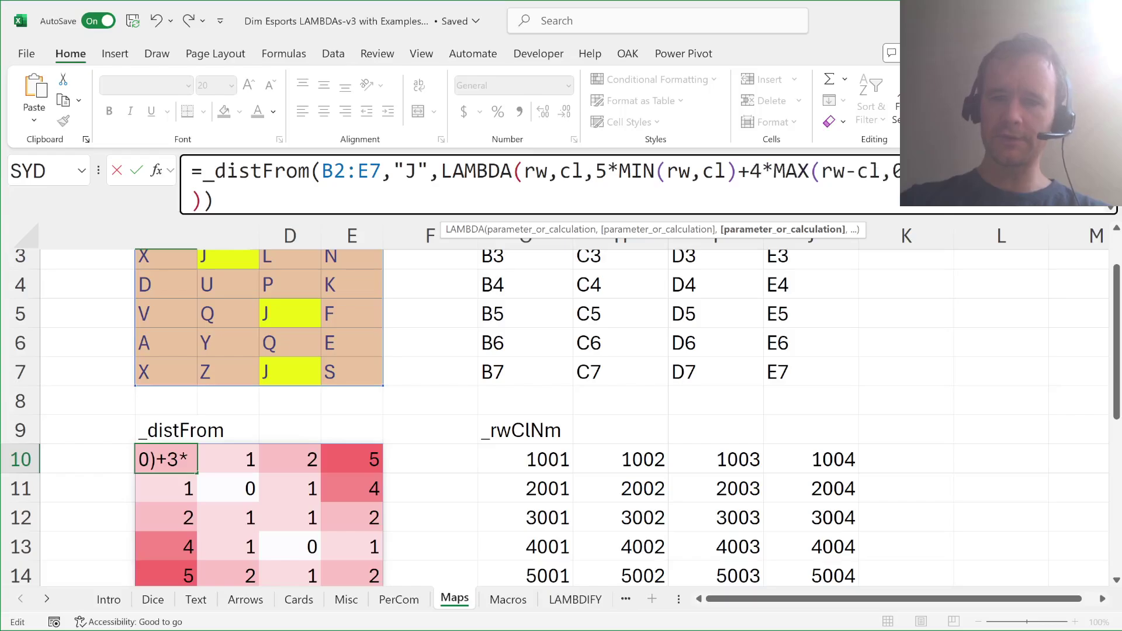
{"action": "key", "text": "Return"}
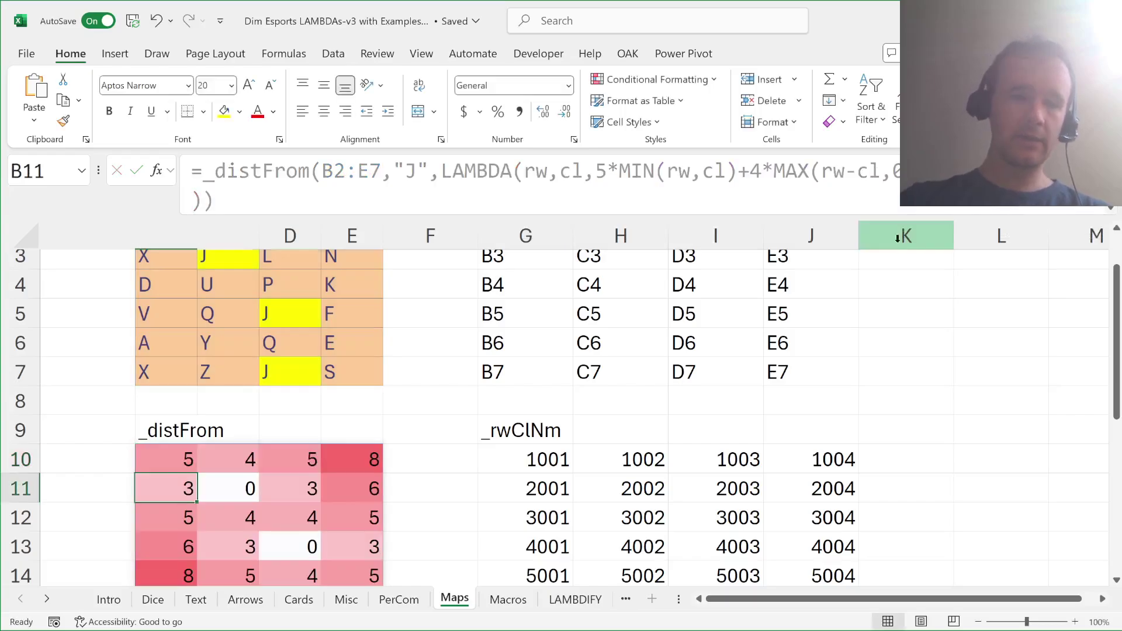
Compare the letter J at D5 with the recalculated _distFrom distances in the cells around C11.
{"action": "scroll", "coordinate": [376, 419], "scroll_direction": "down", "scroll_amount": 1}
{"action": "scroll", "coordinate": [376, 419], "scroll_direction": "up", "scroll_amount": 1}
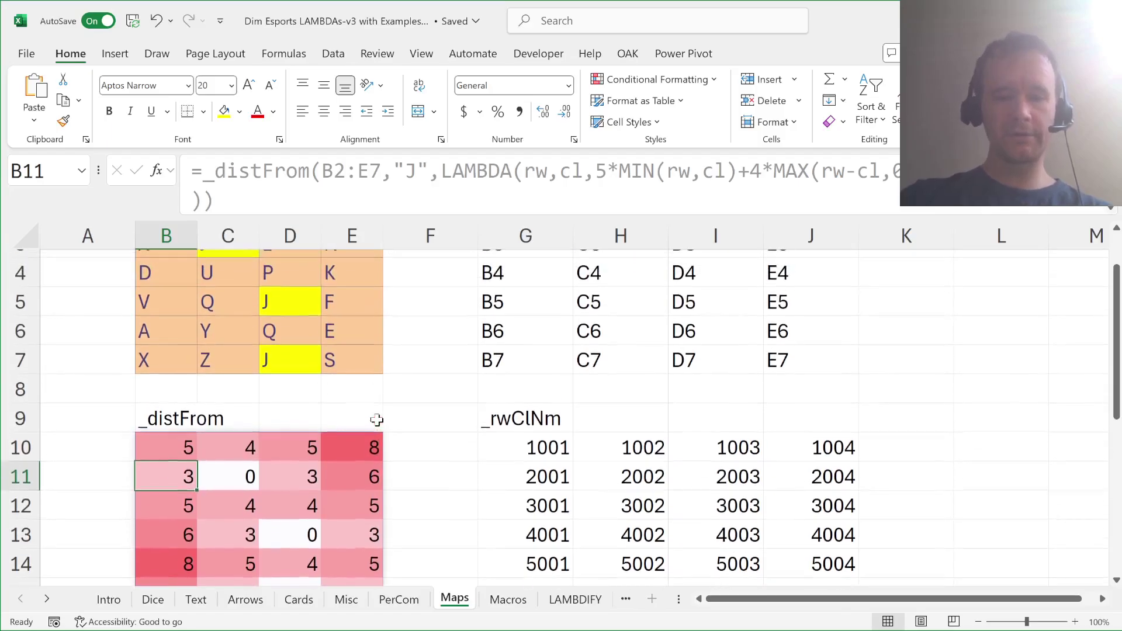
{"action": "left_click", "coordinate": [281, 303]}
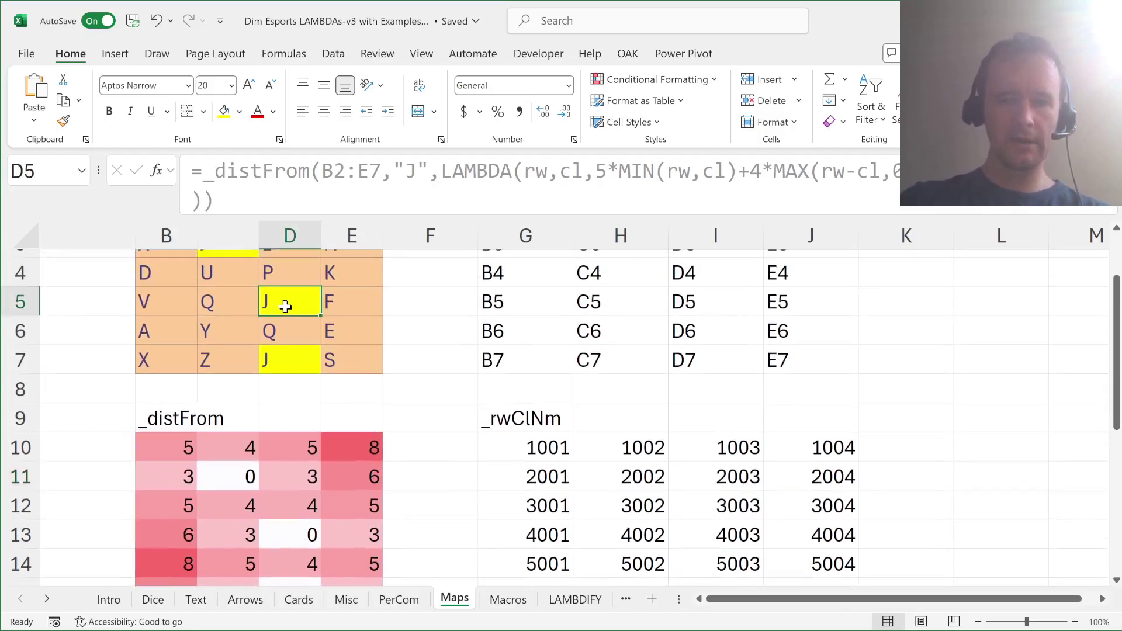
{"action": "left_click", "coordinate": [236, 477]}
{"action": "key", "text": "Up"}
{"action": "key", "text": "Down"}
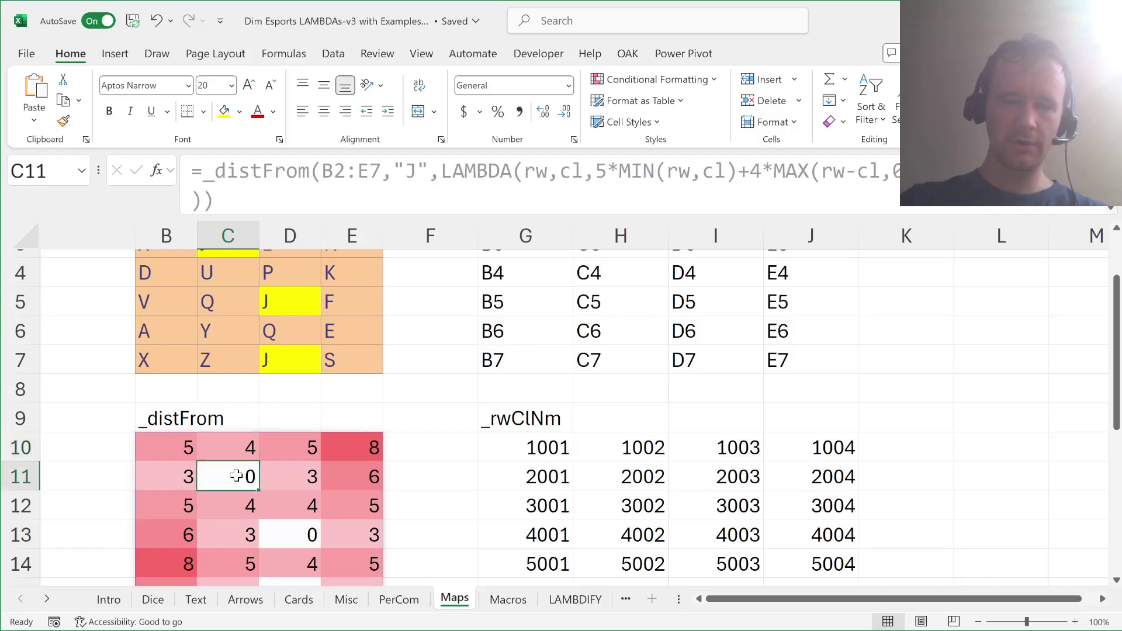
{"action": "key", "text": "Left"}
{"action": "key", "text": "Up"}
{"action": "key", "text": "Down"}
{"action": "key", "text": "Right"}
Examine the _distFrom distances in the cells surrounding D13 and in the outlying cells B14 and E10.
{"action": "left_click", "coordinate": [188, 552]}
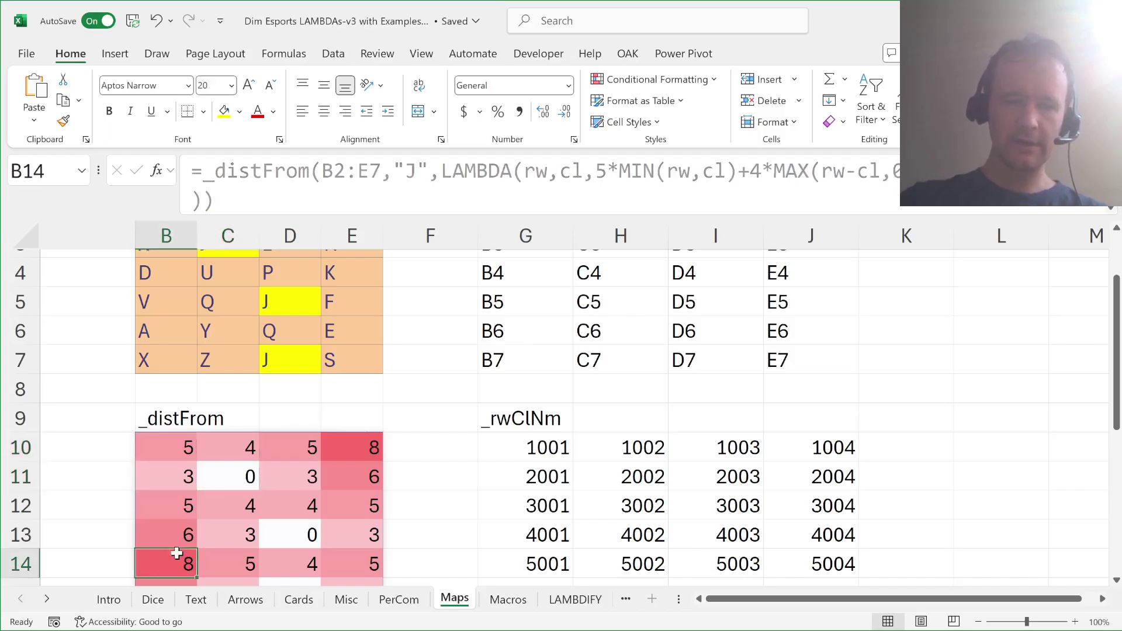
{"action": "scroll", "coordinate": [172, 546], "scroll_direction": "down", "scroll_amount": 1}
{"action": "left_click", "coordinate": [287, 491]}
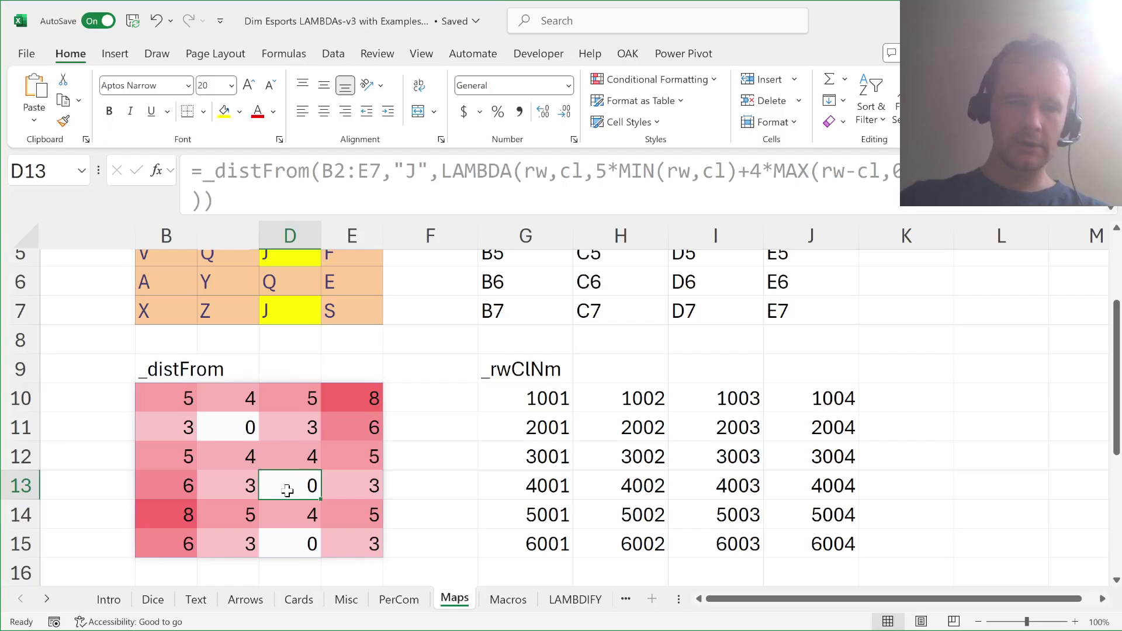
{"action": "key", "text": "Down"}
{"action": "key", "text": "Left"}
{"action": "key", "text": "Left"}
{"action": "key", "text": "Up"}
{"action": "key", "text": "Up"}
{"action": "key", "text": "Right"}
{"action": "key", "text": "Right"}
{"action": "key", "text": "Down"}
{"action": "key", "text": "Left"}
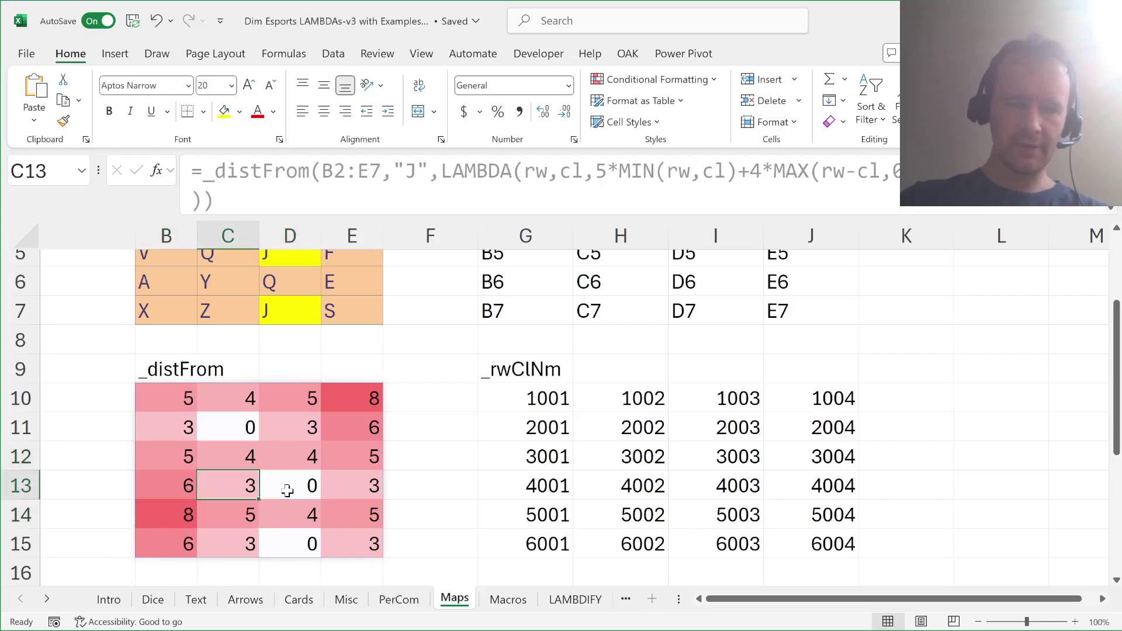
{"action": "key", "text": "Right"}
{"action": "key", "text": "Left"}
{"action": "key", "text": "Down"}
{"action": "key", "text": "Left"}
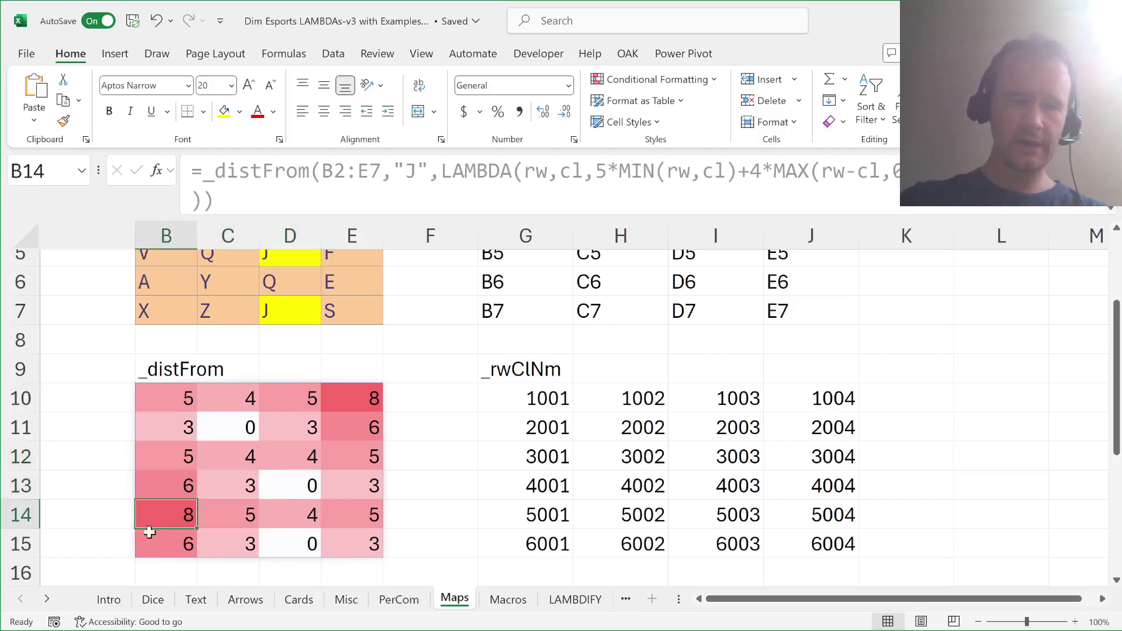
{"action": "left_click", "coordinate": [339, 394]}
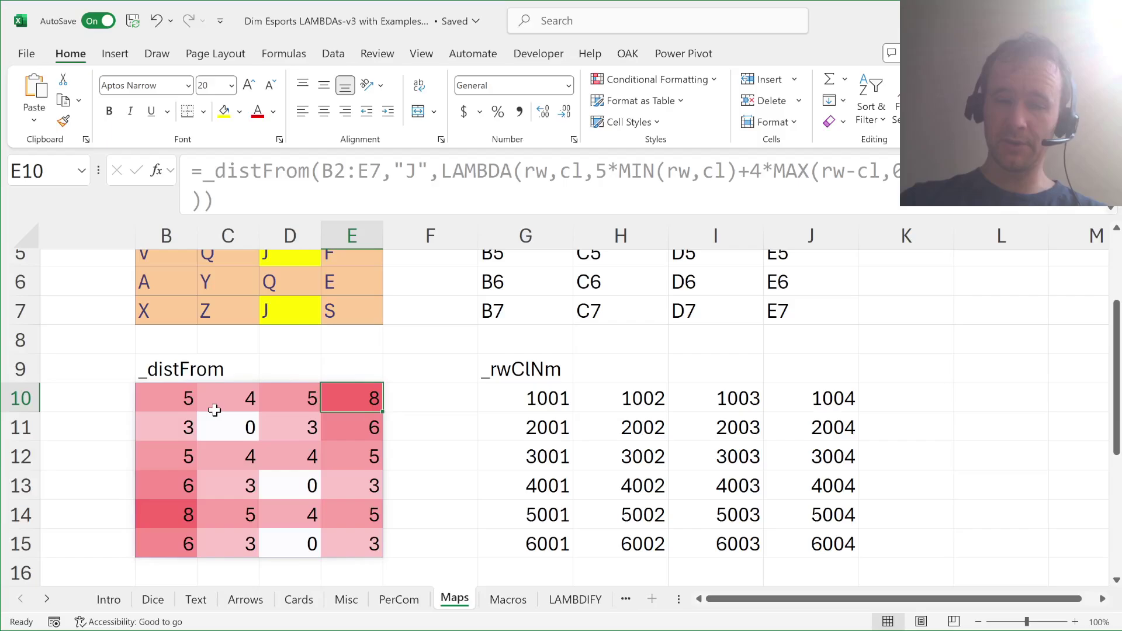
Inspect the _neighborOp formula in cell B18.
{"action": "scroll", "coordinate": [214, 410], "scroll_direction": "down", "scroll_amount": 3}
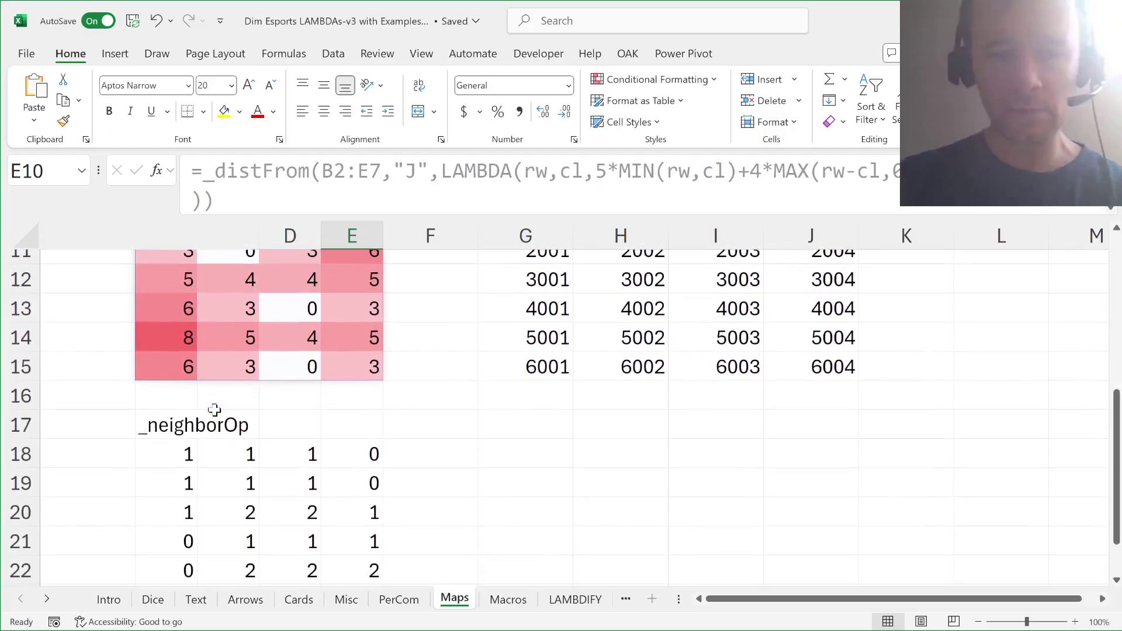
{"action": "left_click", "coordinate": [178, 454]}
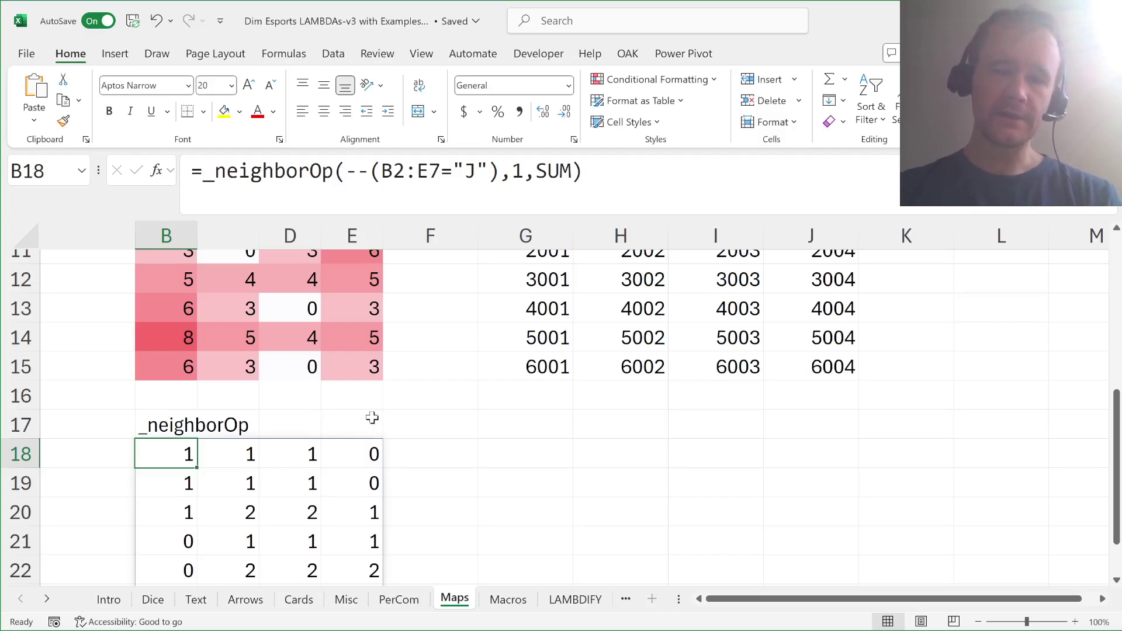
Start a _neighborOp formula in K2 with the letter grid B2:E7 as its rng argument.
{"action": "scroll", "coordinate": [440, 434], "scroll_direction": "up", "scroll_amount": 3}
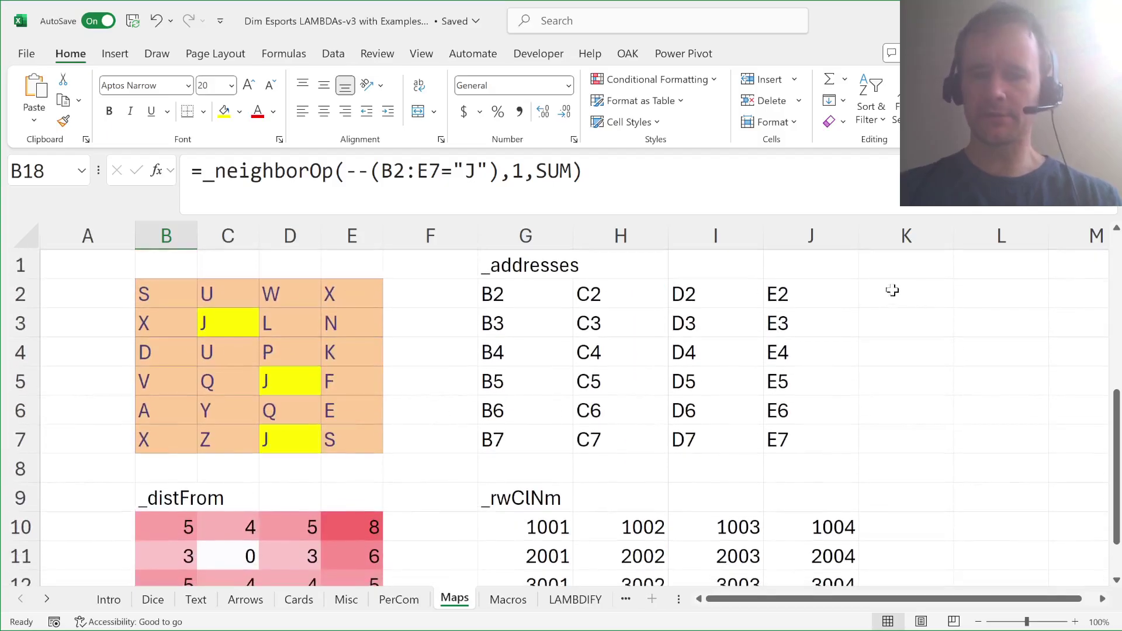
{"action": "left_click", "coordinate": [929, 291]}
{"action": "type", "text": "=_nei"}
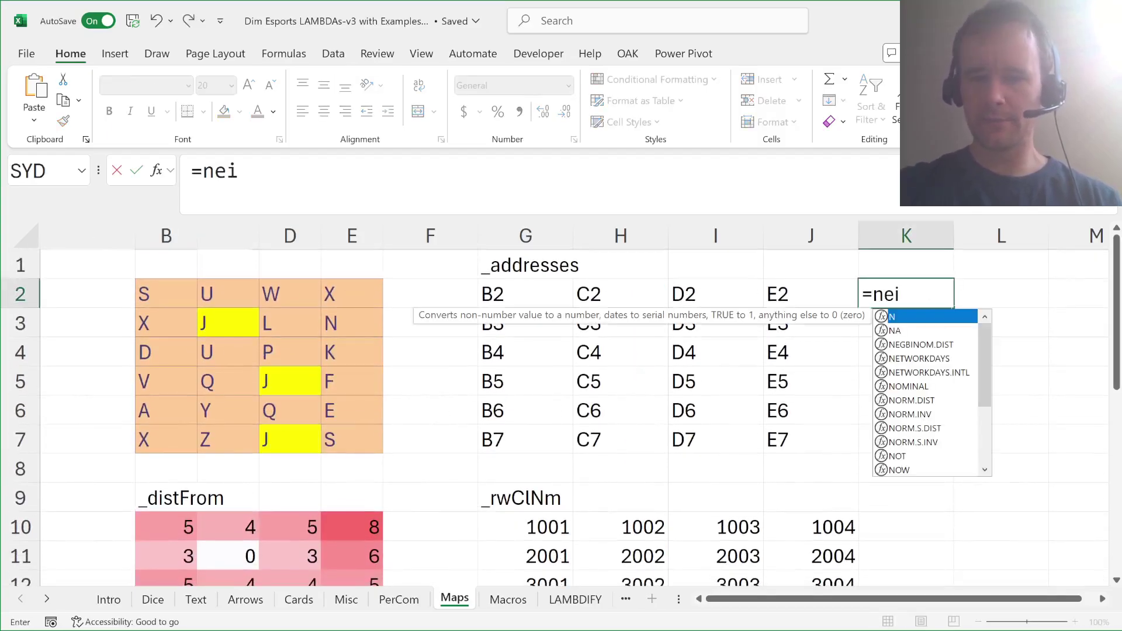
{"action": "key", "text": "Tab"}
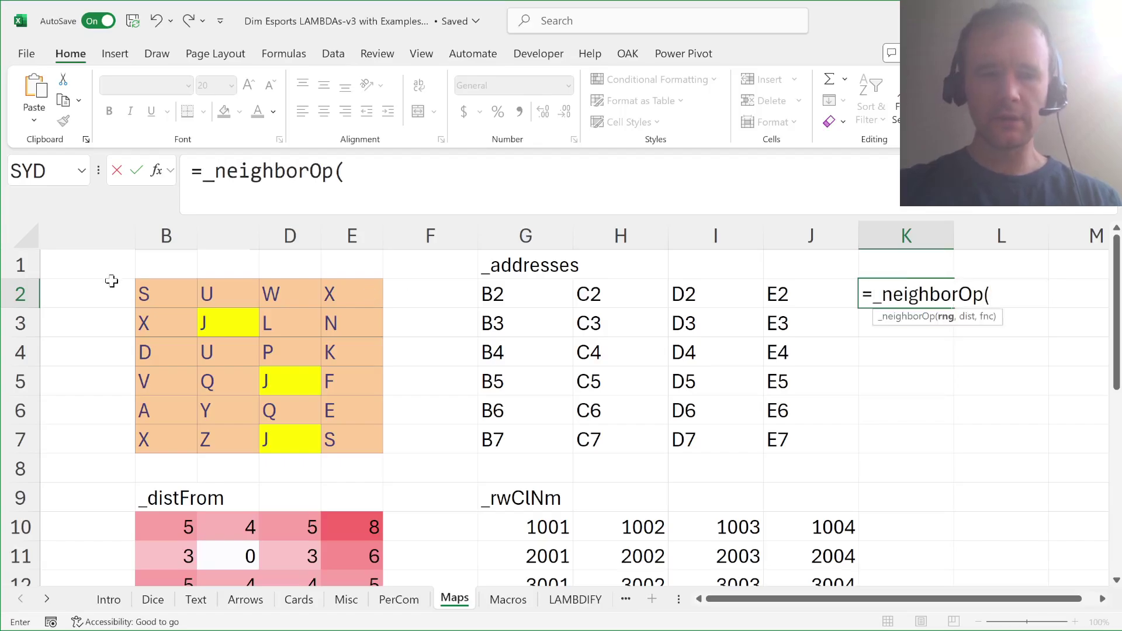
{"action": "left_click", "coordinate": [184, 299]}
{"action": "key", "text": "ctrl+shift+Down"}
{"action": "key", "text": "ctrl+shift+Right"}
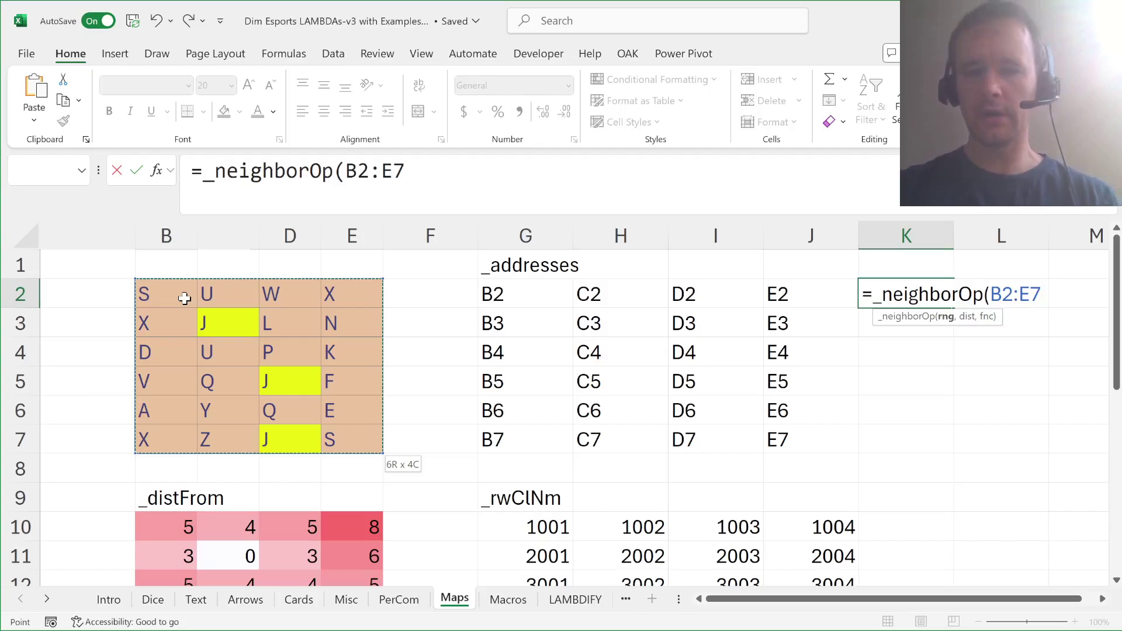
Complete the K2 formula with a dist of 1 and CONCAT without parentheses as fnc, and enter it.
{"action": "type", "text": ",1,con"}
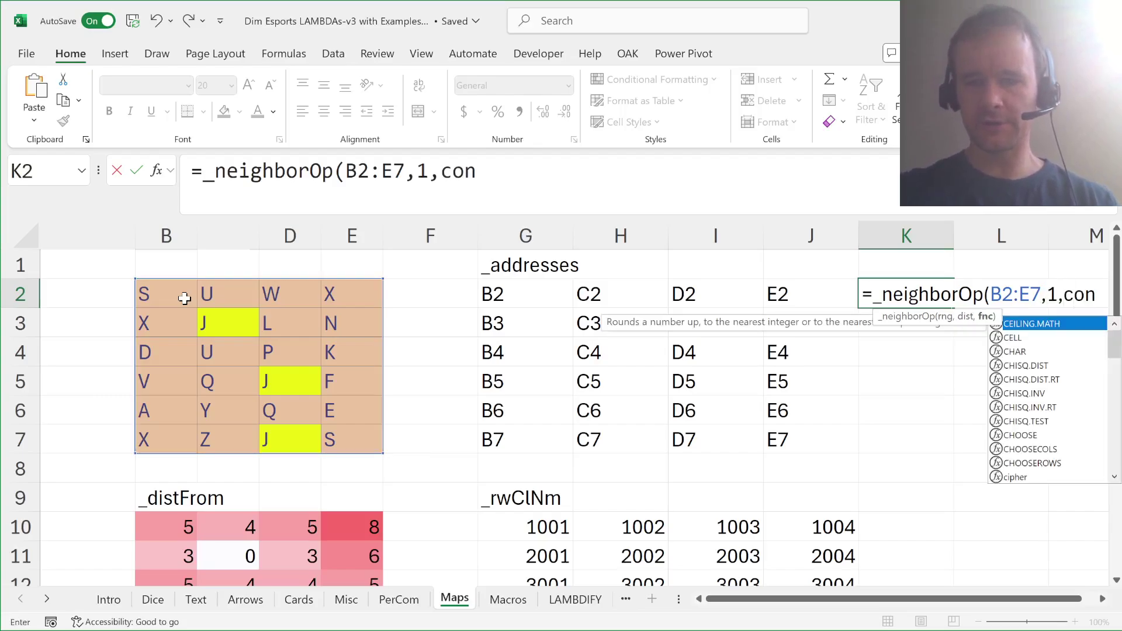
{"action": "key", "text": "Tab"}
{"action": "type", "text": ")"}
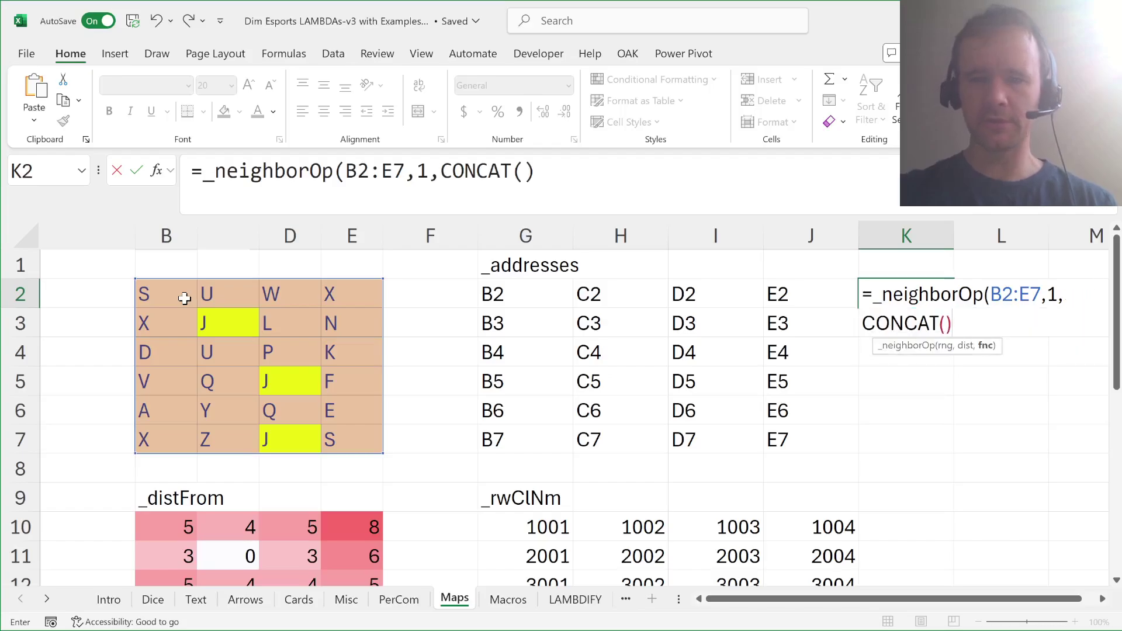
{"action": "key", "text": "BackSpace"}
{"action": "key", "text": "BackSpace"}
{"action": "type", "text": ")"}
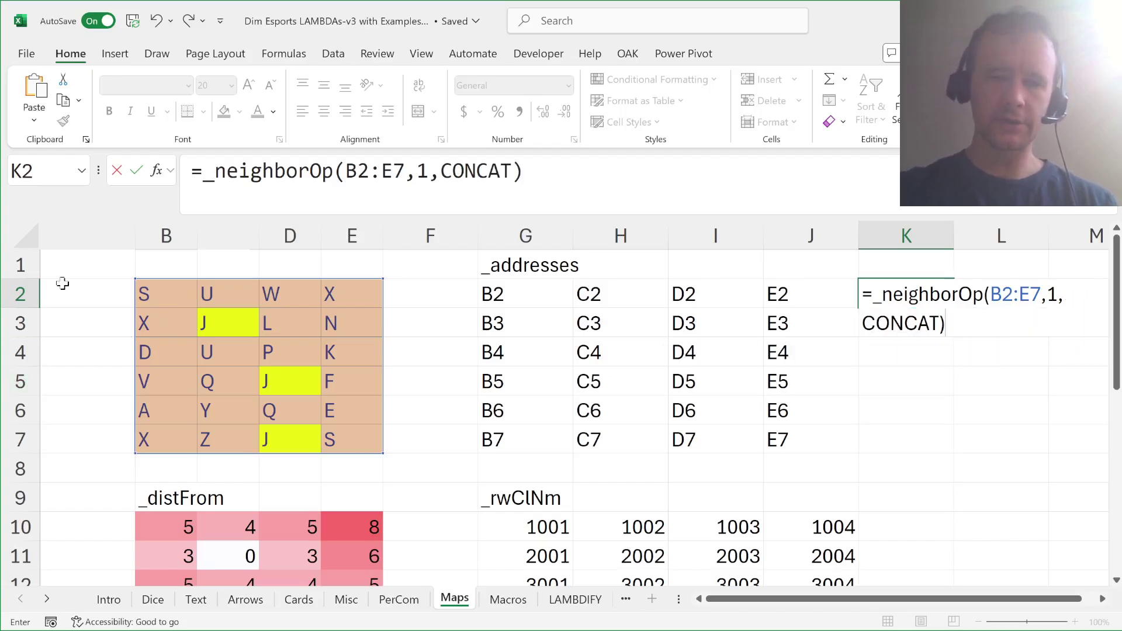
{"action": "key", "text": "Return"}
{"action": "key", "text": "Up"}
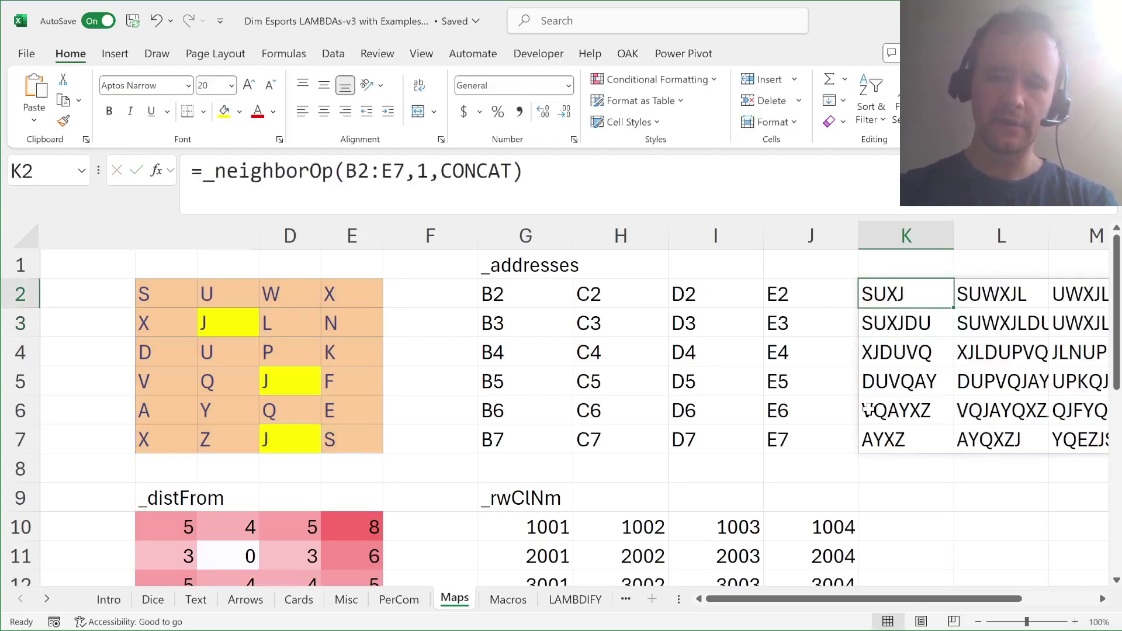
Trace neighbour blocks in the letter grid, including B2:C3 around B2, B2:D4 around C3 and D3:E5 around E4.
{"action": "left_click", "coordinate": [136, 295]}
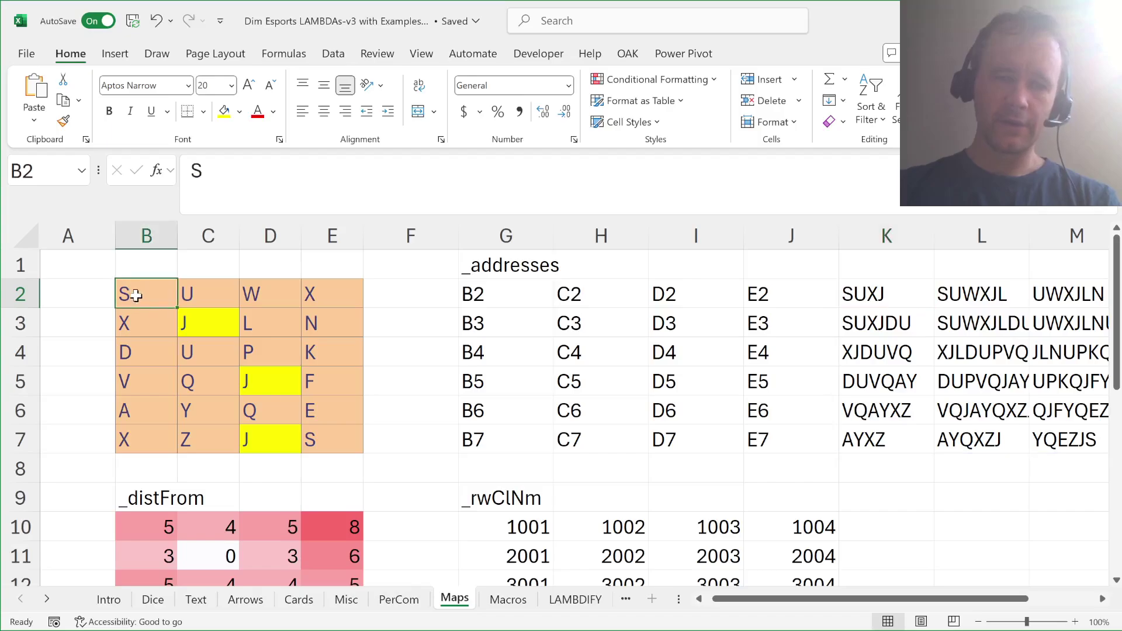
{"action": "left_click_drag", "start_coordinate": [136, 295], "coordinate": [196, 321]}
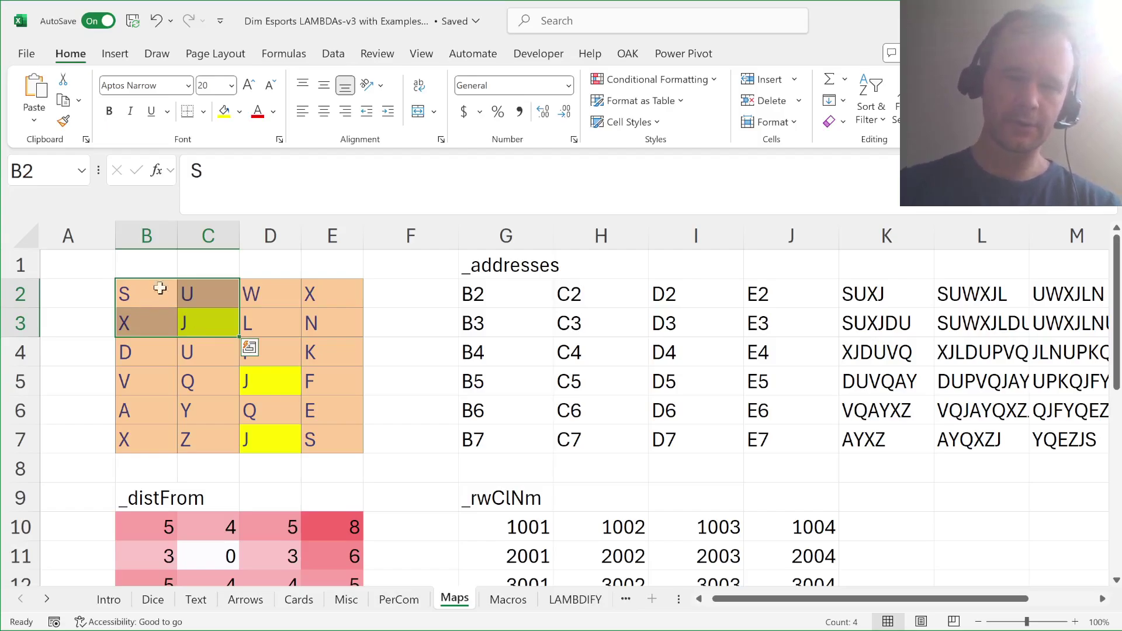
{"action": "left_click", "coordinate": [188, 320]}
{"action": "left_click_drag", "start_coordinate": [156, 296], "coordinate": [257, 351]}
{"action": "left_click", "coordinate": [319, 297]}
{"action": "left_click_drag", "start_coordinate": [259, 298], "coordinate": [321, 384]}
{"action": "left_click", "coordinate": [318, 350]}
{"action": "left_click", "coordinate": [274, 329]}
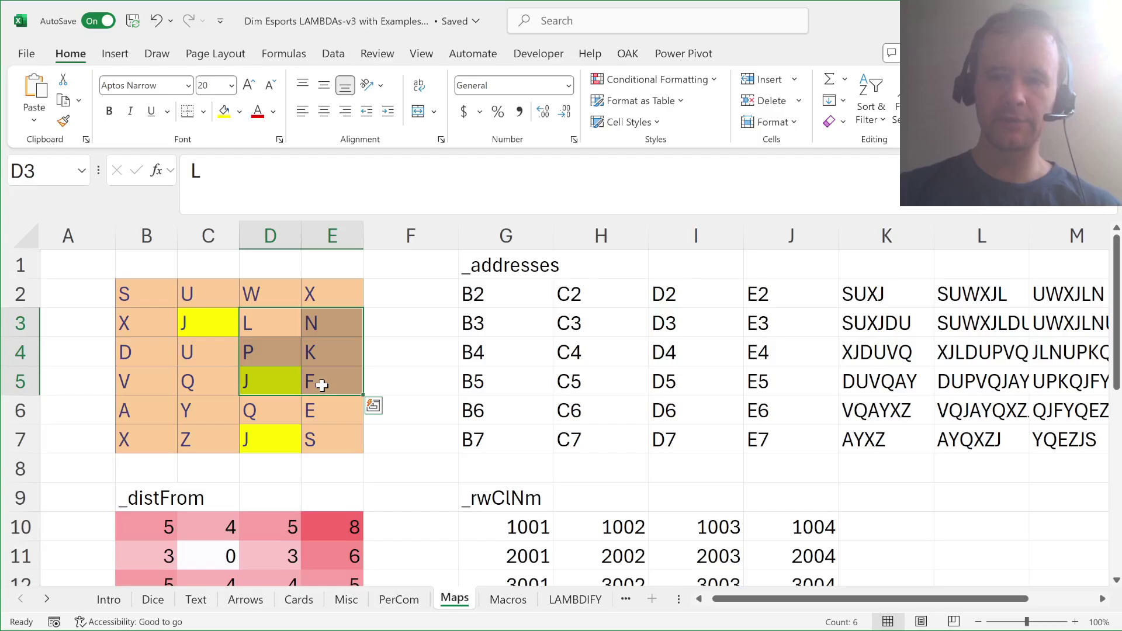
Check the concatenated neighbour strings from K2 and L2 across the spill, and delete the formula in K2.
{"action": "left_click", "coordinate": [872, 296]}
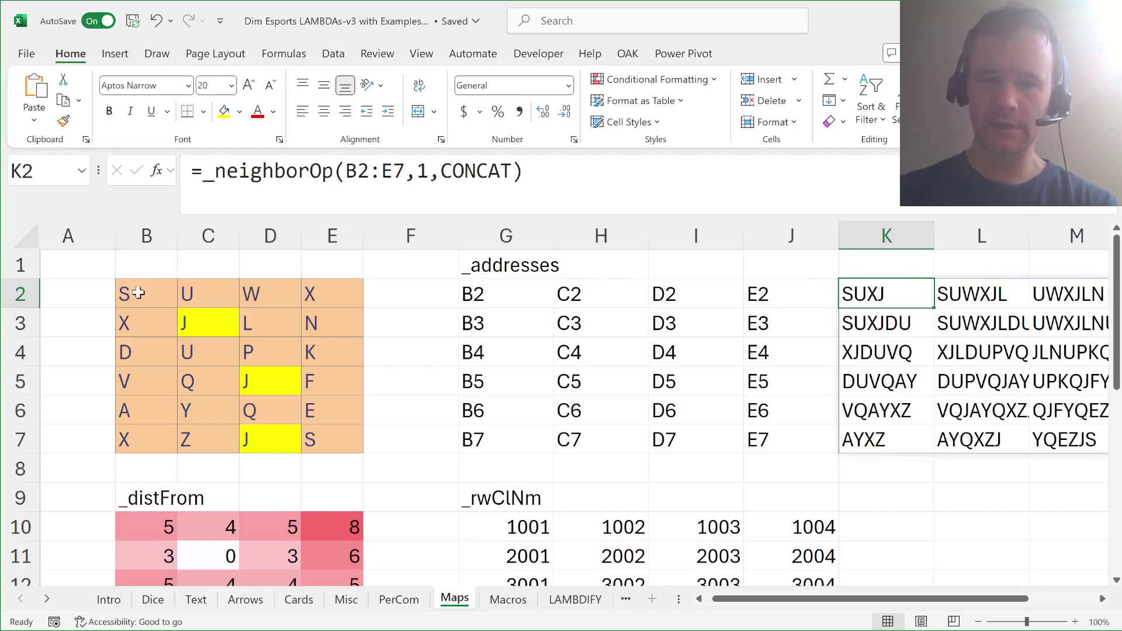
{"action": "left_click", "coordinate": [978, 294]}
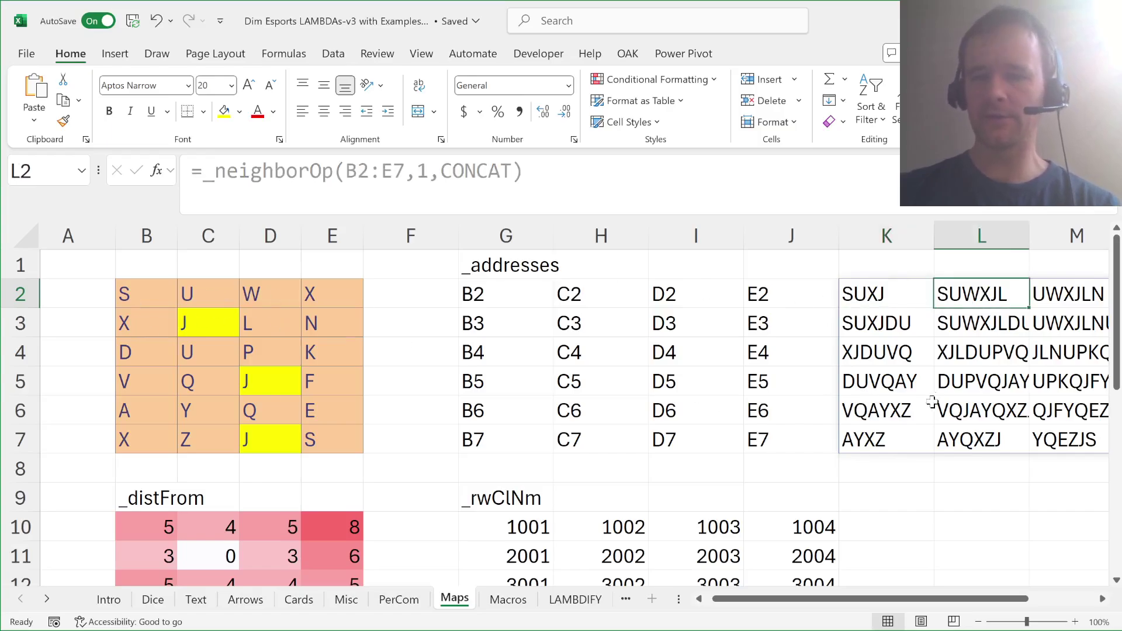
{"action": "scroll", "coordinate": [931, 401], "scroll_direction": "right", "scroll_amount": 2}
{"action": "scroll", "coordinate": [919, 409], "scroll_direction": "left", "scroll_amount": 3}
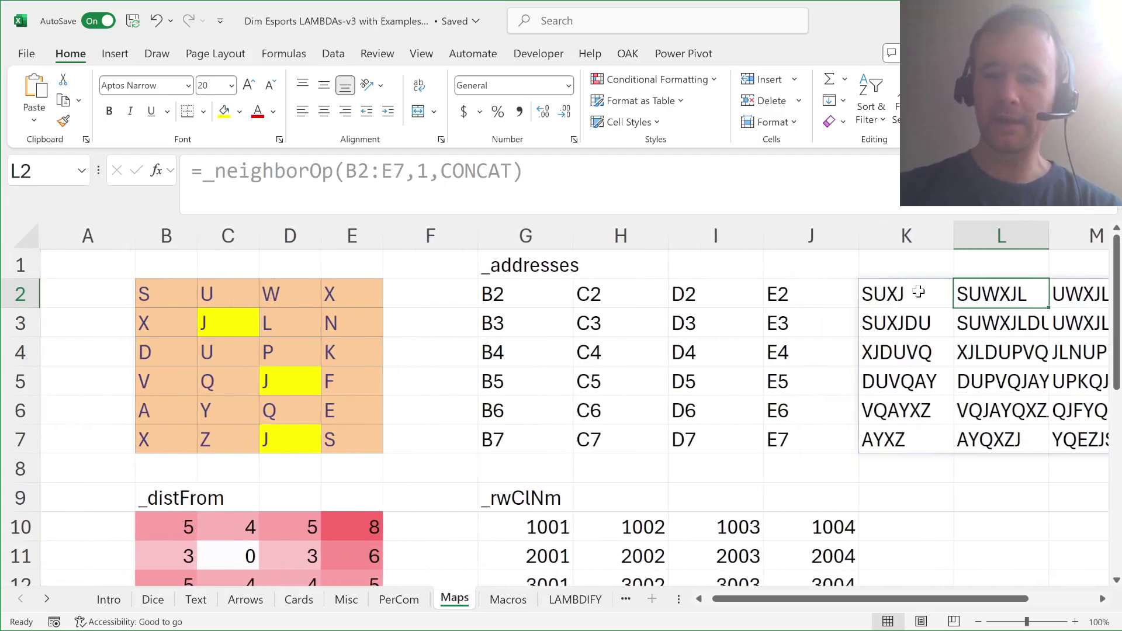
{"action": "left_click", "coordinate": [883, 295]}
{"action": "key", "text": "Delete"}
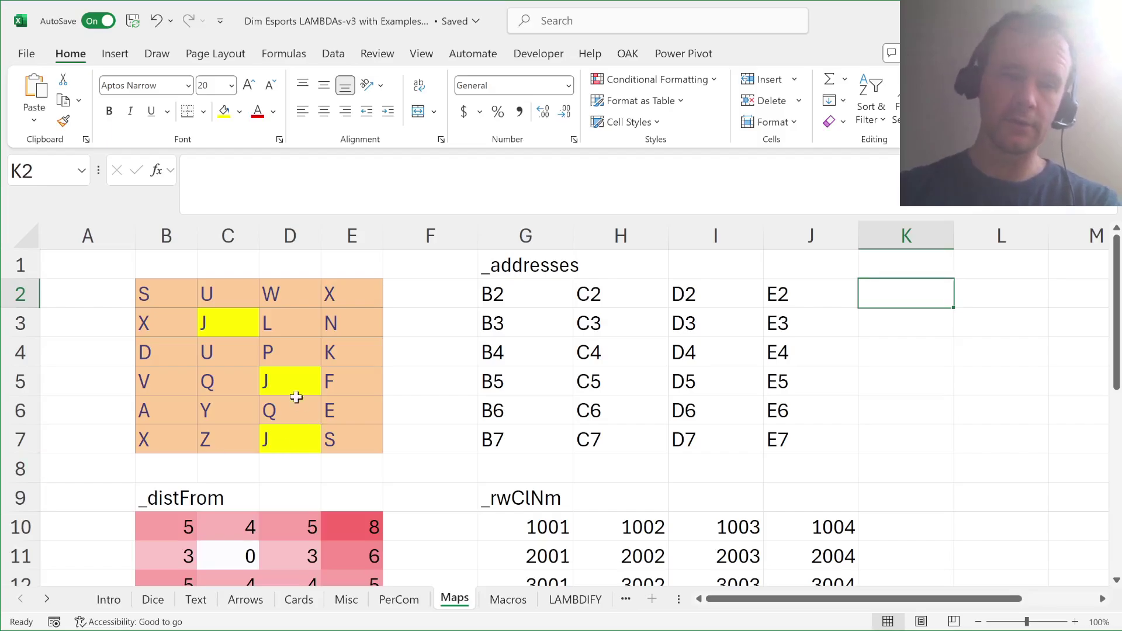
Select 3-by-3 blocks of the letter grid, starting with B2:D4, to illustrate working on each cell's neighbourhood.
{"action": "left_click_drag", "start_coordinate": [170, 298], "coordinate": [262, 347]}
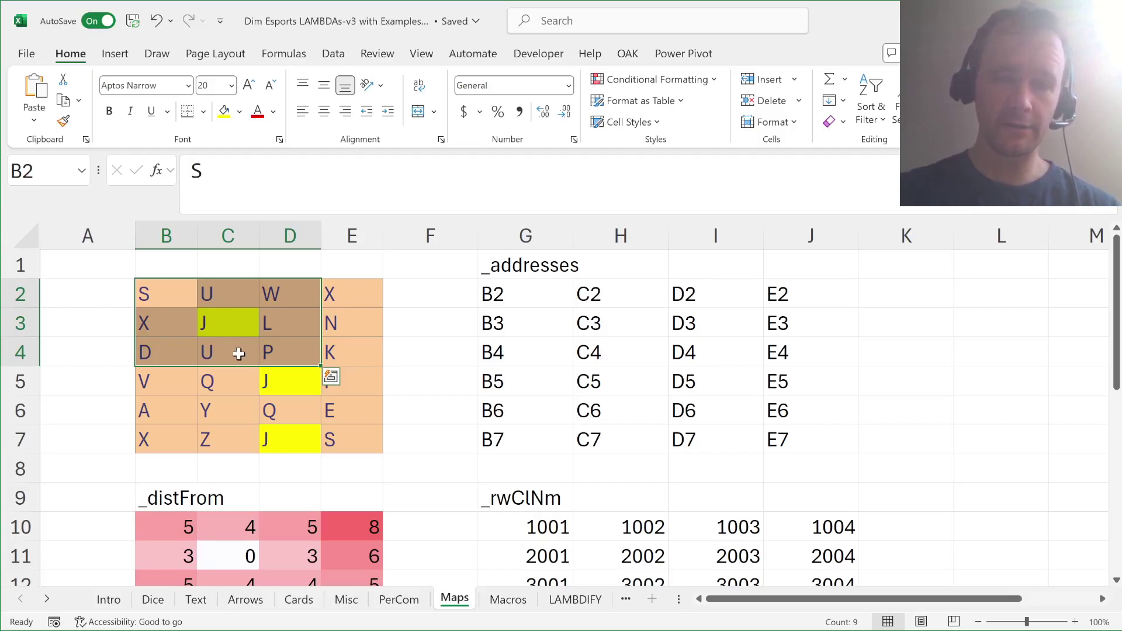
{"action": "left_click_drag", "start_coordinate": [240, 352], "coordinate": [350, 400]}
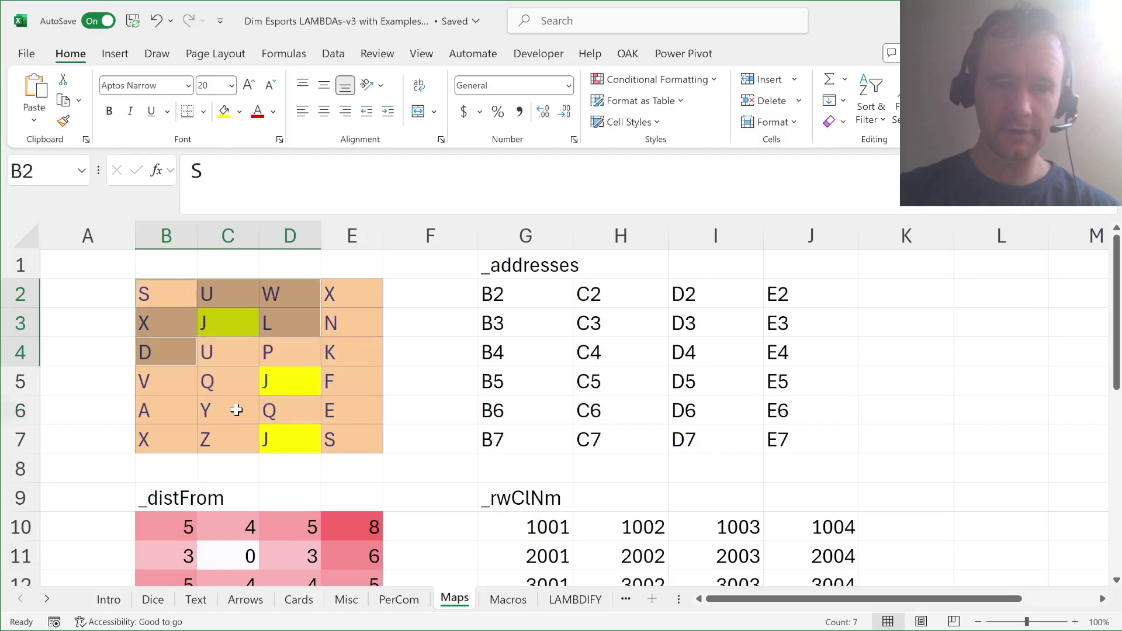
{"action": "left_click_drag", "start_coordinate": [236, 411], "coordinate": [358, 446]}
{"action": "left_click_drag", "start_coordinate": [237, 353], "coordinate": [346, 377]}
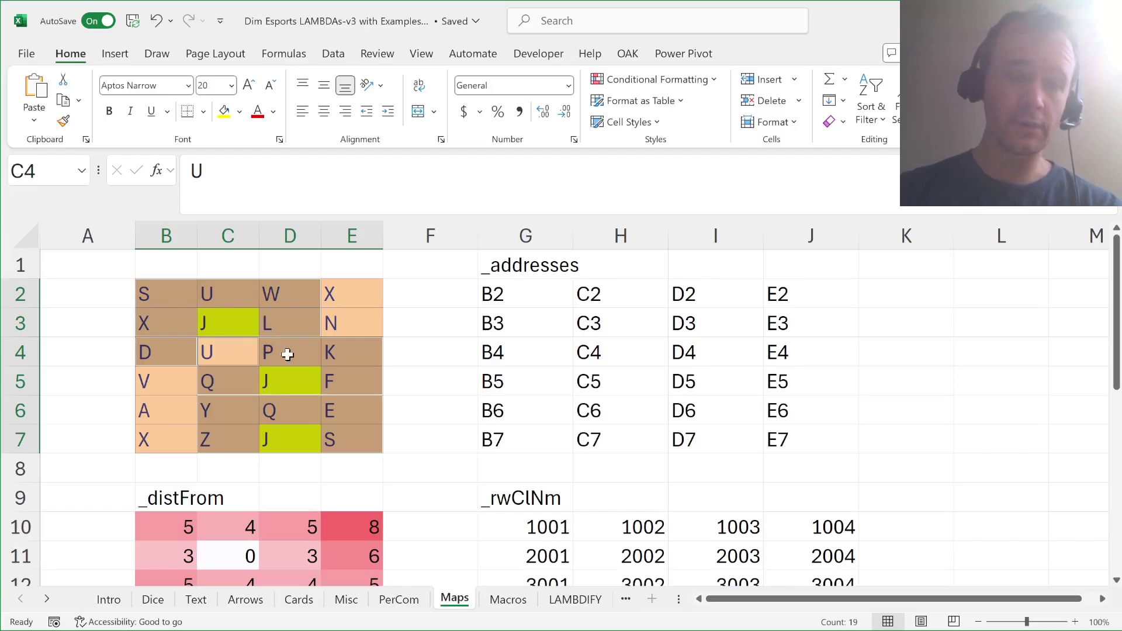
Return to B18 and examine its _neighborOp formula counting adjacent J cells with SUM.
{"action": "scroll", "coordinate": [259, 454], "scroll_direction": "down", "scroll_amount": 1}
{"action": "scroll", "coordinate": [259, 454], "scroll_direction": "down", "scroll_amount": 3}
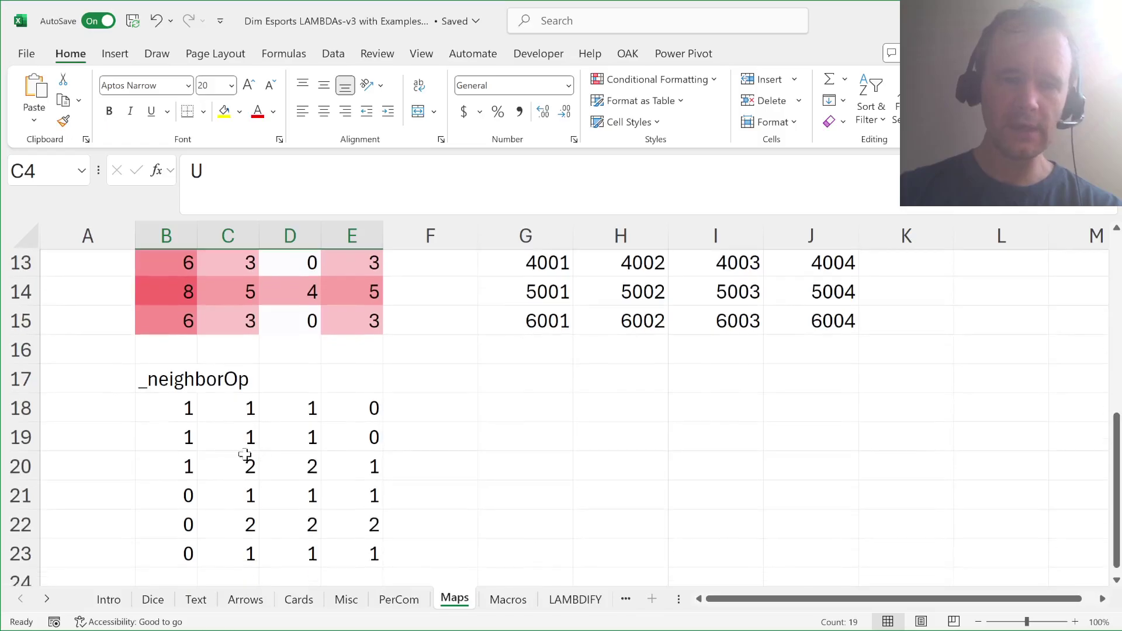
{"action": "left_click", "coordinate": [187, 410]}
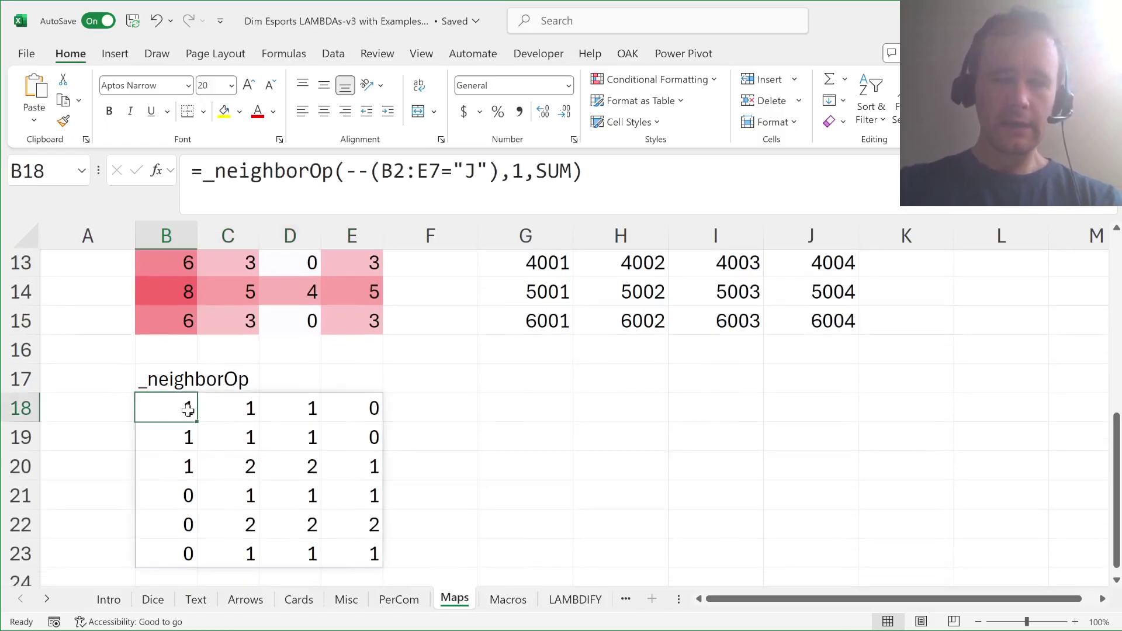
Examine the three arguments of B18's _neighborOp formula: the --(B2:E7="J") array, the distance 1 and the SUM function.
{"action": "key", "text": "F2"}
{"action": "scroll", "coordinate": [241, 306], "scroll_direction": "up", "scroll_amount": 4}
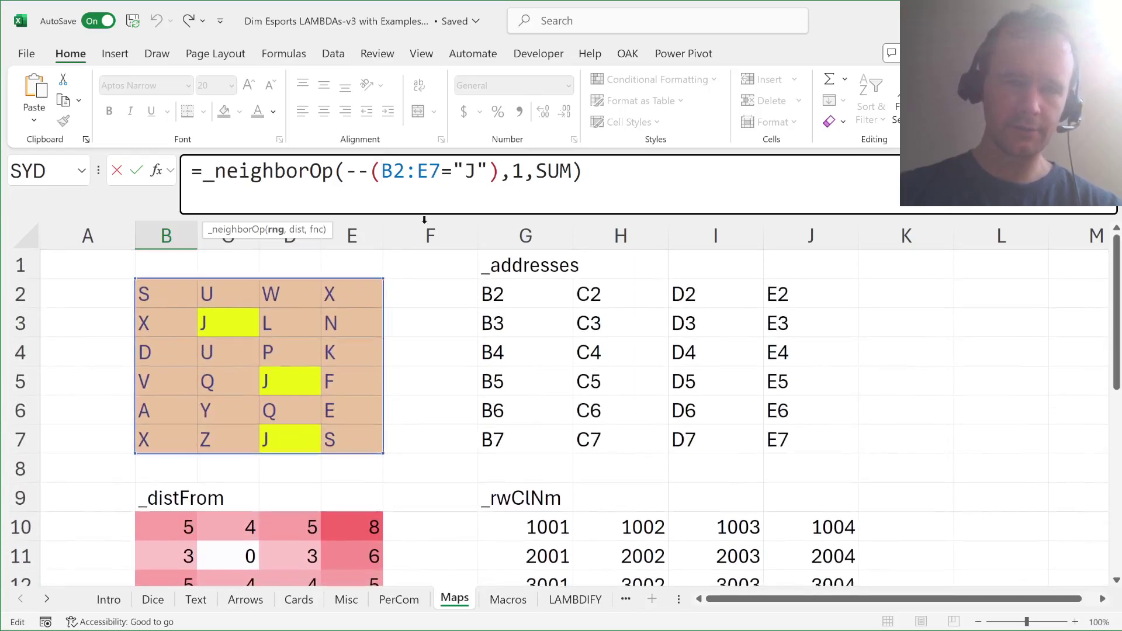
{"action": "left_click_drag", "start_coordinate": [347, 171], "coordinate": [500, 171]}
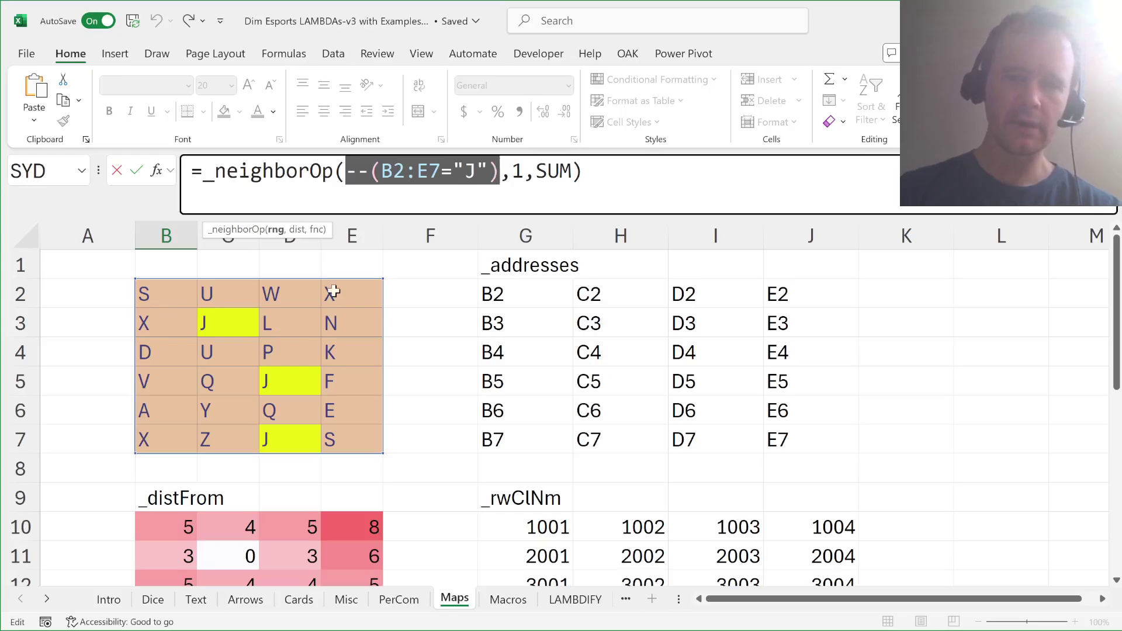
{"action": "key", "text": "Right"}
{"action": "key", "text": "Right"}
{"action": "key", "text": "shift+Right"}
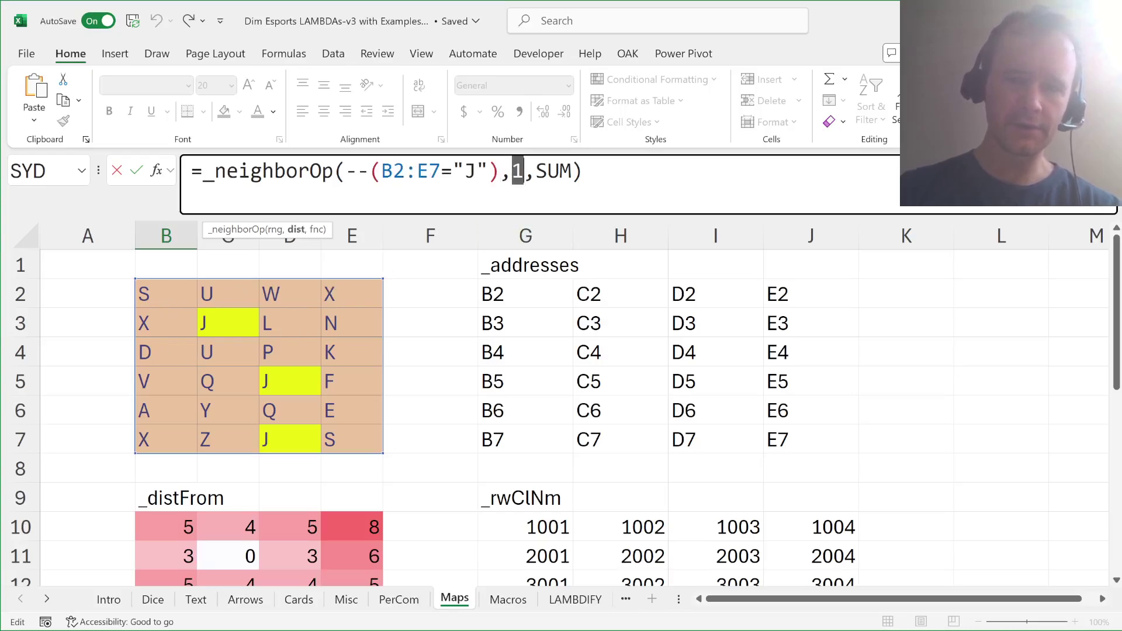
{"action": "key", "text": "Right"}
{"action": "key", "text": "Right"}
{"action": "key", "text": "shift+Right"}
{"action": "key", "text": "shift+Right"}
{"action": "key", "text": "shift+Right"}
{"action": "key", "text": "Escape"}
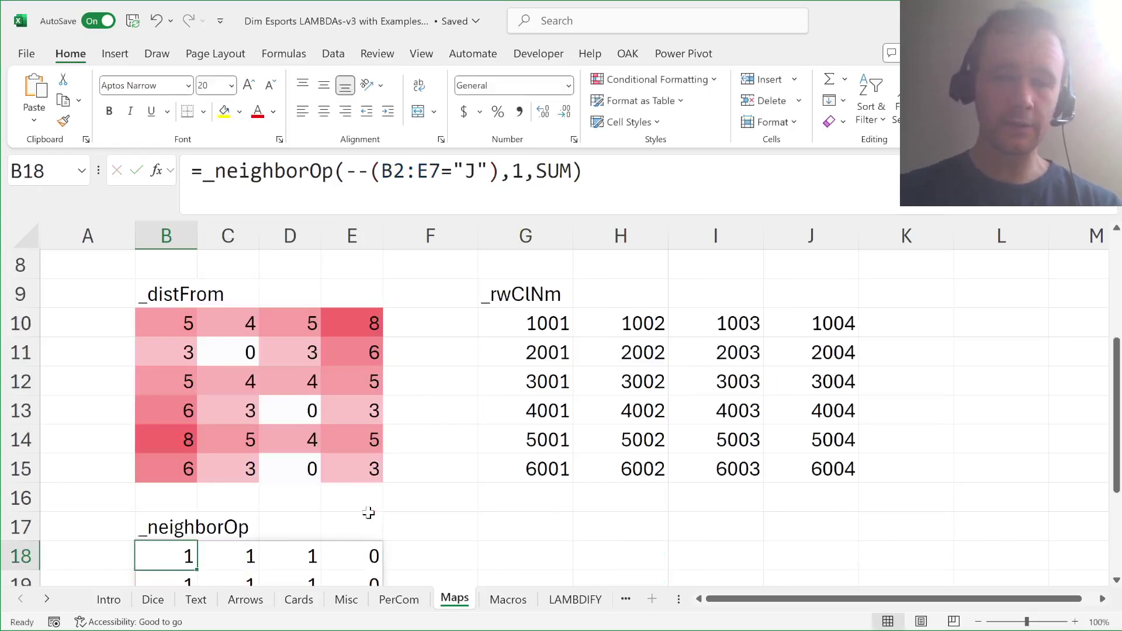
Compare grid cells C4:D4 and C6:E6, next to the J cells, with their neighbour counts in C20:D20 and C22:E22.
{"action": "scroll", "coordinate": [217, 462], "scroll_direction": "down", "scroll_amount": 2}
{"action": "scroll", "coordinate": [217, 461], "scroll_direction": "down", "scroll_amount": 1}
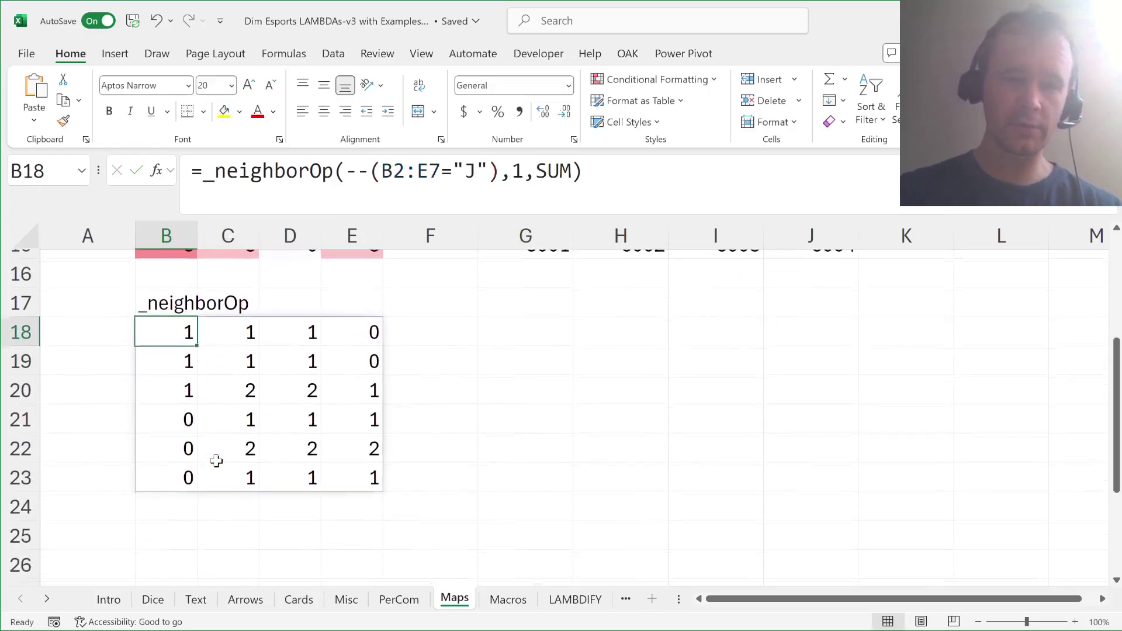
{"action": "left_click", "coordinate": [244, 383]}
{"action": "scroll", "coordinate": [265, 364], "scroll_direction": "up", "scroll_amount": 5}
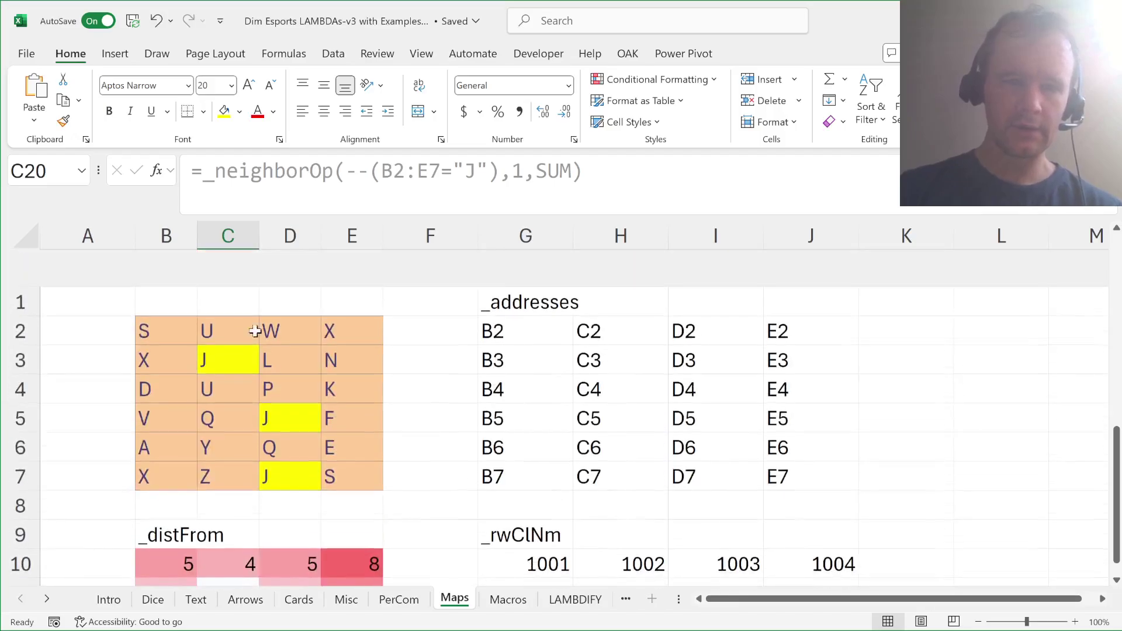
{"action": "left_click_drag", "start_coordinate": [225, 351], "coordinate": [277, 350]}
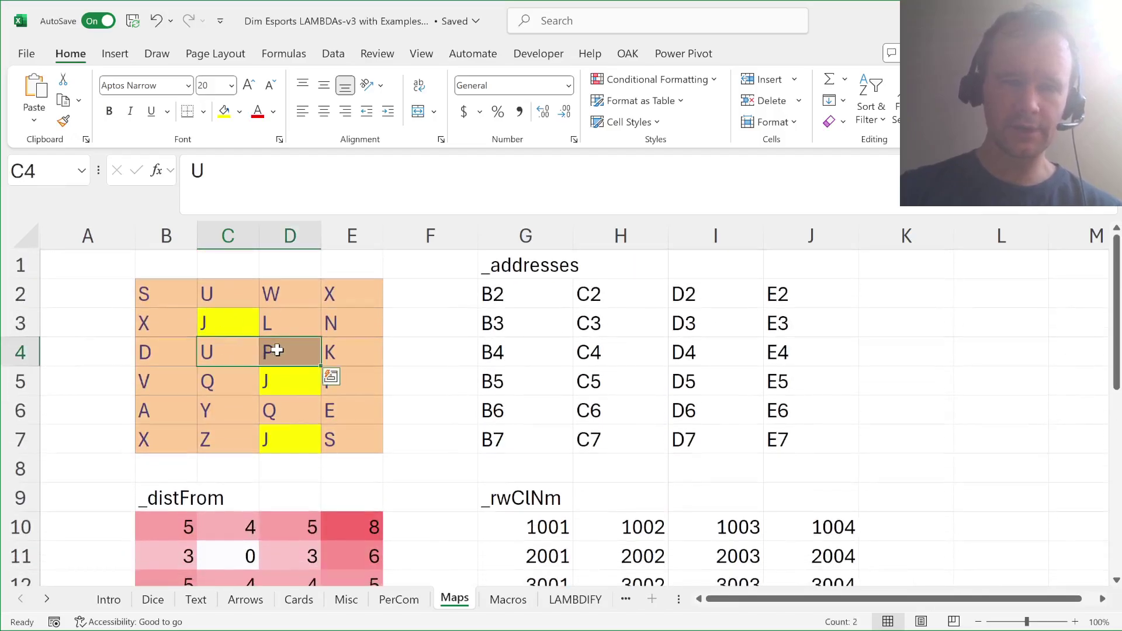
{"action": "left_click", "coordinate": [225, 321]}
{"action": "left_click", "coordinate": [292, 388]}
{"action": "left_click_drag", "start_coordinate": [240, 405], "coordinate": [328, 412]}
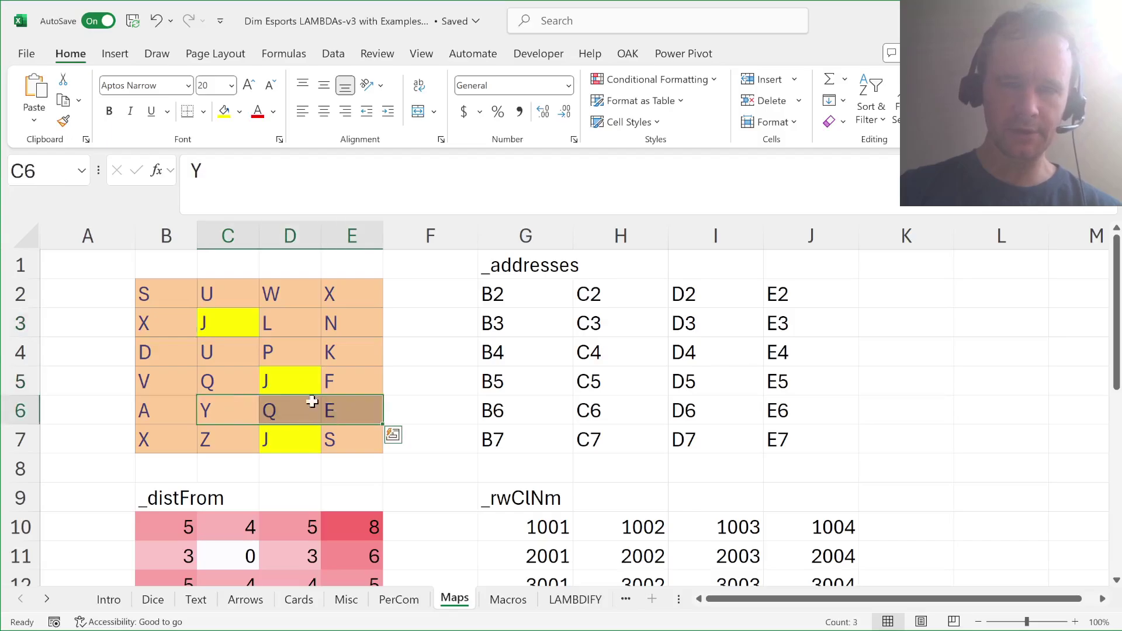
{"action": "scroll", "coordinate": [275, 438], "scroll_direction": "down", "scroll_amount": 4}
{"action": "left_click_drag", "start_coordinate": [254, 436], "coordinate": [295, 434]}
{"action": "left_click_drag", "start_coordinate": [246, 486], "coordinate": [361, 488]}
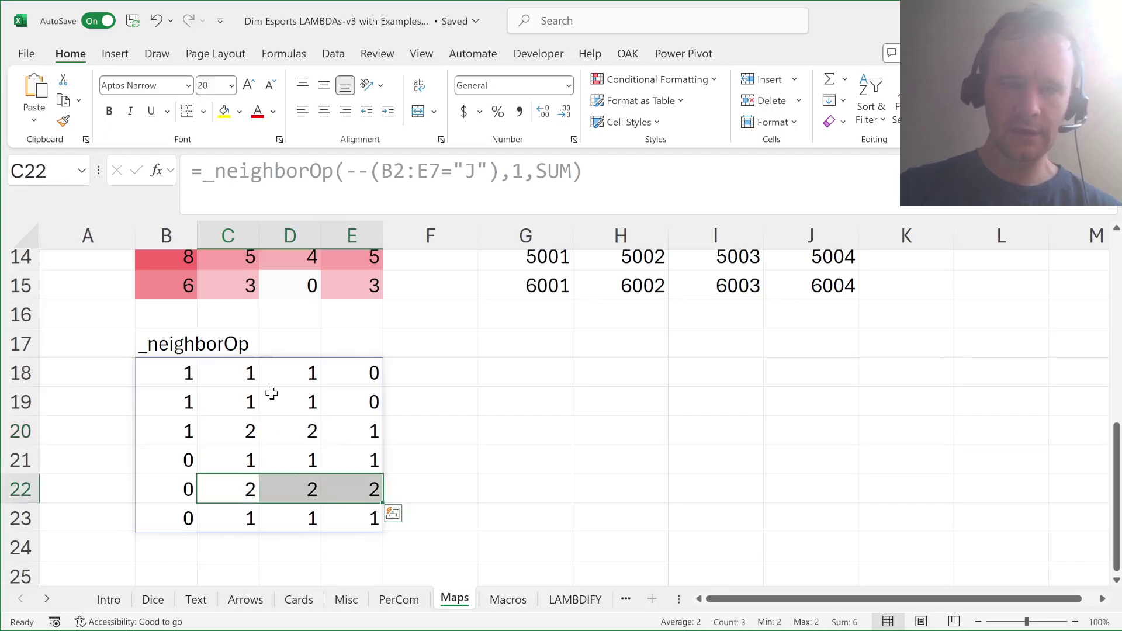
Select grid cells E2:E3 together with B5:B7 and compare them with the matching _neighborOp counts.
{"action": "scroll", "coordinate": [351, 292], "scroll_direction": "up", "scroll_amount": 5}
{"action": "left_click_drag", "start_coordinate": [359, 295], "coordinate": [358, 325]}
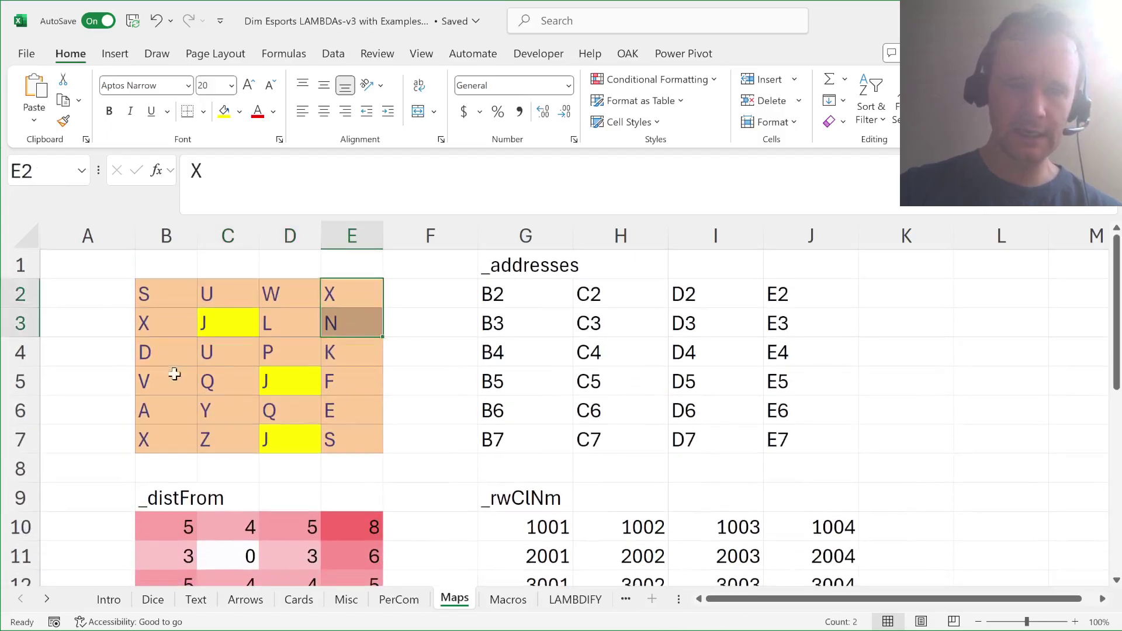
{"action": "left_click_drag", "start_coordinate": [165, 380], "coordinate": [162, 436], "text": "ctrl"}
{"action": "scroll", "coordinate": [296, 393], "scroll_direction": "down", "scroll_amount": 4}
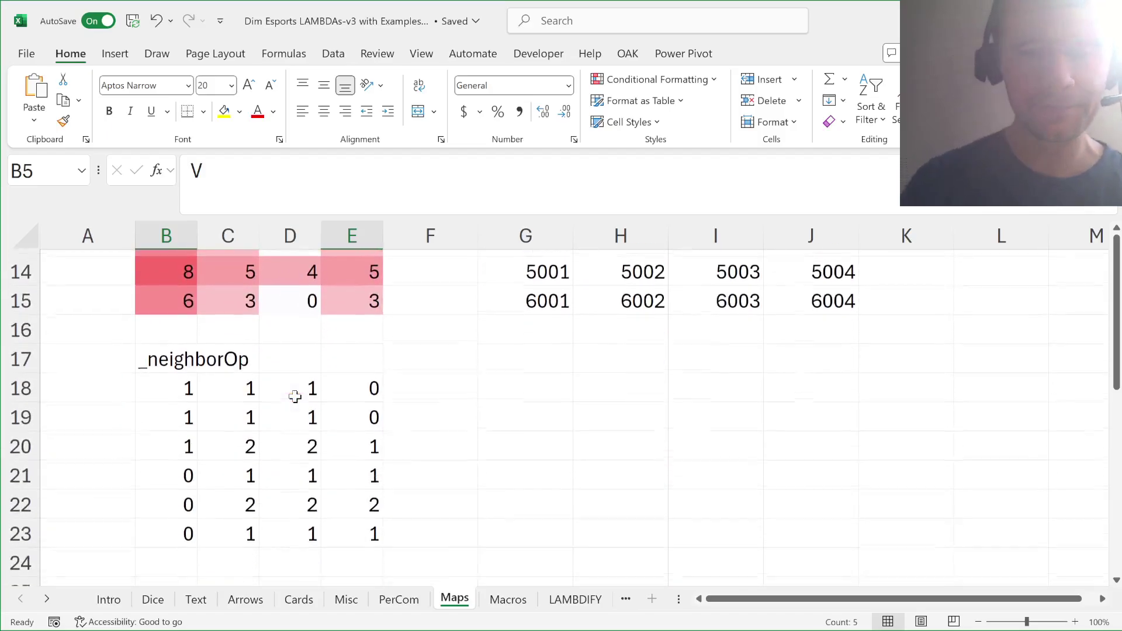
Set the distance argument of B18's _neighborOp formula to 2.
{"action": "left_click", "coordinate": [177, 381]}
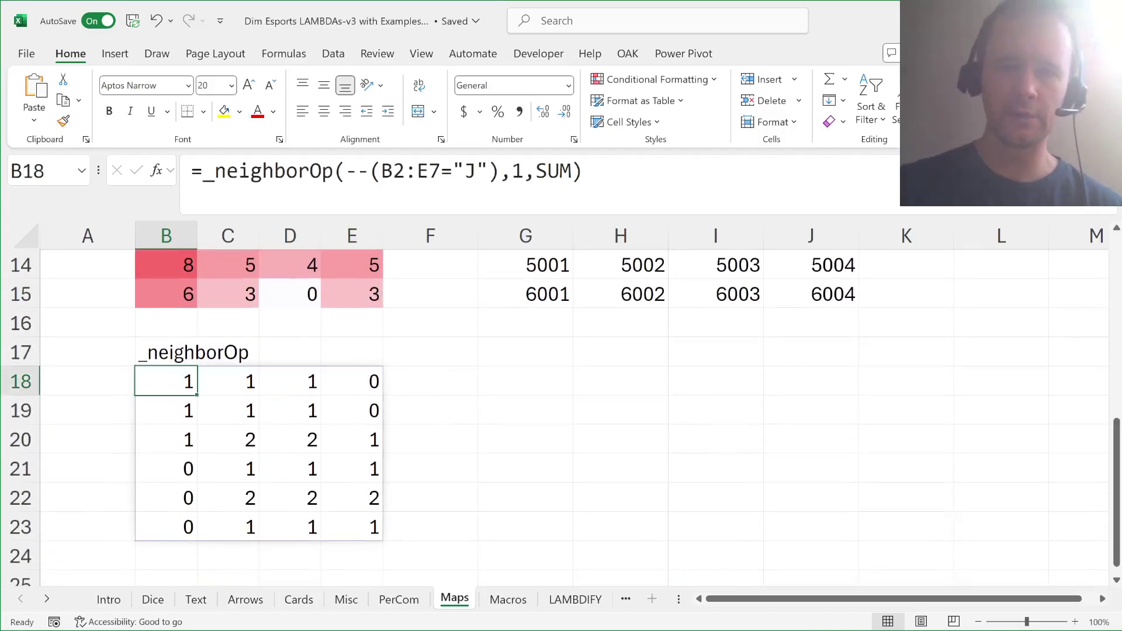
{"action": "left_click", "coordinate": [522, 171]}
{"action": "key", "text": "BackSpace"}
{"action": "type", "text": "2"}
{"action": "key", "text": "Return"}
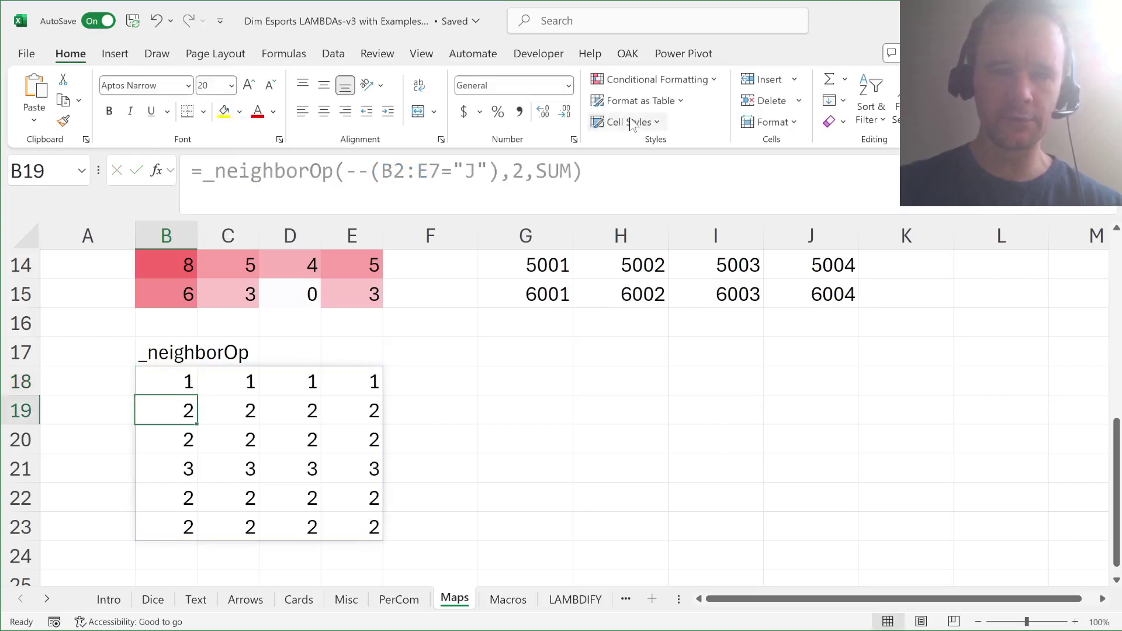
Check grid cell B5 against the J cells C3, D5 and D7, and inspect its matching count in B21.
{"action": "scroll", "coordinate": [284, 367], "scroll_direction": "up", "scroll_amount": 4}
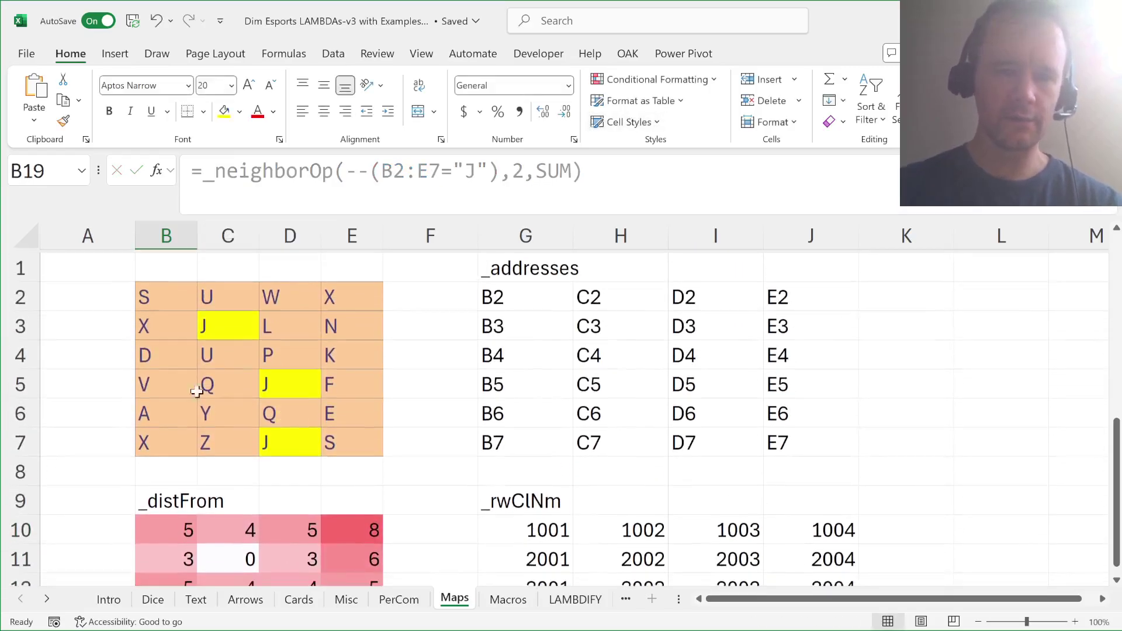
{"action": "left_click", "coordinate": [154, 384]}
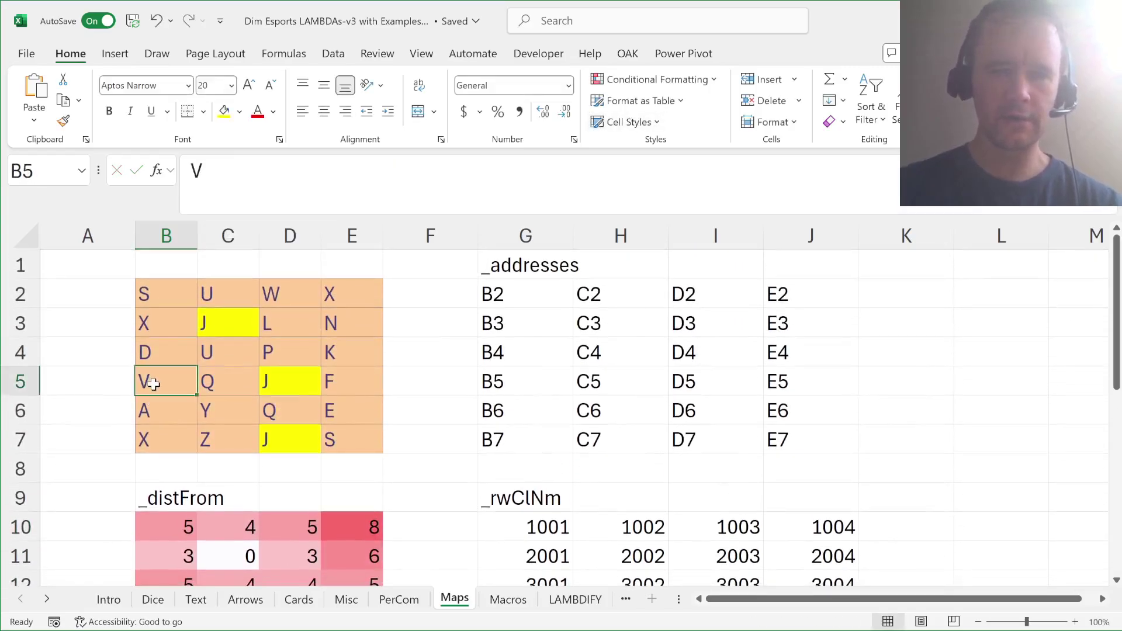
{"action": "left_click", "coordinate": [224, 328]}
{"action": "left_click", "coordinate": [274, 386]}
{"action": "left_click", "coordinate": [279, 437]}
{"action": "left_click", "coordinate": [168, 388]}
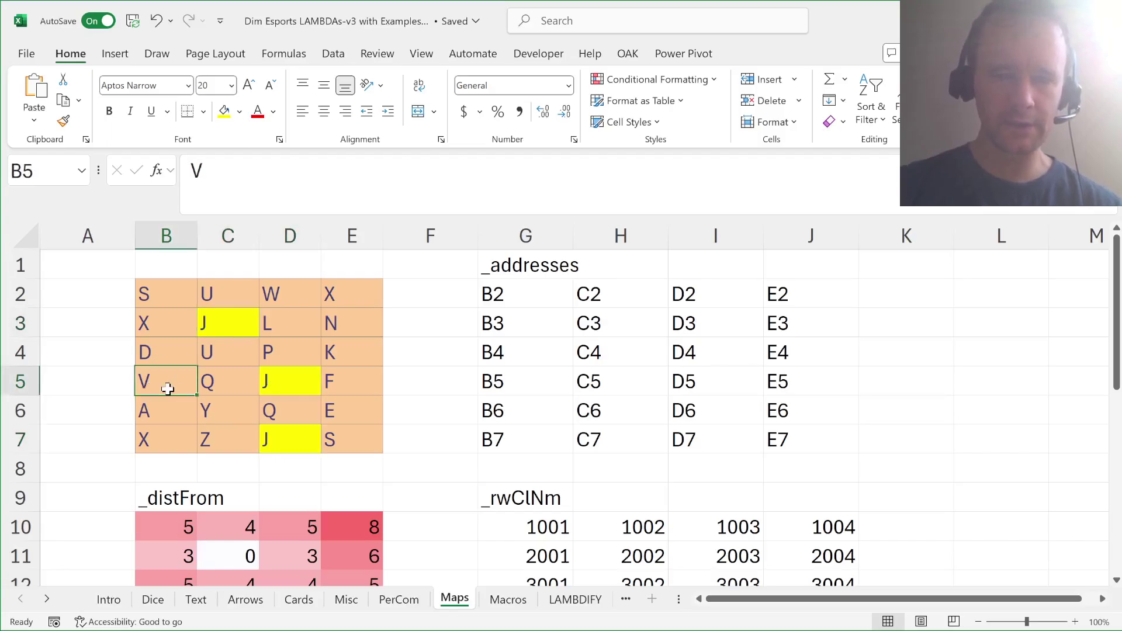
{"action": "scroll", "coordinate": [168, 389], "scroll_direction": "down", "scroll_amount": 6}
{"action": "scroll", "coordinate": [167, 389], "scroll_direction": "up", "scroll_amount": 1}
{"action": "left_click", "coordinate": [182, 364]}
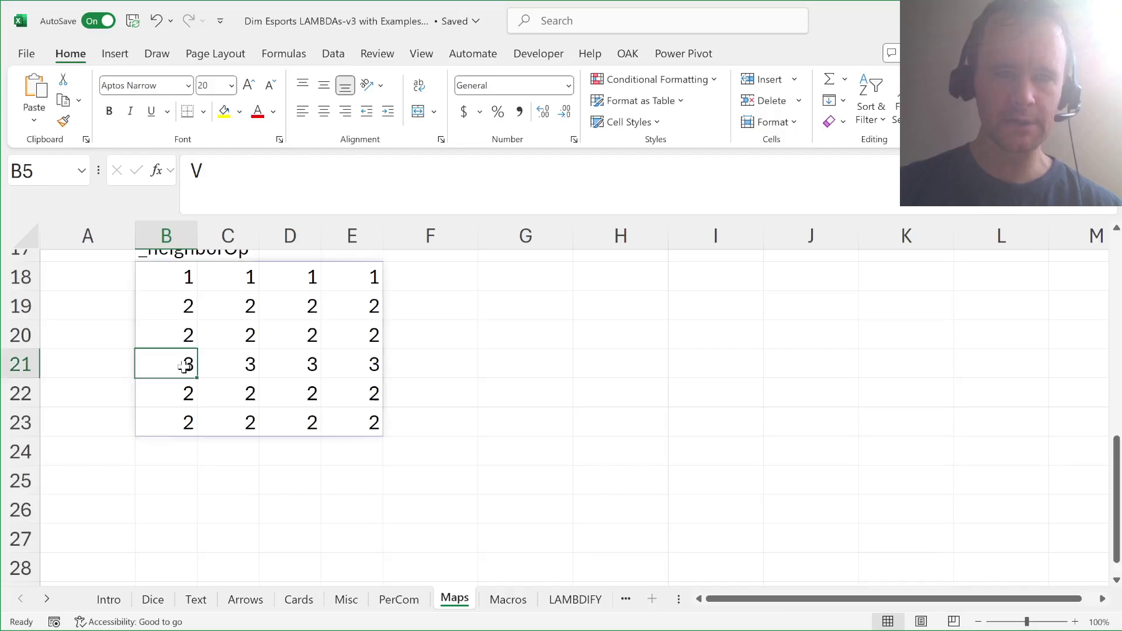
Compare grid row B5:E5 with its counts in B21:E21, and point out the J cells C3 and D7.
{"action": "scroll", "coordinate": [259, 369], "scroll_direction": "up", "scroll_amount": 5}
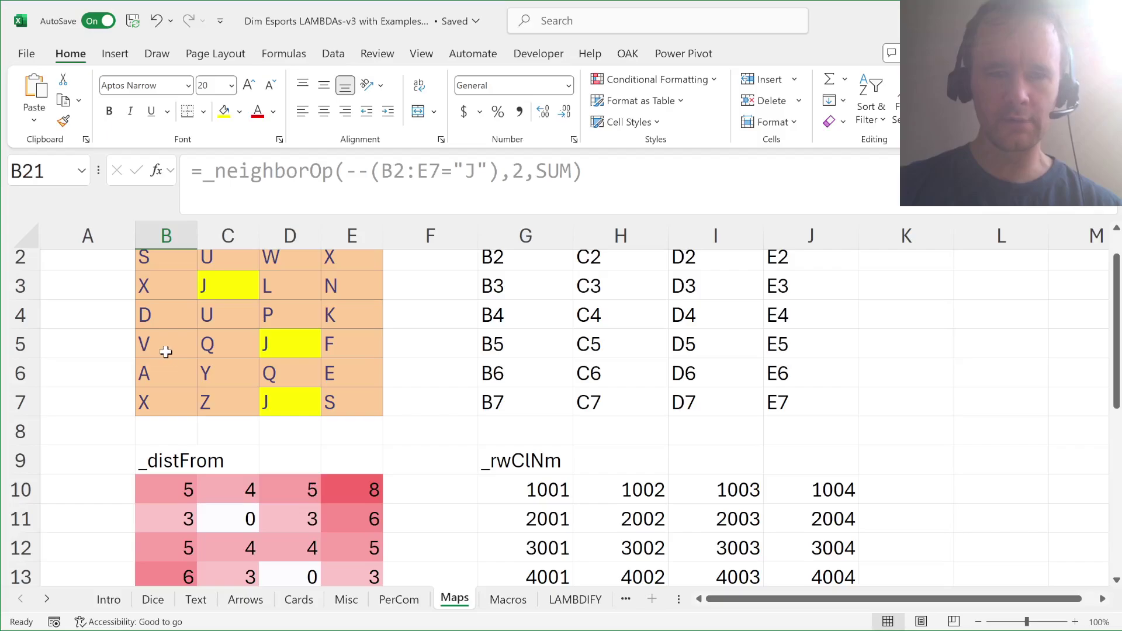
{"action": "left_click_drag", "start_coordinate": [166, 351], "coordinate": [353, 344]}
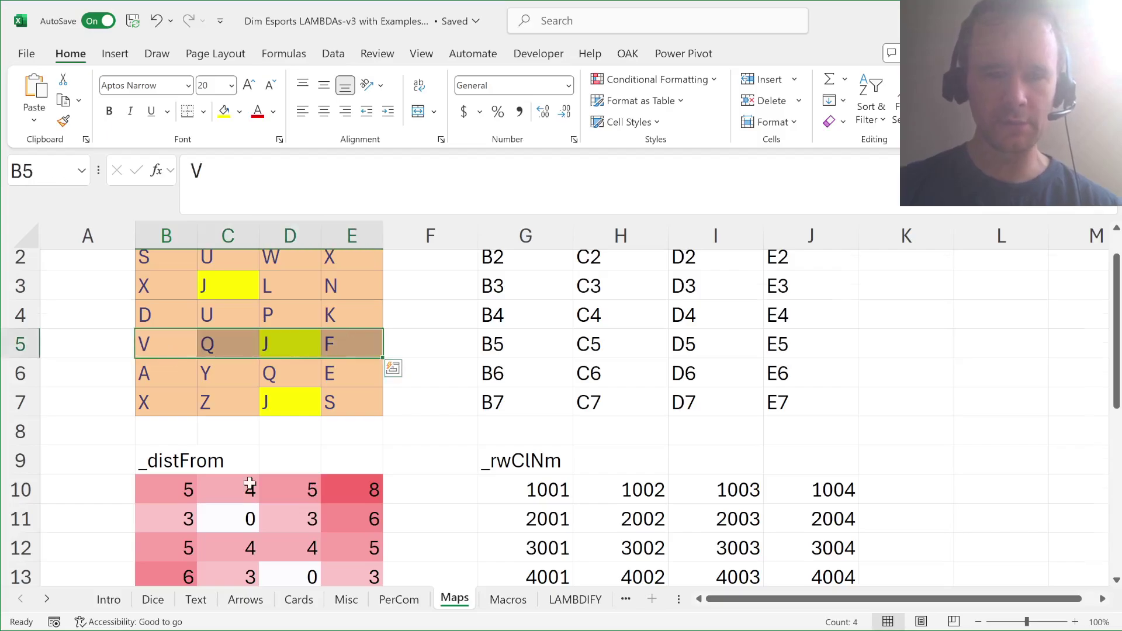
{"action": "scroll", "coordinate": [251, 484], "scroll_direction": "down", "scroll_amount": 5}
{"action": "scroll", "coordinate": [251, 483], "scroll_direction": "up", "scroll_amount": 1}
{"action": "left_click_drag", "start_coordinate": [188, 416], "coordinate": [369, 415]}
{"action": "scroll", "coordinate": [269, 322], "scroll_direction": "up", "scroll_amount": 5}
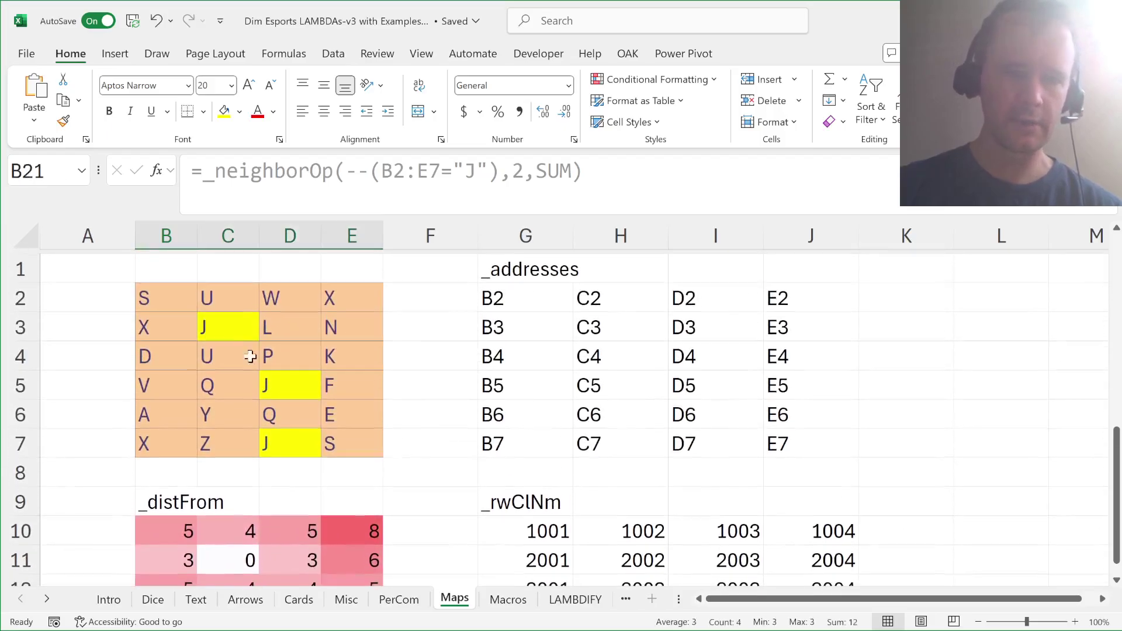
{"action": "left_click", "coordinate": [224, 319]}
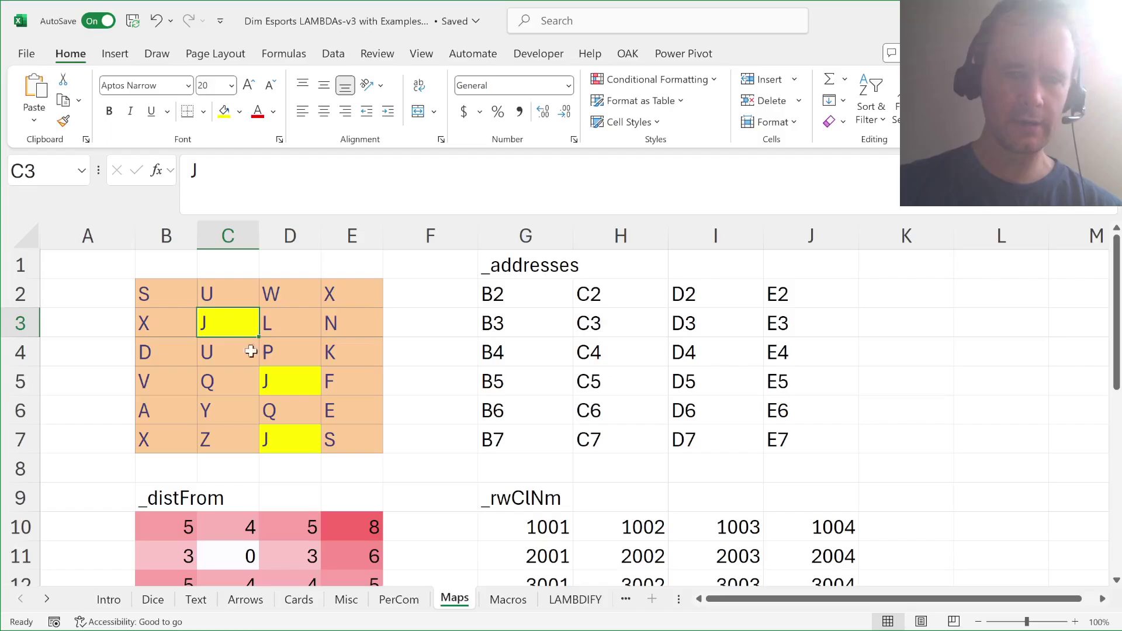
{"action": "left_click", "coordinate": [275, 431]}
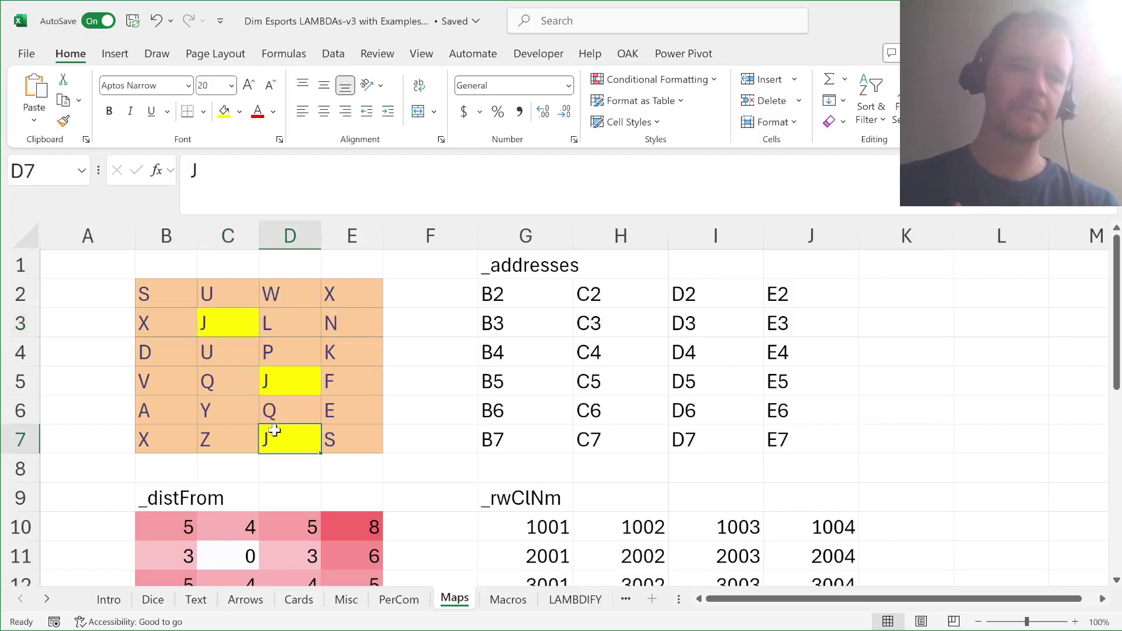
Highlight the SUM argument in B18's _neighborOp formula and leave the formula as it is.
{"action": "scroll", "coordinate": [274, 431], "scroll_direction": "down", "scroll_amount": 4}
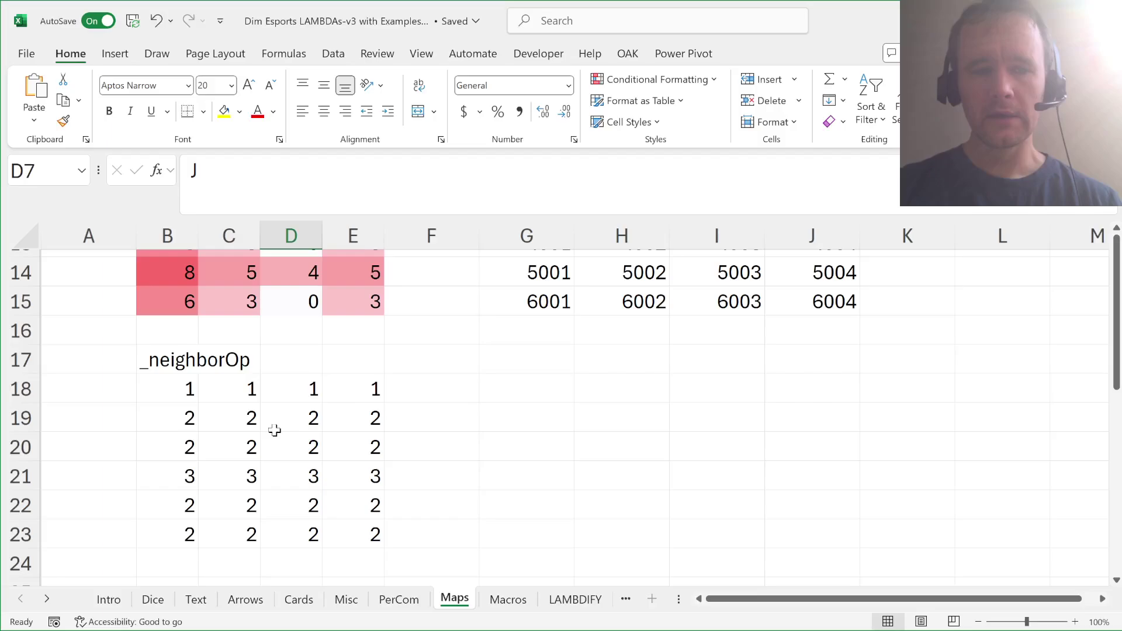
{"action": "left_click", "coordinate": [171, 395]}
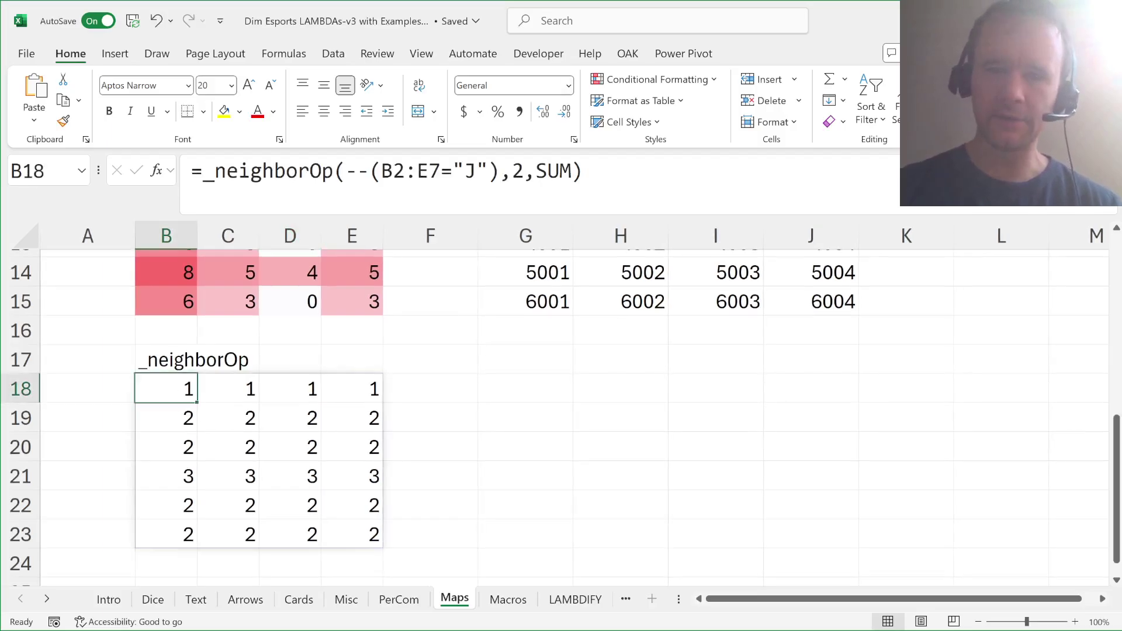
{"action": "double_click", "coordinate": [553, 170]}
{"action": "key", "text": "Escape"}
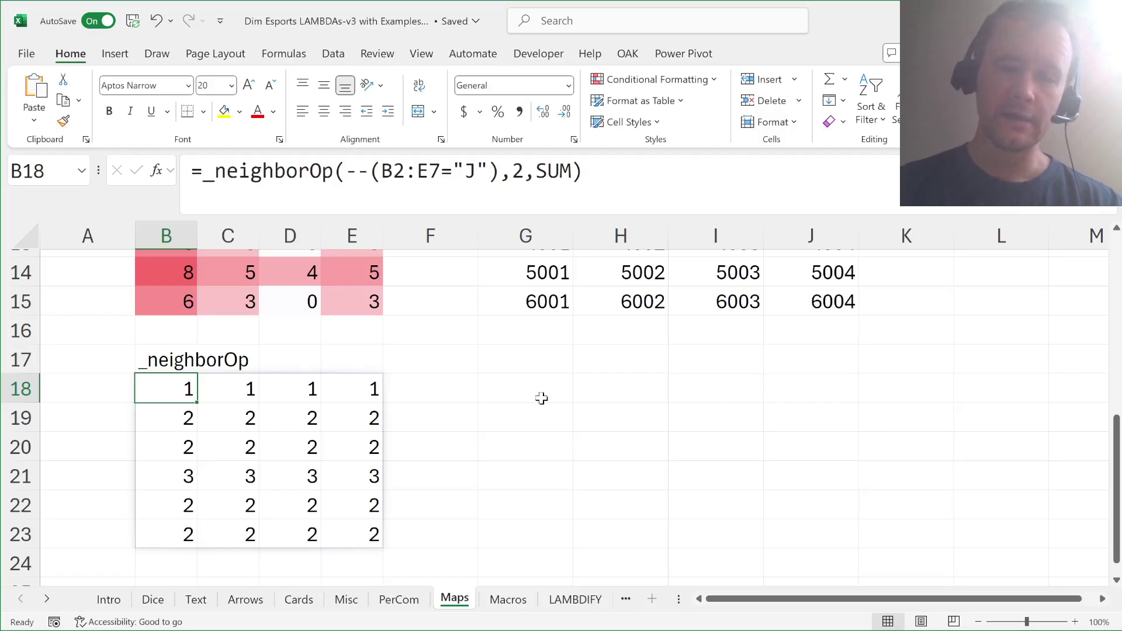
Select the letter grid B2:E7 and the whole B18 spill range to compare the source map with the _neighborOp output.
{"action": "scroll", "coordinate": [263, 393], "scroll_direction": "up", "scroll_amount": 5}
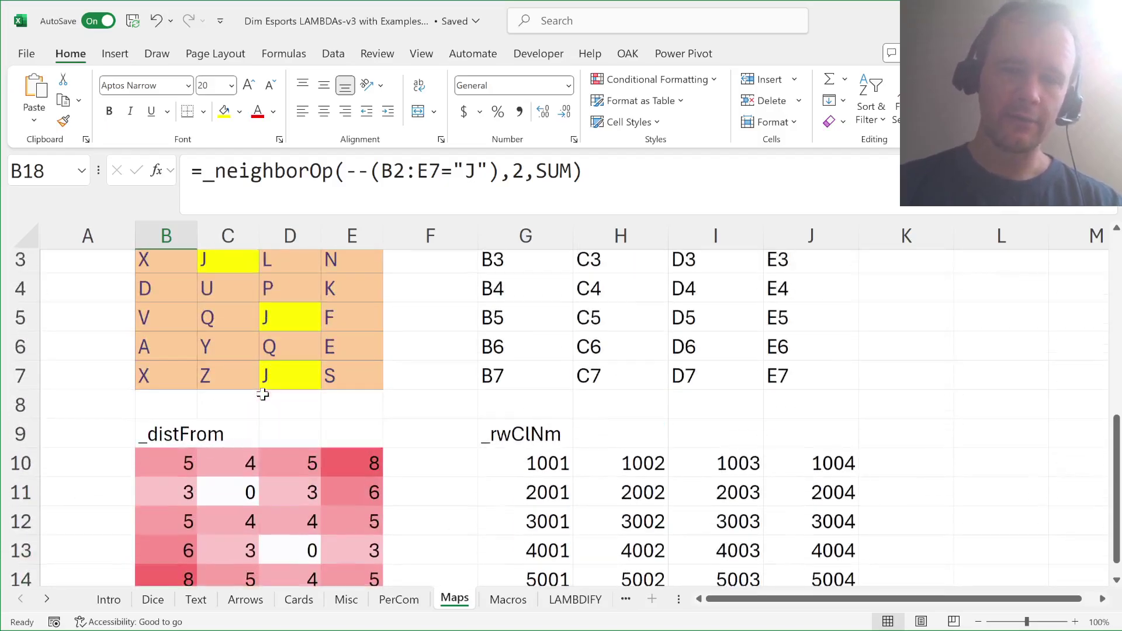
{"action": "left_click_drag", "start_coordinate": [176, 296], "coordinate": [338, 438]}
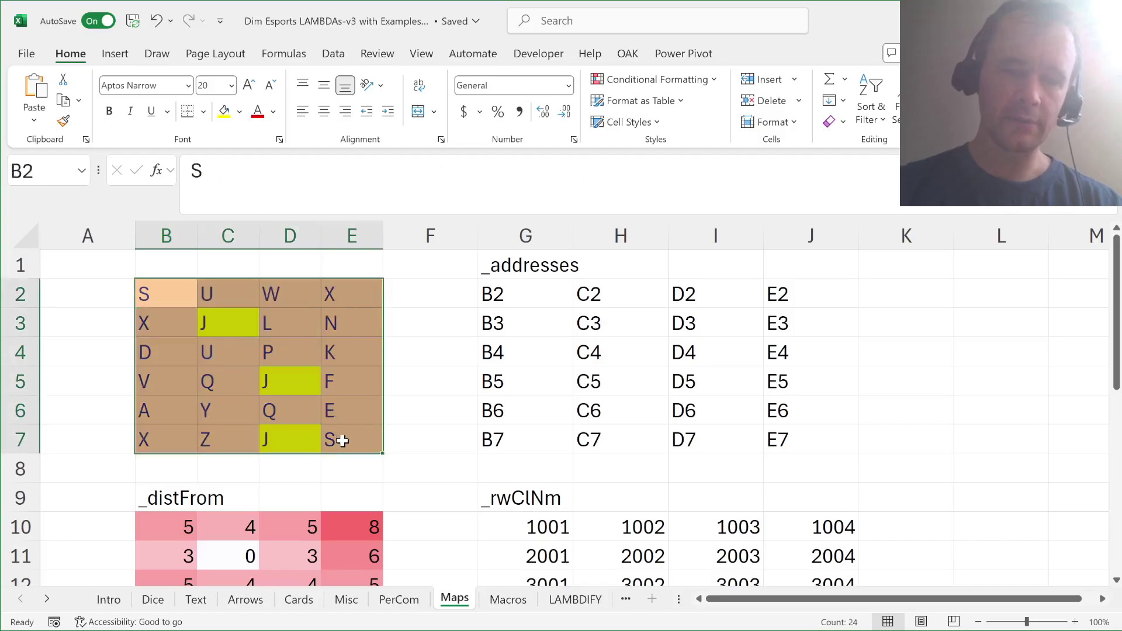
{"action": "scroll", "coordinate": [311, 520], "scroll_direction": "down", "scroll_amount": 3}
{"action": "scroll", "coordinate": [310, 518], "scroll_direction": "up", "scroll_amount": 3}
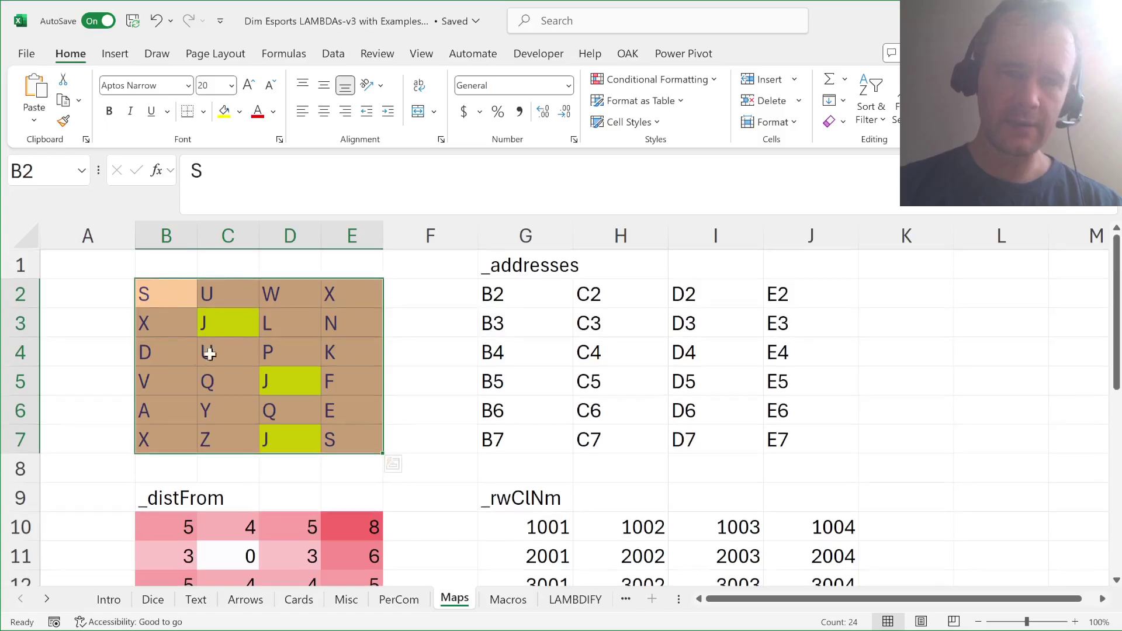
{"action": "scroll", "coordinate": [228, 465], "scroll_direction": "down", "scroll_amount": 4}
{"action": "left_click", "coordinate": [182, 370]}
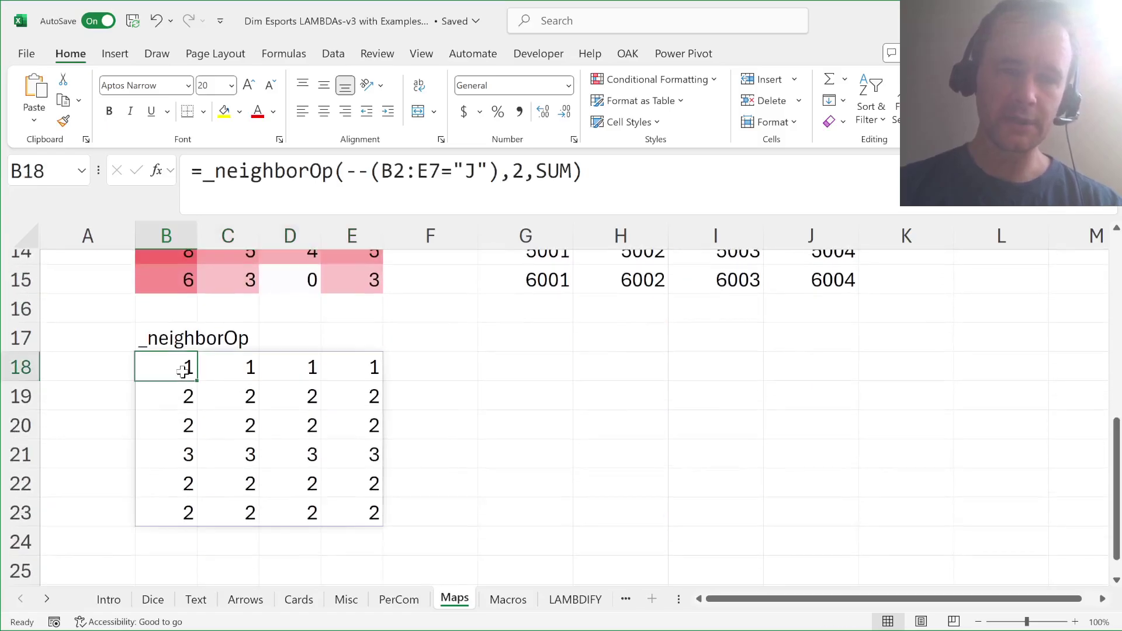
{"action": "key", "text": "ctrl+shift+Down"}
{"action": "key", "text": "ctrl+shift+Right"}
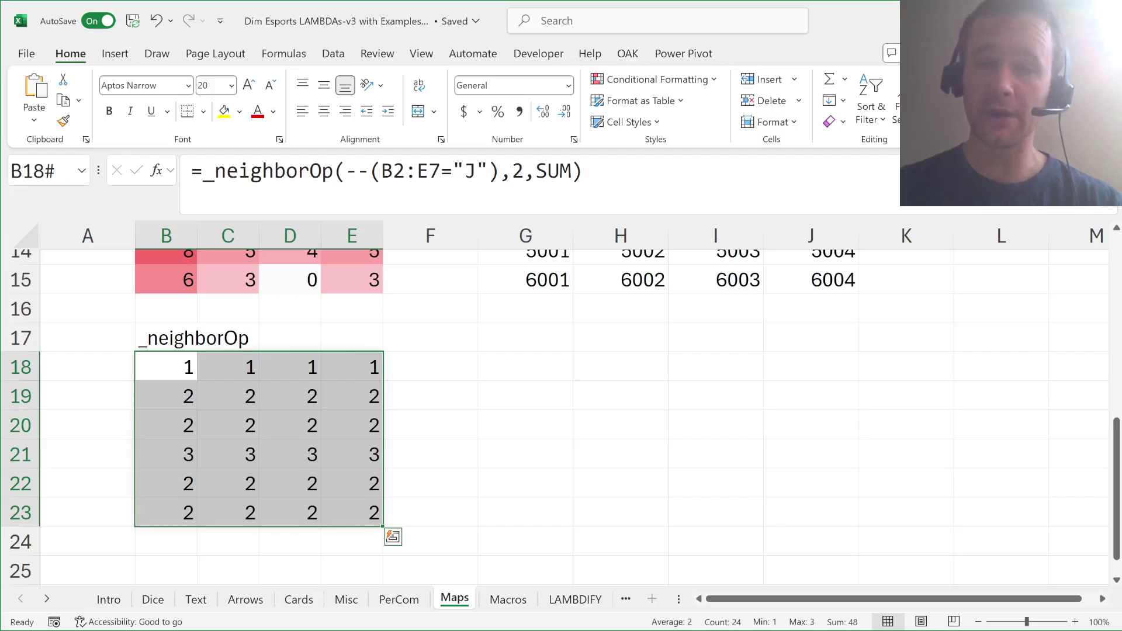
Open the _neighborOp function definition from the list of named functions in Excel Labs.
{"action": "left_click", "coordinate": [993, 105]}
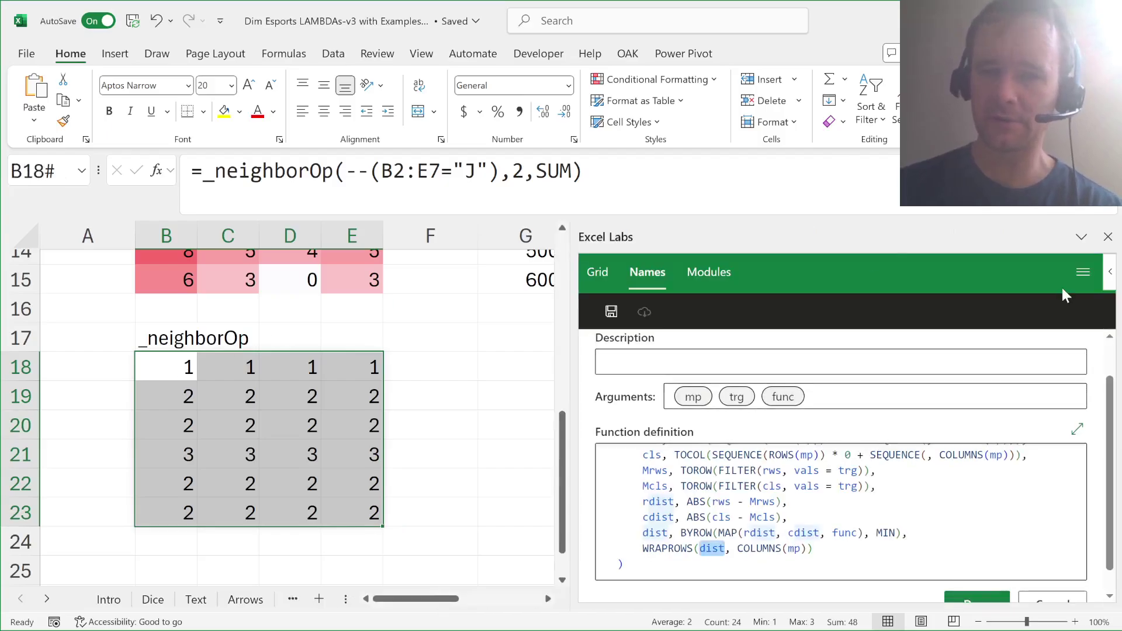
{"action": "left_click", "coordinate": [604, 283]}
{"action": "left_click", "coordinate": [643, 275]}
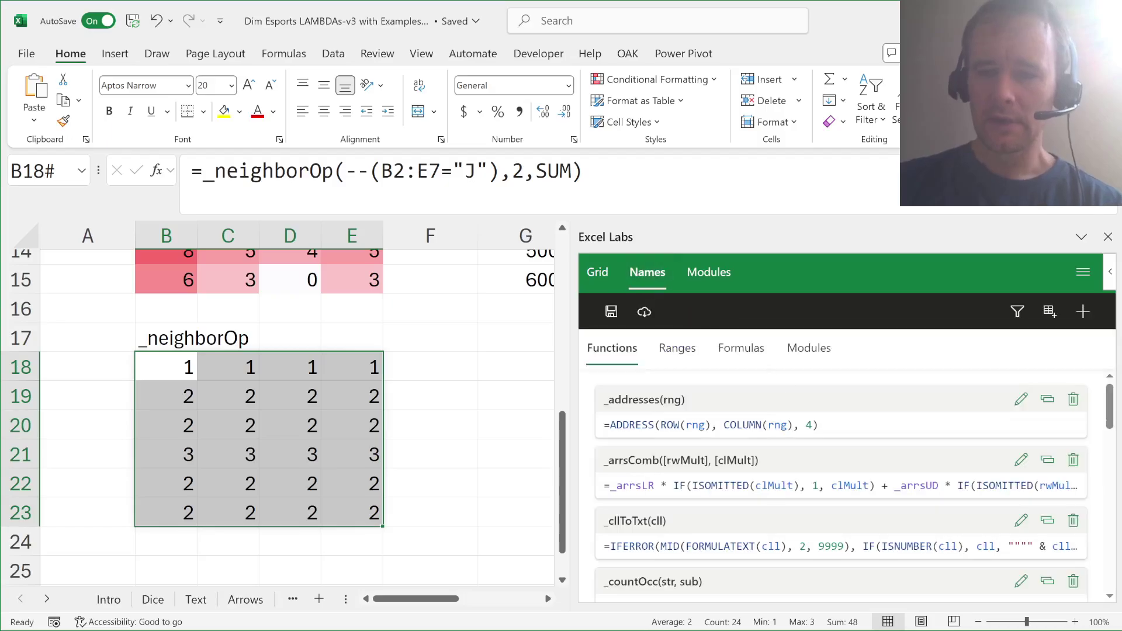
{"action": "scroll", "coordinate": [777, 433], "scroll_direction": "down", "scroll_amount": 6}
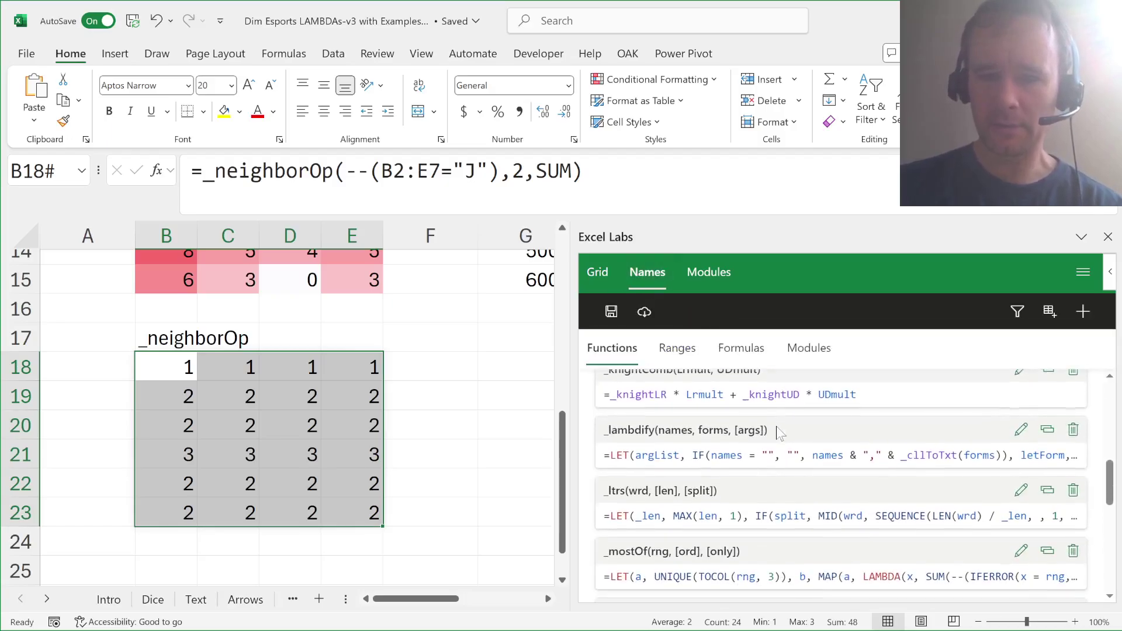
{"action": "scroll", "coordinate": [778, 432], "scroll_direction": "down", "scroll_amount": 3}
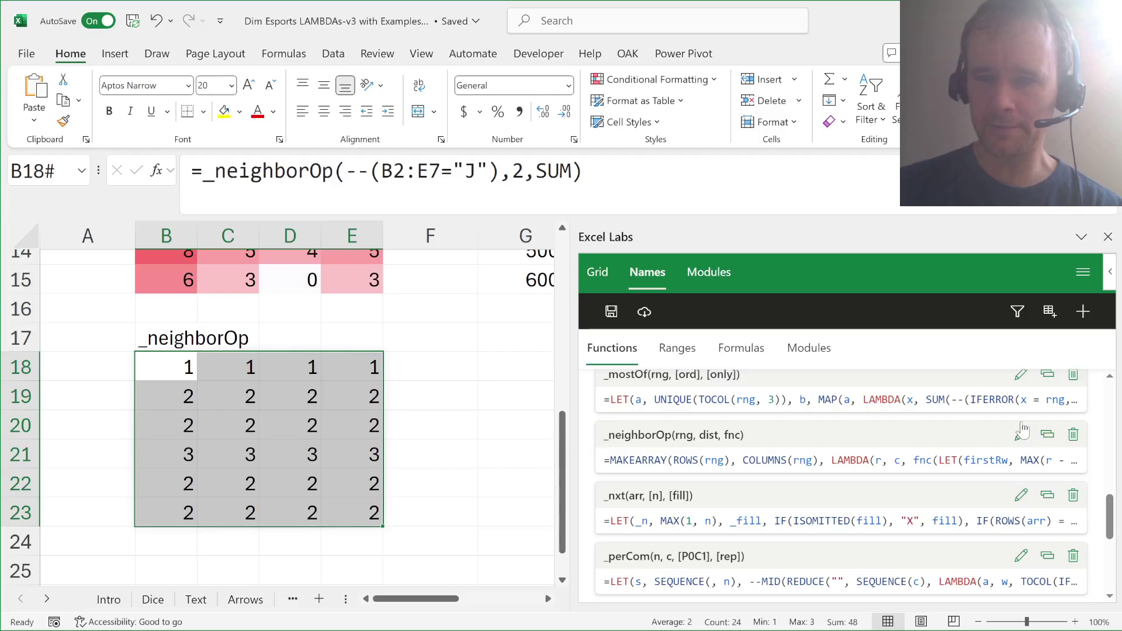
{"action": "left_click", "coordinate": [1021, 436]}
{"action": "scroll", "coordinate": [856, 489], "scroll_direction": "down", "scroll_amount": 3}
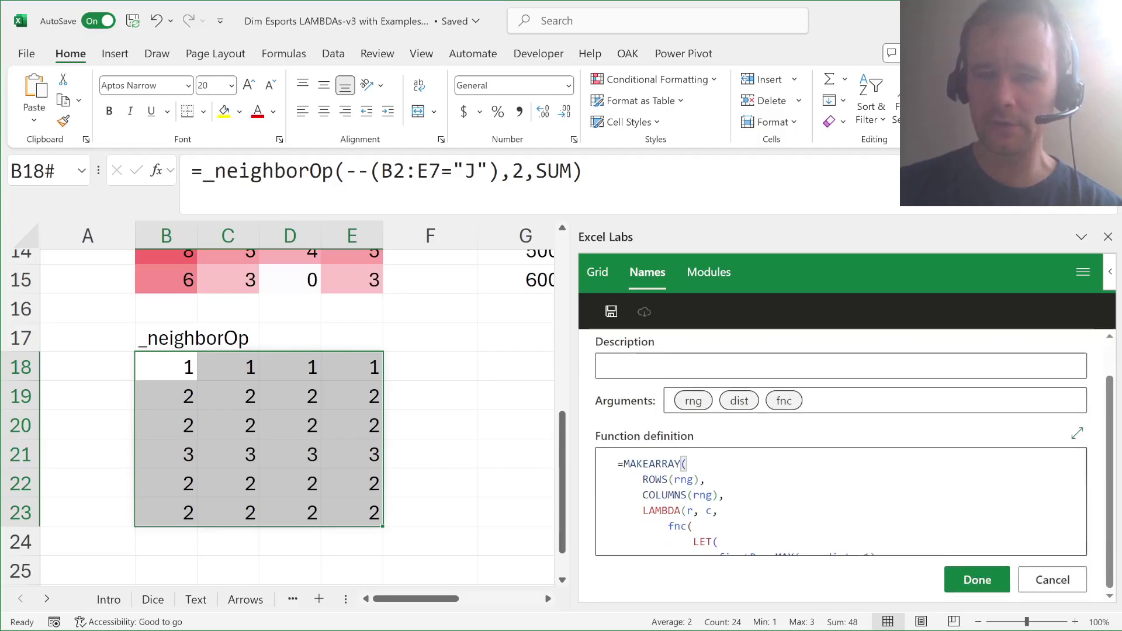
Highlight the outer parts of the _neighborOp definition in turn: MAKEARRAY, ROWS, the LAMBDA with r and c, and fnc.
{"action": "double_click", "coordinate": [651, 463]}
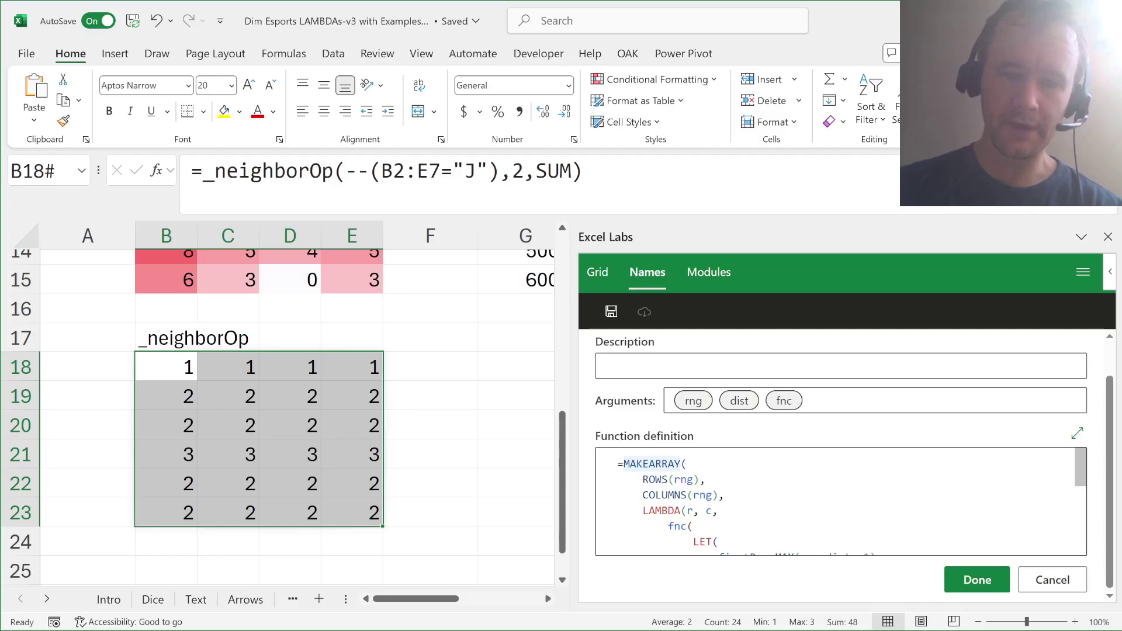
{"action": "double_click", "coordinate": [654, 479]}
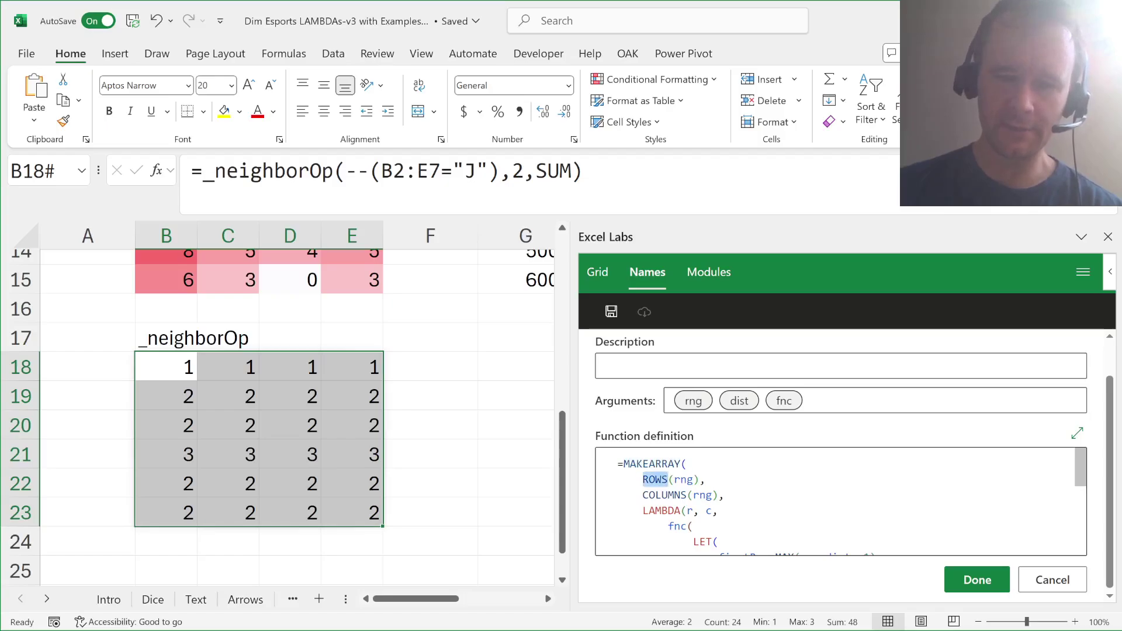
{"action": "left_click_drag", "start_coordinate": [643, 511], "coordinate": [719, 511]}
{"action": "double_click", "coordinate": [677, 526]}
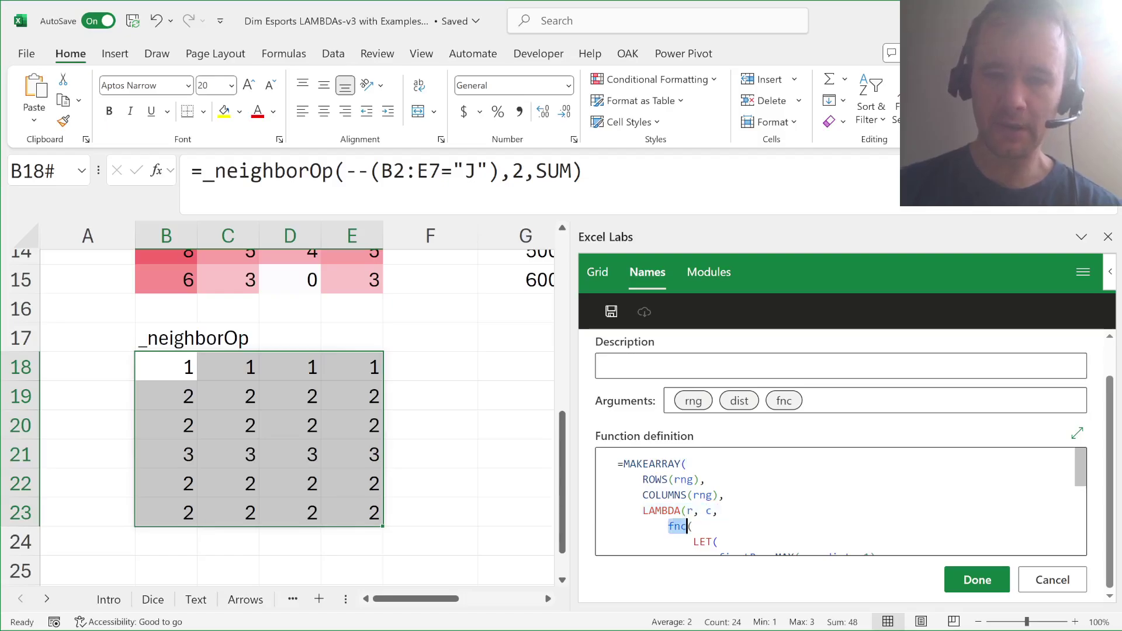
Examine the LET bounds in the _neighborOp definition, highlighting firstRw, r, the minimum of 1, and the ROWS(rng) and COLUMNS(rng) limits.
{"action": "scroll", "coordinate": [841, 501], "scroll_direction": "down", "scroll_amount": 3}
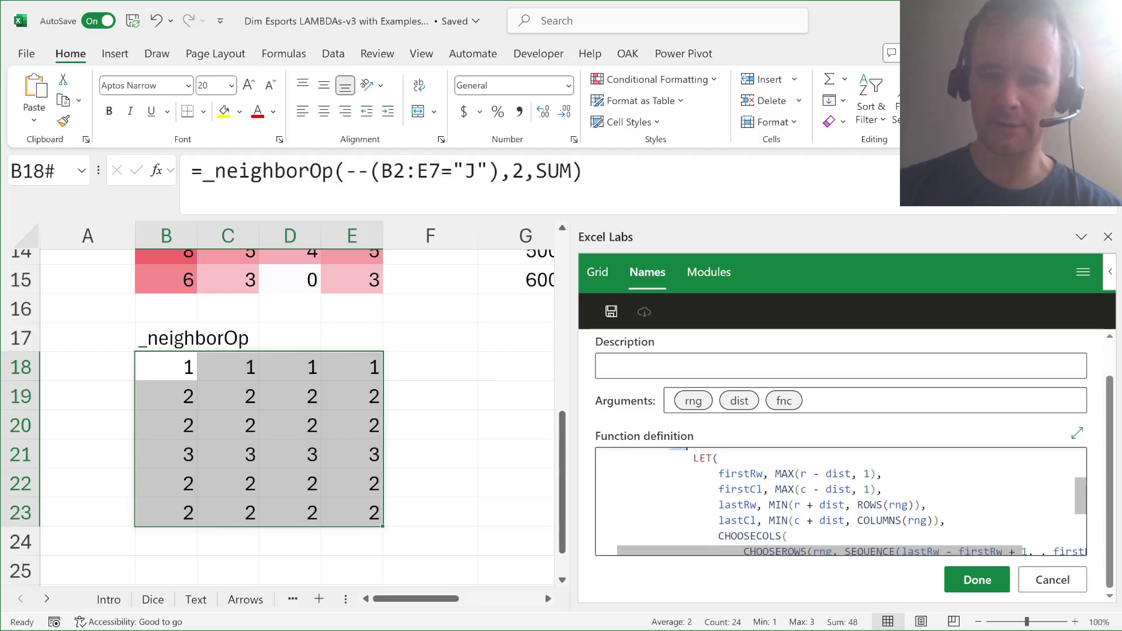
{"action": "left_click_drag", "start_coordinate": [718, 473], "coordinate": [763, 473]}
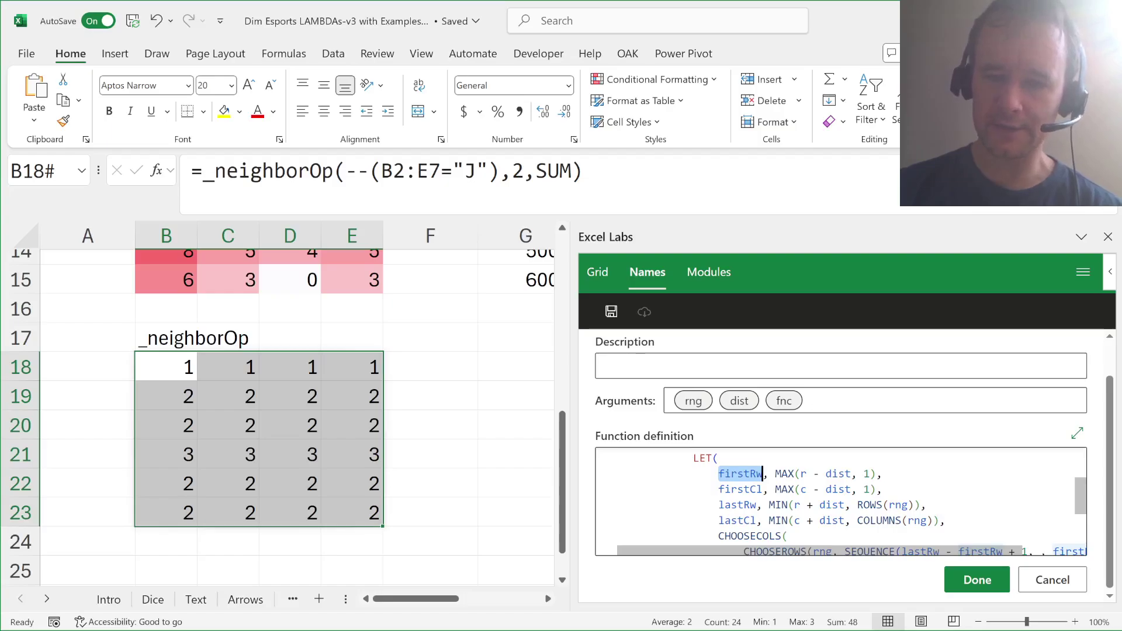
{"action": "double_click", "coordinate": [803, 474]}
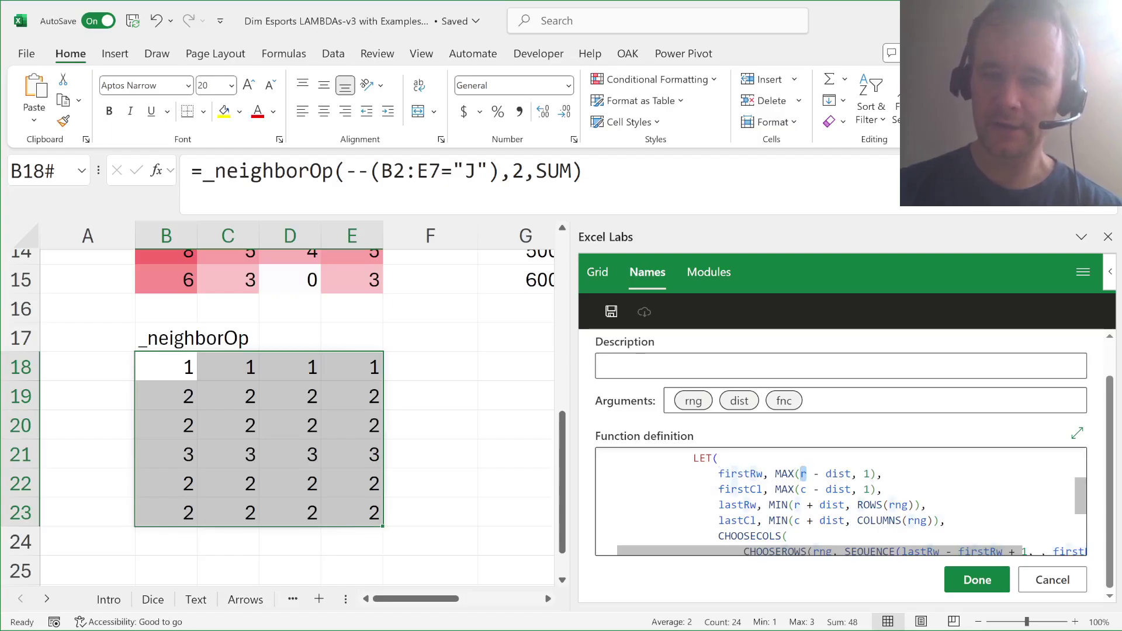
{"action": "left_click_drag", "start_coordinate": [864, 473], "coordinate": [877, 473]}
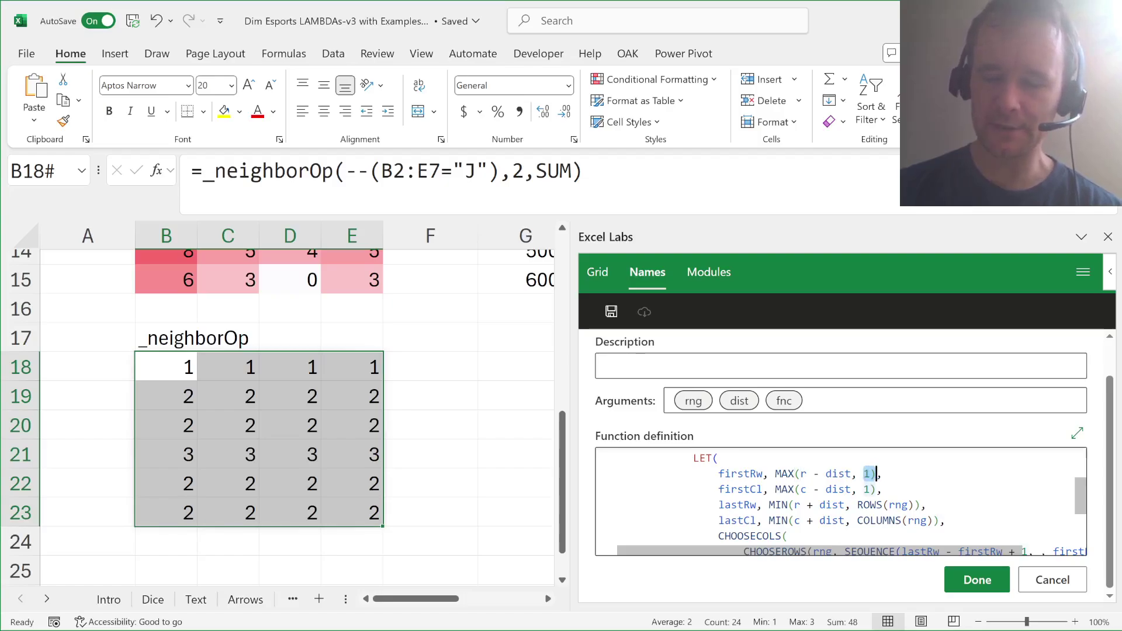
{"action": "left_click", "coordinate": [858, 489]}
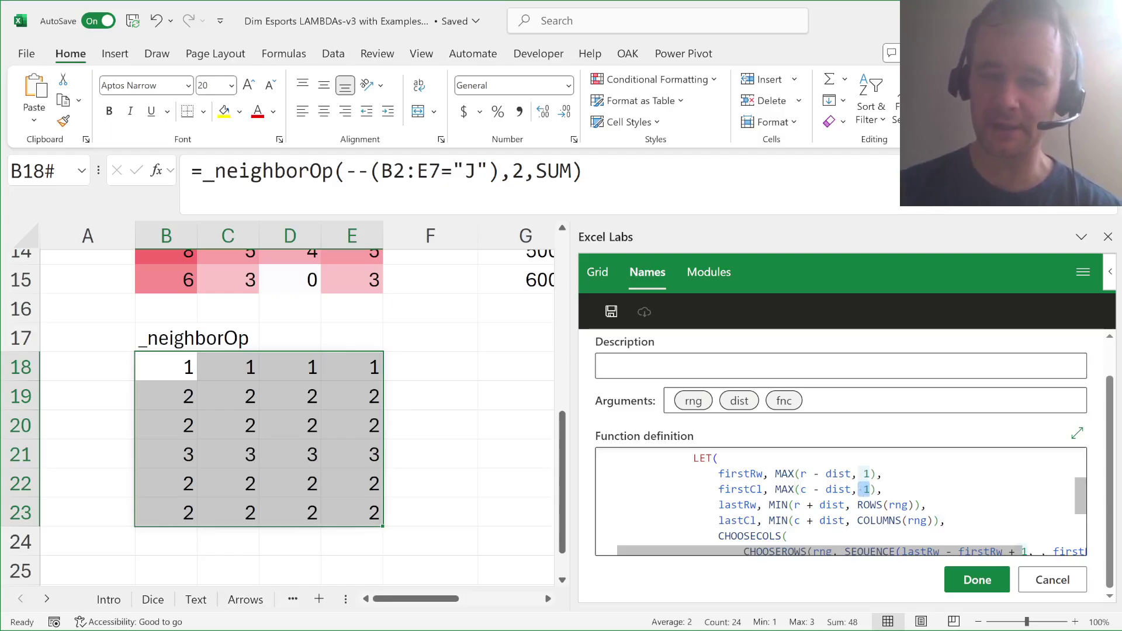
{"action": "scroll", "coordinate": [841, 501], "scroll_direction": "down", "scroll_amount": 1}
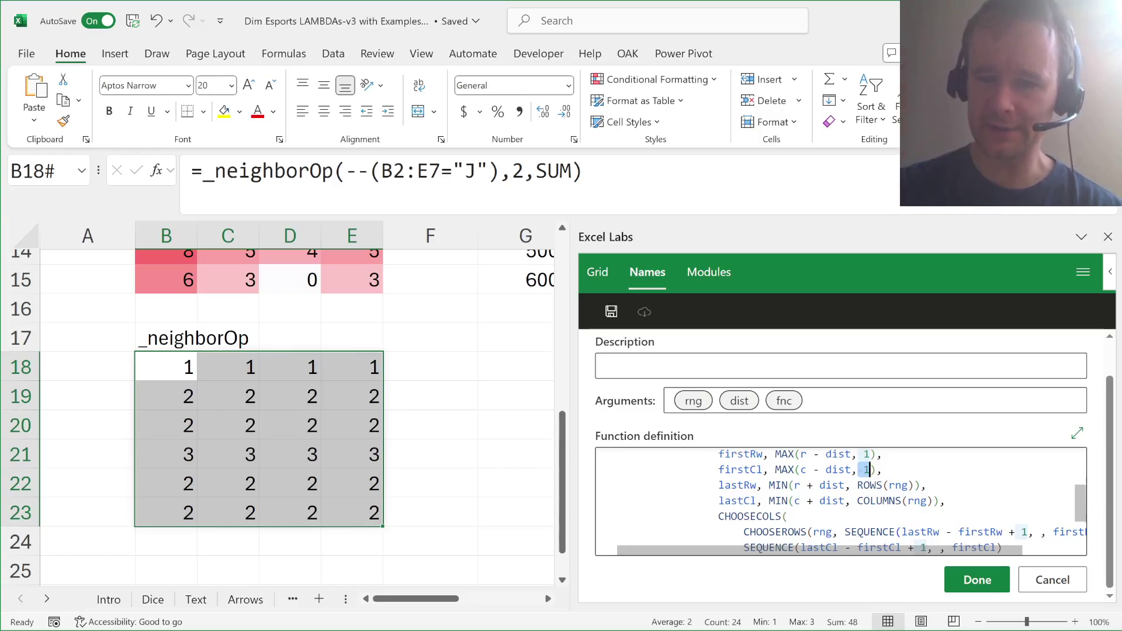
{"action": "left_click_drag", "start_coordinate": [857, 485], "coordinate": [933, 501]}
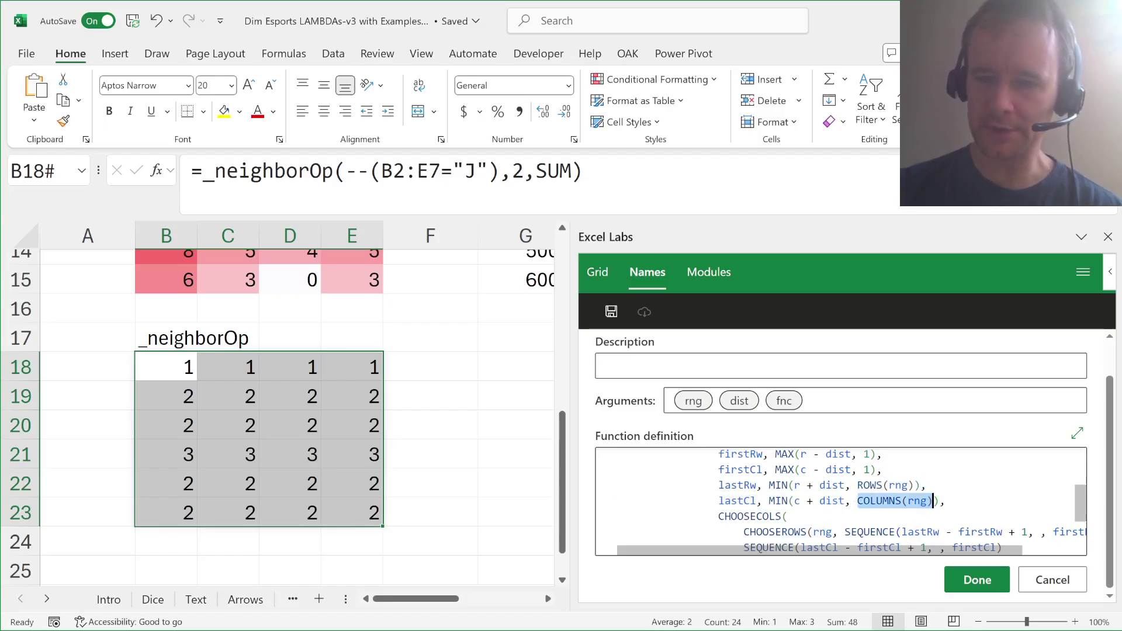
Examine the CHOOSECOLS and CHOOSEROWS part with its SEQUENCE arguments, and highlight the fnc call that wraps the LET.
{"action": "scroll", "coordinate": [842, 501], "scroll_direction": "down", "scroll_amount": 3}
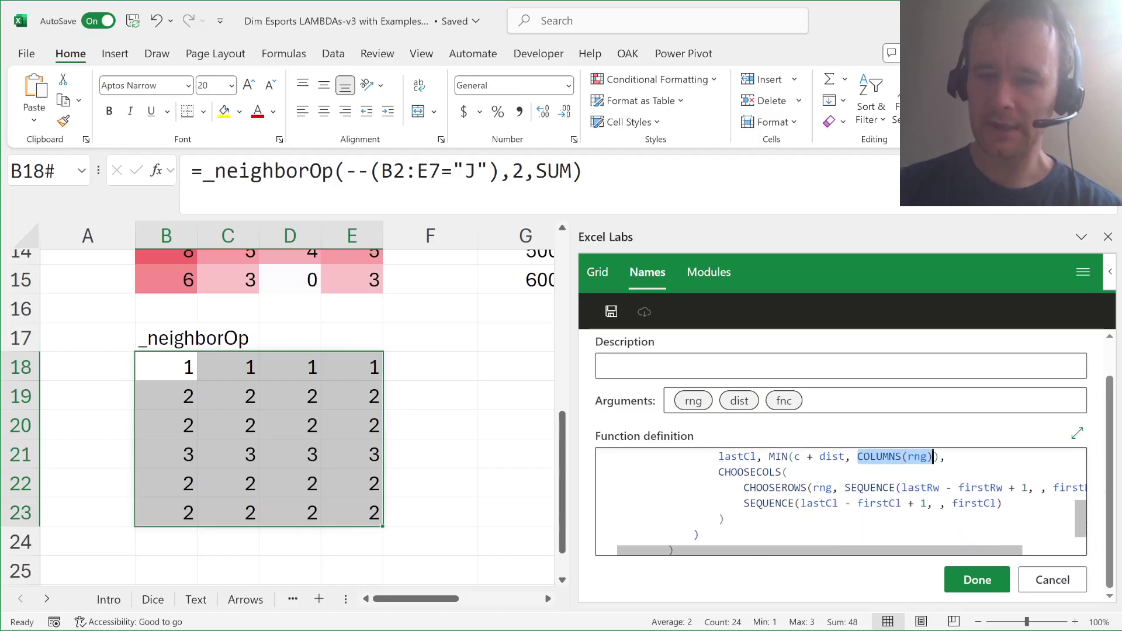
{"action": "left_click", "coordinate": [785, 472]}
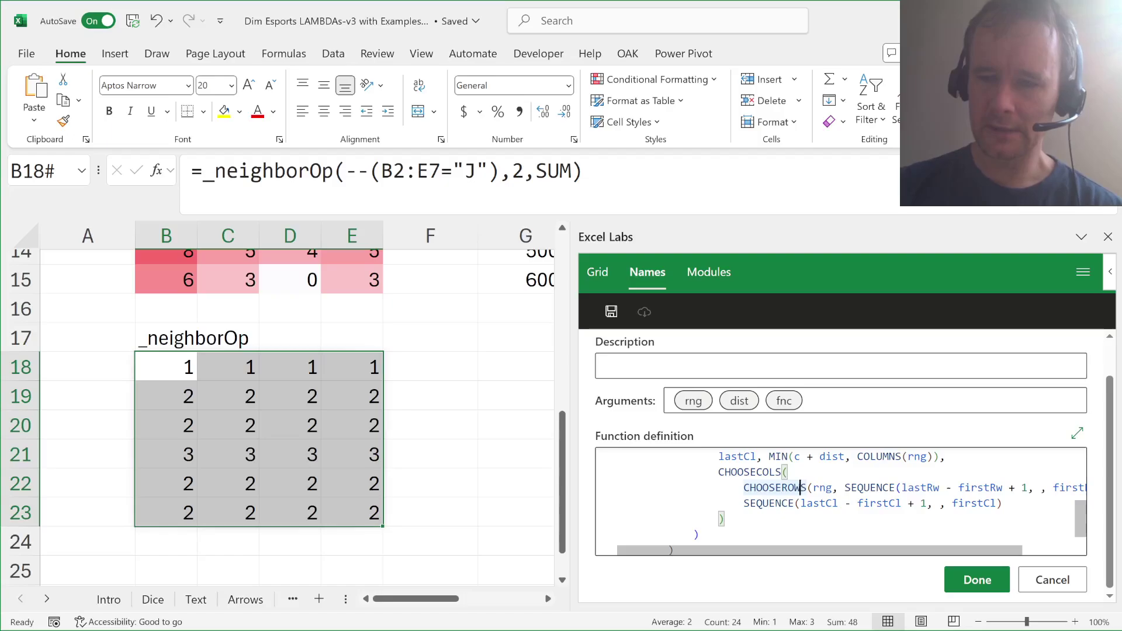
{"action": "scroll", "coordinate": [842, 500], "scroll_direction": "right", "scroll_amount": 2}
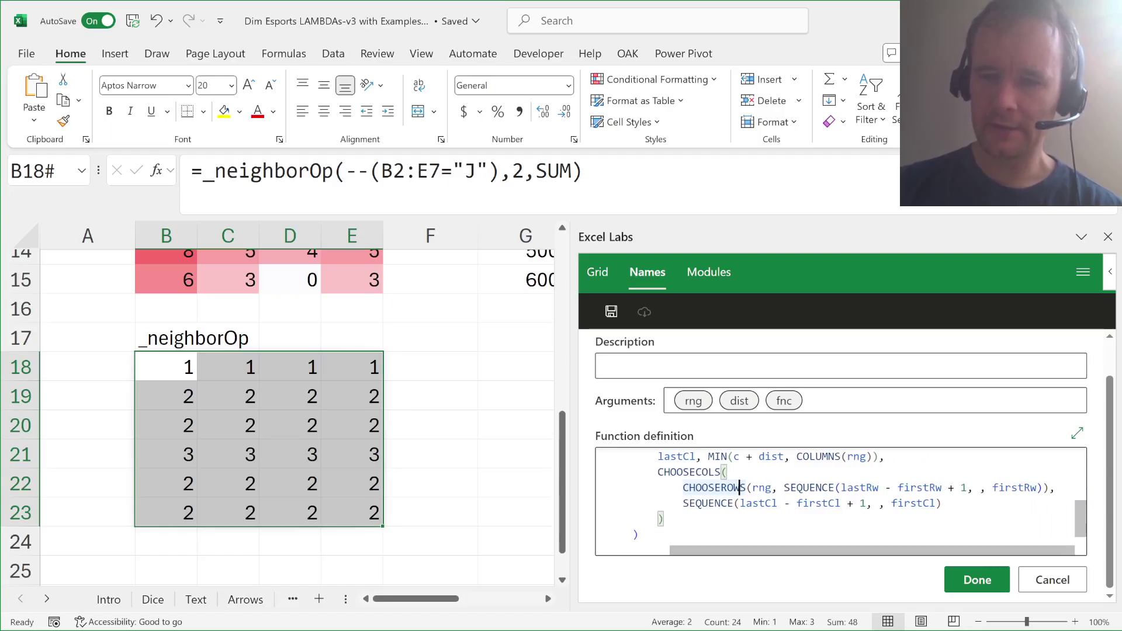
{"action": "left_click_drag", "start_coordinate": [841, 487], "coordinate": [929, 487]}
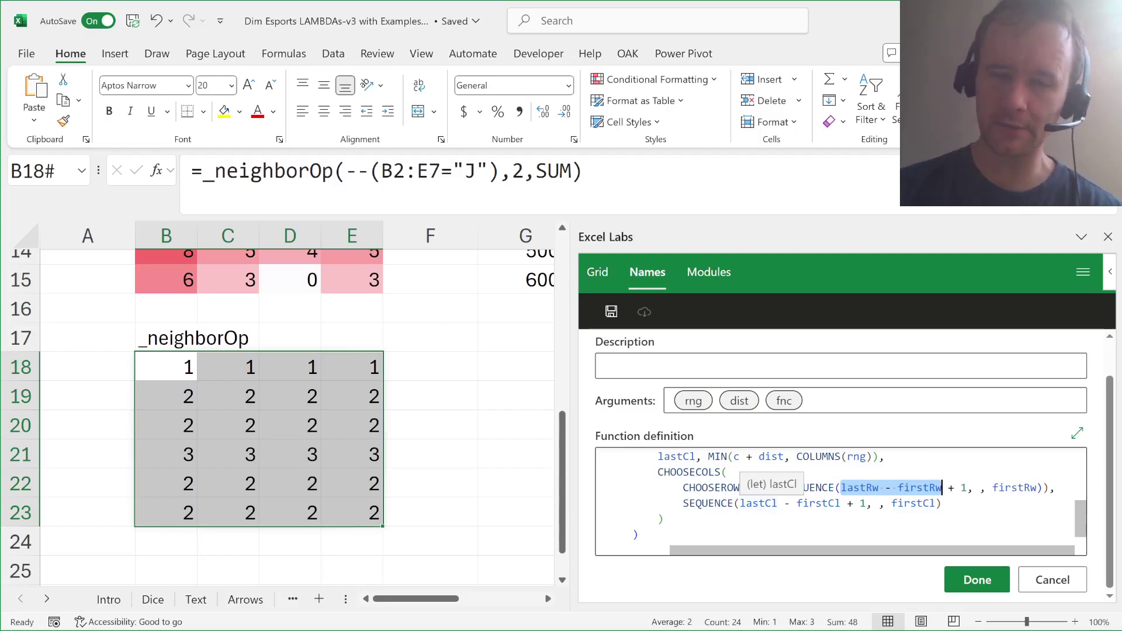
{"action": "left_click", "coordinate": [737, 504]}
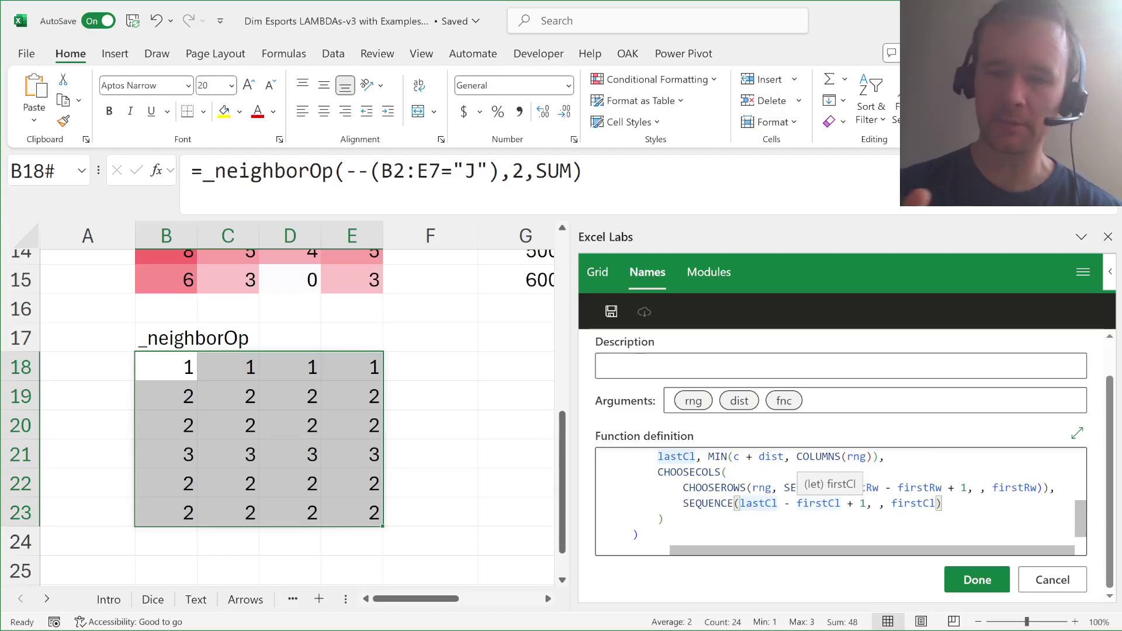
{"action": "left_click", "coordinate": [764, 504], "text": "ctrl"}
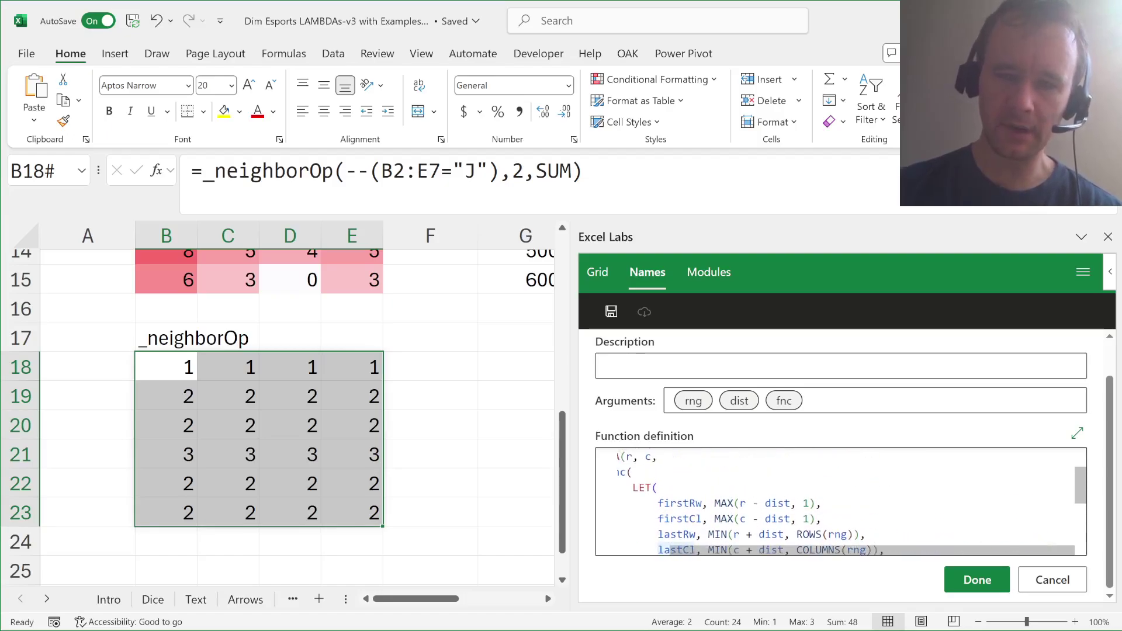
{"action": "double_click", "coordinate": [667, 472]}
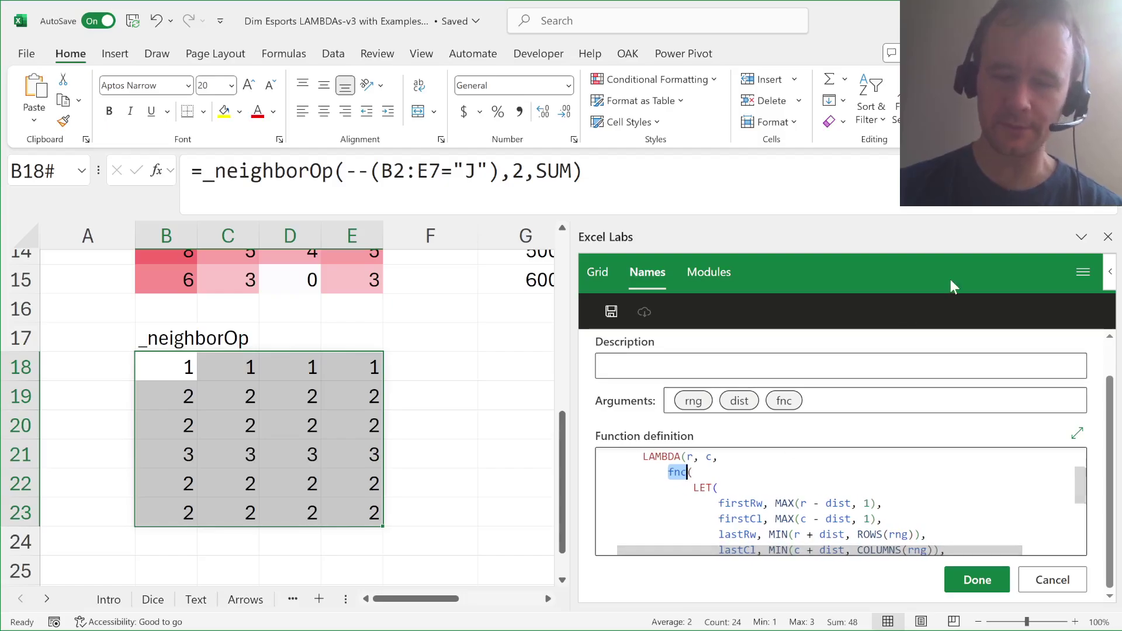
Close Excel Labs, return to cell A1 of the Maps sheet, and switch to the Macros sheet.
{"action": "left_click", "coordinate": [1108, 237]}
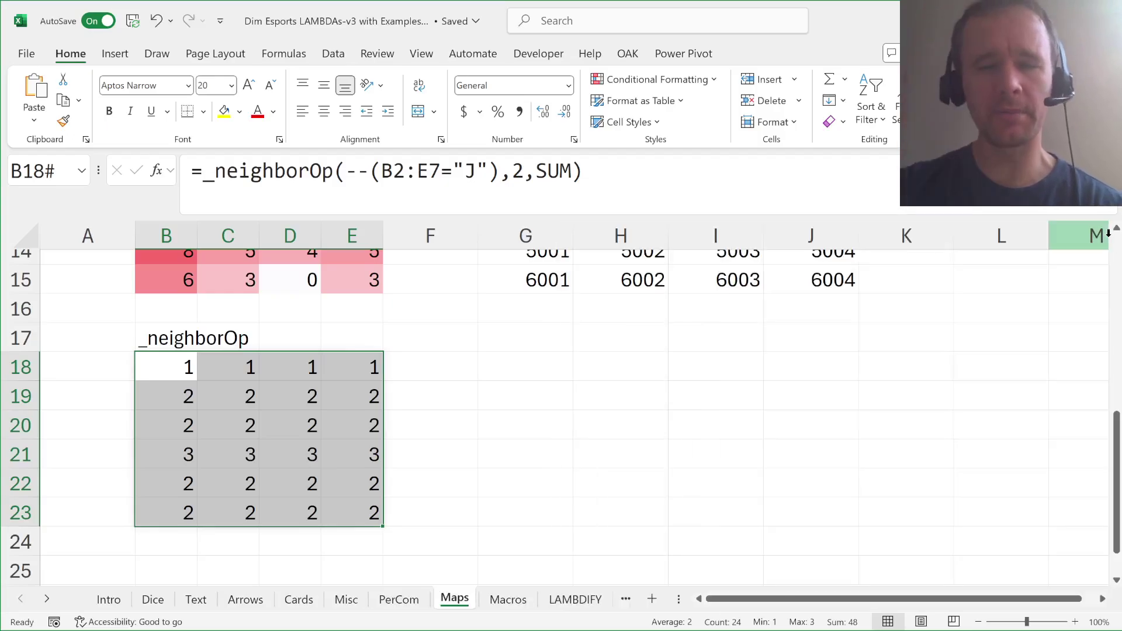
{"action": "scroll", "coordinate": [691, 458], "scroll_direction": "up", "scroll_amount": 5}
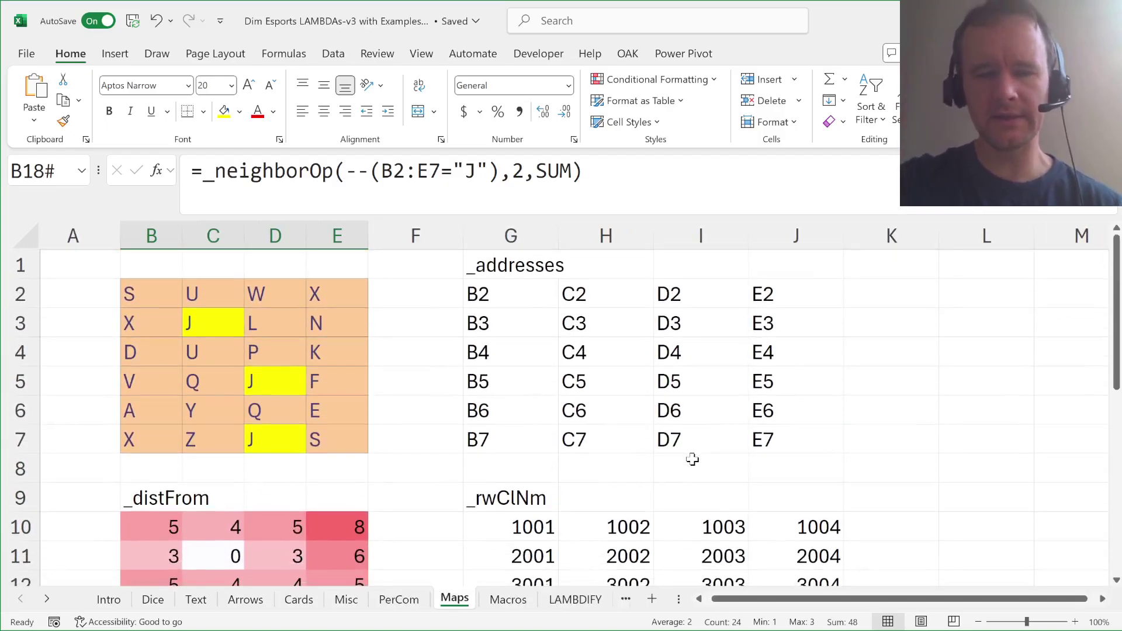
{"action": "key", "text": "ctrl+Home"}
{"action": "key", "text": "ctrl+Page_Down"}
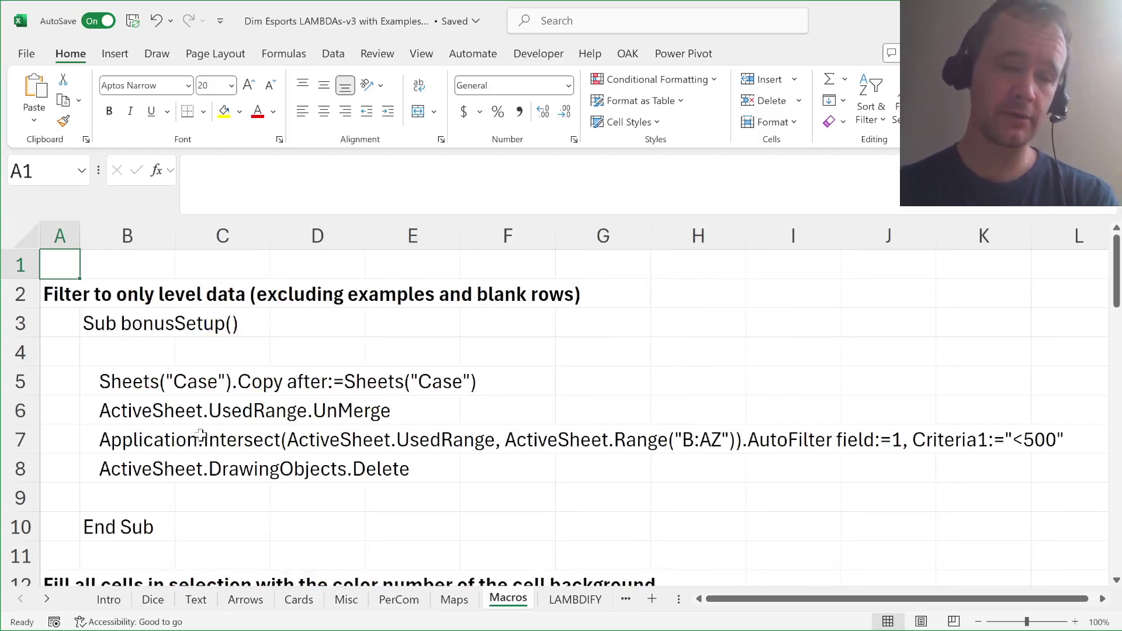
Select the bonusSetup macro lines in B5:B8, and highlight the "Case" sheet name in B5 without changing it.
{"action": "left_click", "coordinate": [120, 386]}
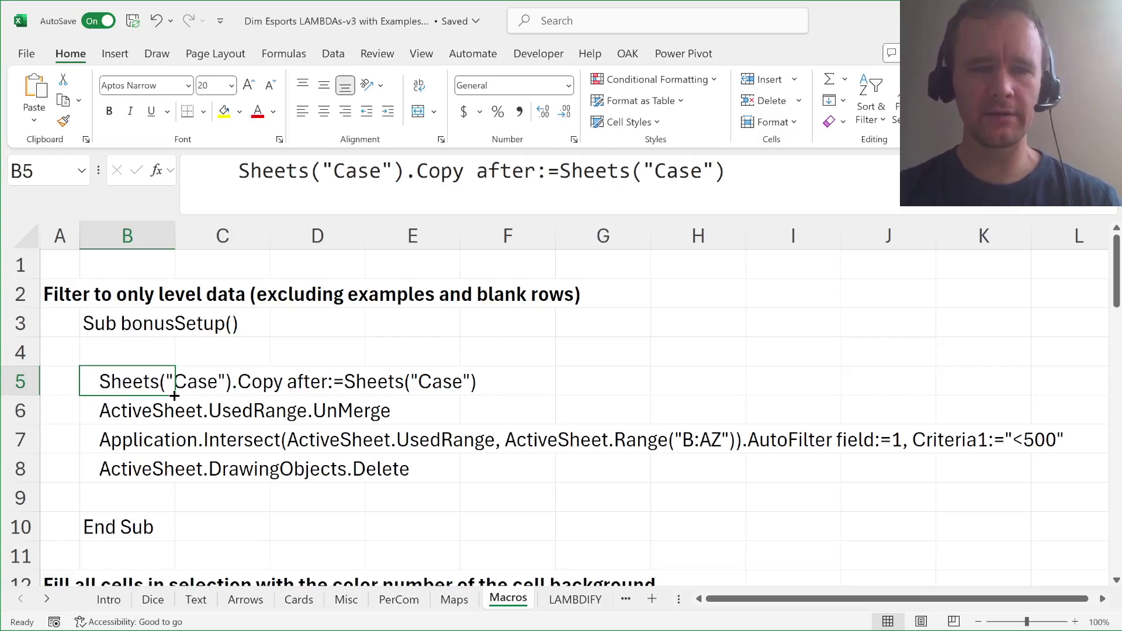
{"action": "key", "text": "ctrl+shift+Down"}
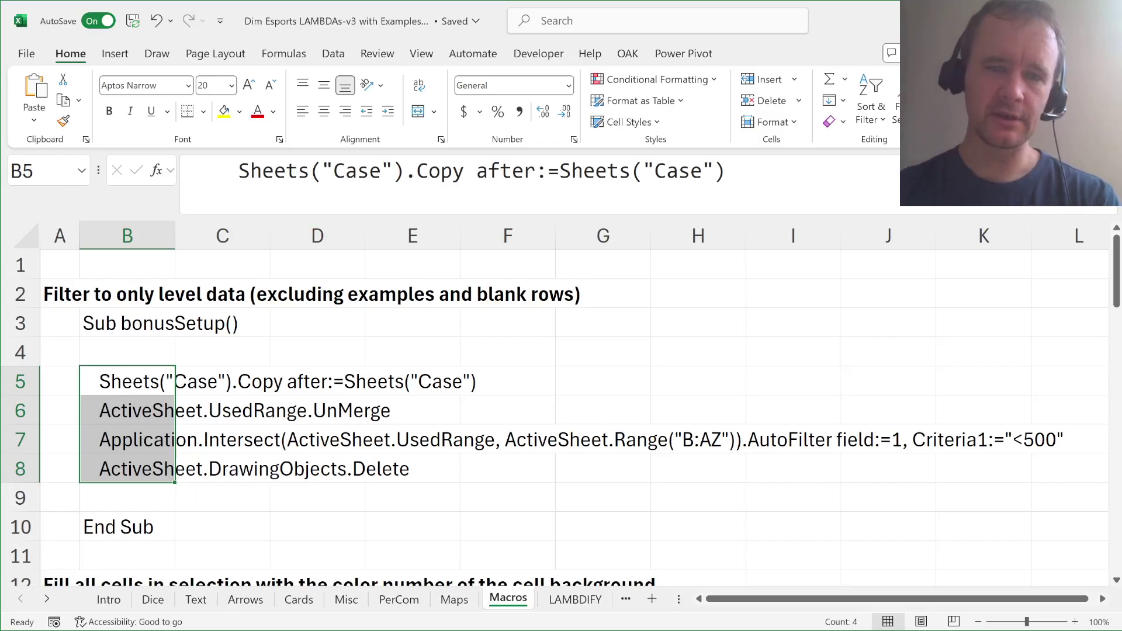
{"action": "left_click_drag", "start_coordinate": [325, 171], "coordinate": [361, 171]}
{"action": "key", "text": "Escape"}
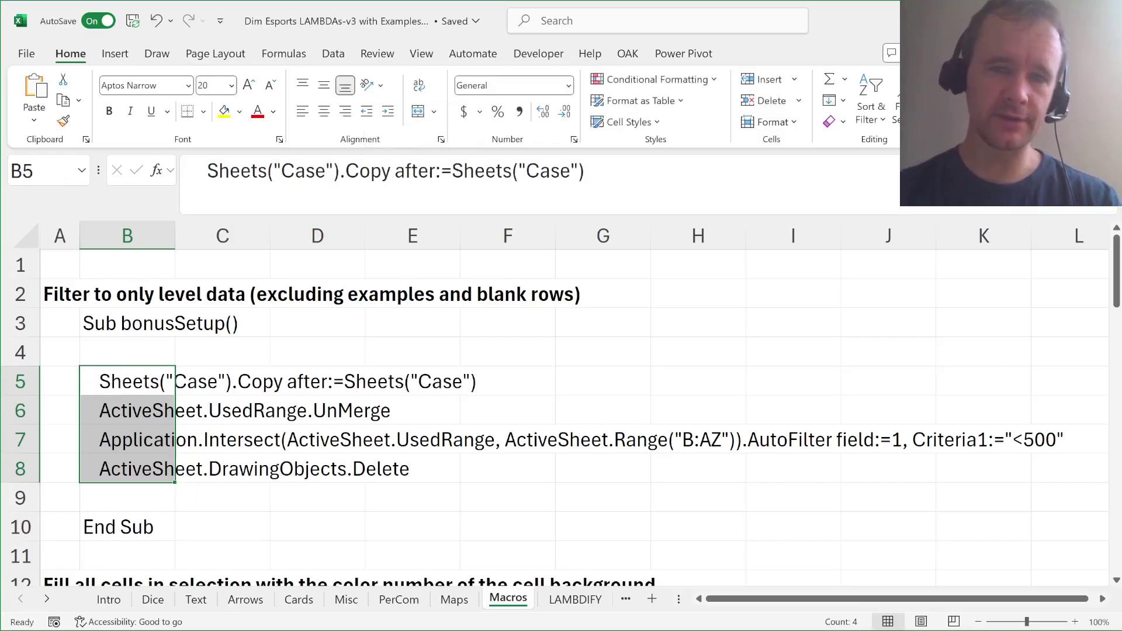
{"action": "left_click", "coordinate": [303, 171]}
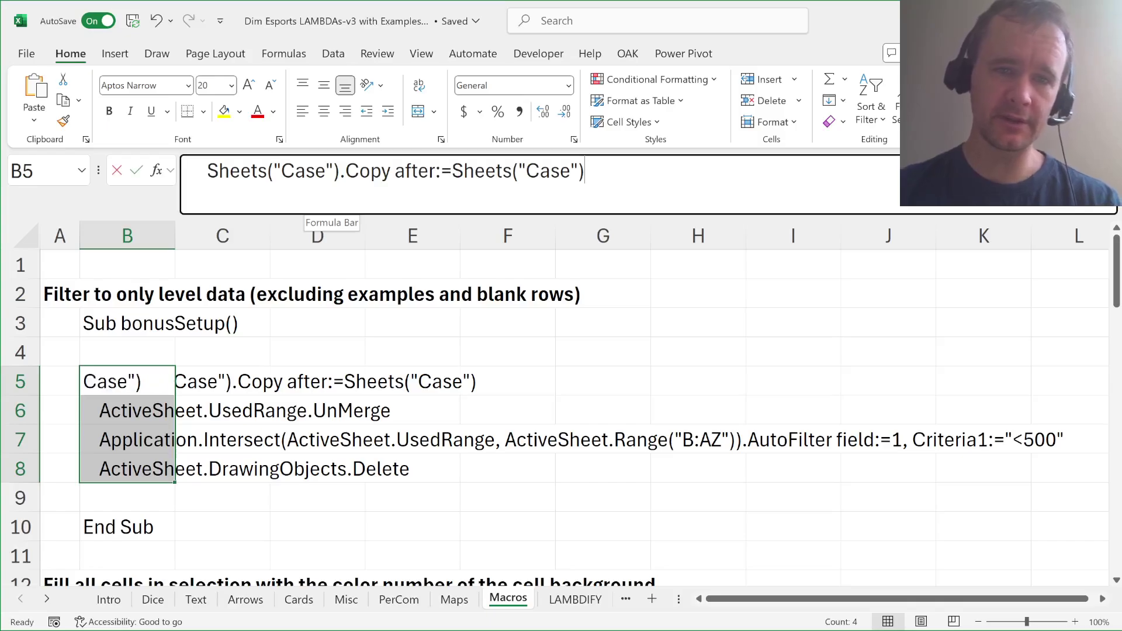
{"action": "double_click", "coordinate": [302, 170]}
{"action": "key", "text": "Escape"}
Point out the UnMerge line in B6, and highlight column B of the "B:AZ" range in B7, leaving the text as it is.
{"action": "left_click", "coordinate": [172, 411]}
{"action": "left_click", "coordinate": [174, 440]}
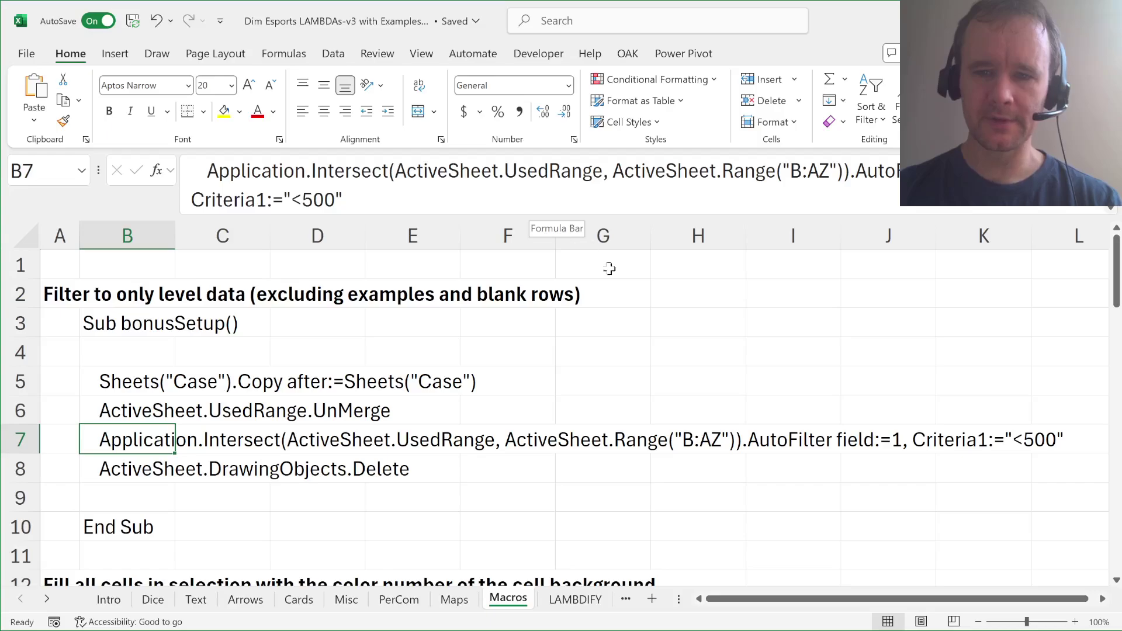
{"action": "left_click", "coordinate": [788, 170]}
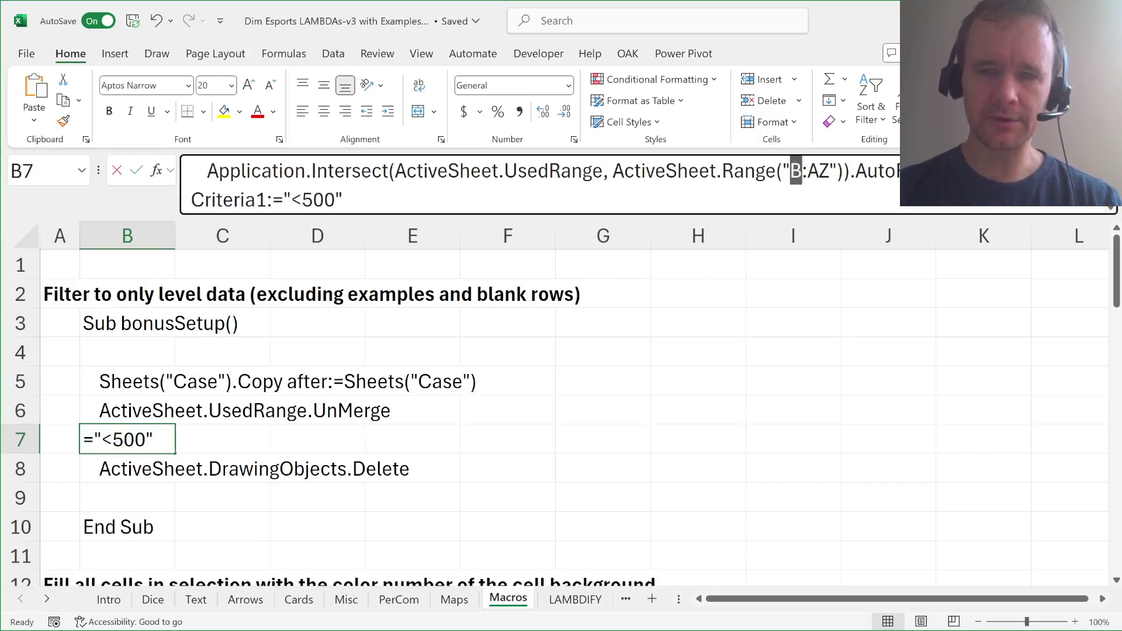
{"action": "key", "text": "Escape"}
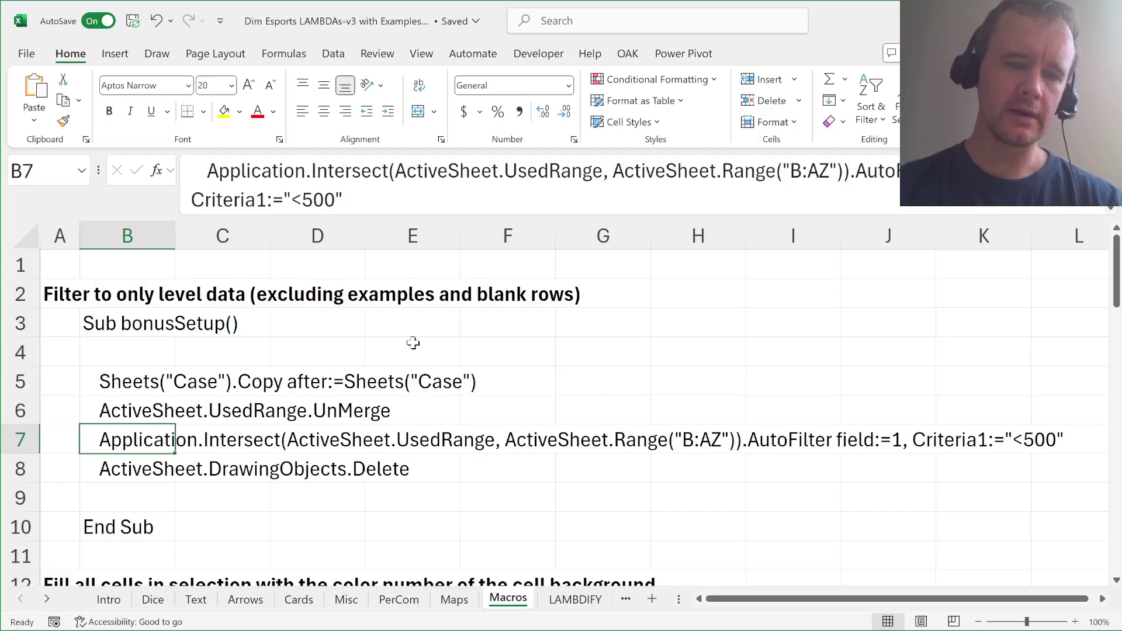
Select rows 8, 6 and 7 in turn to point out the DrawingObjects.Delete, UnMerge and AutoFilter lines.
{"action": "left_click", "coordinate": [33, 468]}
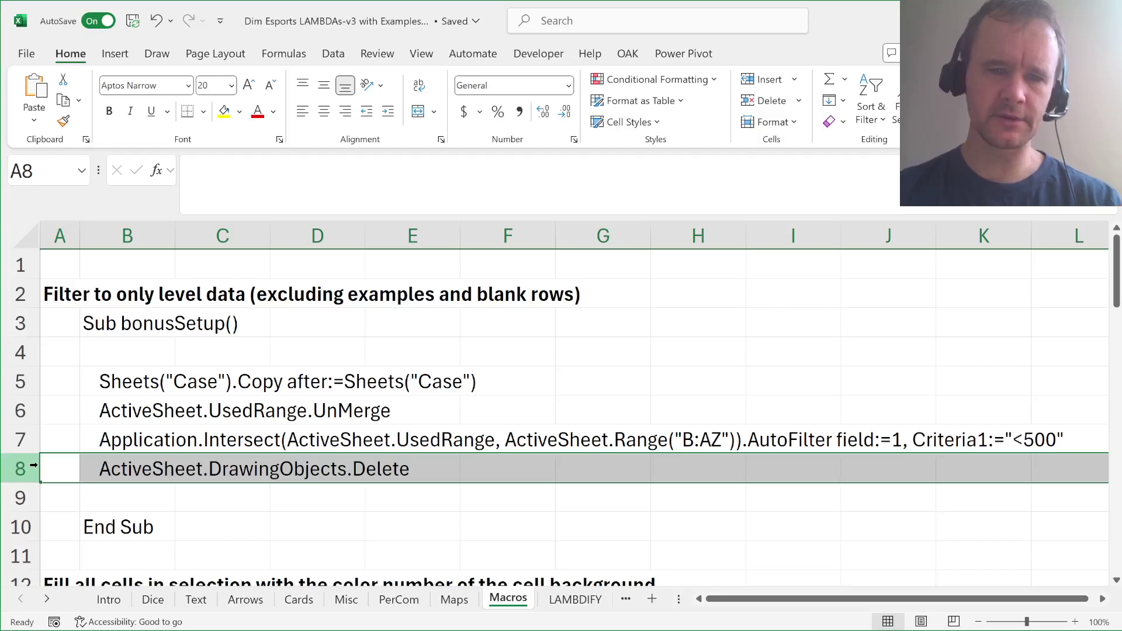
{"action": "left_click", "coordinate": [15, 411]}
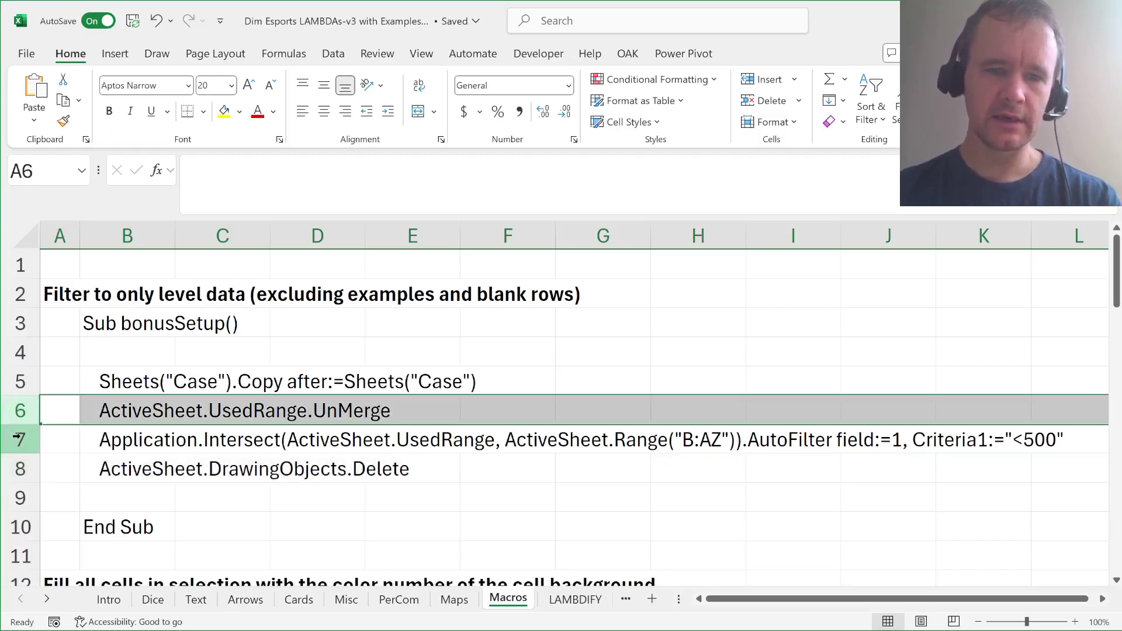
{"action": "left_click", "coordinate": [16, 437]}
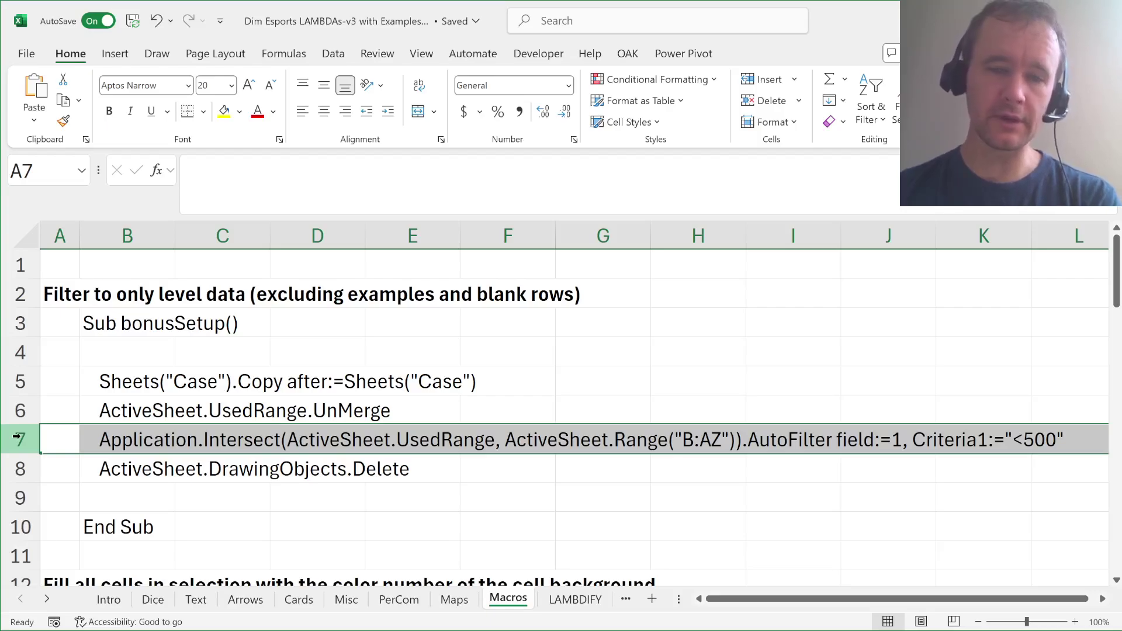
Select the colors macro heading in row 12, and point out the Maps sheet's colored grid B2:E7 and yellow cell C3.
{"action": "scroll", "coordinate": [184, 436], "scroll_direction": "down", "scroll_amount": 3}
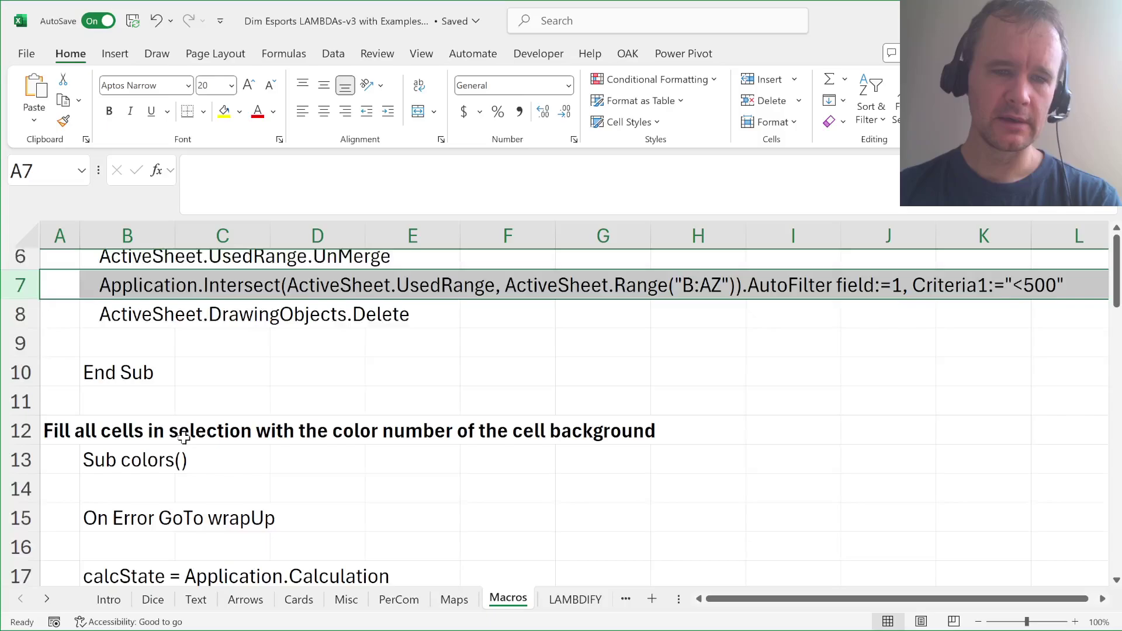
{"action": "left_click", "coordinate": [19, 337]}
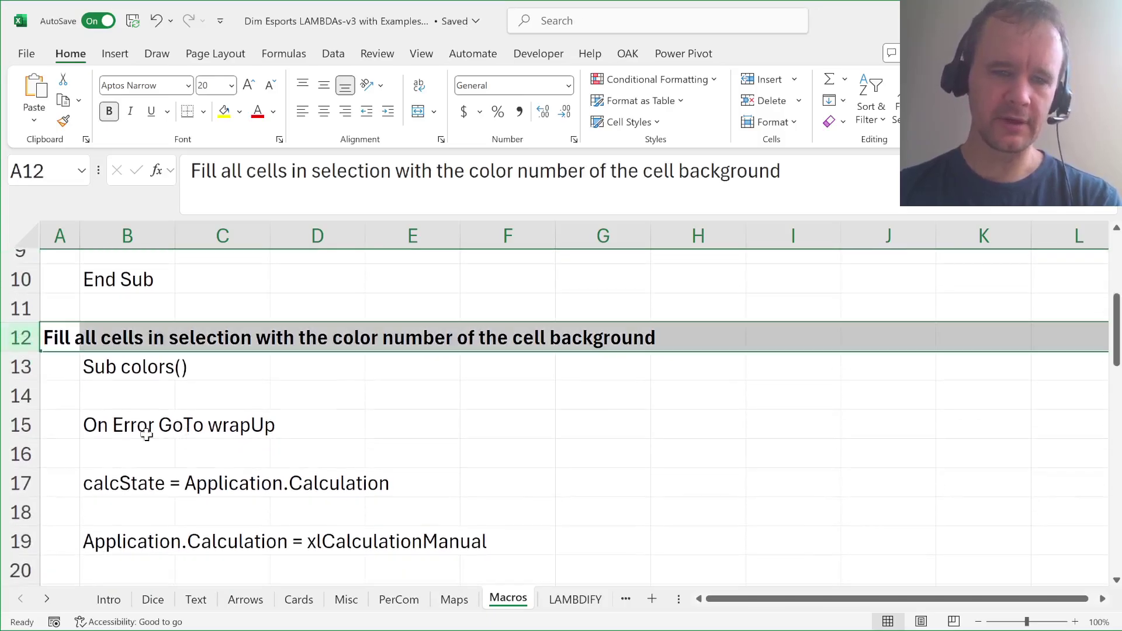
{"action": "left_click", "coordinate": [454, 599]}
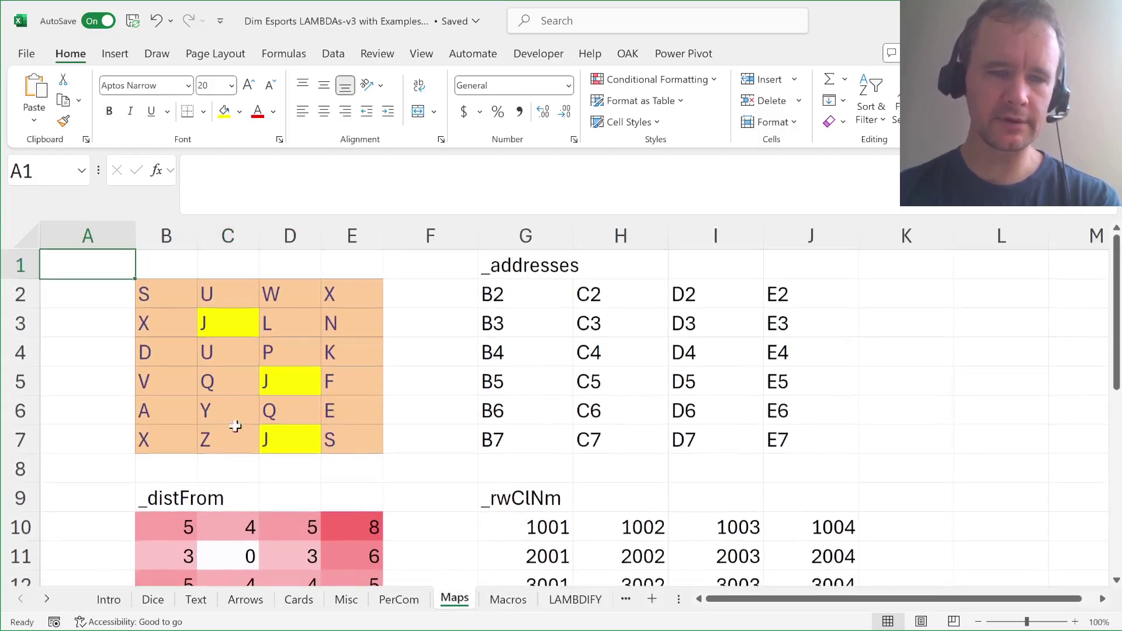
{"action": "left_click_drag", "start_coordinate": [175, 296], "coordinate": [348, 438]}
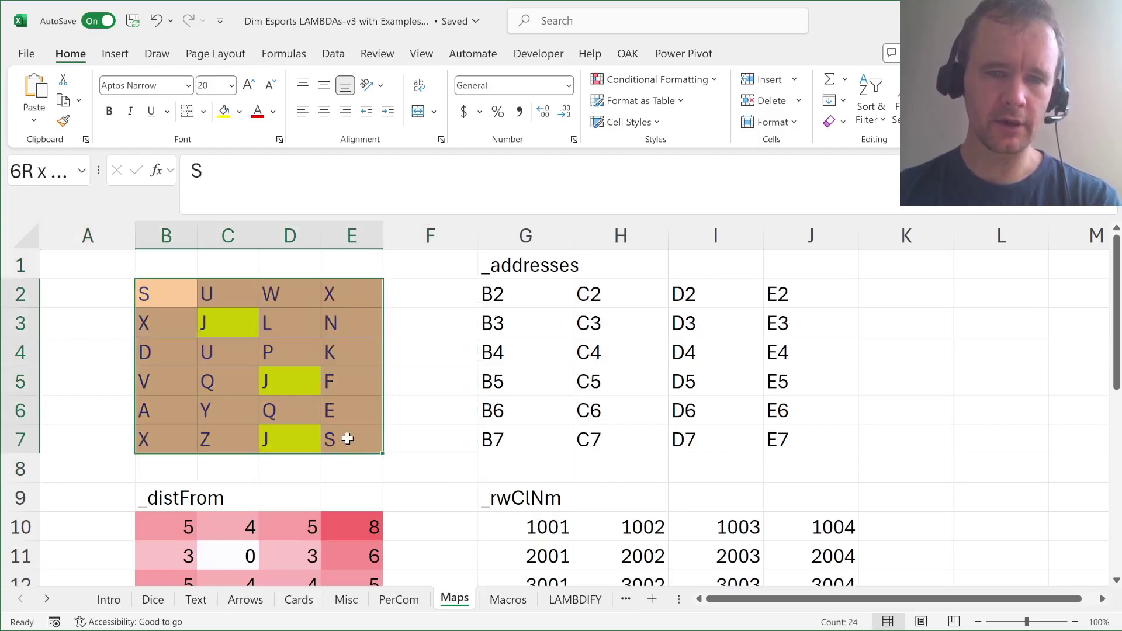
{"action": "left_click", "coordinate": [202, 324]}
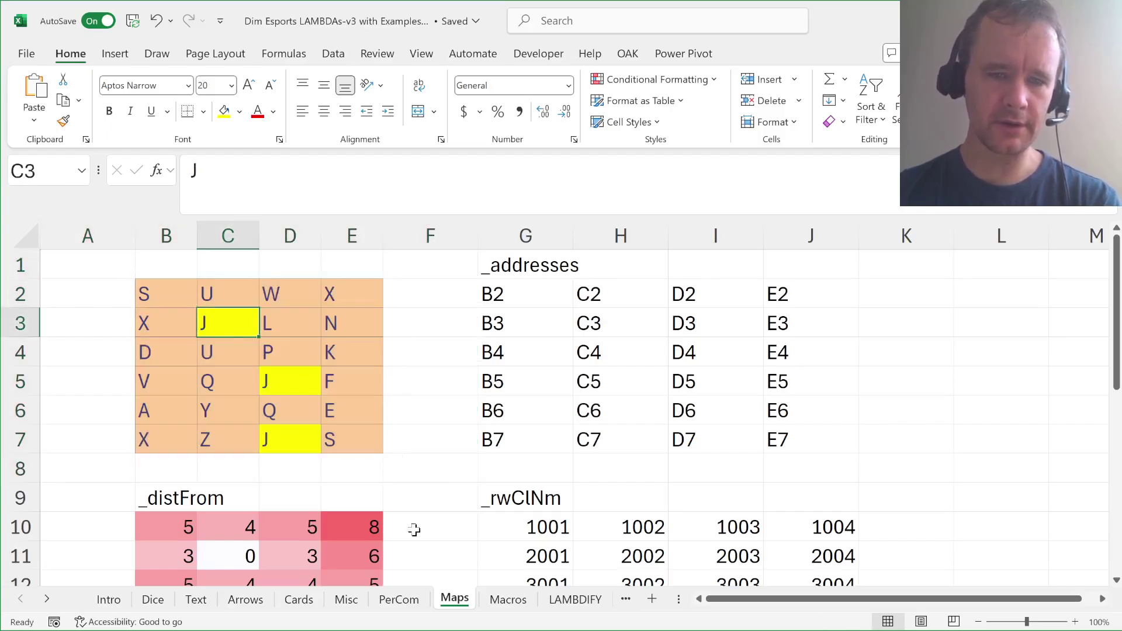
Return to the Macros sheet and select the colorsRev loop lines in B45:B47 to point them out.
{"action": "left_click", "coordinate": [568, 601]}
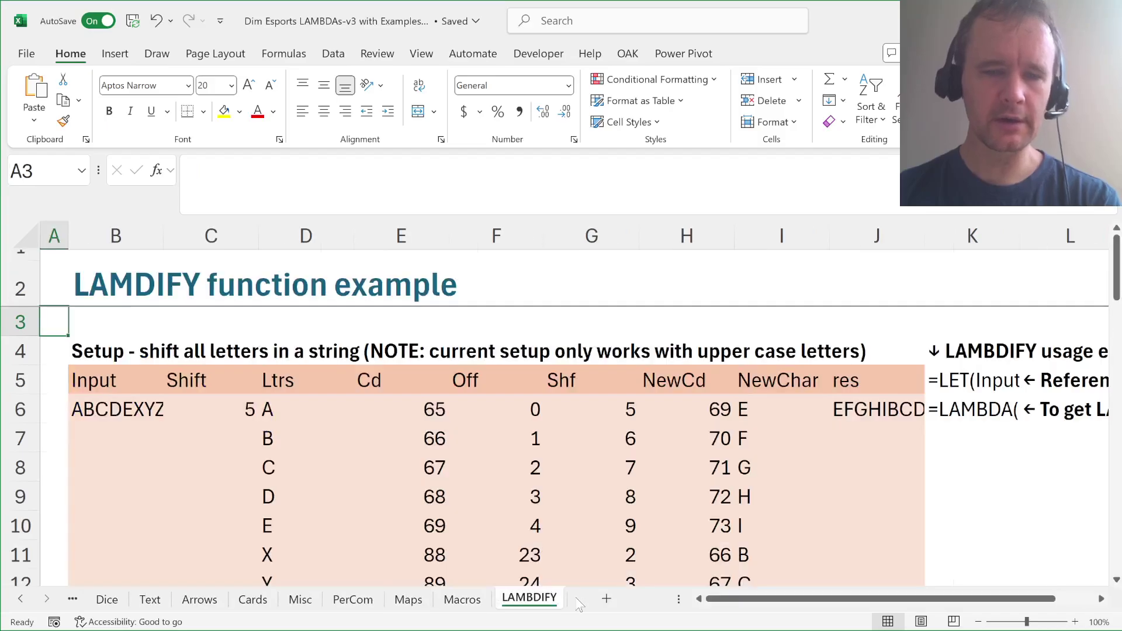
{"action": "left_click", "coordinate": [463, 600]}
{"action": "scroll", "coordinate": [214, 436], "scroll_direction": "down", "scroll_amount": 10}
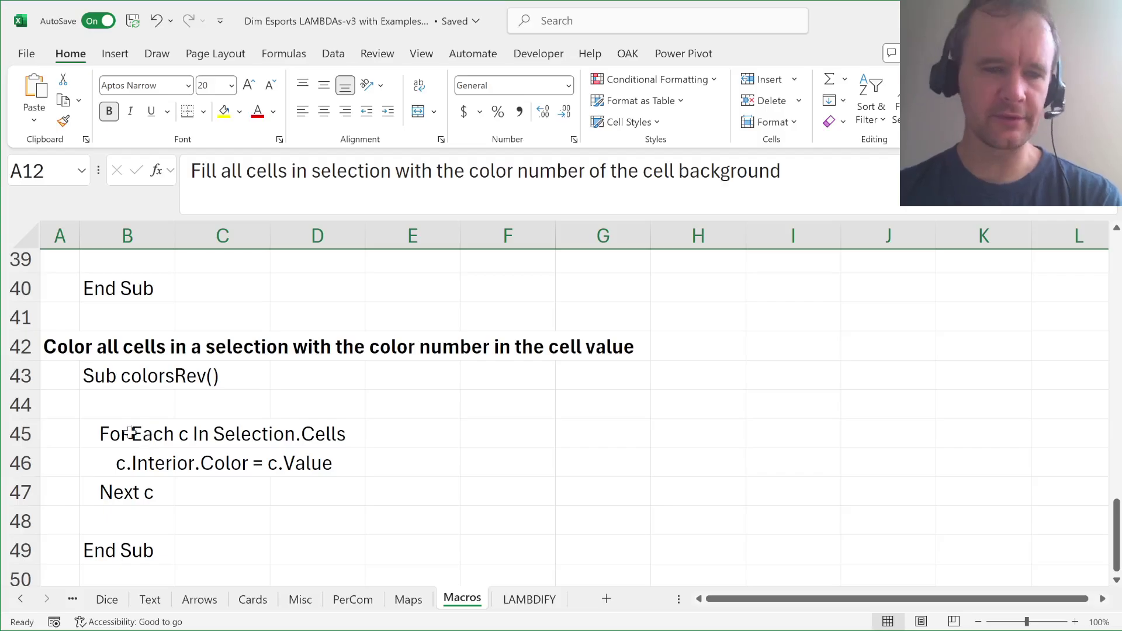
{"action": "left_click_drag", "start_coordinate": [123, 431], "coordinate": [135, 490]}
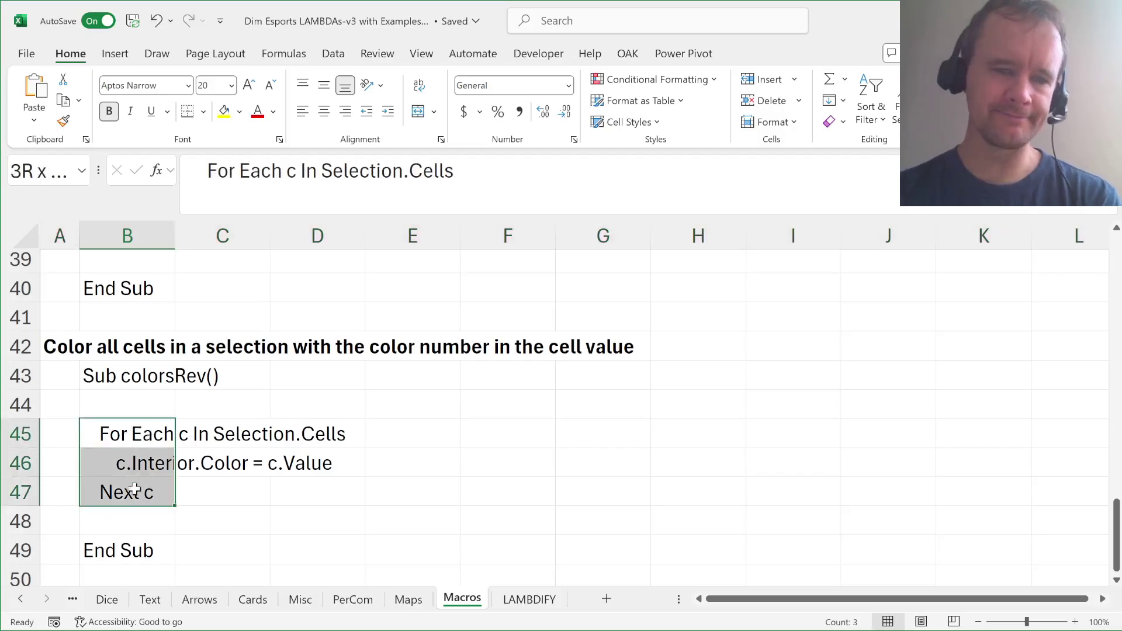
{"action": "left_click", "coordinate": [508, 425]}
Review the colors macro loop against colorsRev, select the blank cells F45:F47, and go back to the bonusSetup macro.
{"action": "scroll", "coordinate": [368, 376], "scroll_direction": "up", "scroll_amount": 5}
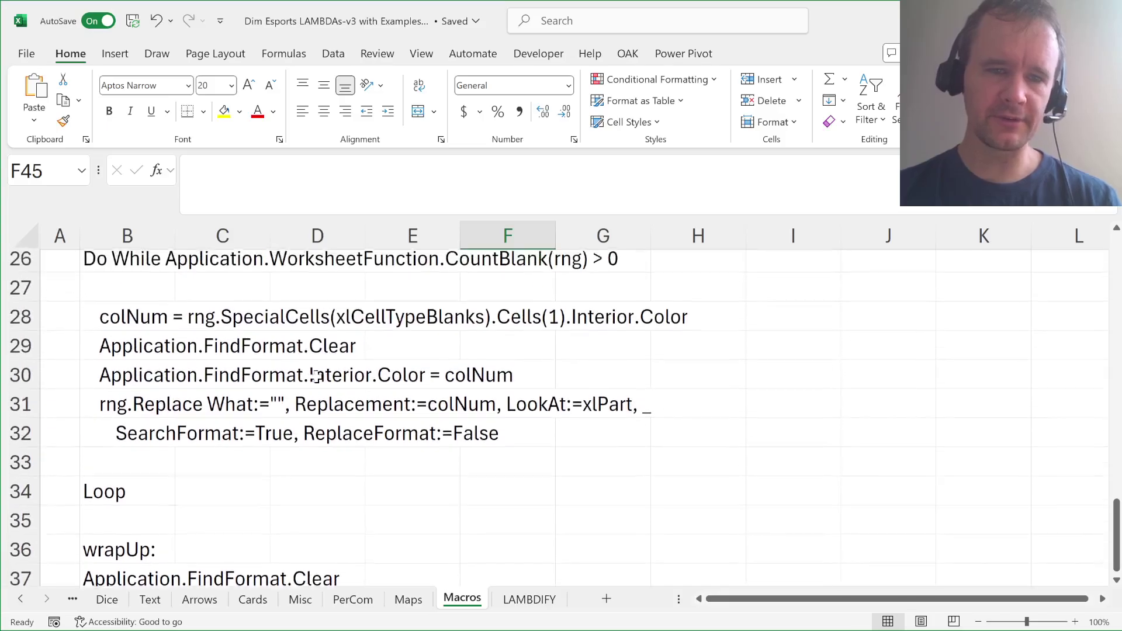
{"action": "scroll", "coordinate": [360, 489], "scroll_direction": "down", "scroll_amount": 5}
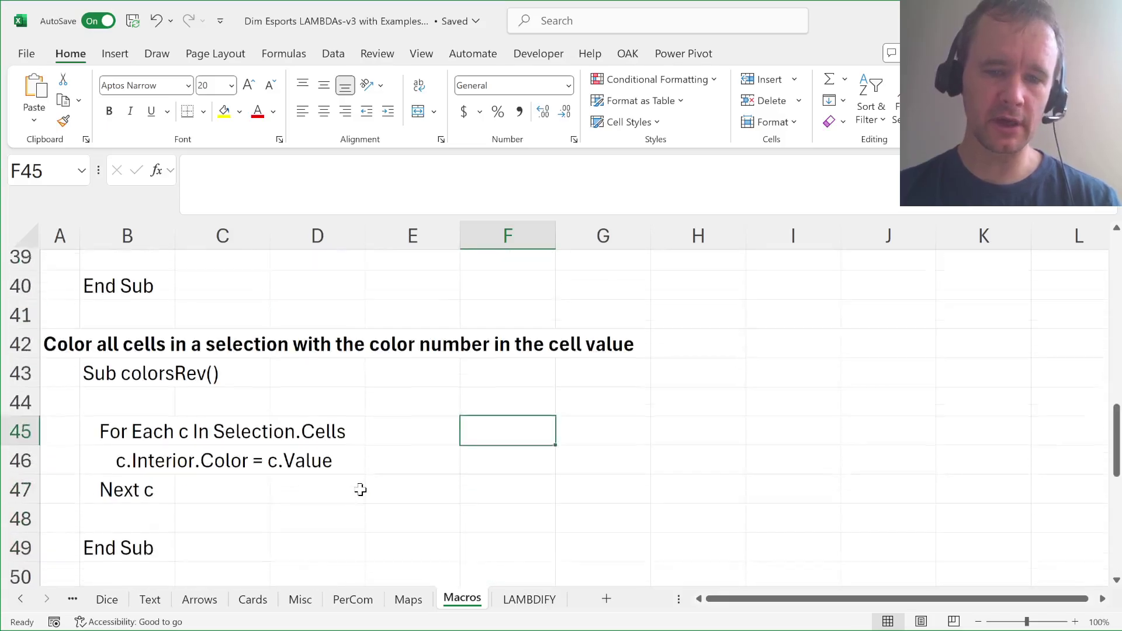
{"action": "left_click_drag", "start_coordinate": [509, 386], "coordinate": [506, 442]}
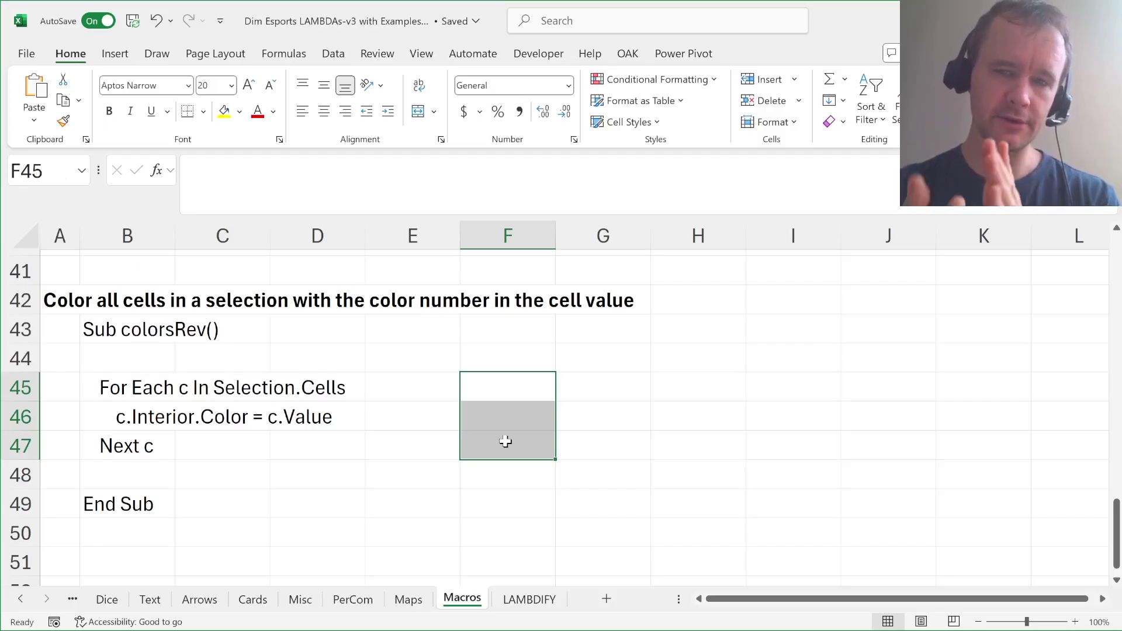
{"action": "scroll", "coordinate": [505, 442], "scroll_direction": "up", "scroll_amount": 13}
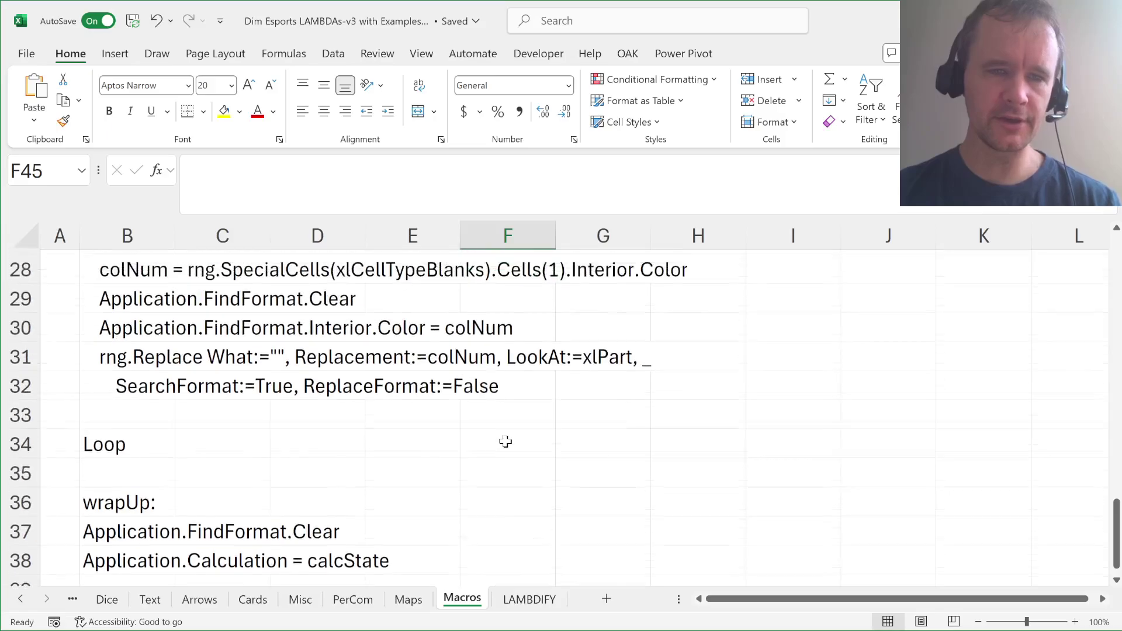
{"action": "scroll", "coordinate": [506, 441], "scroll_direction": "up", "scroll_amount": 1}
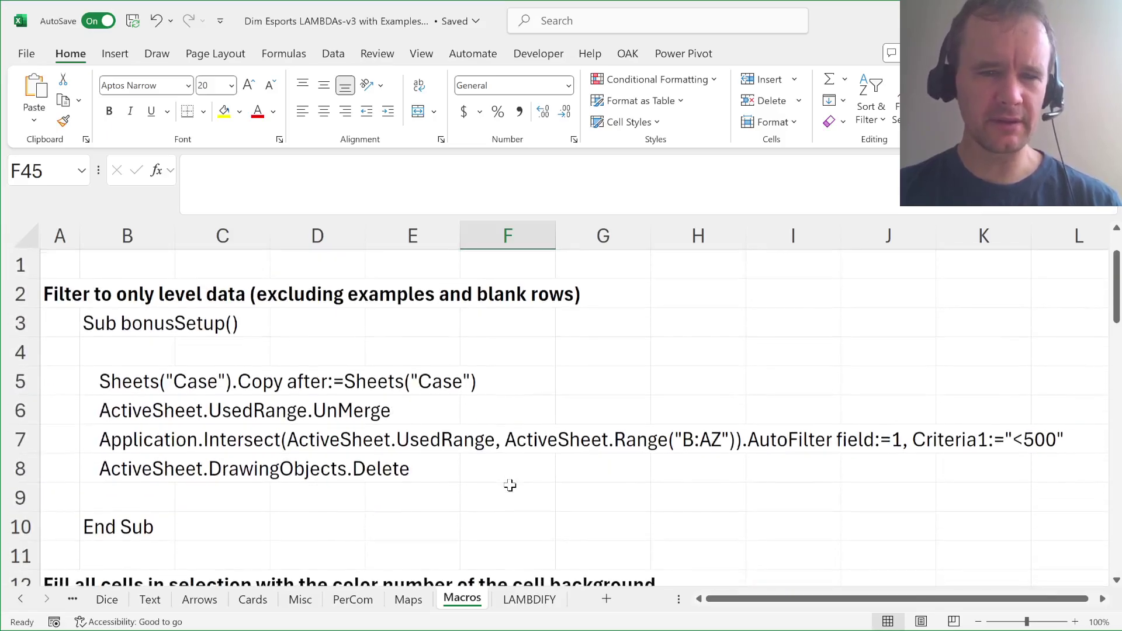
Look through the LAMBDIFY sheet's letter-shift example, from the setup table to the results tables, and return to its heading.
{"action": "left_click", "coordinate": [529, 599]}
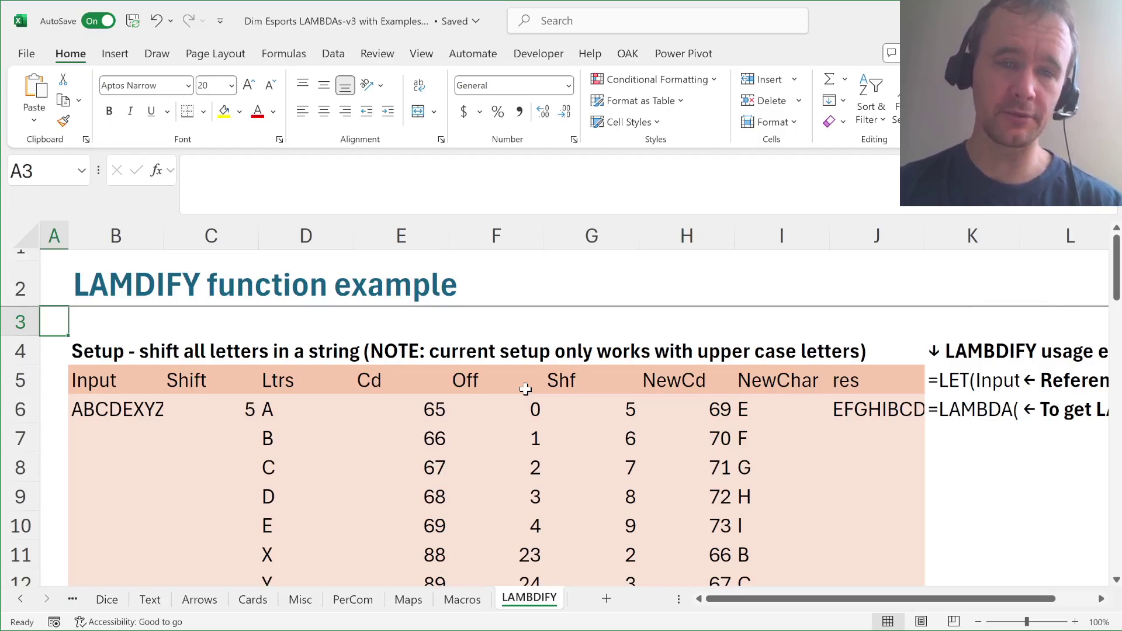
{"action": "scroll", "coordinate": [561, 393], "scroll_direction": "down", "scroll_amount": 2}
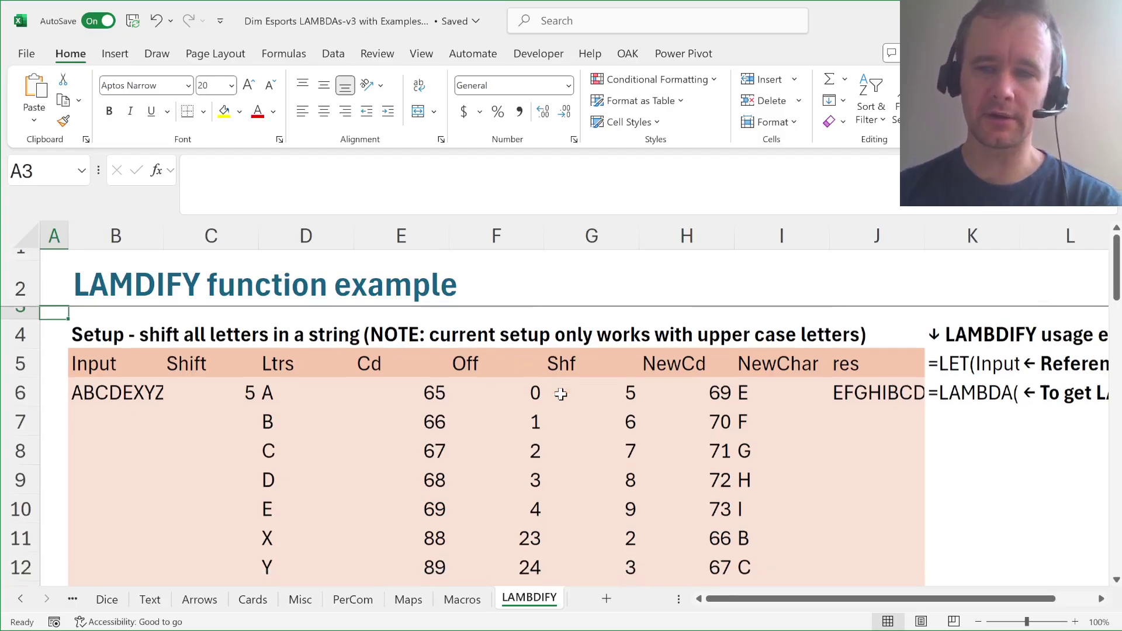
{"action": "scroll", "coordinate": [561, 393], "scroll_direction": "down", "scroll_amount": 10}
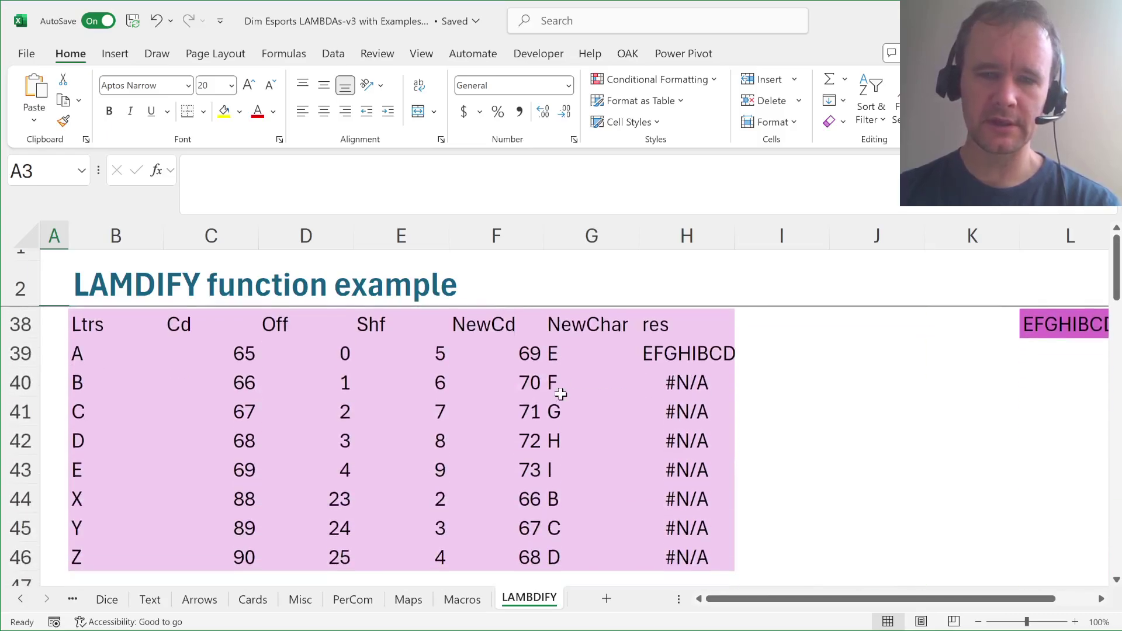
{"action": "scroll", "coordinate": [561, 393], "scroll_direction": "down", "scroll_amount": 4}
{"action": "scroll", "coordinate": [561, 393], "scroll_direction": "up", "scroll_amount": 16}
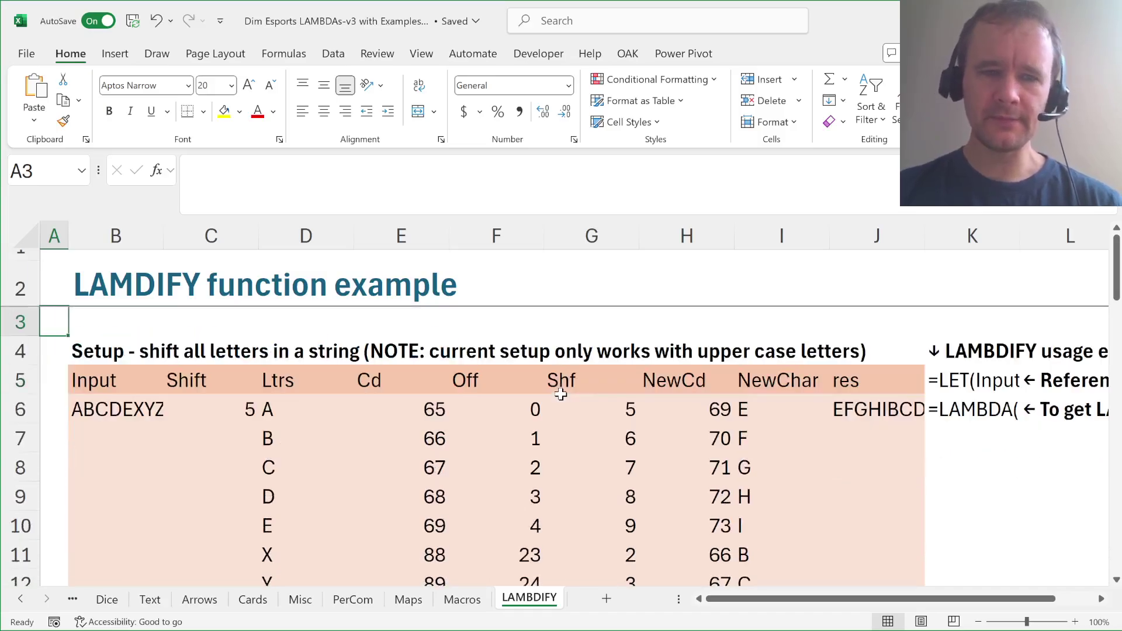
Go back through the workbook's sheets from LAMBDIFY to the Intro sheet.
{"action": "key", "text": "ctrl+Page_Up"}
{"action": "key", "text": "ctrl+Page_Up"}
{"action": "key", "text": "ctrl+Page_Up"}
{"action": "key", "text": "ctrl+Page_Up"}
{"action": "key", "text": "ctrl+Page_Up"}
{"action": "key", "text": "ctrl+Page_Up"}
{"action": "key", "text": "ctrl+Page_Up"}
{"action": "key", "text": "ctrl+Page_Up"}
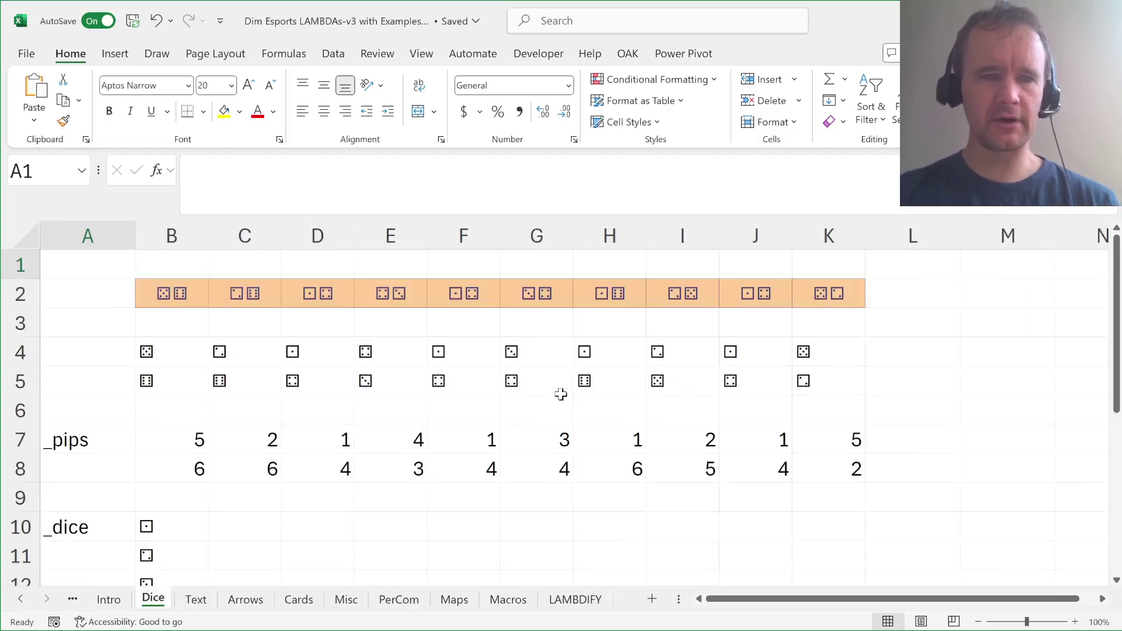
{"action": "key", "text": "ctrl+Page_Up"}
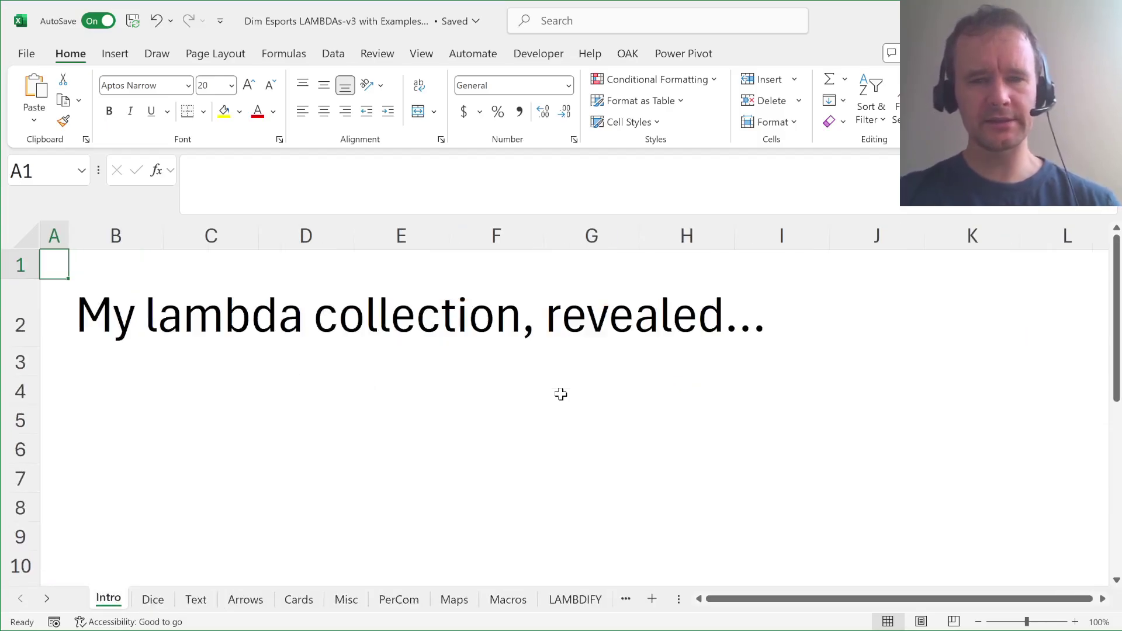